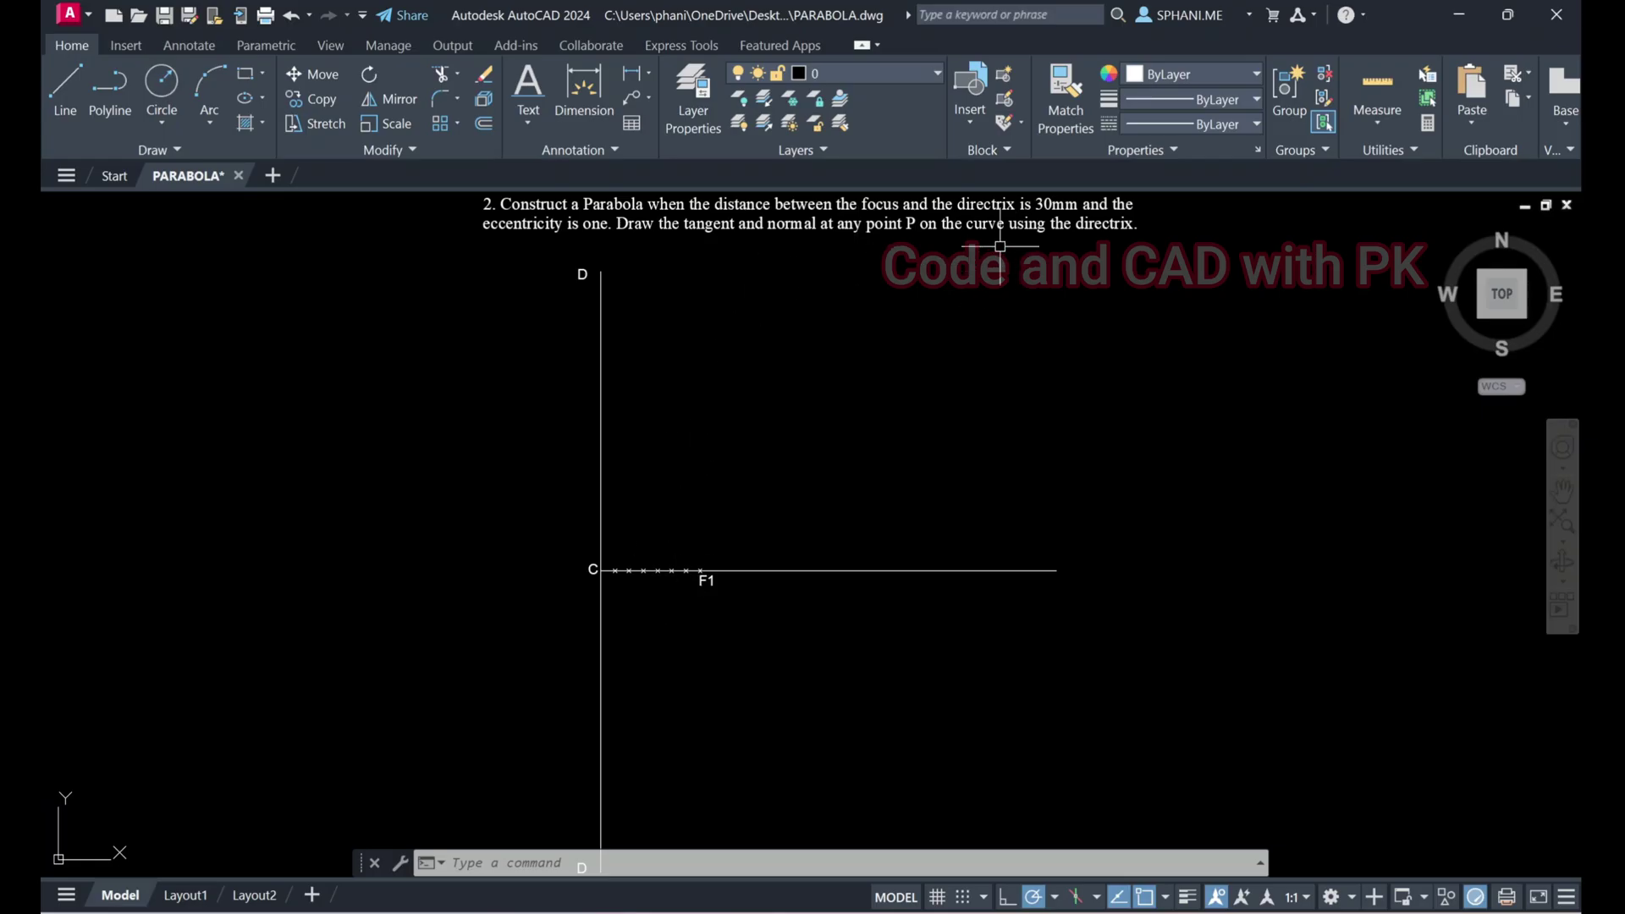
Add a horizontal linear dimension between C and F1, placing it below the axis
middle_click_drag(711, 216, 675, 362)
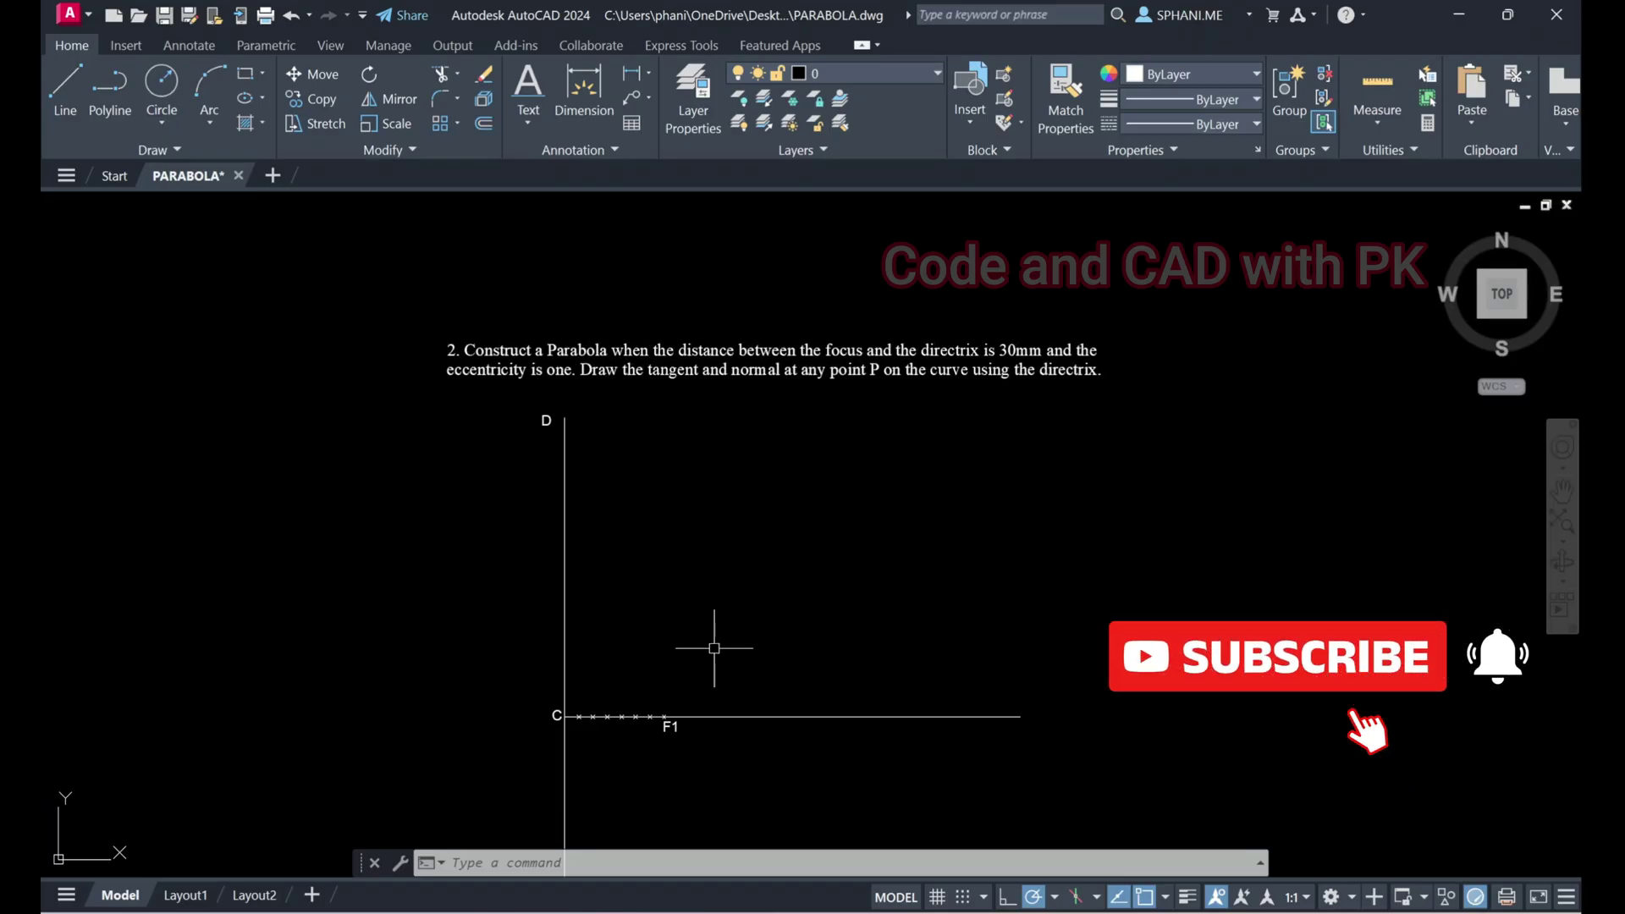
scroll(631, 701, "up", 2)
middle_click_drag(631, 726, 654, 505)
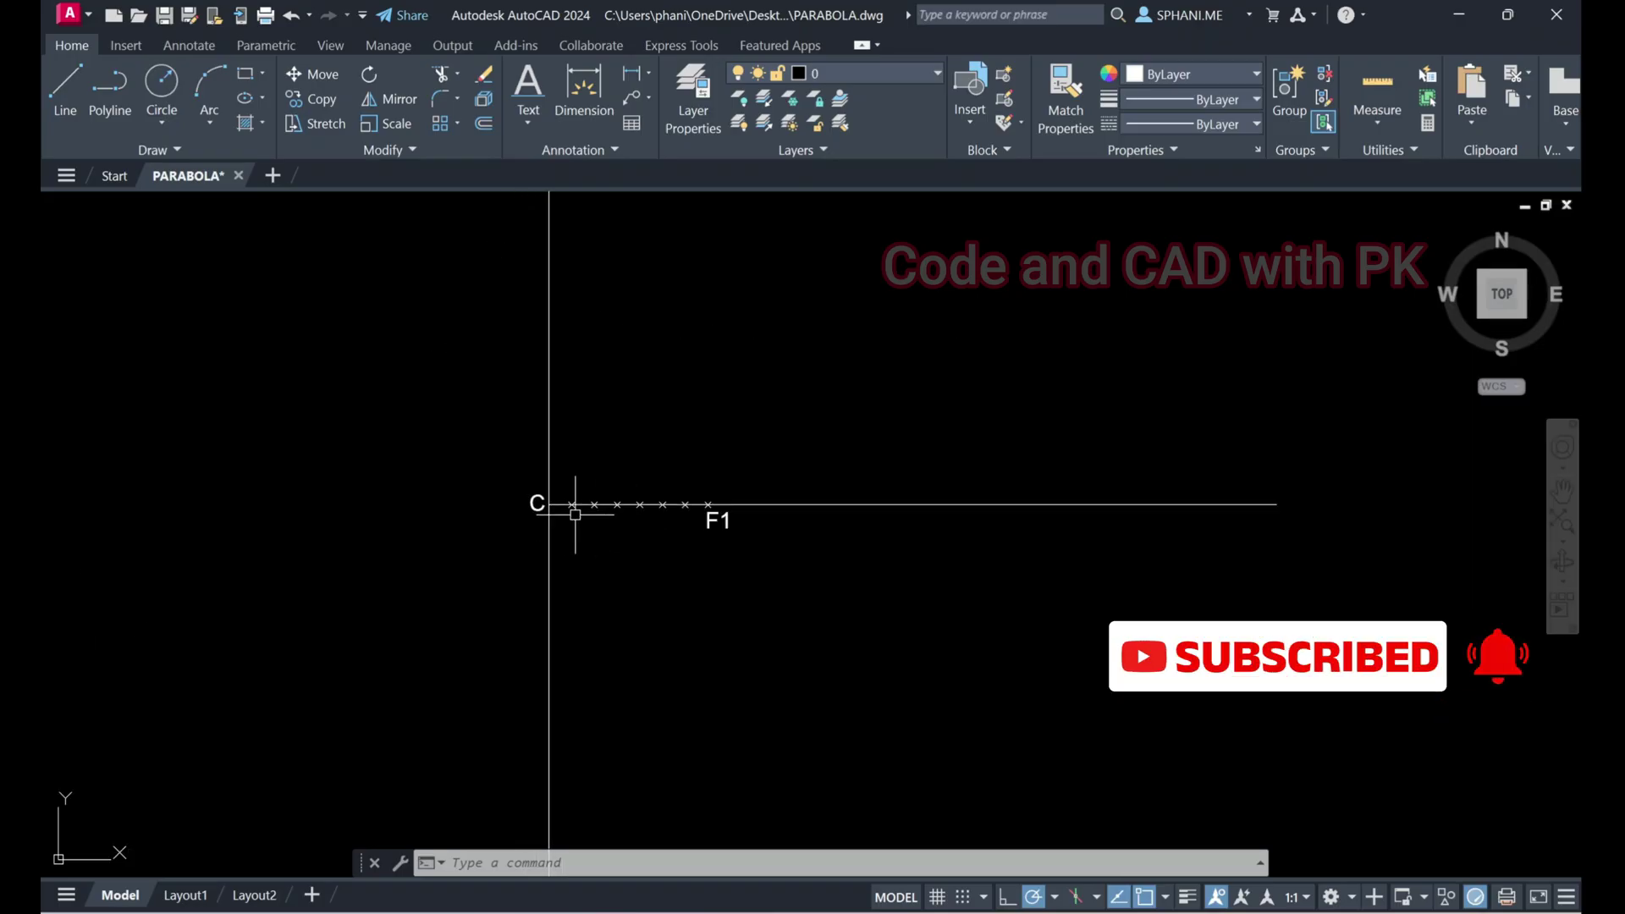
scroll(573, 511, "up", 3)
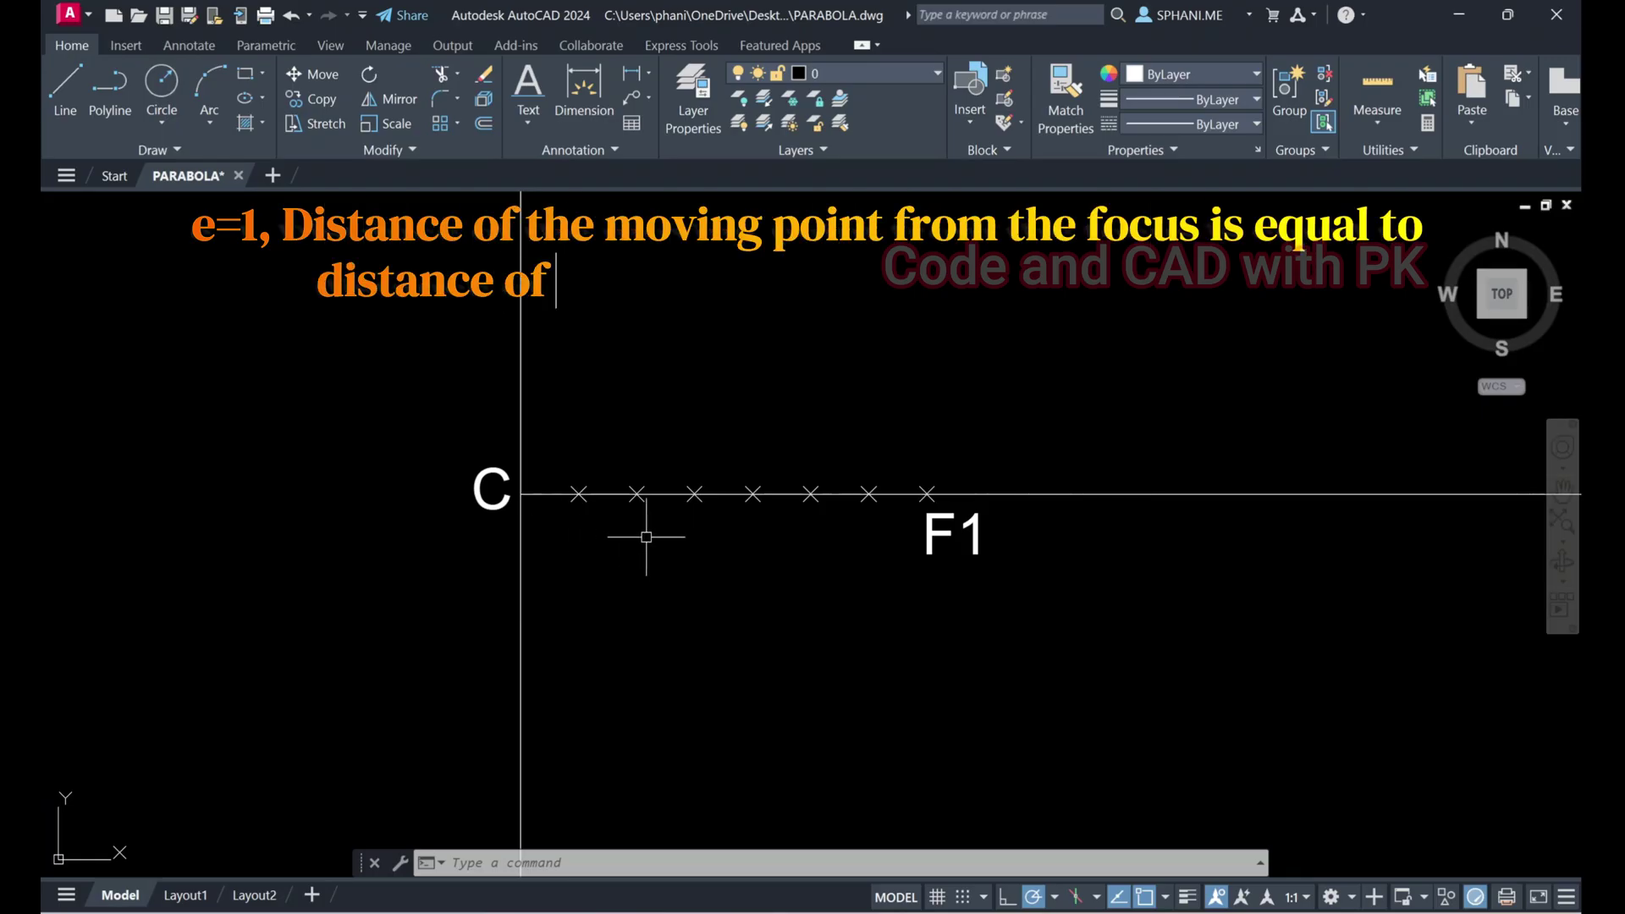
type("dimlin")
key("Return")
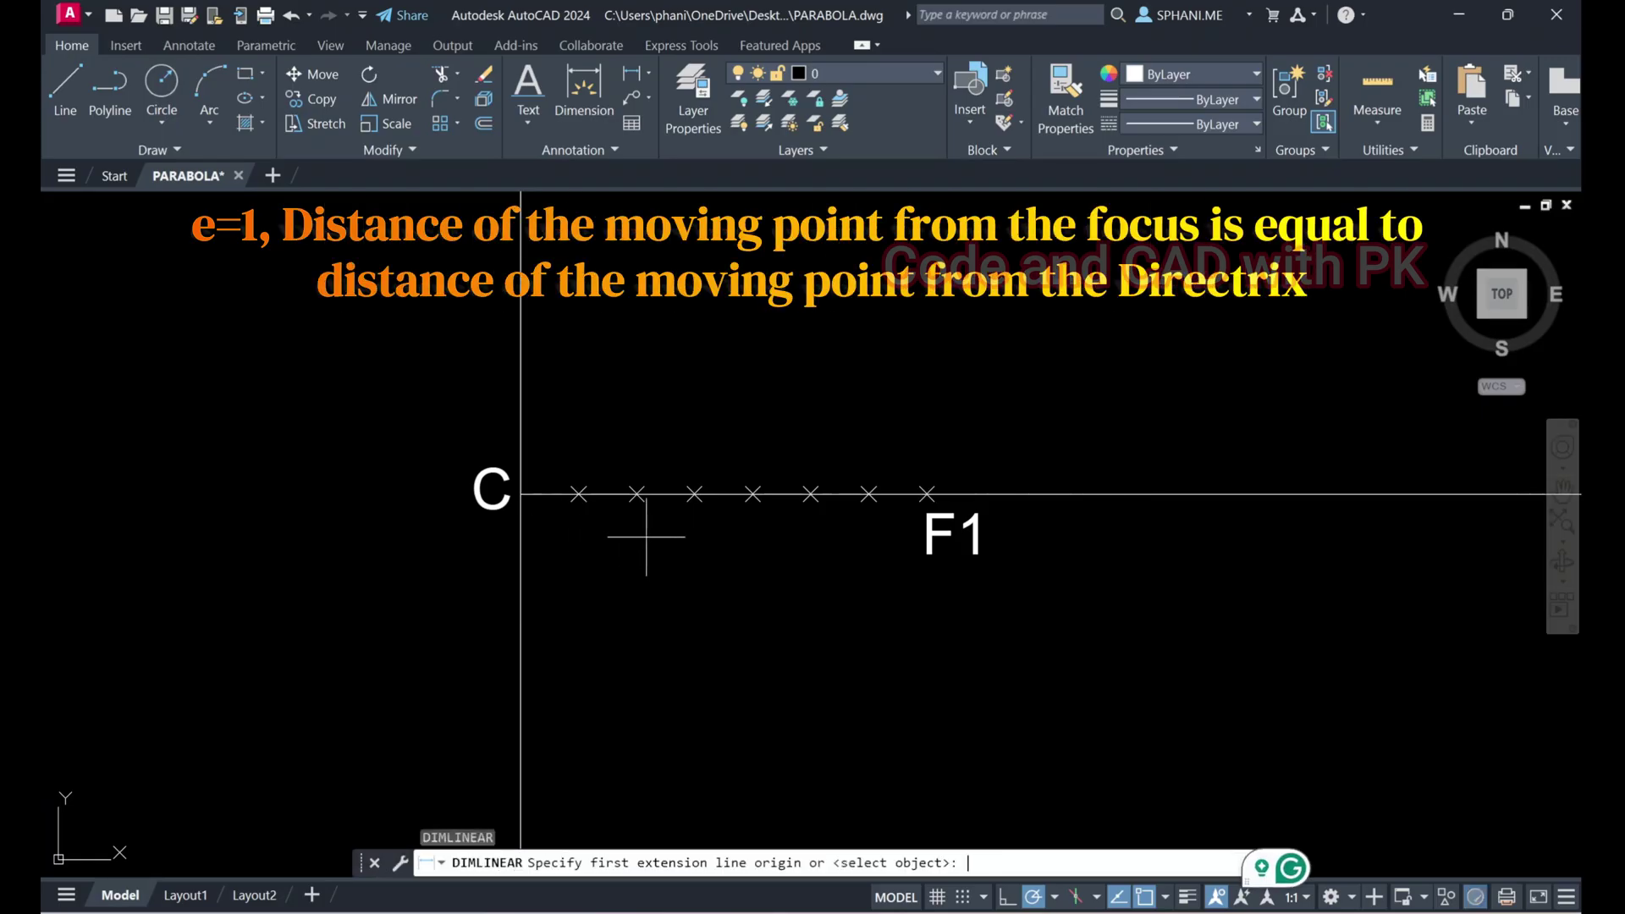
left_click(522, 494)
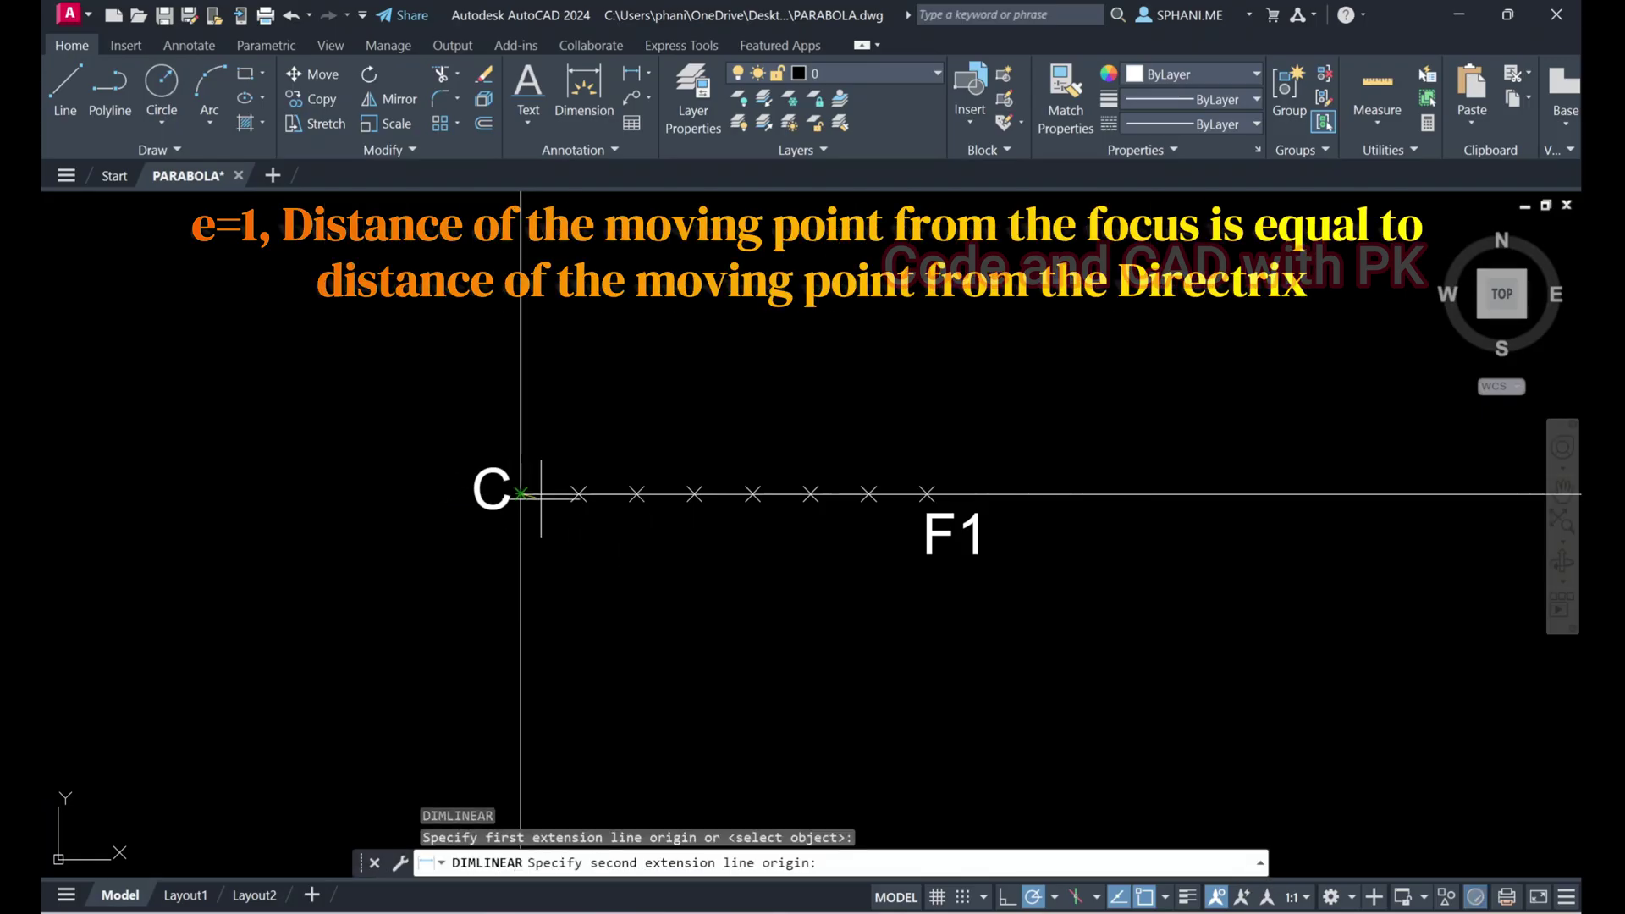
left_click(926, 495)
scroll(935, 719, "down", 5)
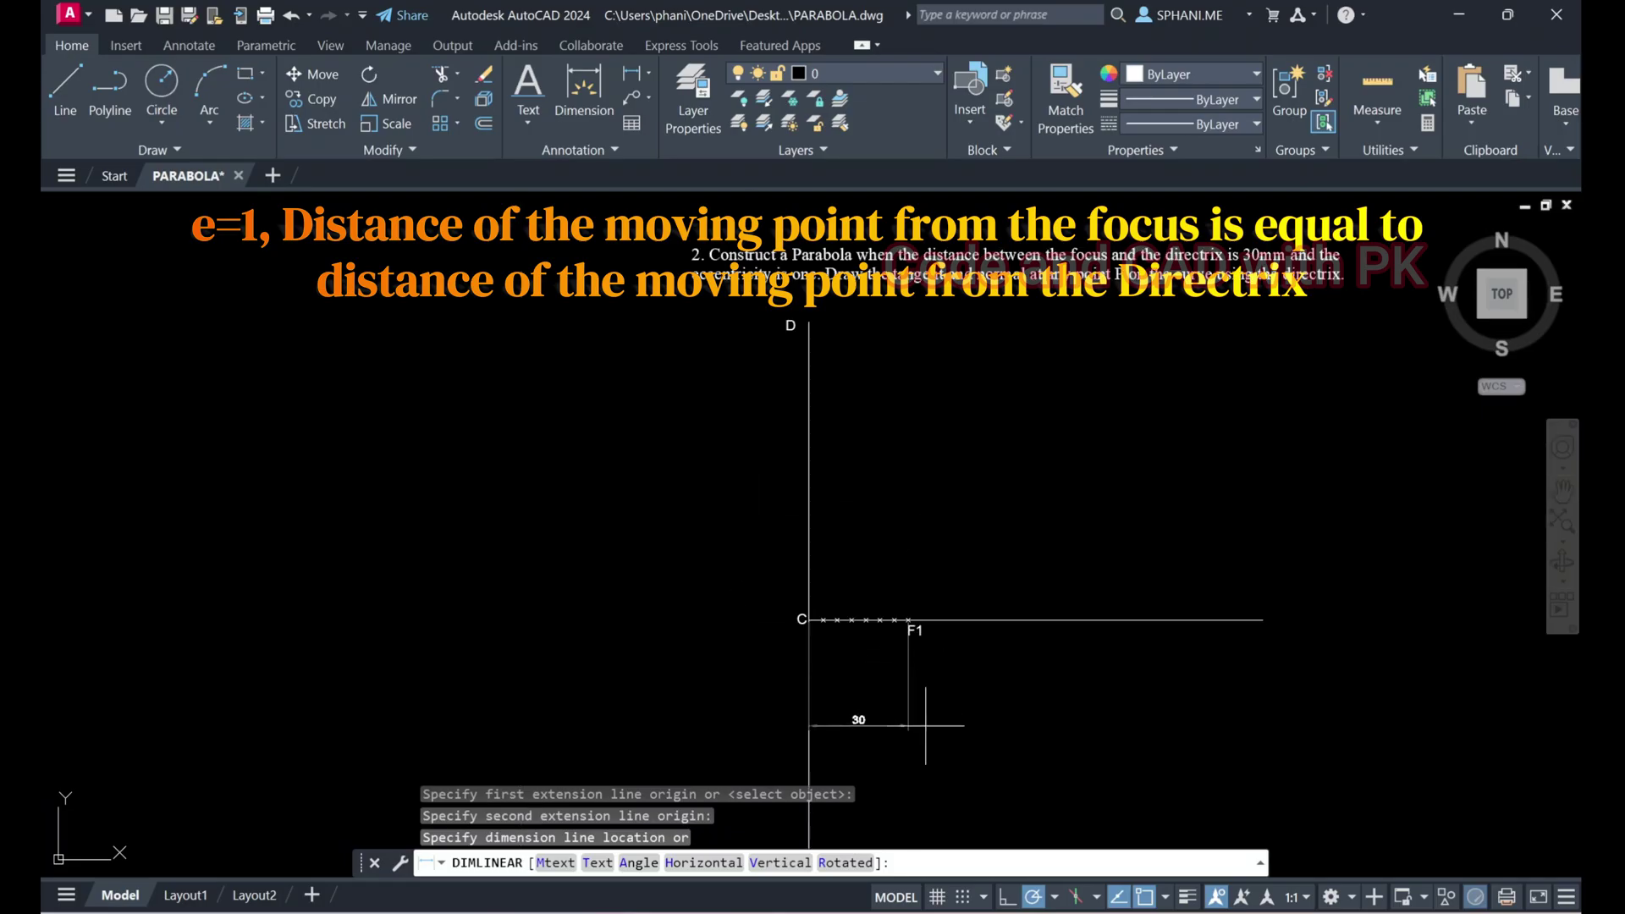
left_click(931, 716)
Draw a short vertical helper line downward from the midpoint of the segment between C and F1
scroll(917, 726, "up", 1)
scroll(916, 726, "up", 2)
scroll(508, 454, "up", 3)
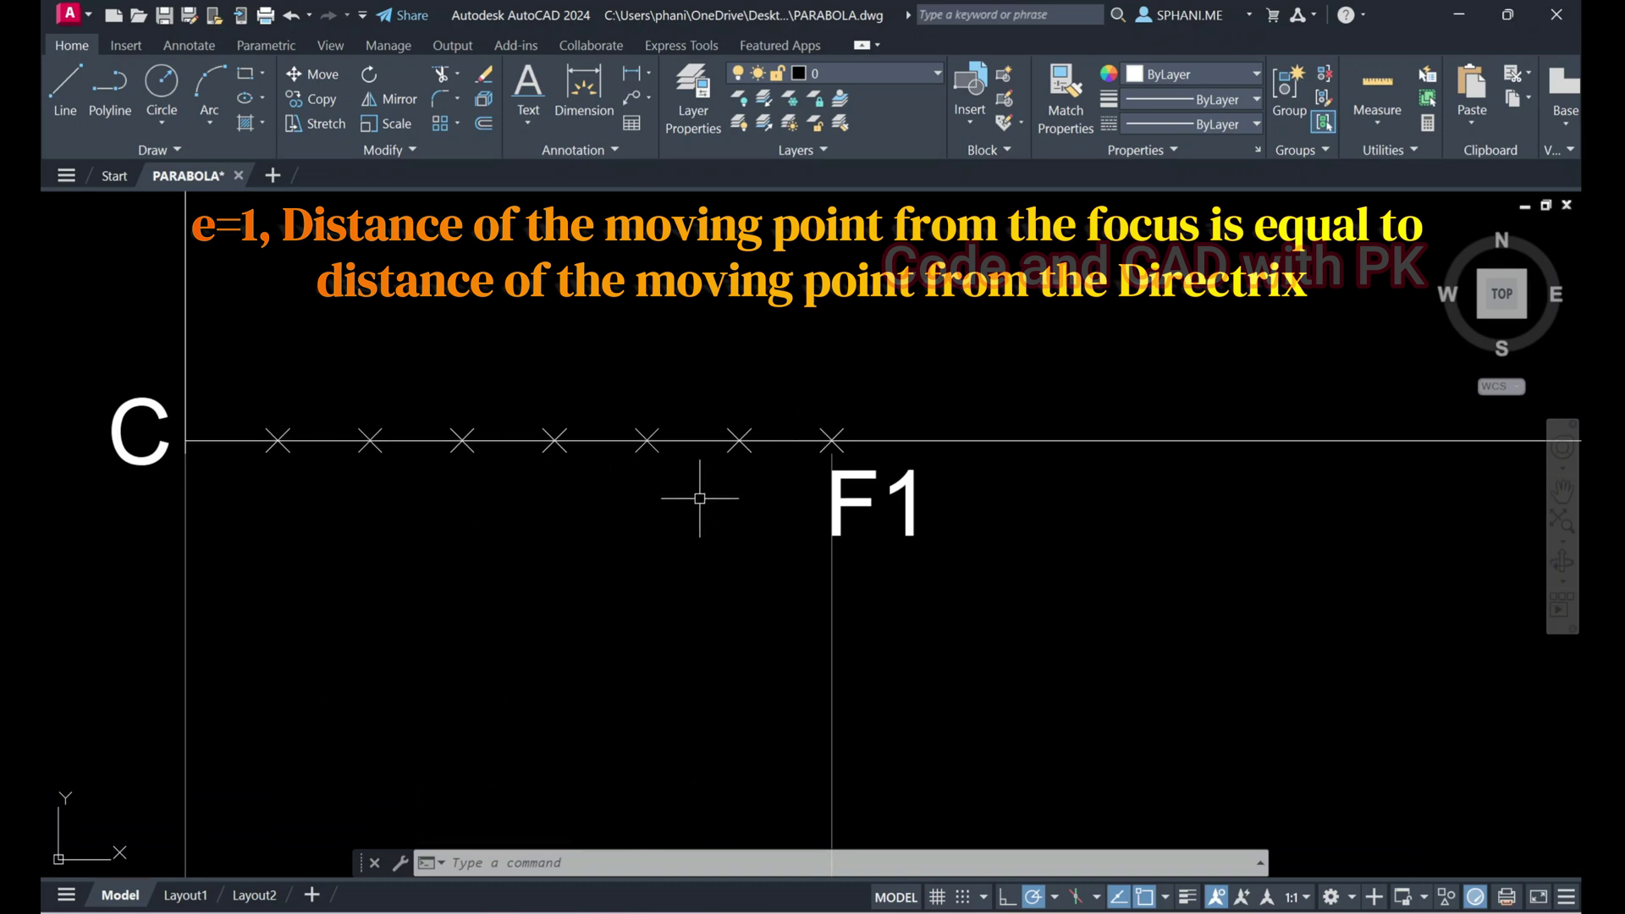
left_click(871, 438)
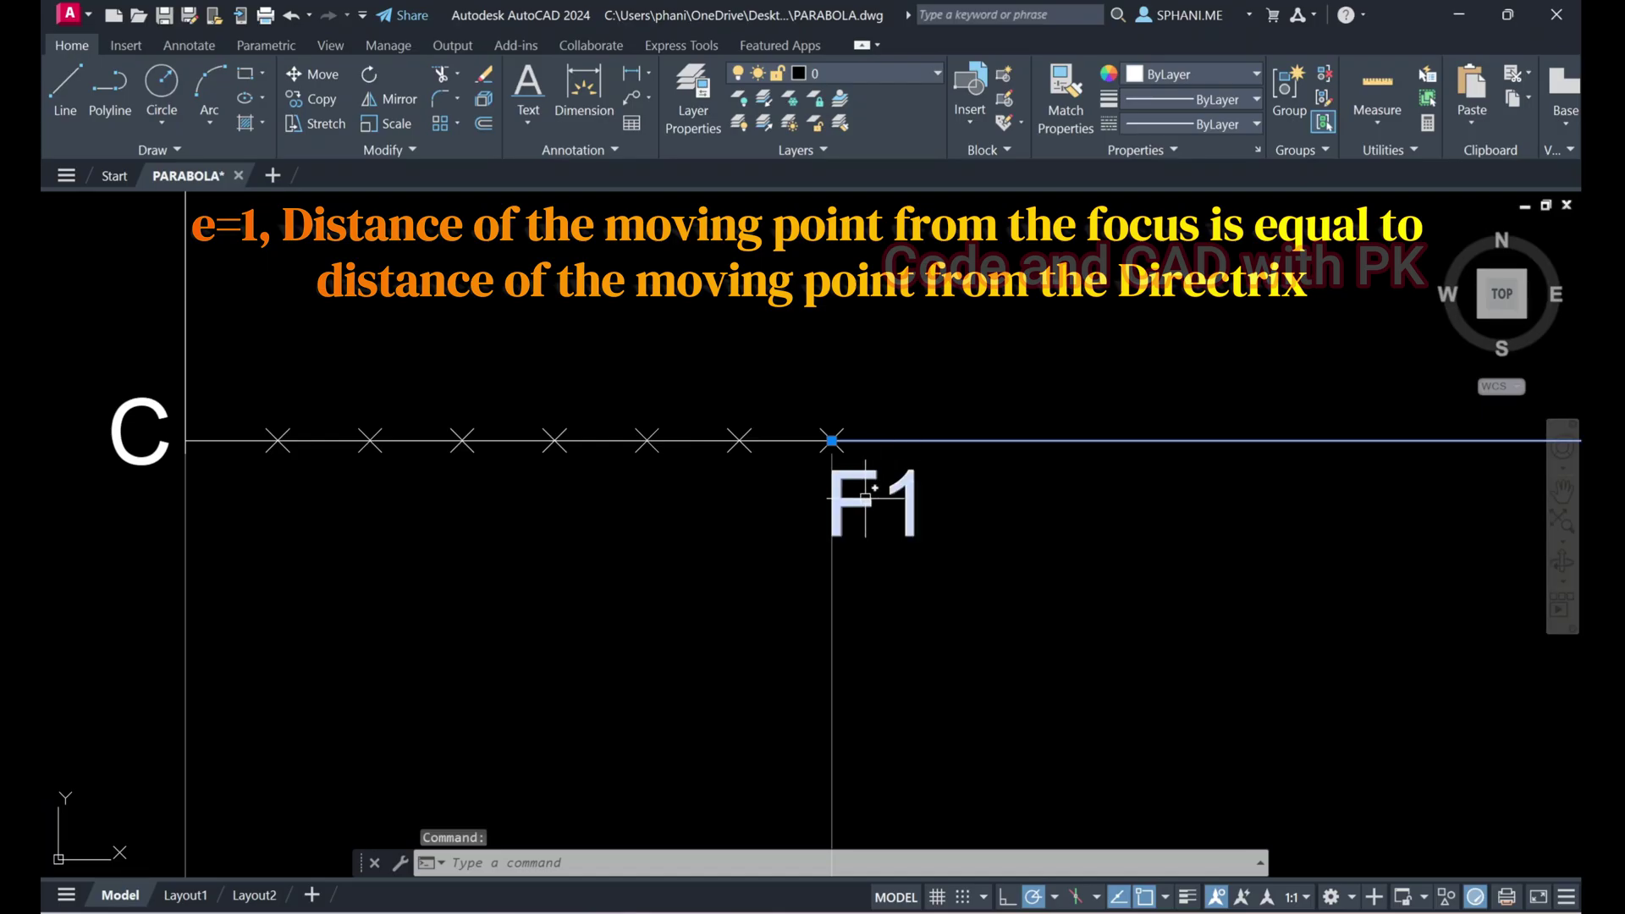
key("Escape")
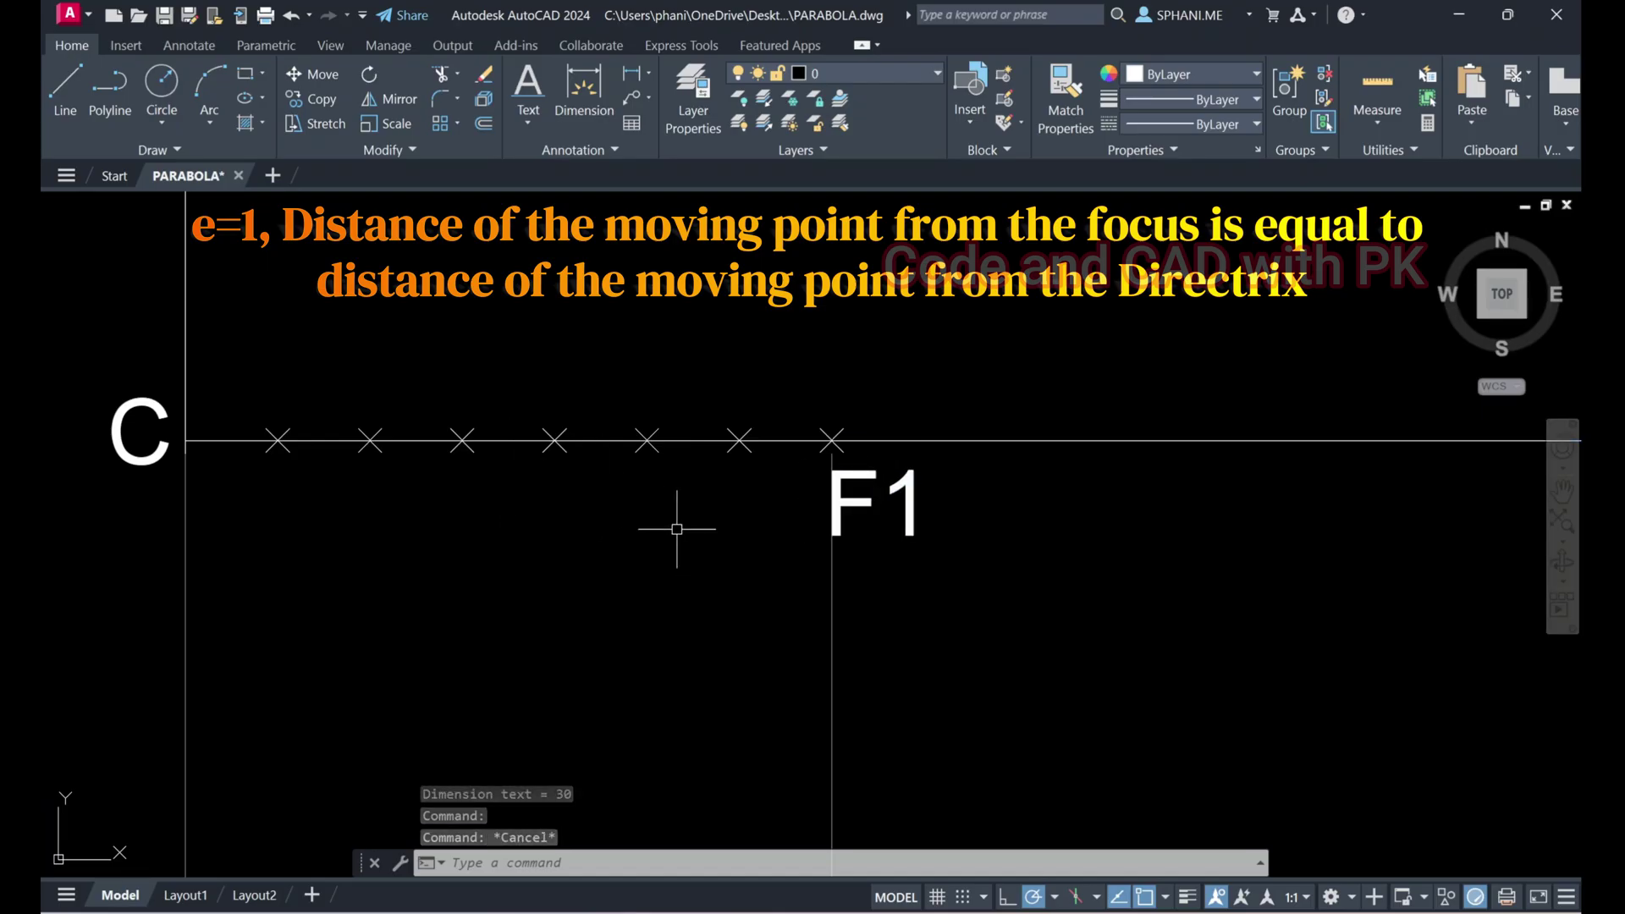
type("l")
key("Return")
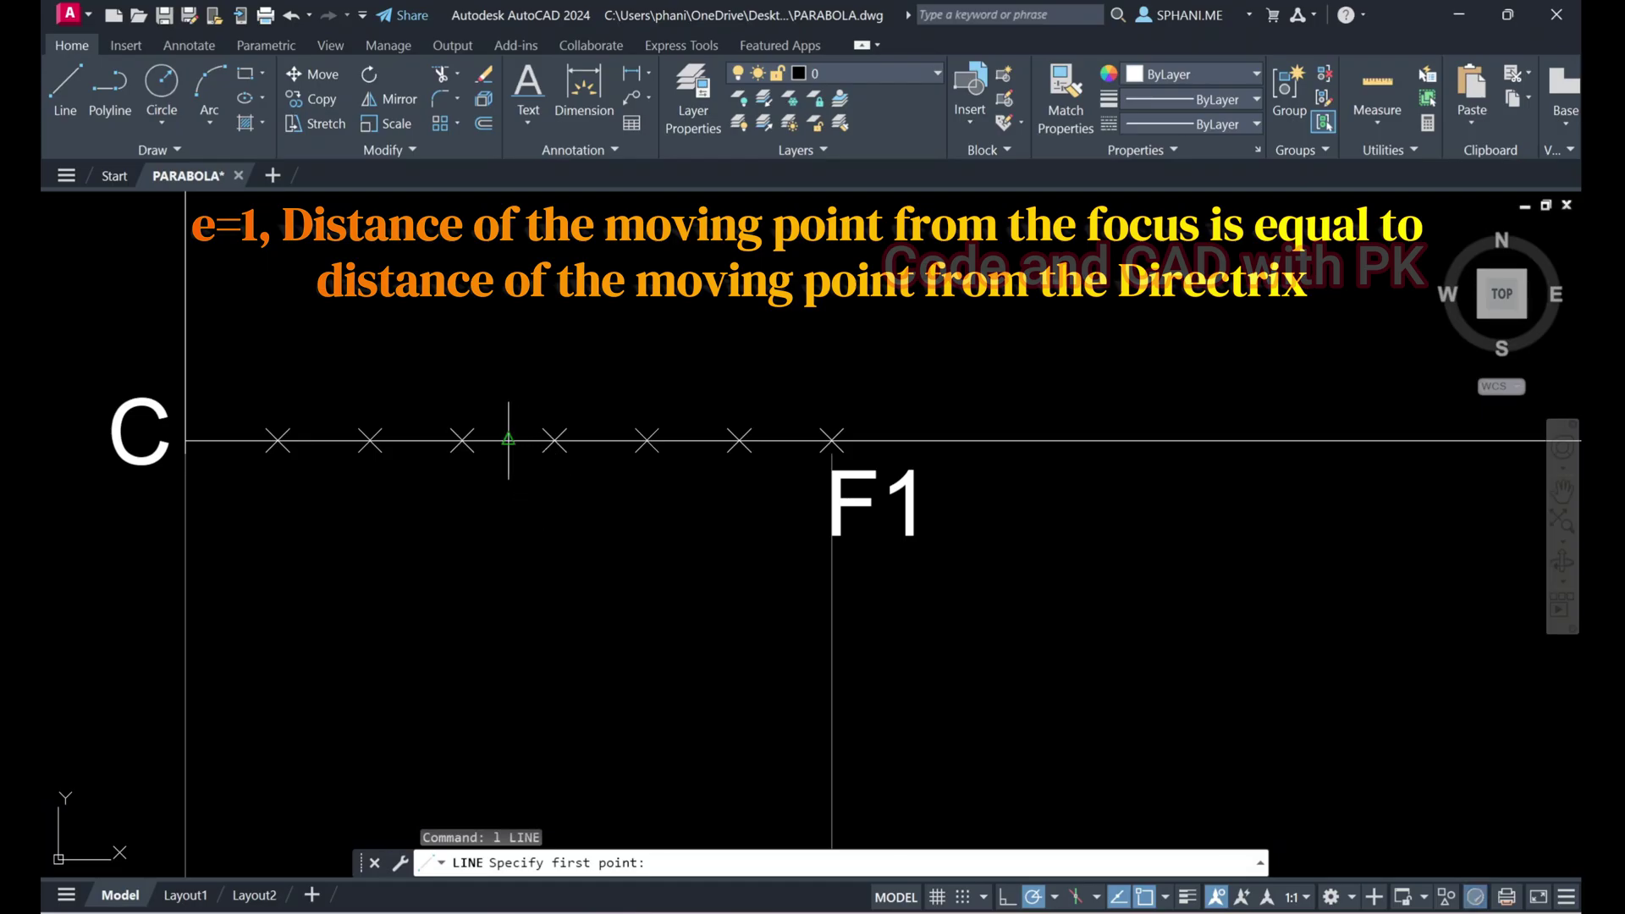
left_click(508, 439)
left_click(509, 609)
key("Escape")
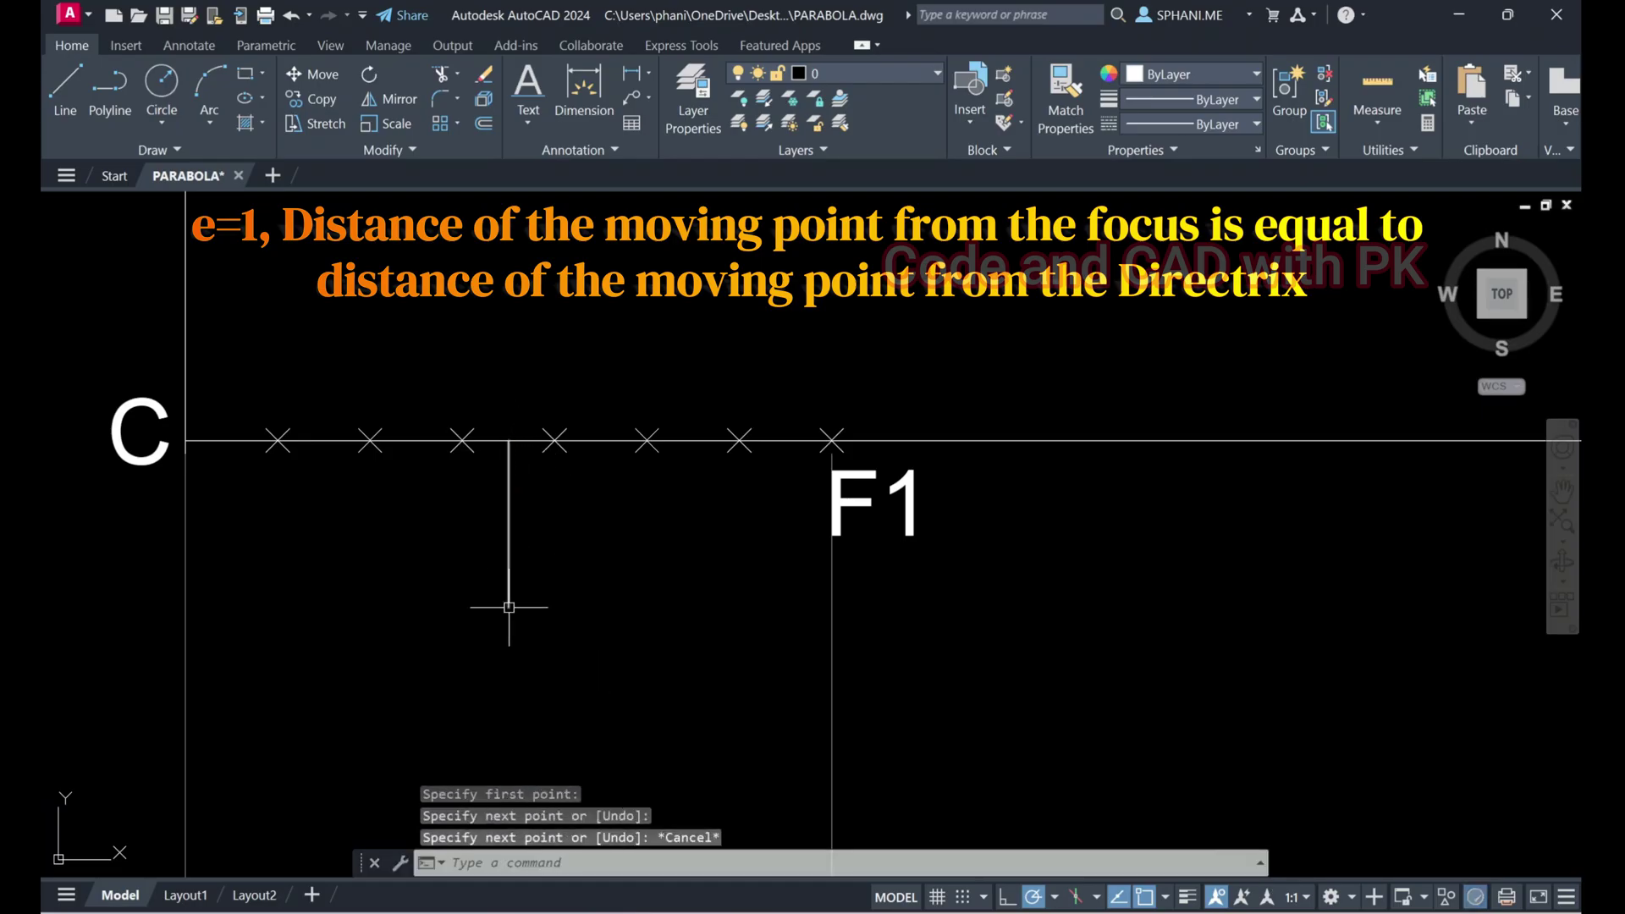
Place a point on the axis at the upper end of the helper line
key("Return")
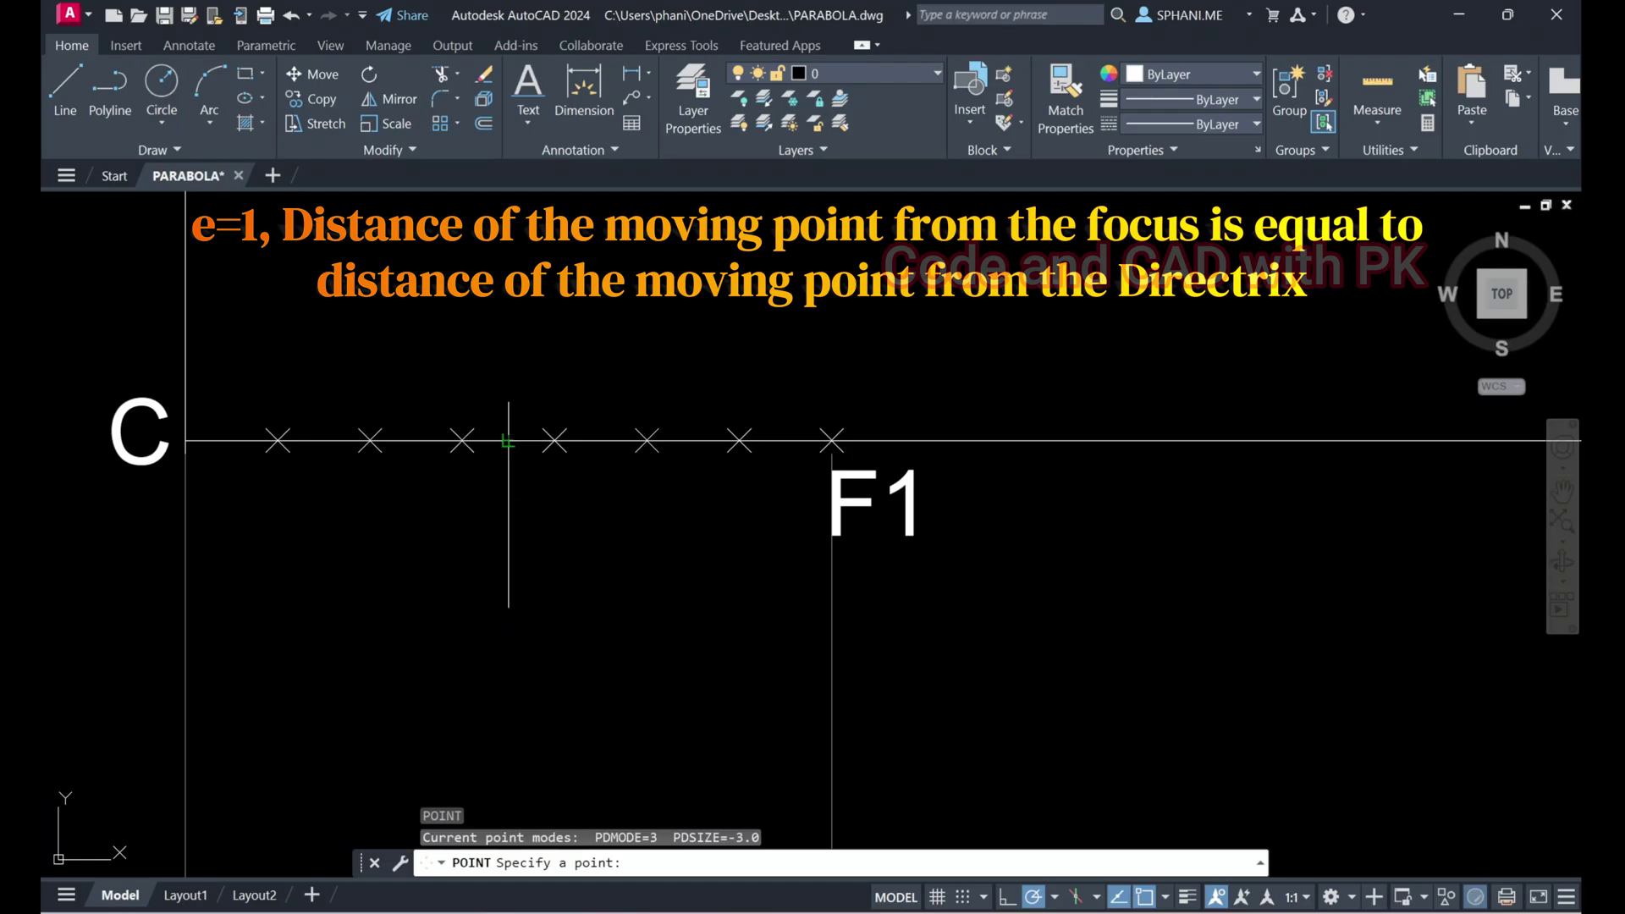
left_click(508, 440)
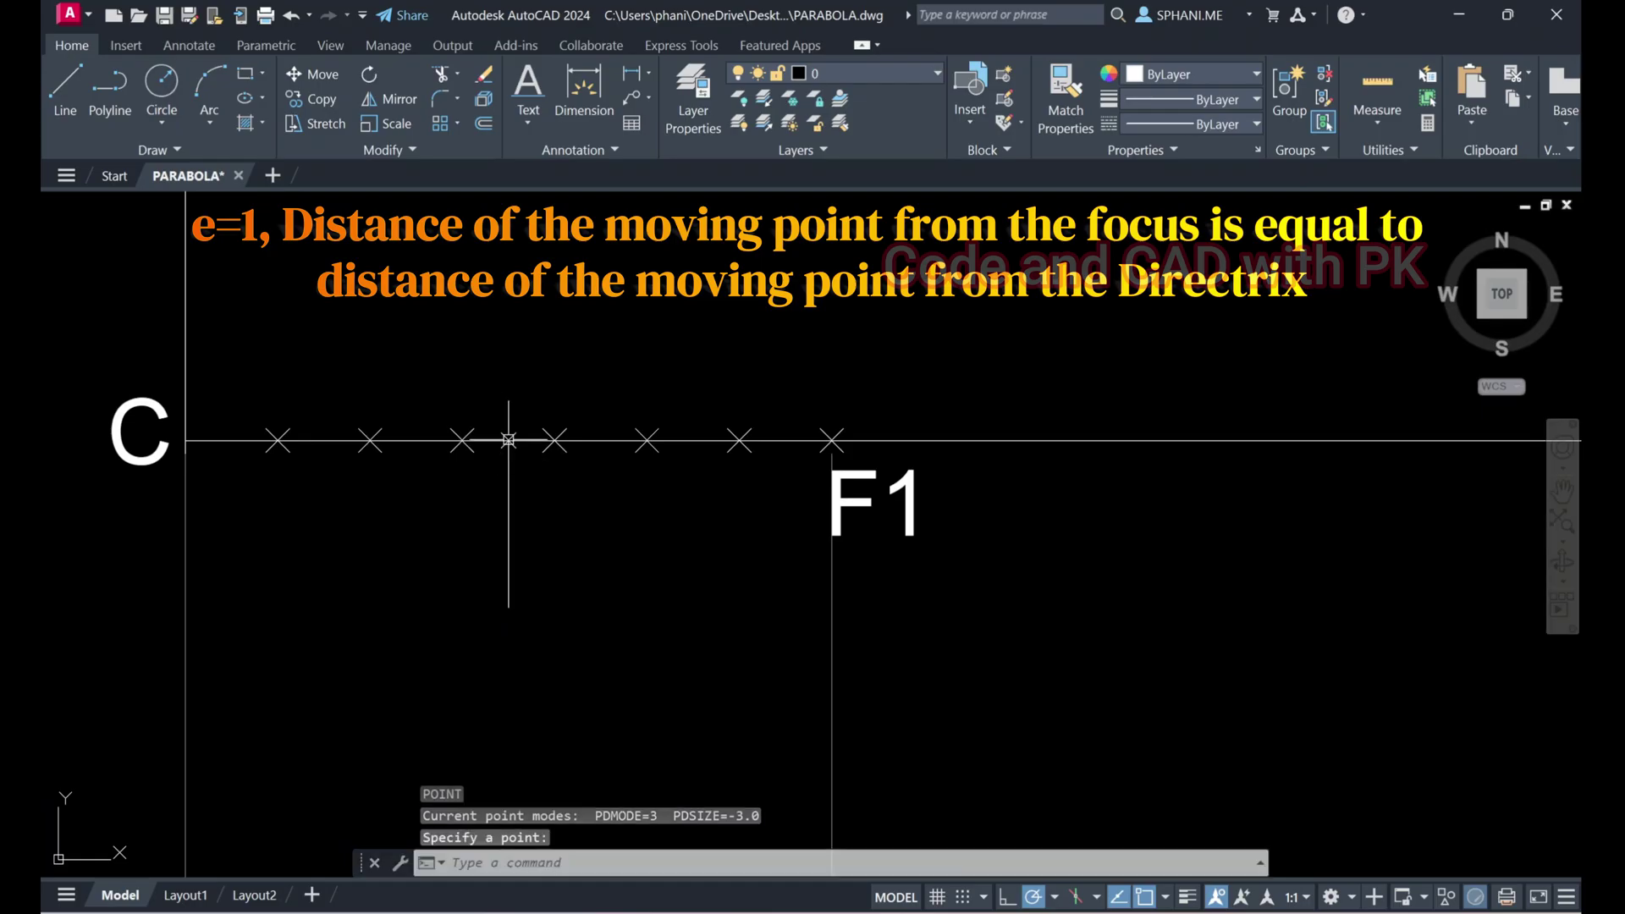
key("Escape")
Erase the short vertical helper line, keeping the point on the axis
left_click(529, 541)
left_click(444, 542)
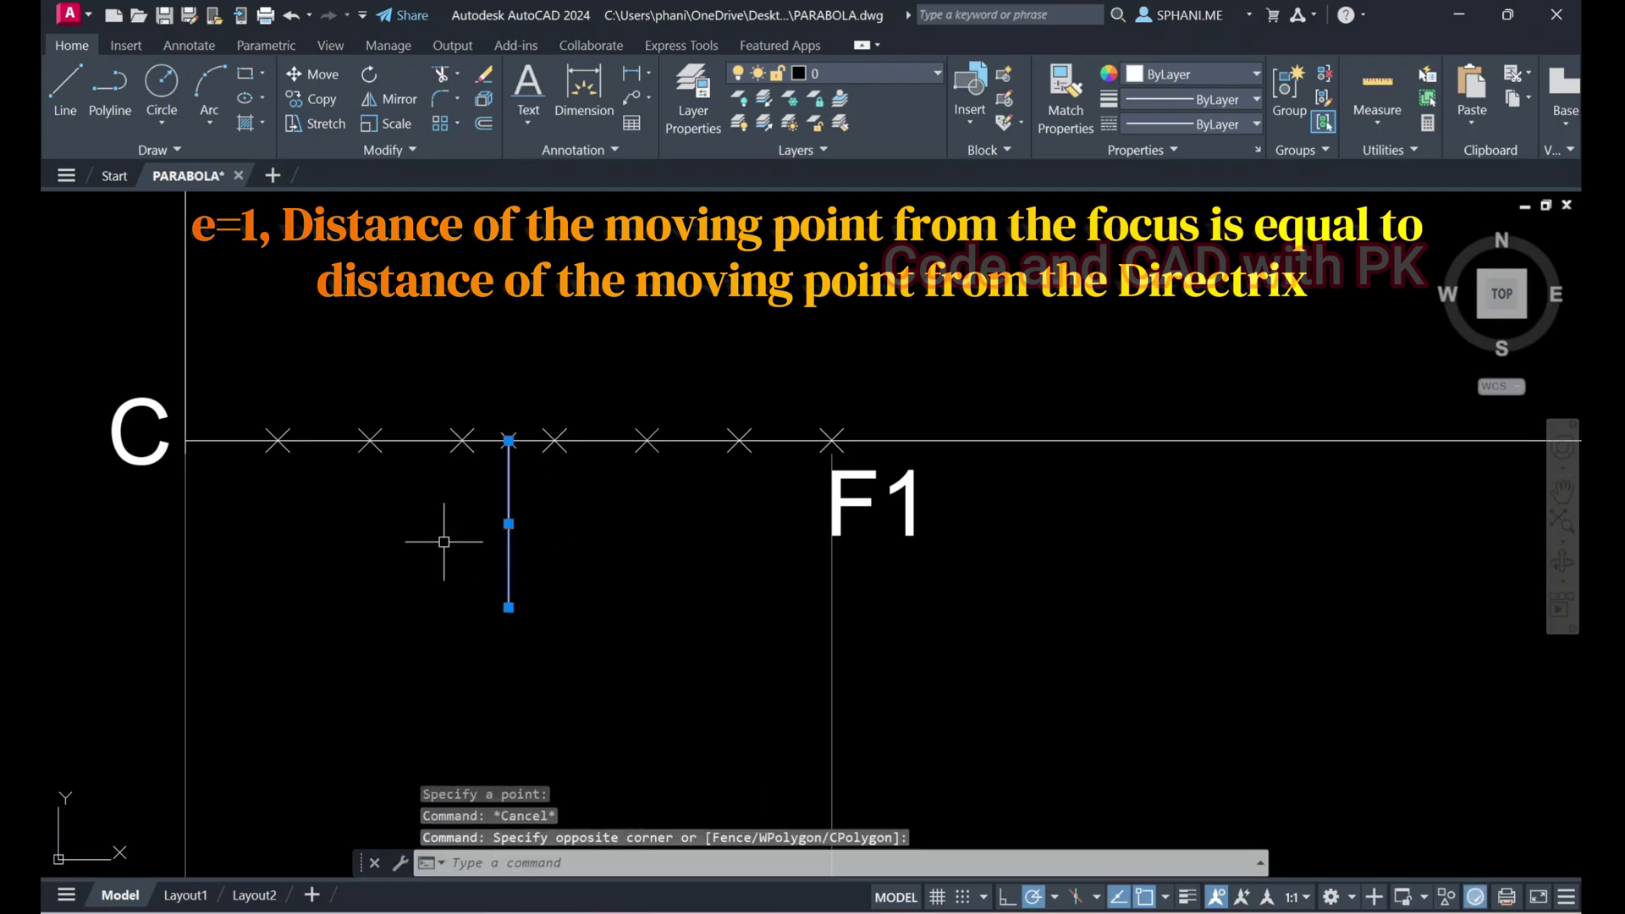
type("e")
key("Return")
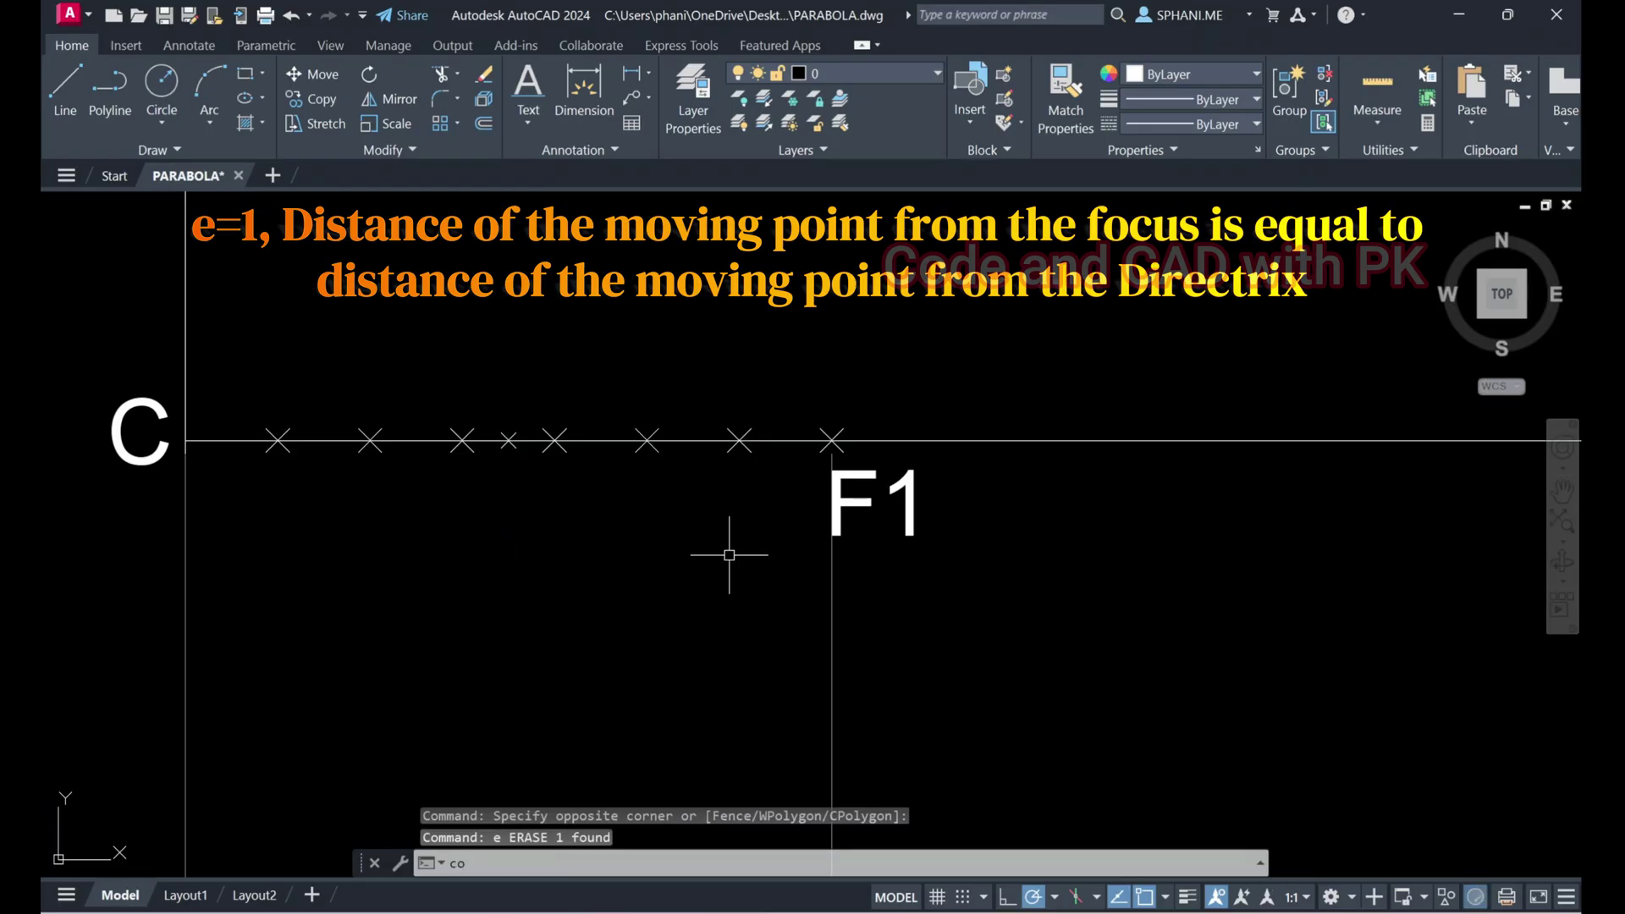
Copy the F1 label horizontally so it sits below the new midpoint on the axis
key("Return")
left_click(880, 508)
key("Return")
left_click(1033, 575)
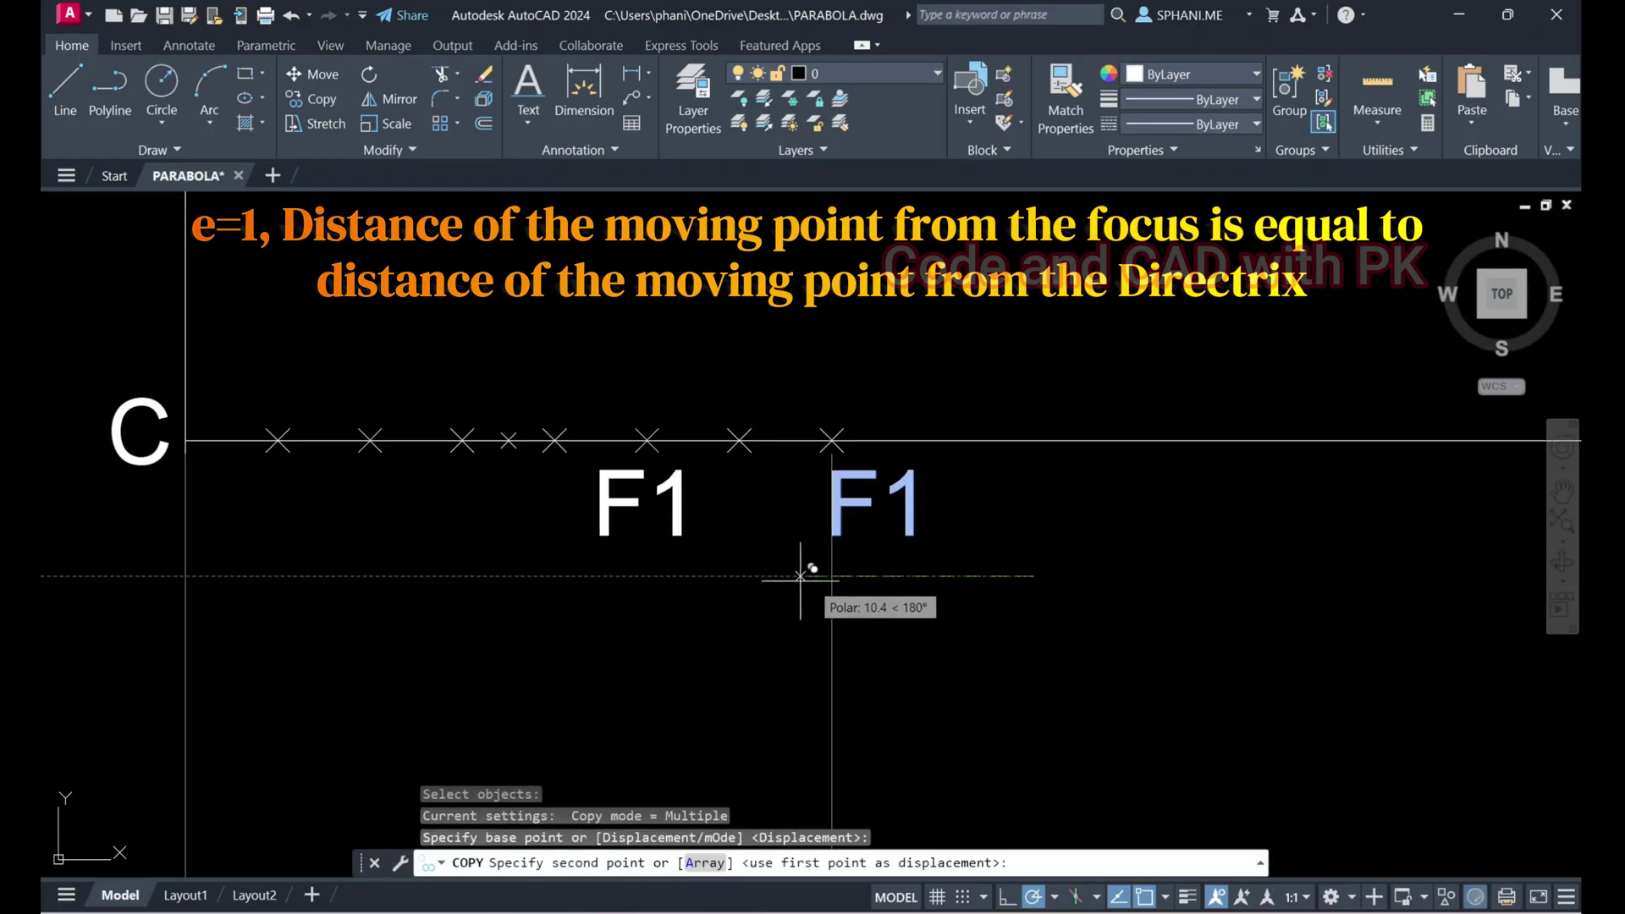
left_click(666, 575)
key("Escape")
Change the text of the copied label below the midpoint to v
type("ed")
key("Return")
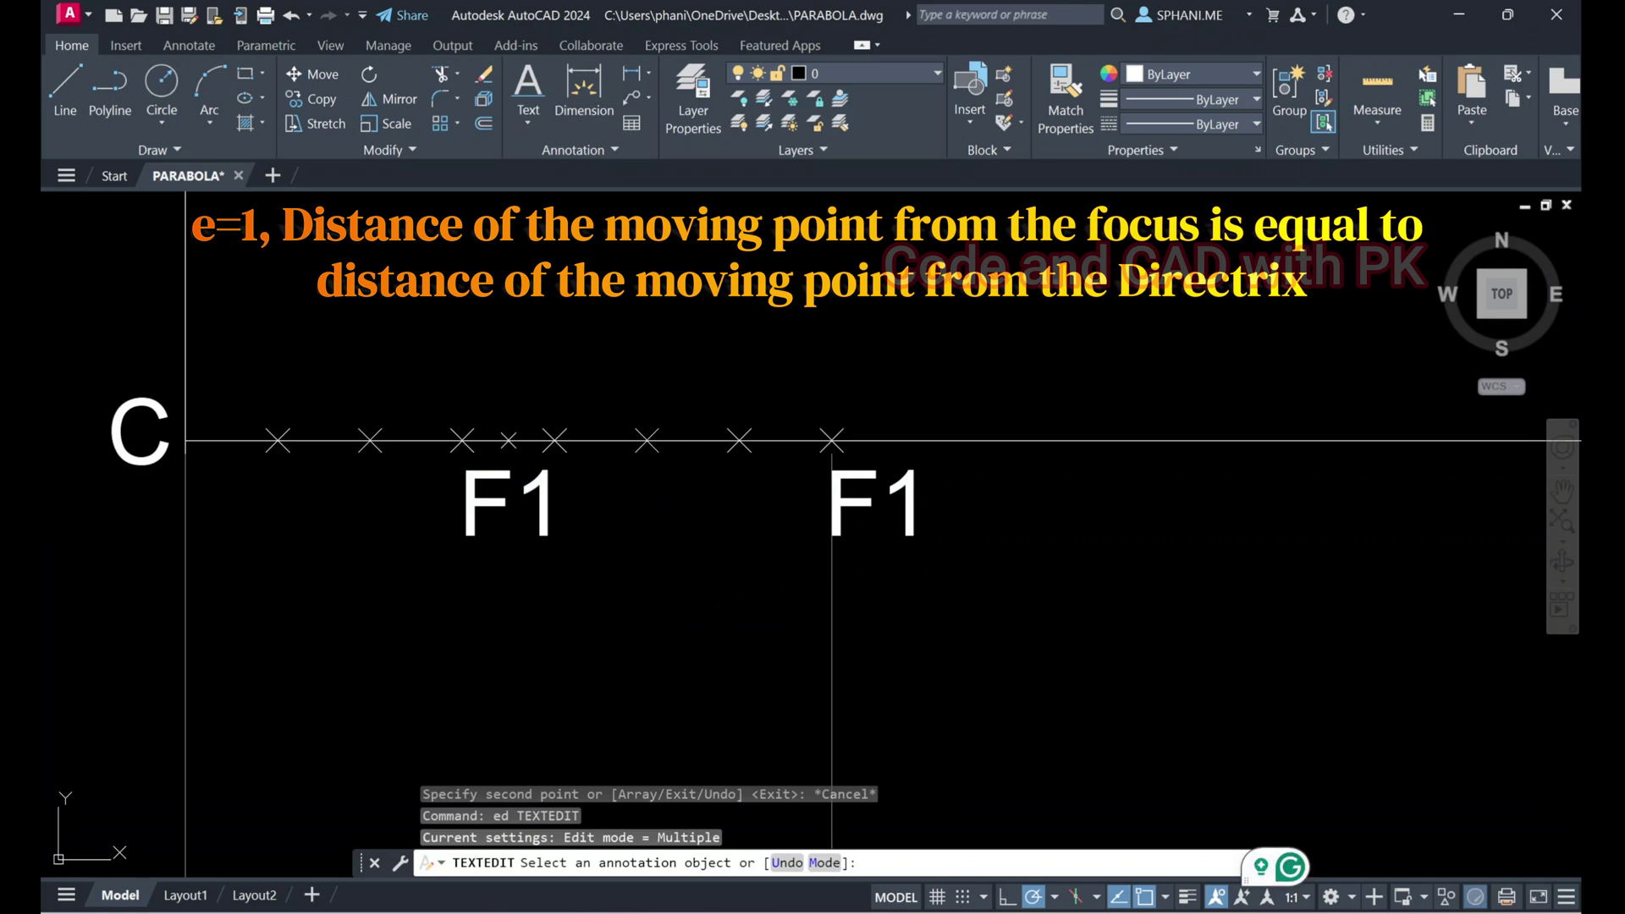
left_click(514, 512)
left_click(514, 512)
left_click_drag(464, 504, 550, 504)
type("V")
key("Return")
Change the text of the focus label F1 to F
left_click(914, 522)
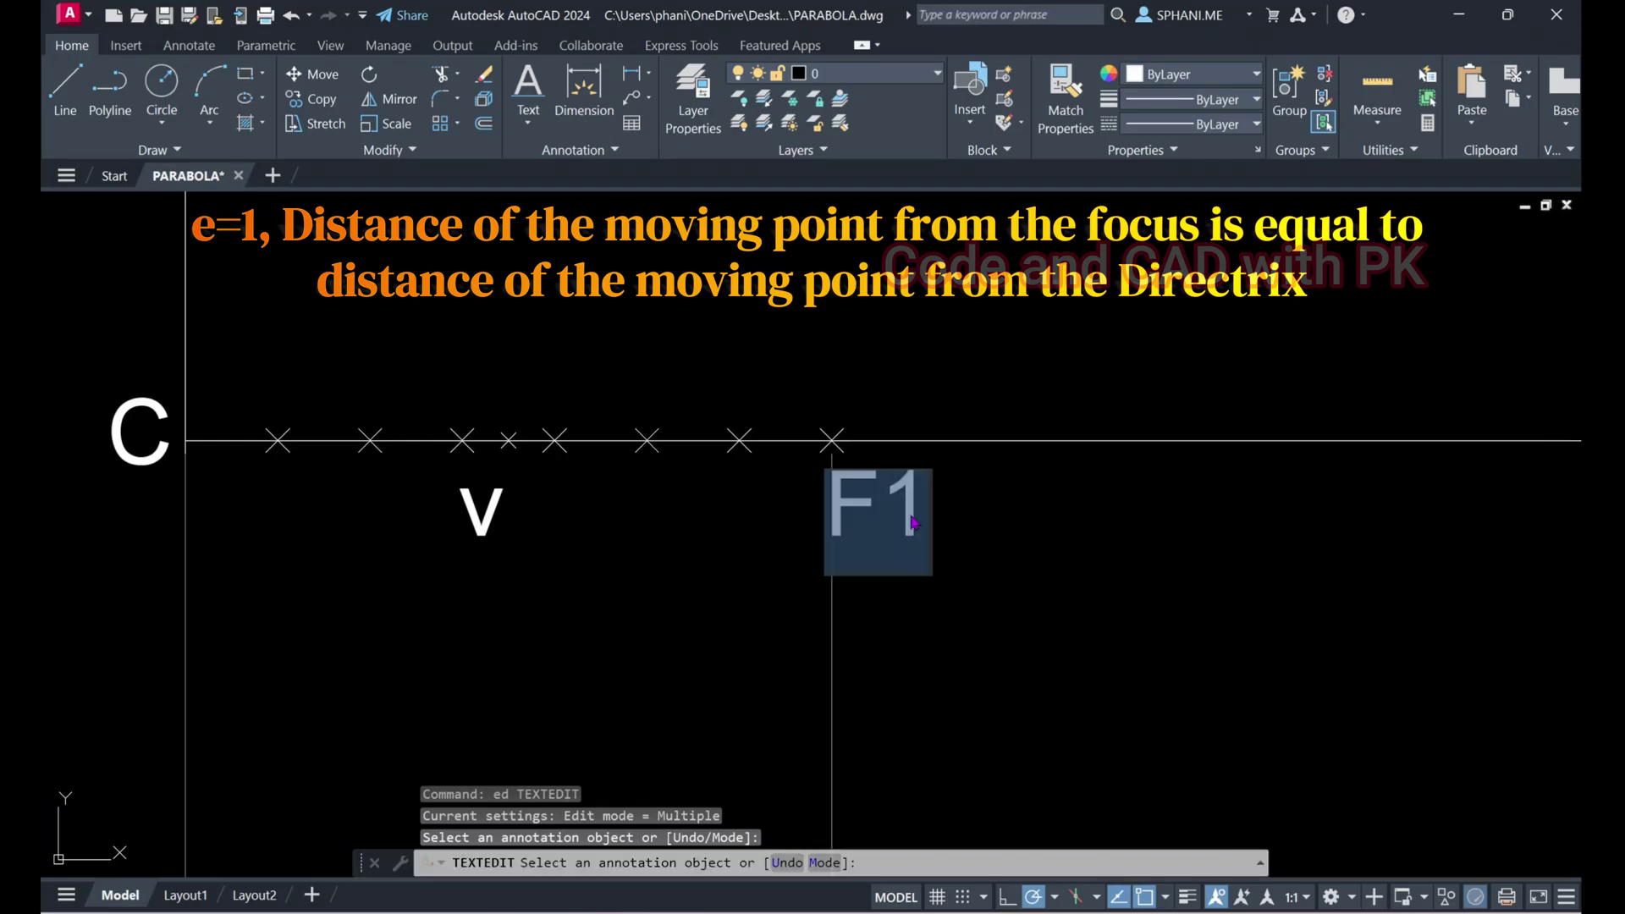
type("f")
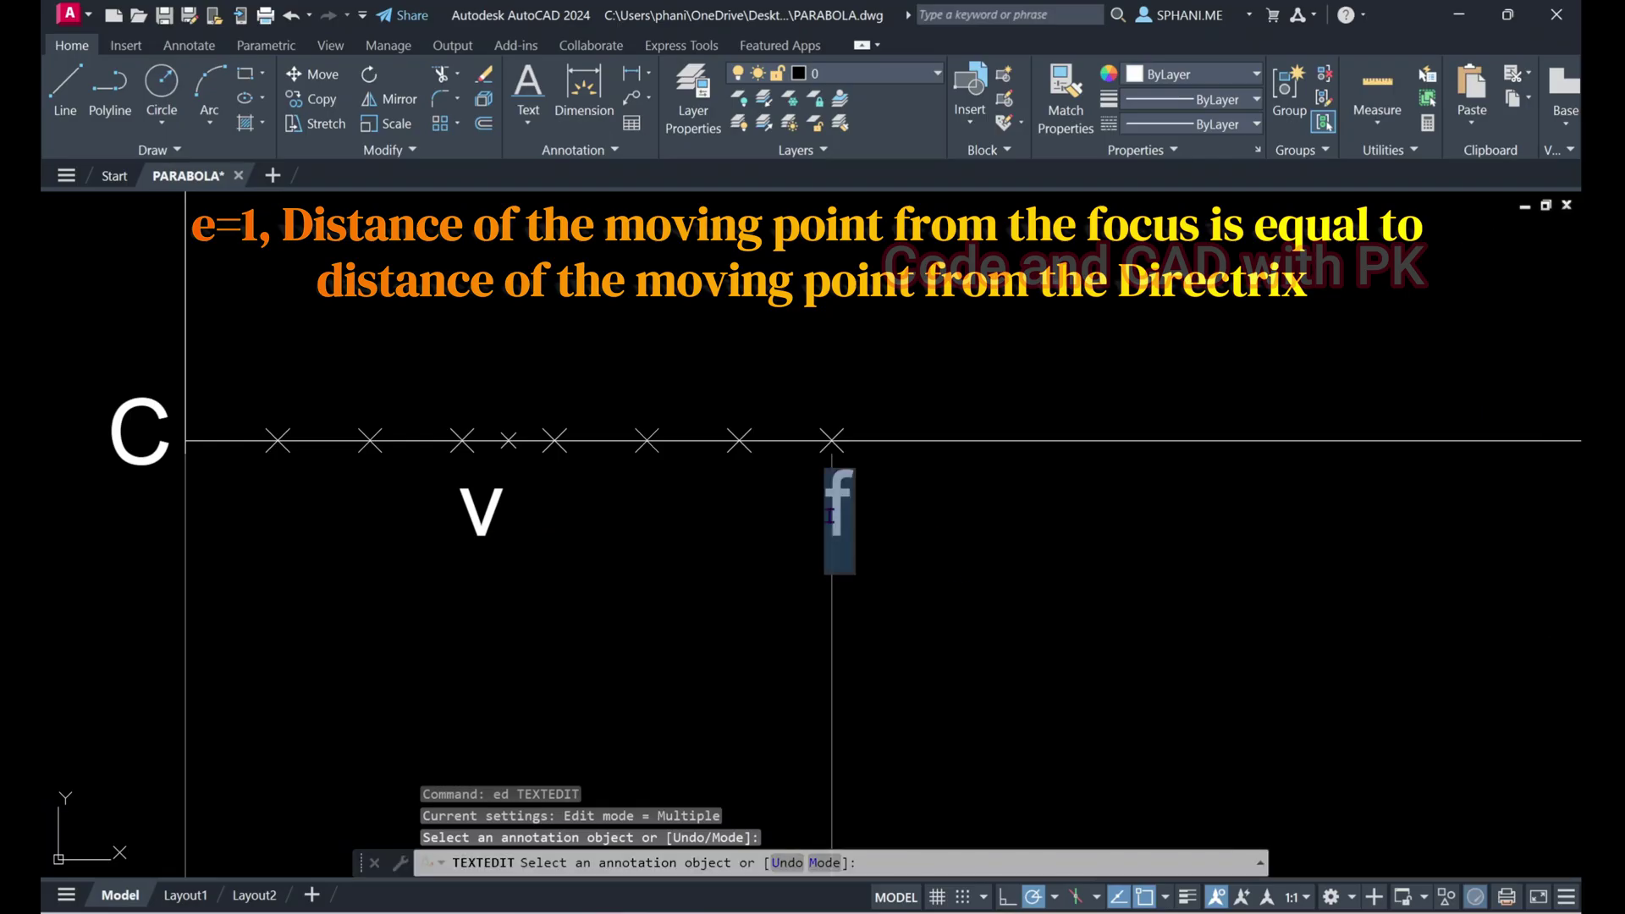
key("BackSpace")
type("F")
key("Return")
right_click(901, 565)
left_click(926, 577)
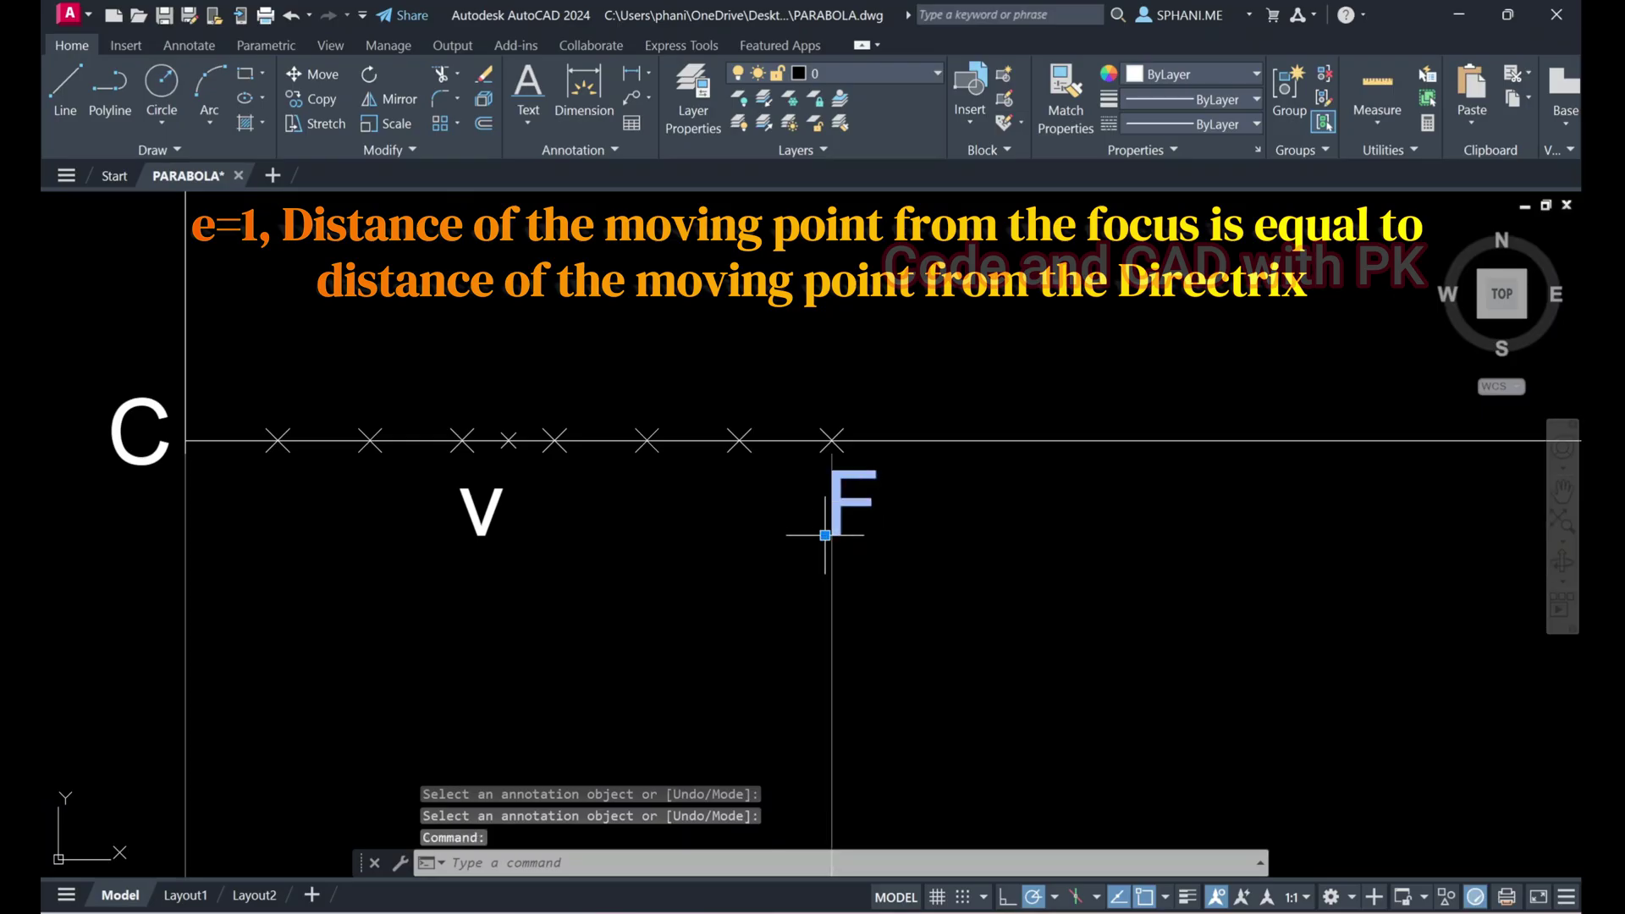
Shift the F label slightly to the right, clear of the dimension's extension line
left_click(825, 534)
left_click(825, 535)
left_click(860, 534)
left_click(497, 517)
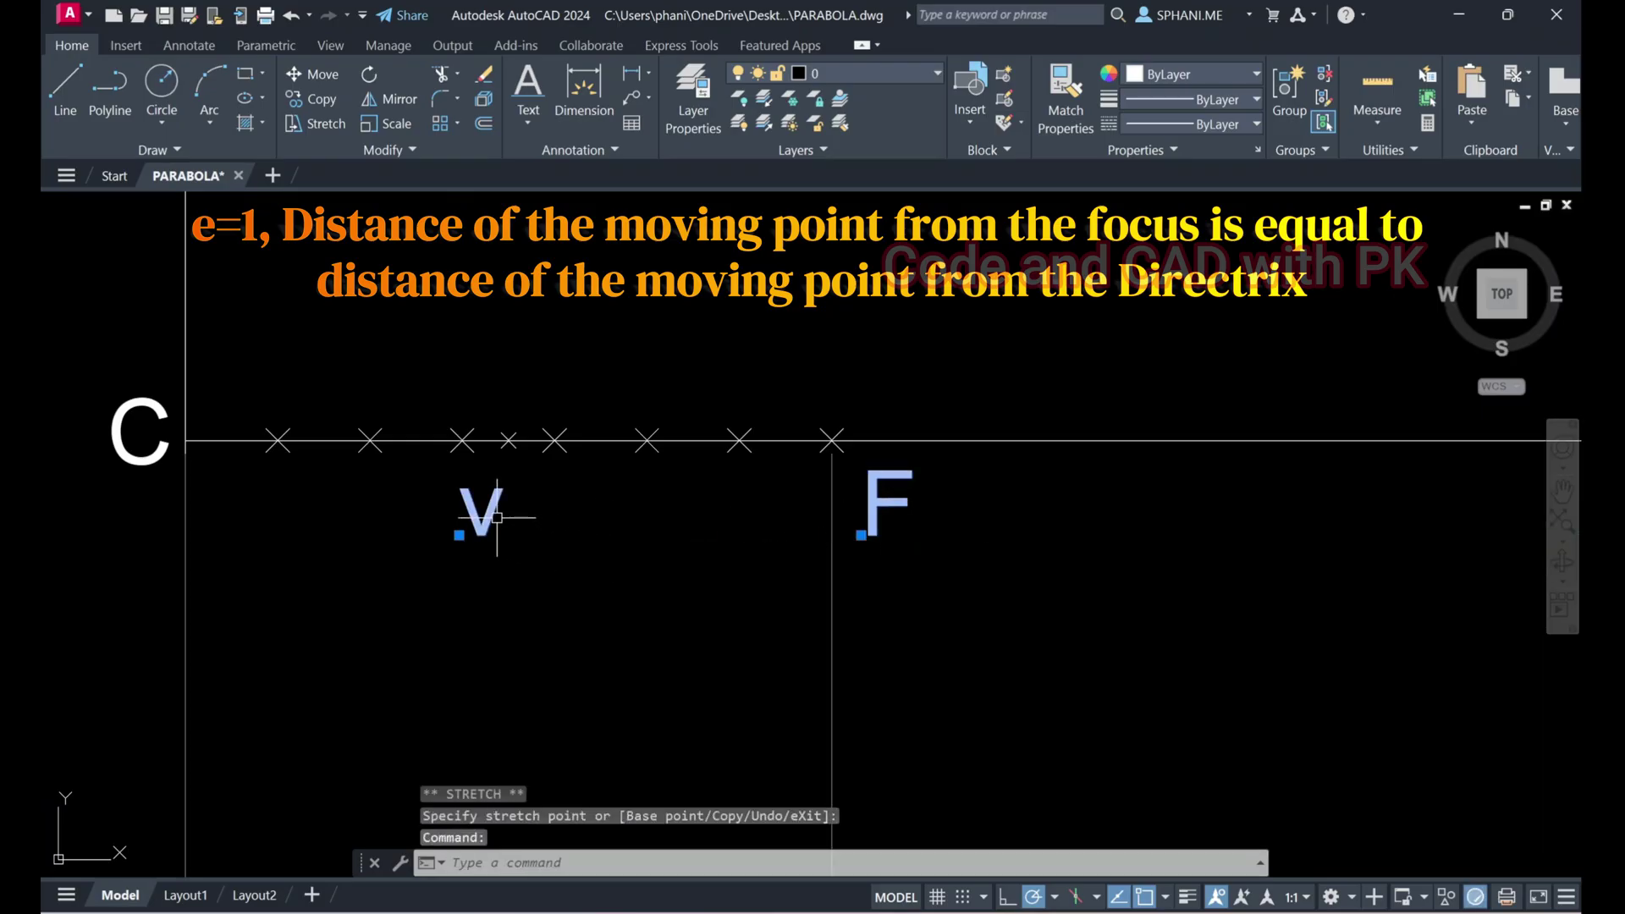
type("ed")
key("Return")
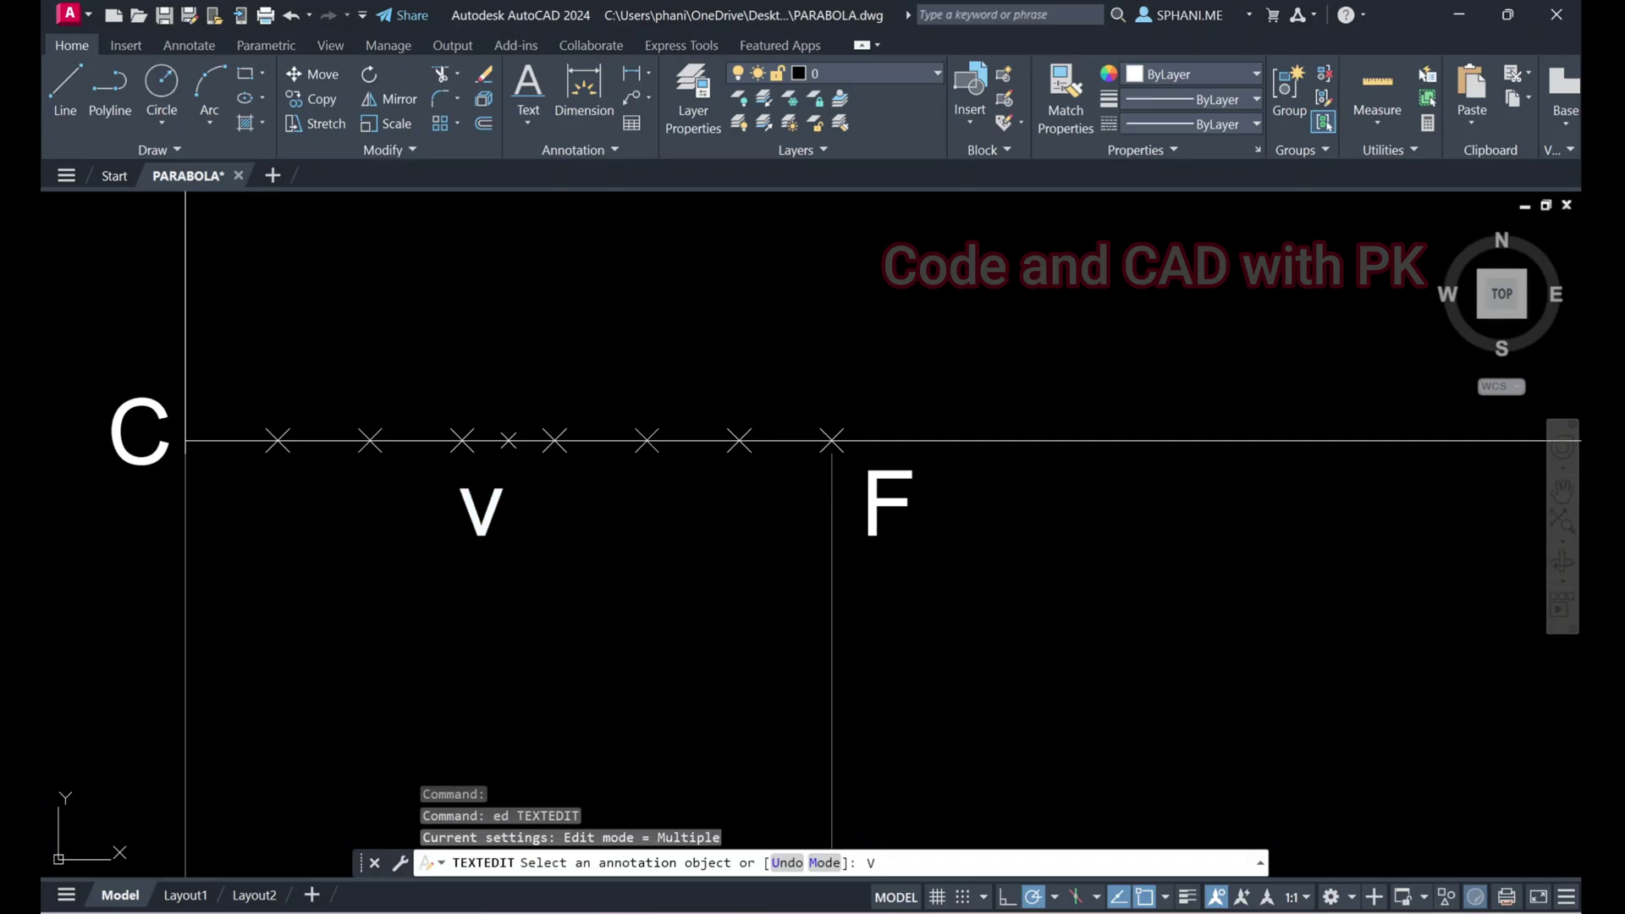
key("Escape")
key("Escape")
Change the lowercase v label to an uppercase V
type("ed")
key("Return")
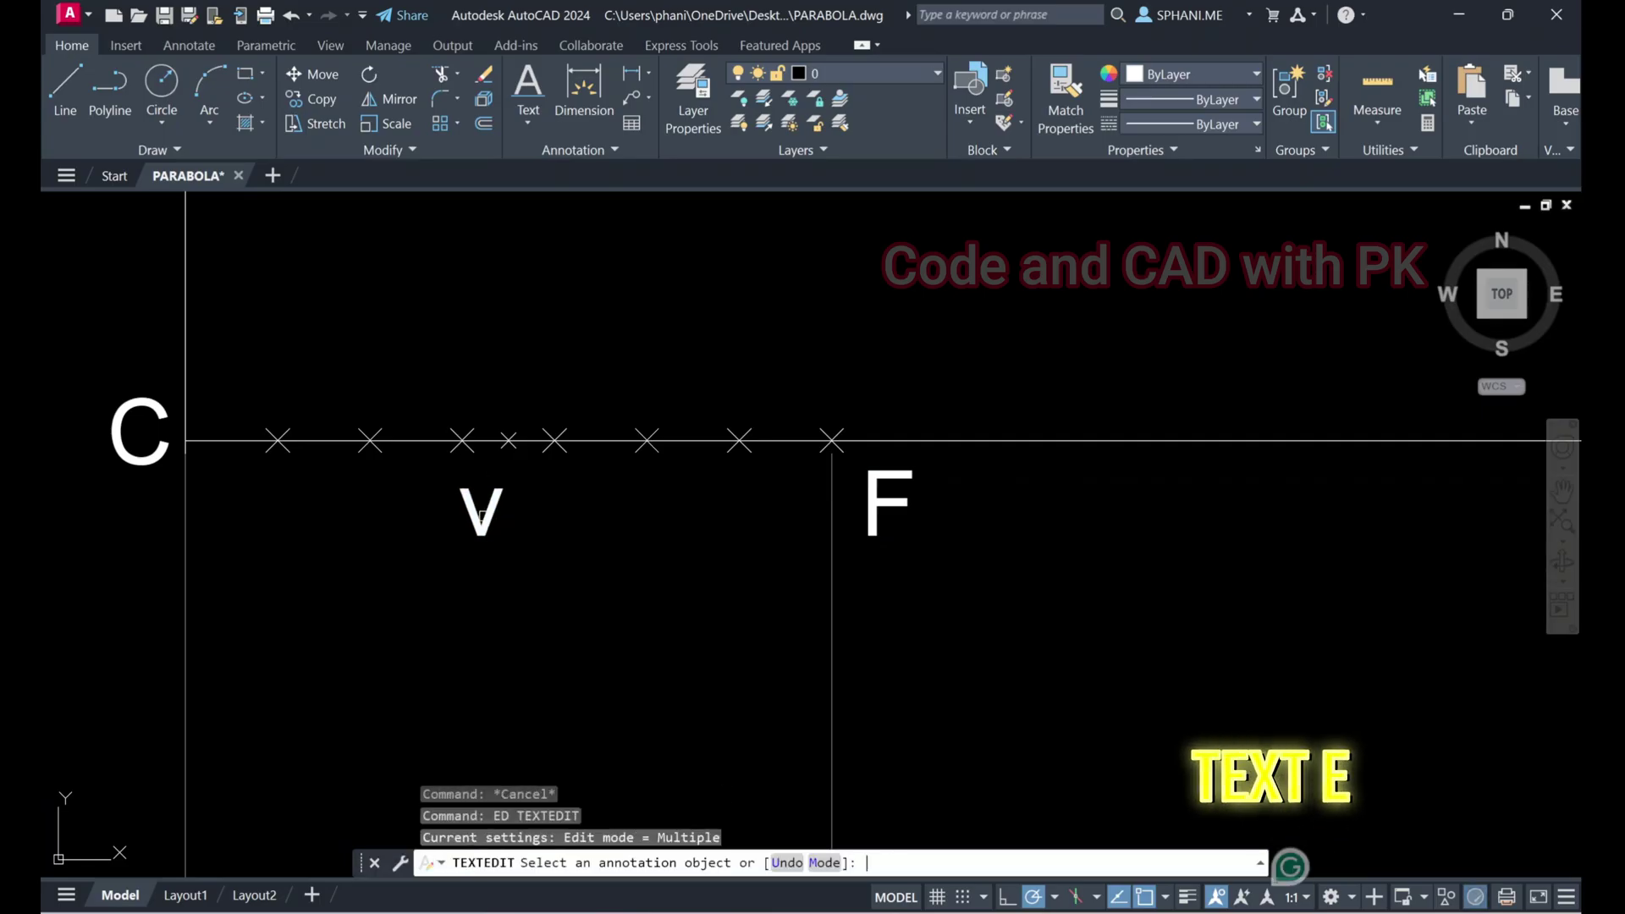
left_click(624, 604)
right_click(625, 605)
left_click(670, 615)
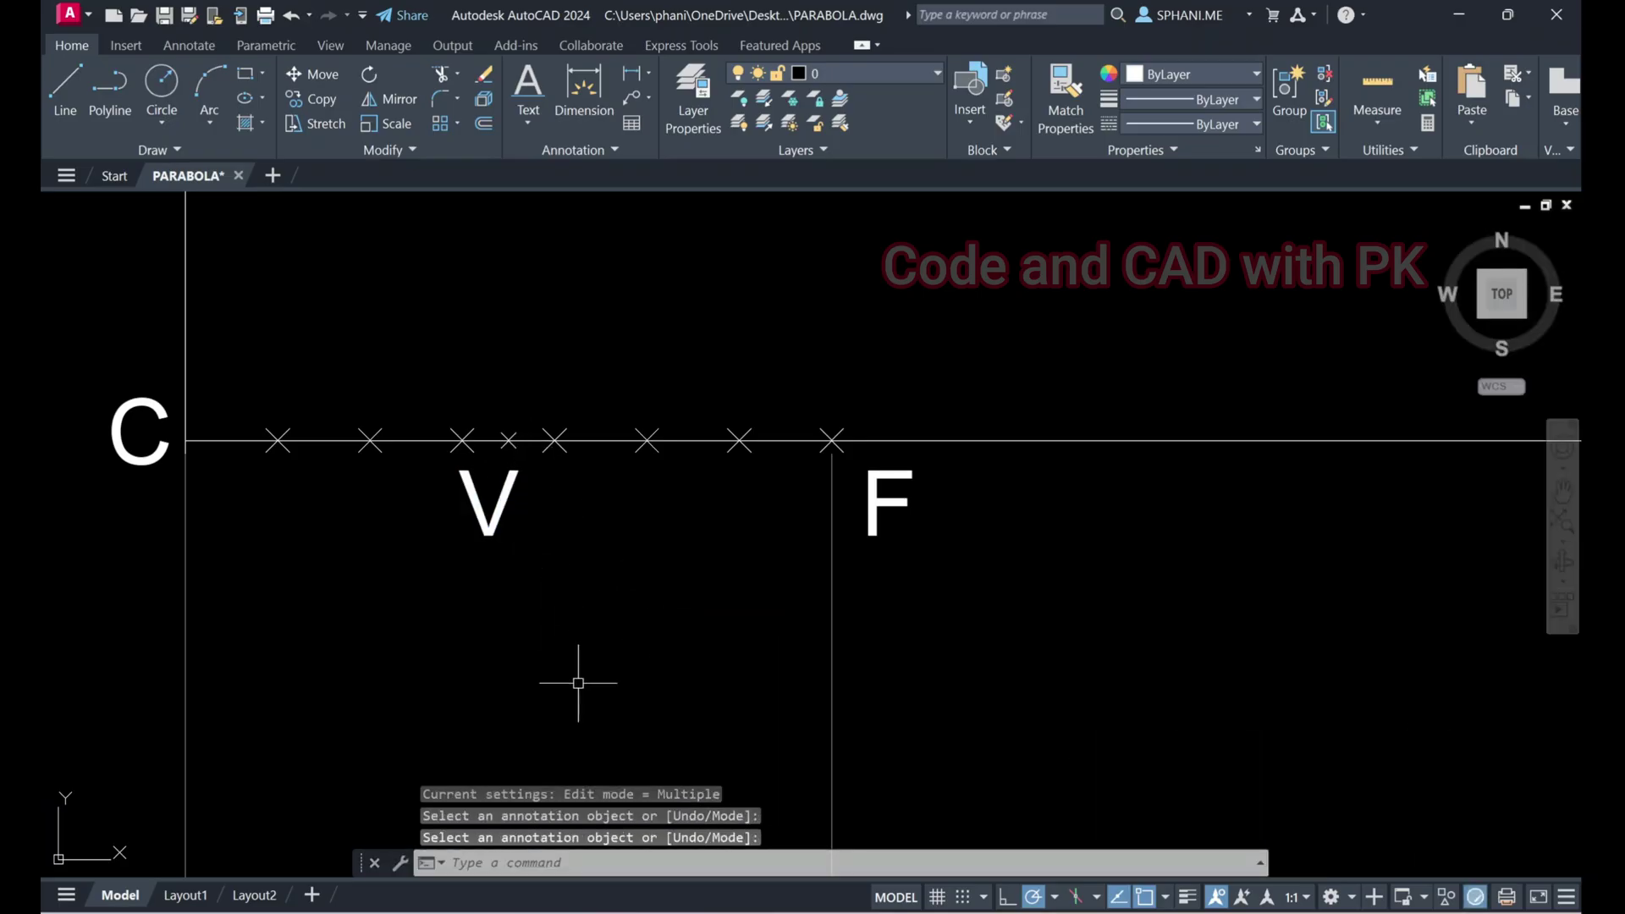
Draw a vertical line upward from vertex point V, extending beyond the length of VF
scroll(584, 677, "down", 2)
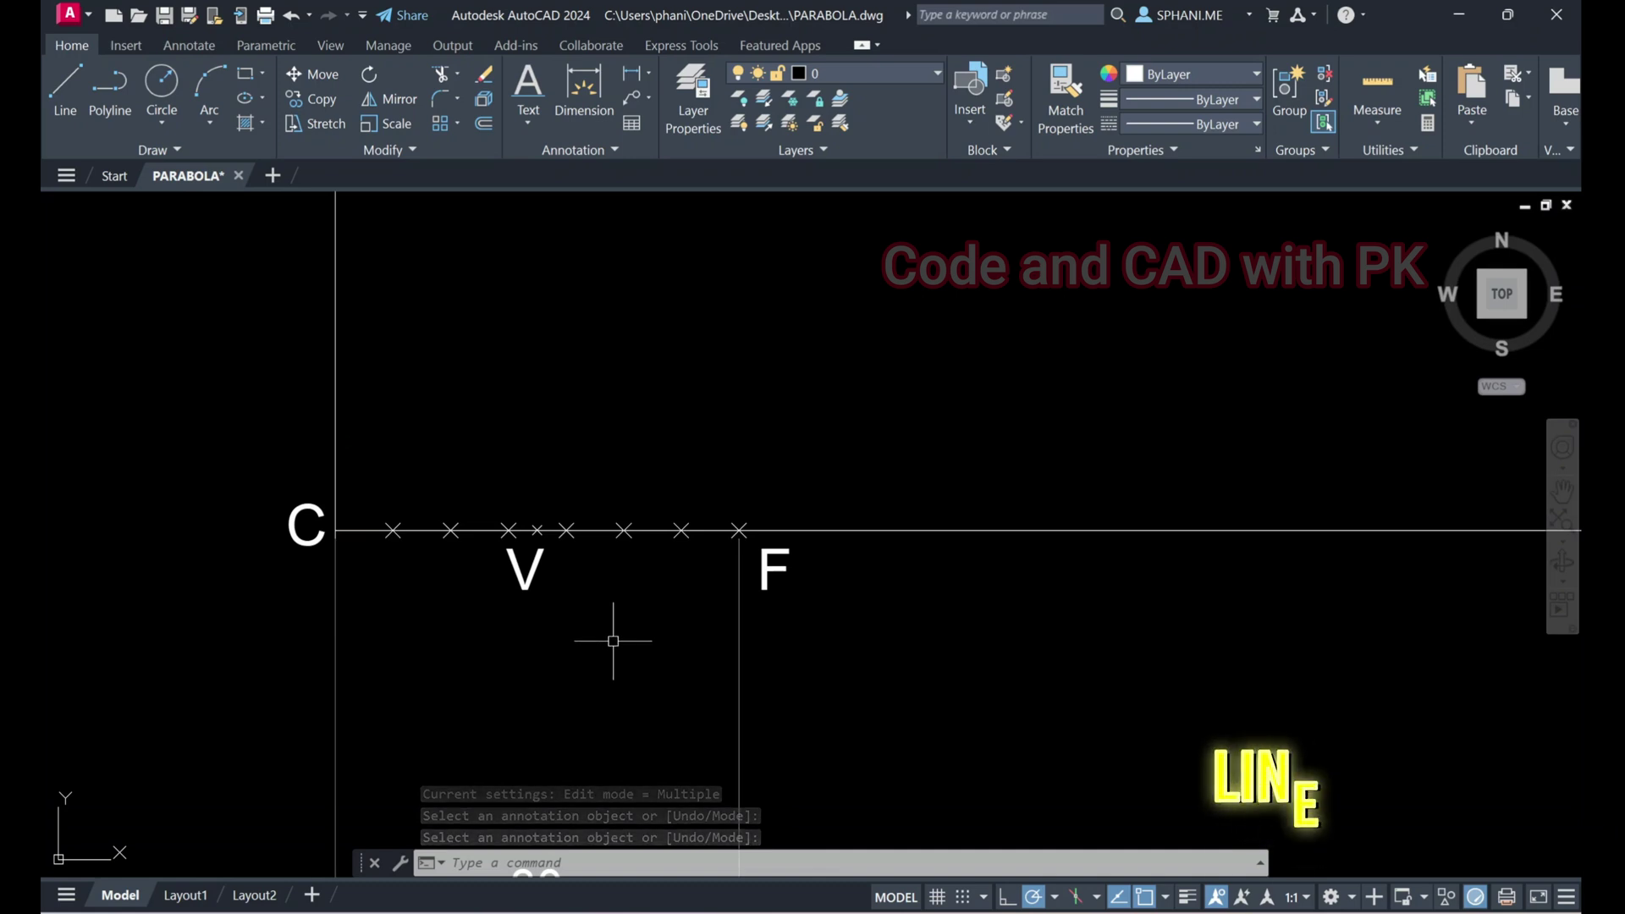
type("l")
key("Return")
left_click(536, 530)
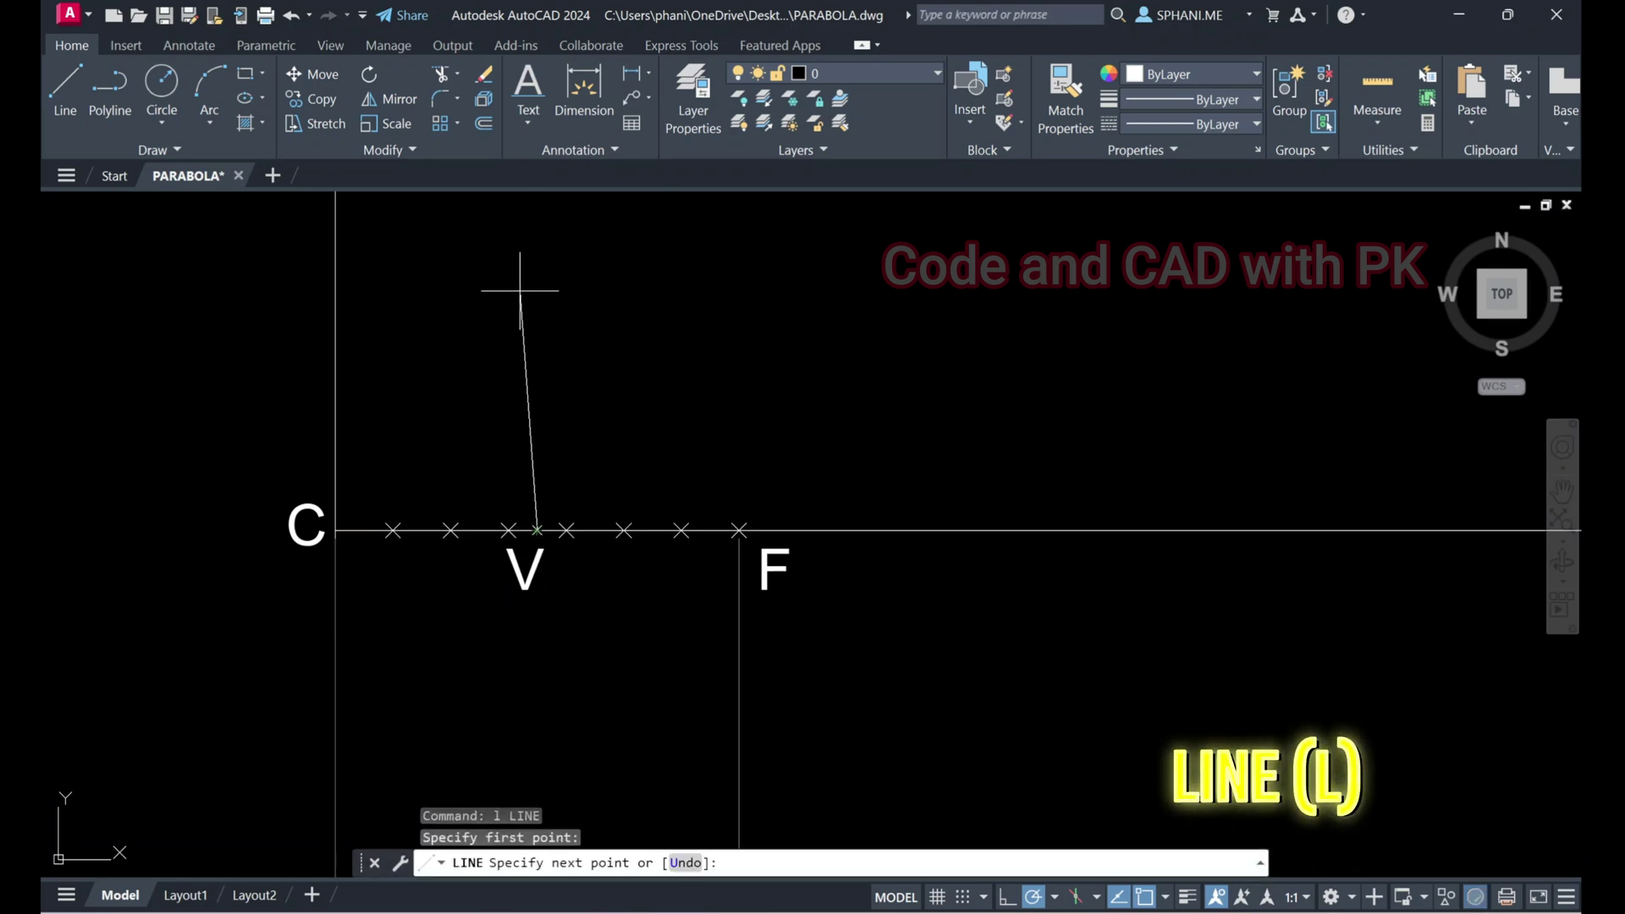
left_click(537, 243)
key("Escape")
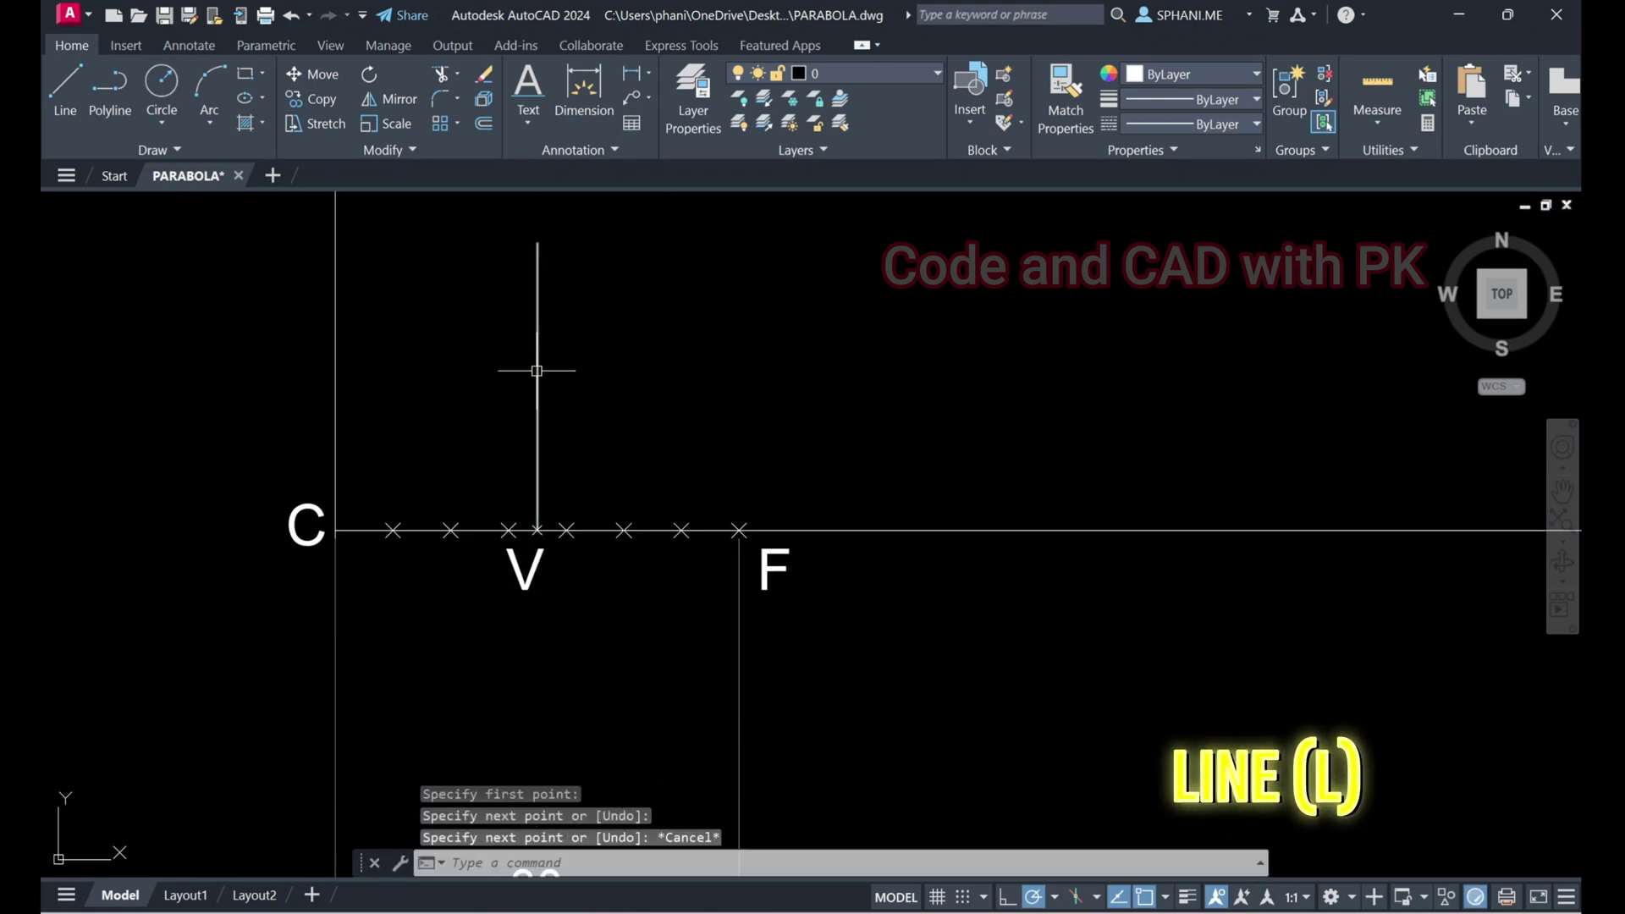
Draw a circle centred on point V with its radius reaching focus F
type("c")
key("Return")
left_click(536, 530)
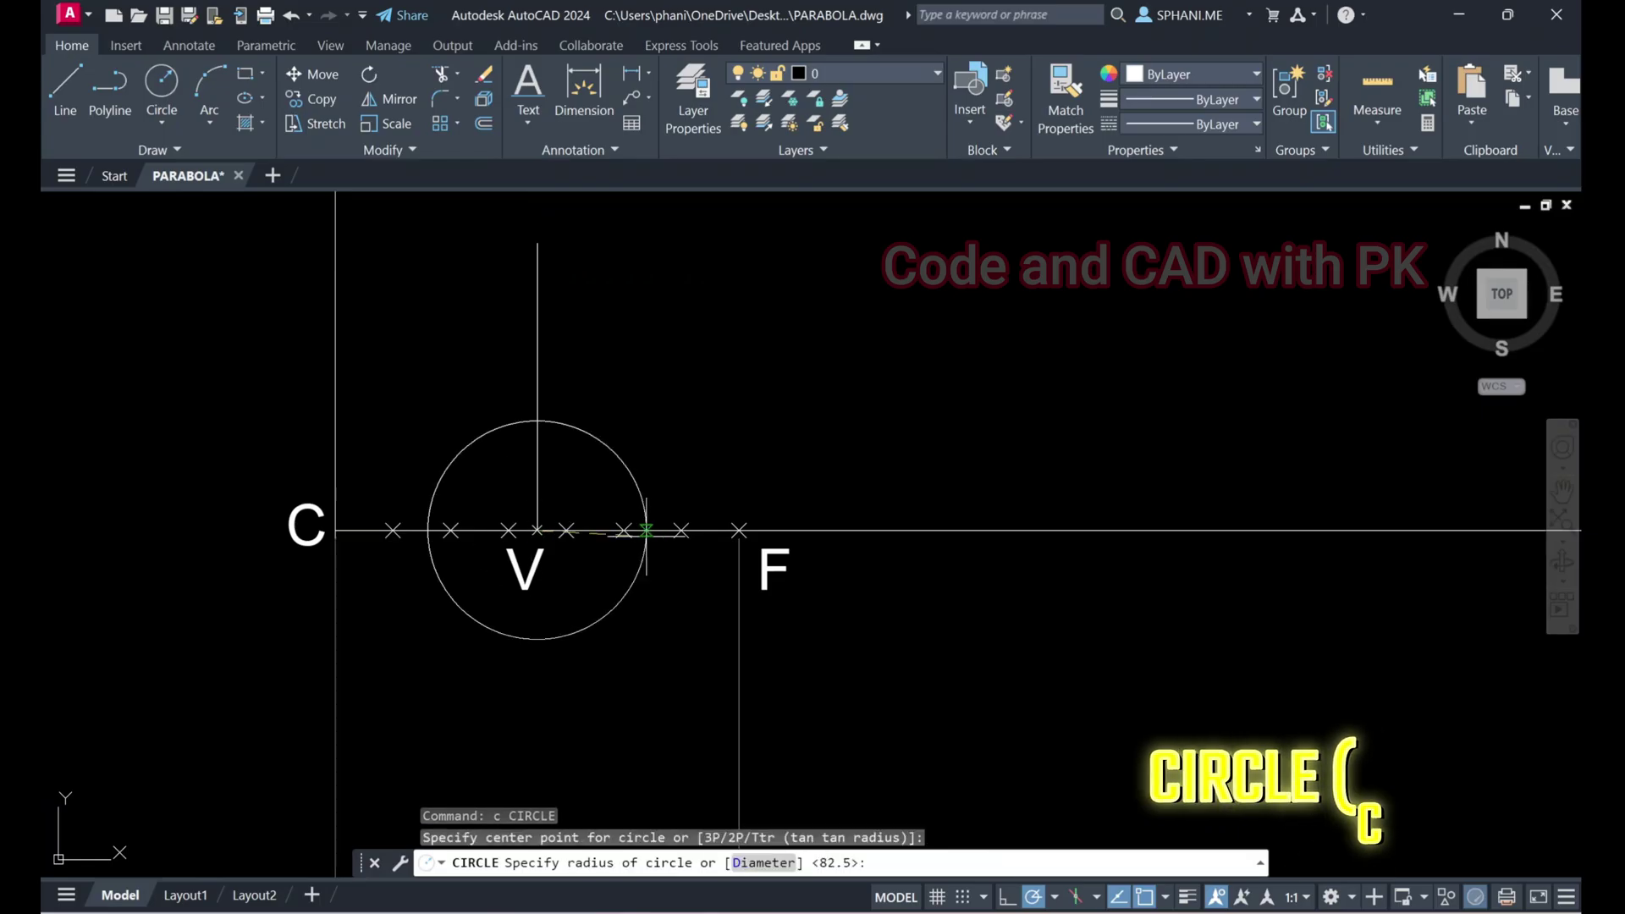
left_click(737, 531)
key("Escape")
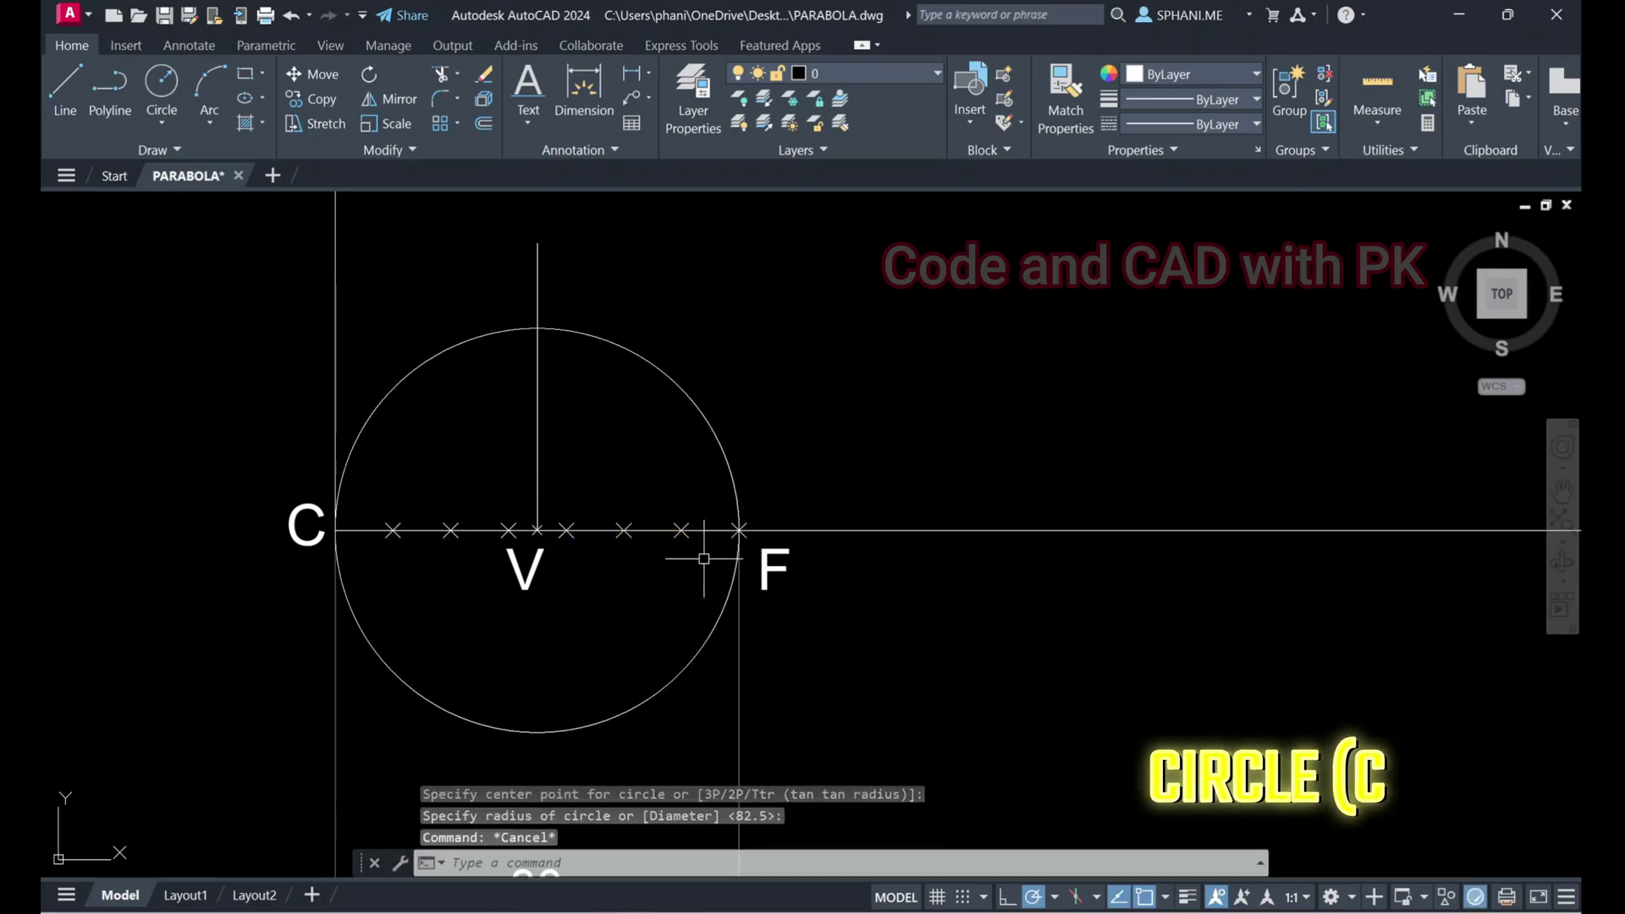
Trim the circle to its upper-right quarter and trim the vertical line where it extends above the arc
type("tr")
key("Return")
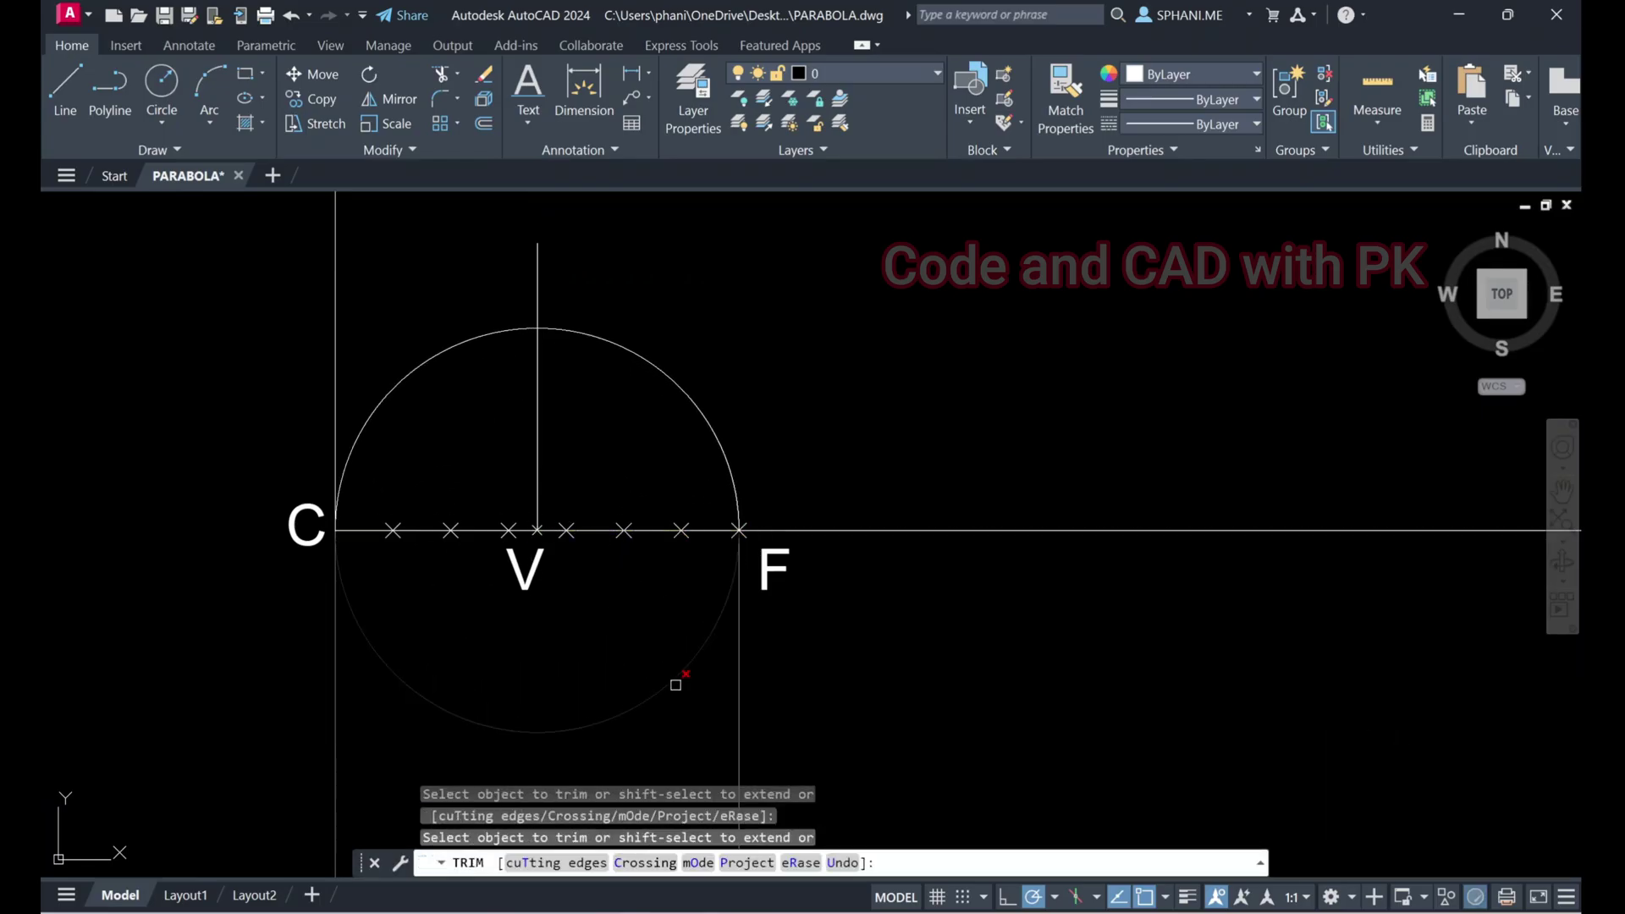
right_click(605, 300)
left_click(633, 328)
scroll(814, 397, "down", 2)
middle_click_drag(810, 414, 615, 557)
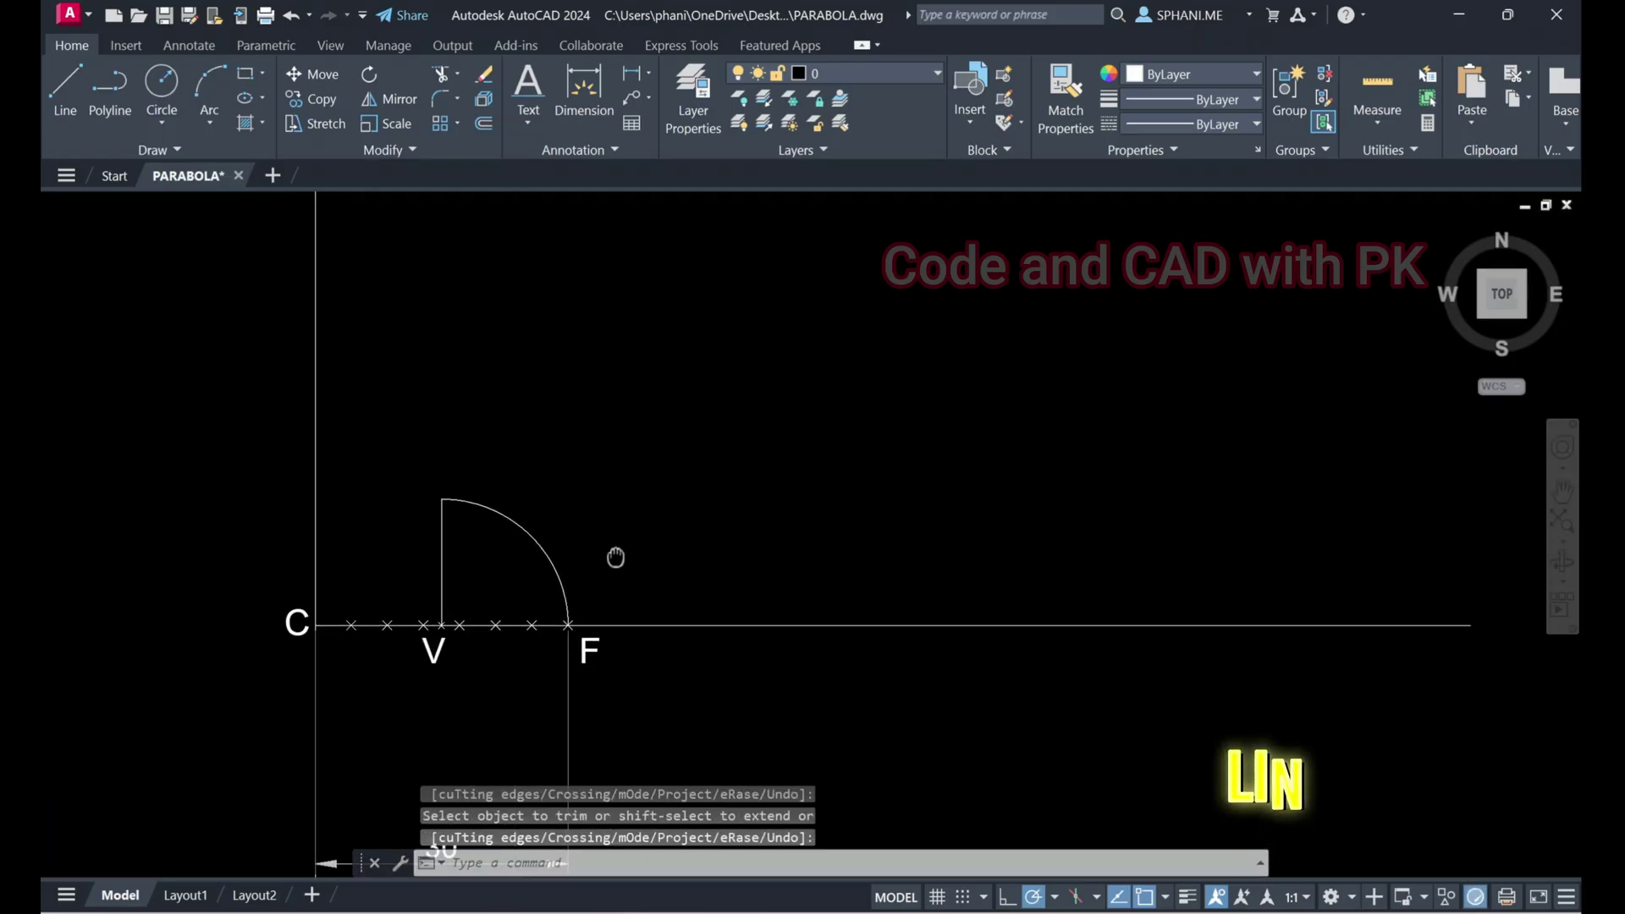
type("l")
key("Return")
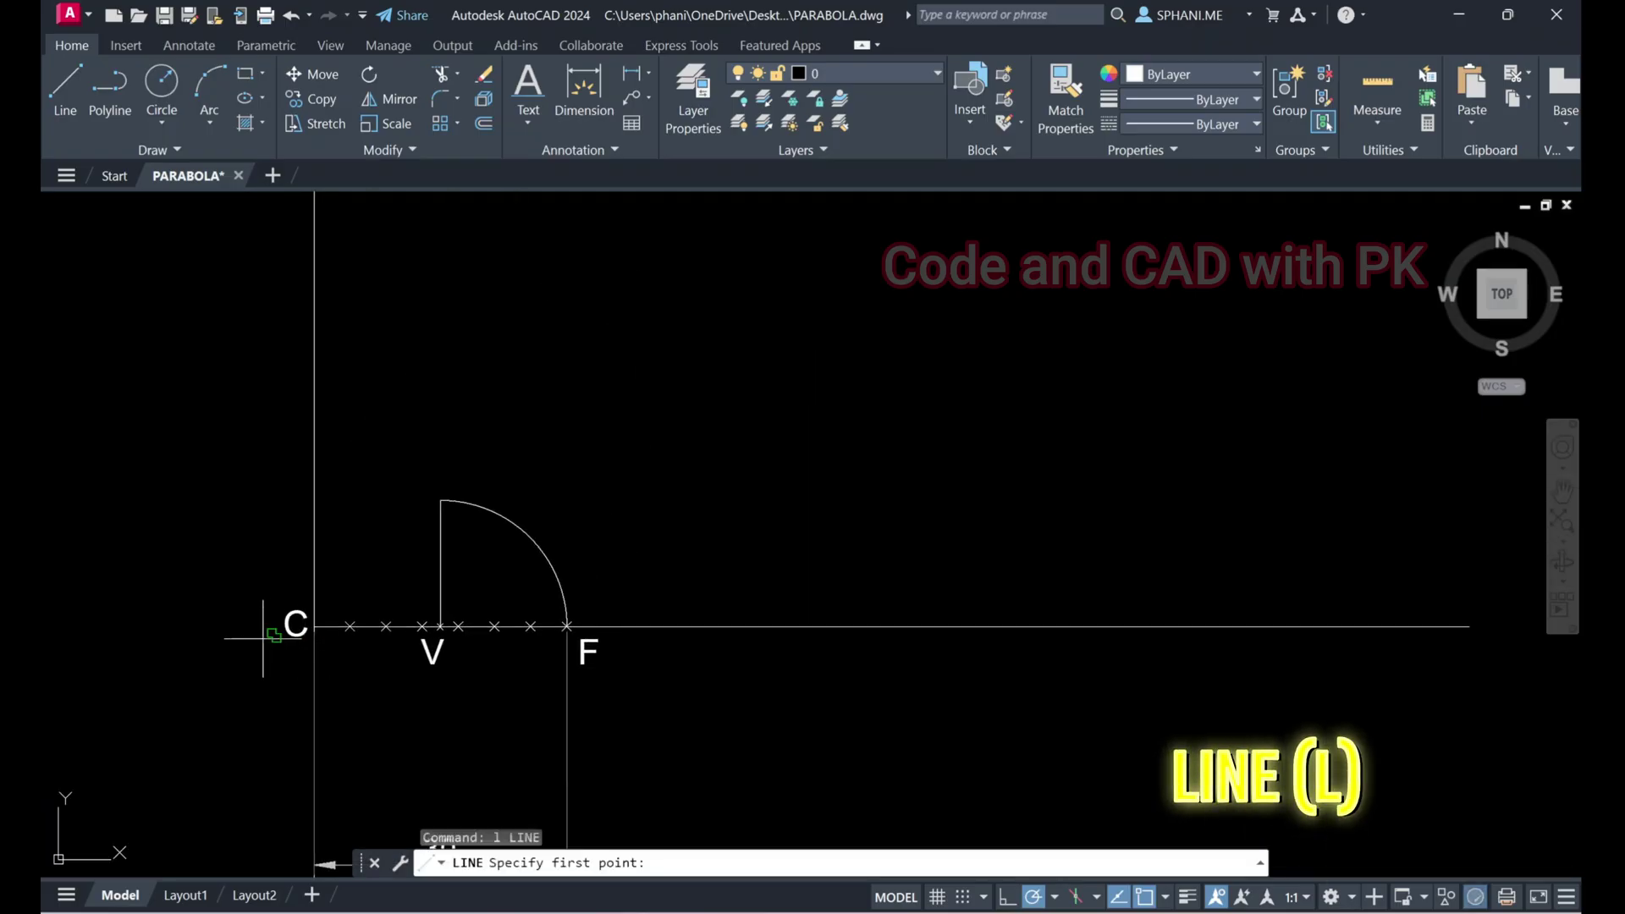
left_click(314, 626)
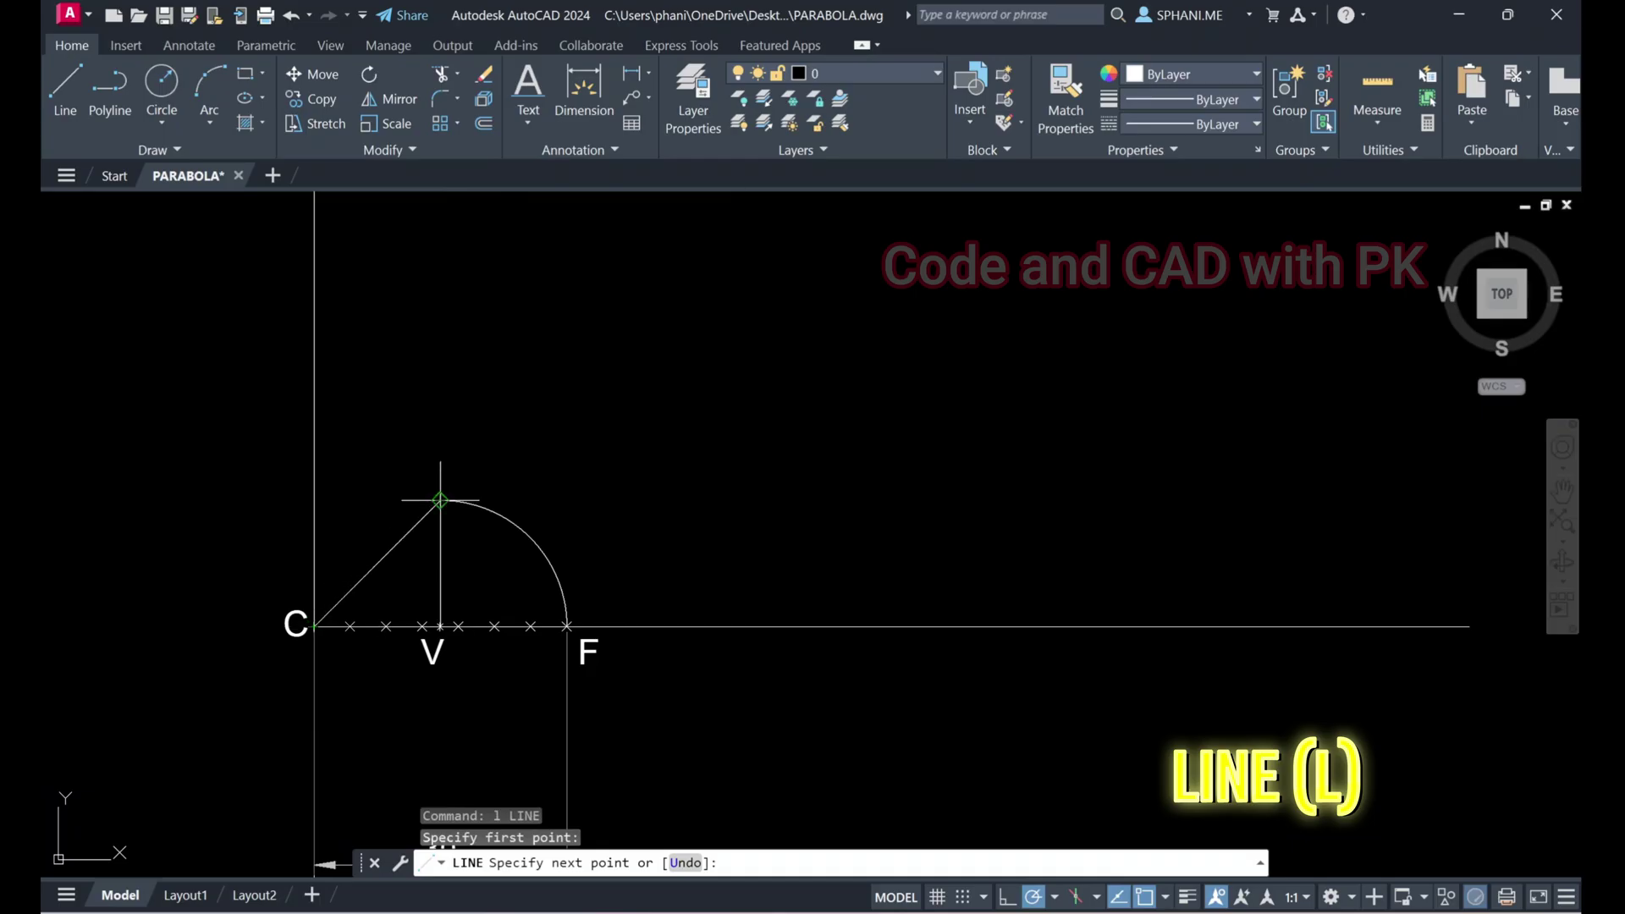
key("Escape")
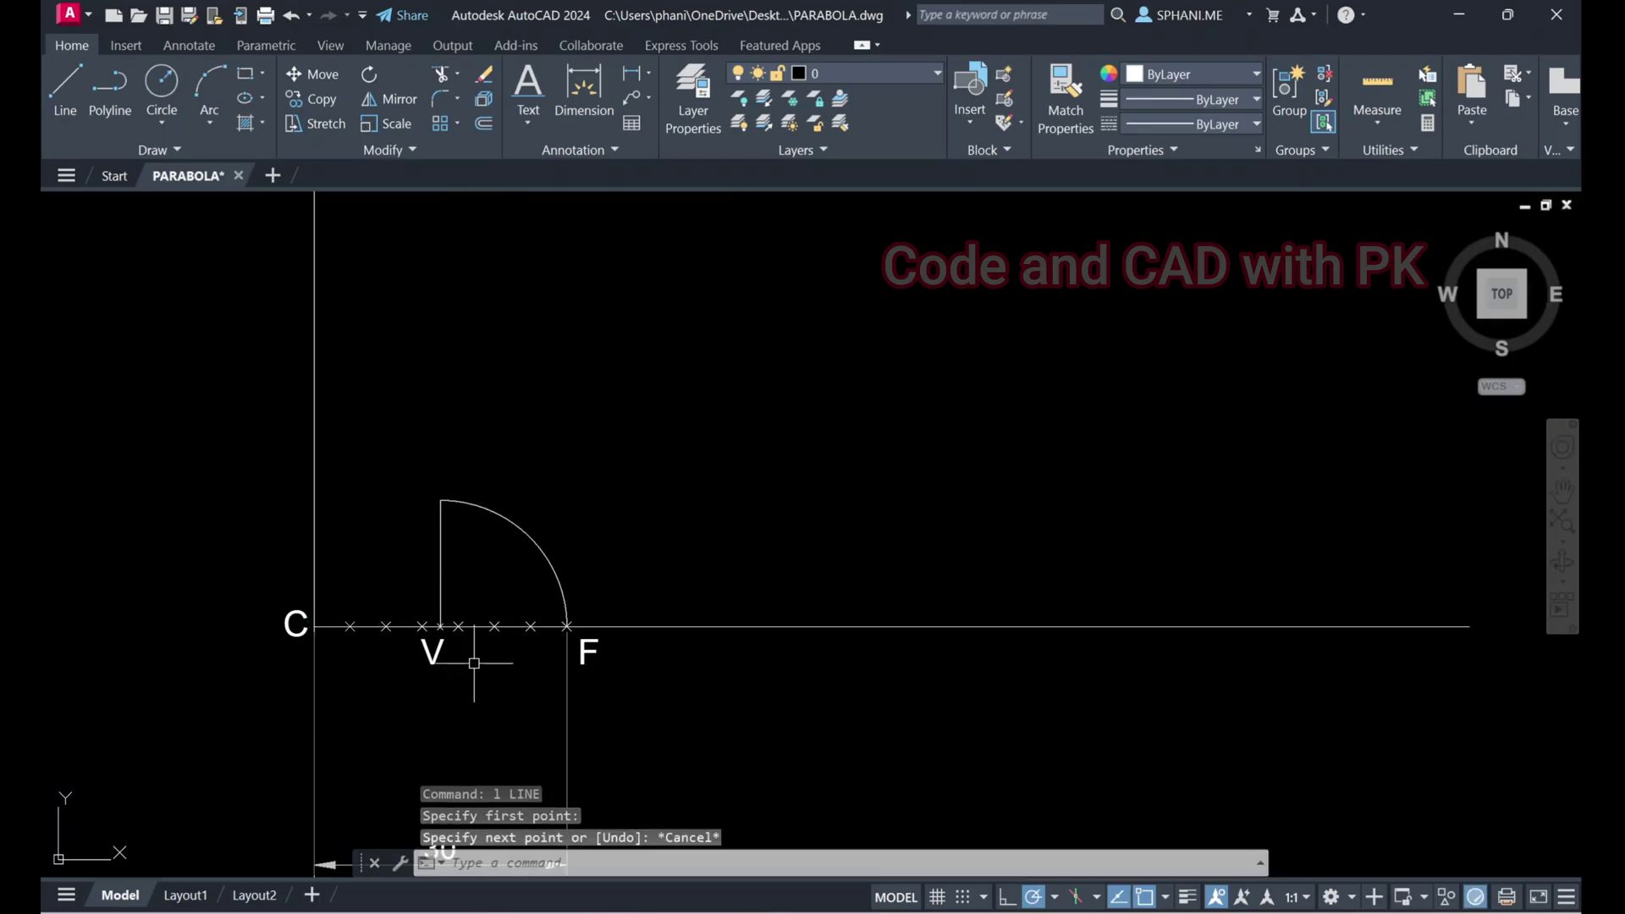
Copy the V label to beside the upper end of the vertical line above the vertex
type("co")
key("Return")
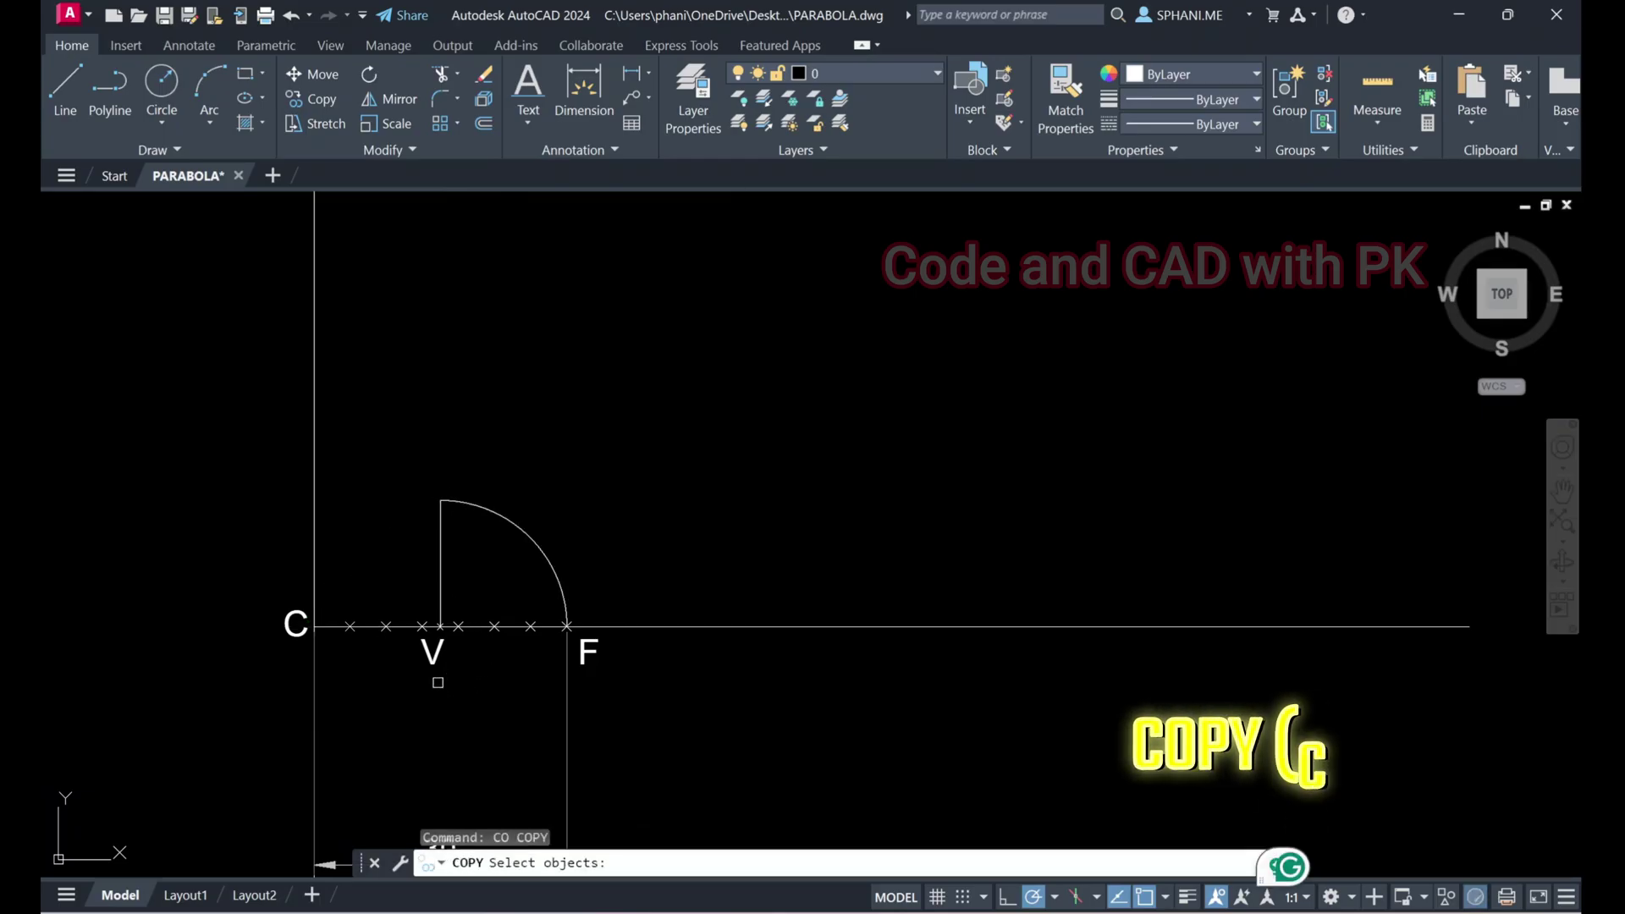
left_click(433, 654)
key("Return")
left_click(446, 722)
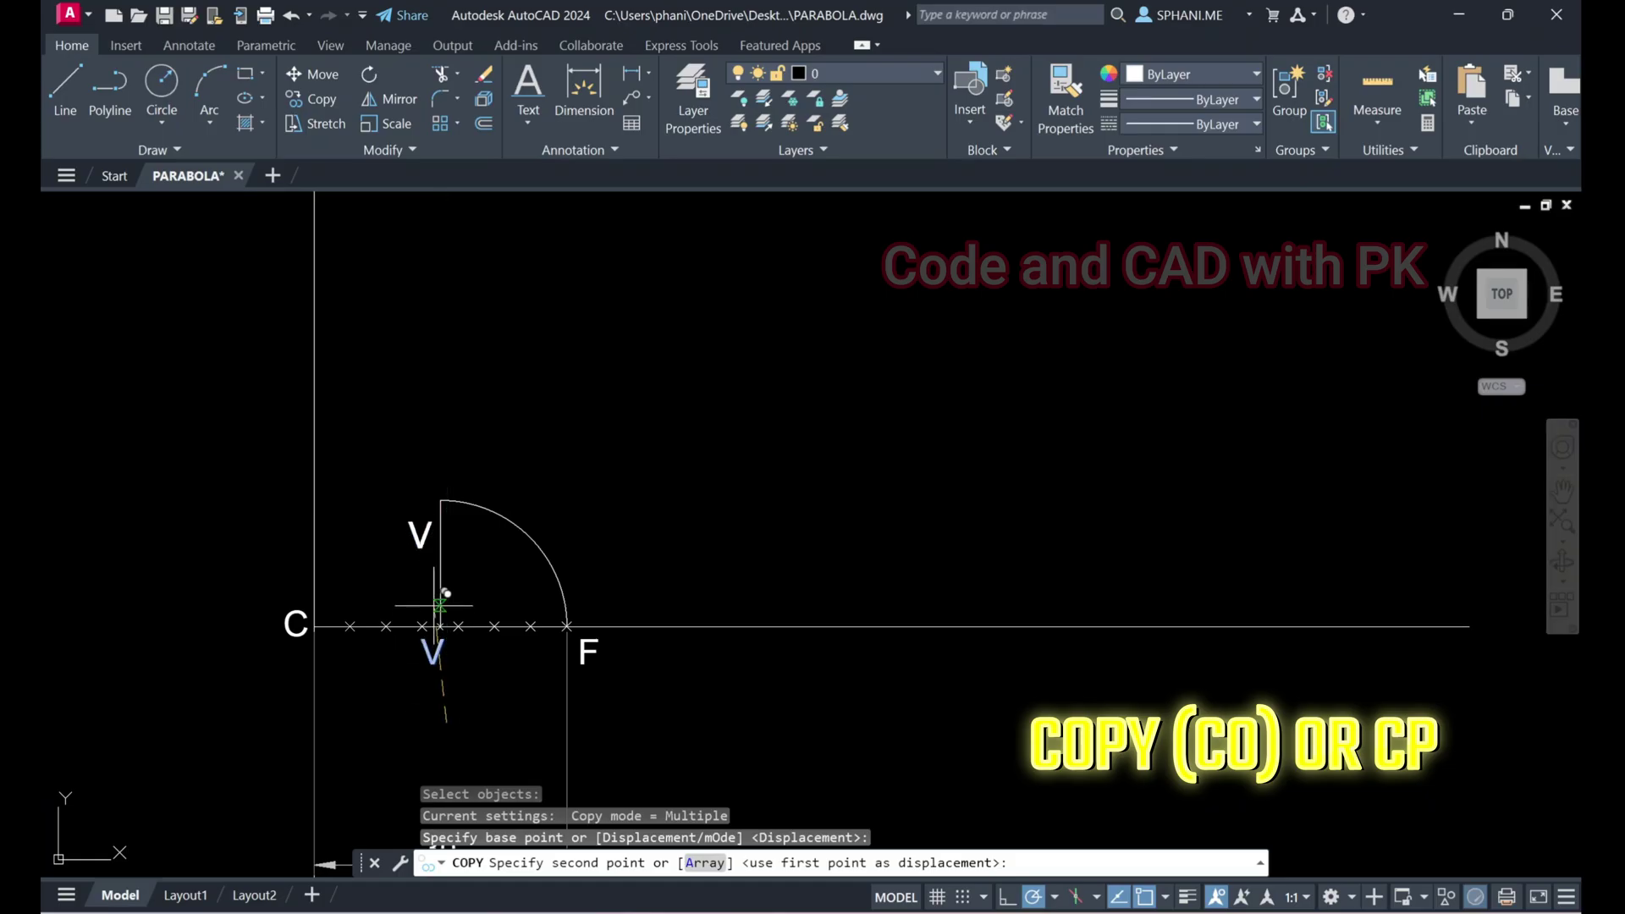
left_click(439, 562)
key("Escape")
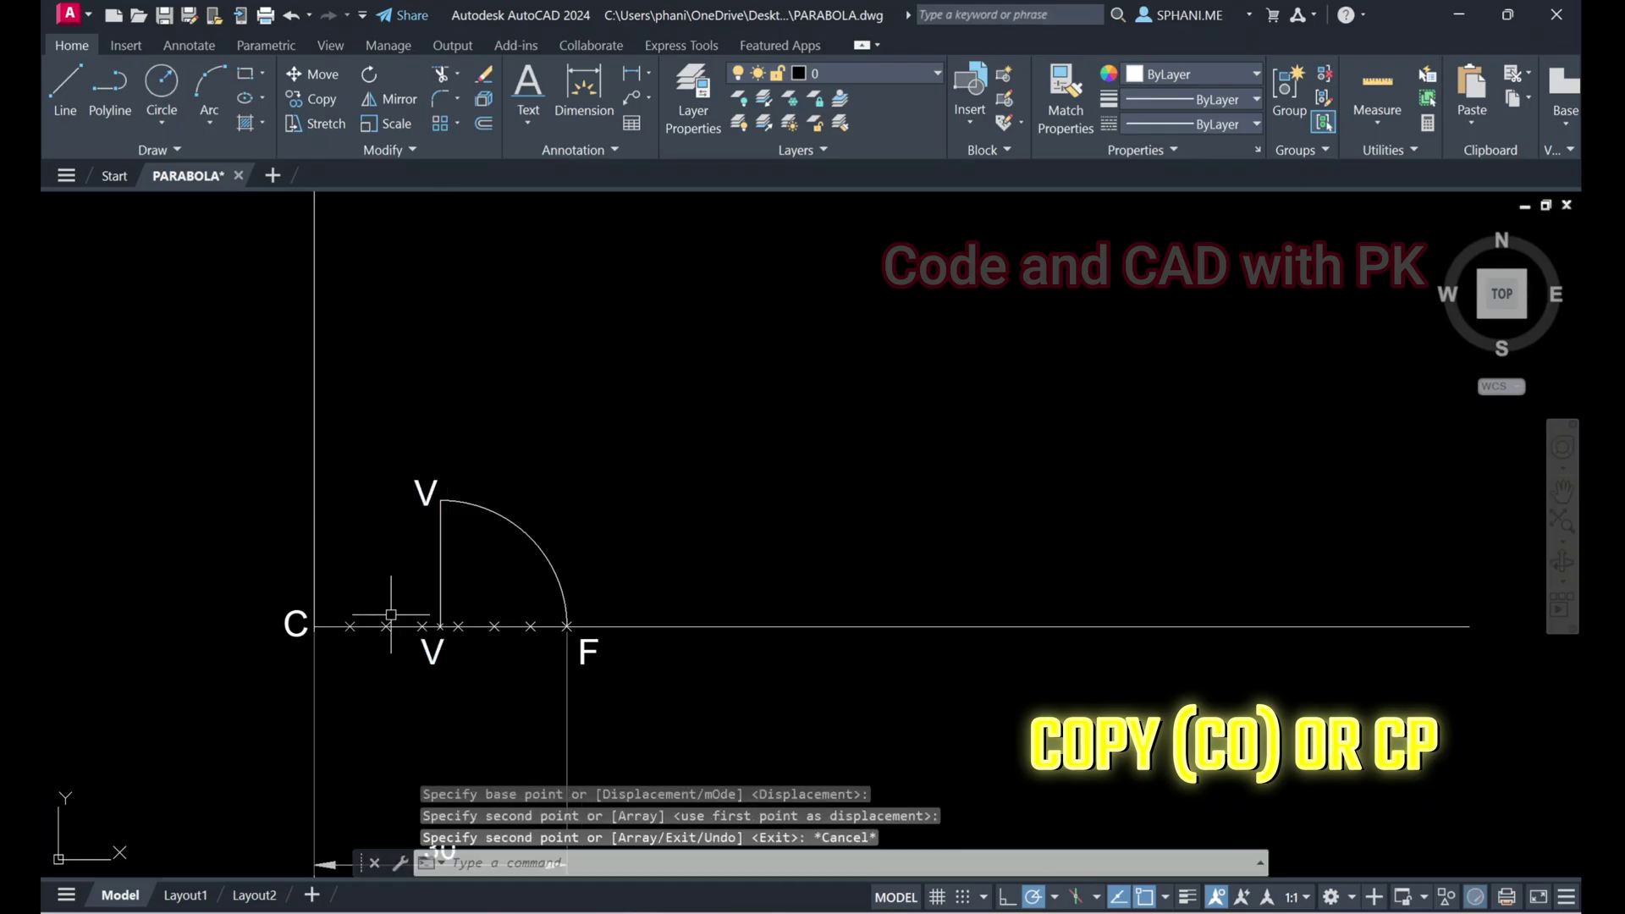
Change the copied label at the upper end of the vertical line to an uppercase P
type("ed")
key("Return")
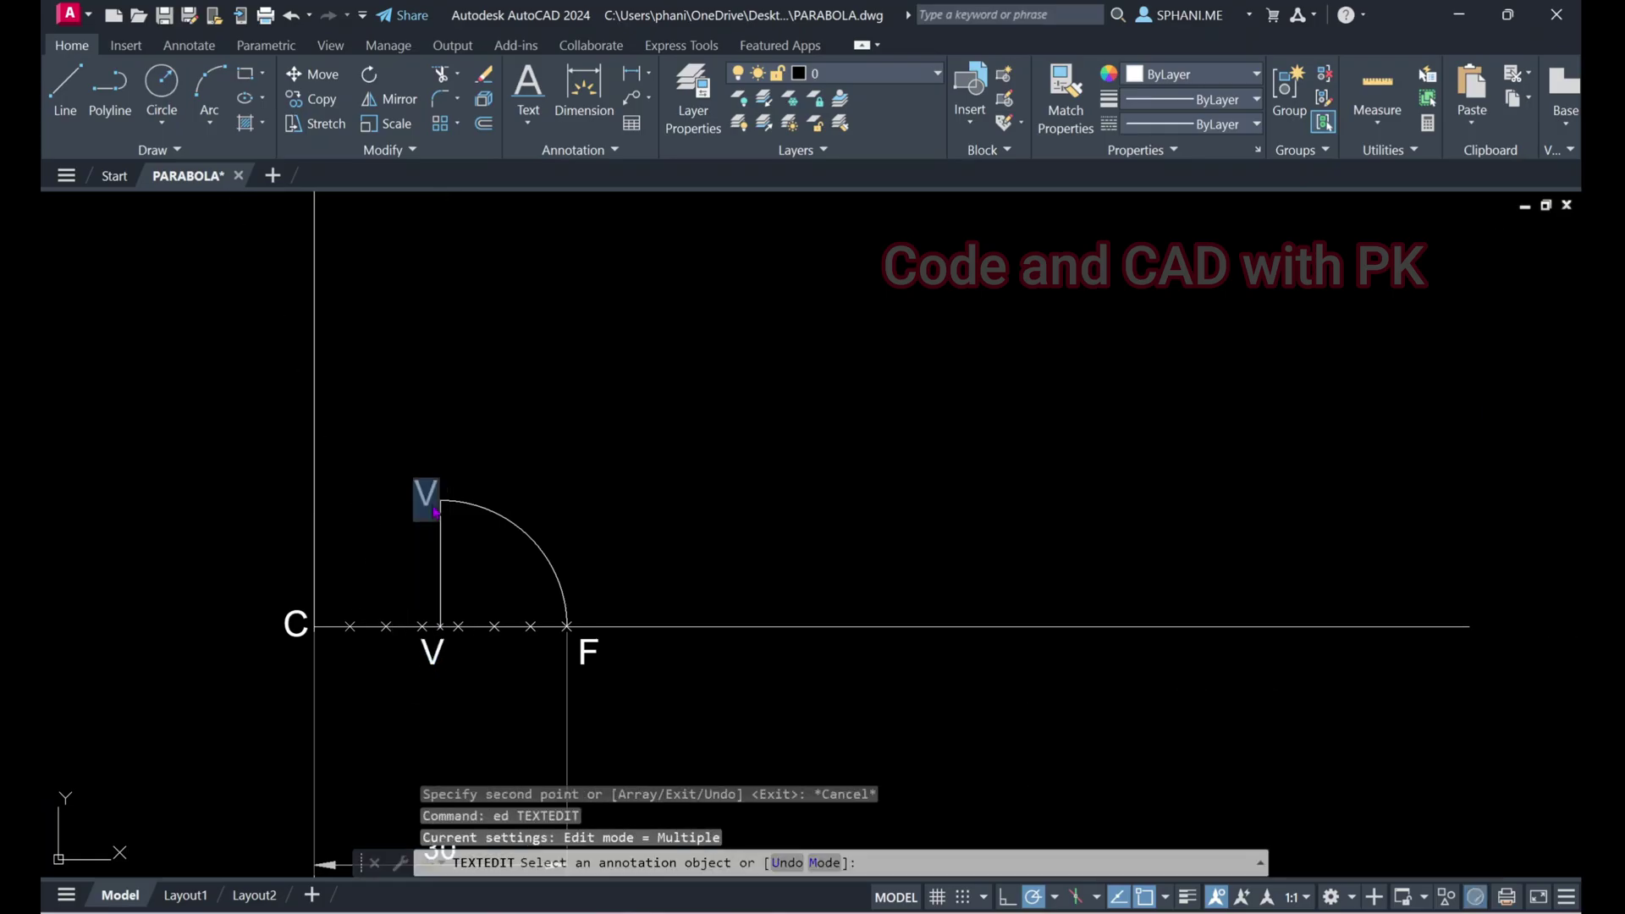
type("p")
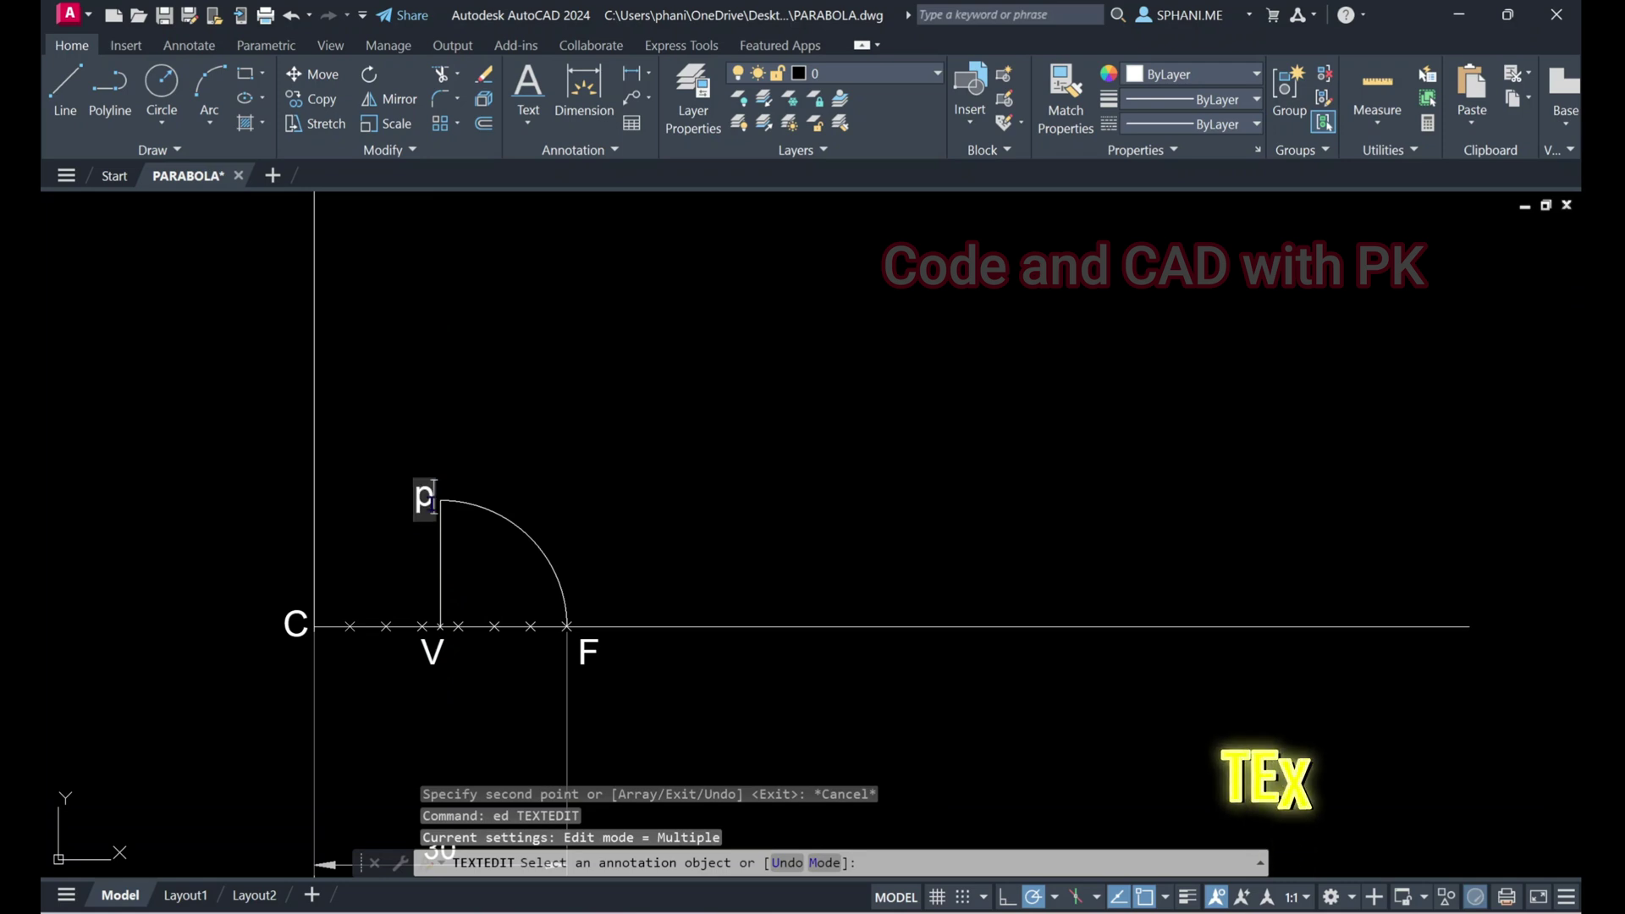
key("BackSpace")
key("Caps_Lock")
type("P")
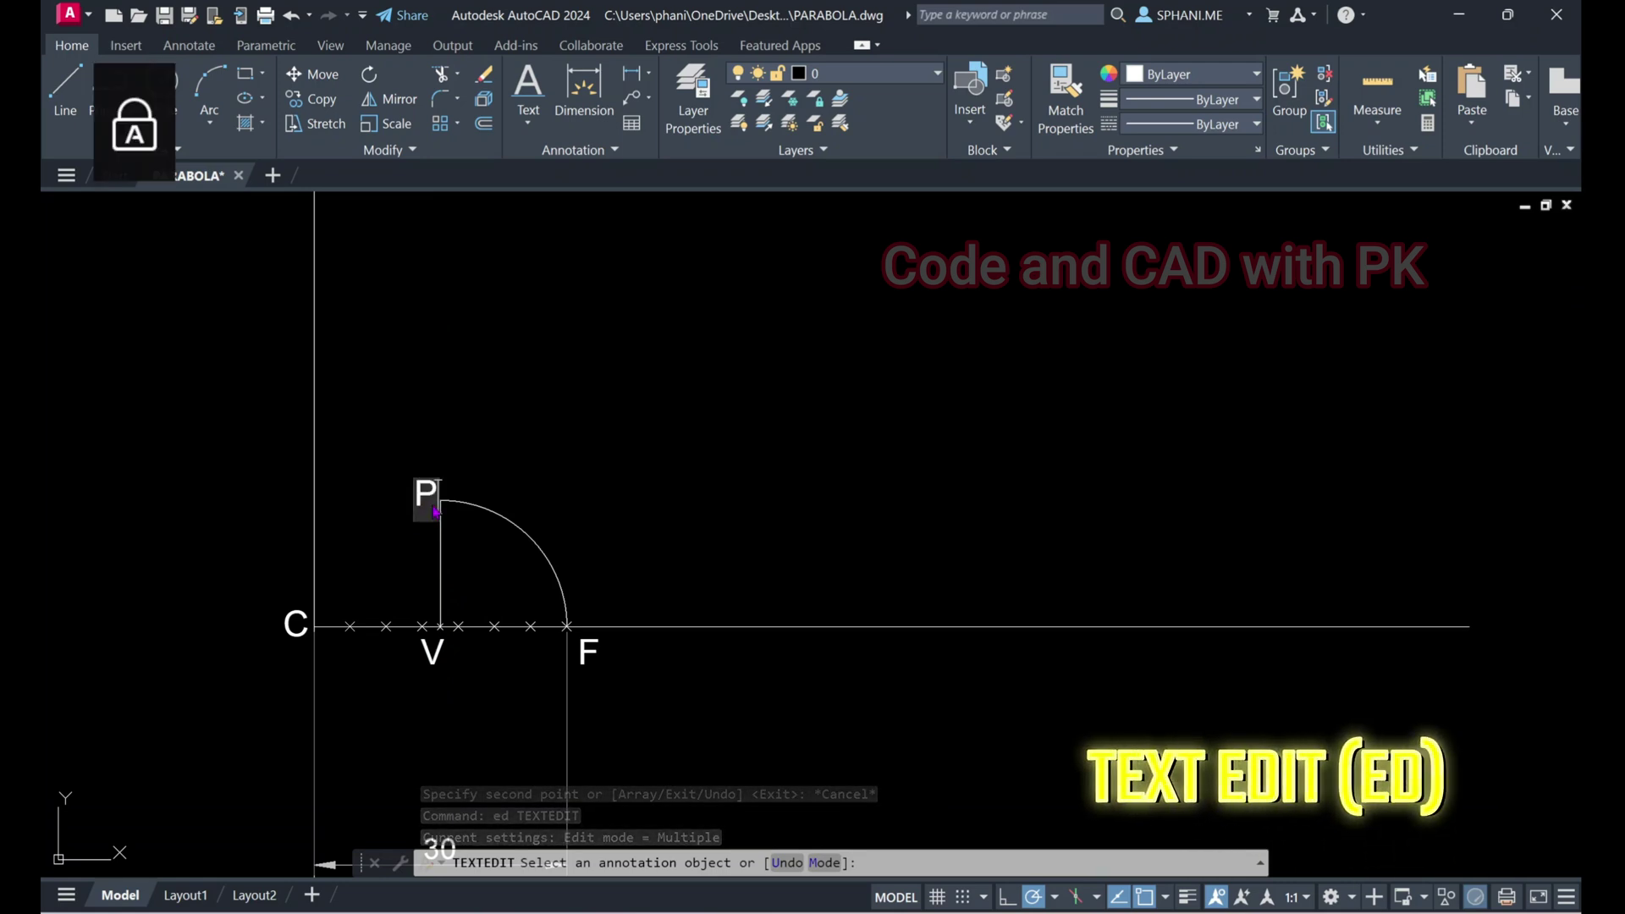
key("Return")
right_click(514, 470)
left_click(520, 480)
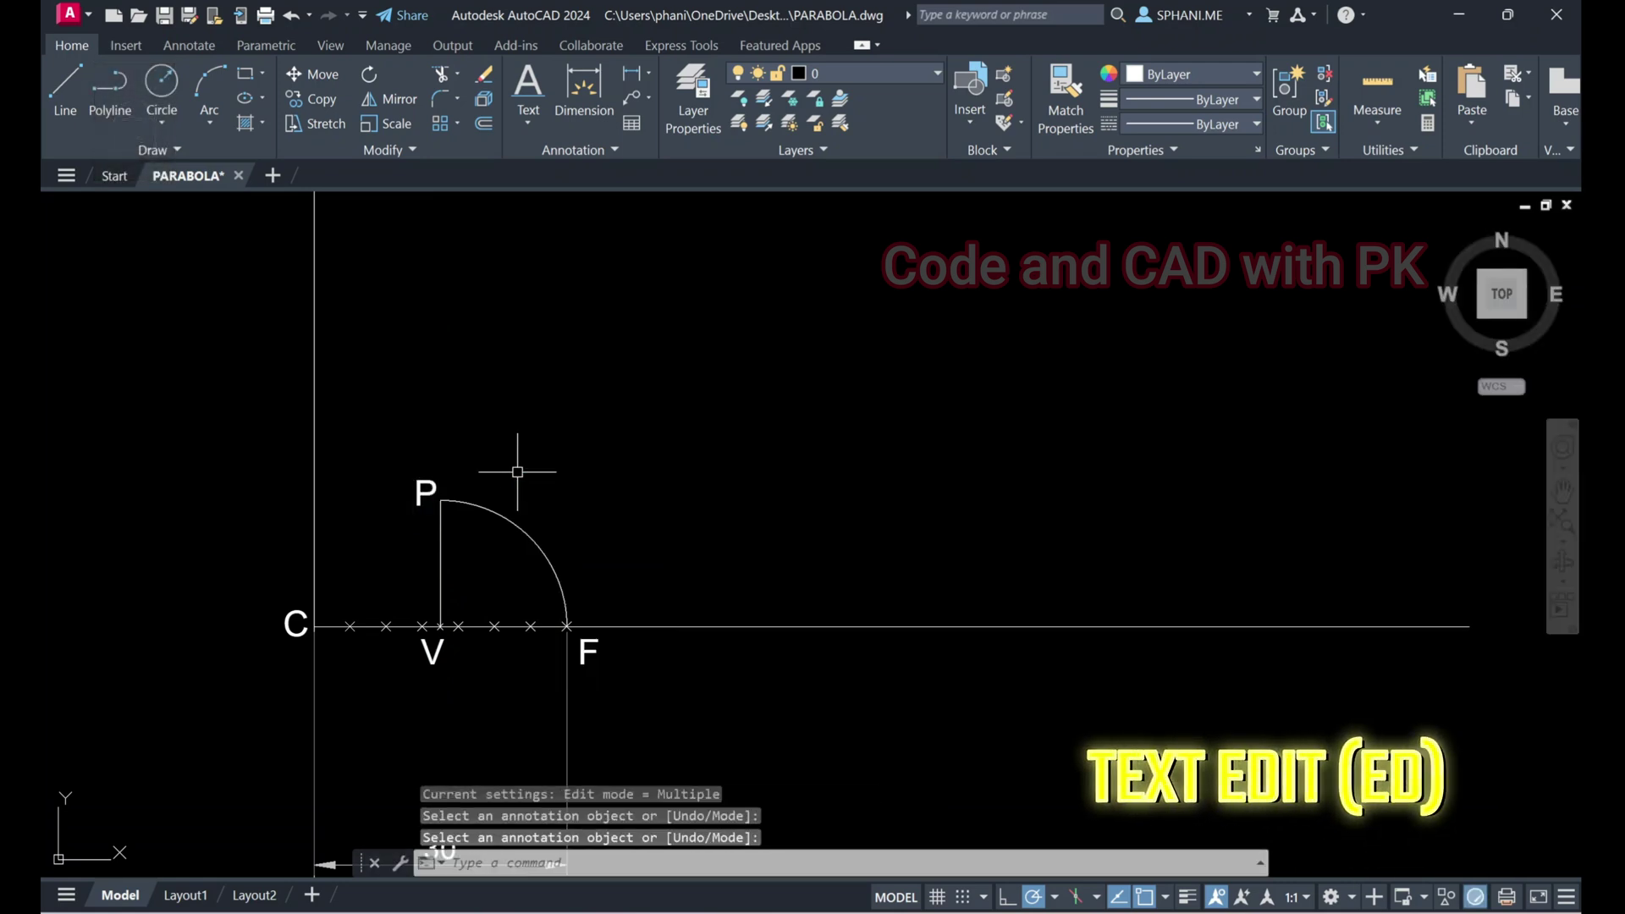
Draw a long vertical line upward from the right end of the axis
scroll(708, 508, "down", 4)
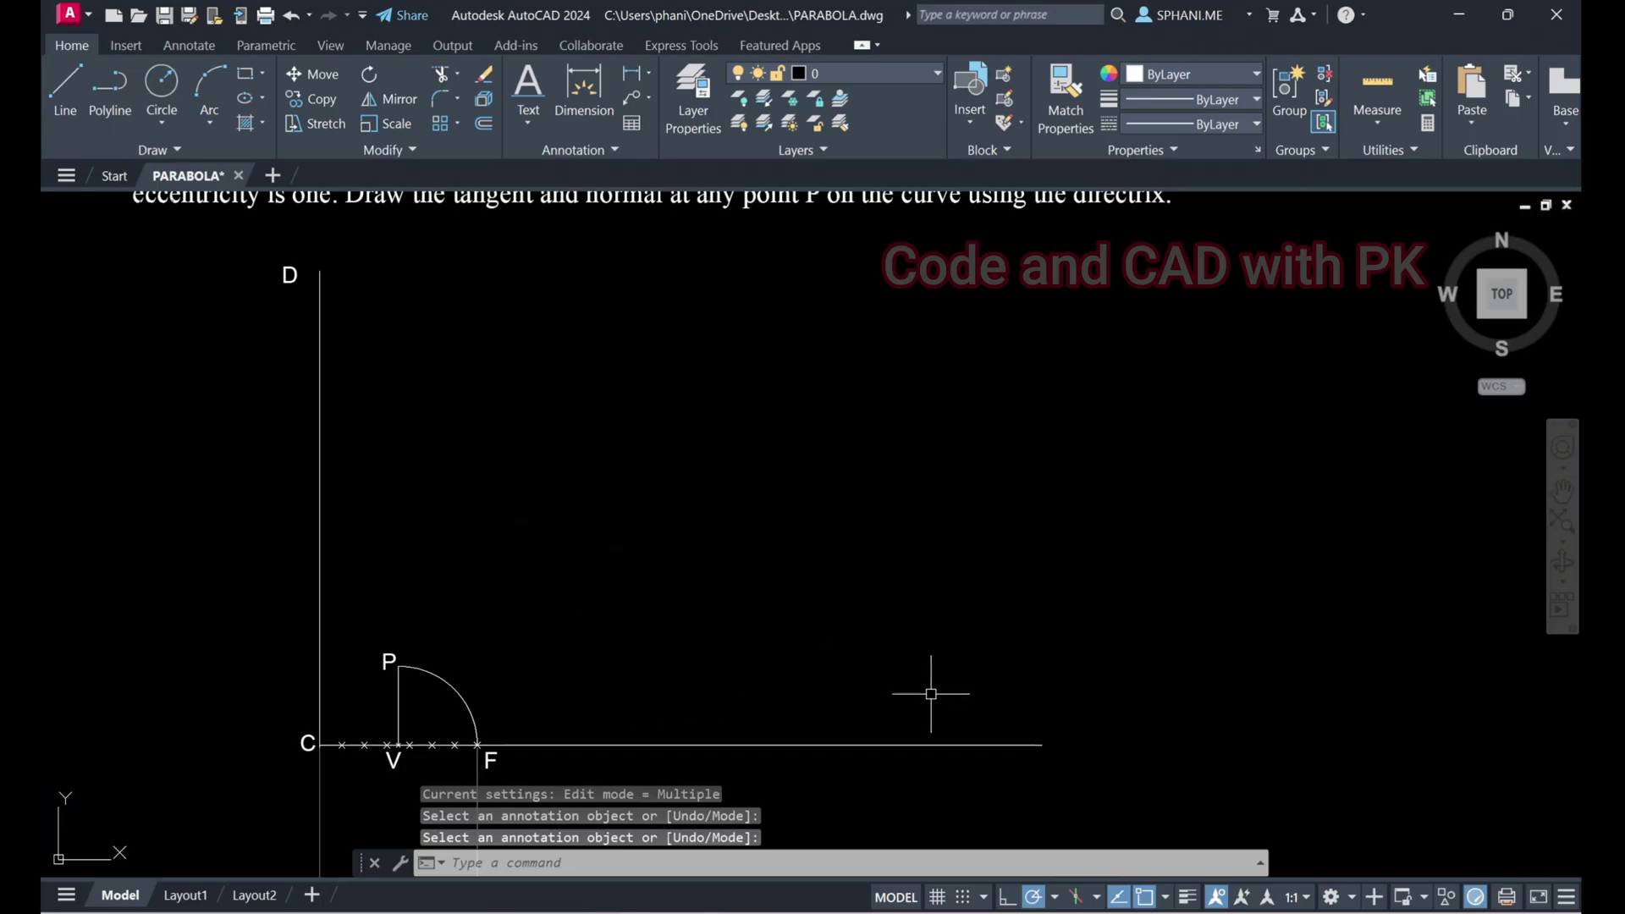
type("l")
key("Return")
left_click(1041, 744)
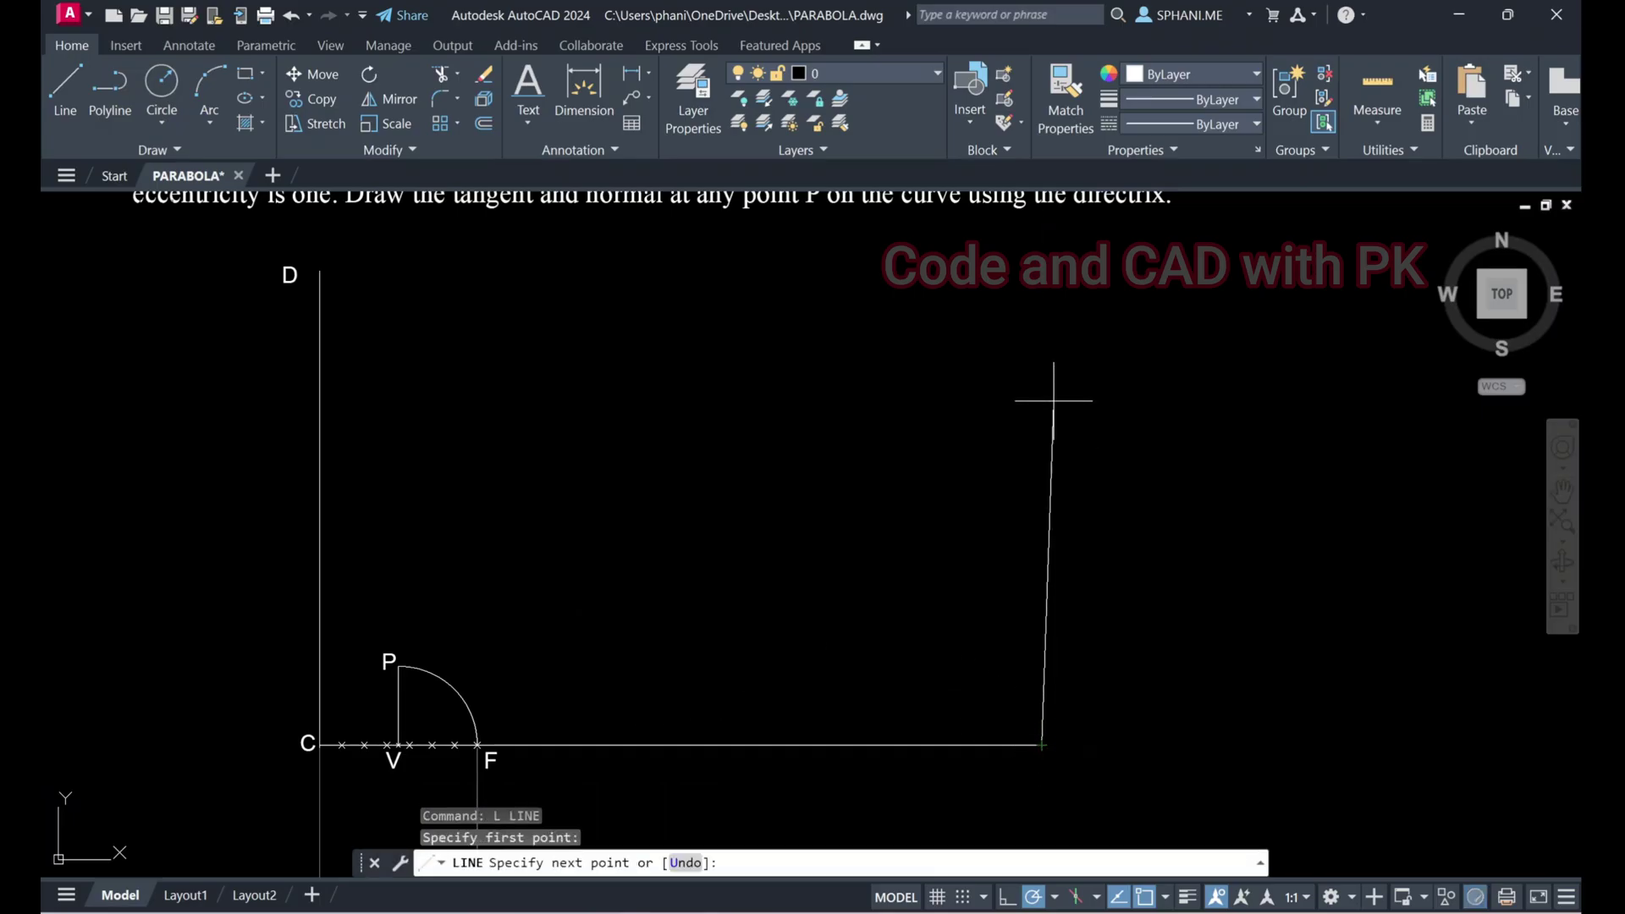
left_click(1027, 218)
key("Escape")
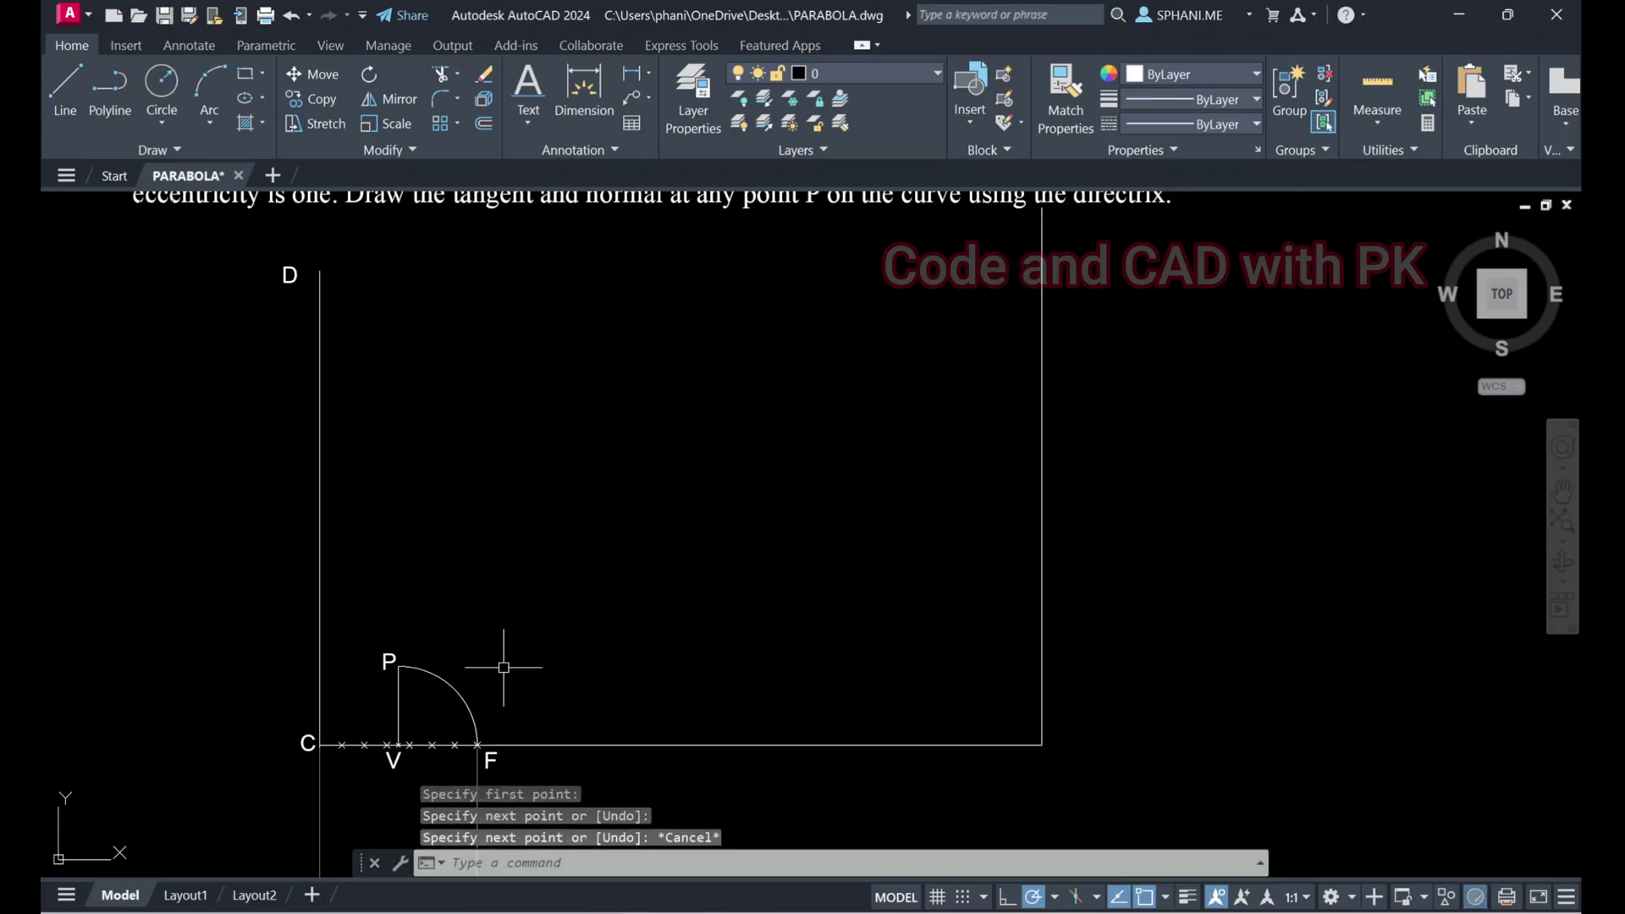
Draw a line from C to P and continue it at the same slope to about the height of D
type("l")
key("Return")
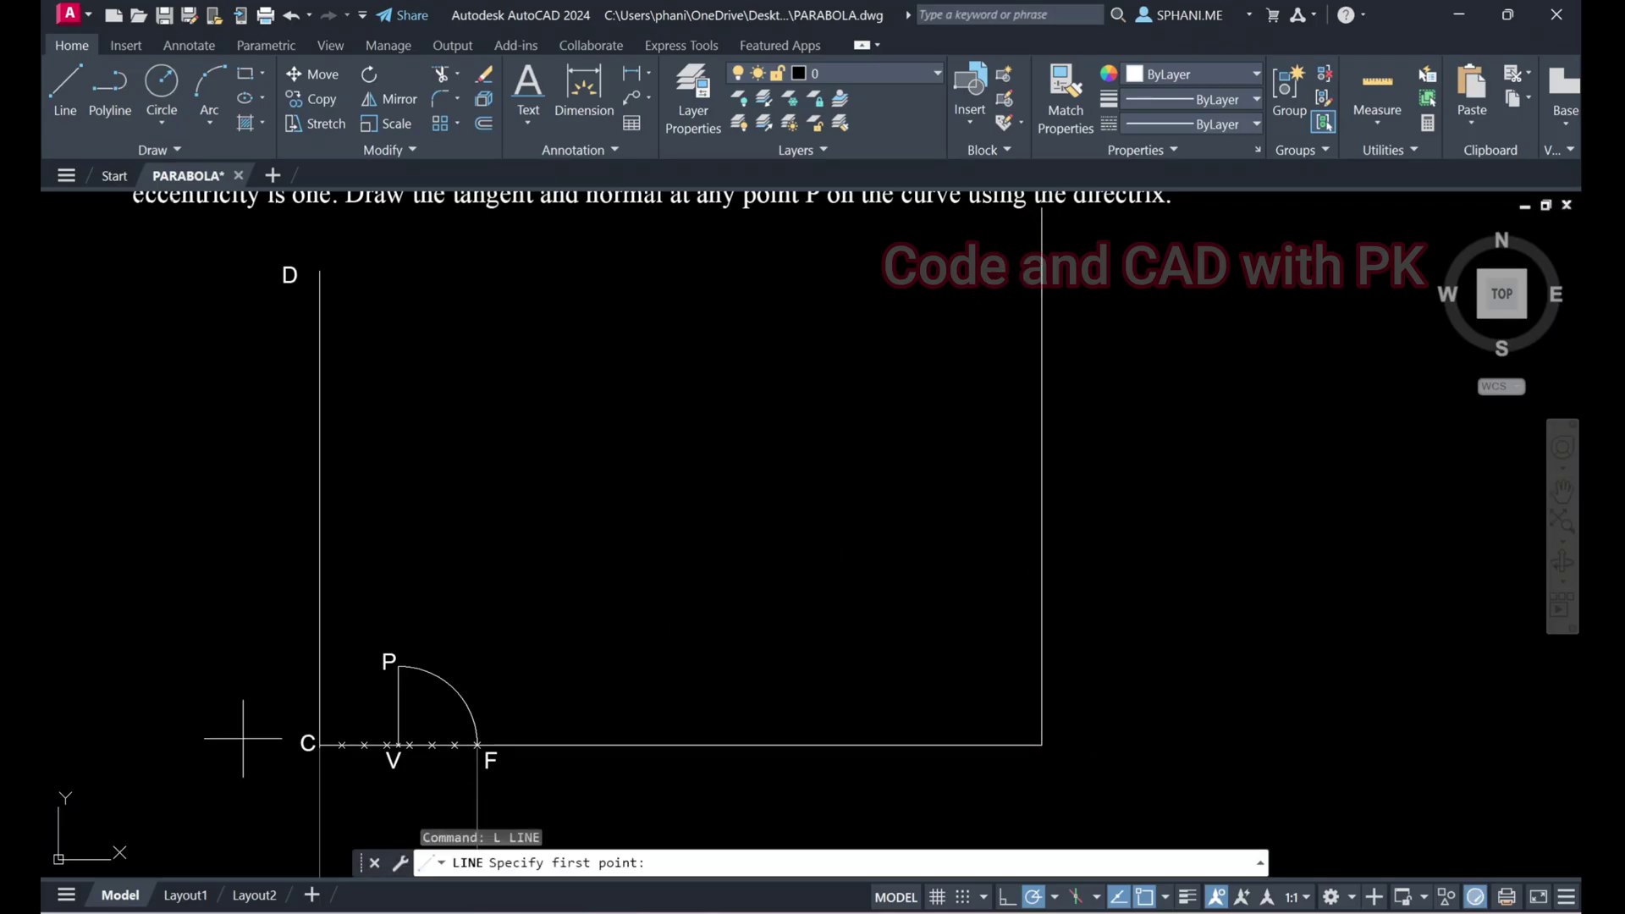
left_click(319, 744)
left_click(398, 666)
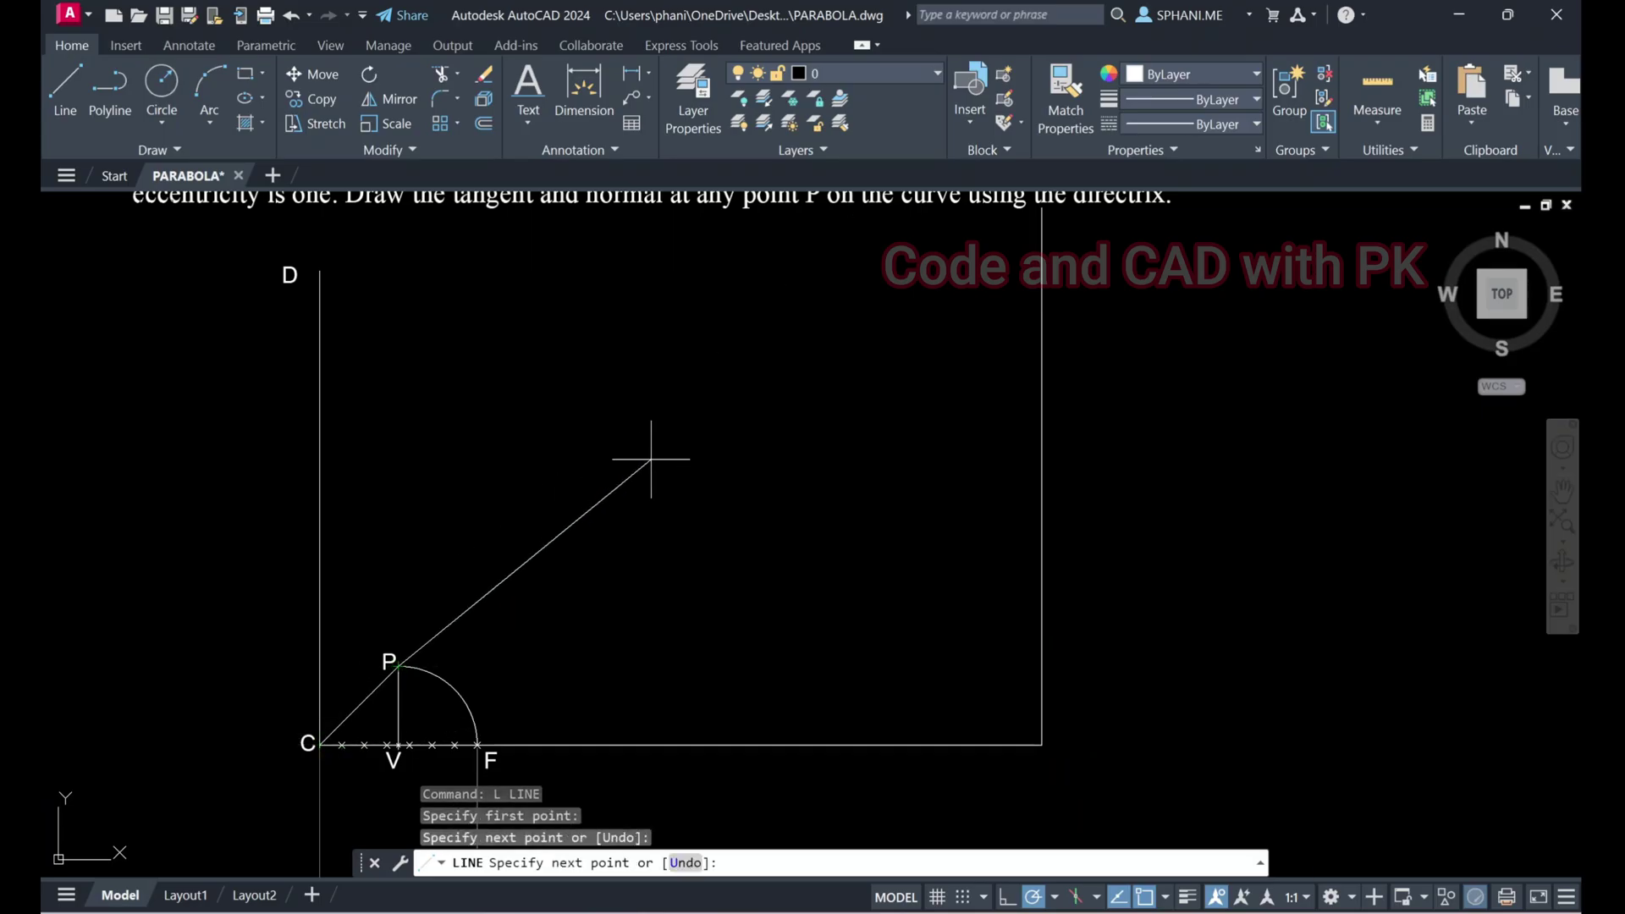
left_click(821, 243)
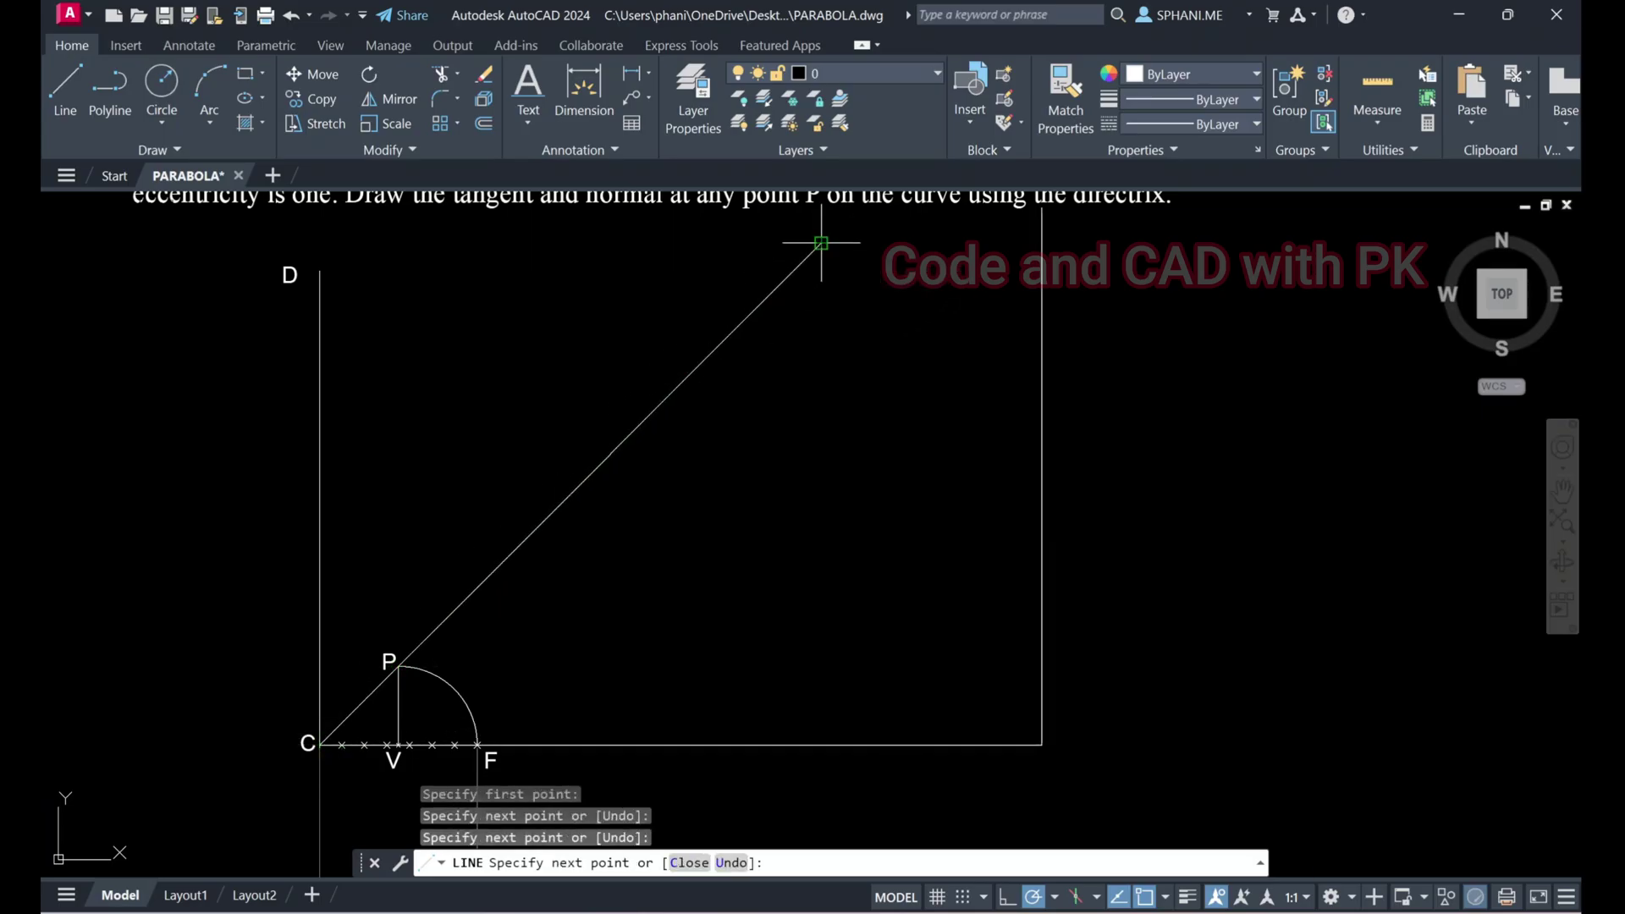
key("Escape")
Erase the vertical line at the right end of the axis
left_click(1100, 504)
left_click(890, 506)
type("e")
key("Return")
scroll(855, 584, "down", 3)
scroll(716, 650, "up", 3)
mouse_move(716, 650)
middle_mouse_down()
mouse_move(747, 536)
mouse_move(747, 661)
middle_mouse_up()
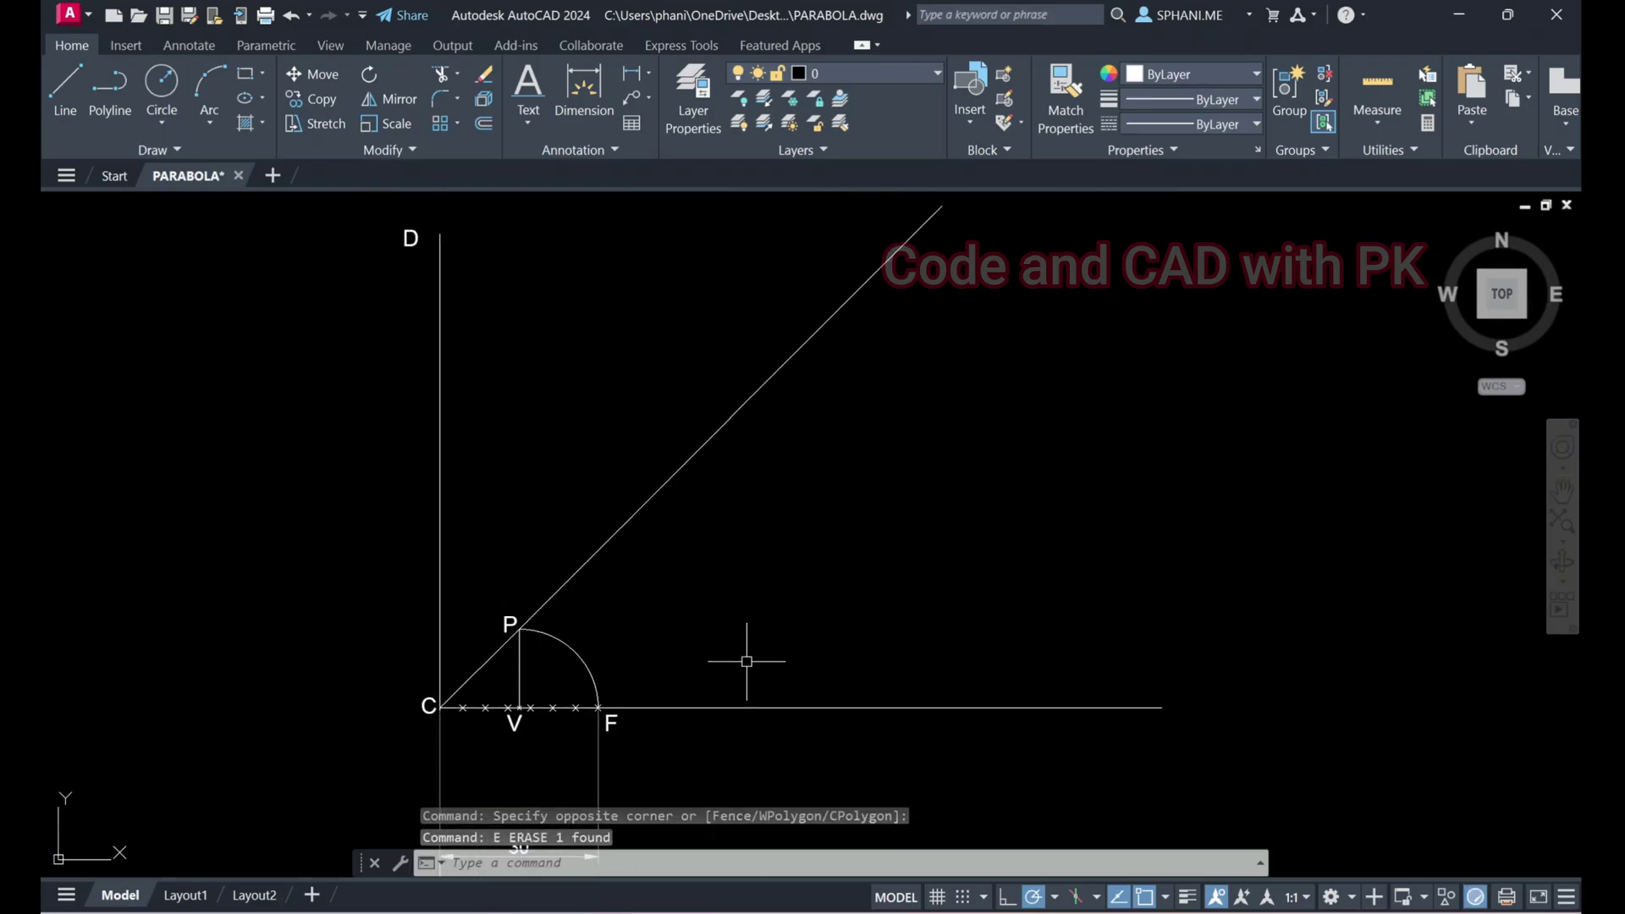
scroll(746, 661, "down", 2)
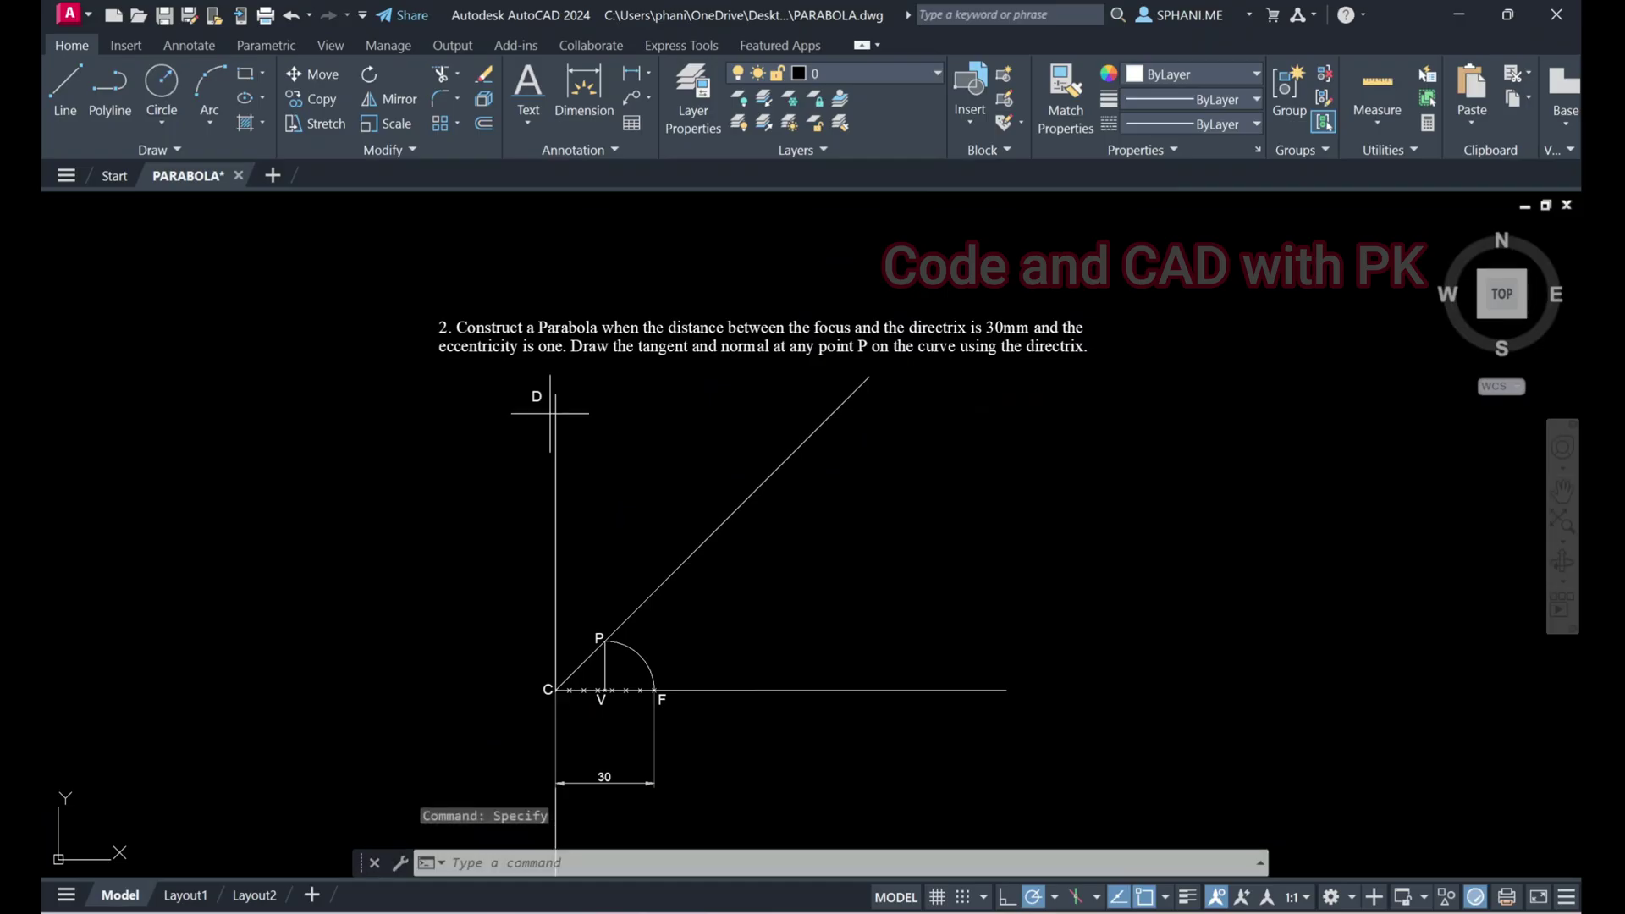
Draw a horizontal line from the directrix's upper end at D, crossing beyond the inclined line
type("l")
key("Return")
left_click(555, 394)
left_click(1018, 394)
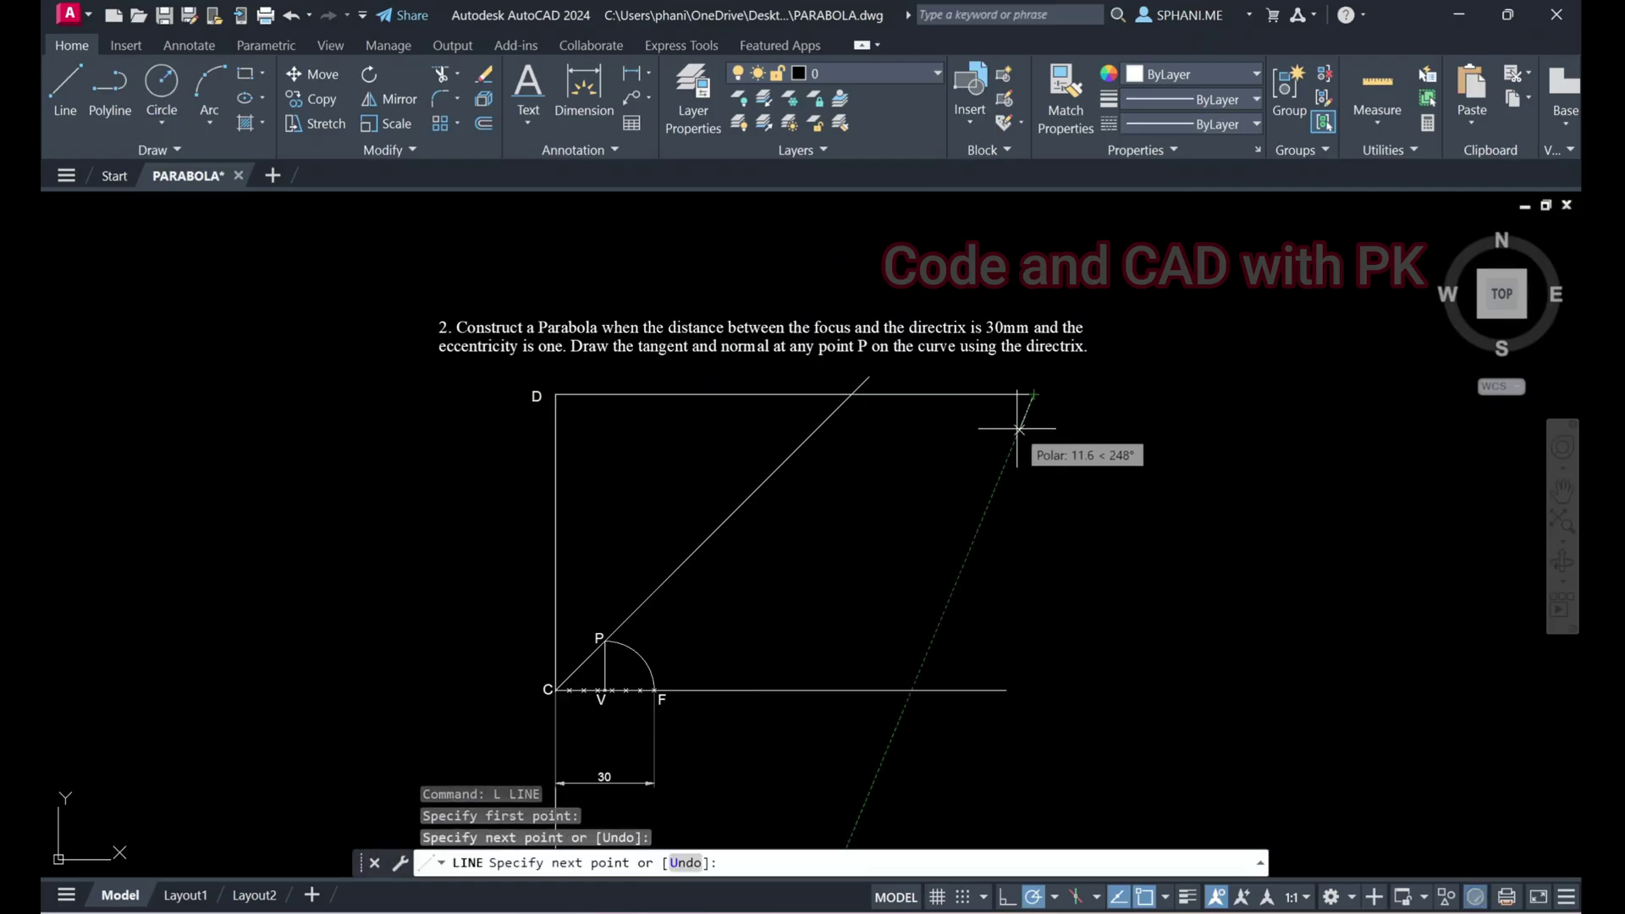
key("Escape")
Trim the horizontal and inclined lines where they extend beyond their intersection
type("tr")
key("Return")
left_click(931, 413)
key("Return")
right_click(885, 398)
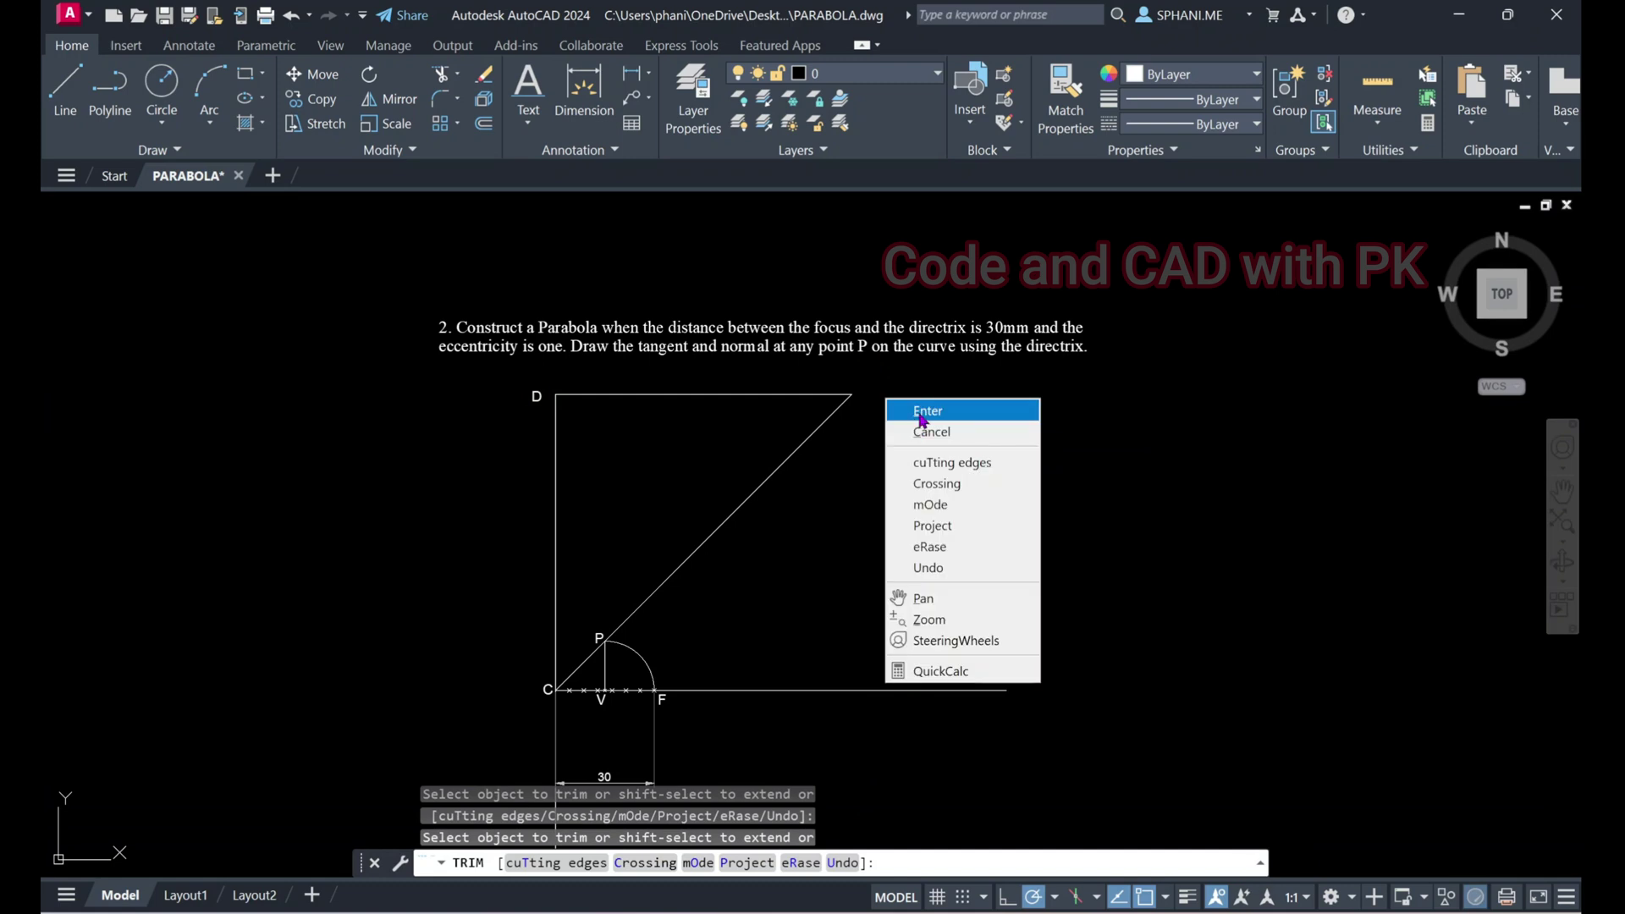
left_click(924, 412)
Erase the horizontal line between D and the end of the inclined line
left_click(782, 390)
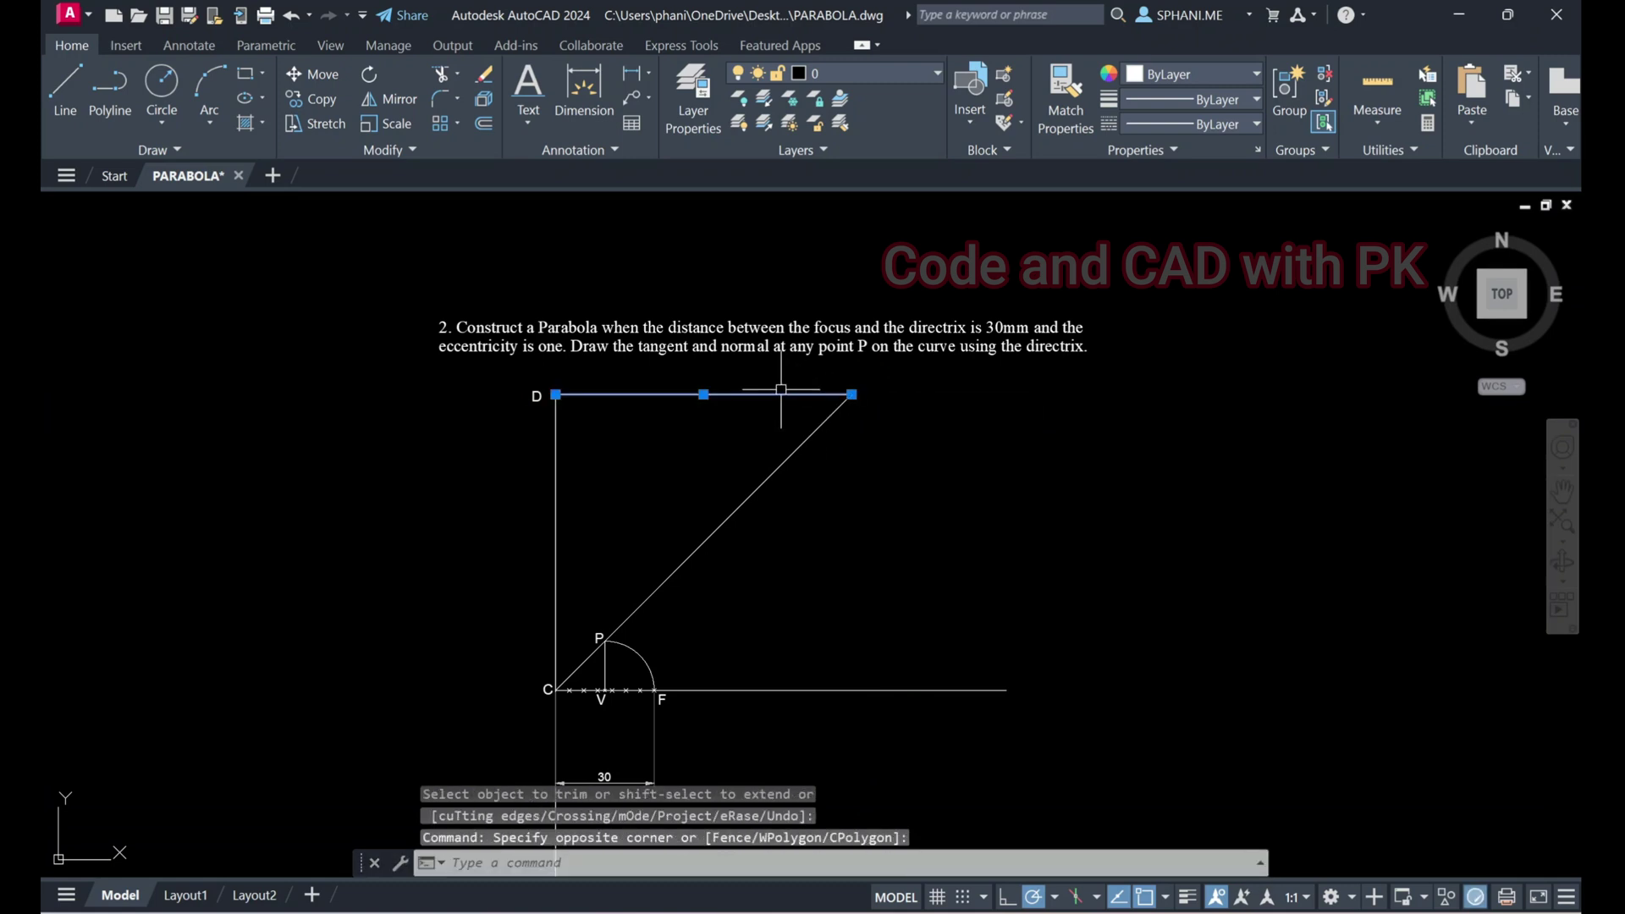
key("Delete")
type("z")
key("Return")
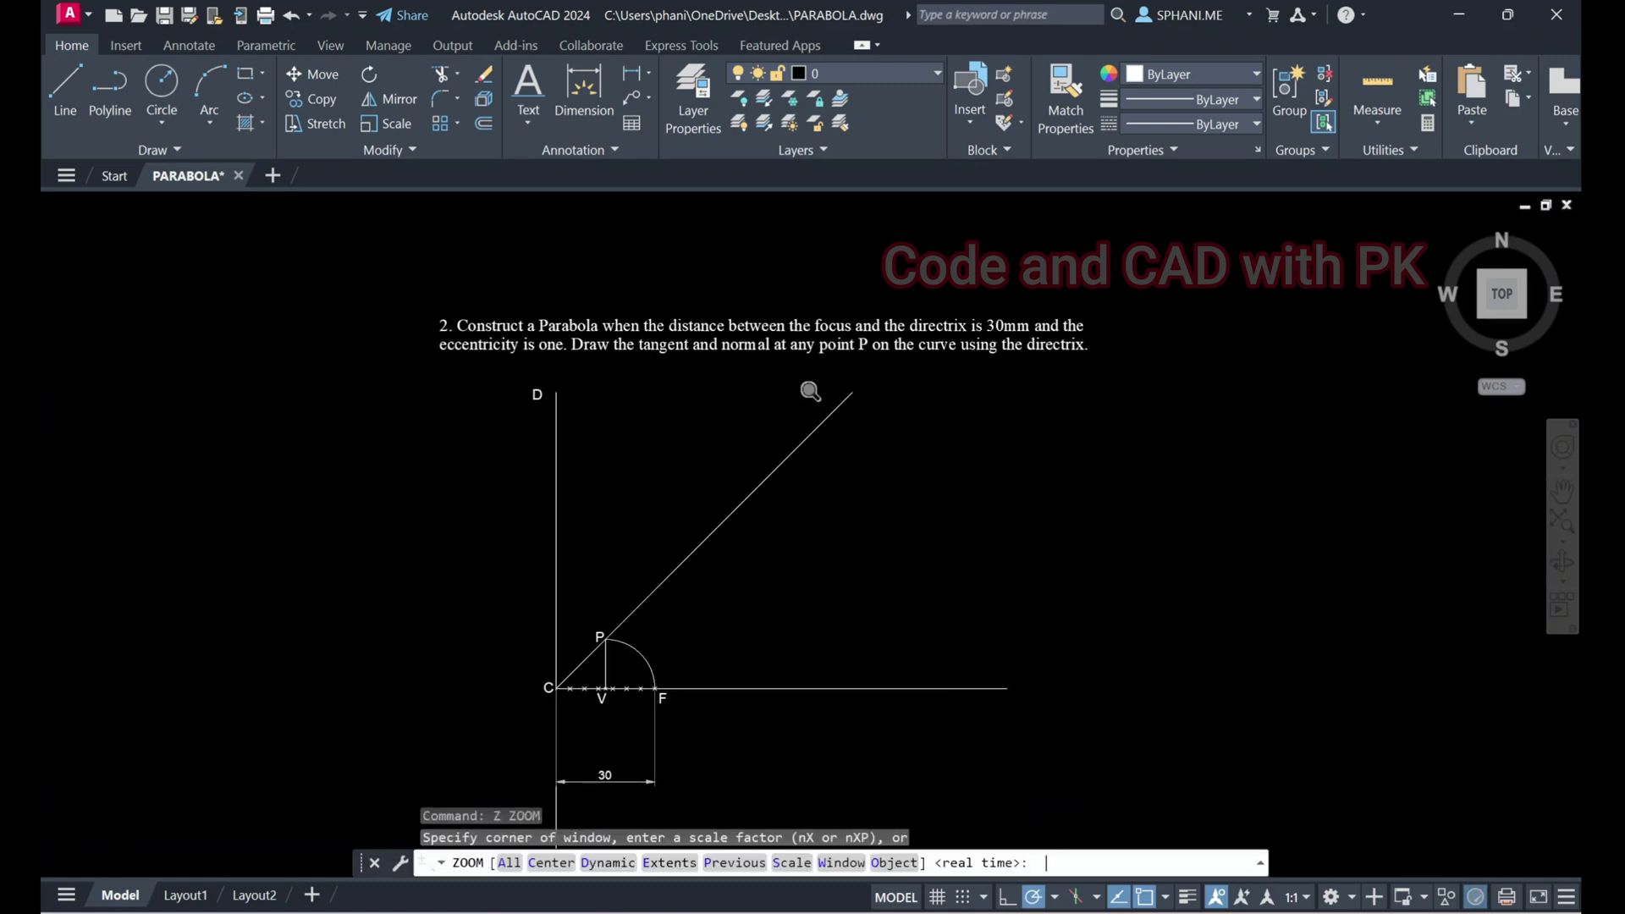
type("E")
key("Return")
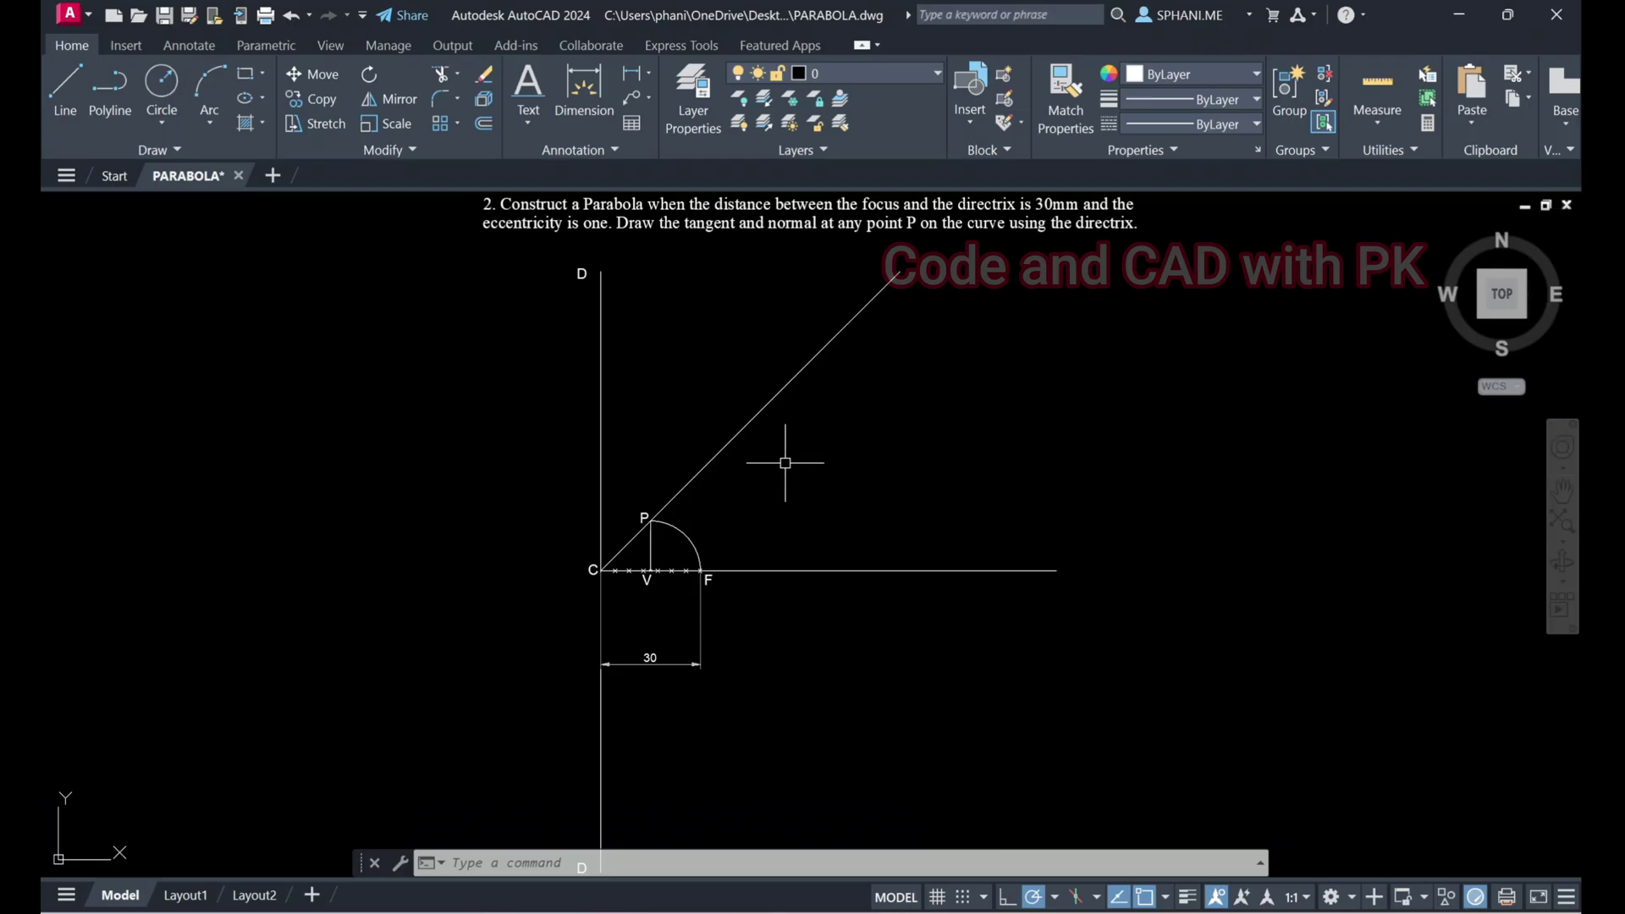
scroll(678, 572, "up", 6)
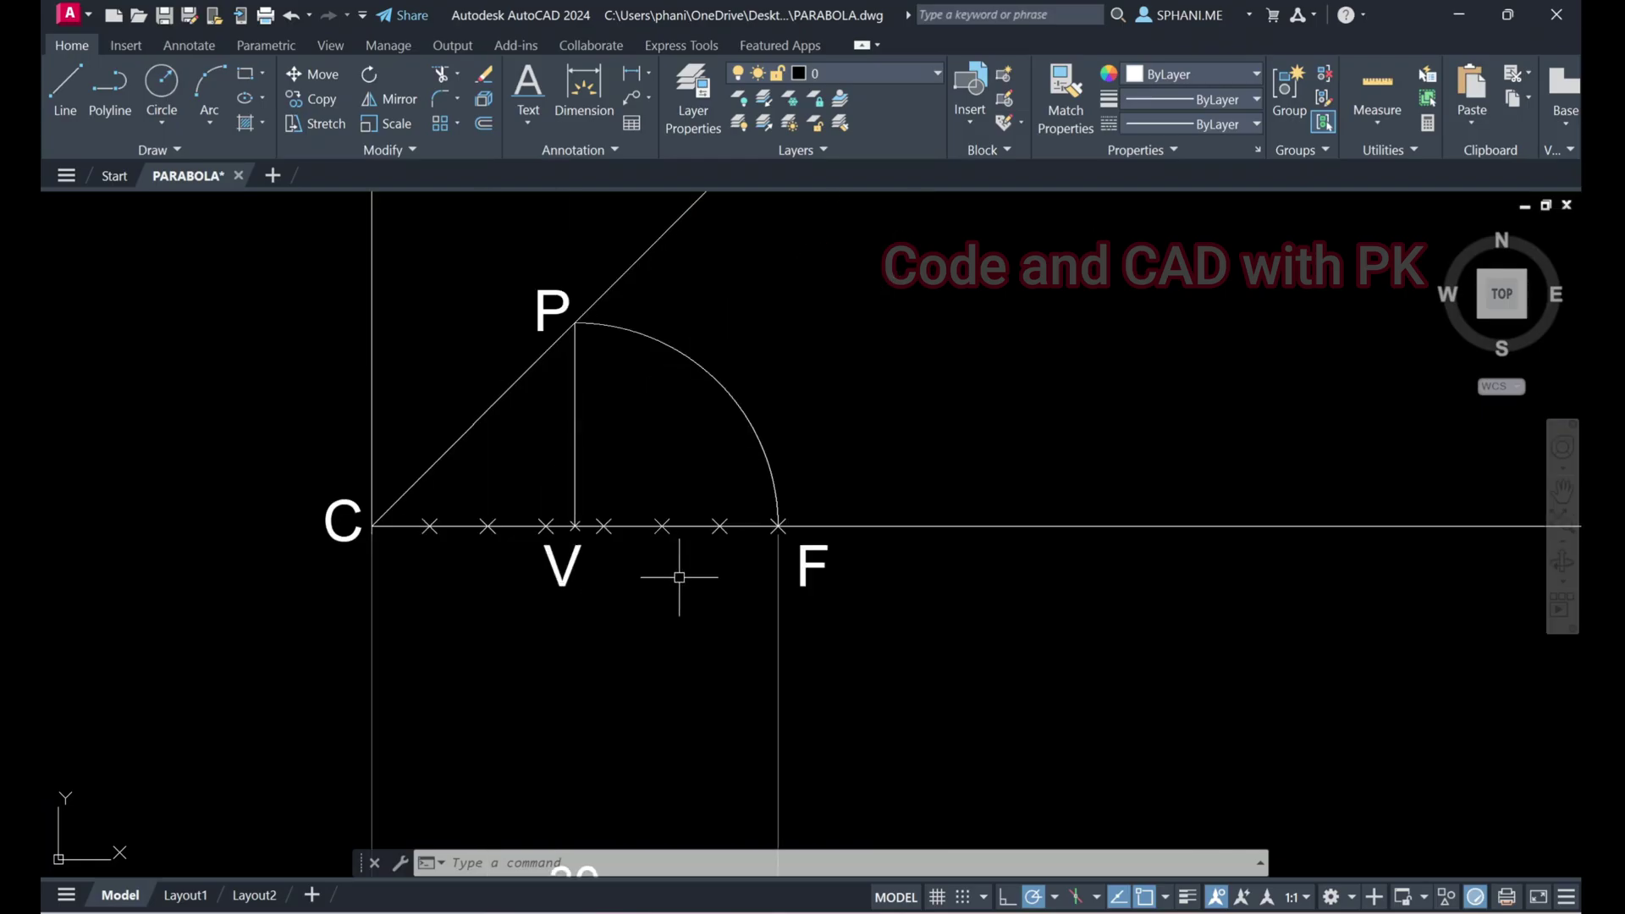
scroll(672, 616, "down", 2)
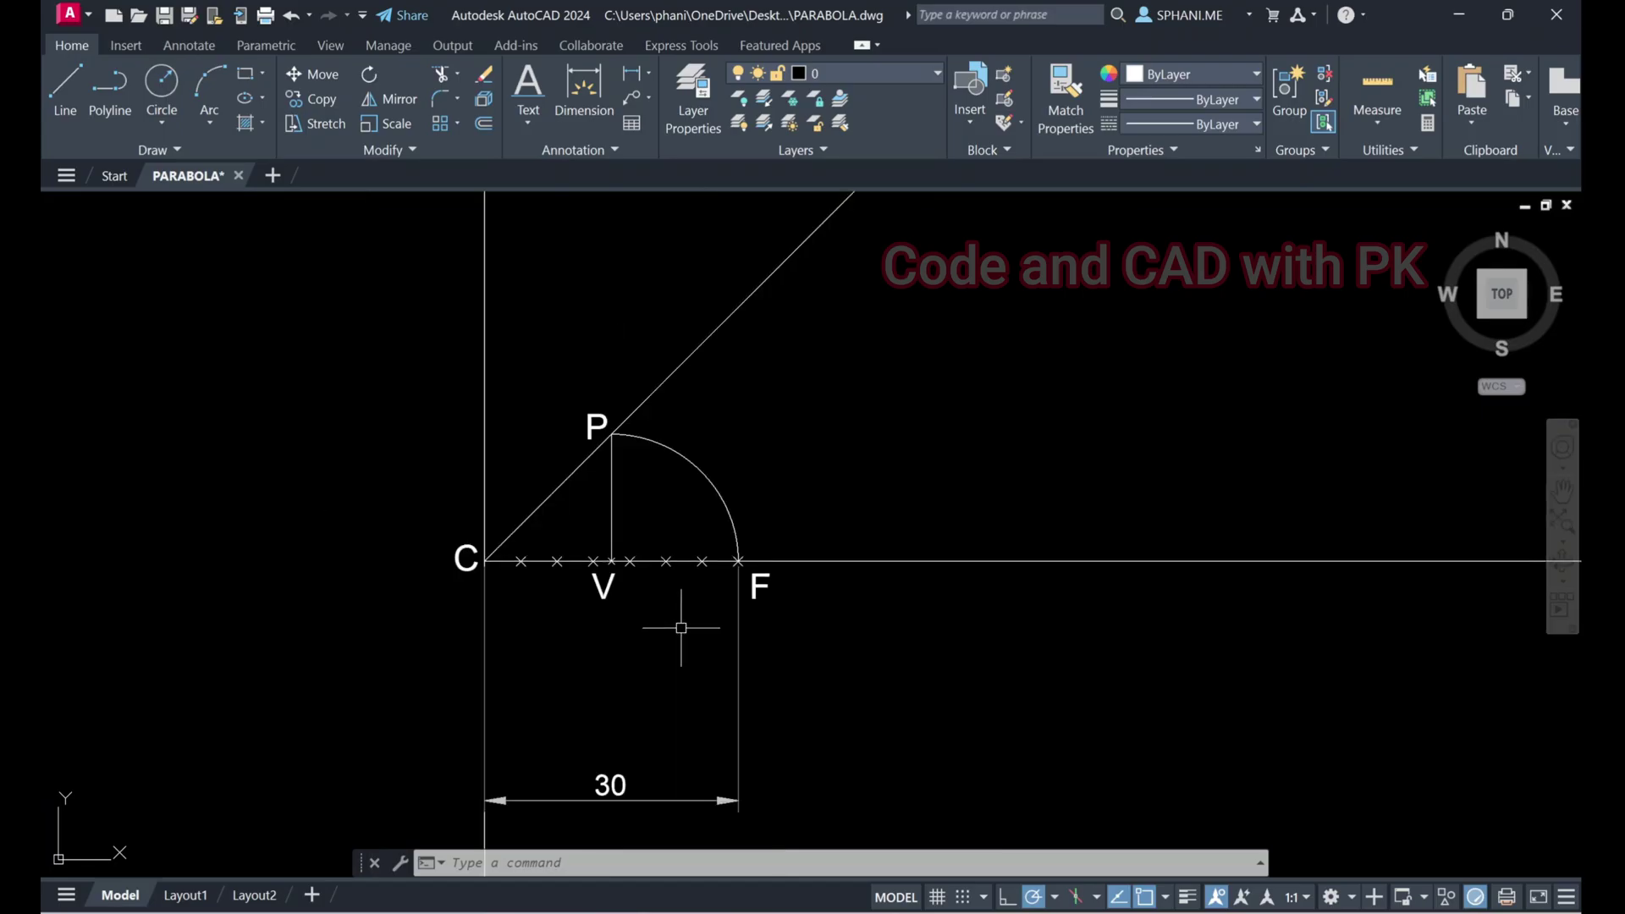
type("L")
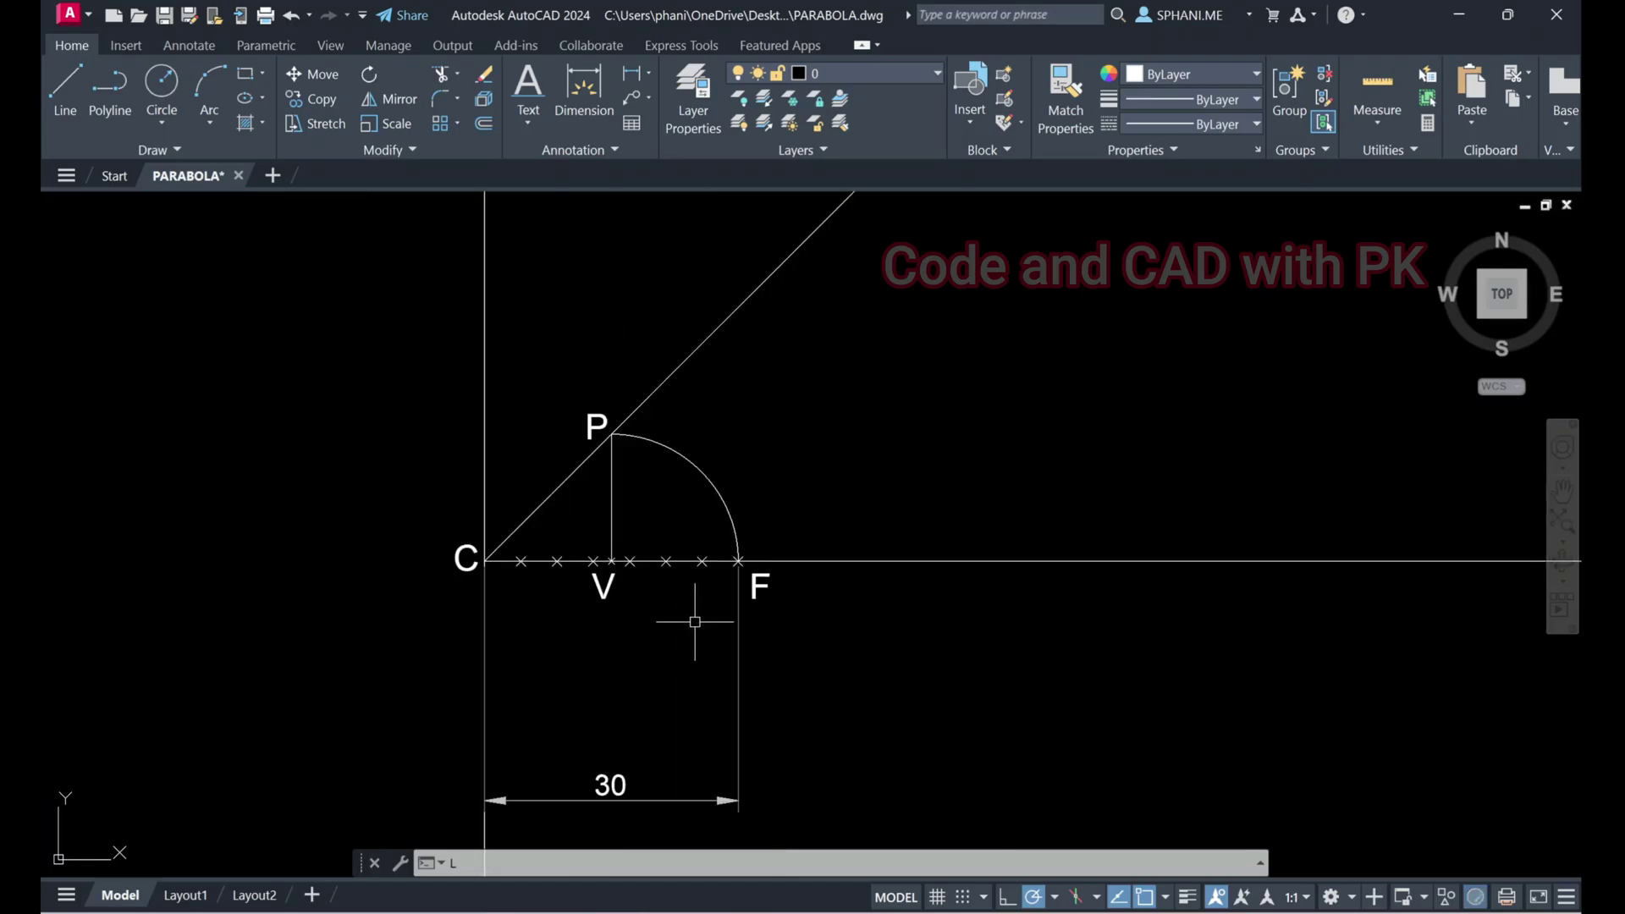
key("Escape")
key("Escape")
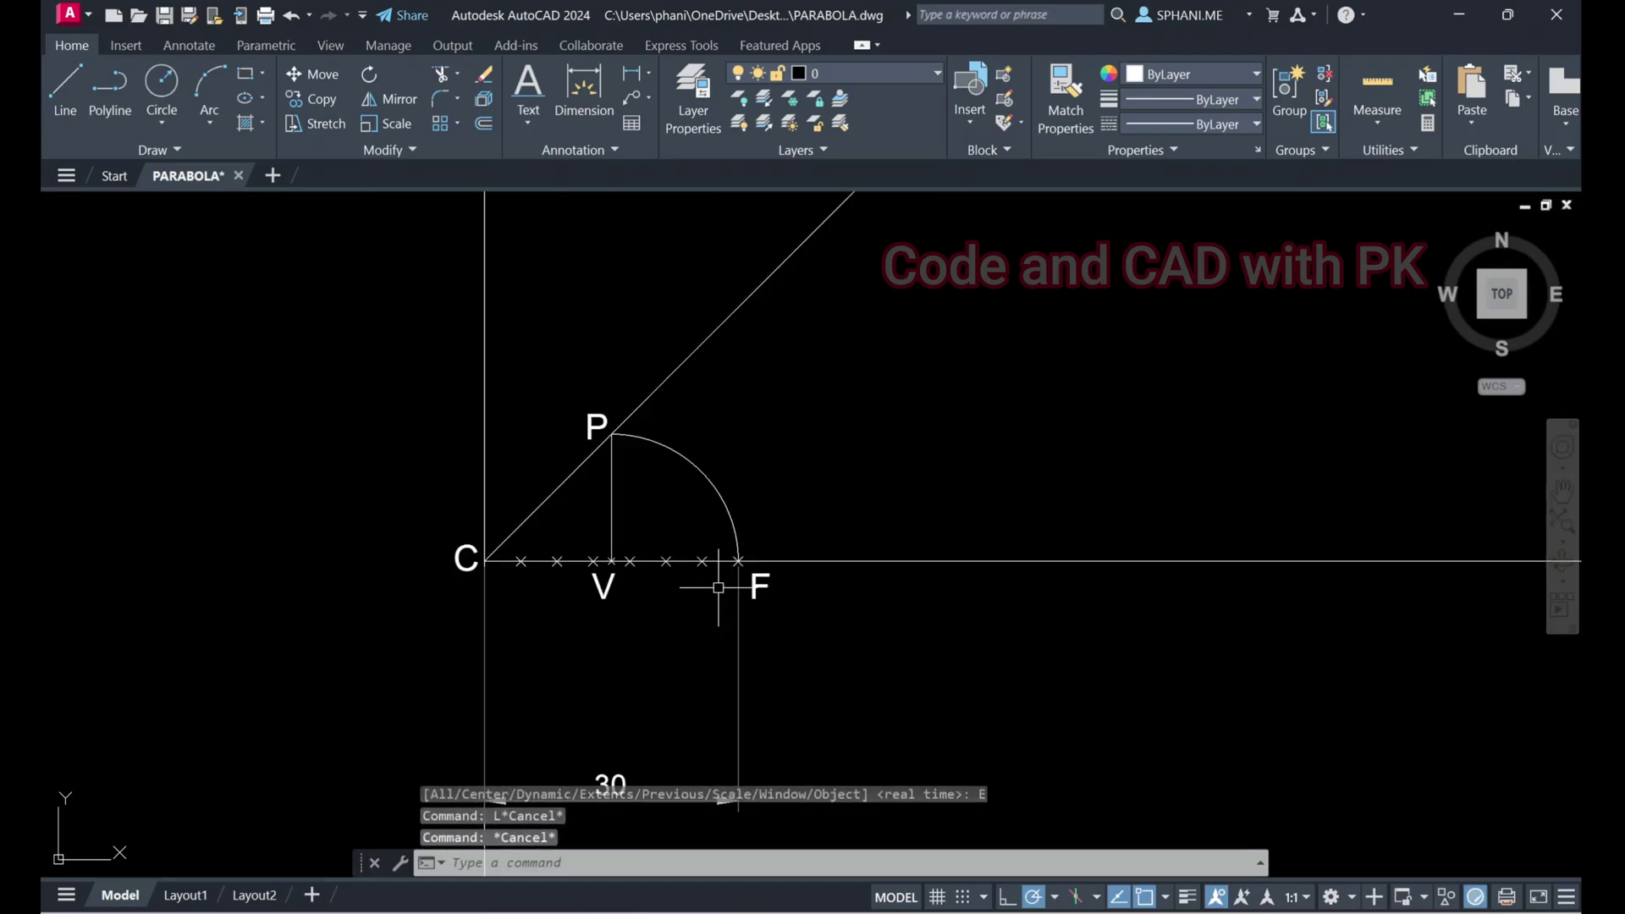
Draw vertical lines upward from the two division marks just before F, each extending past the inclined line
middle_click_drag(717, 587, 699, 610)
type("L")
key("Return")
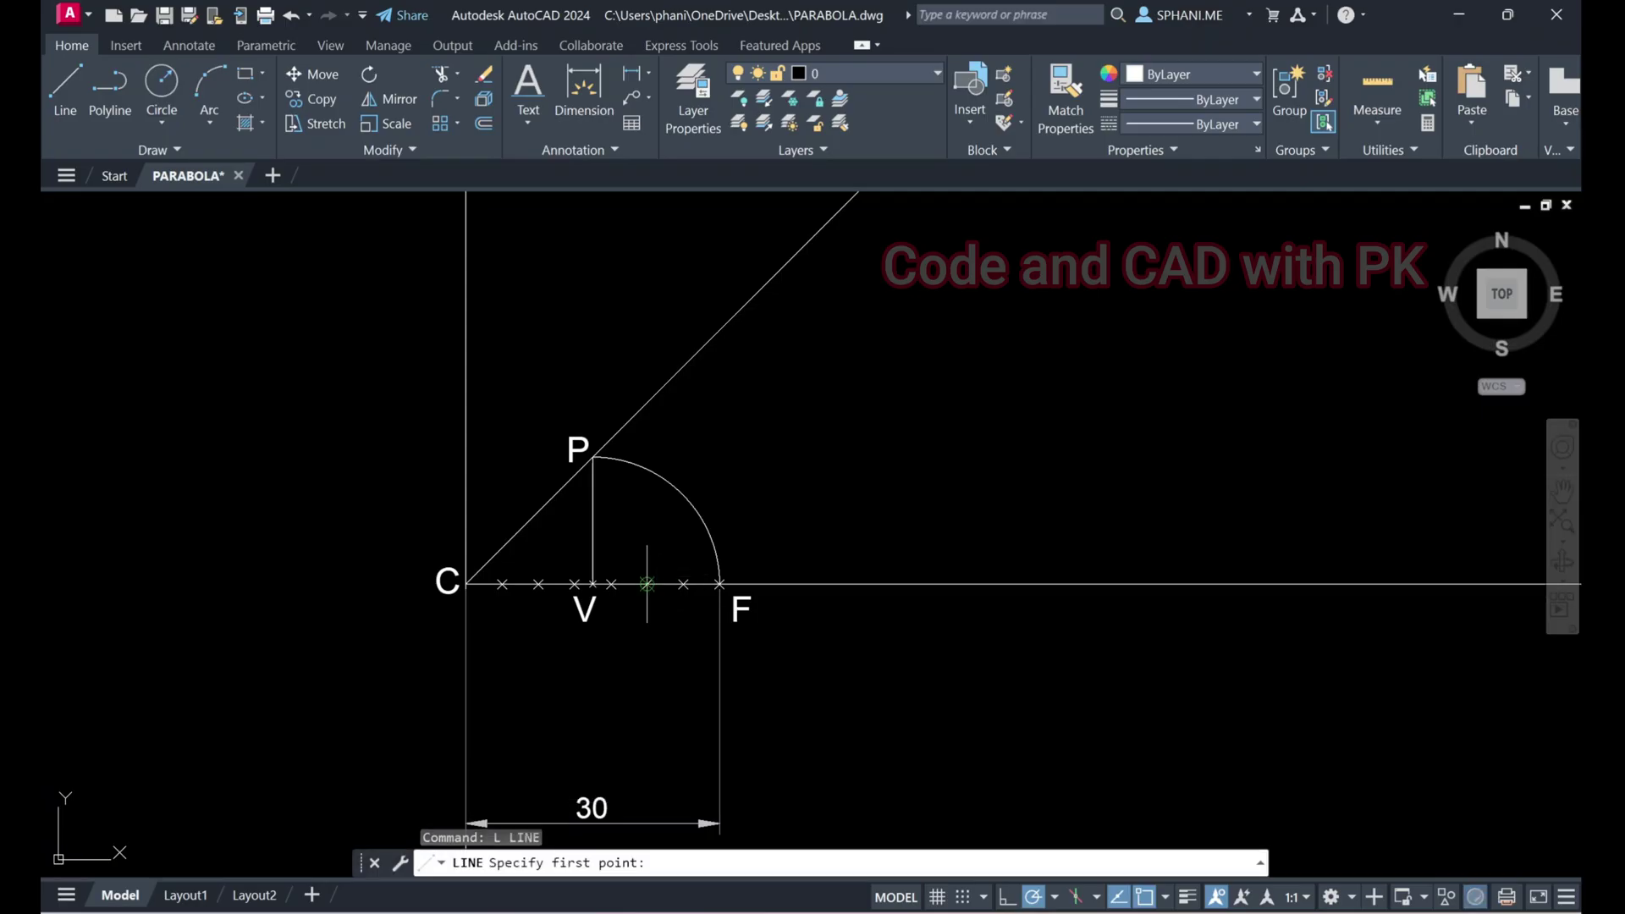
left_click(646, 584)
left_click(647, 253)
key("Escape")
key("Return")
left_click(683, 584)
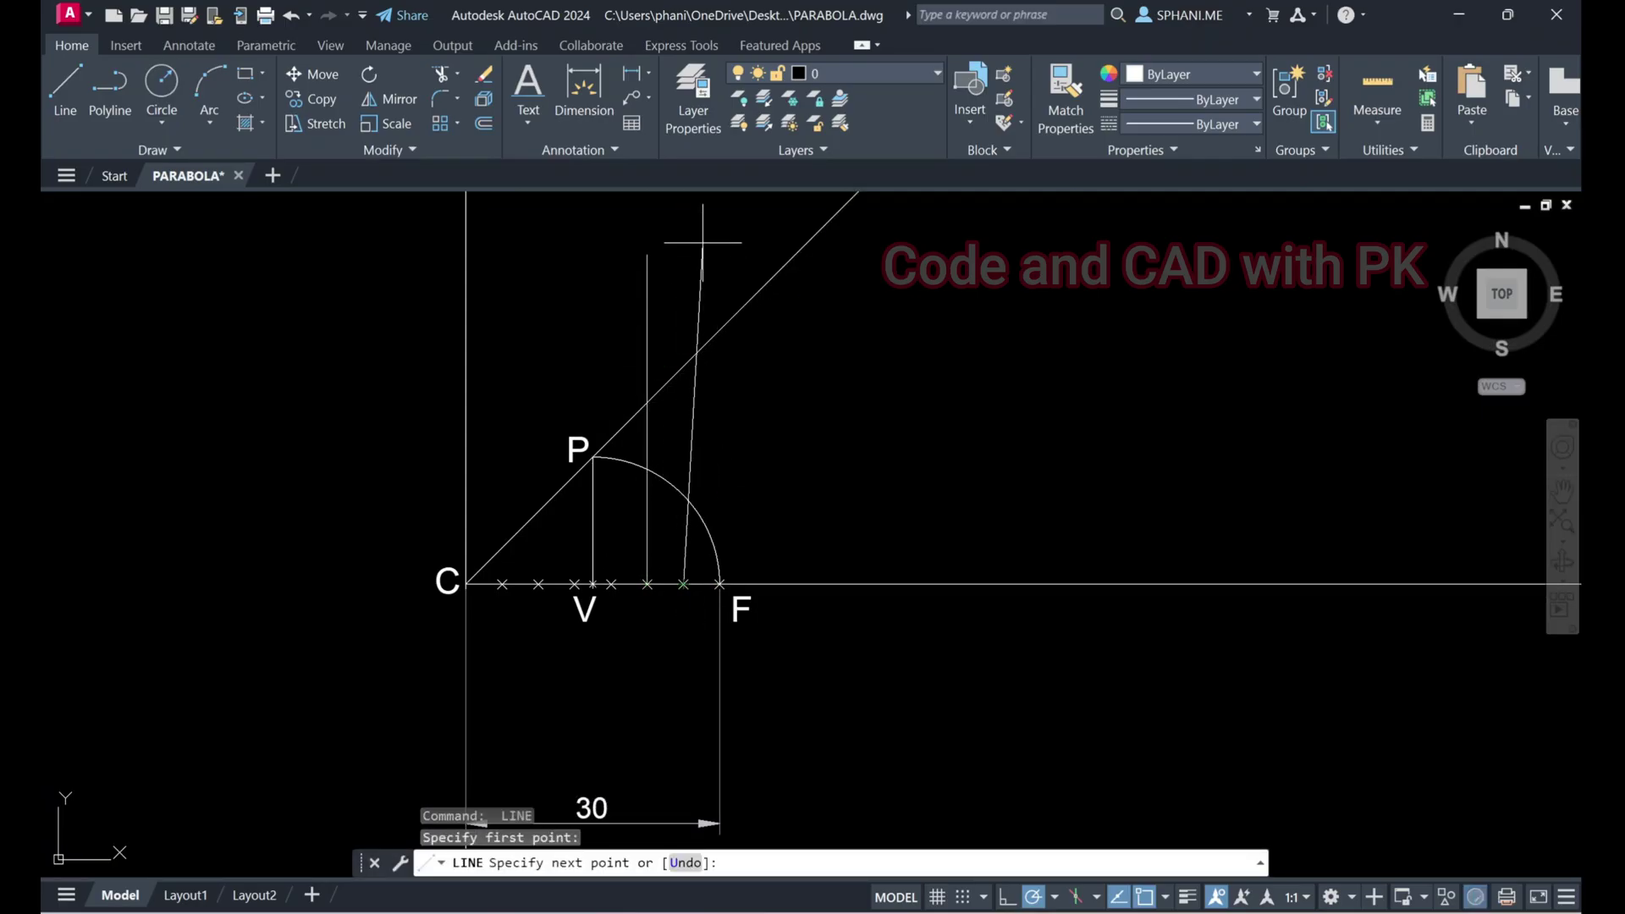
left_click(683, 222)
key("Escape")
Draw a vertical line upward from focus F, extending past the inclined line
middle_click_drag(773, 461, 658, 578)
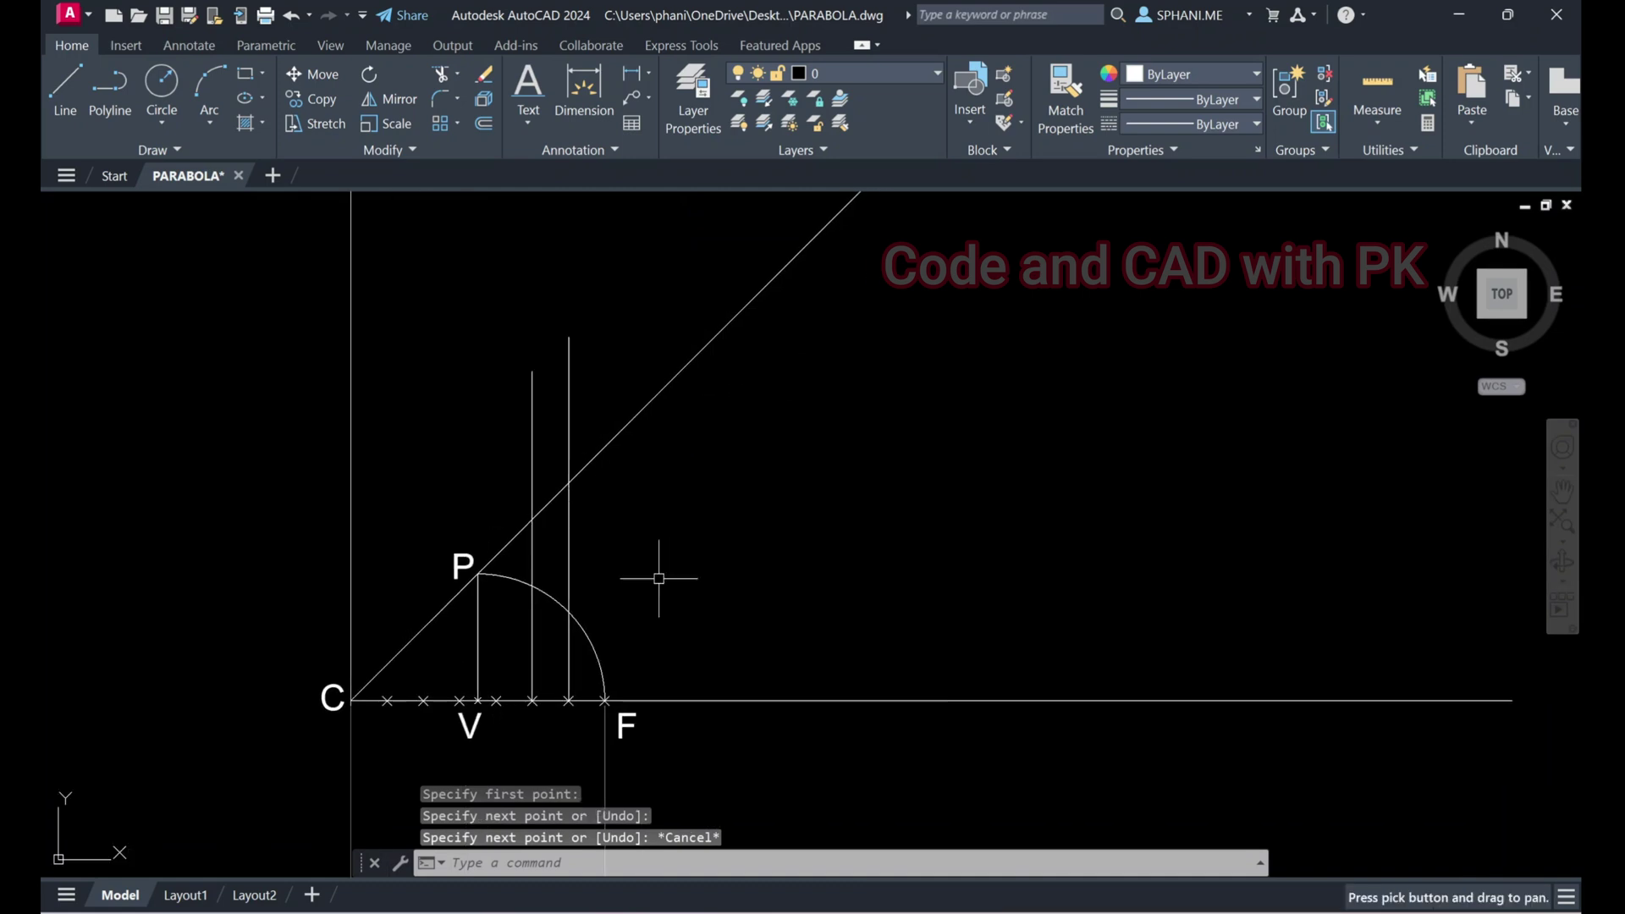
key("Return")
left_click(605, 694)
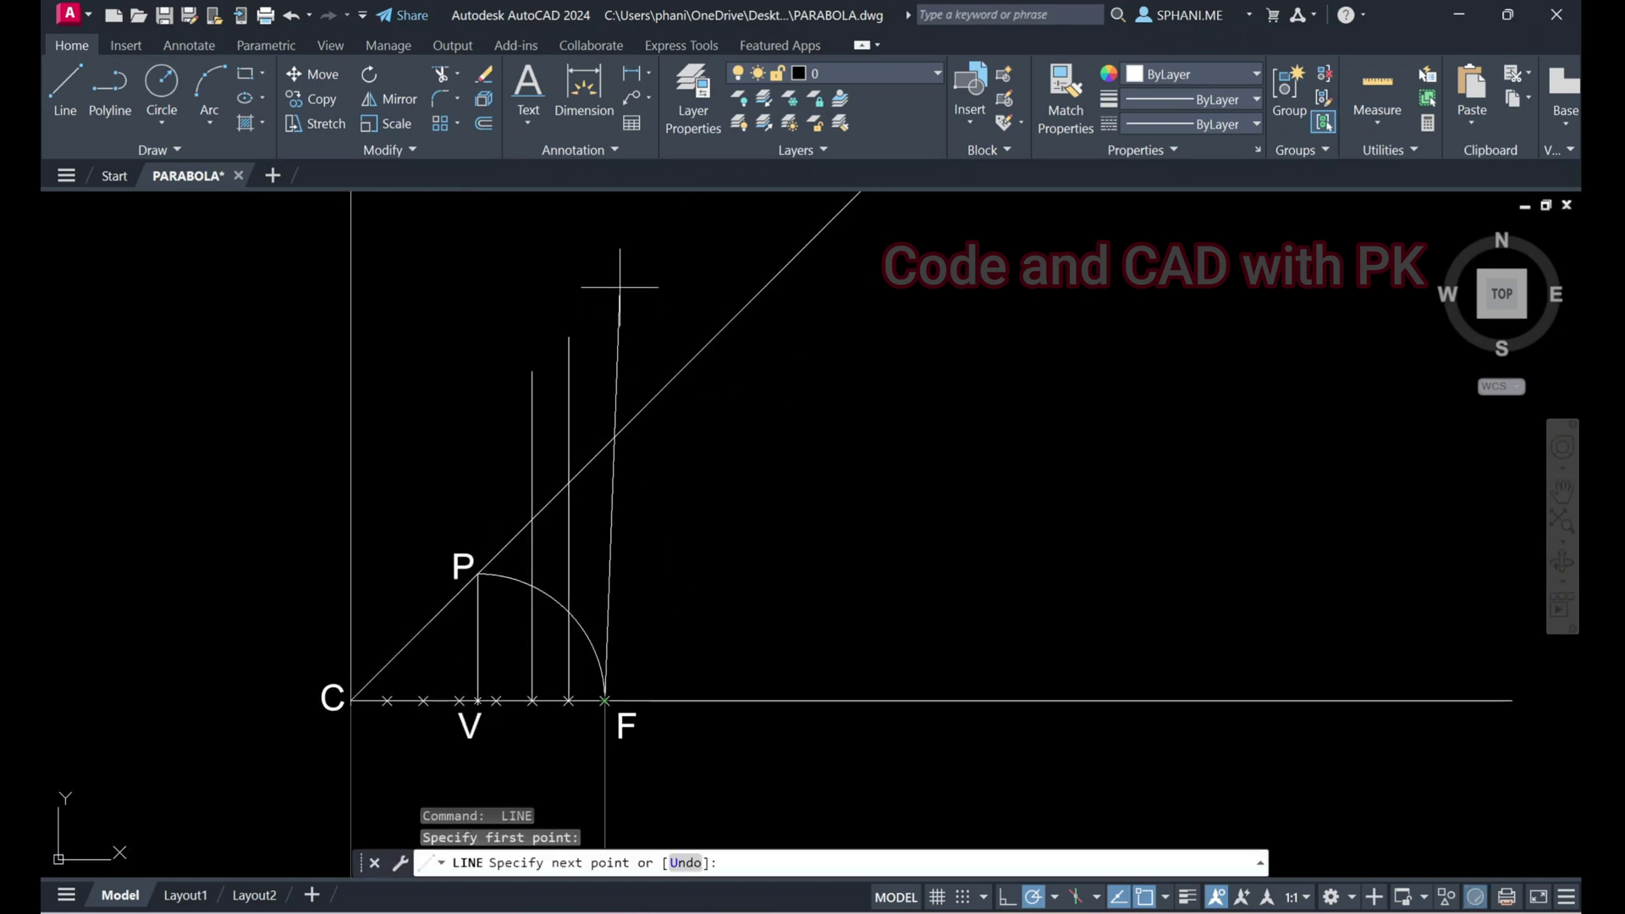
left_click(602, 267)
key("Escape")
Trim the three new vertical lines where they extend above the inclined line
type("TR")
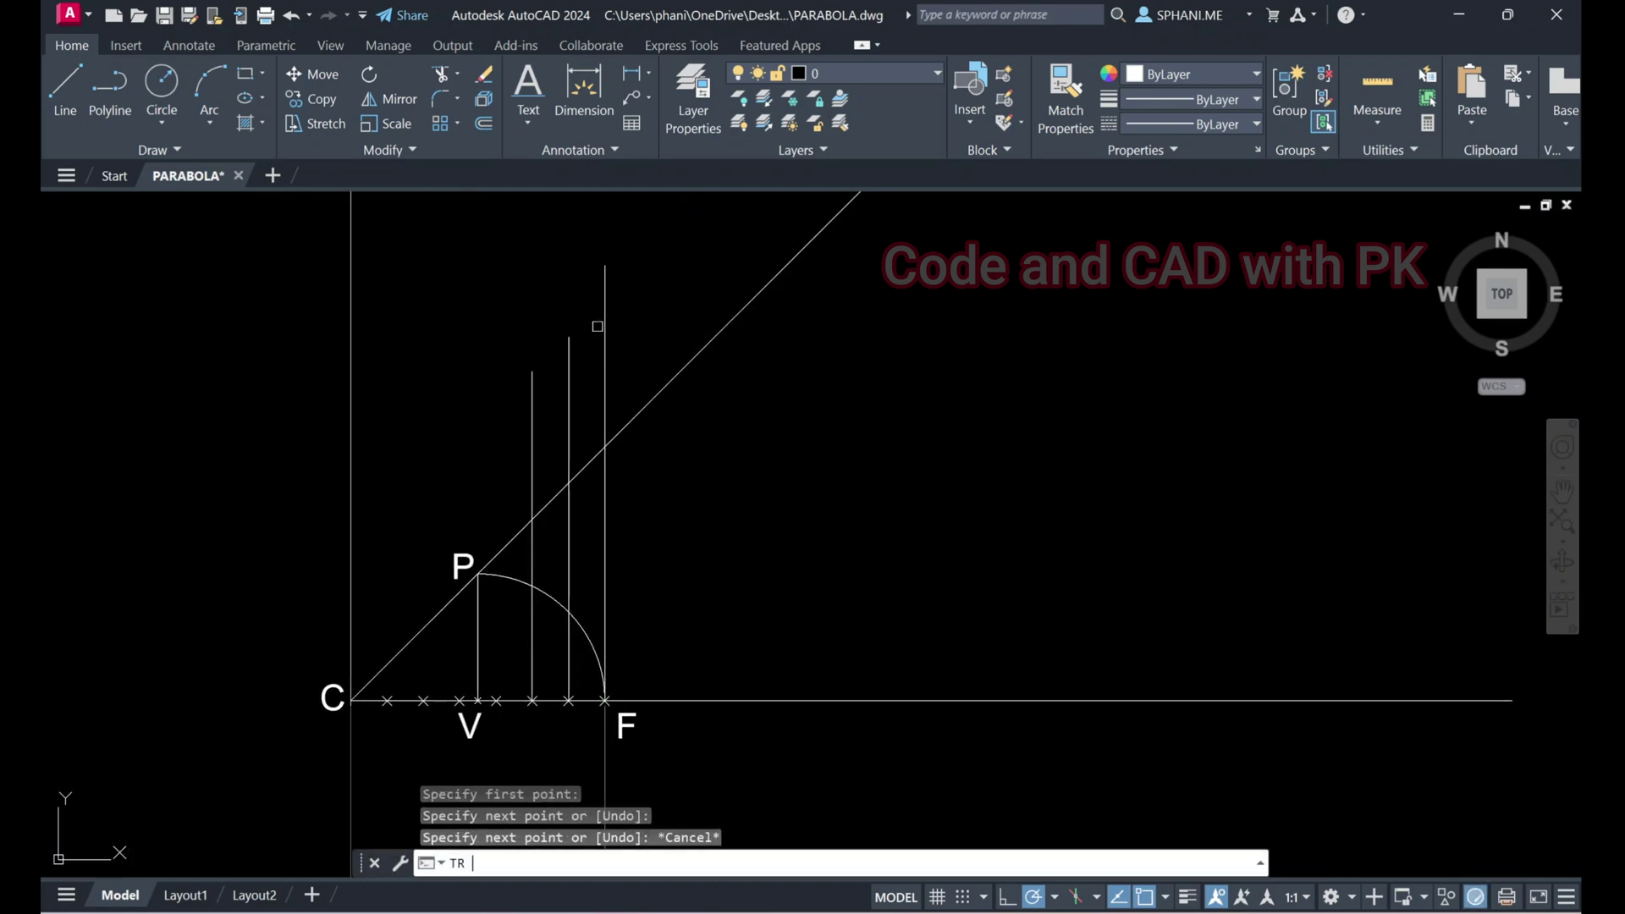
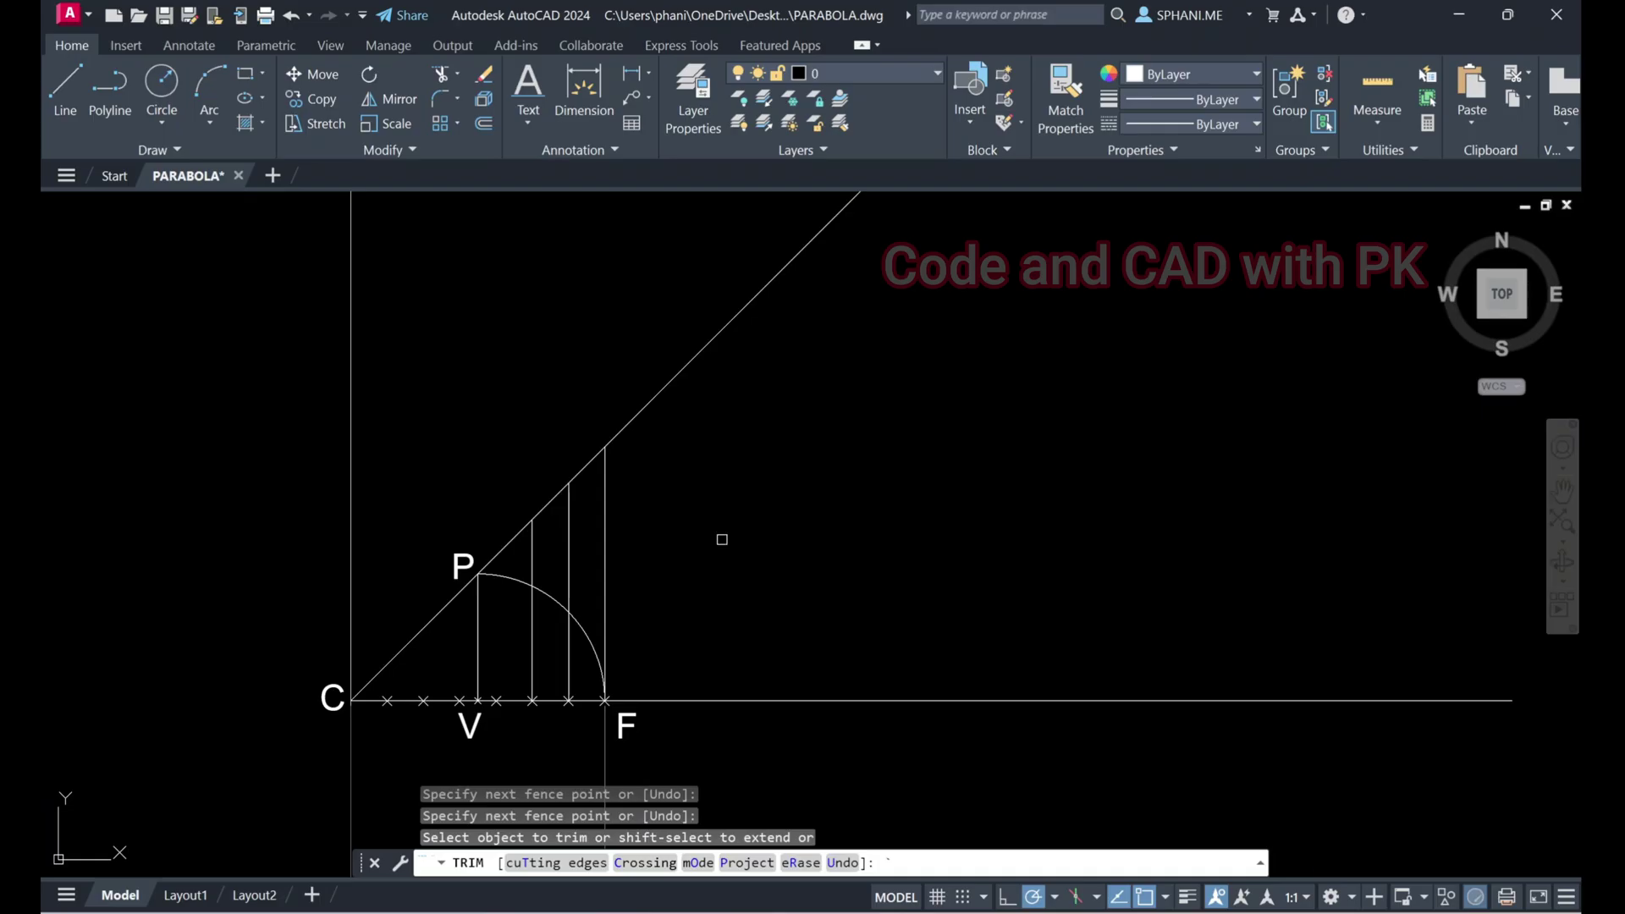
right_click(721, 539)
left_click(764, 557)
key("Escape")
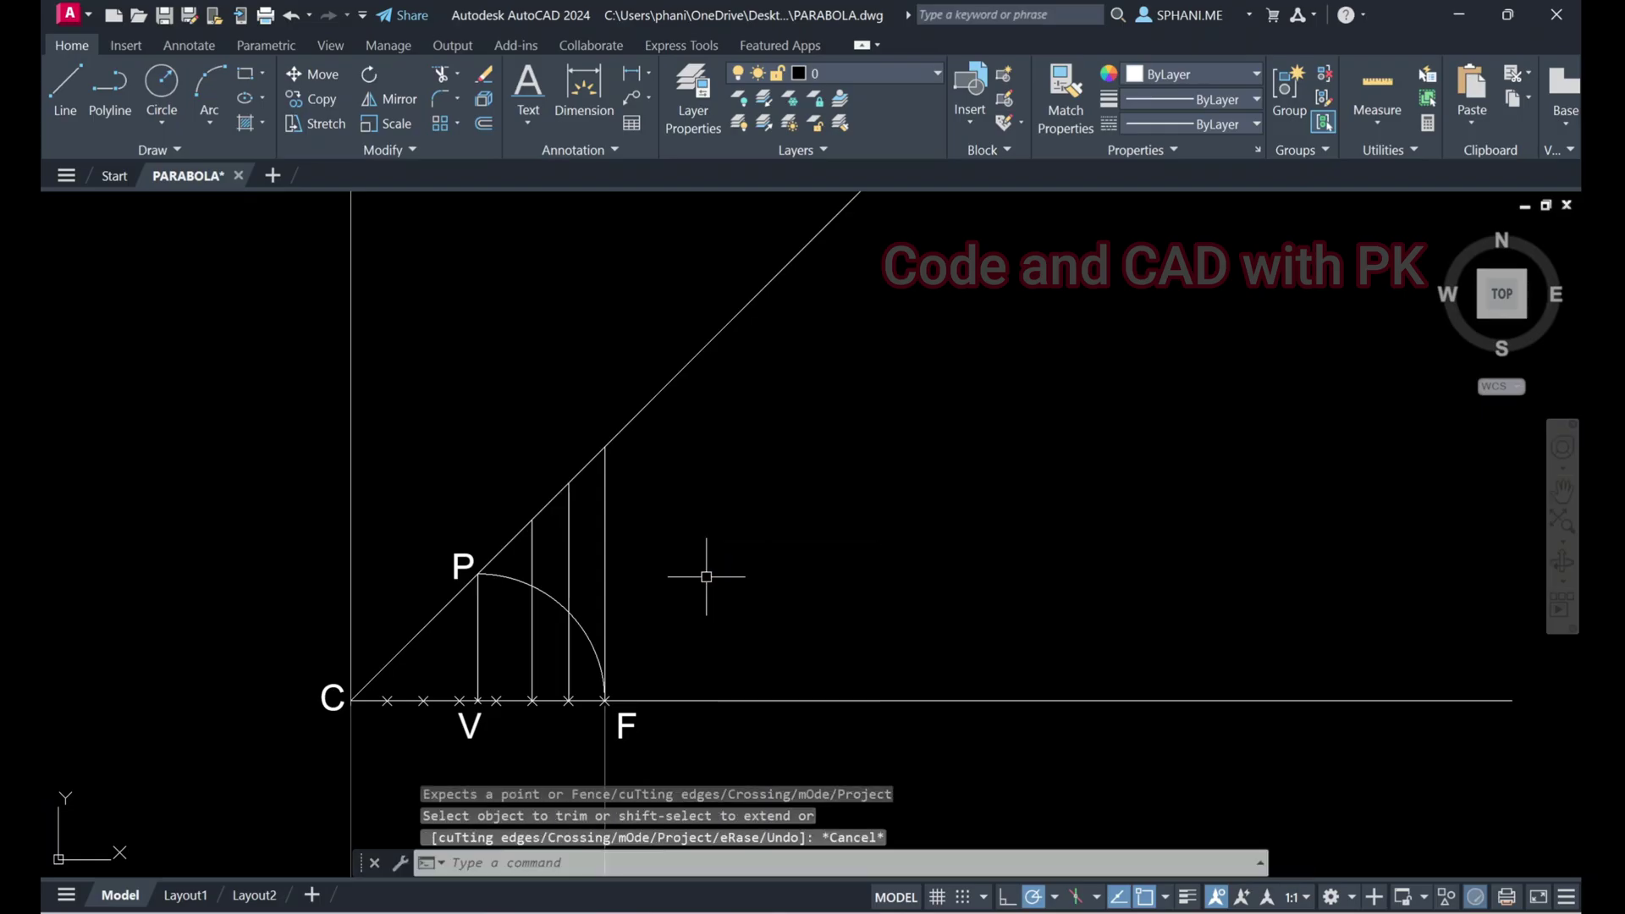
type("co")
key("Return")
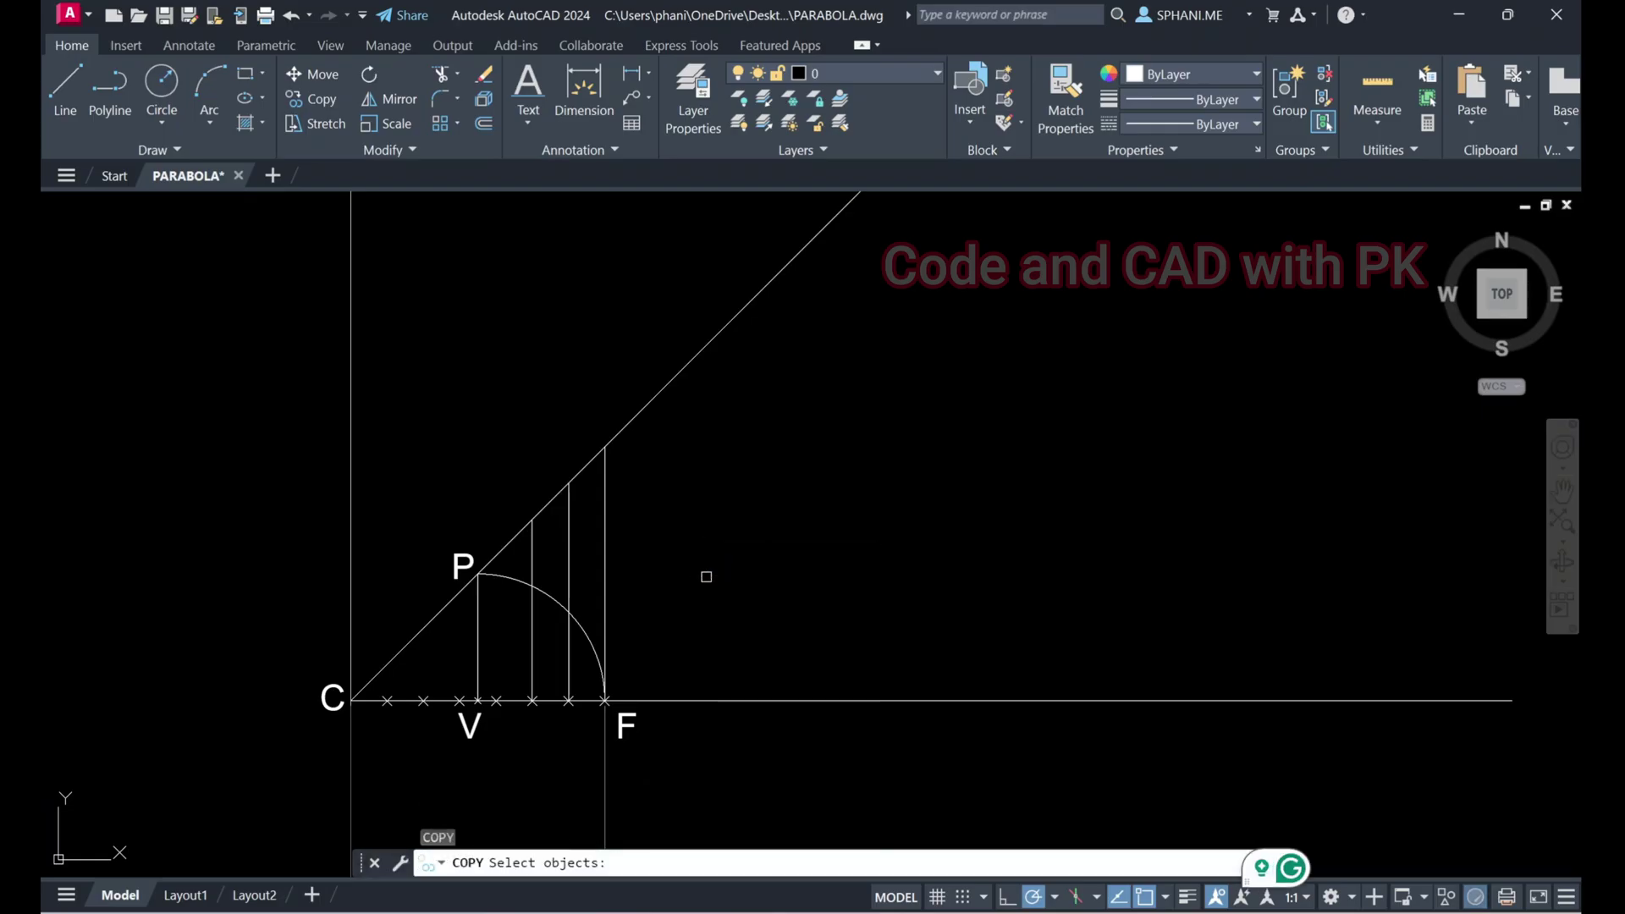
key("Escape")
key("Escape")
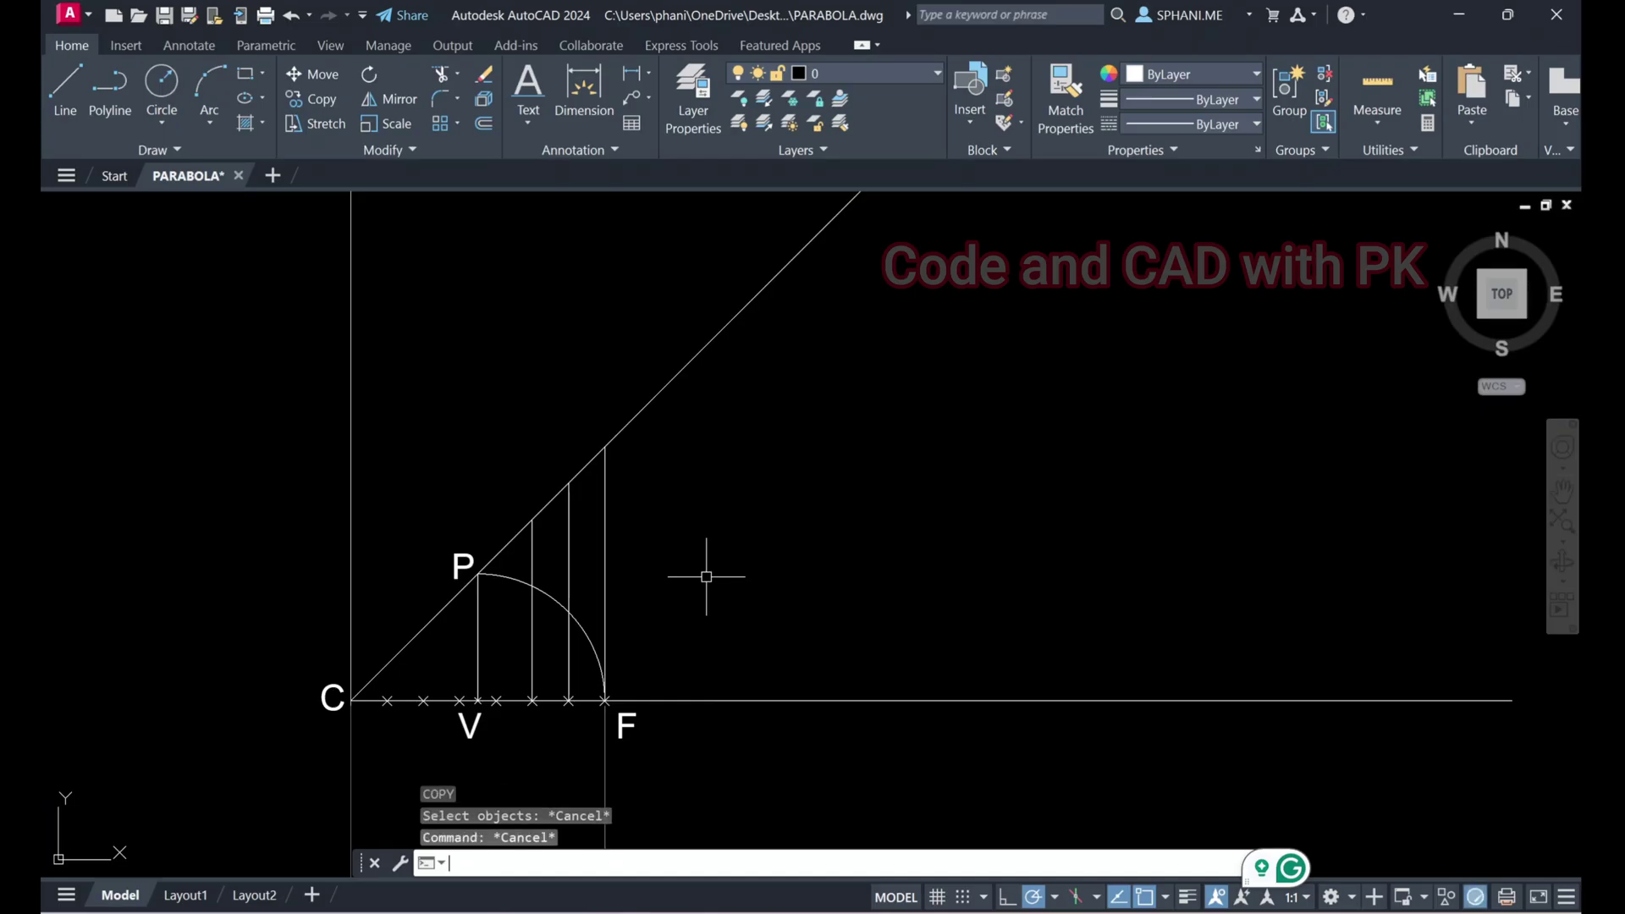
Offset the vertical line at F four times toward the open end of the axis, at 5 mm spacing
type("o")
key("Return")
type("5")
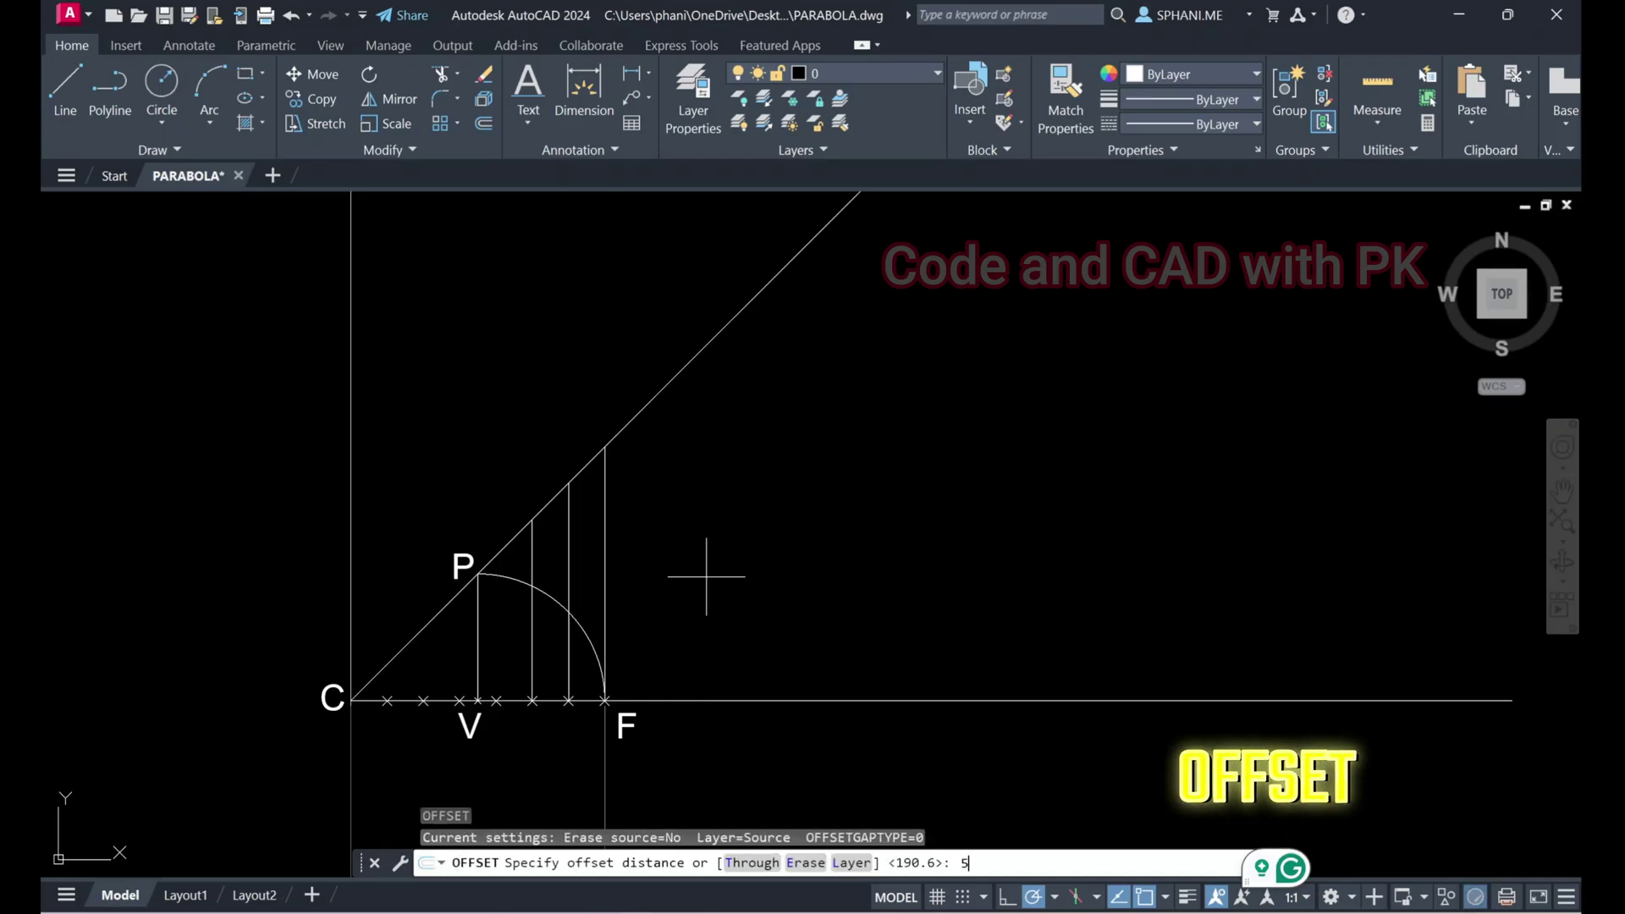
key("Return")
left_click(608, 572)
left_click(638, 569)
left_click(648, 572)
left_click(720, 593)
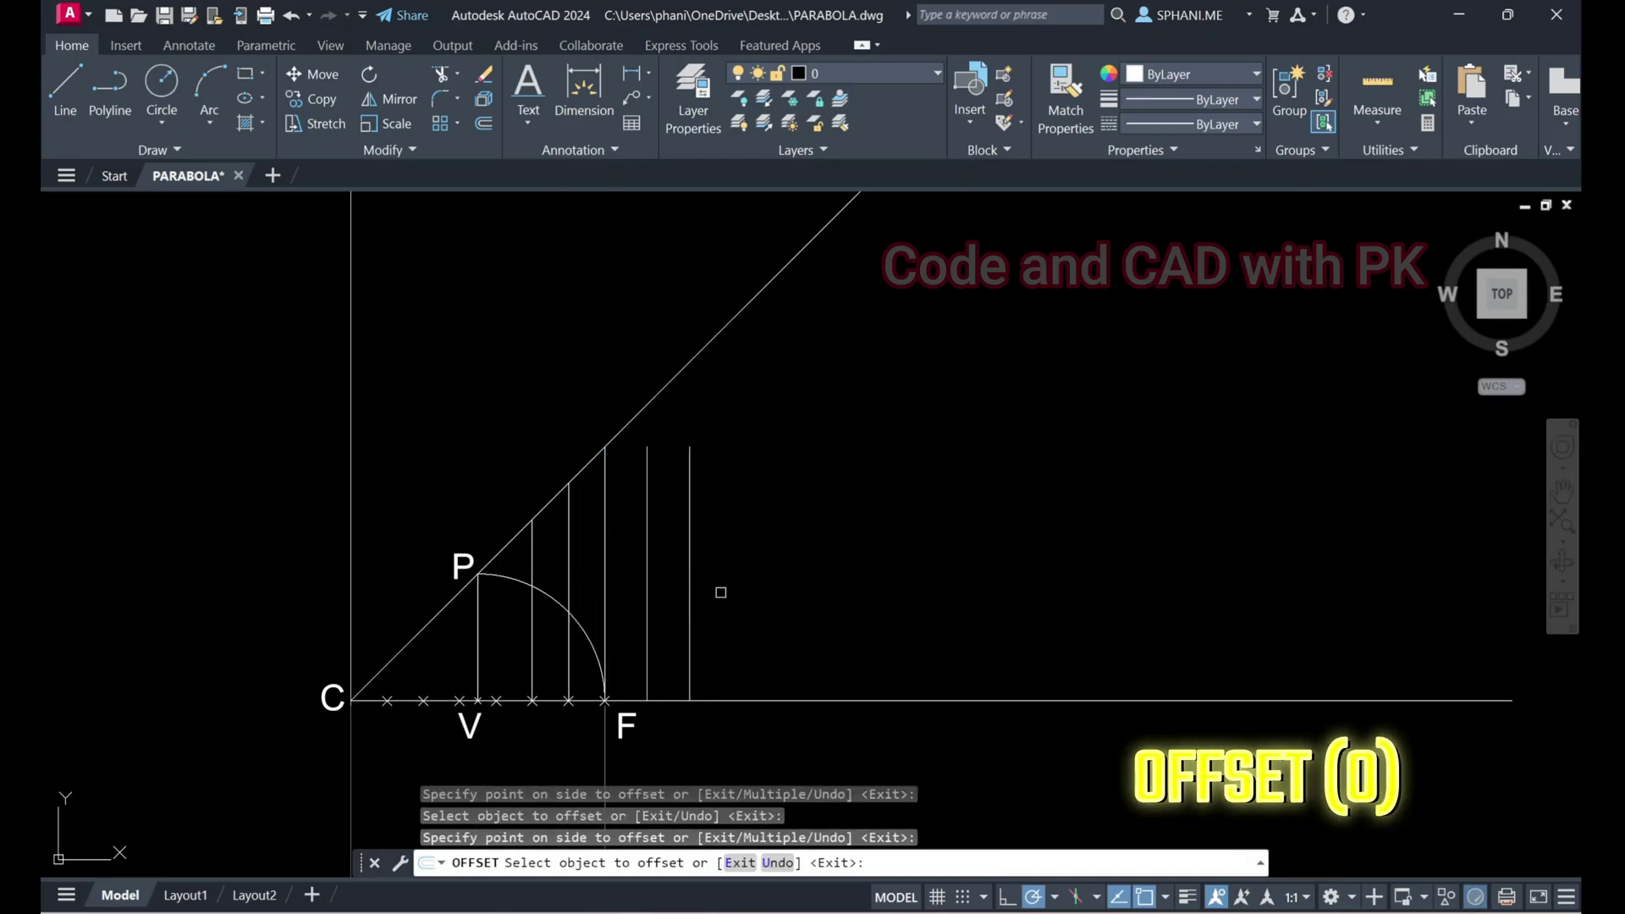
left_click(696, 562)
left_click(734, 557)
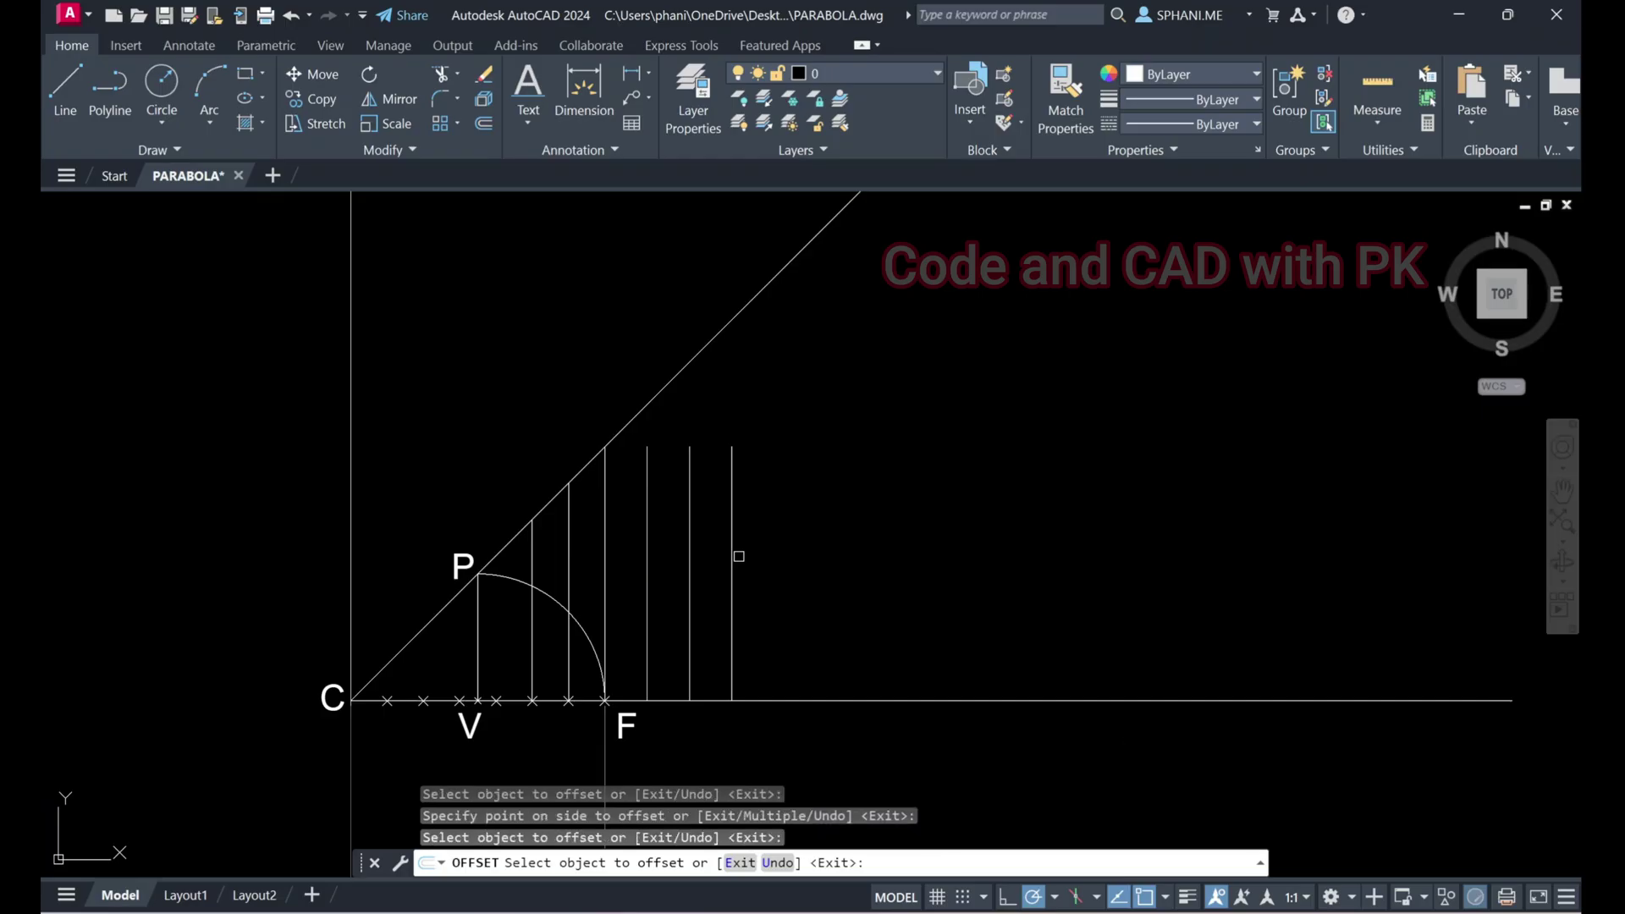
left_click(756, 572)
left_click(736, 567)
left_click(885, 566)
right_click(1134, 530)
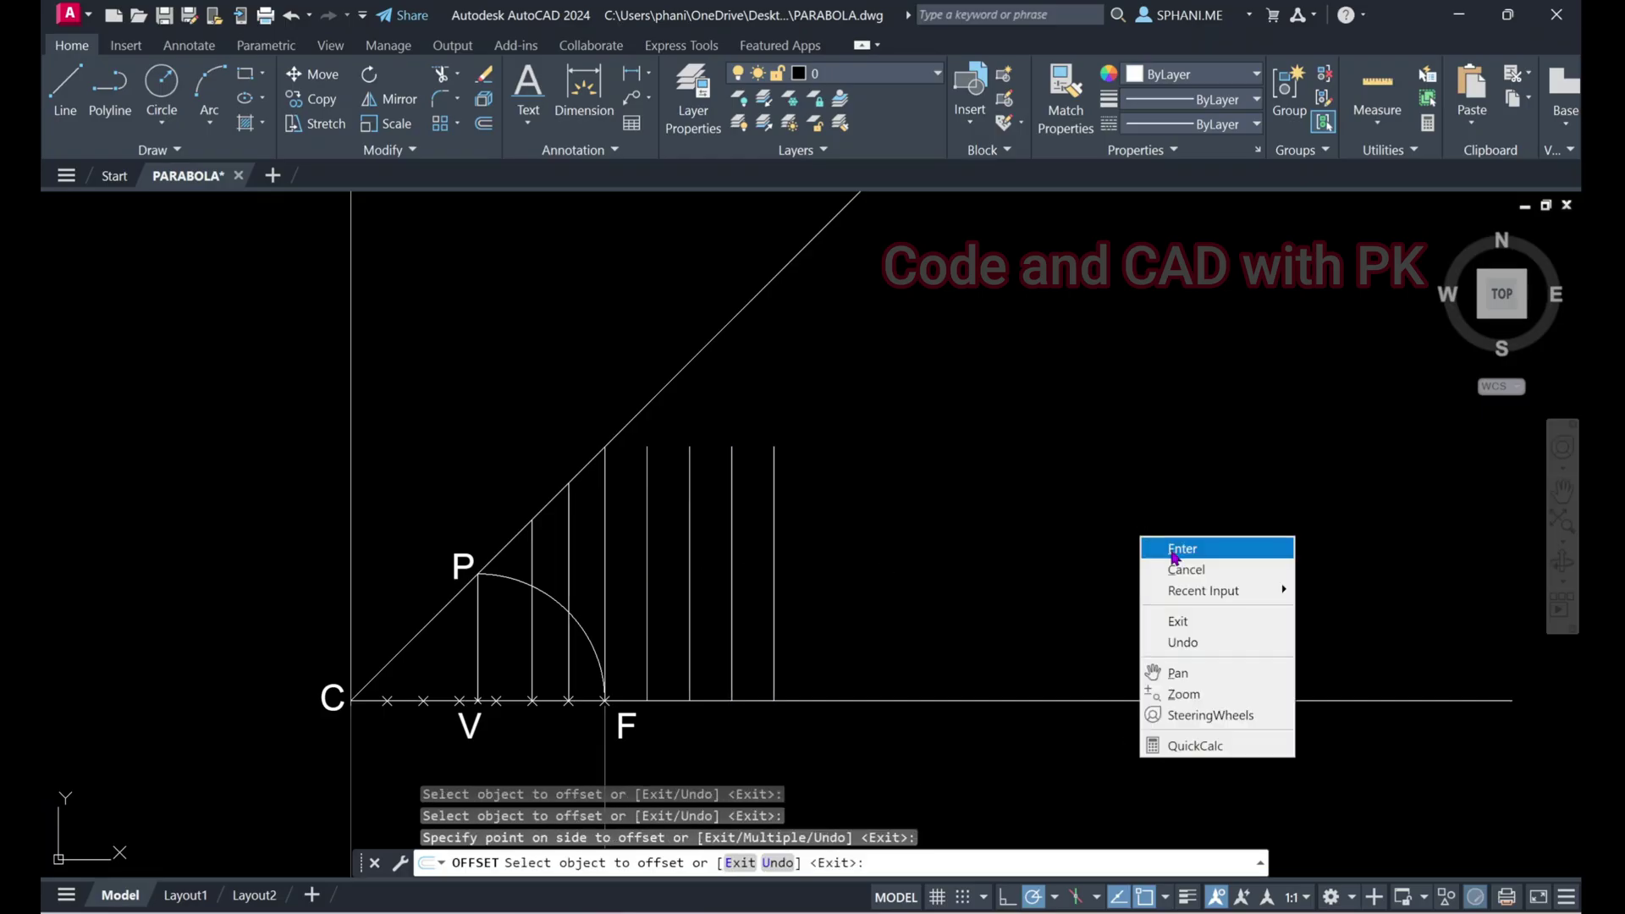
left_click(1172, 548)
Extend the four offset vertical lines up to the inclined line
scroll(1171, 552, "down", 6)
scroll(1115, 585, "up", 4)
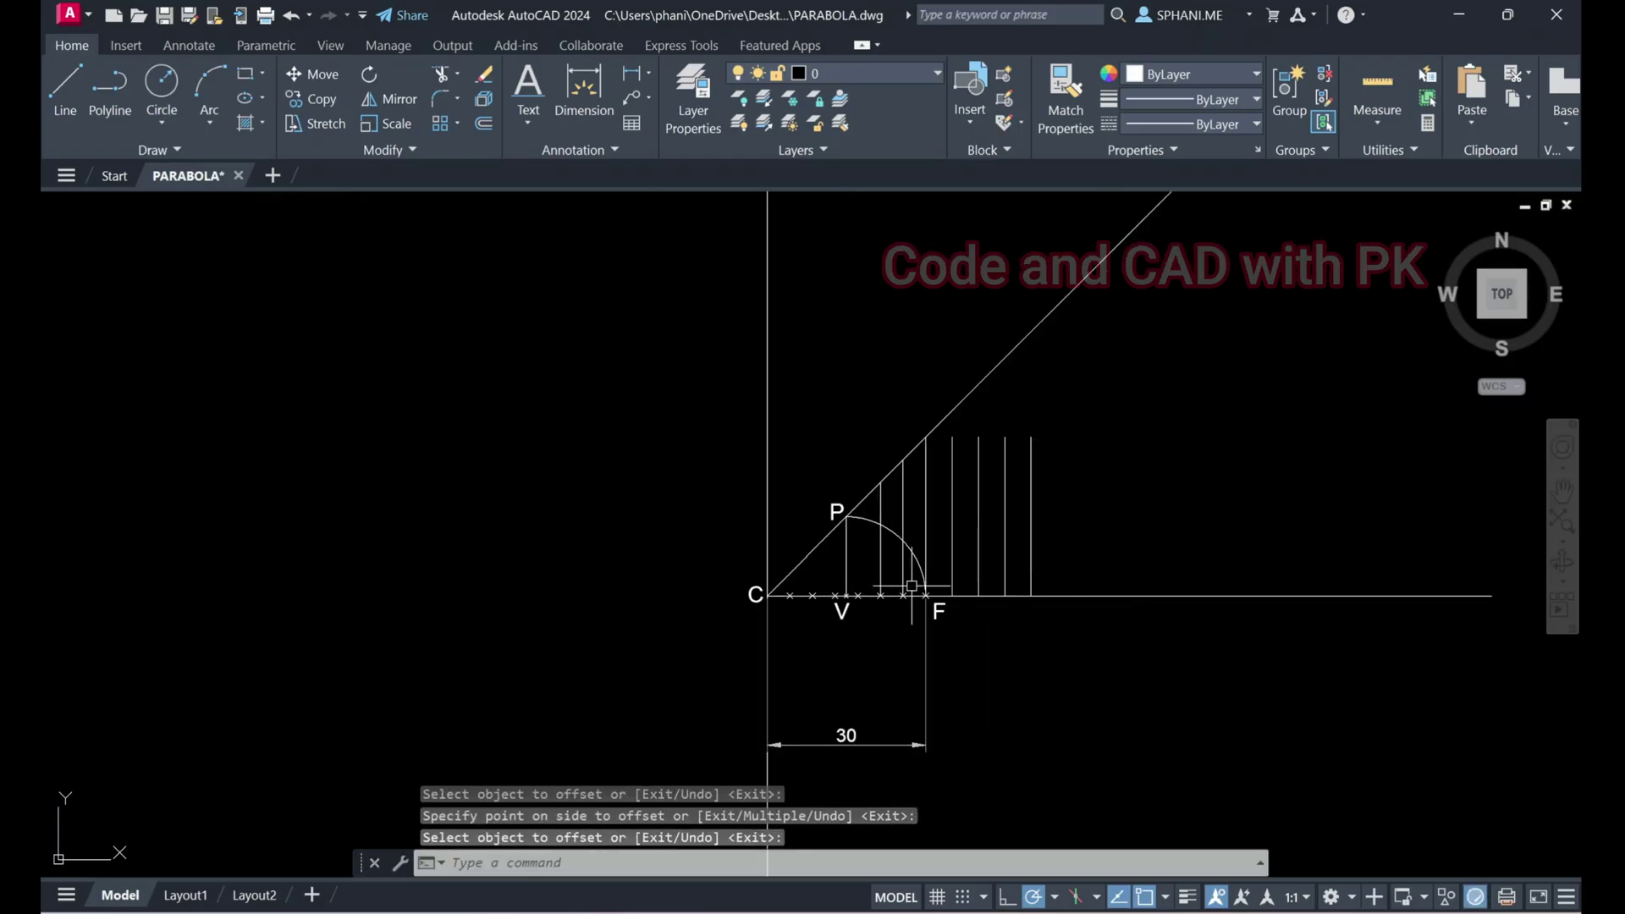
key("Escape")
key("Escape")
type("E")
key("Return")
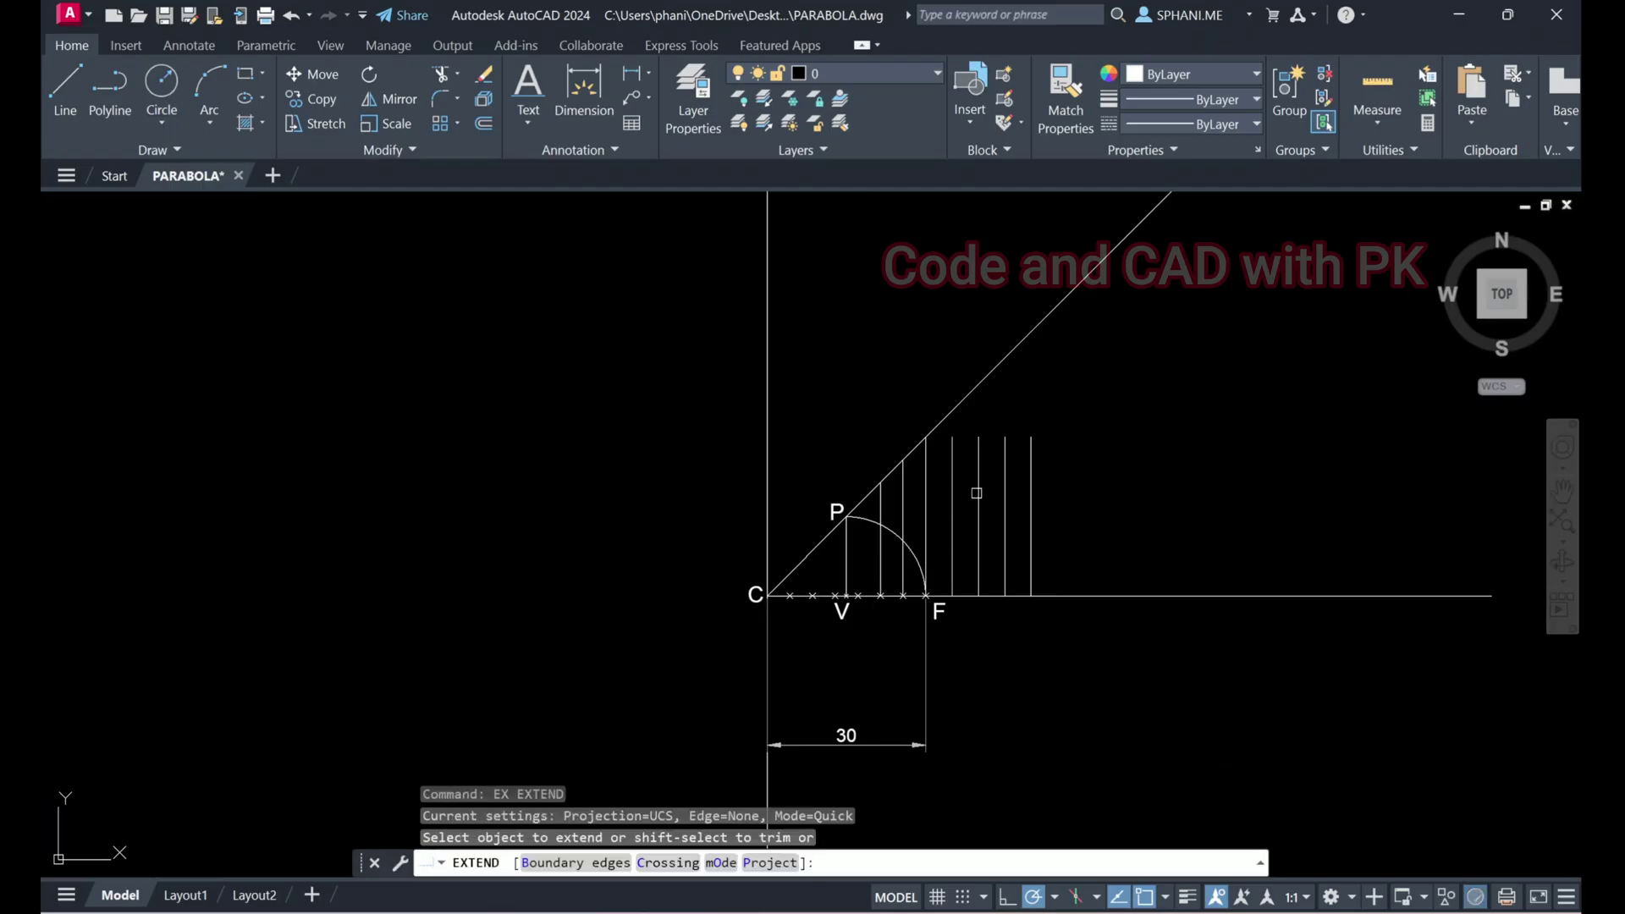
left_click(1125, 472)
key("Return")
right_click(1107, 425)
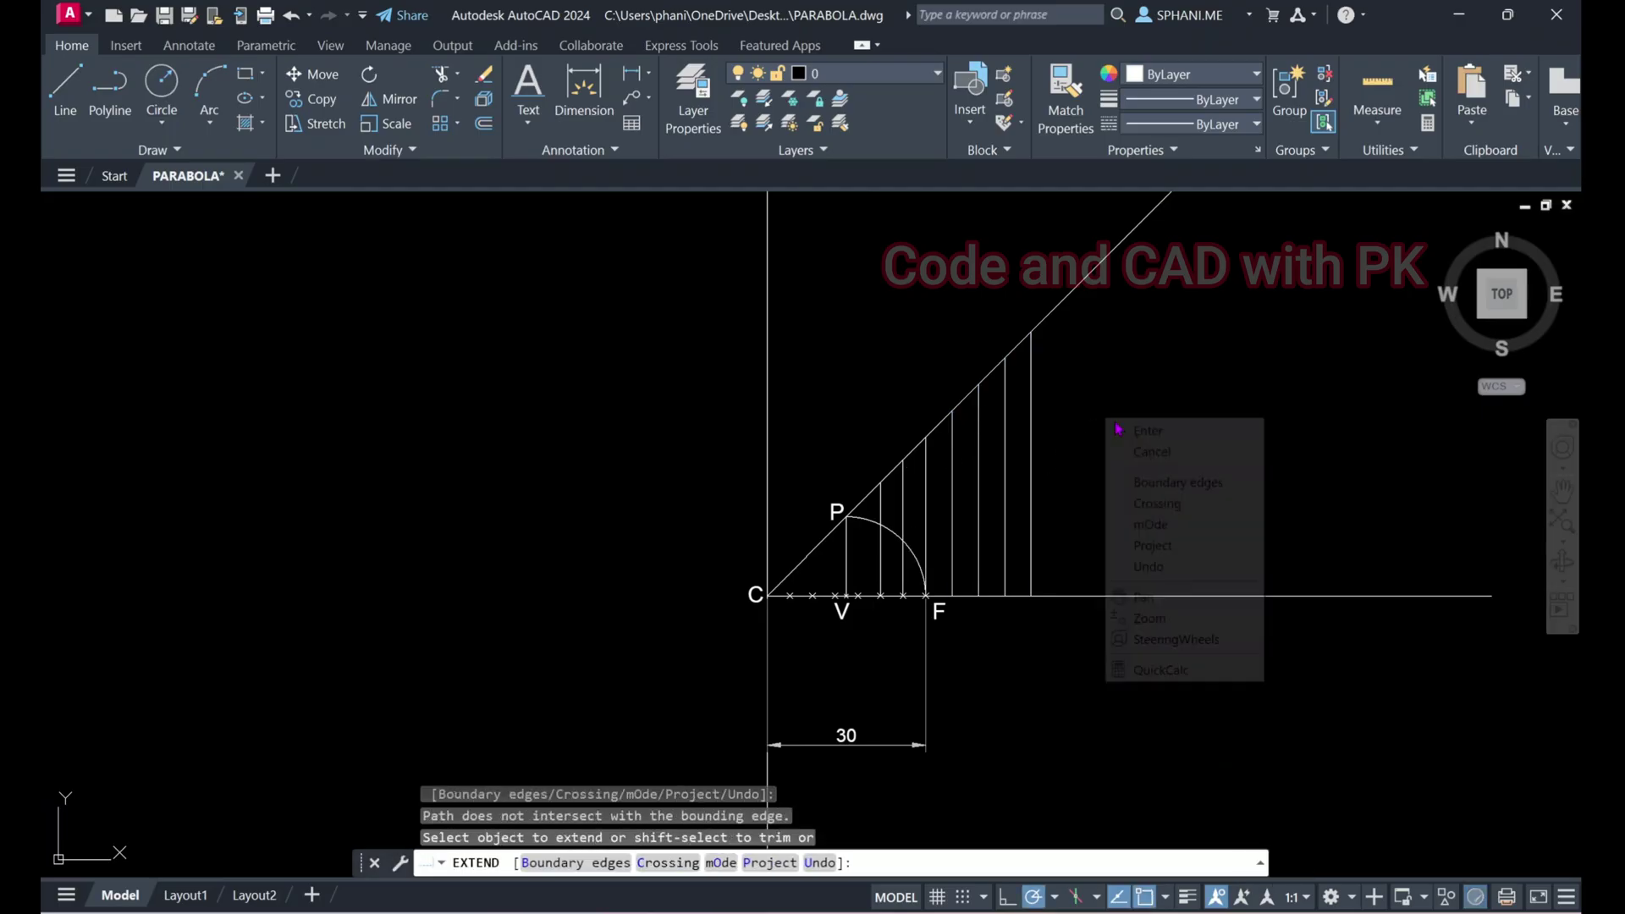
left_click(1144, 430)
scroll(1143, 436, "down", 2)
middle_click_drag(1143, 436, 950, 548)
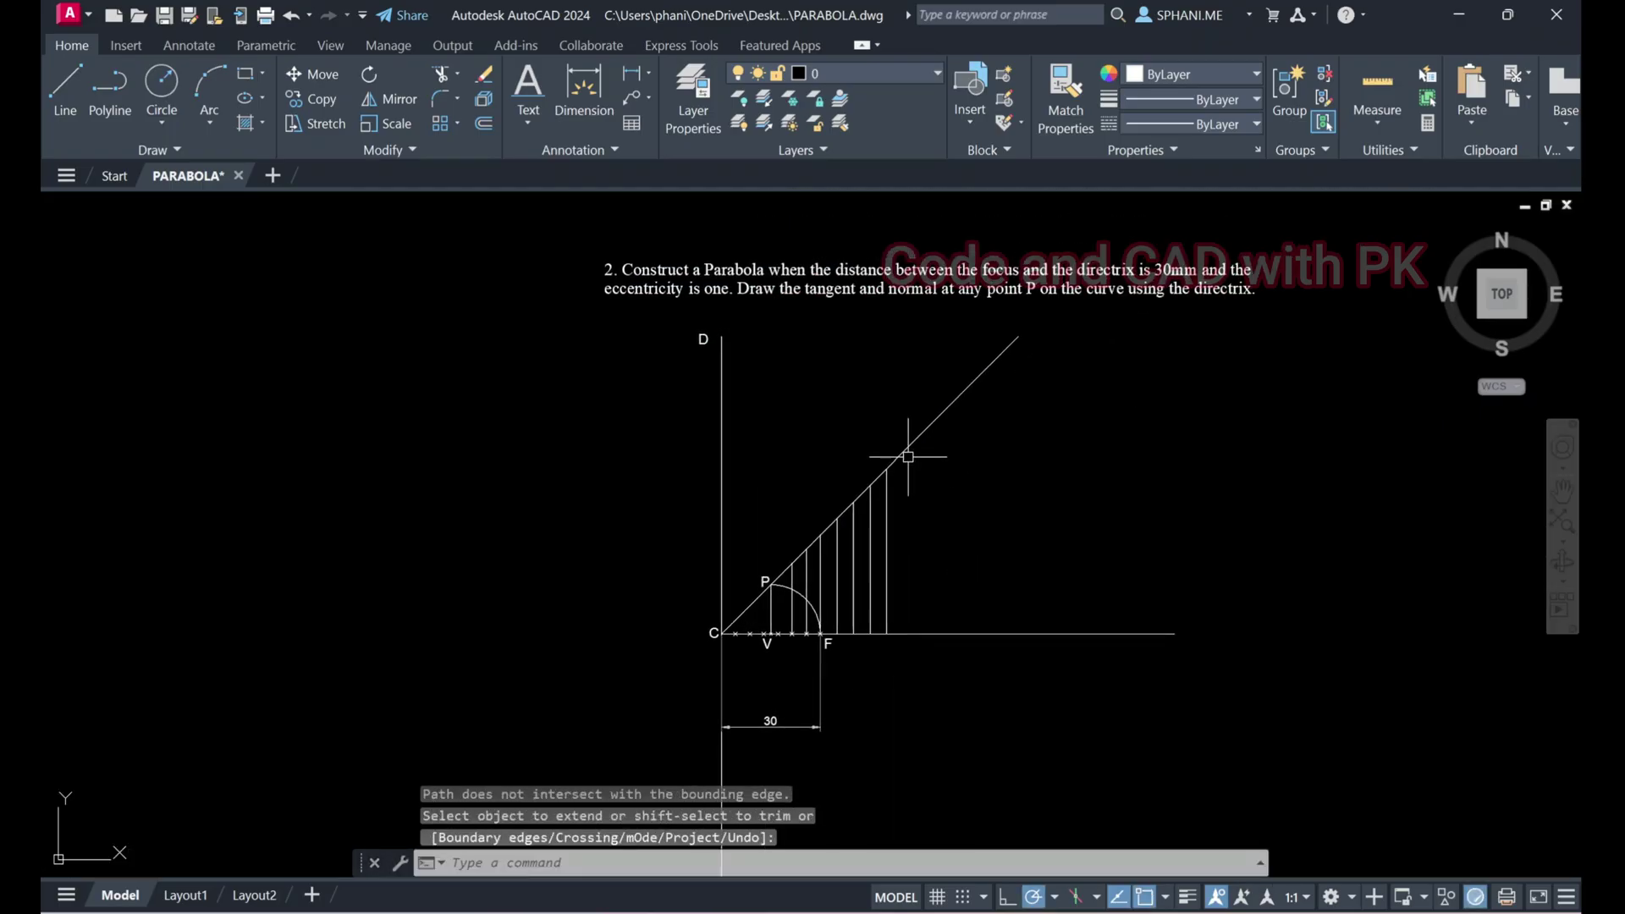
scroll(847, 459, "up", 1)
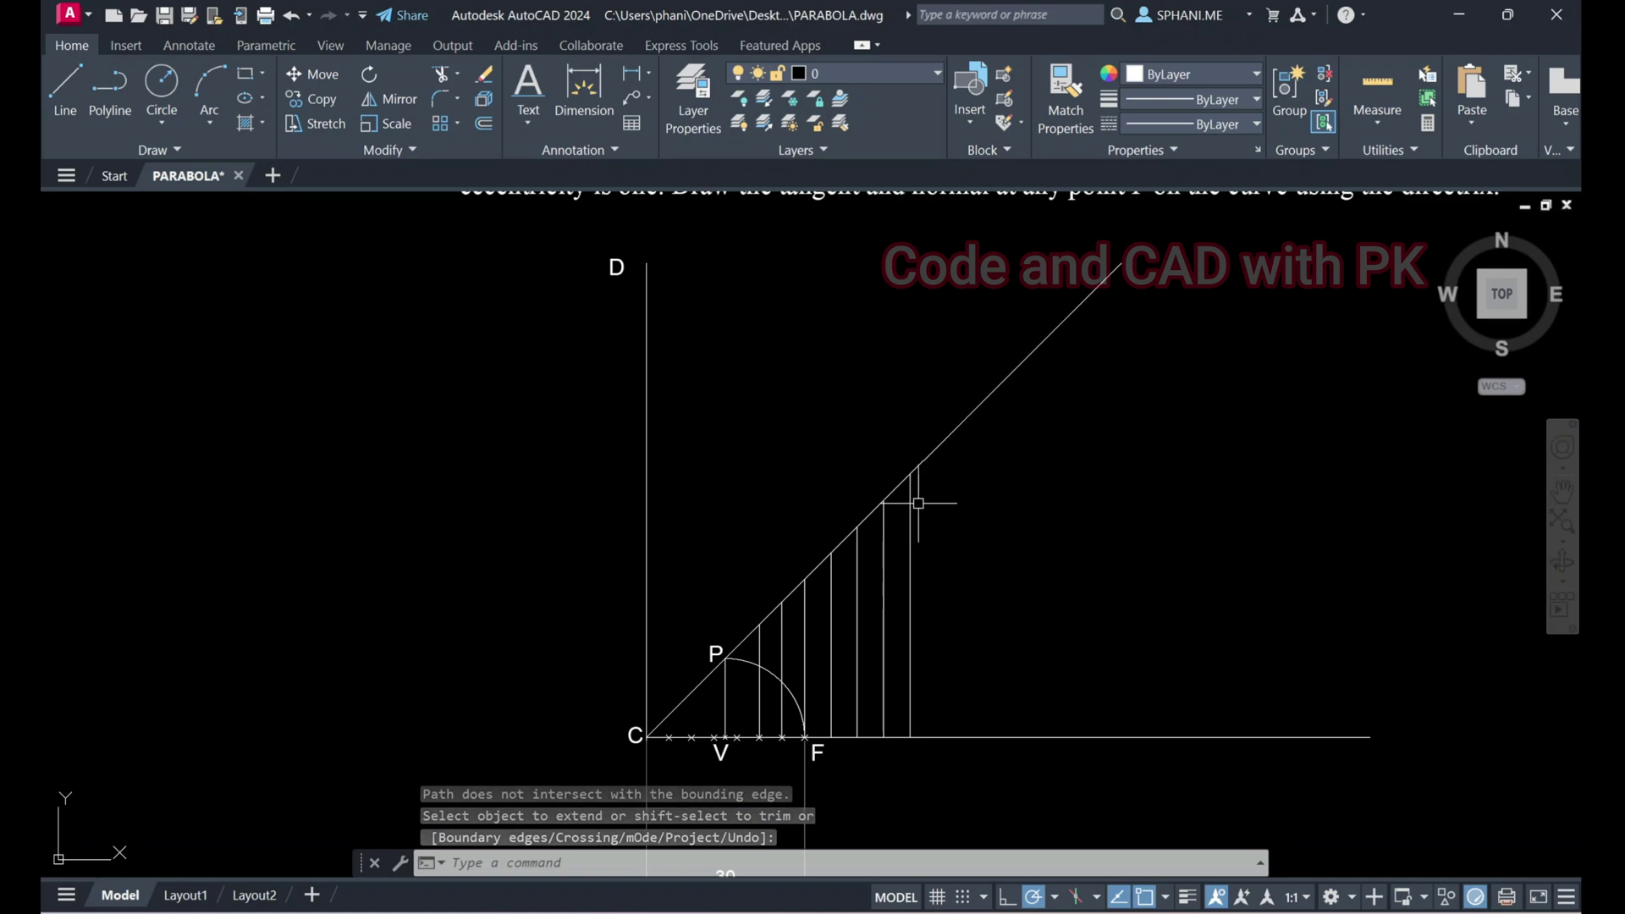
middle_click_drag(936, 548, 925, 406)
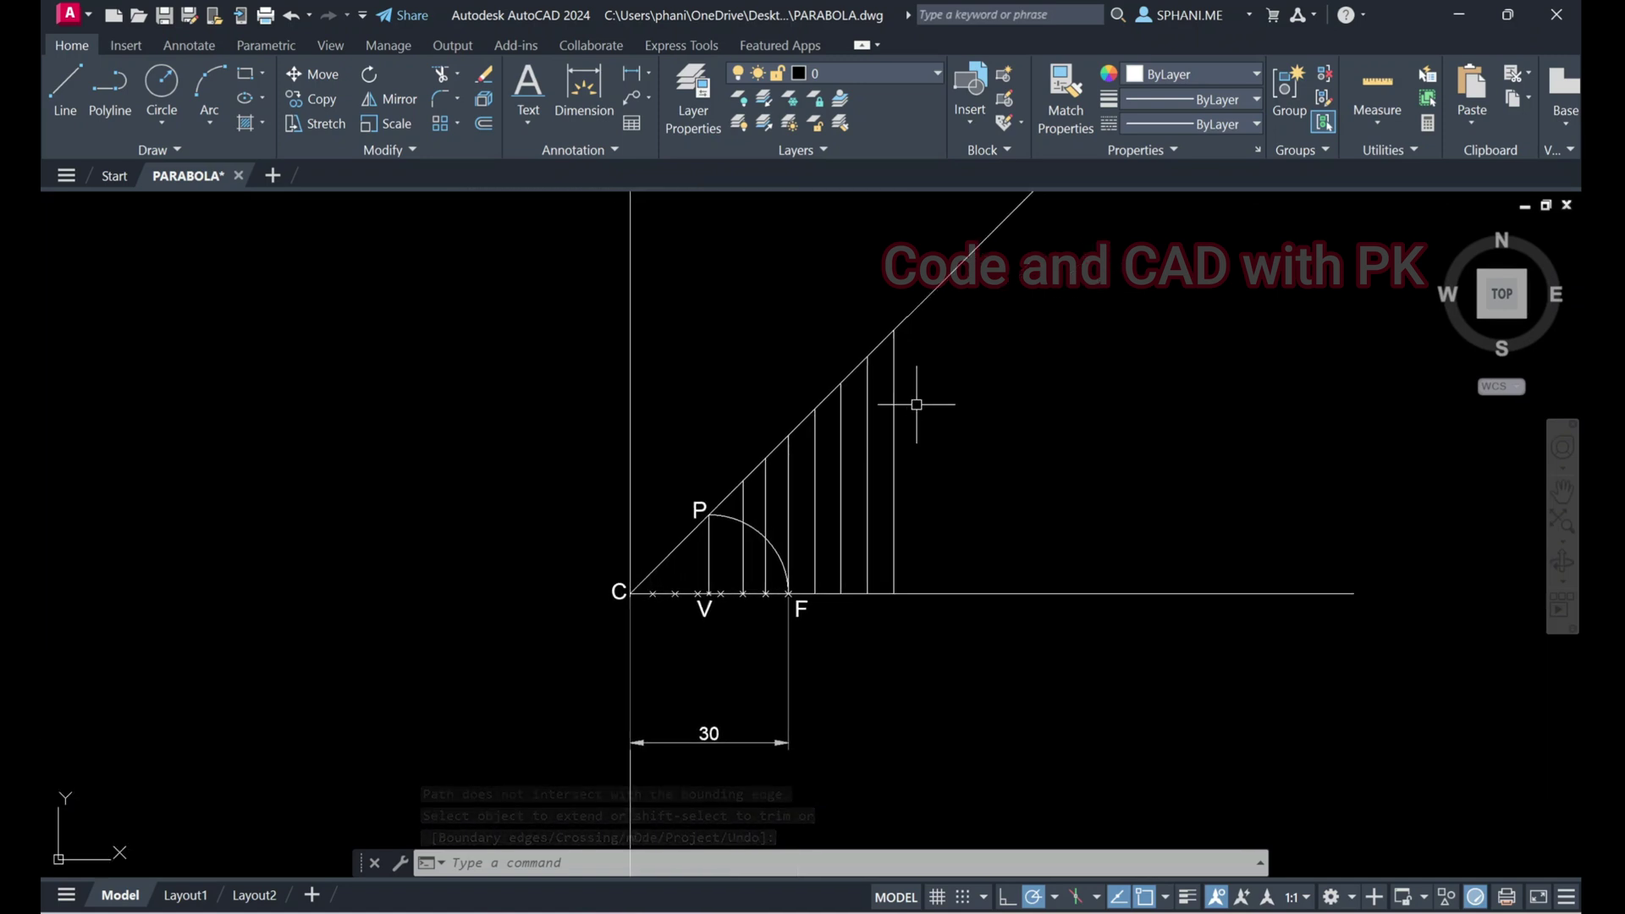
middle_click_drag(1055, 435, 953, 511)
type("ex")
key("Return")
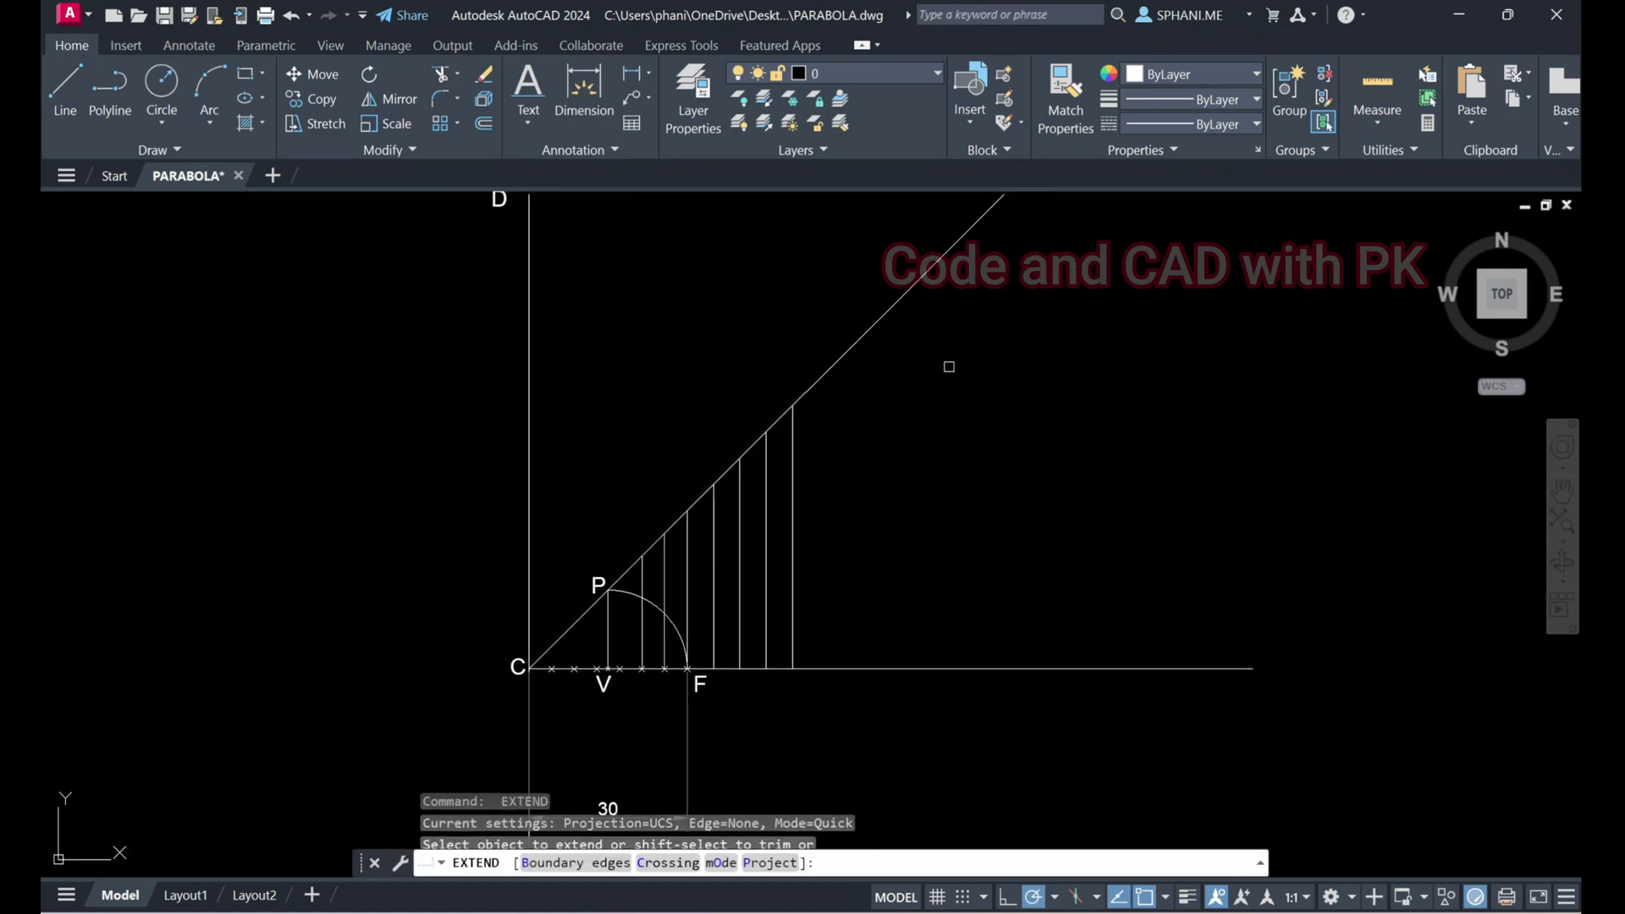
key("Escape")
Try a line from the axis beyond the offset lines up to the inclined line, and erase it
type("l")
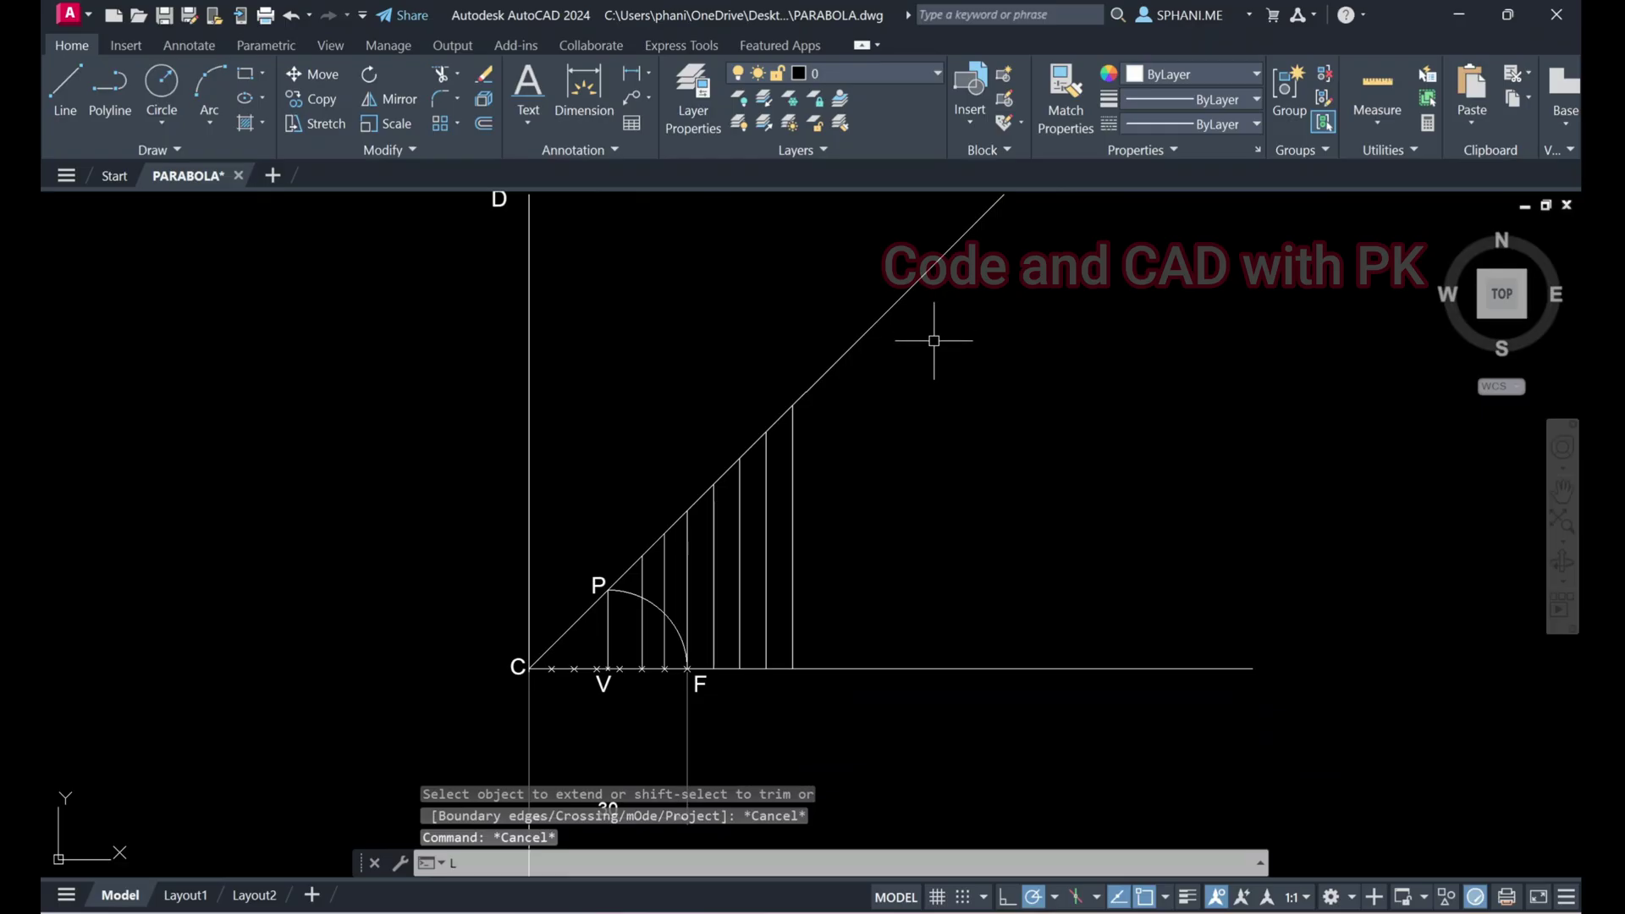
key("Return")
left_click(922, 668)
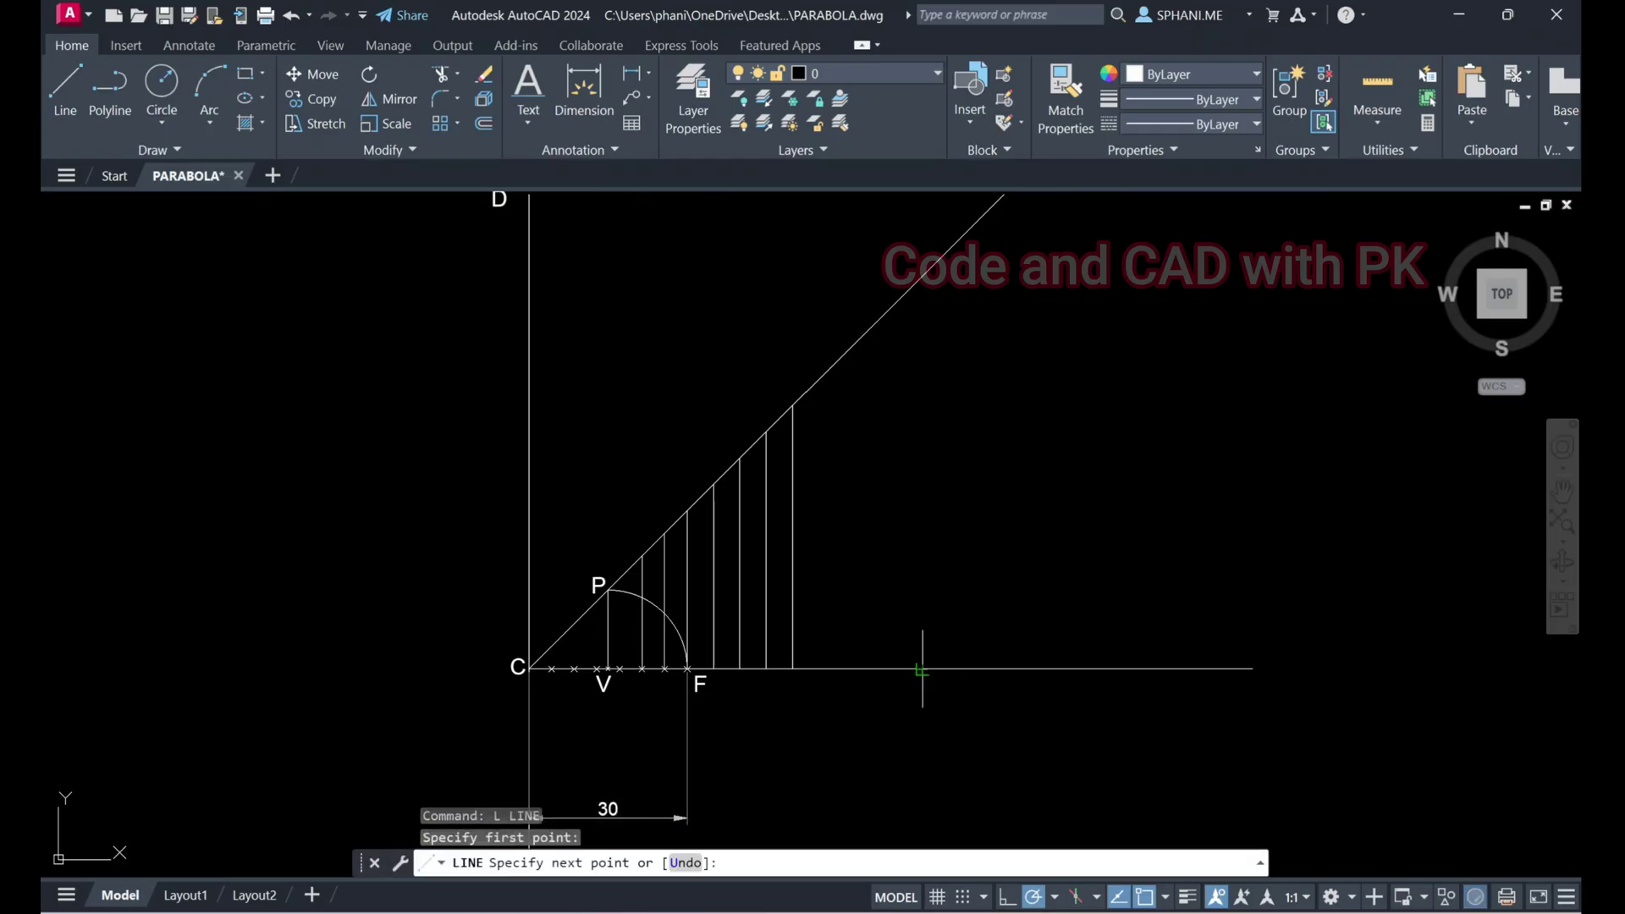
left_click(924, 274)
key("Escape")
left_click(958, 472)
left_click(883, 502)
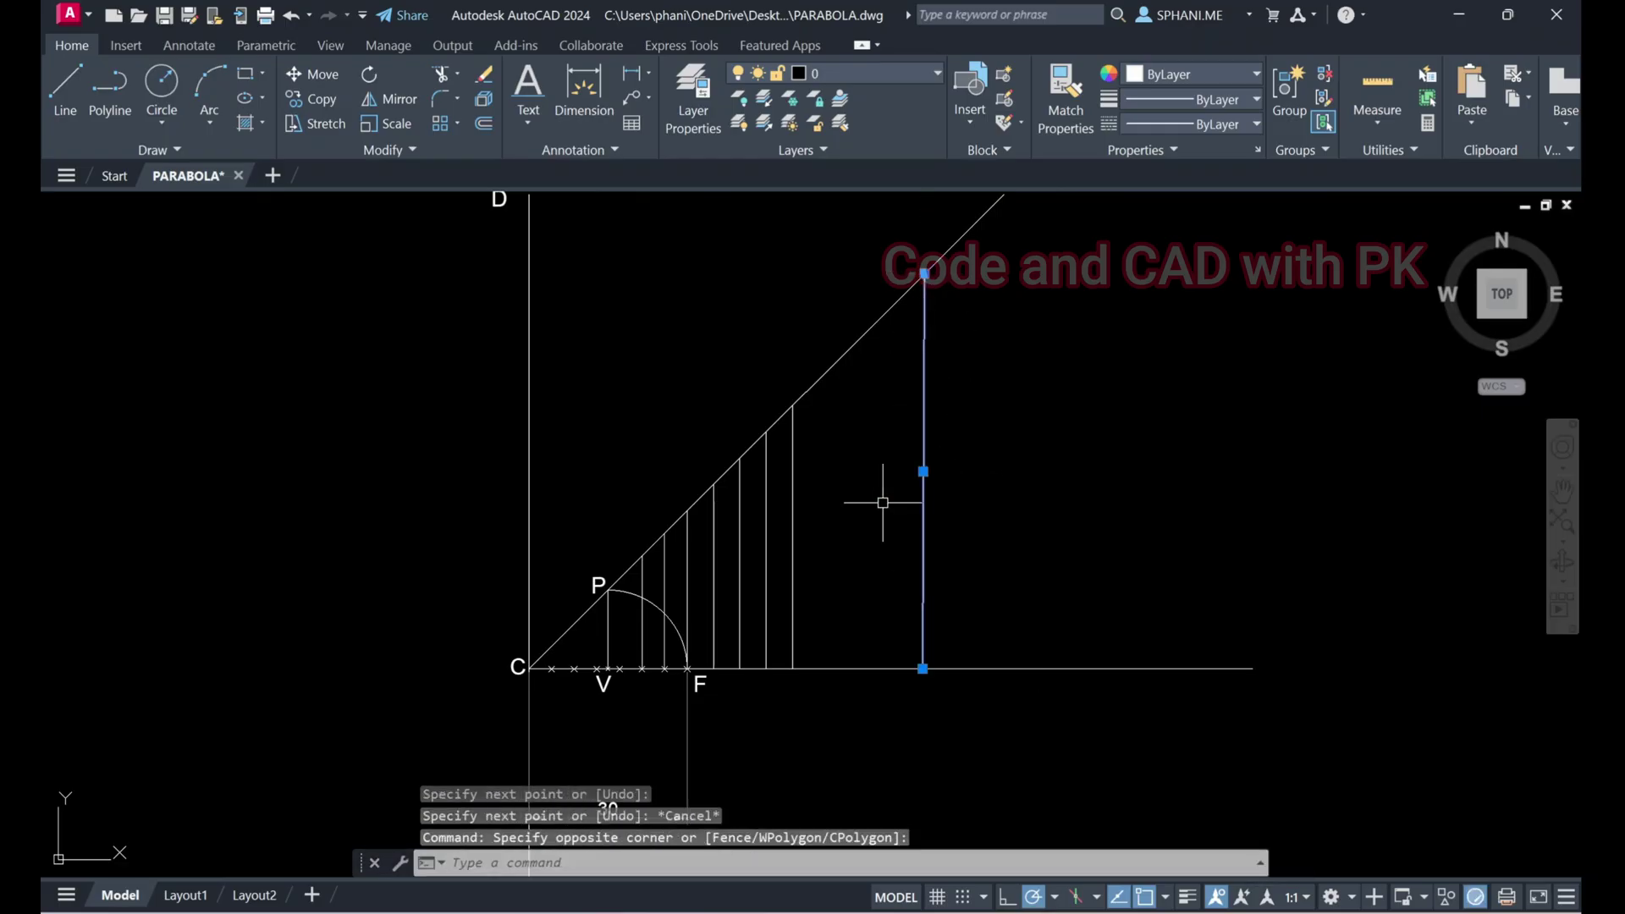
type("e")
key("Return")
Draw a vertical line from the axis, well beyond the offset lines, up past the inclined line
type("l")
key("Return")
left_click(940, 668)
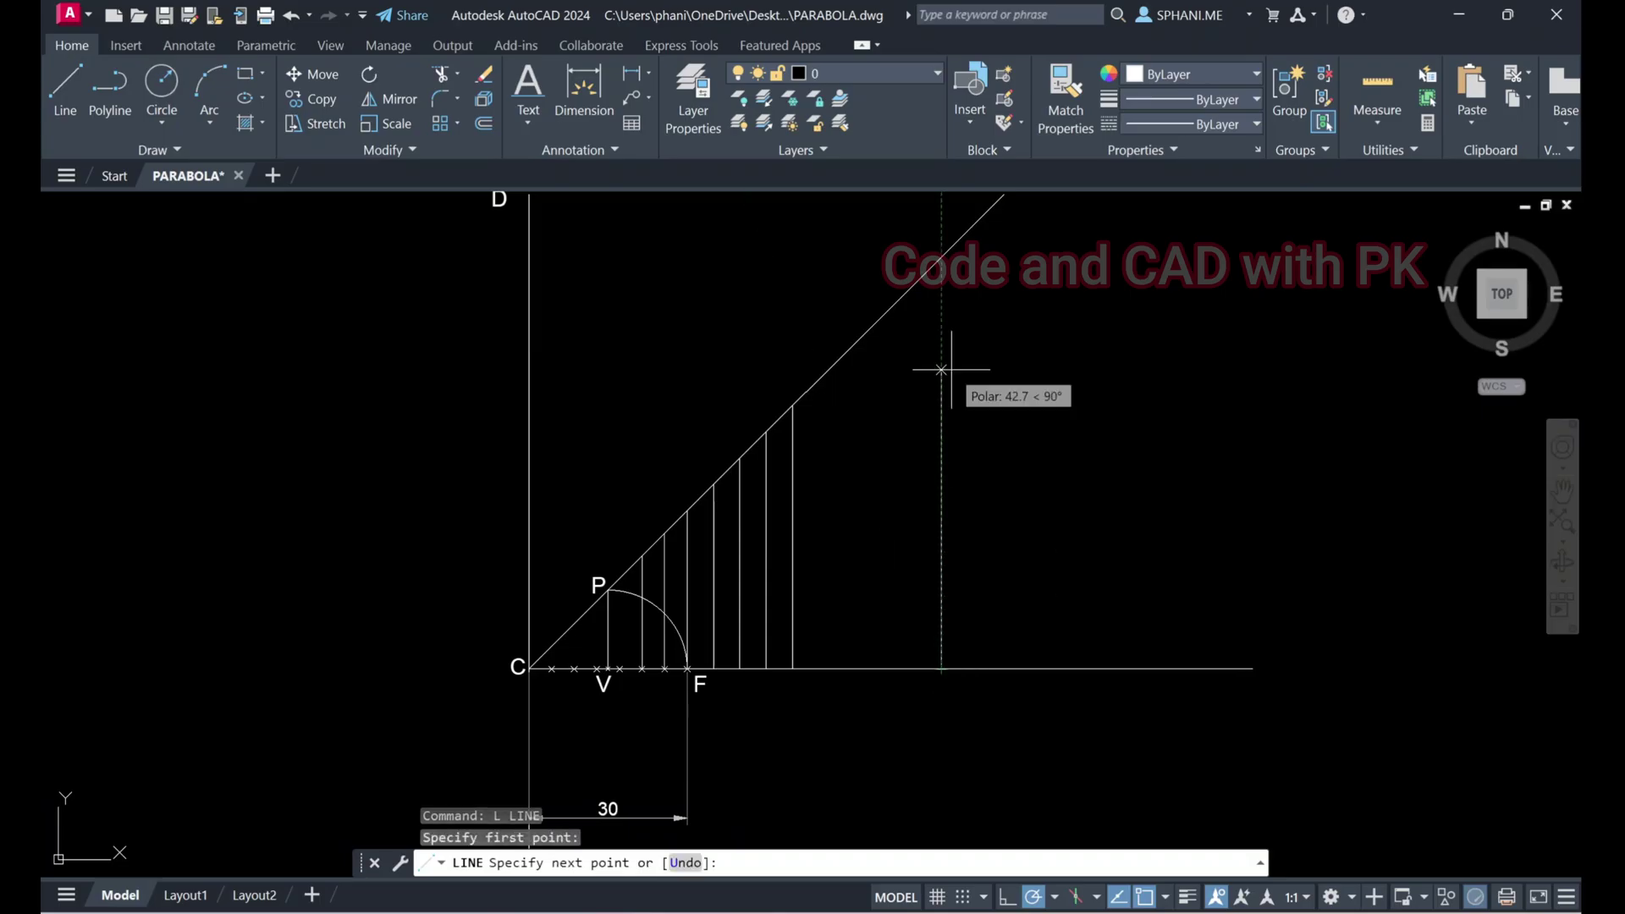
middle_click_drag(941, 222, 932, 371)
left_click(931, 355)
key("Escape")
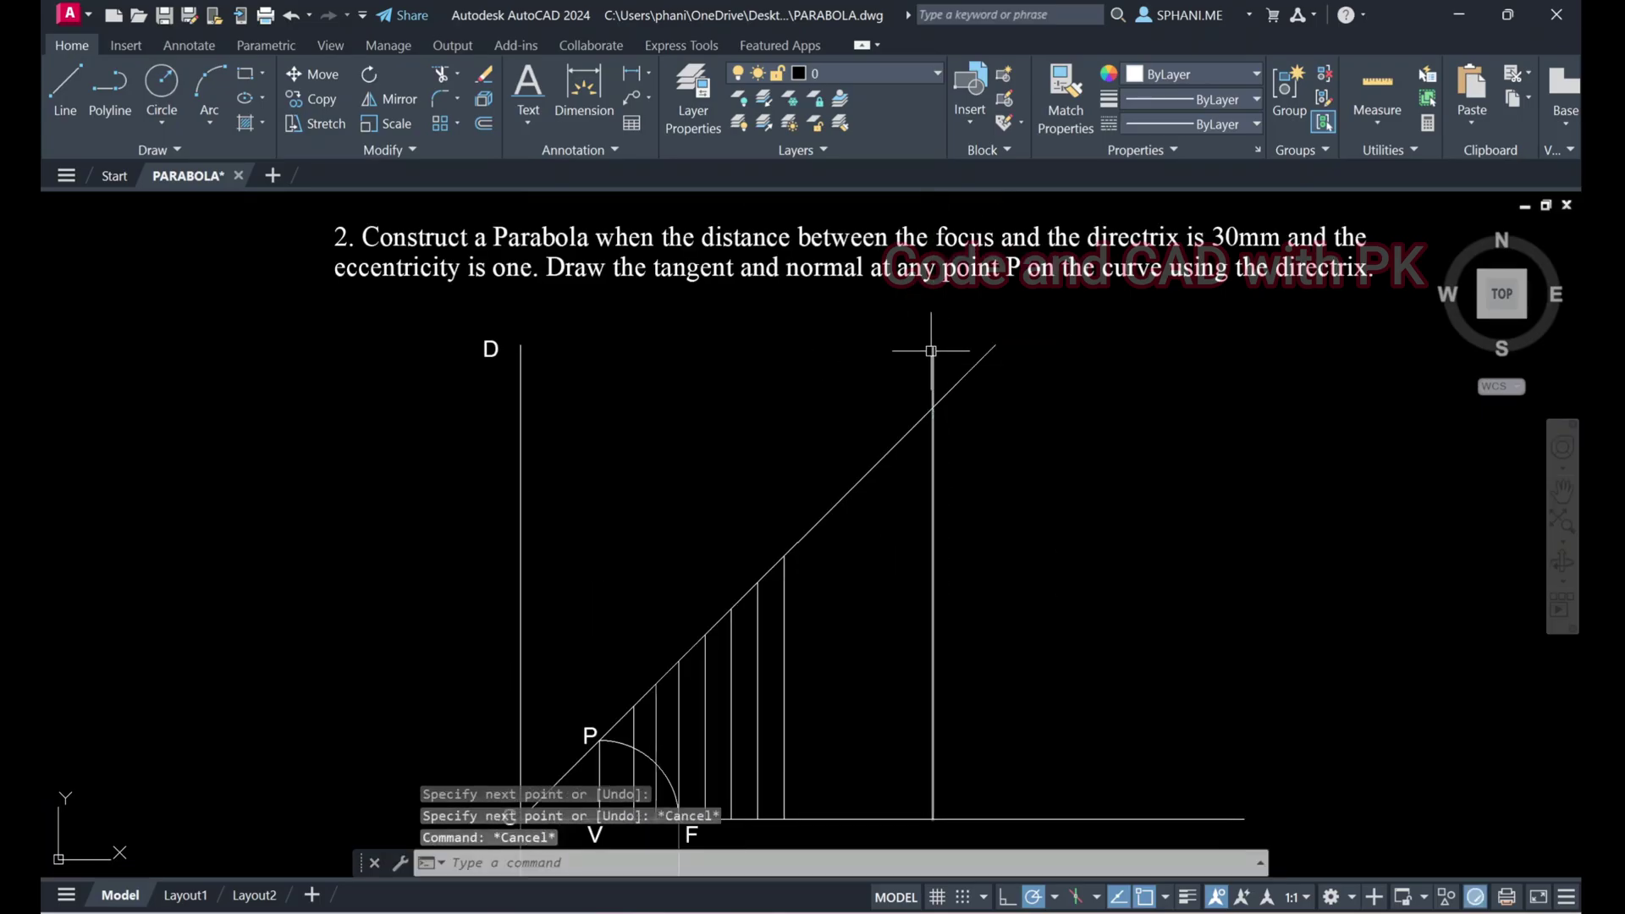
Trim the far vertical line where it extends above the inclined line
type("tr")
key("Return")
left_click(931, 350)
right_click(892, 375)
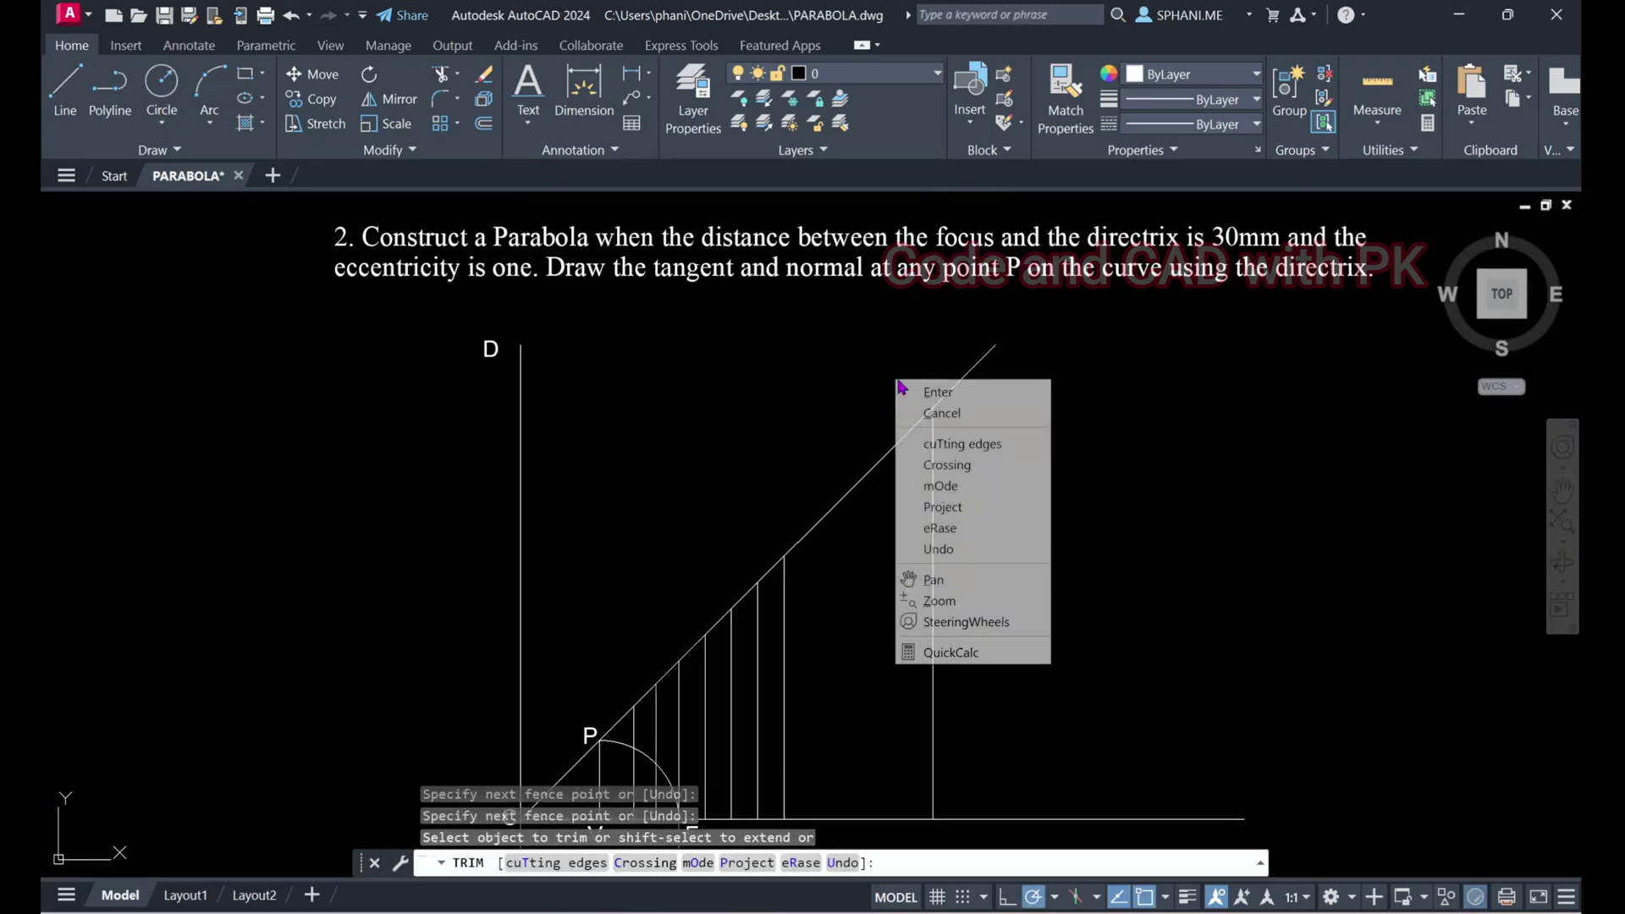
left_click(901, 378)
key("Escape")
Copy the V label beneath the two division lines before F, the four offset lines and the far vertical line
scroll(951, 514, "down", 5)
scroll(950, 522, "up", 5)
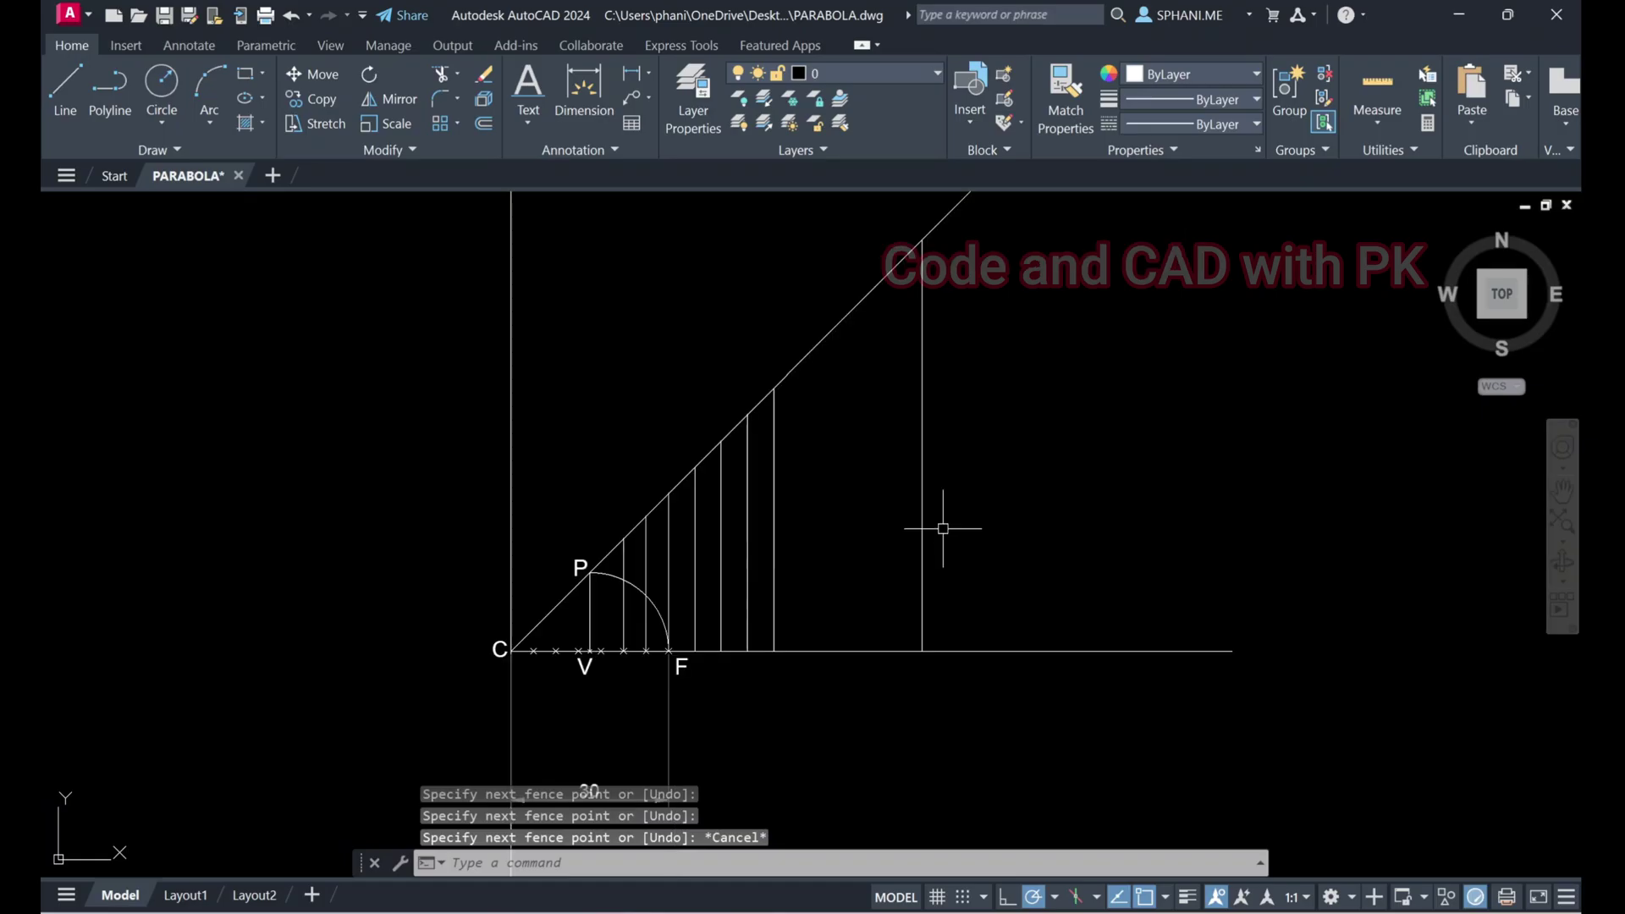
scroll(685, 534, "up", 2)
middle_click_drag(674, 508, 652, 542)
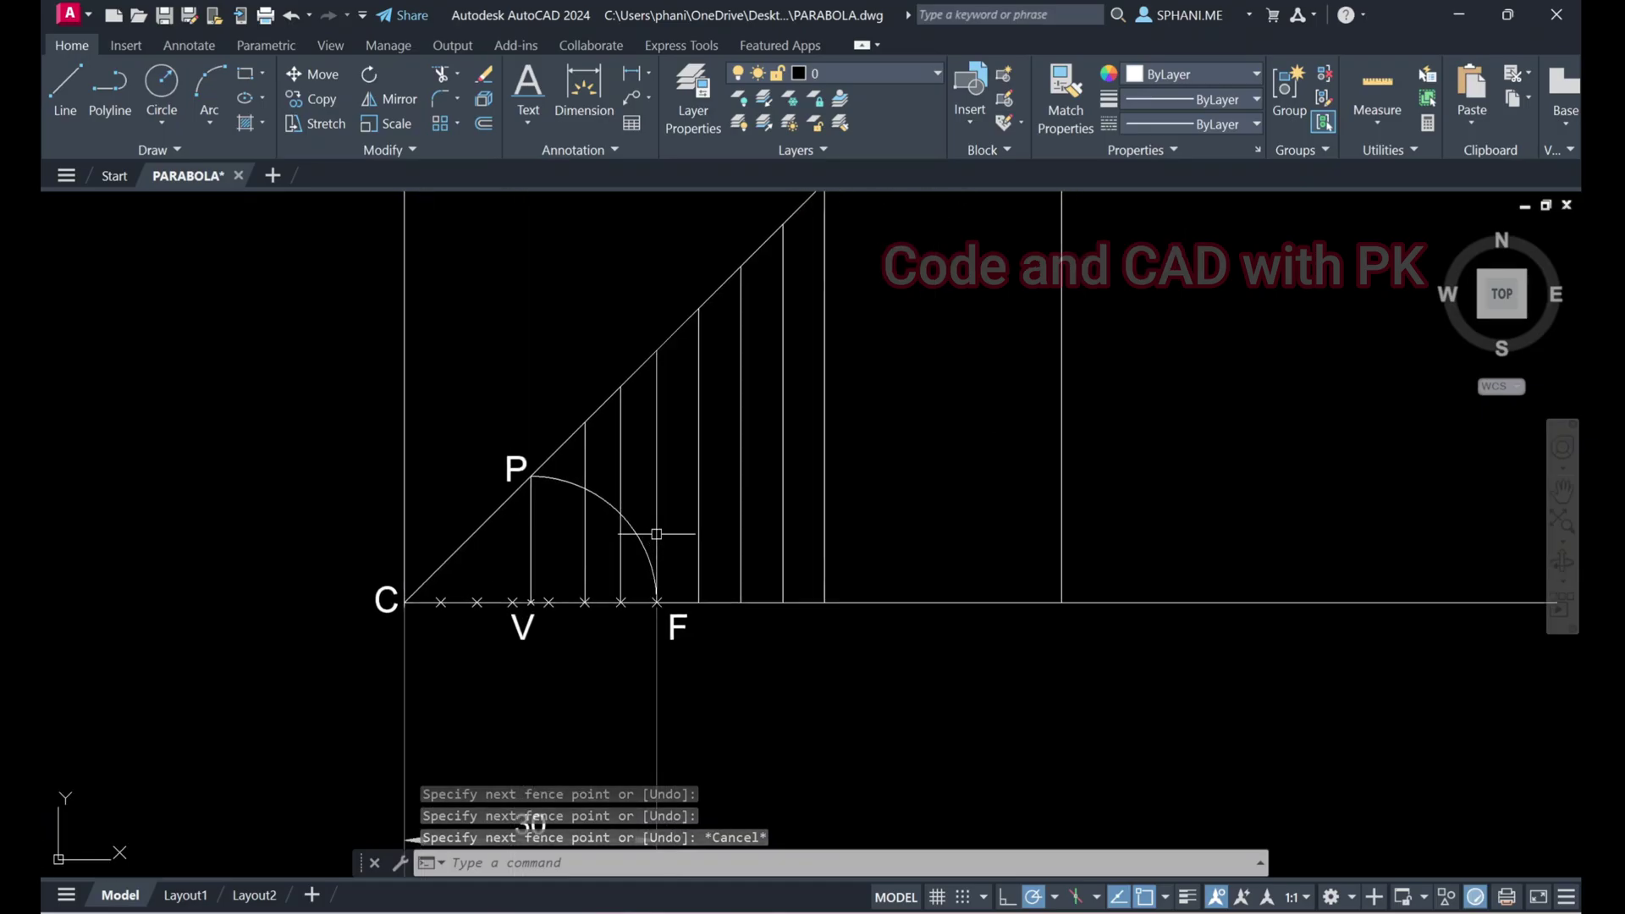
type("co")
key("Return")
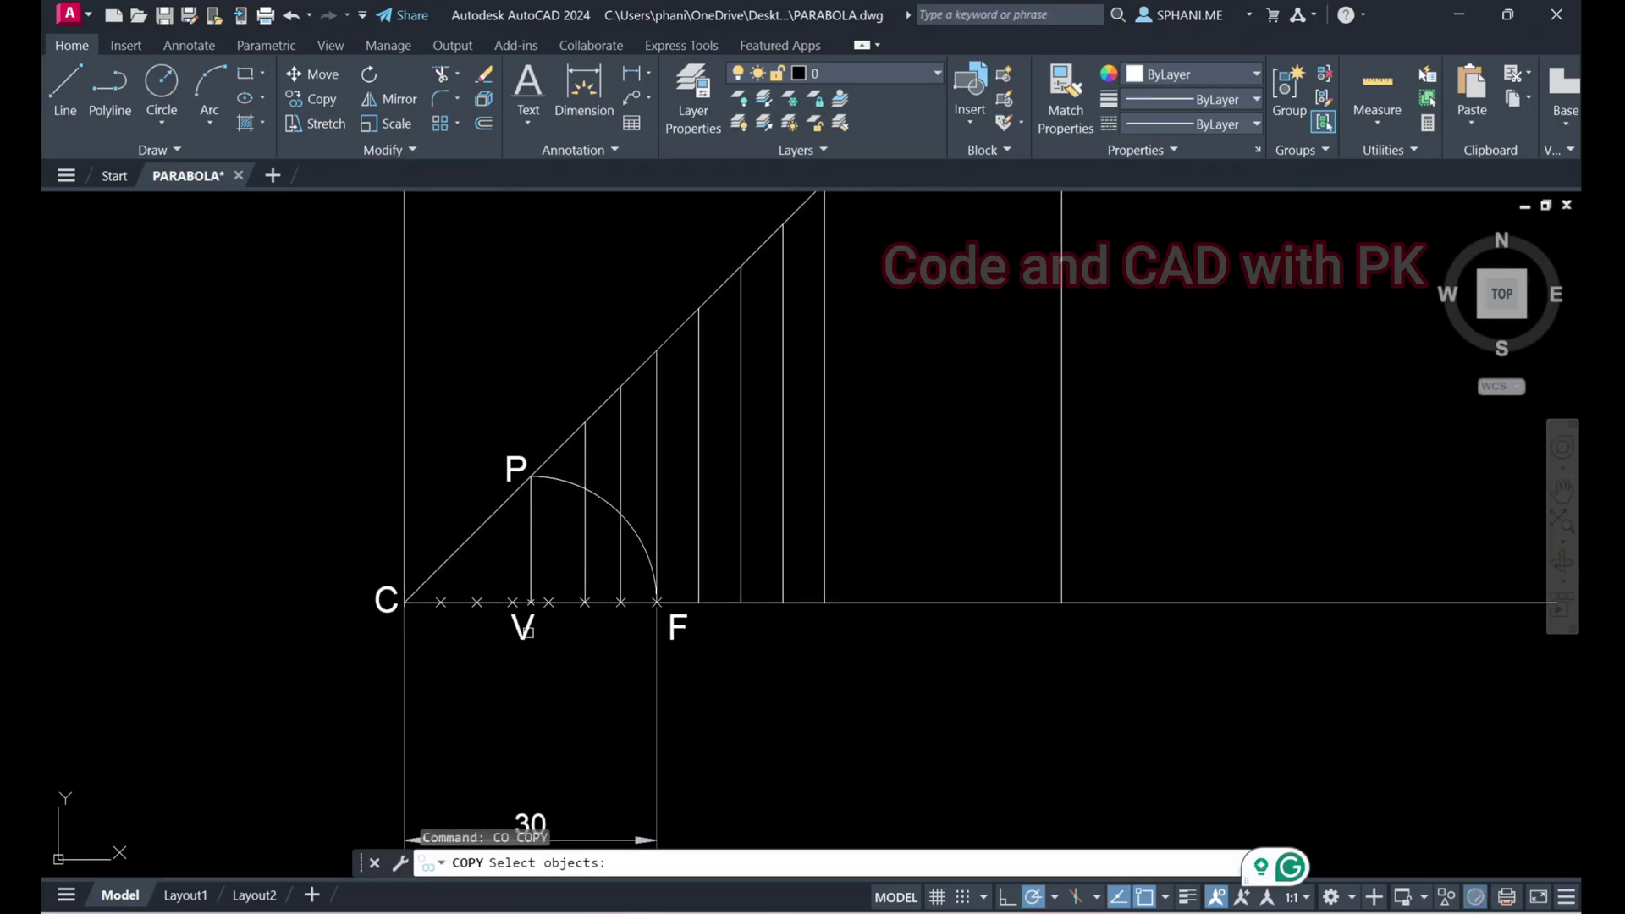
left_click(522, 627)
key("Return")
left_click(919, 758)
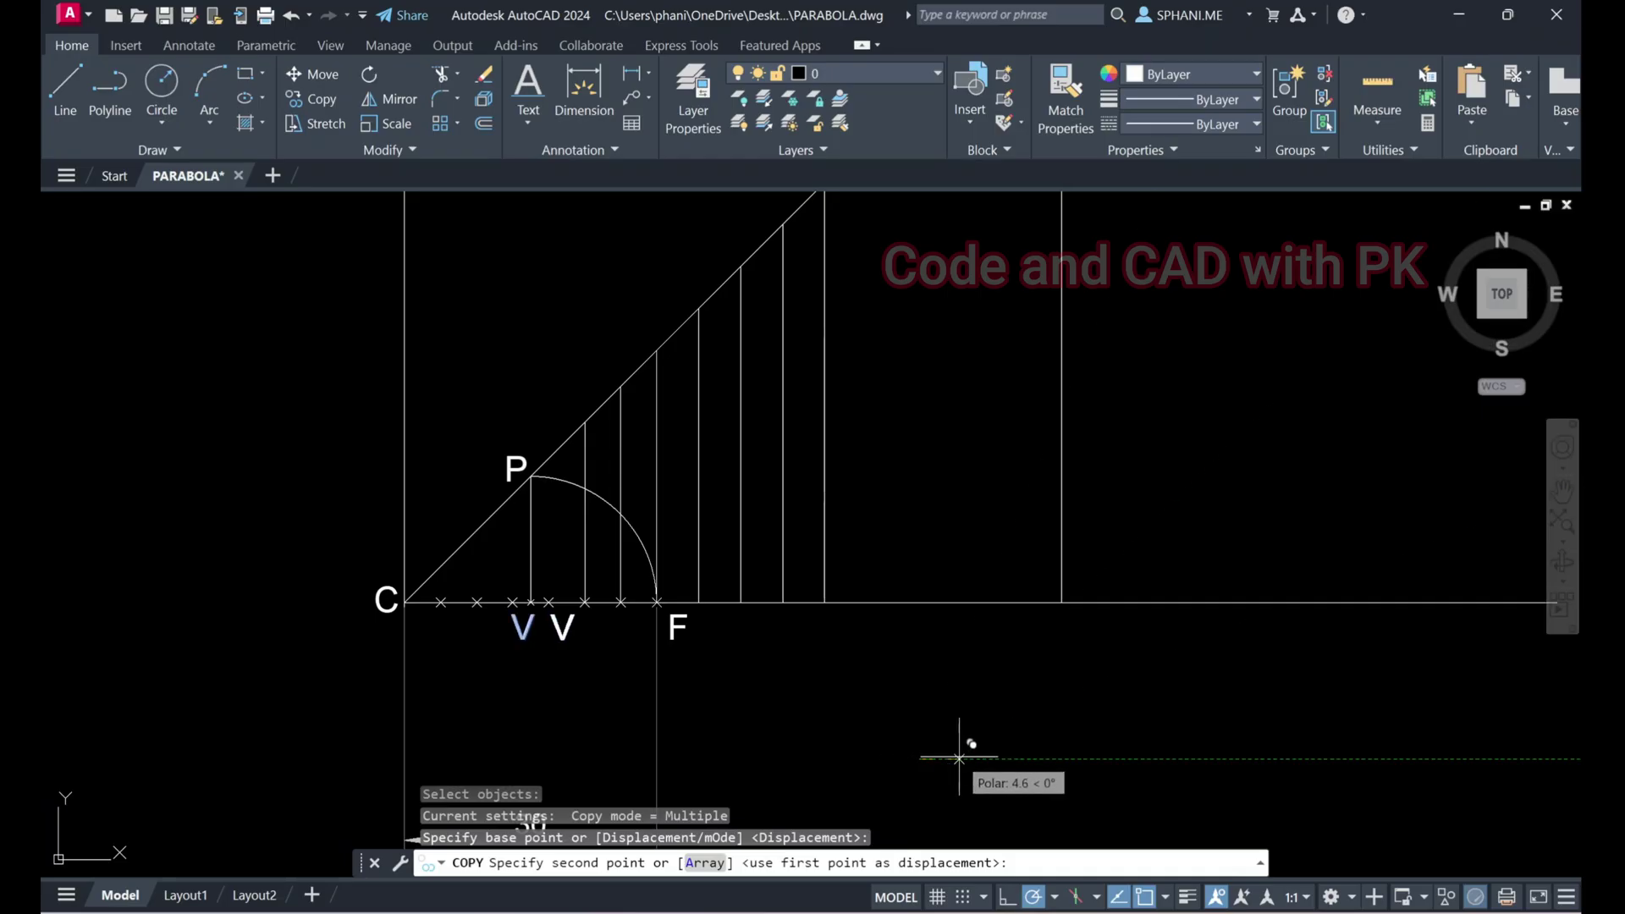
left_click(976, 758)
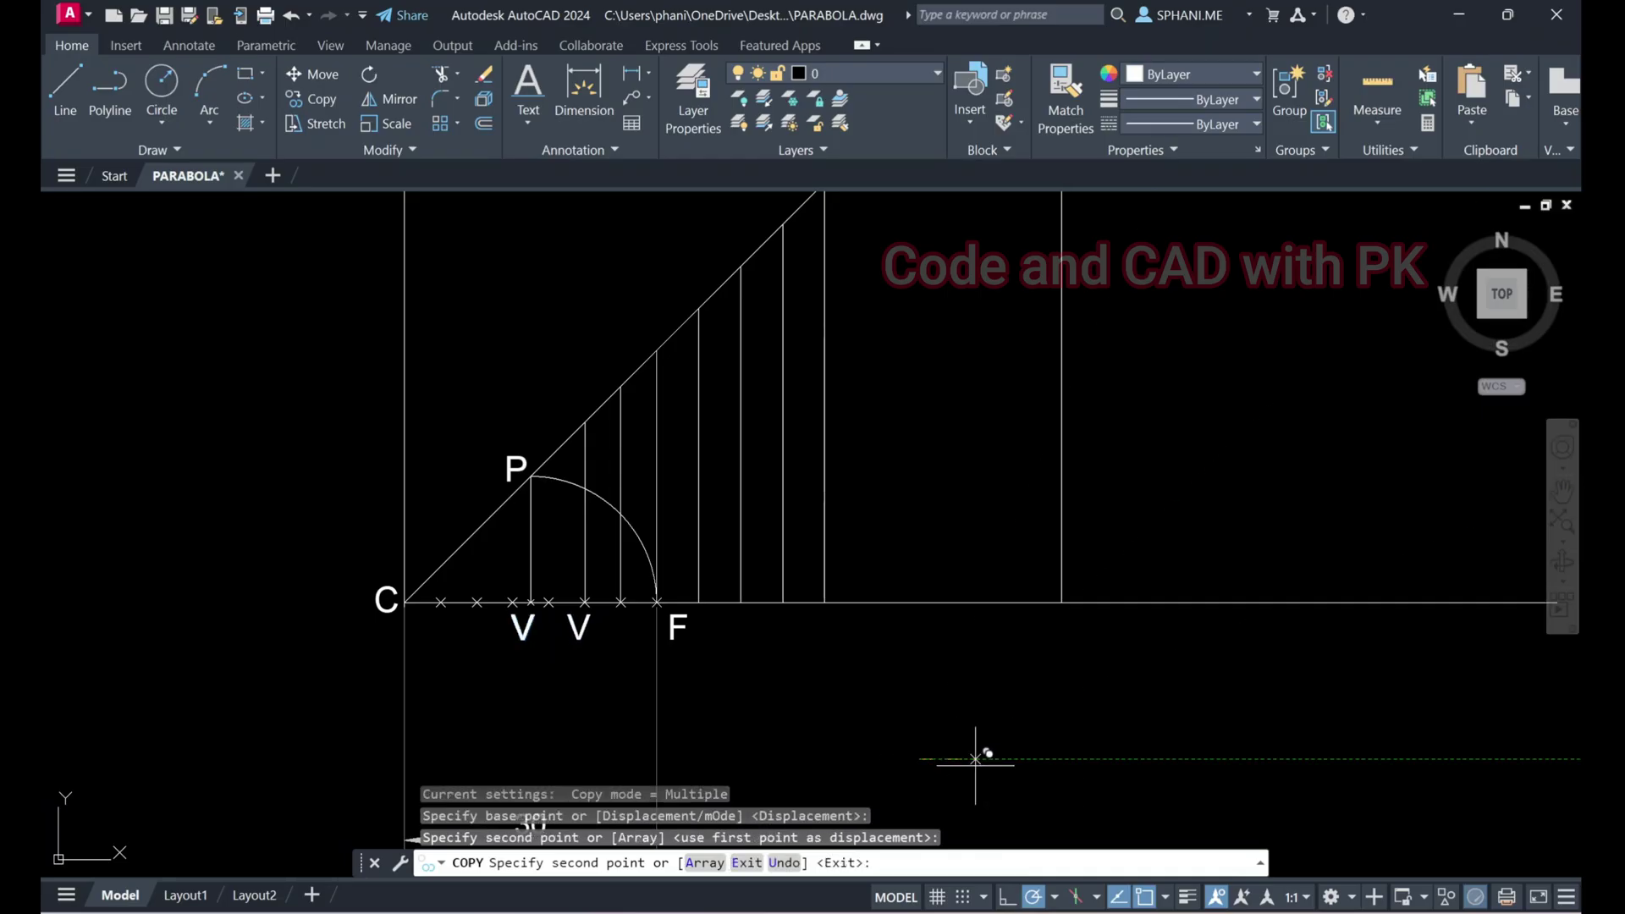
left_click(1024, 758)
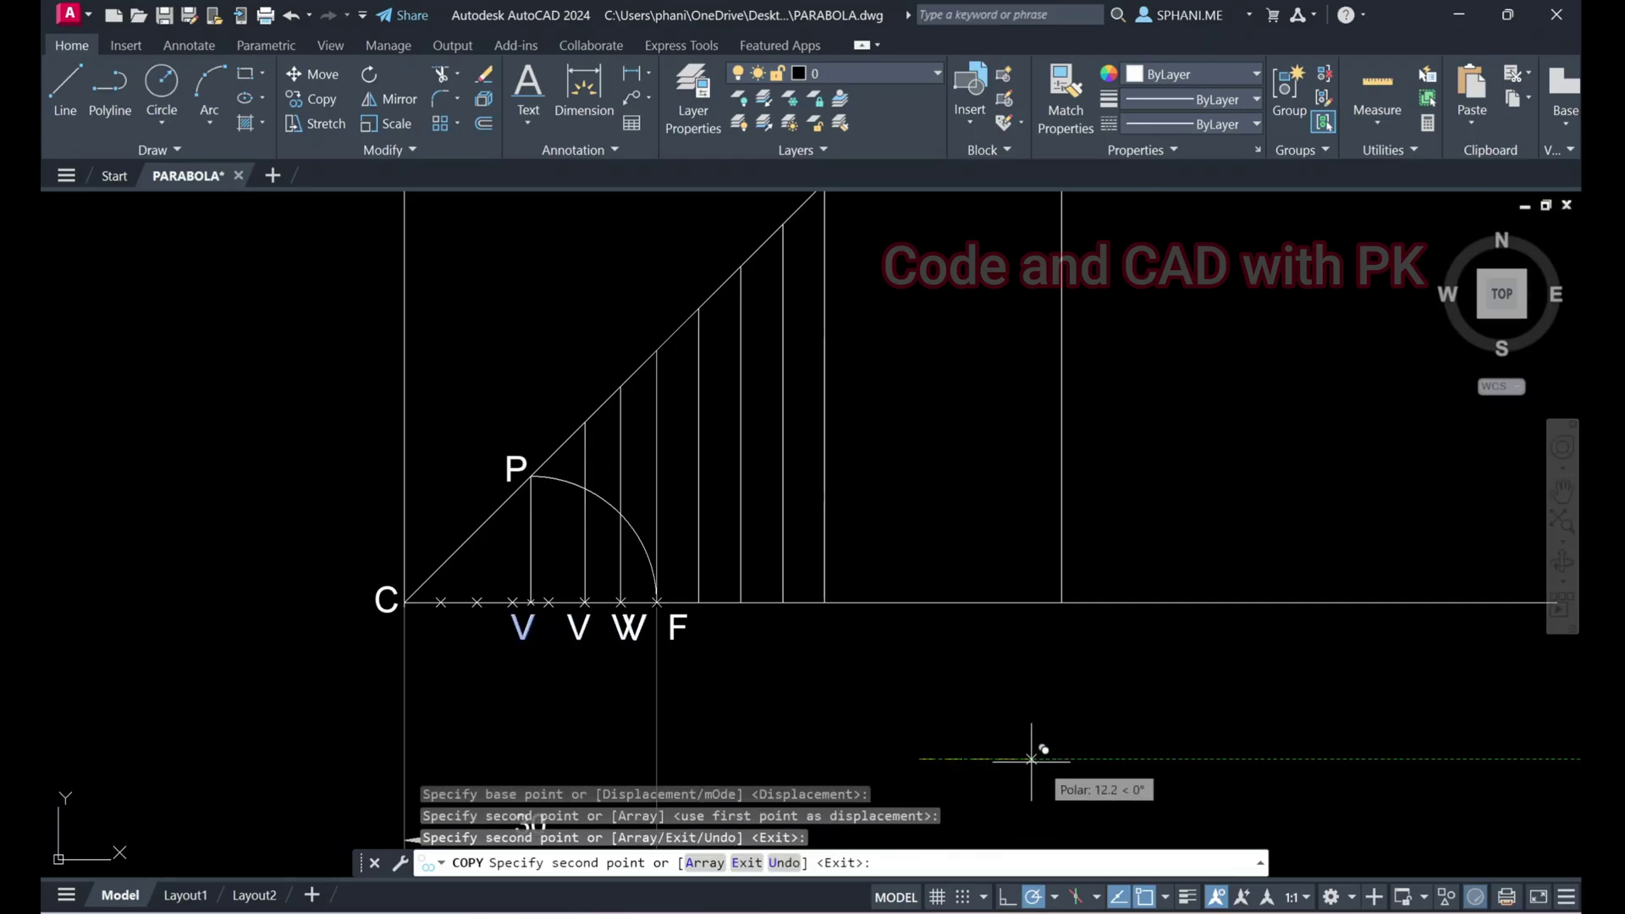
left_click(1100, 759)
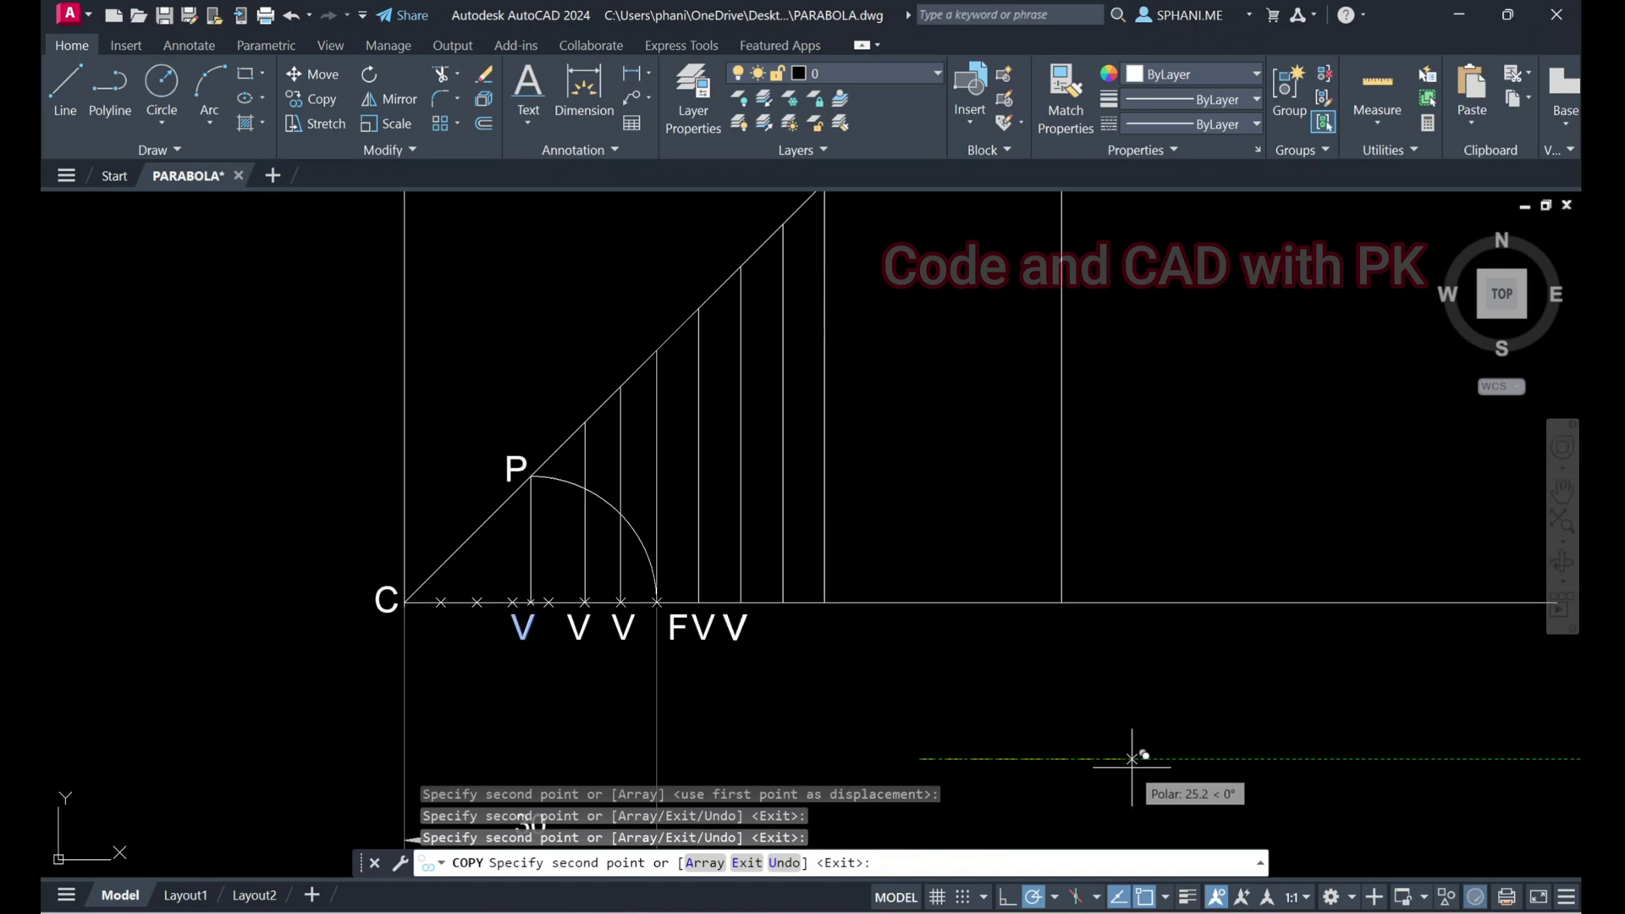
left_click(1131, 758)
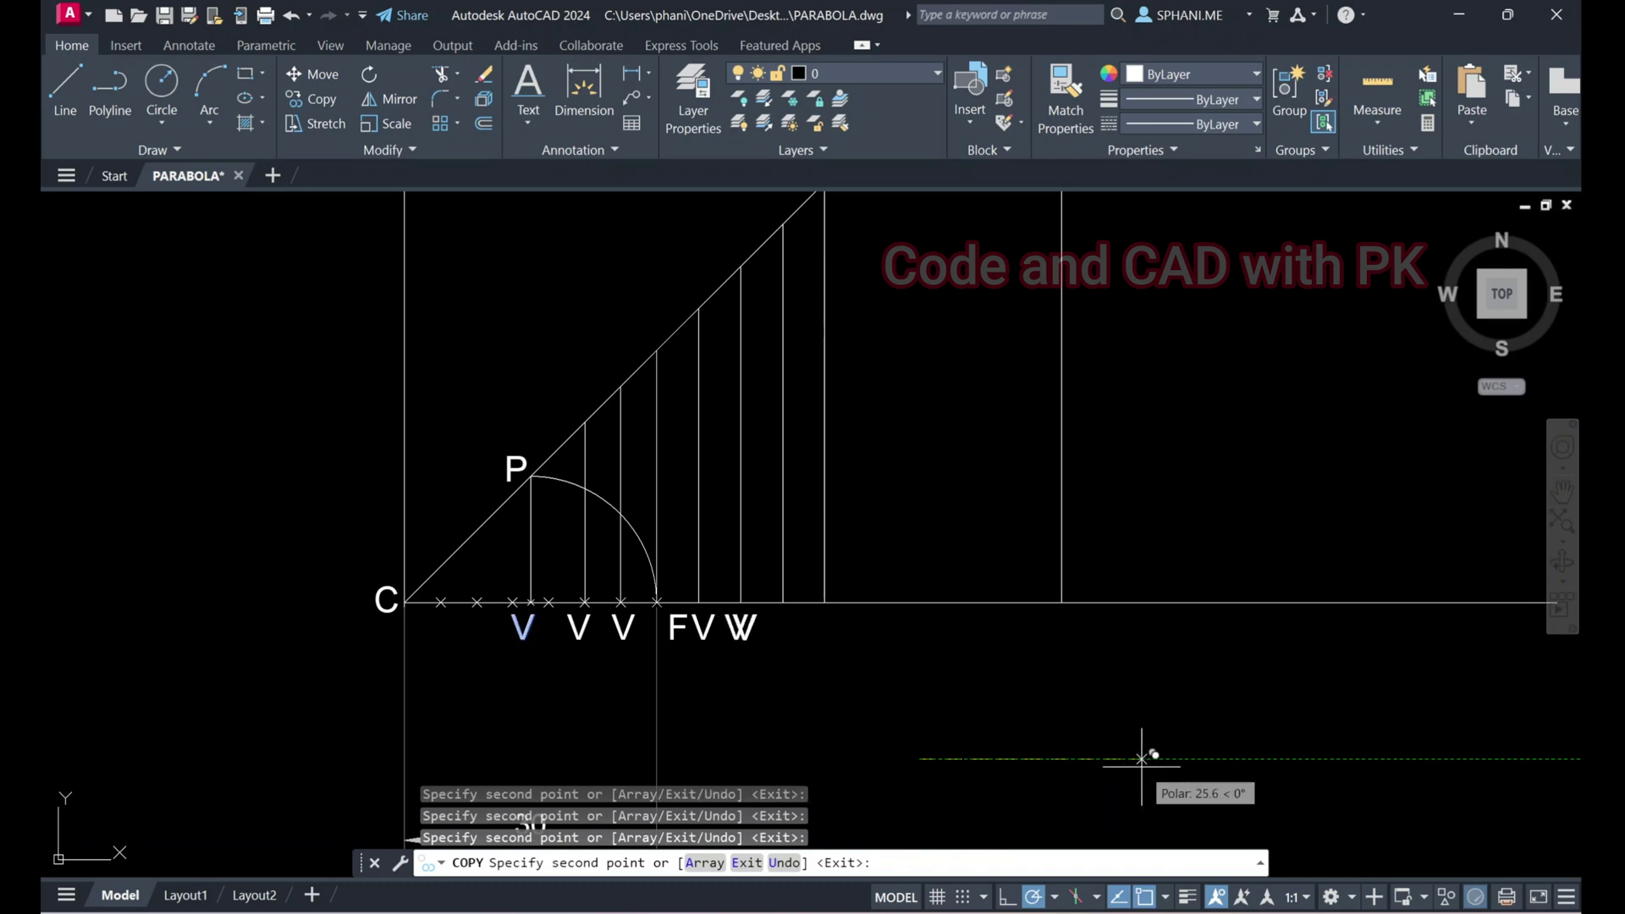
left_click(1222, 758)
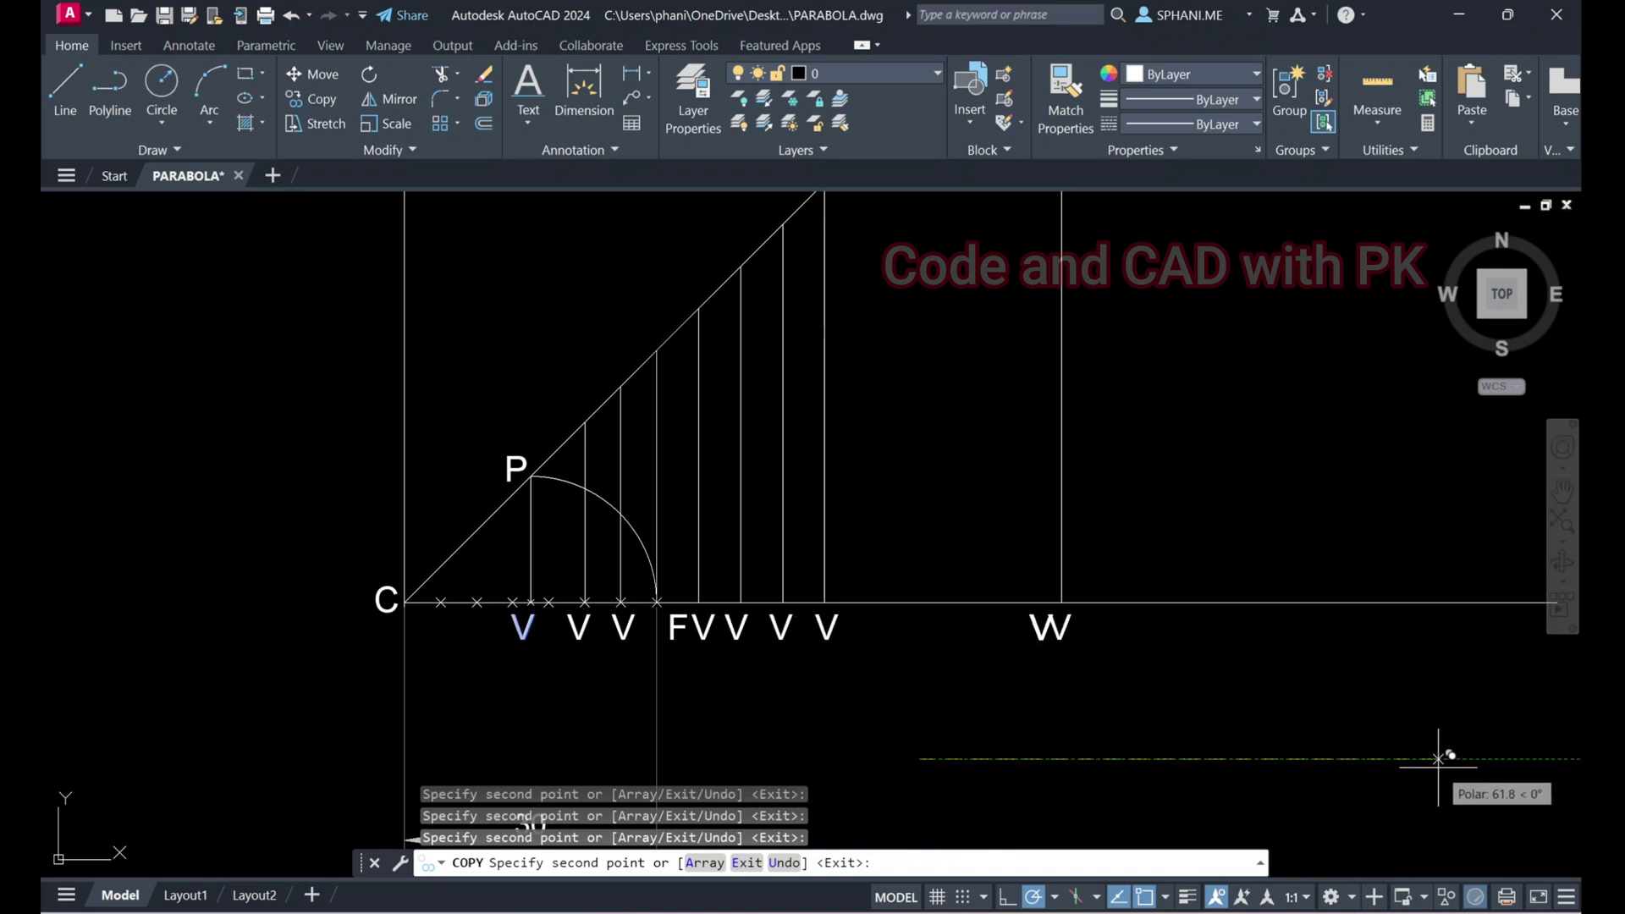
key("Escape")
Change the first four copied V labels, in order away from V, to 1, 2, 3 and 4
type("ED")
key("Return")
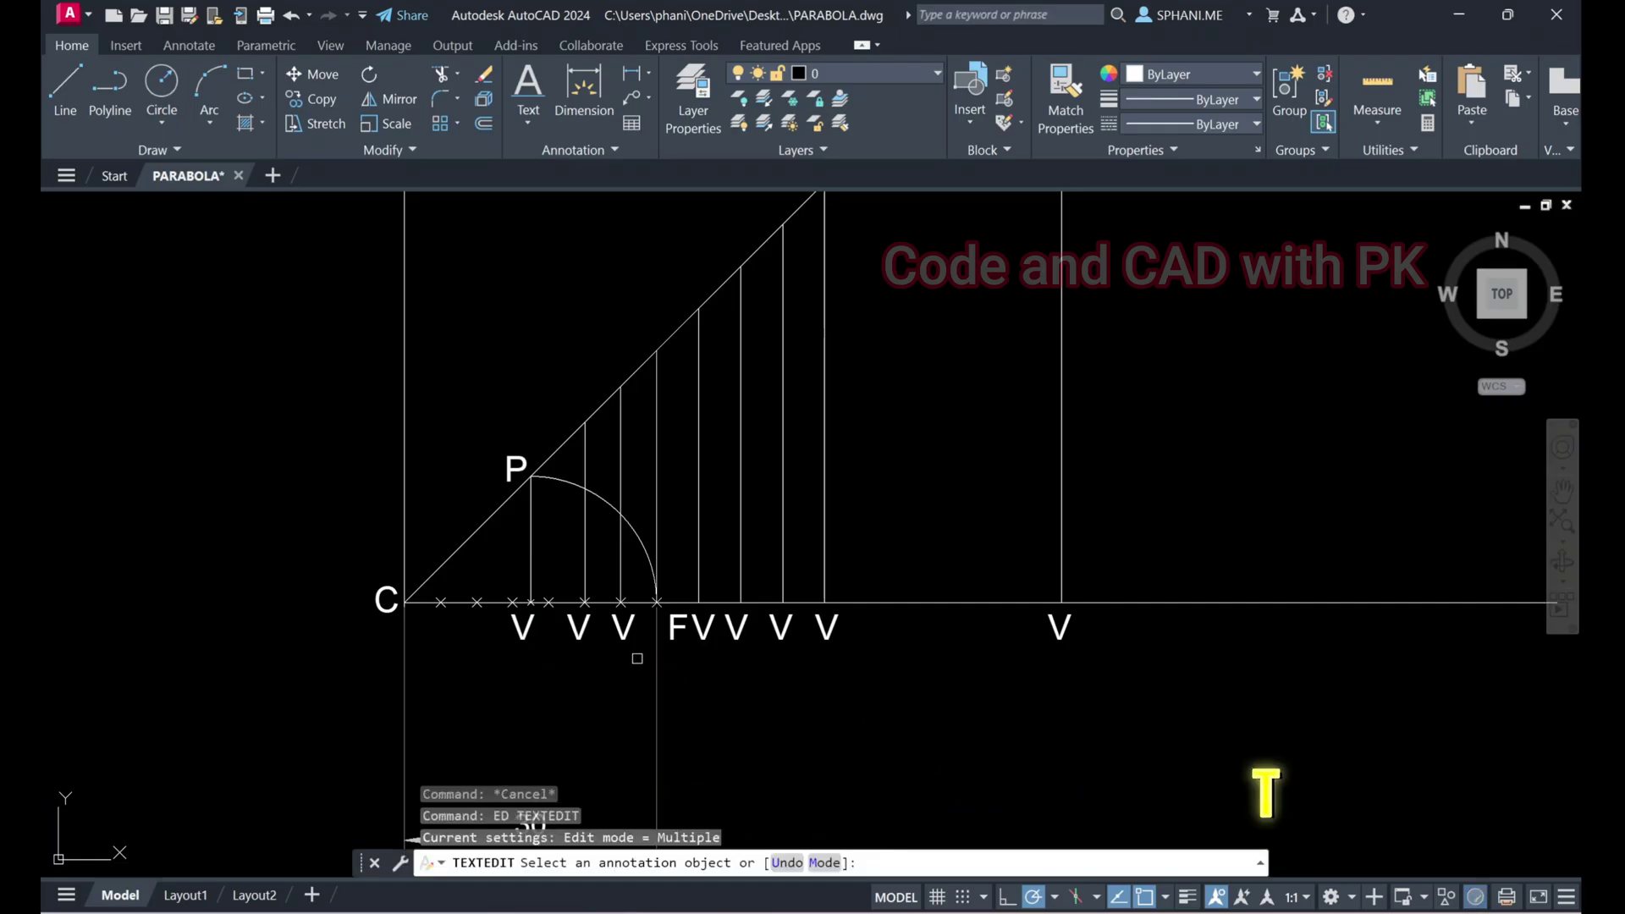
left_click(578, 627)
type("1")
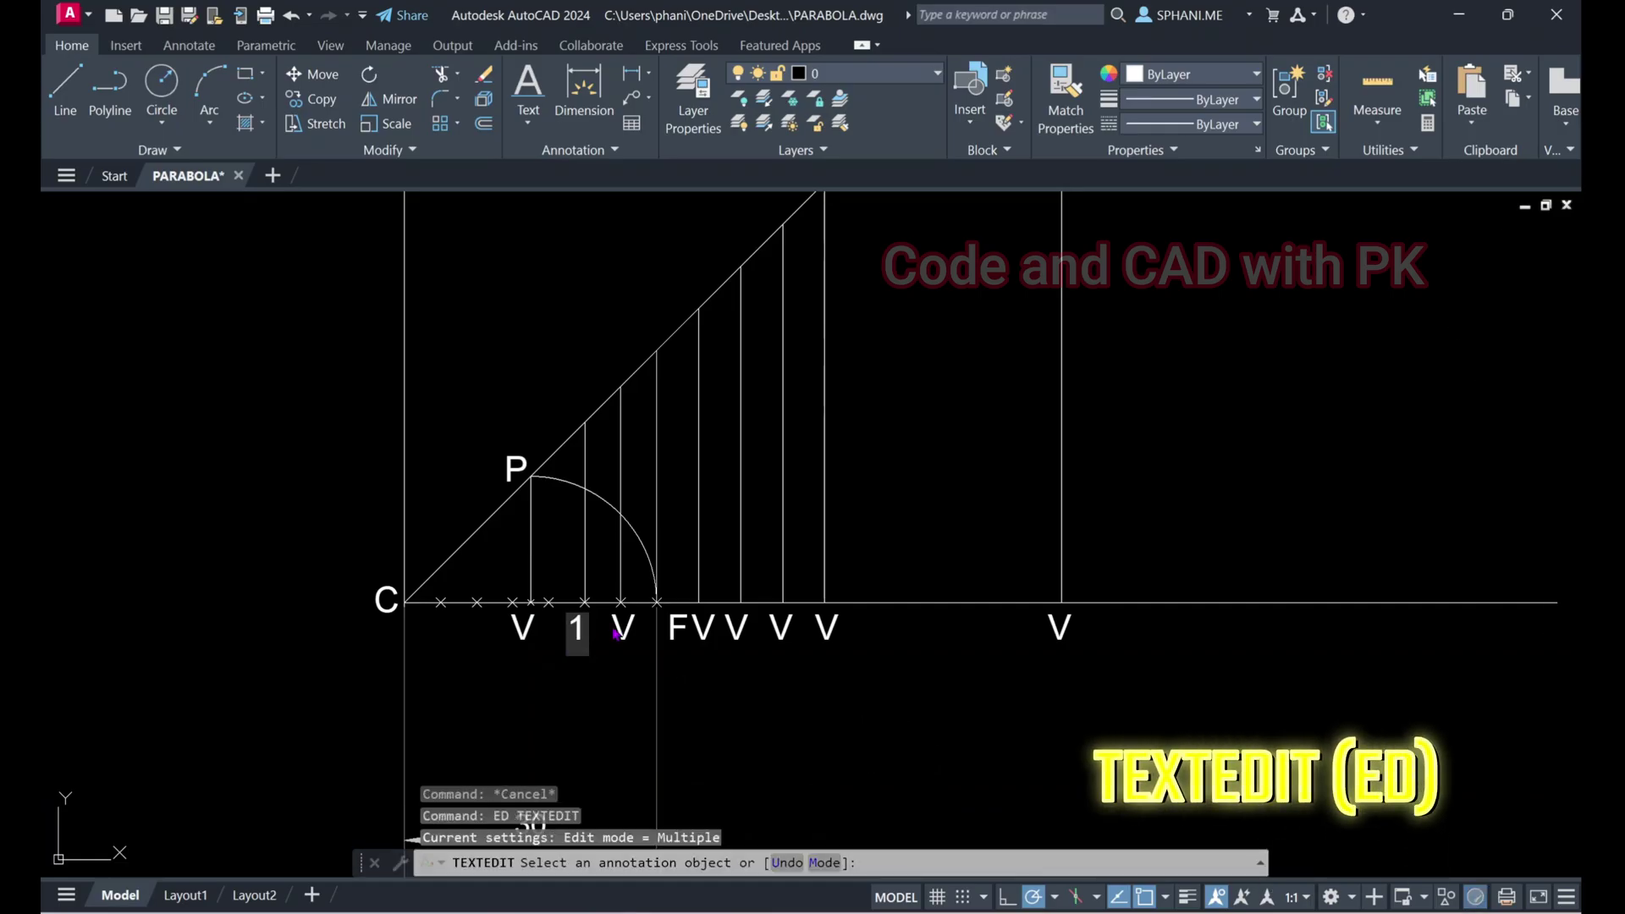
key("Return")
left_click(623, 627)
type("2")
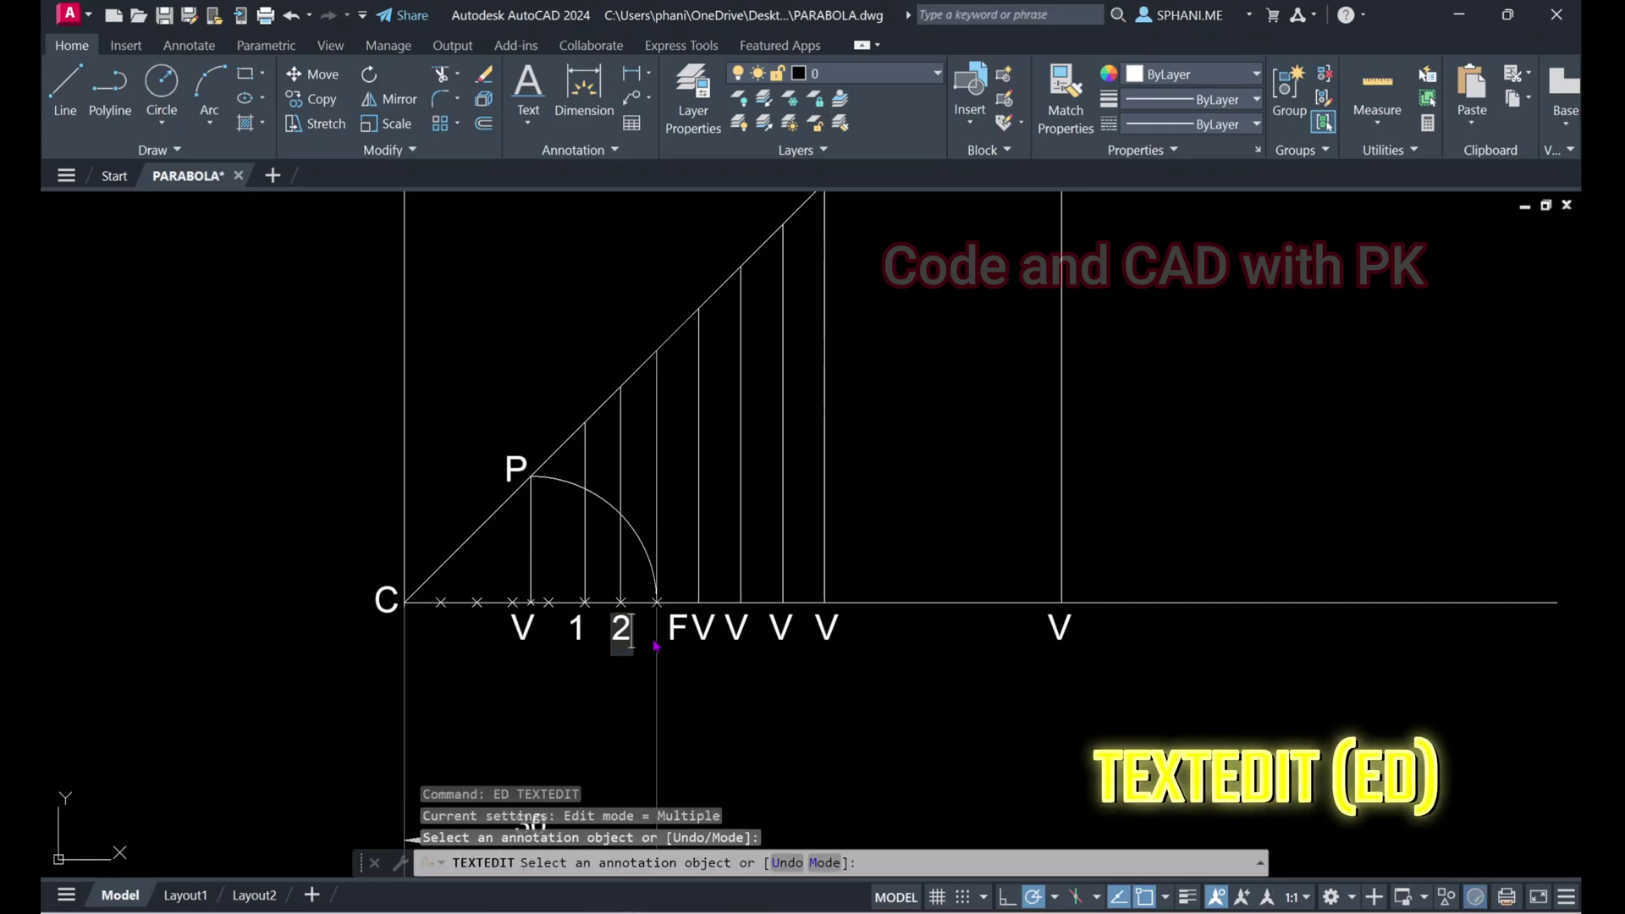
key("Return")
left_click(701, 627)
type("3")
key("Return")
left_click(735, 627)
type("4")
key("Return")
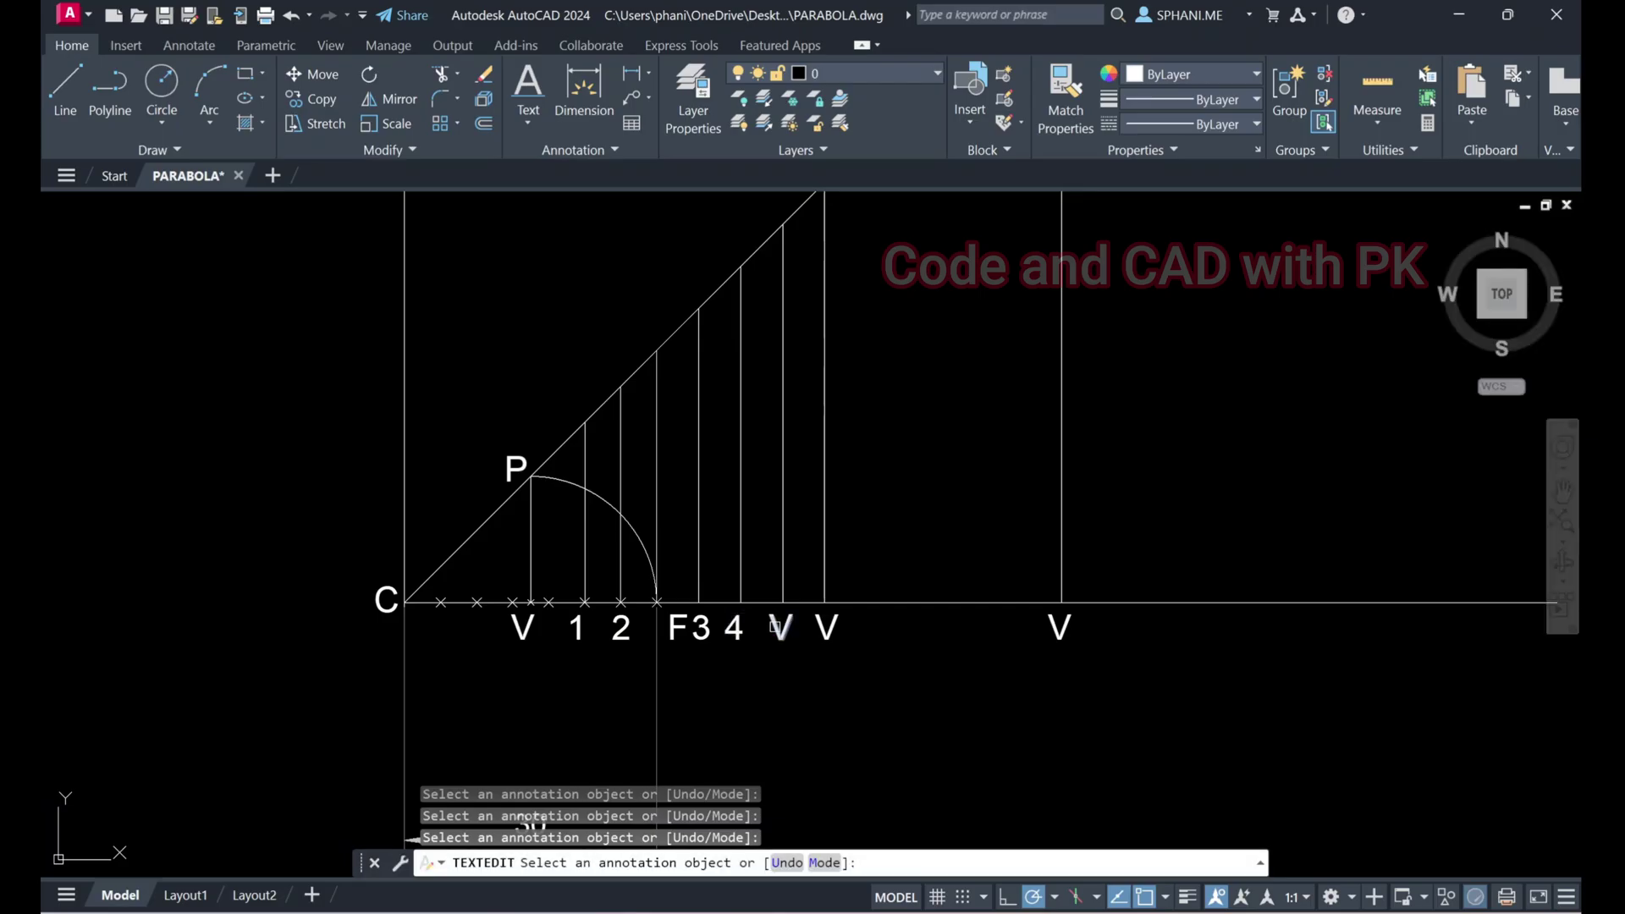
Change the remaining three copied V labels to 5, 6 and 7, with 7 at the far vertical line
left_click(774, 625)
type("5")
key("Return")
left_click(814, 633)
type("6")
key("Return")
key("Escape")
key("Return")
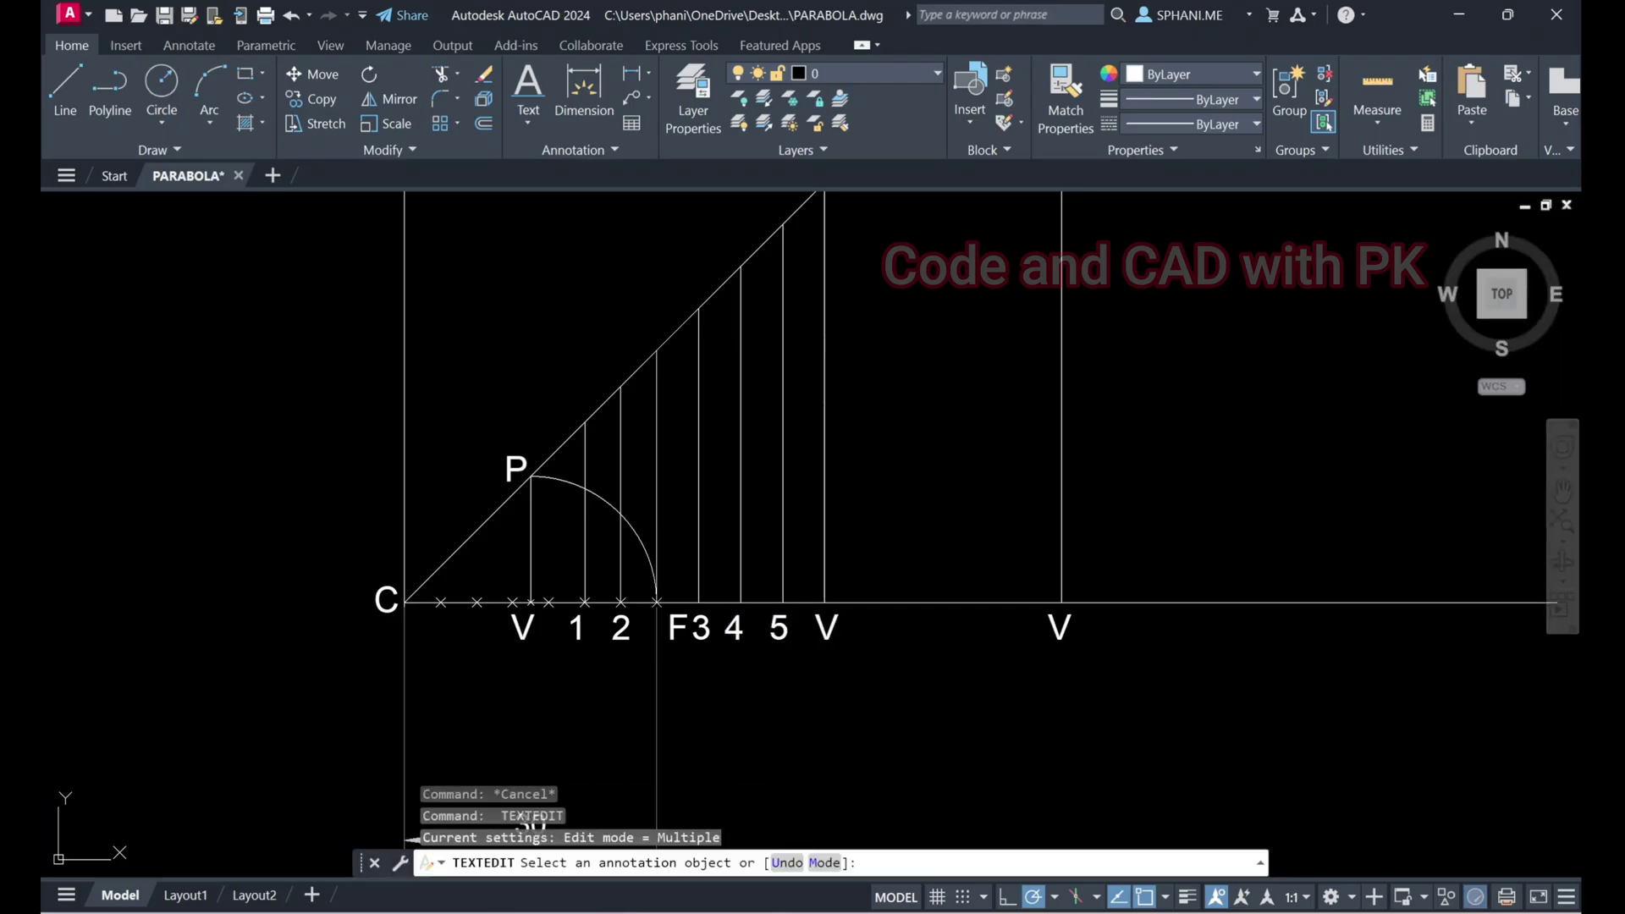
left_click(1061, 635)
type("7")
key("Return")
Move the F label away from the 3 so it sits directly beneath the focus point
scroll(762, 624, "up", 5)
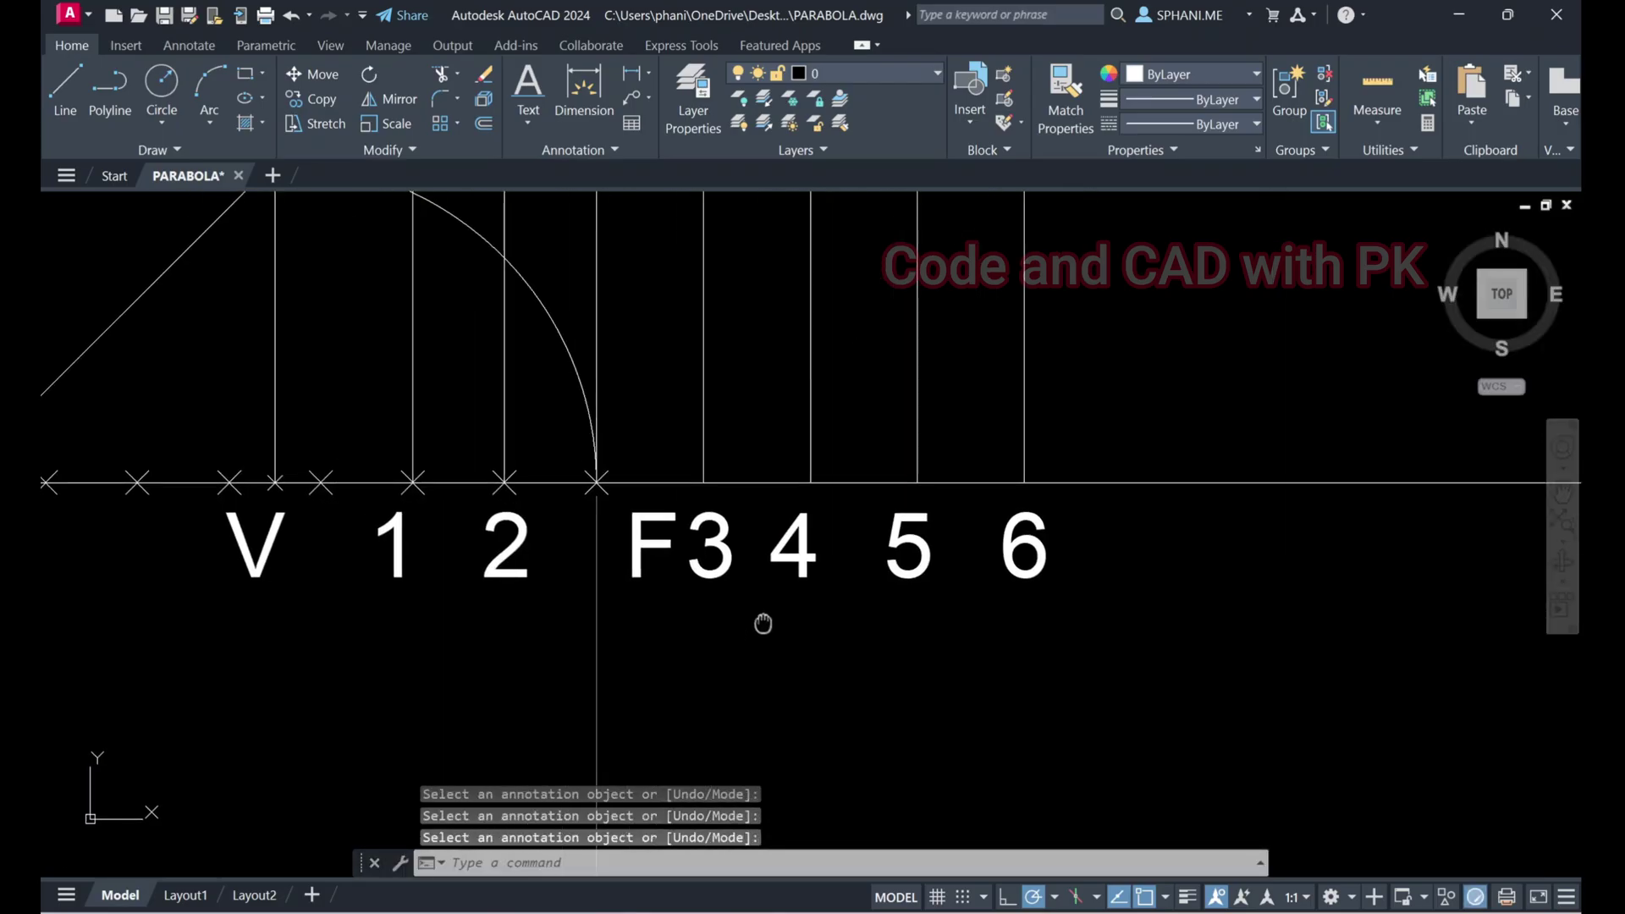
type("m")
key("Return")
left_click(652, 546)
left_click(725, 664)
left_click(711, 658)
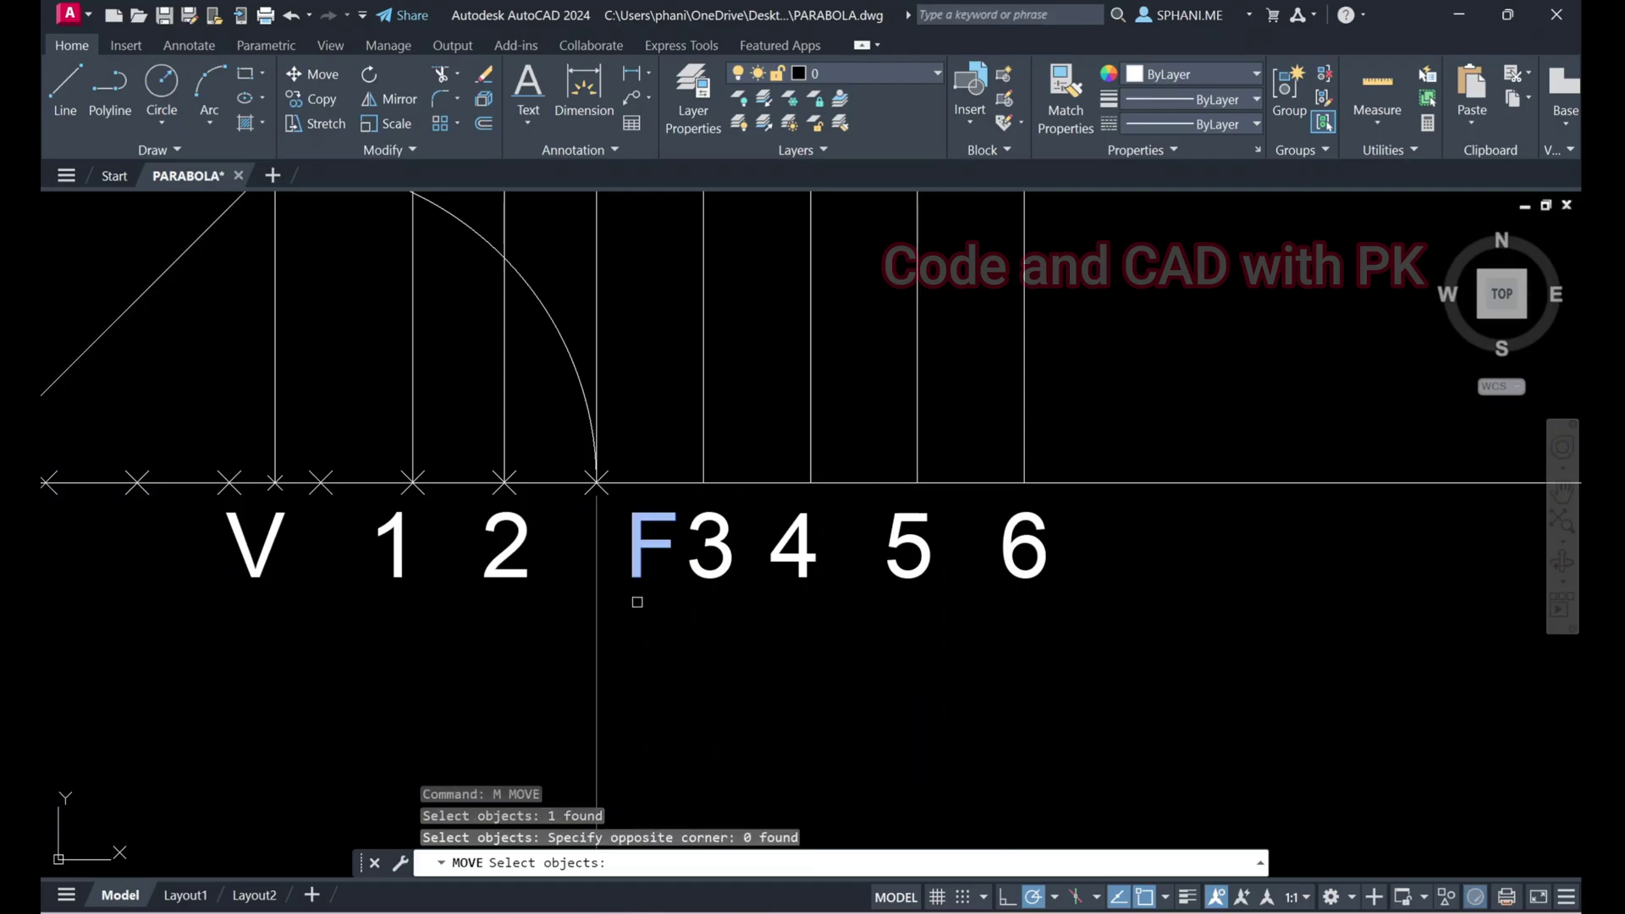
key("Return")
left_click(668, 664)
left_click(638, 663)
scroll(724, 659, "down", 4)
scroll(868, 666, "down", 2)
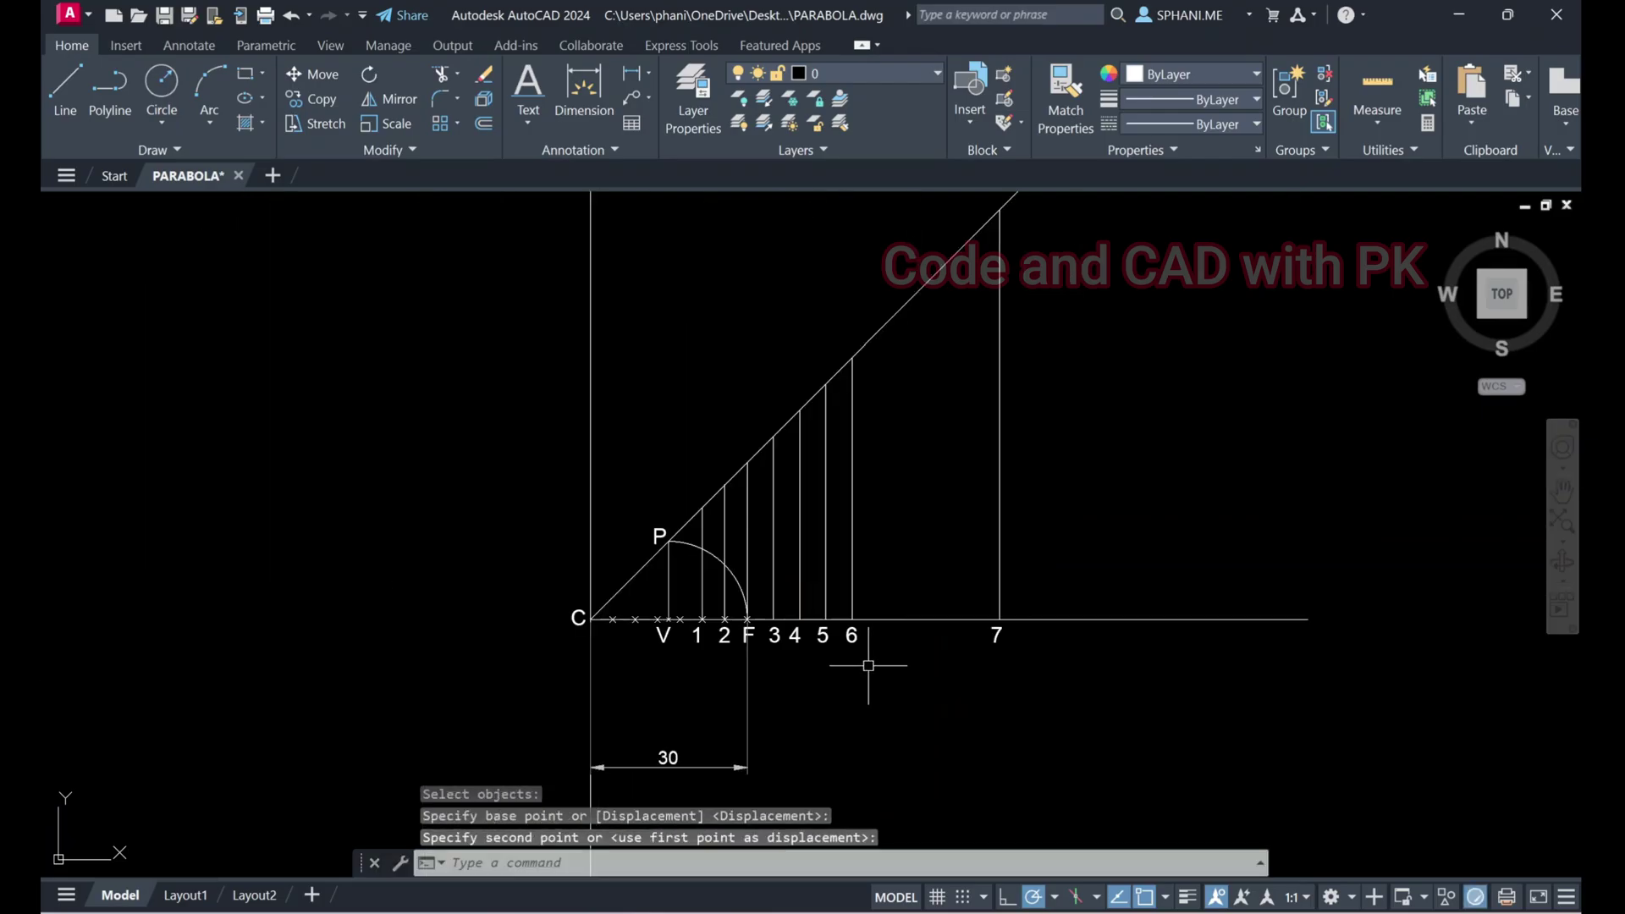
scroll(870, 663, "up", 2)
middle_click_drag(870, 663, 814, 731)
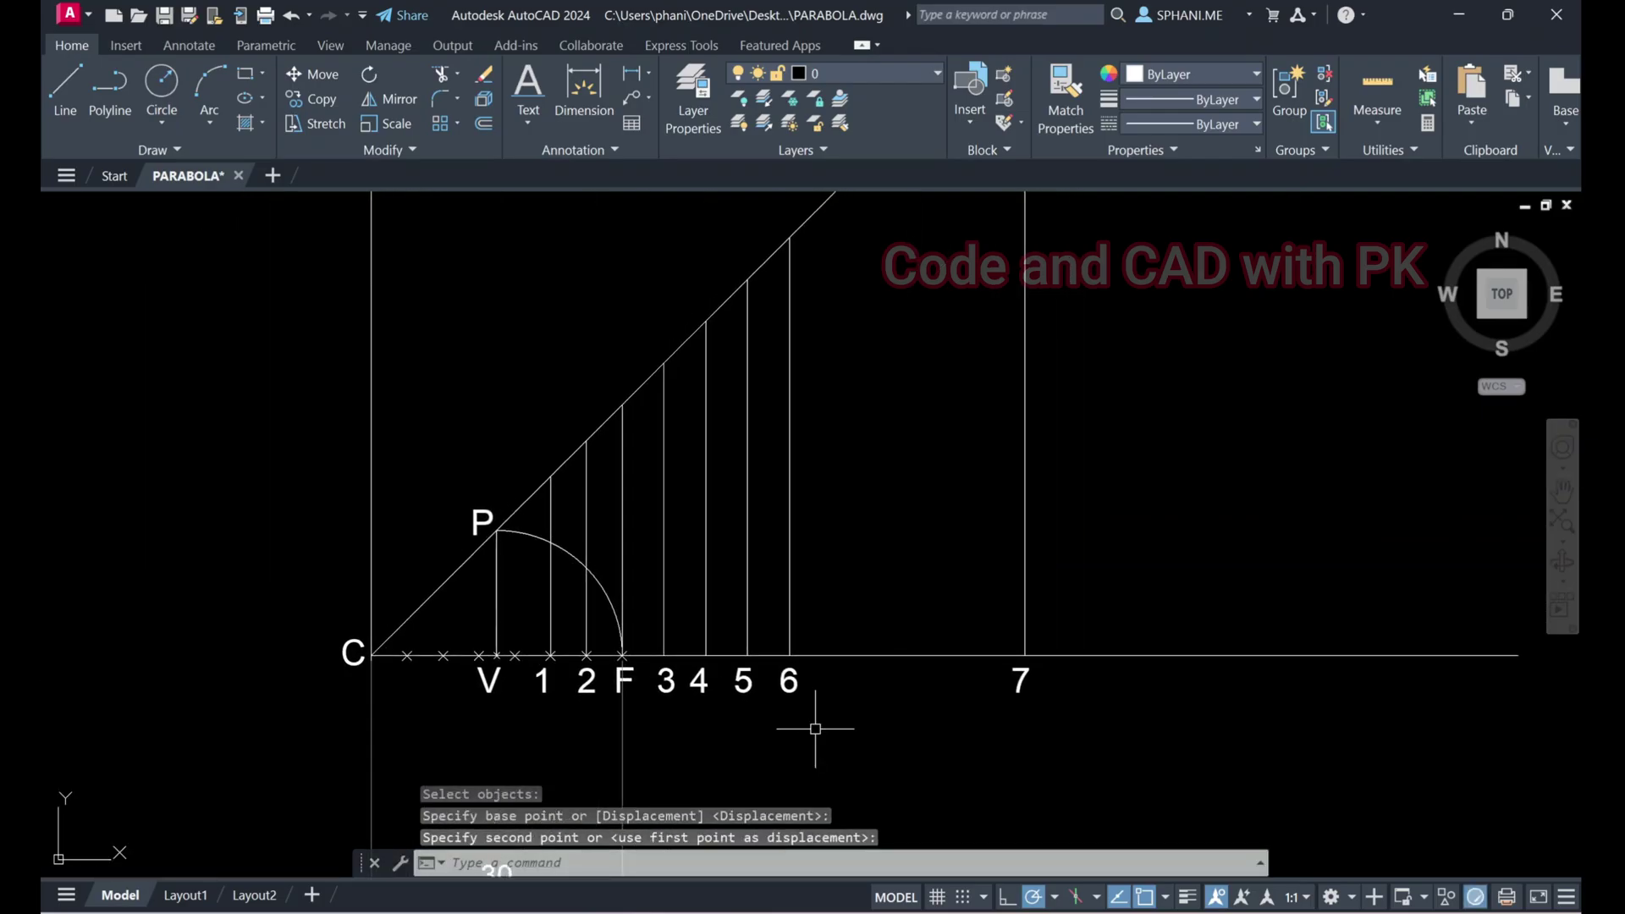
Copy the number labels 1 to 7 from below the axis to the empty area above the inclined line
type("co")
key("Return")
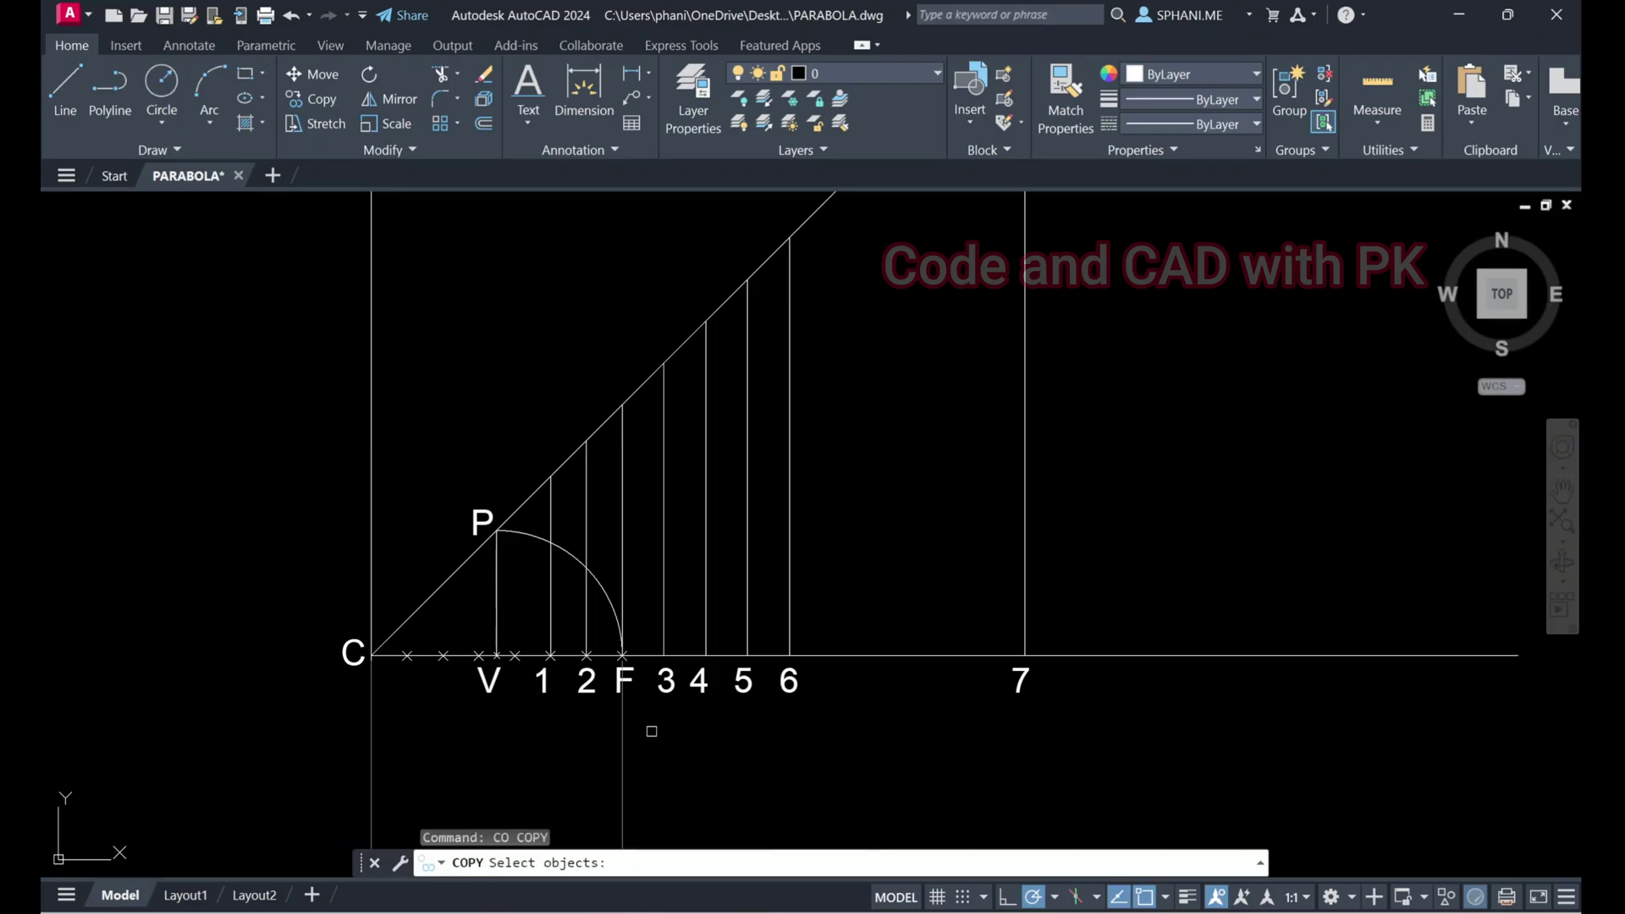
left_click(540, 684)
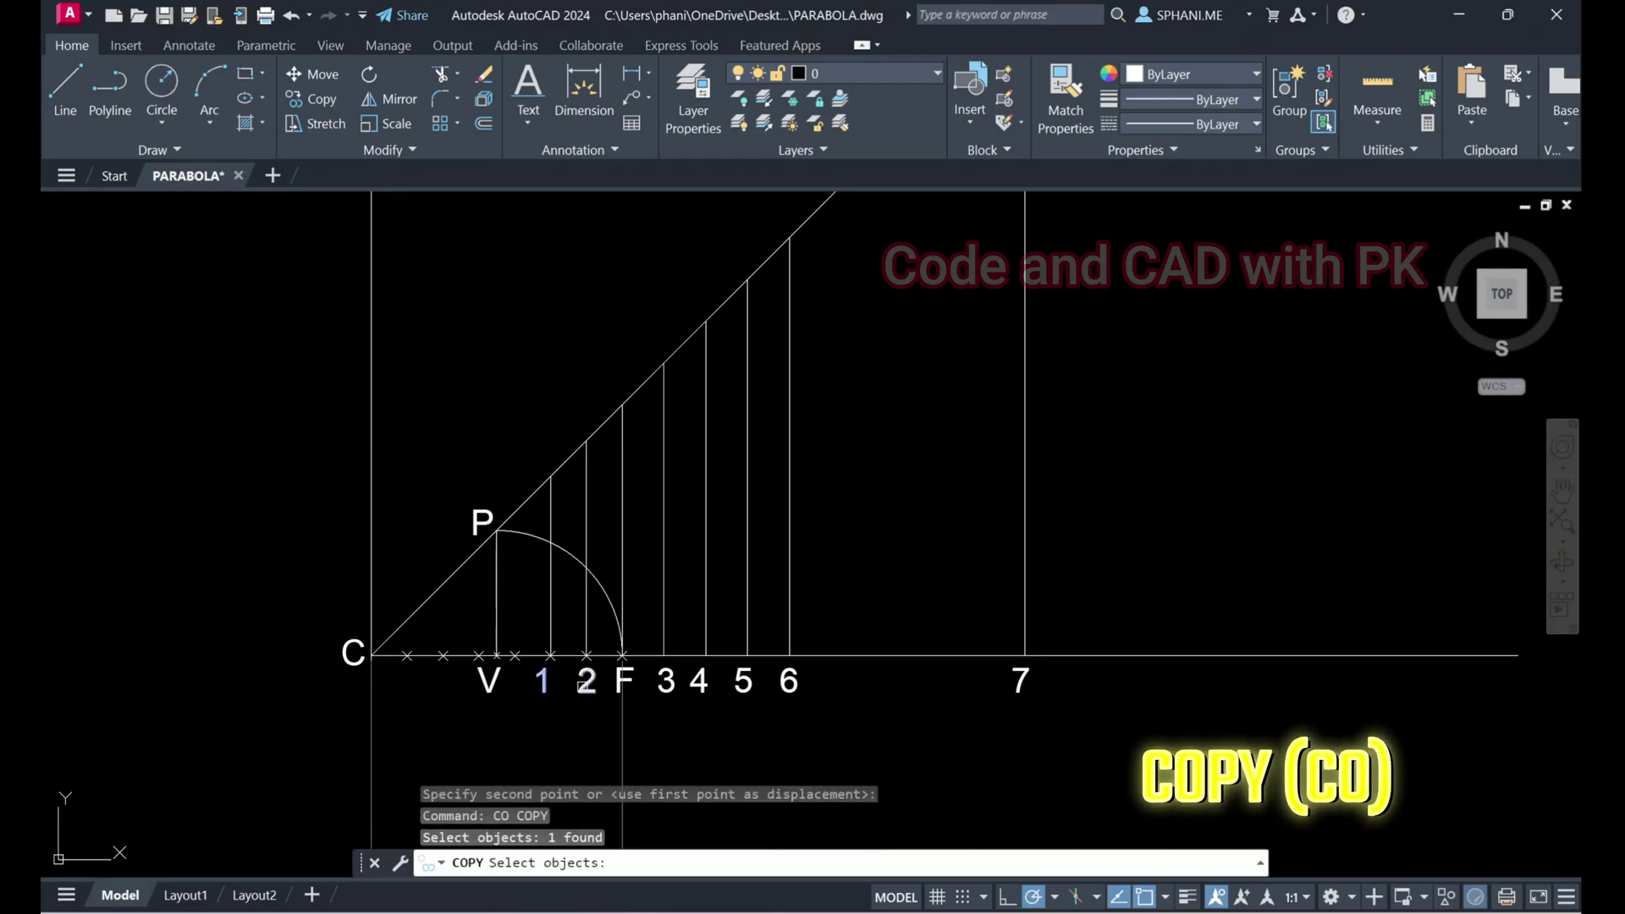
left_click(584, 688)
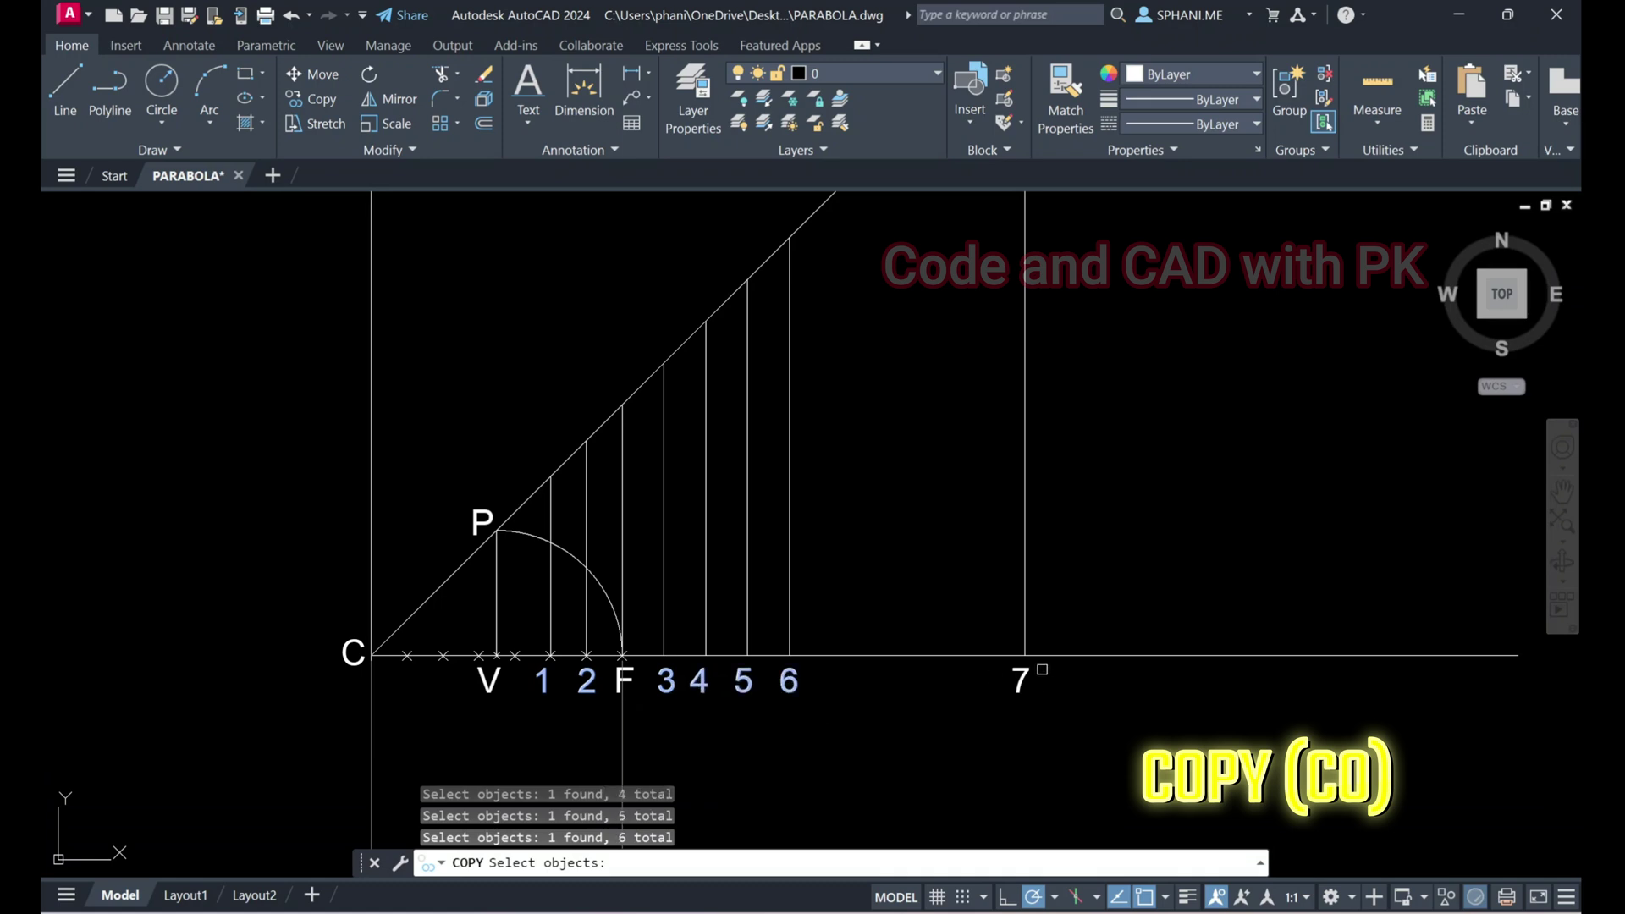
key("Return")
left_click(1092, 619)
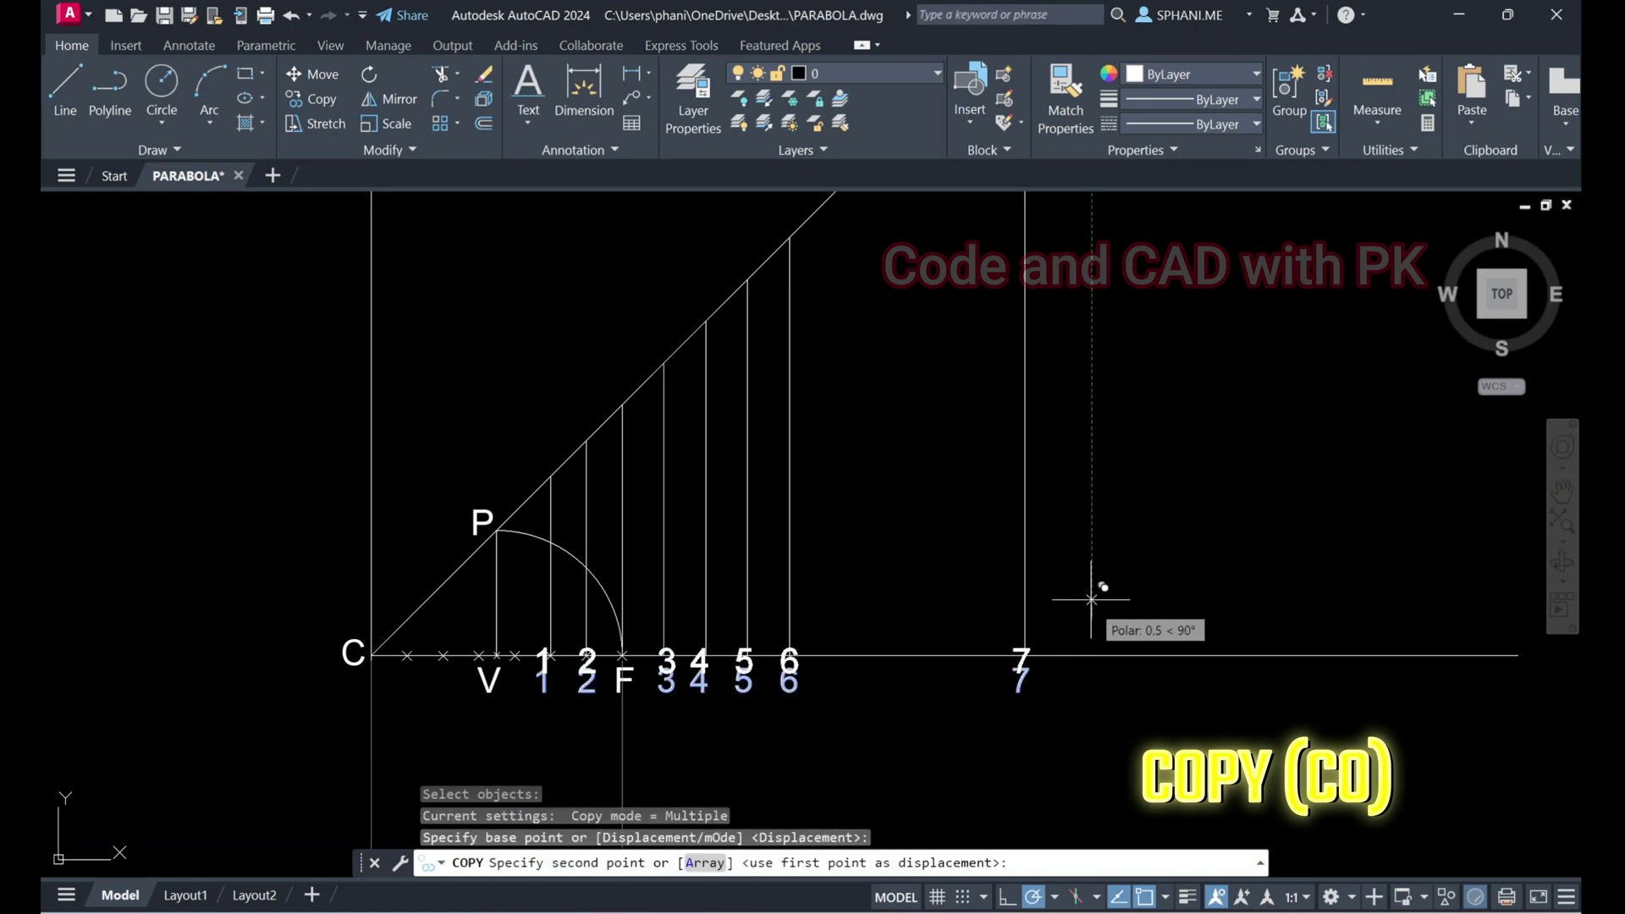
middle_click_drag(1059, 423, 1048, 584)
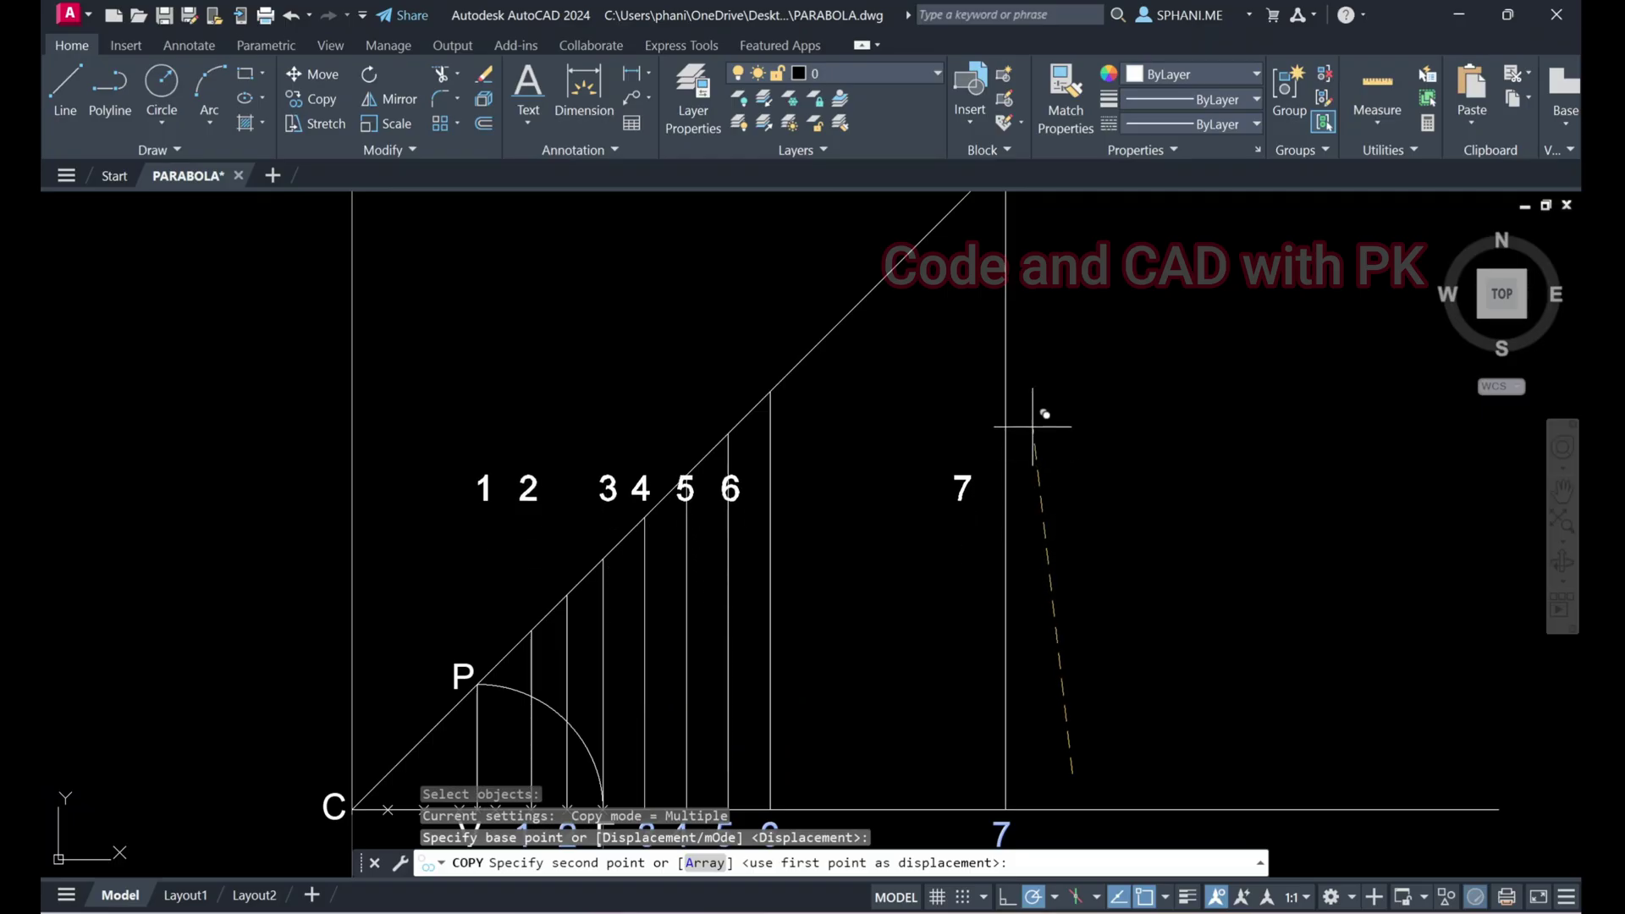
left_click(1015, 296)
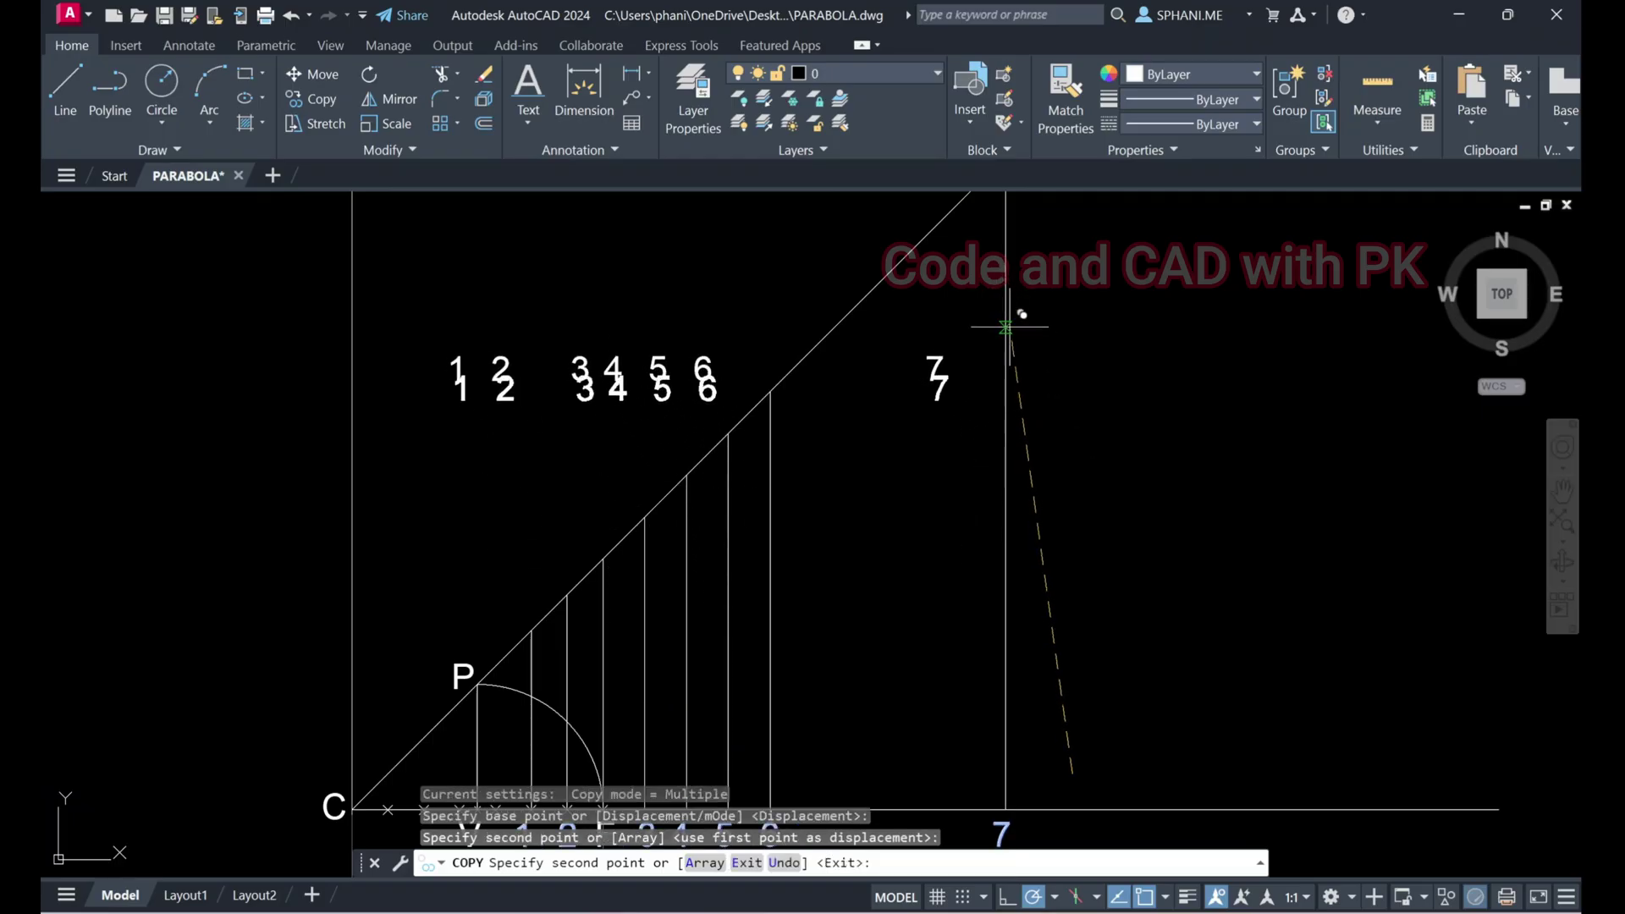
key("Escape")
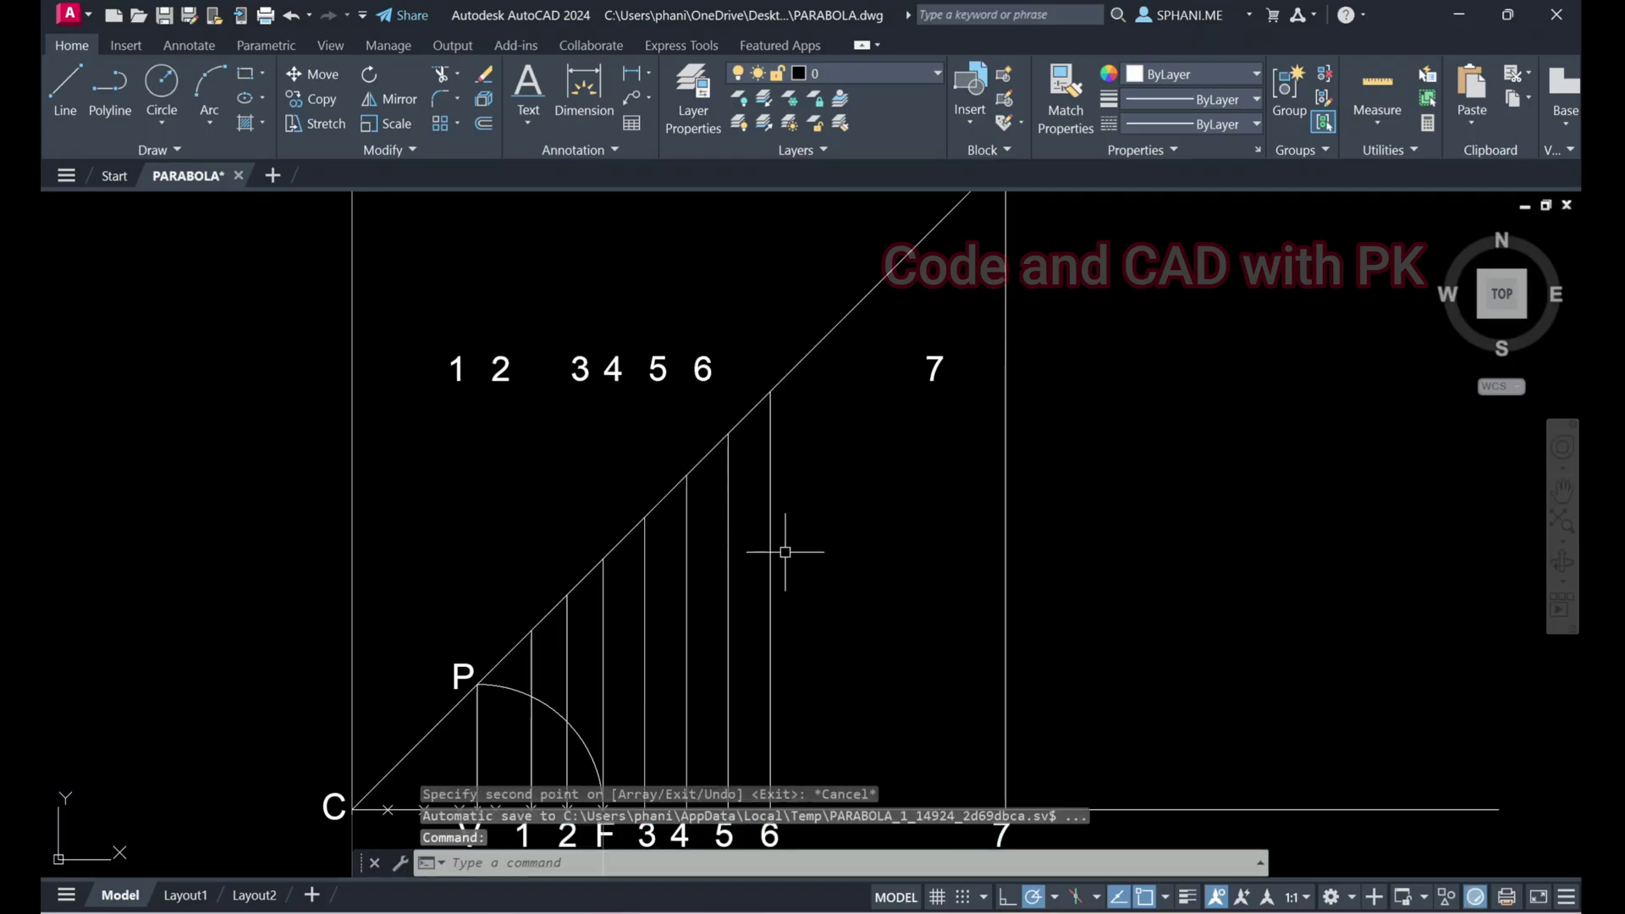
Move the copied label 1 to the upper end of the first ordinate, just above the inclined line
type("m")
key("Return")
left_click(500, 368)
key("Return")
left_click(504, 296)
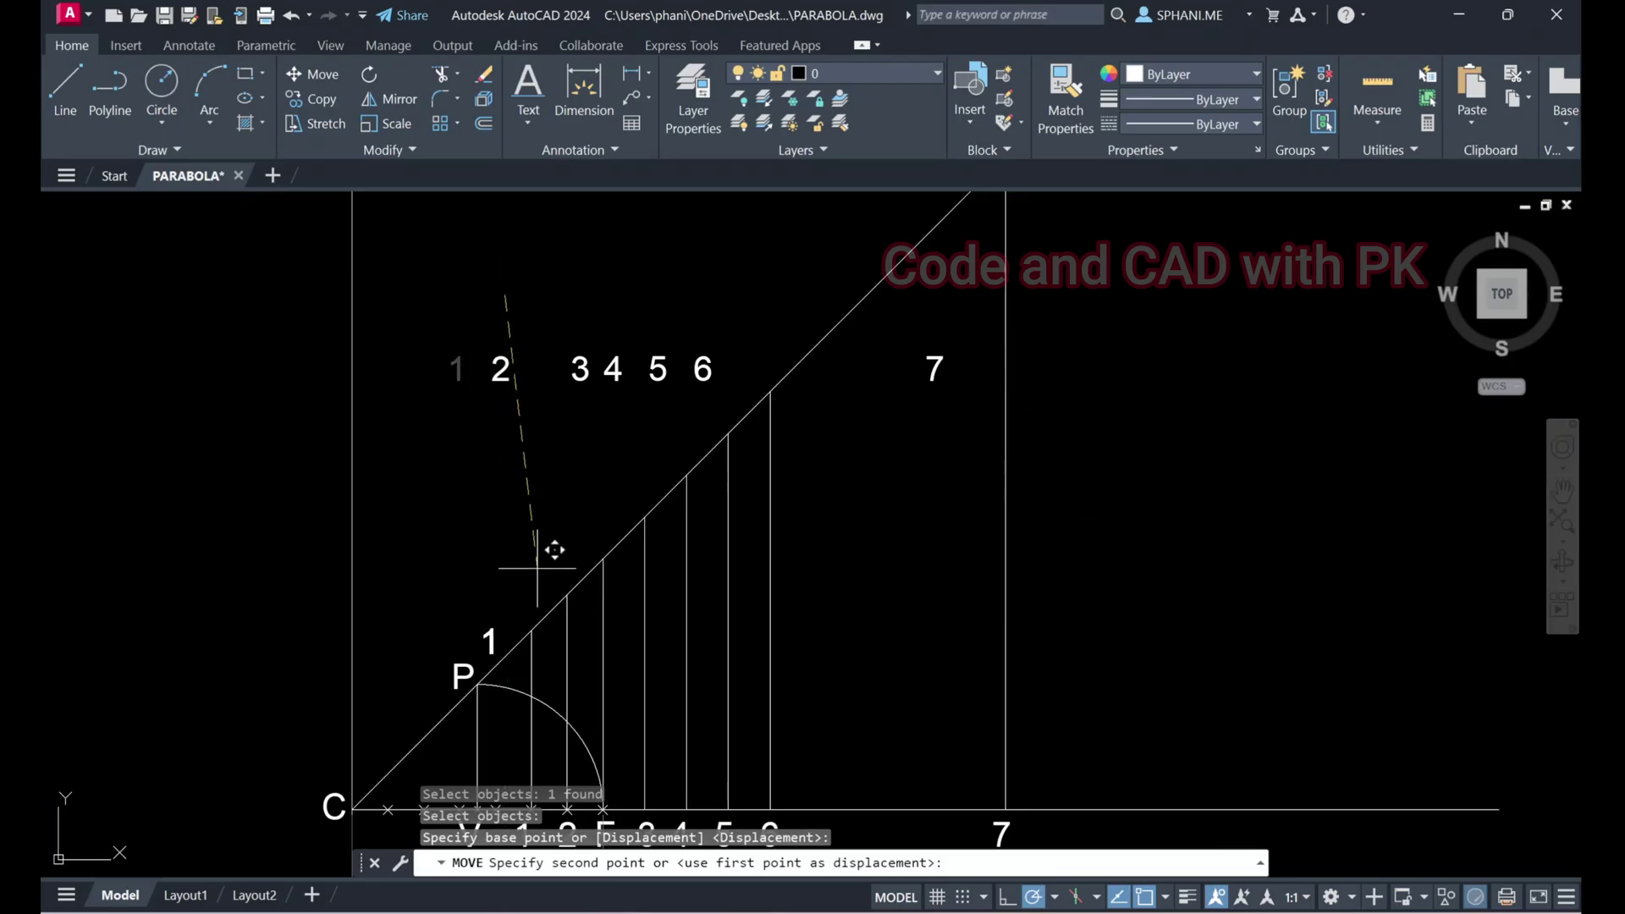
scroll(576, 523, "down", 5)
scroll(576, 516, "up", 5)
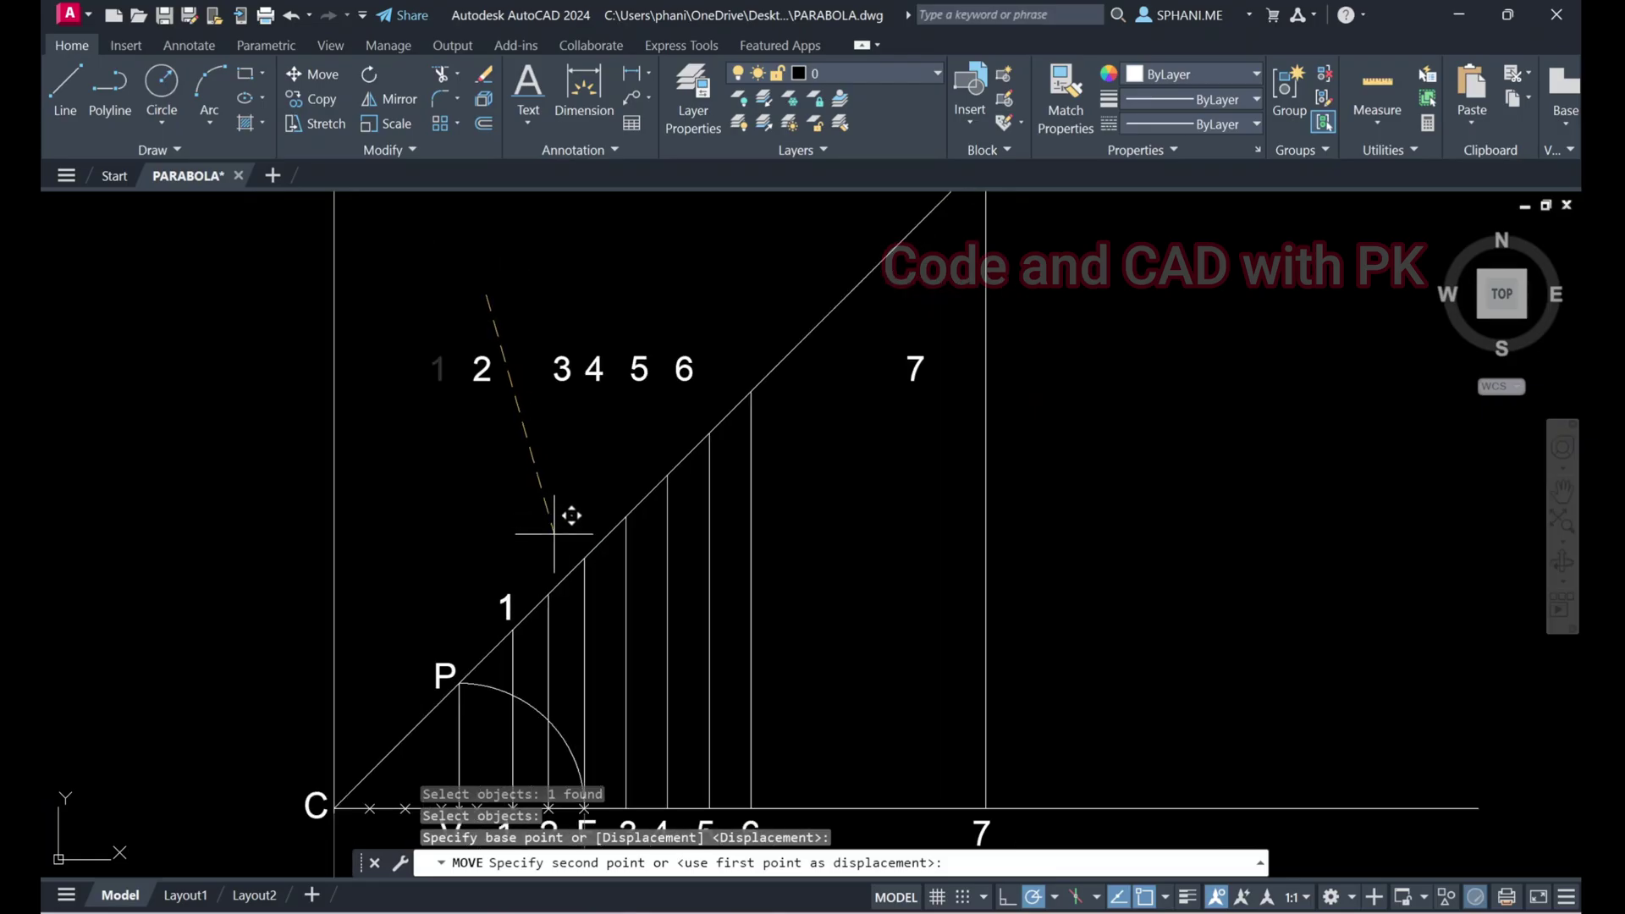
left_click(549, 540)
Move the copied label 2 to the upper end of ordinate 2 on the inclined line
key("Return")
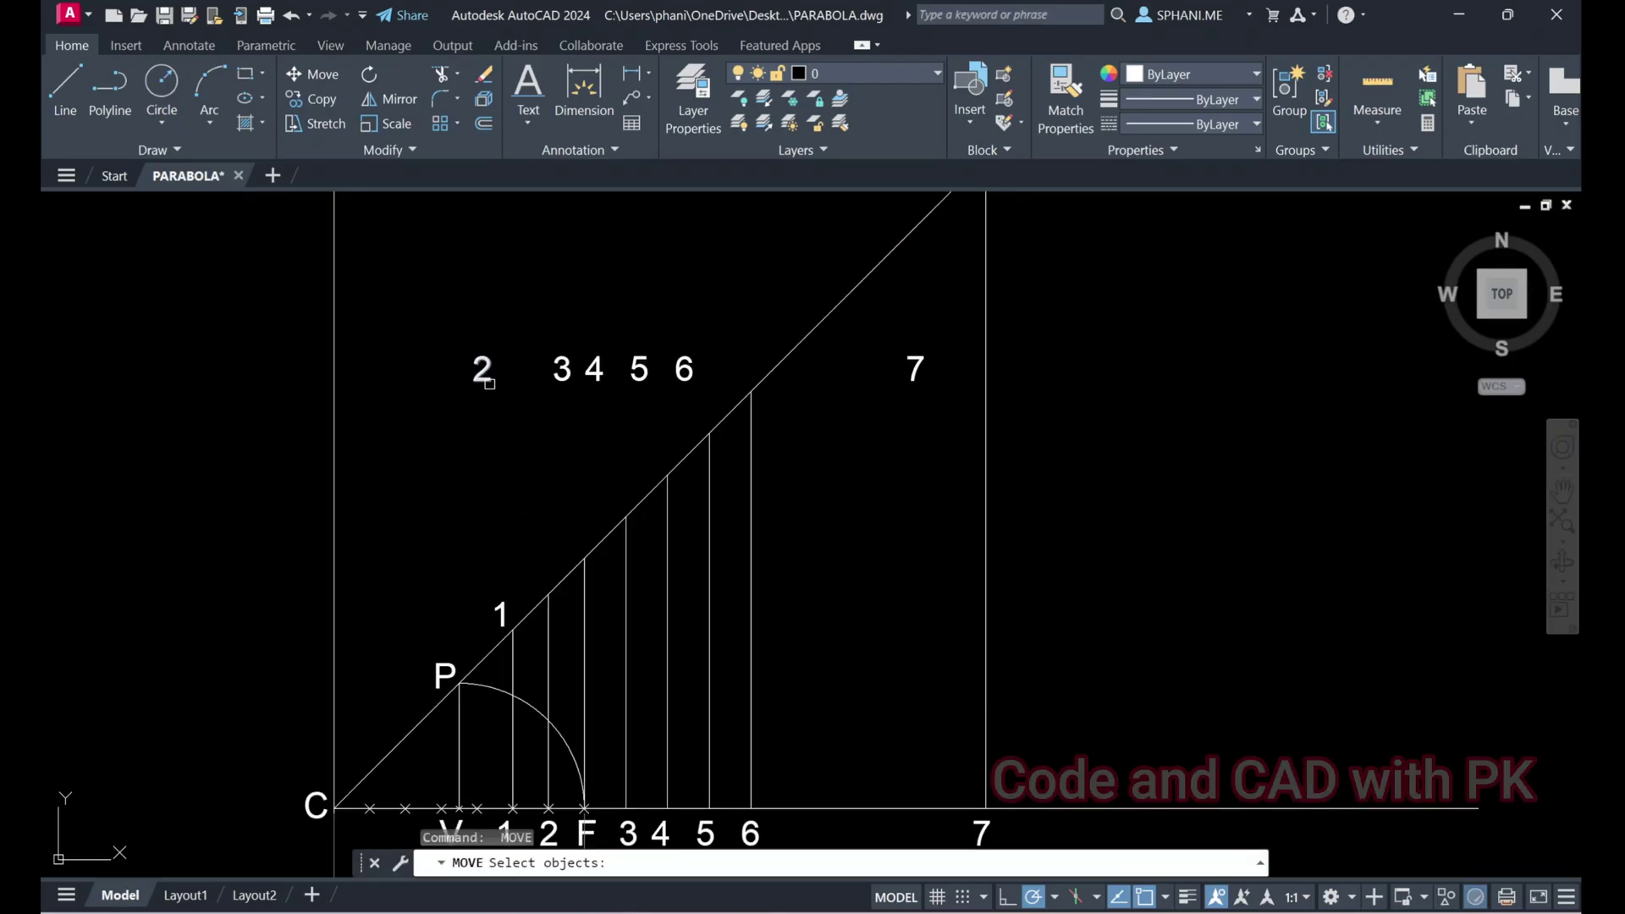
left_click(481, 368)
key("Return")
left_click(474, 471)
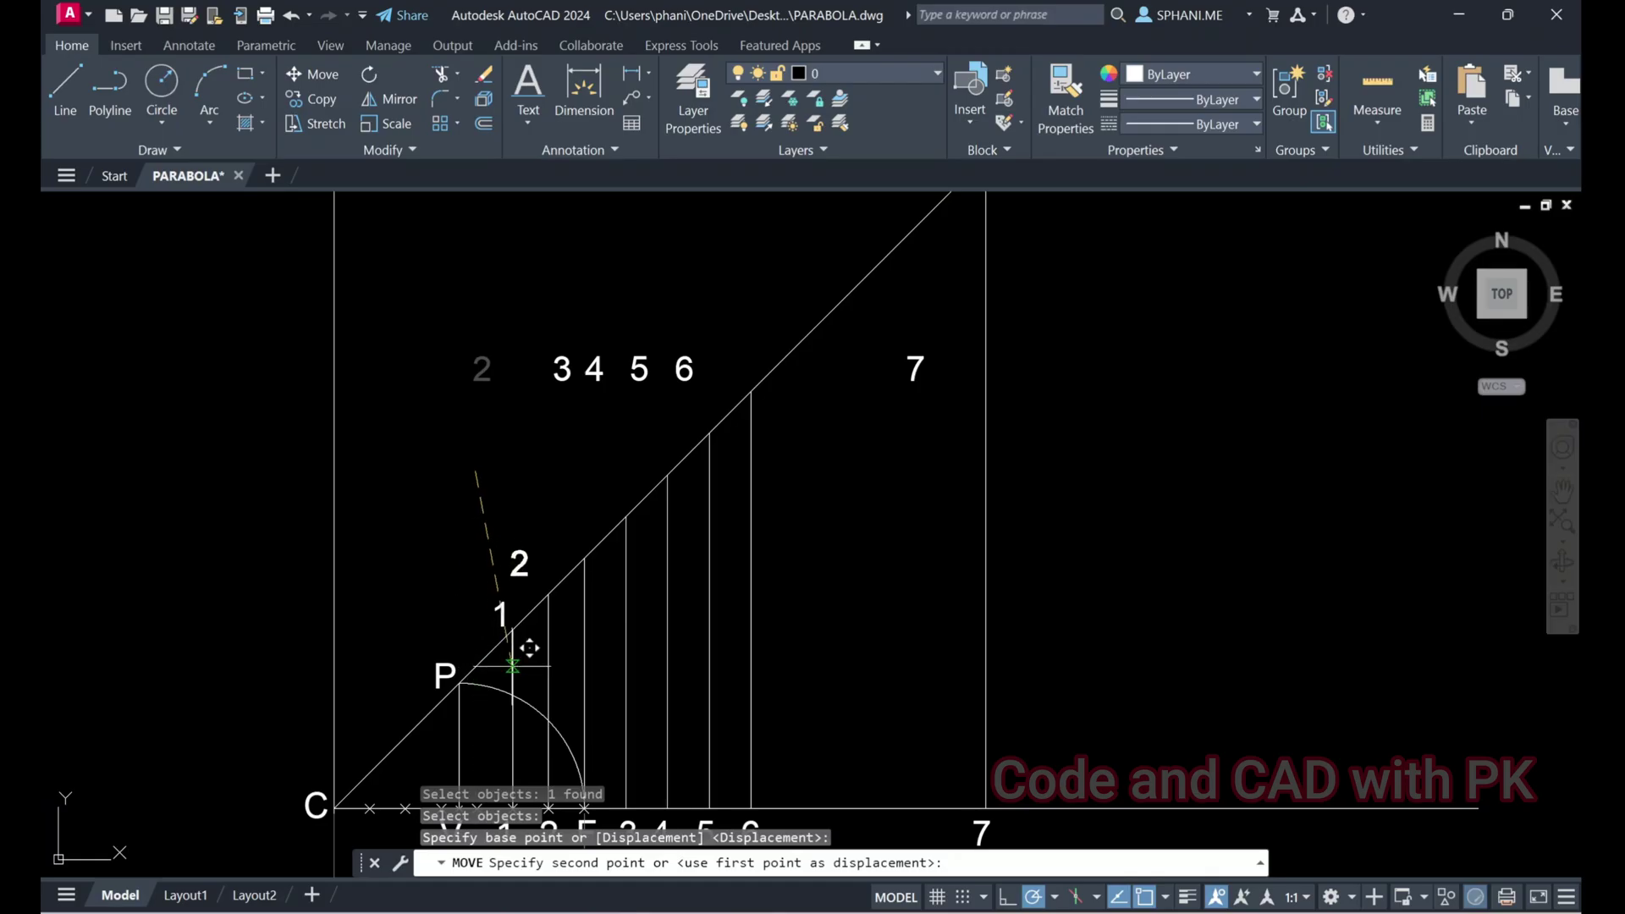
left_click(536, 677)
Move the copied label 3 to the upper end of ordinate 3 on the inclined line
key("Return")
middle_click_drag(580, 428, 559, 378)
left_click(540, 319)
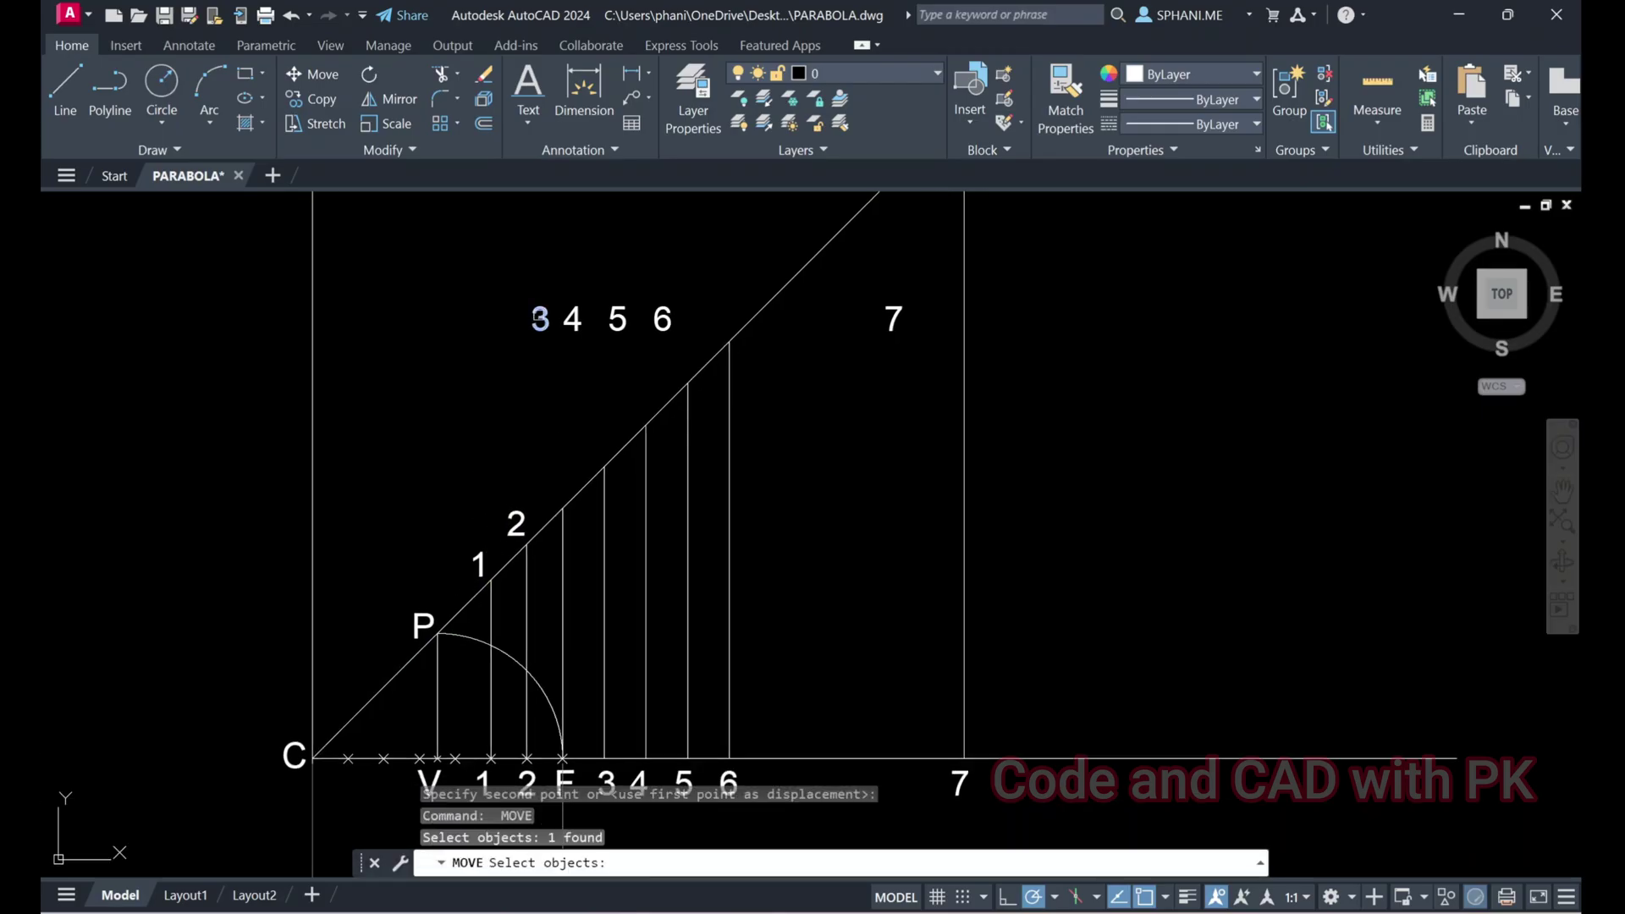
key("Return")
left_click(577, 239)
left_click(628, 365)
Move the copied labels 4 and 5 to the upper ends of ordinates 4 and 5
left_click(573, 319)
left_click(755, 442)
left_click(812, 533)
left_click(618, 319)
left_click(839, 410)
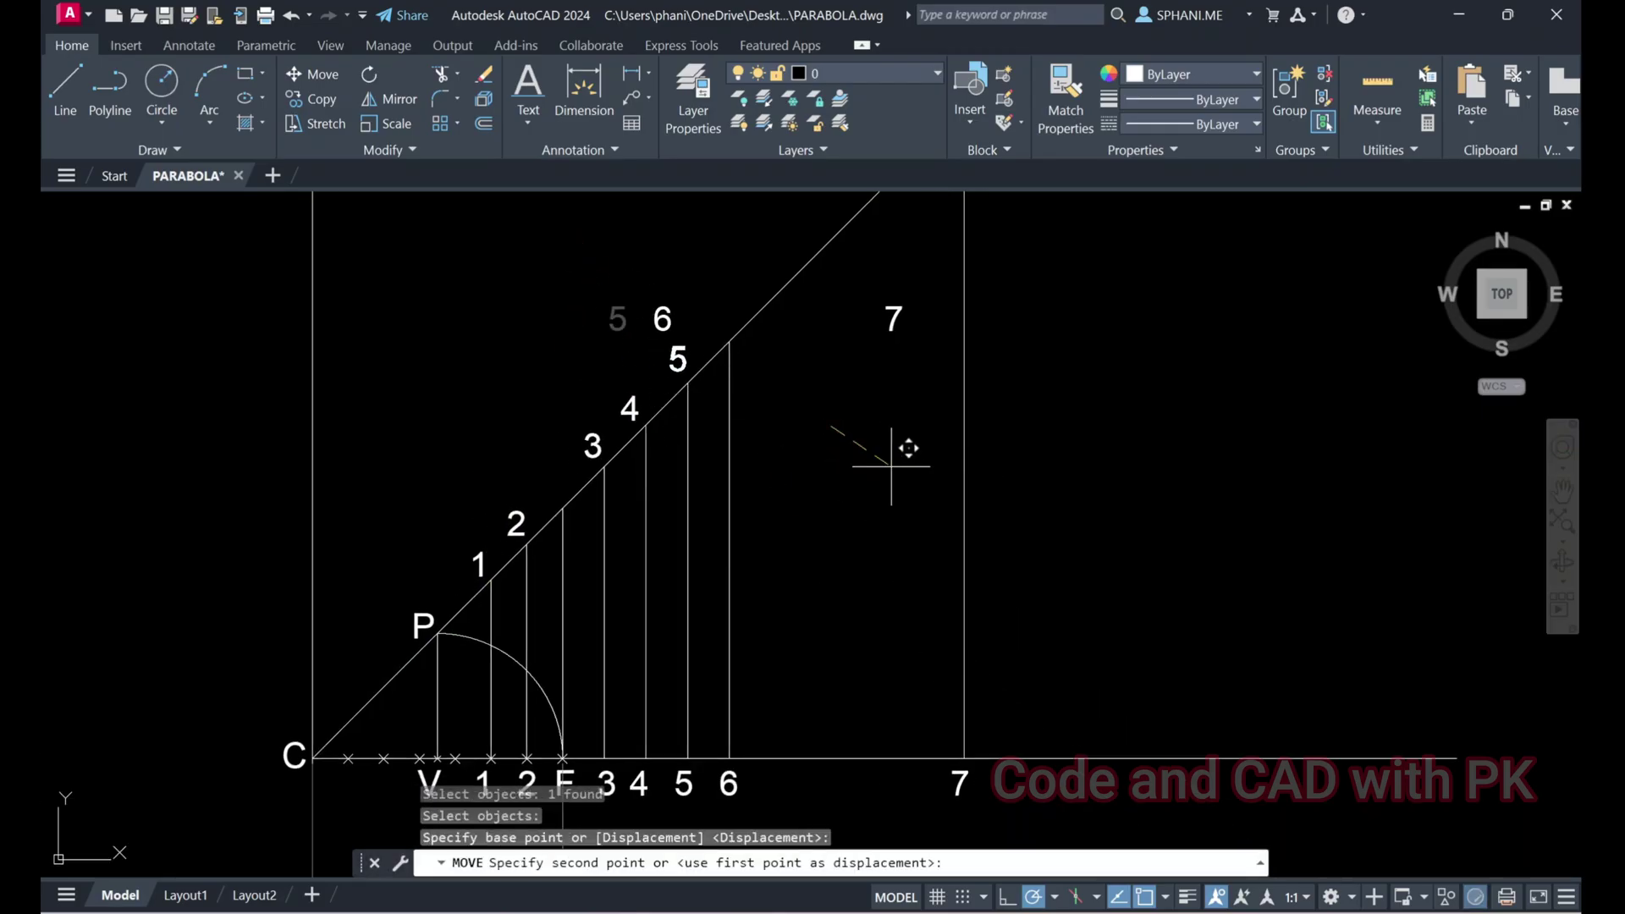
left_click(892, 463)
Move the copied labels 6 and 7 to the upper ends of ordinates 6 and 7
key("Return")
left_click(656, 320)
key("Return")
left_click(889, 449)
key("Return")
middle_click_drag(932, 617, 884, 519)
key("Return")
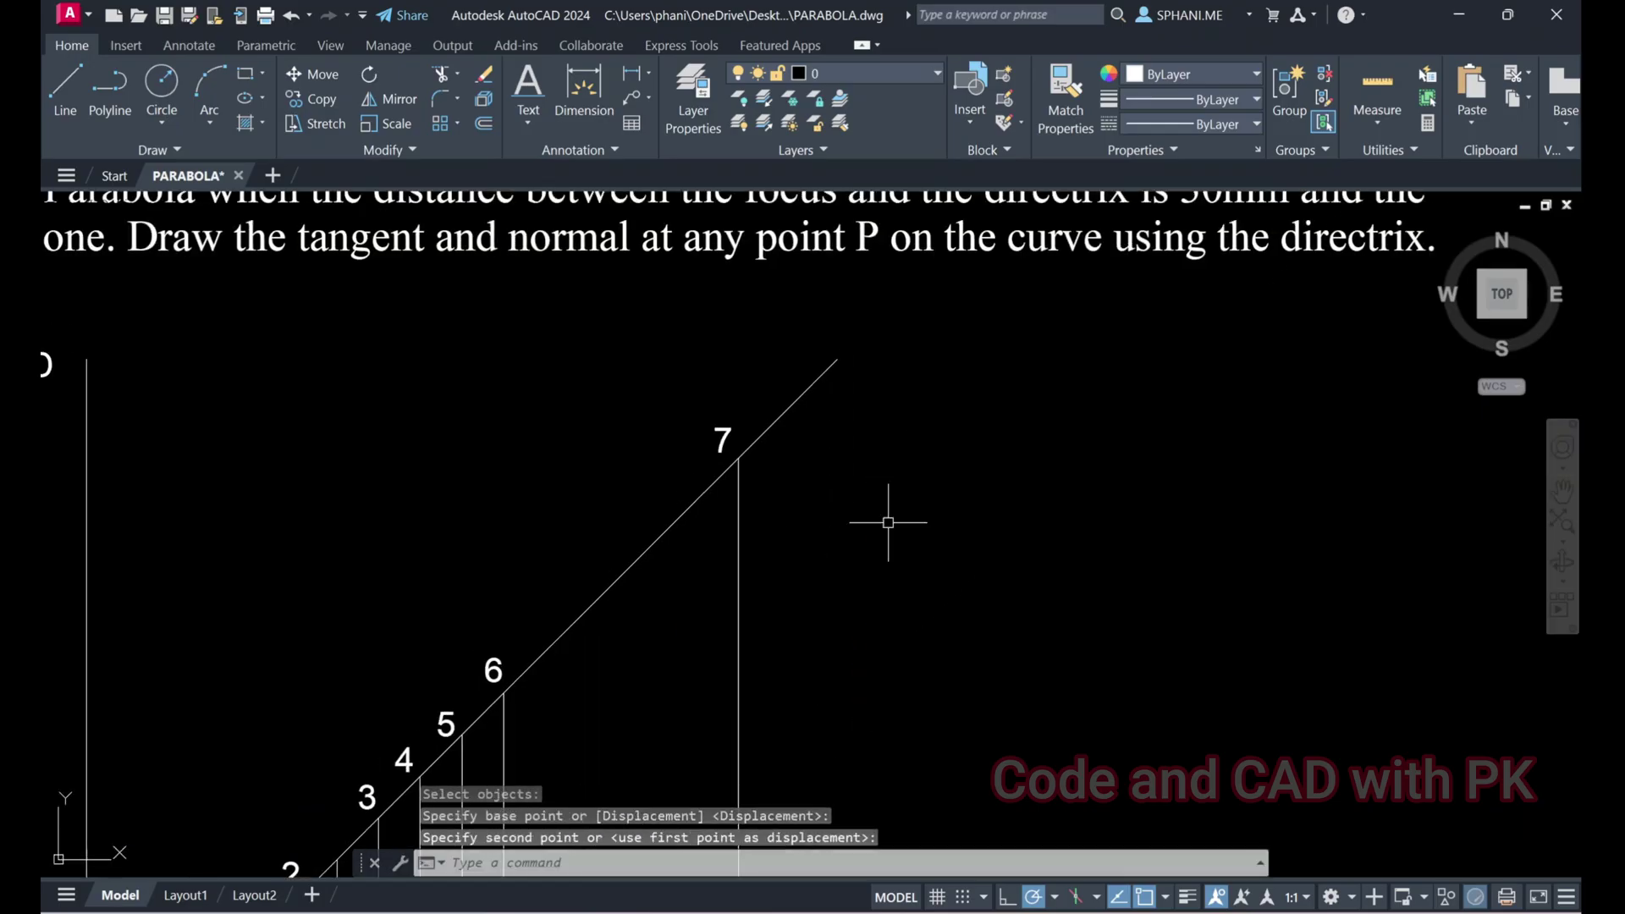
left_click(884, 518)
Edit the upper labels 1 and 2 on the inclined line to read 1' and 2'
scroll(759, 492, "up", 3)
type("ed")
key("Return")
left_click(711, 529)
type("'")
key("Return")
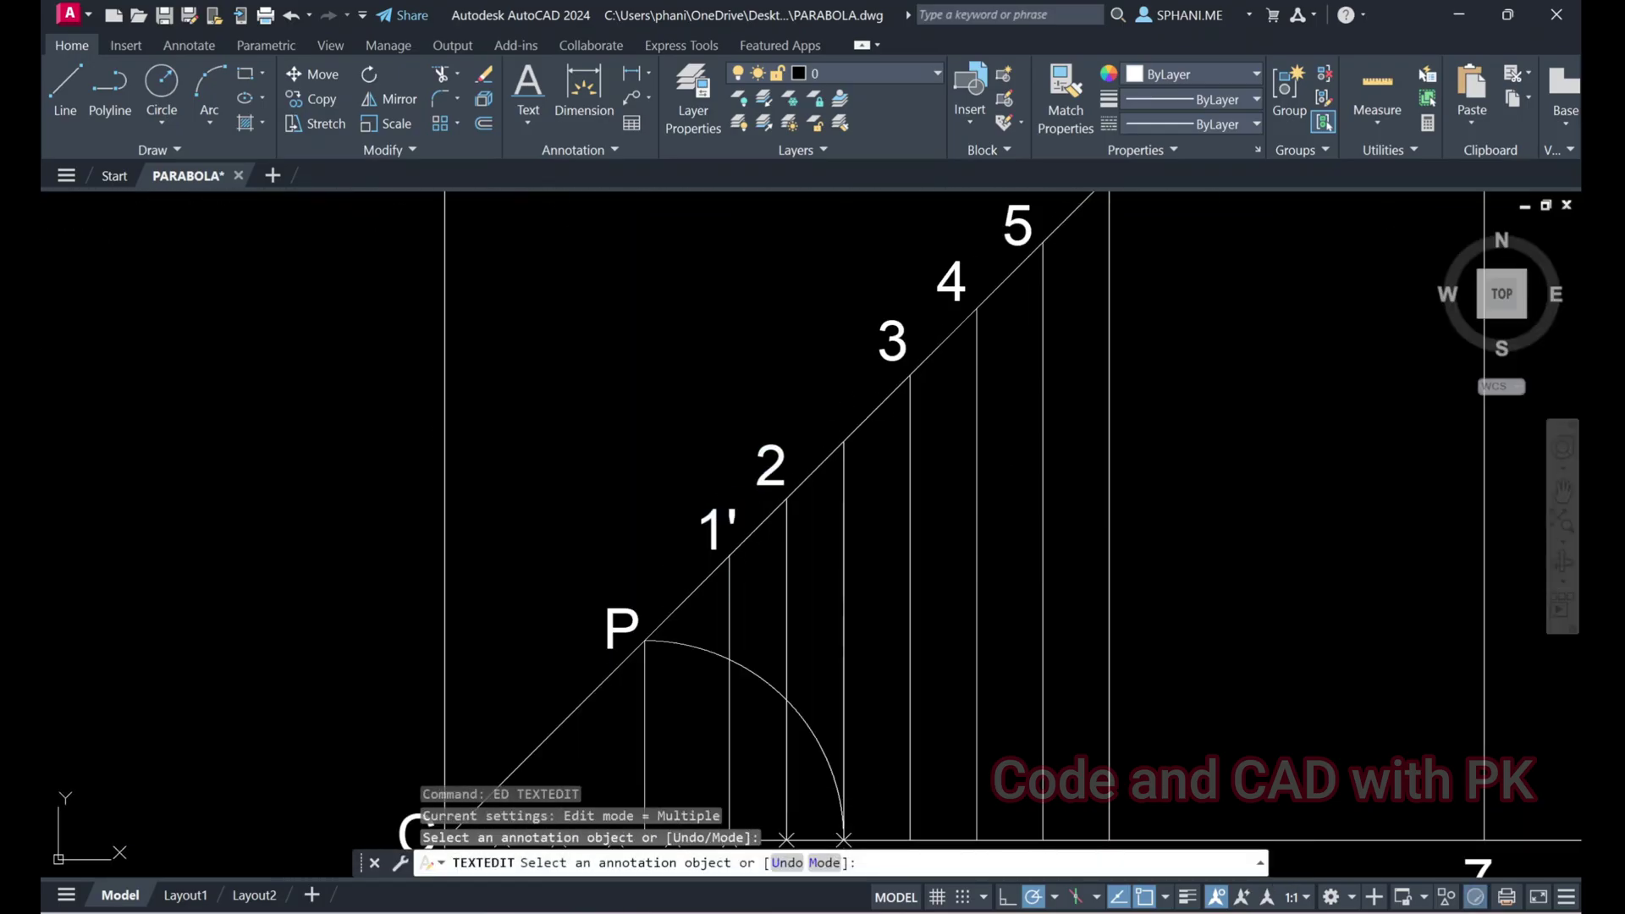
left_click(784, 466)
key("Return")
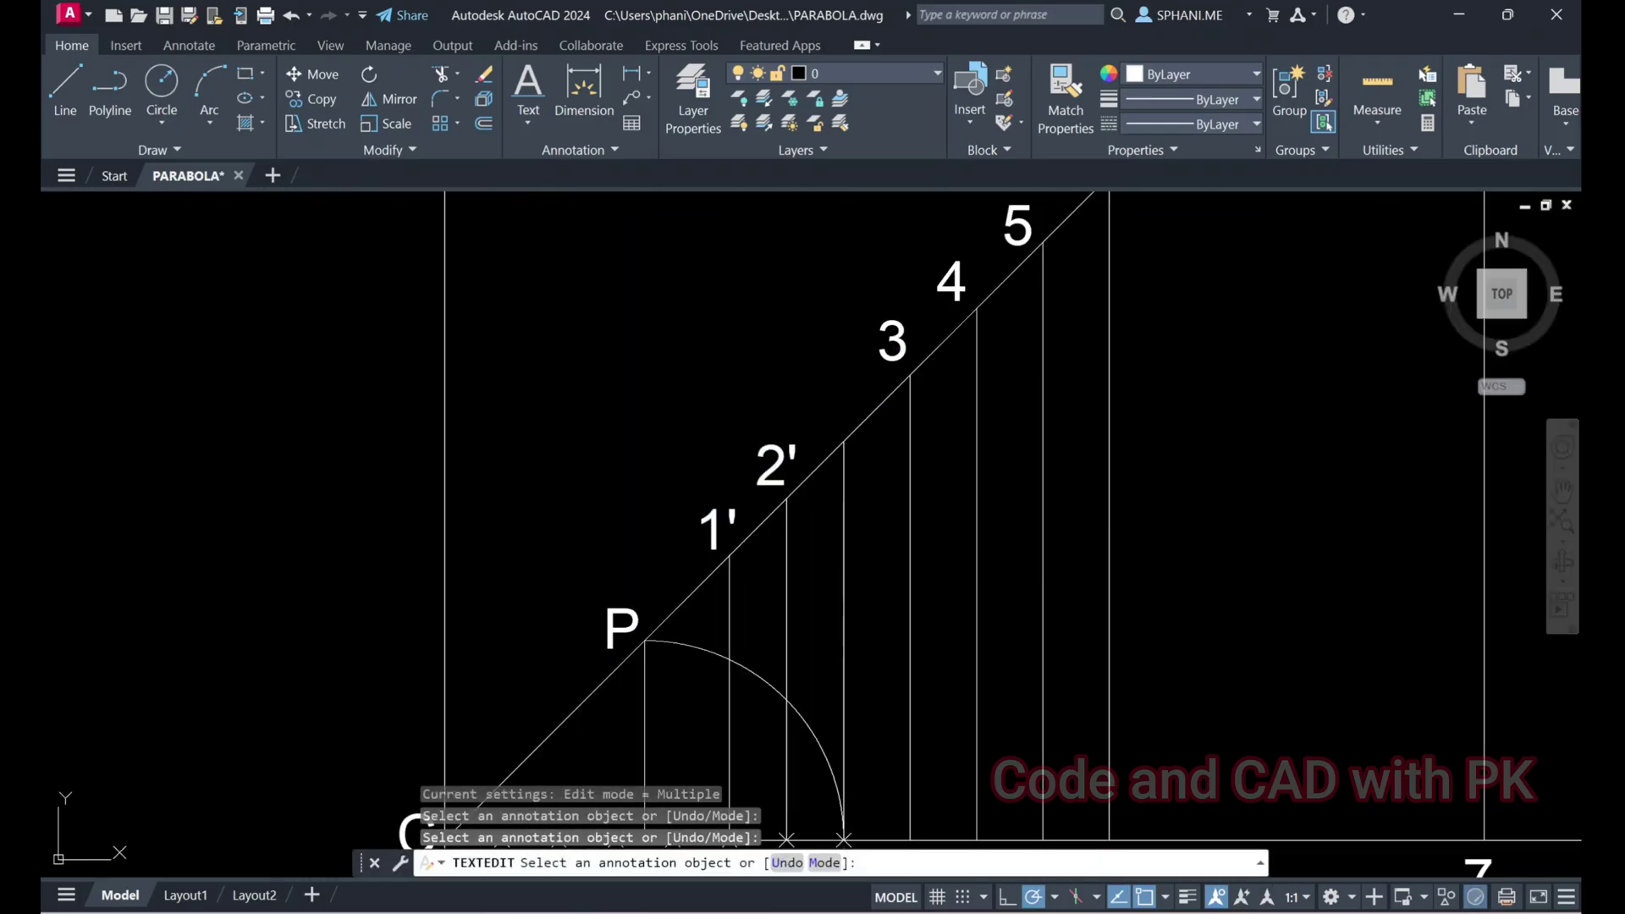
Edit the upper labels 3 and 4 on the inclined line to read 3' and 4'
left_click(827, 491)
type("'")
middle_click_drag(897, 355, 537, 828)
key("Return")
left_click(570, 713)
type("'")
Edit the remaining upper labels 5, 6 and 7 to read 5', 6' and 7', and end the text editing
left_click(626, 645)
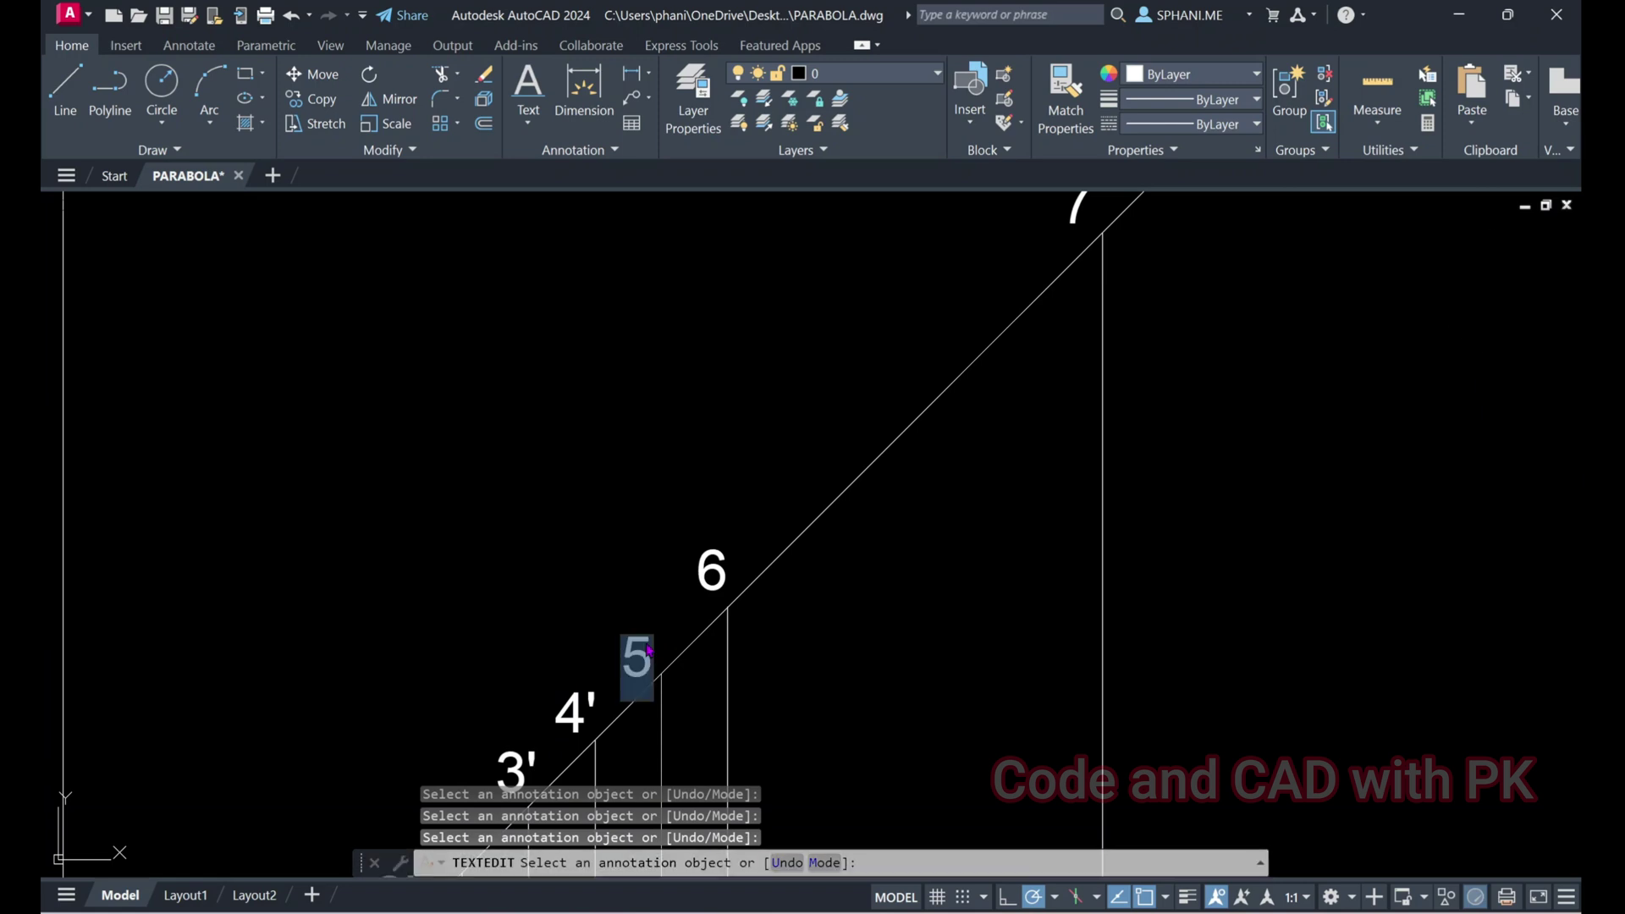
type("'")
key("Return")
left_click(710, 568)
type("'")
key("Return")
middle_click_drag(846, 584, 450, 825)
left_click(677, 444)
type("'")
key("Return")
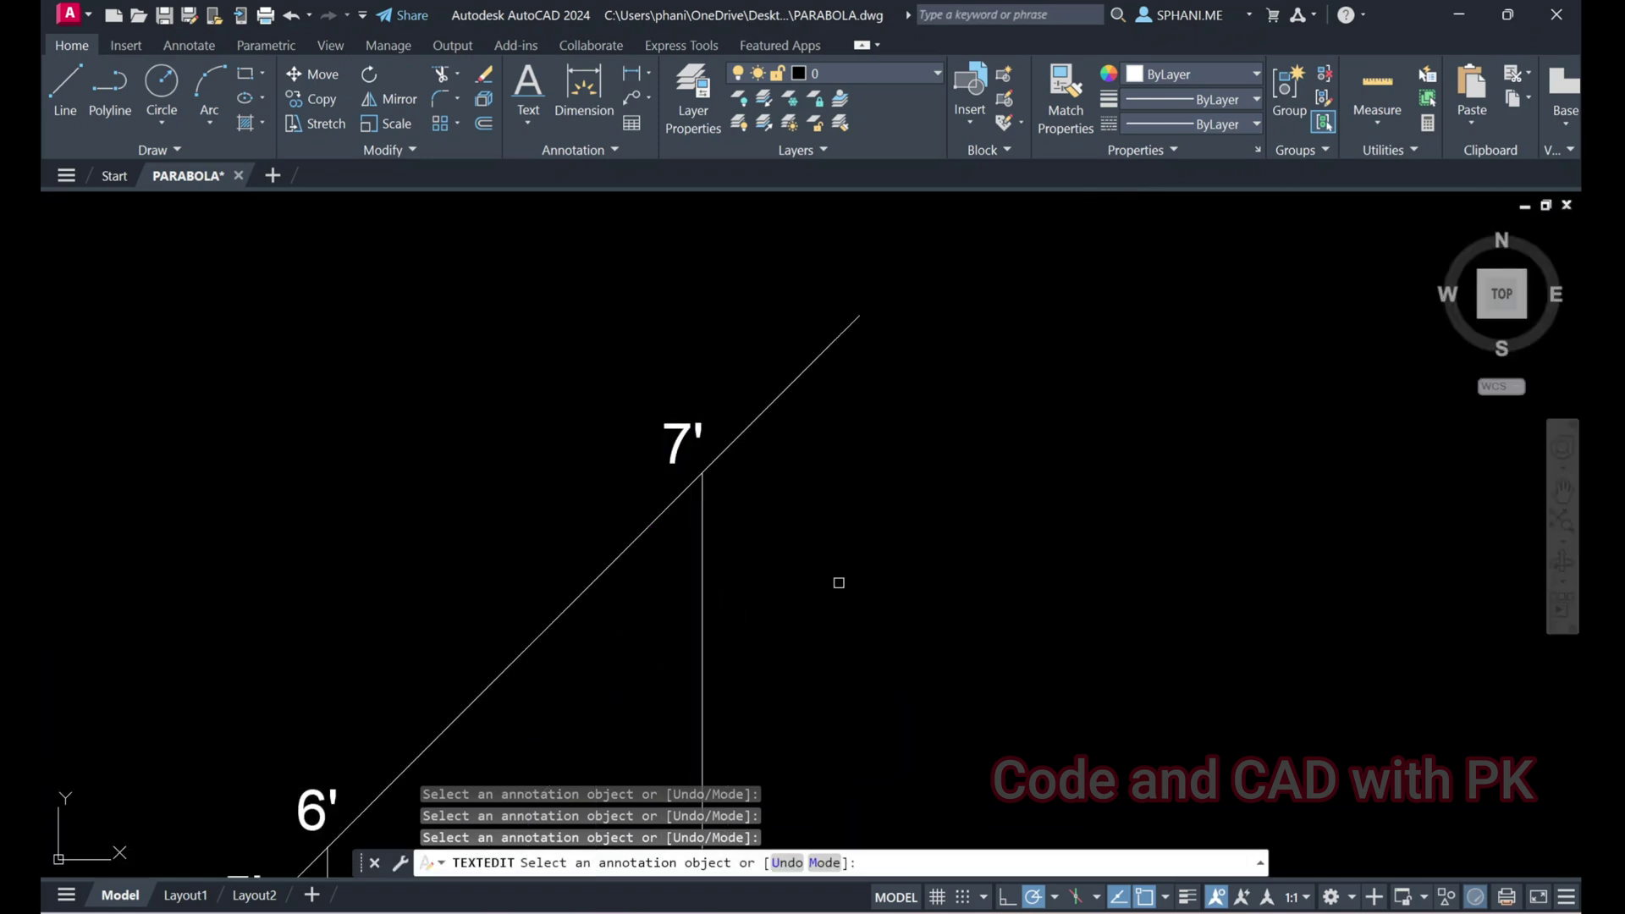
key("Return")
mouse_move(872, 657)
middle_mouse_down()
mouse_move(907, 693)
mouse_move(1004, 337)
middle_mouse_up()
scroll(1003, 417, "down", 5)
middle_click_drag(943, 623, 830, 483)
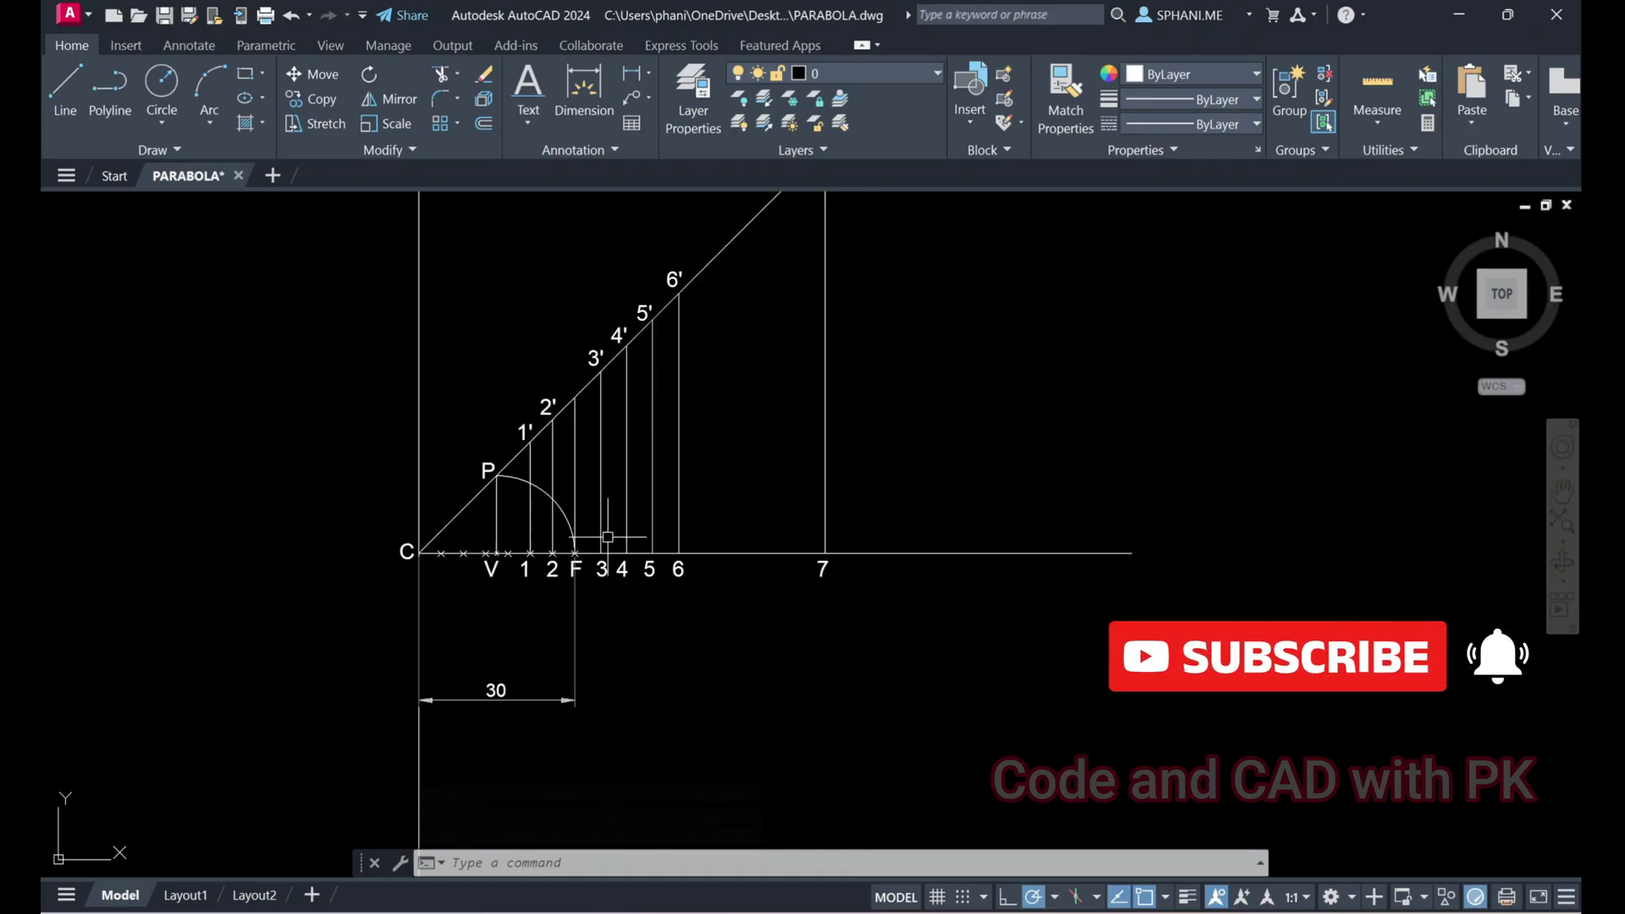
middle_click_drag(831, 525, 740, 628)
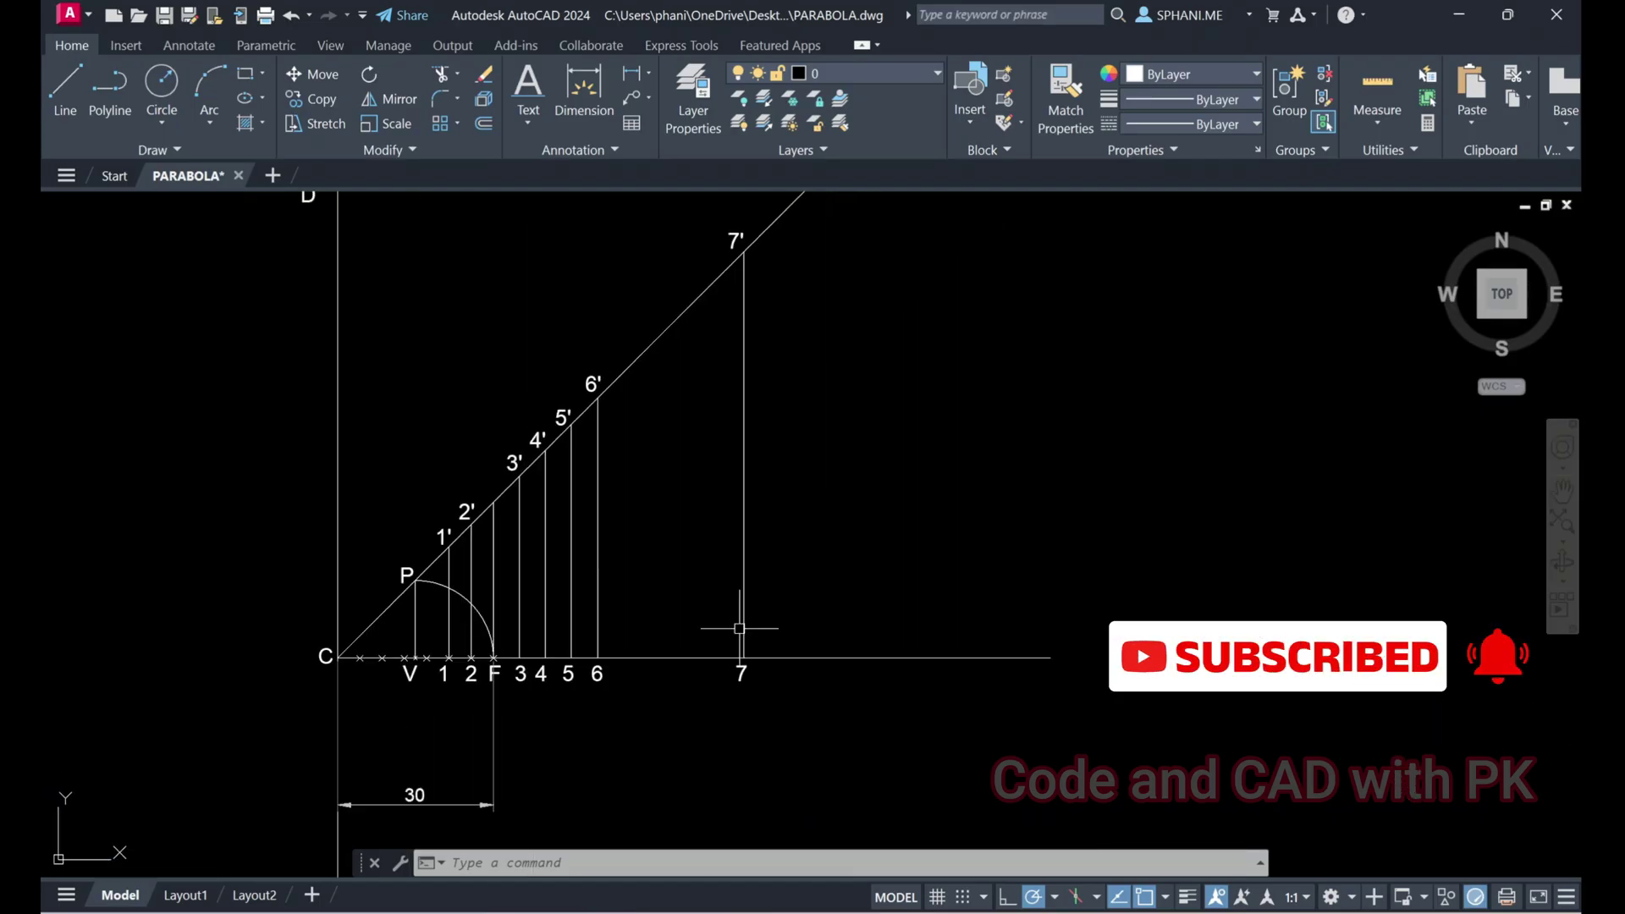
scroll(726, 536, "down", 3)
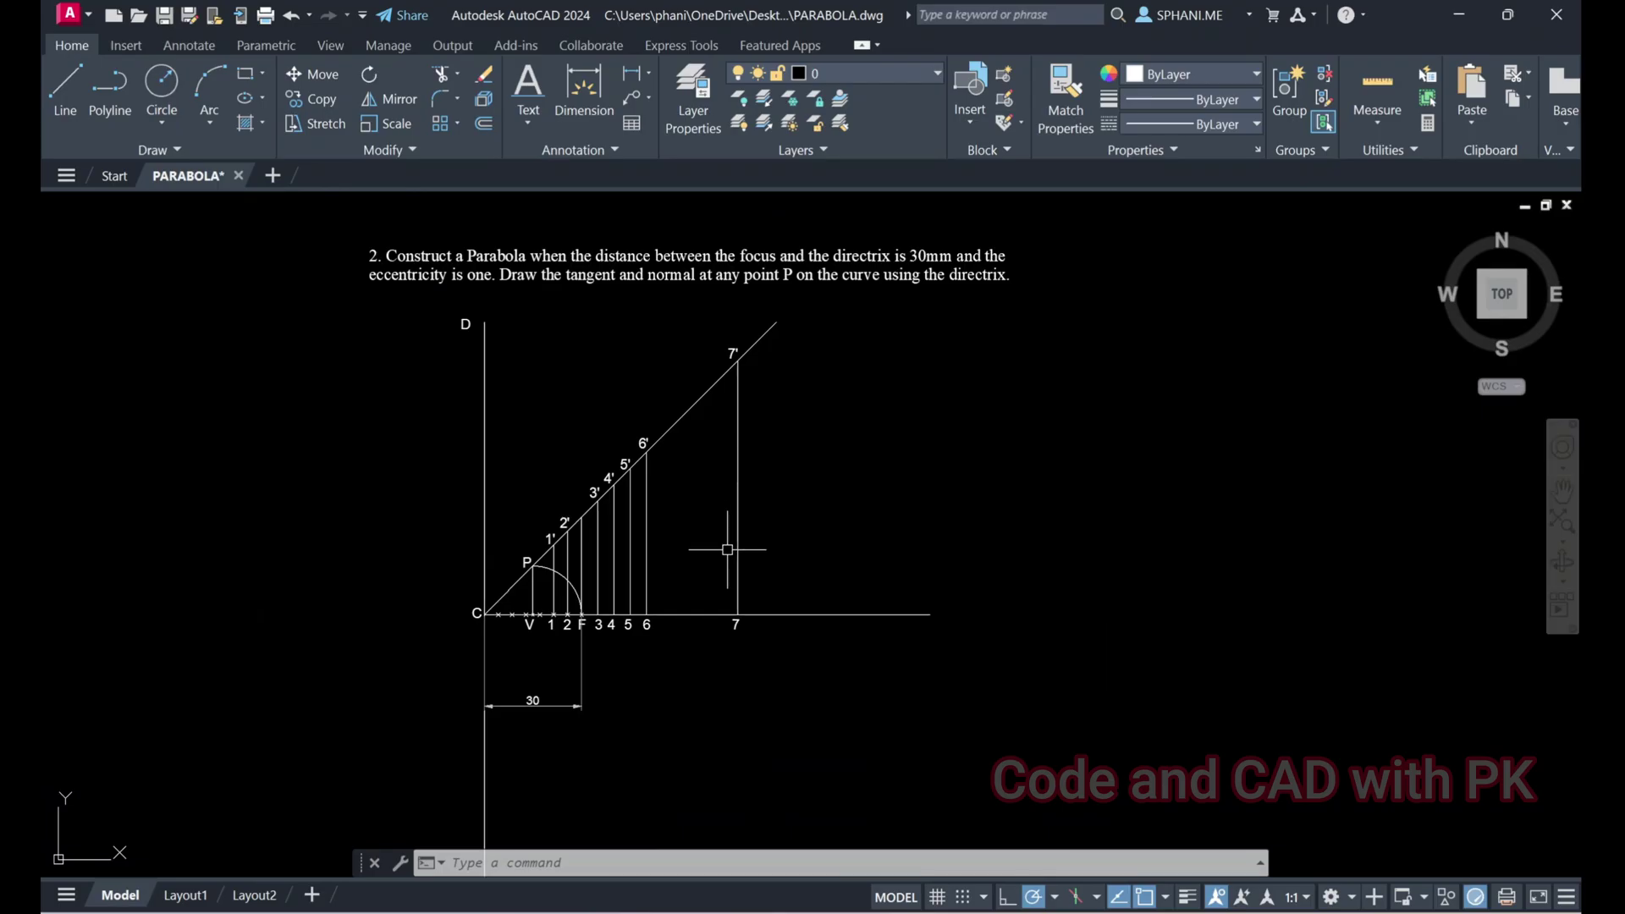
Draw a circle centred at point 1 on the axis with its radius reaching up to 1'
scroll(728, 544, "up", 3)
scroll(449, 677, "up", 2)
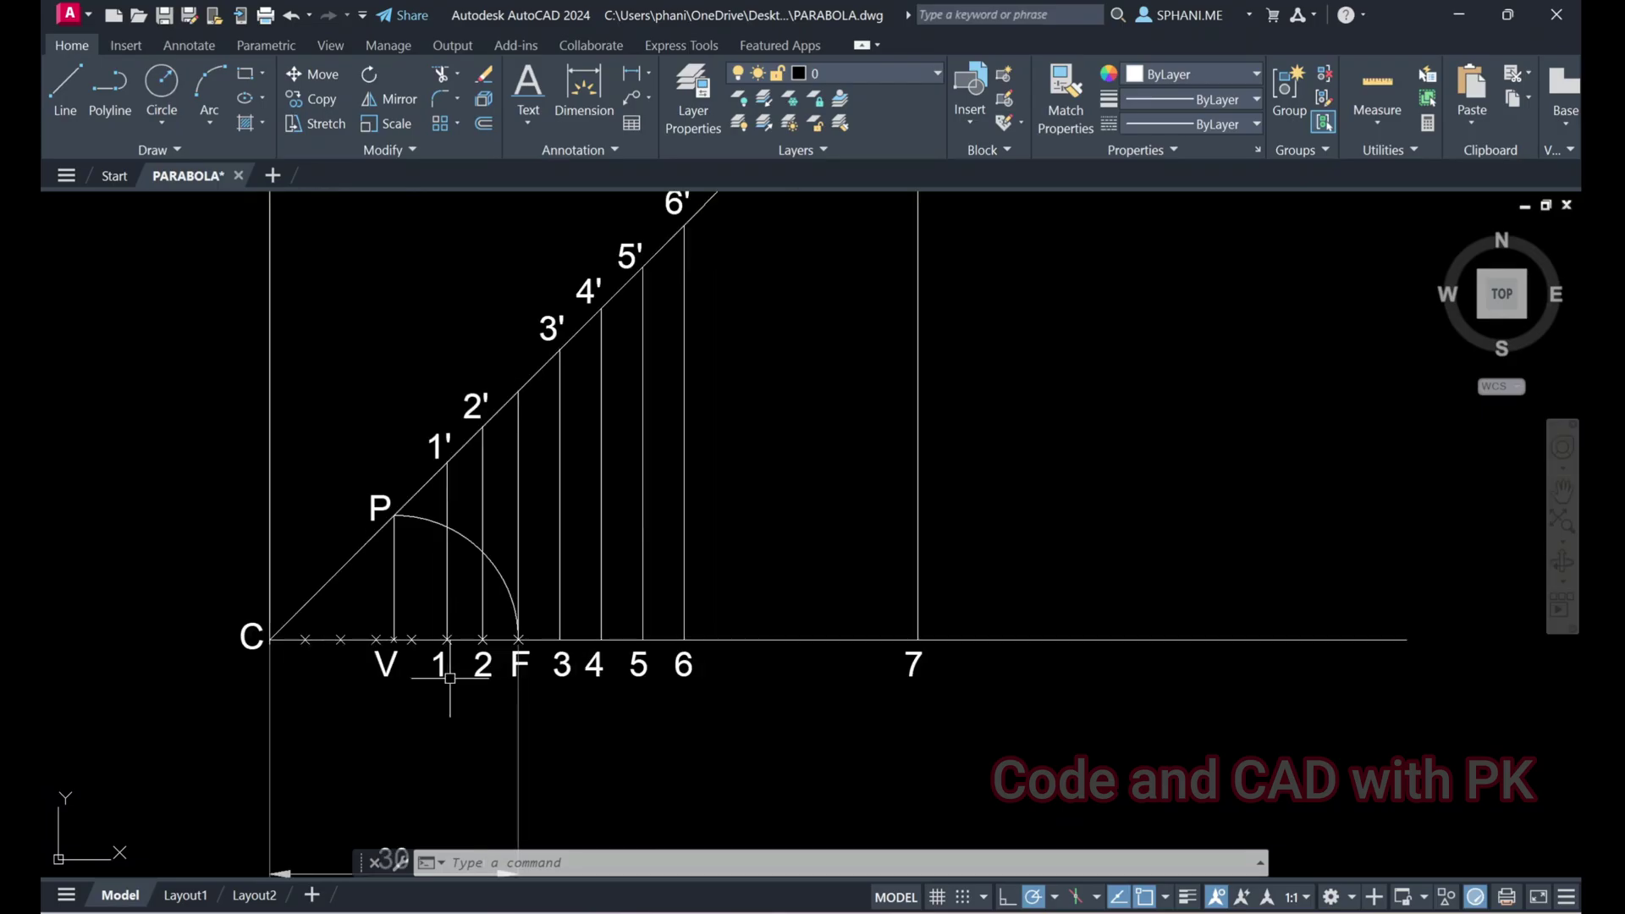
type("c")
key("Return")
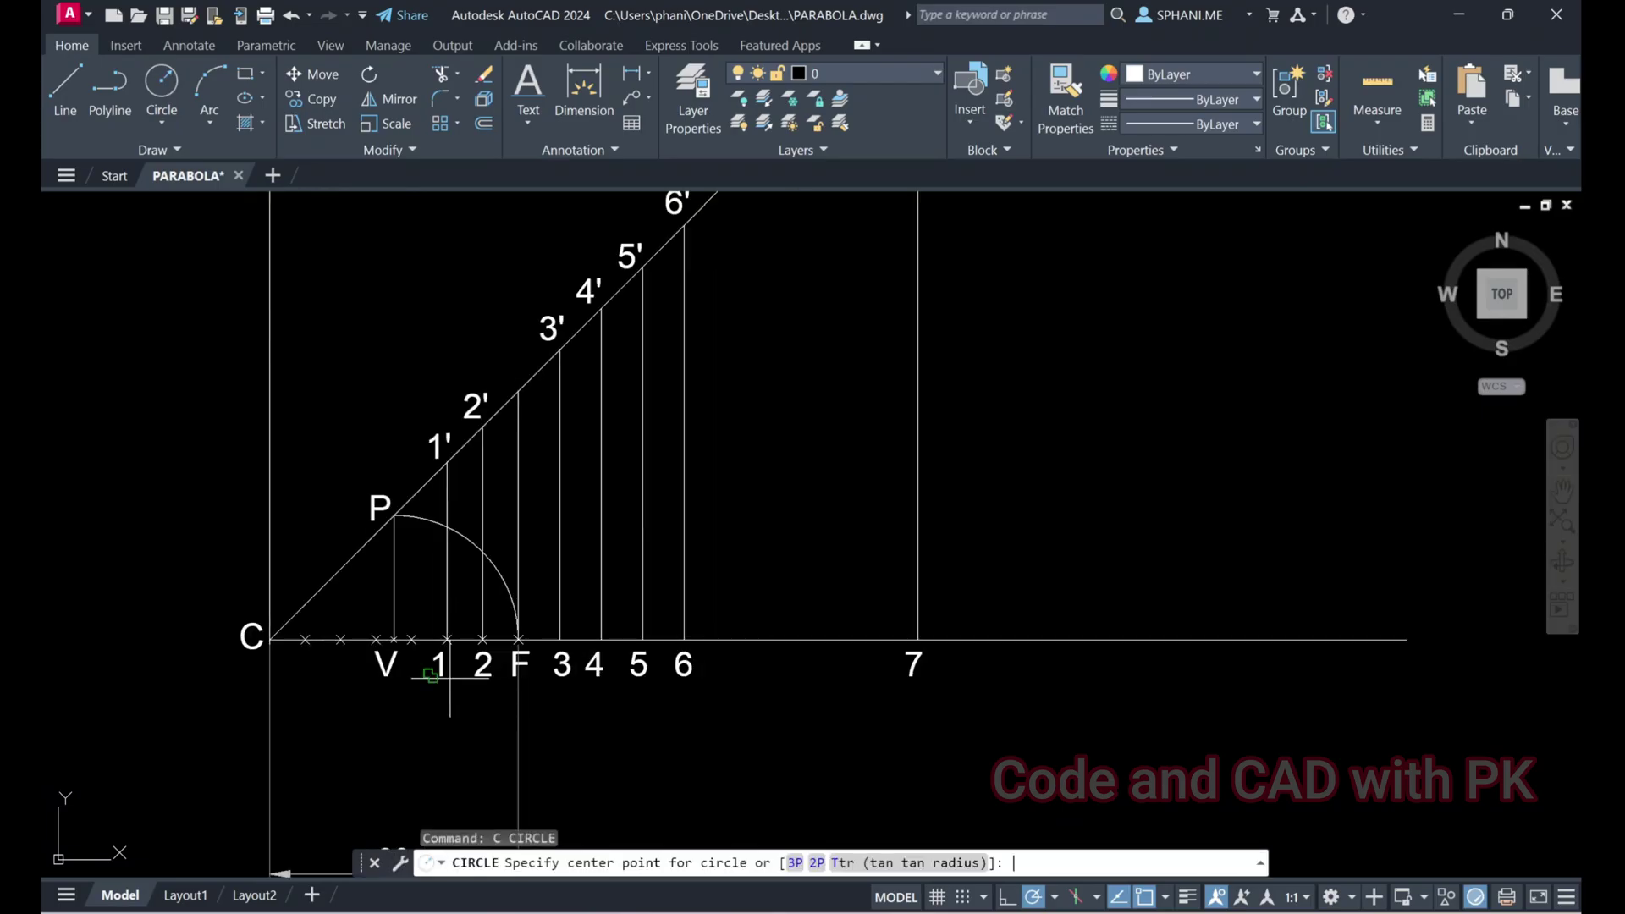
left_click(447, 639)
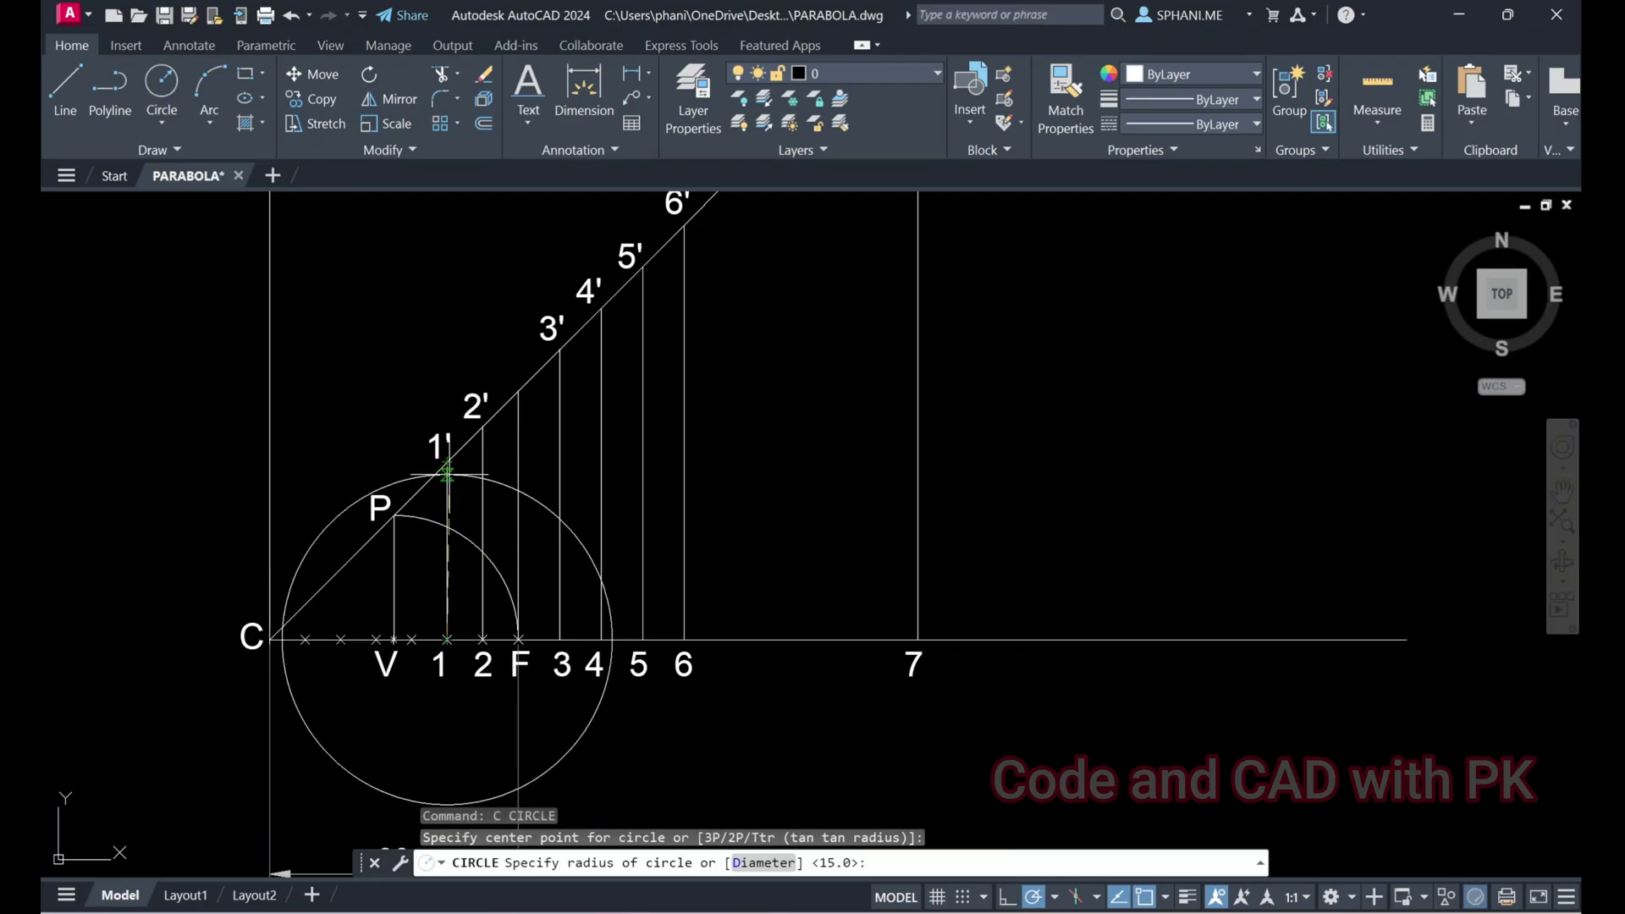
left_click(447, 461)
Move the circle's centre to the focus F and place a point where the circle crosses the ordinate 1-1'
left_click(588, 527)
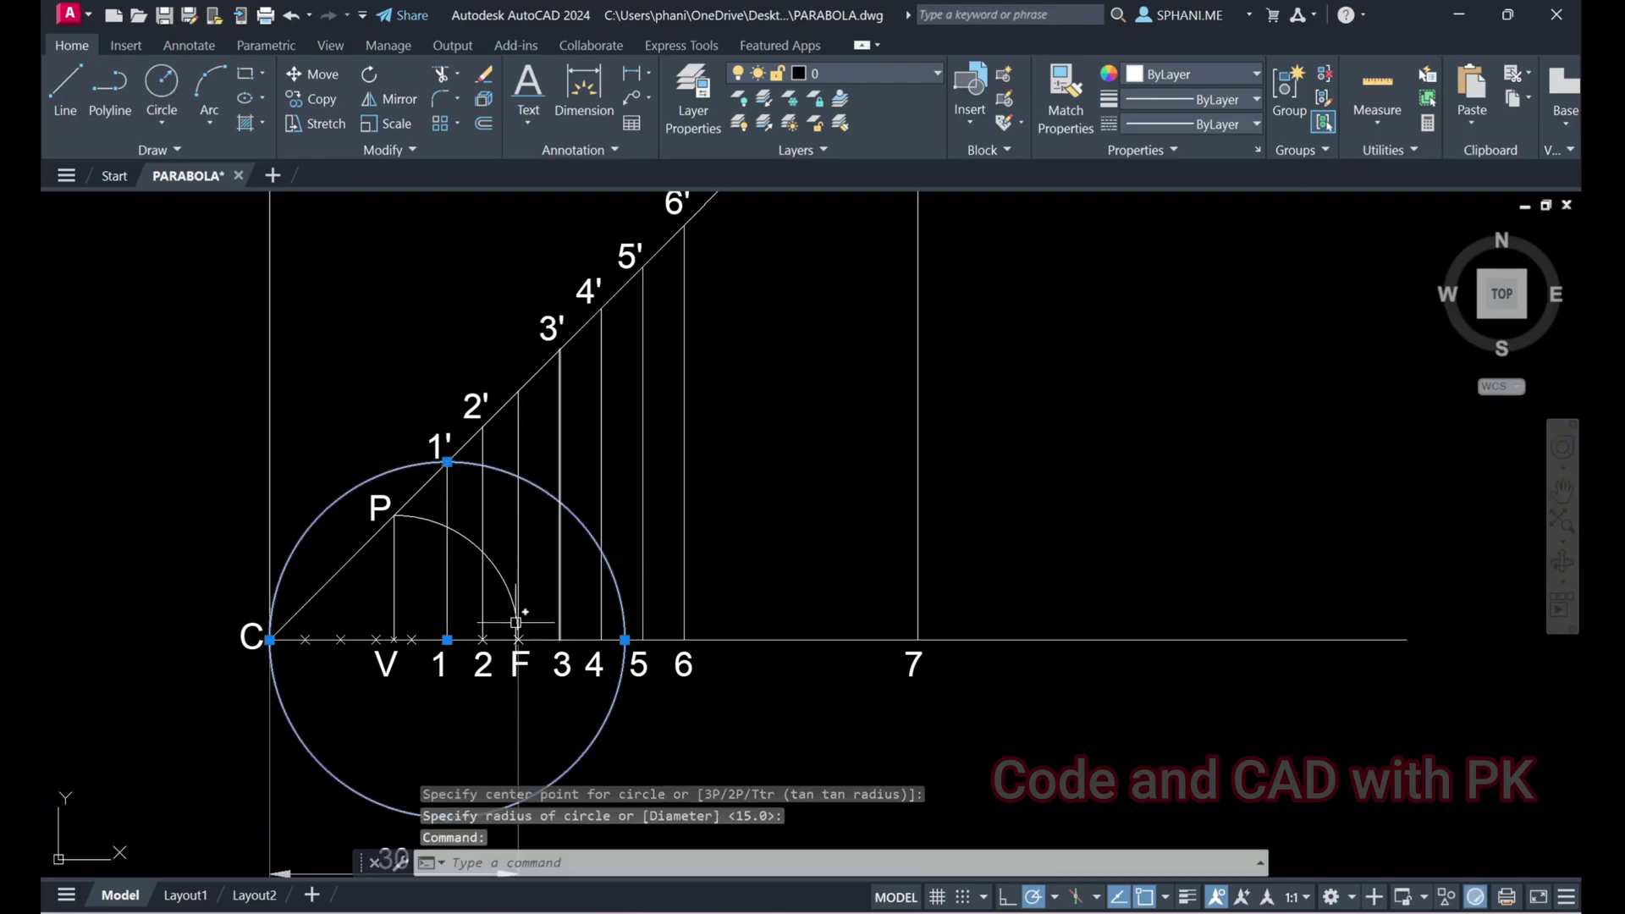
left_click(450, 638)
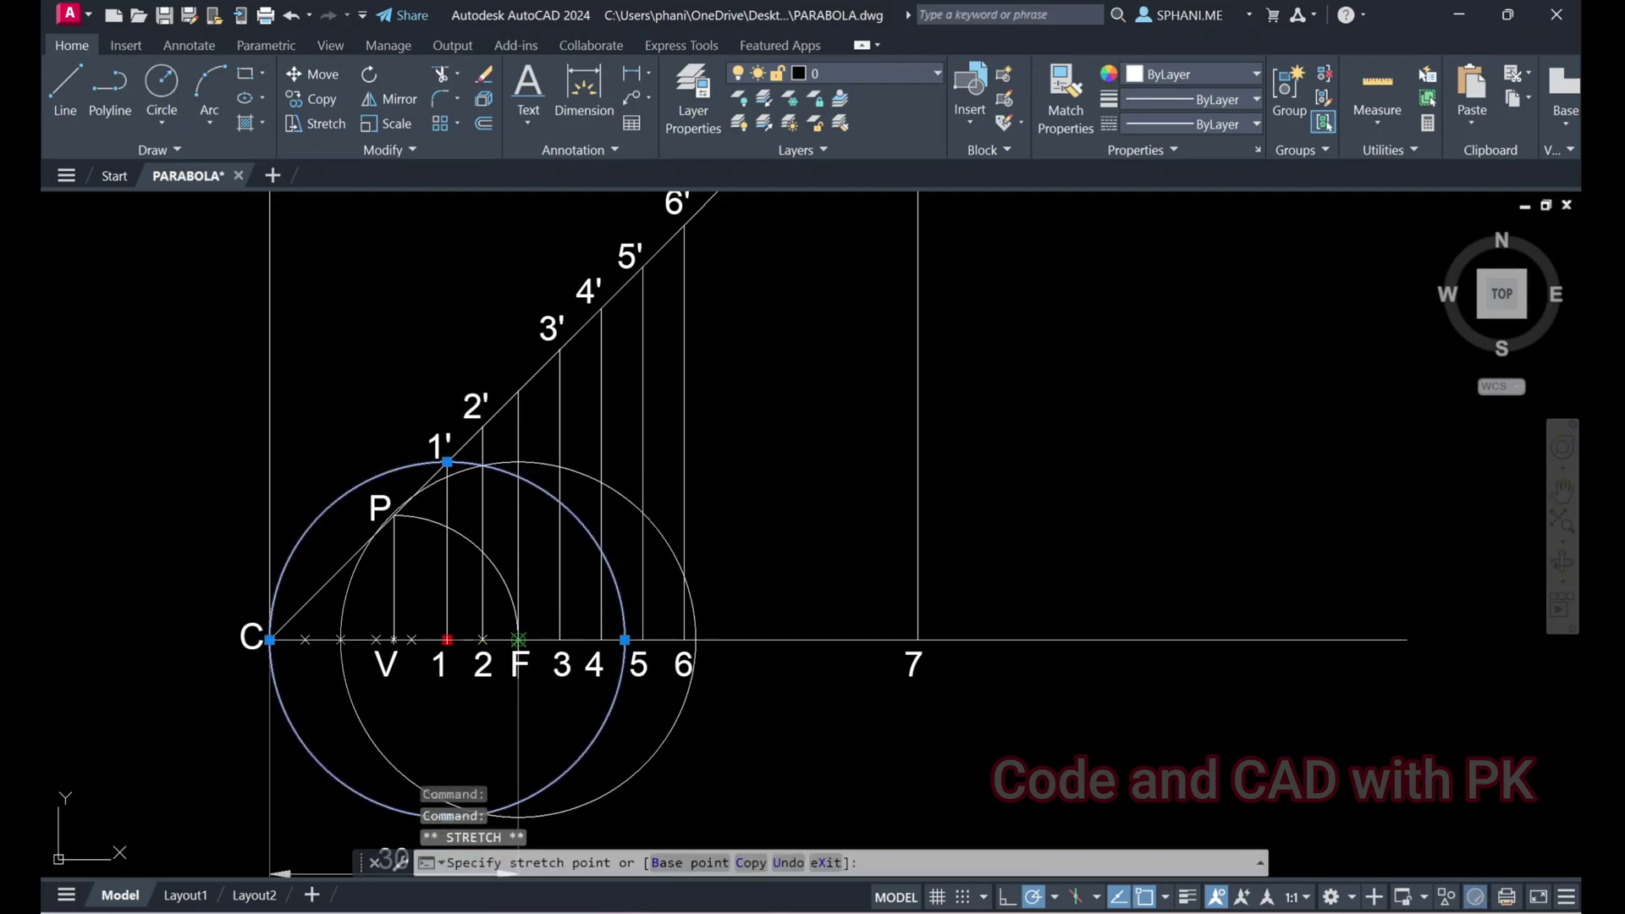
scroll(465, 518, "up", 5)
key("Escape")
type("po")
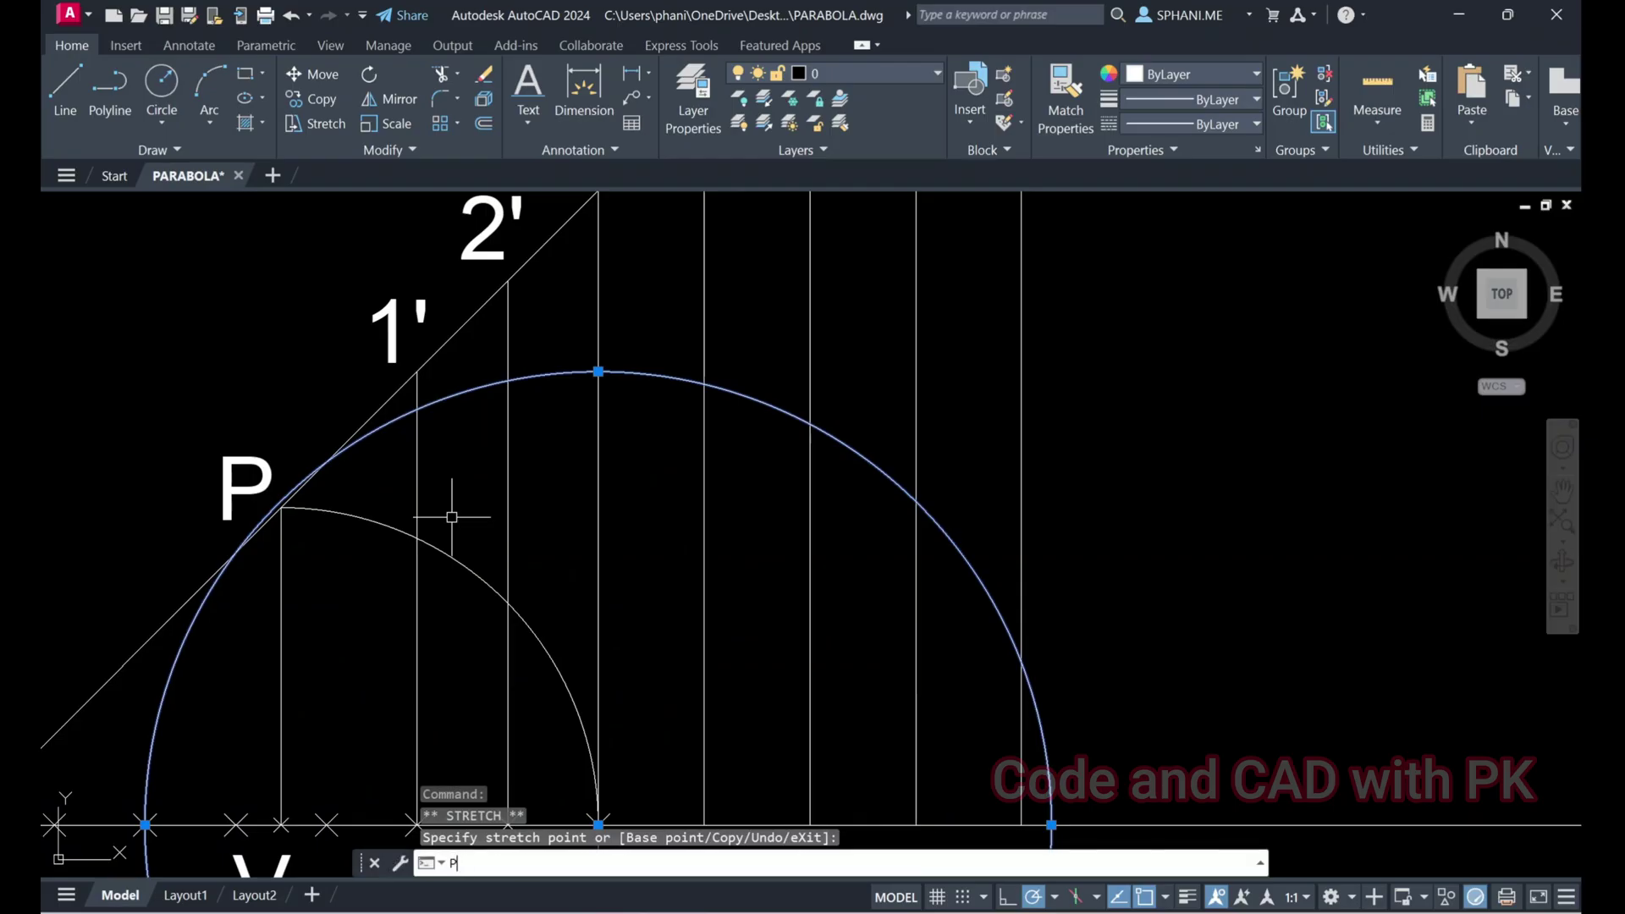
key("Return")
left_click(417, 409)
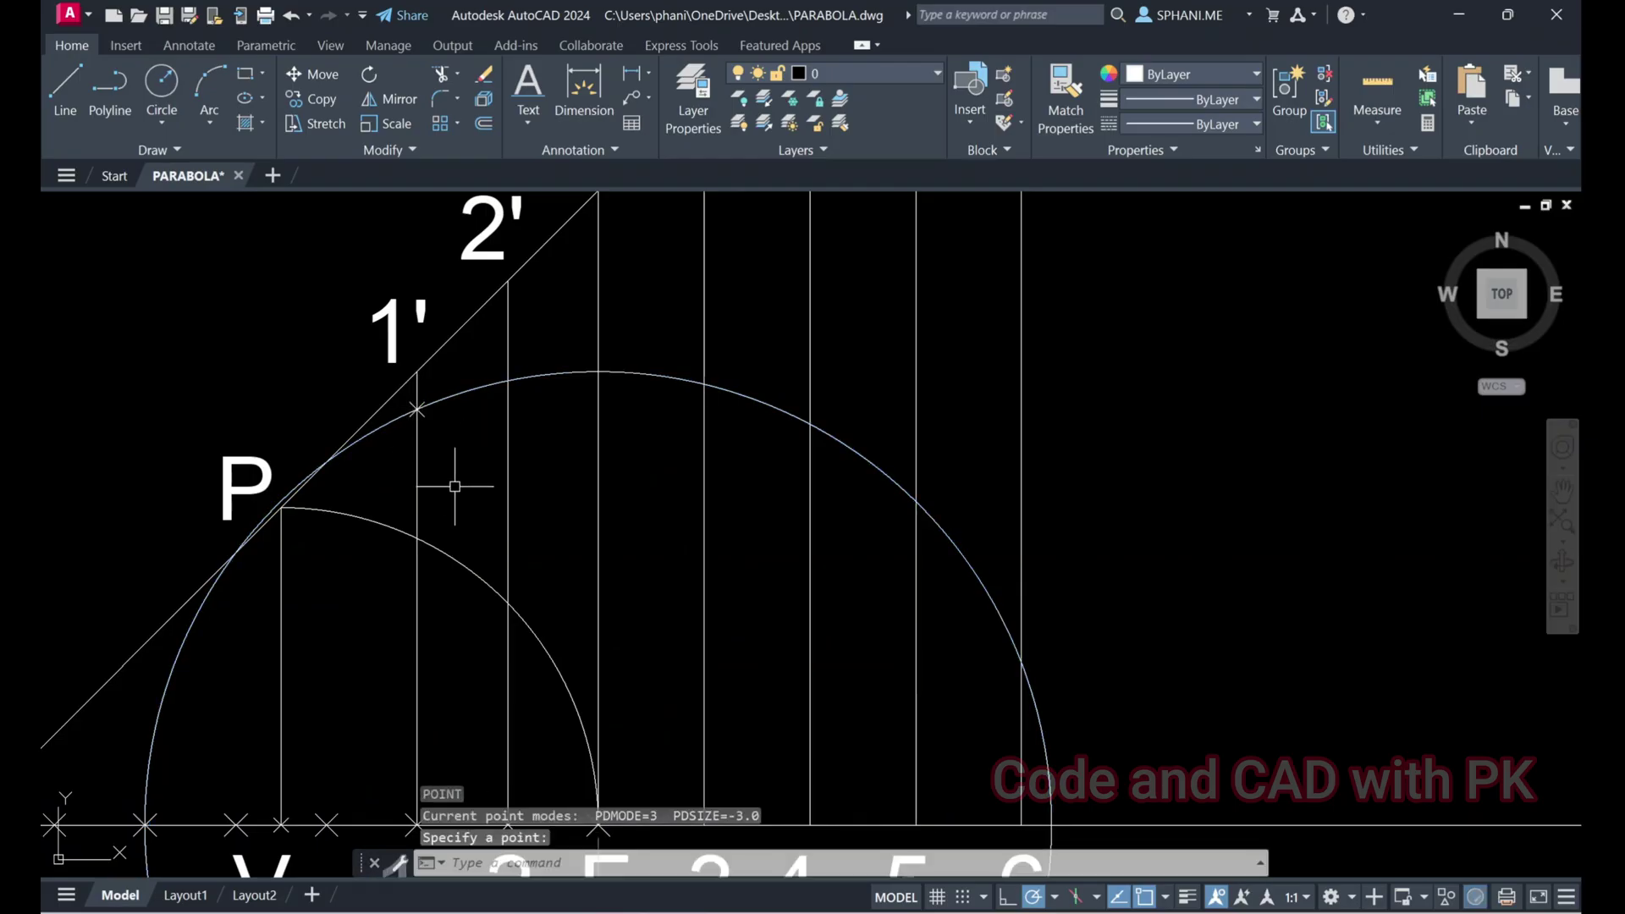
Erase the construction circle centred at F, keeping the point on the ordinate 1-1'
left_click(492, 392)
left_click(479, 374)
type("e")
key("Return")
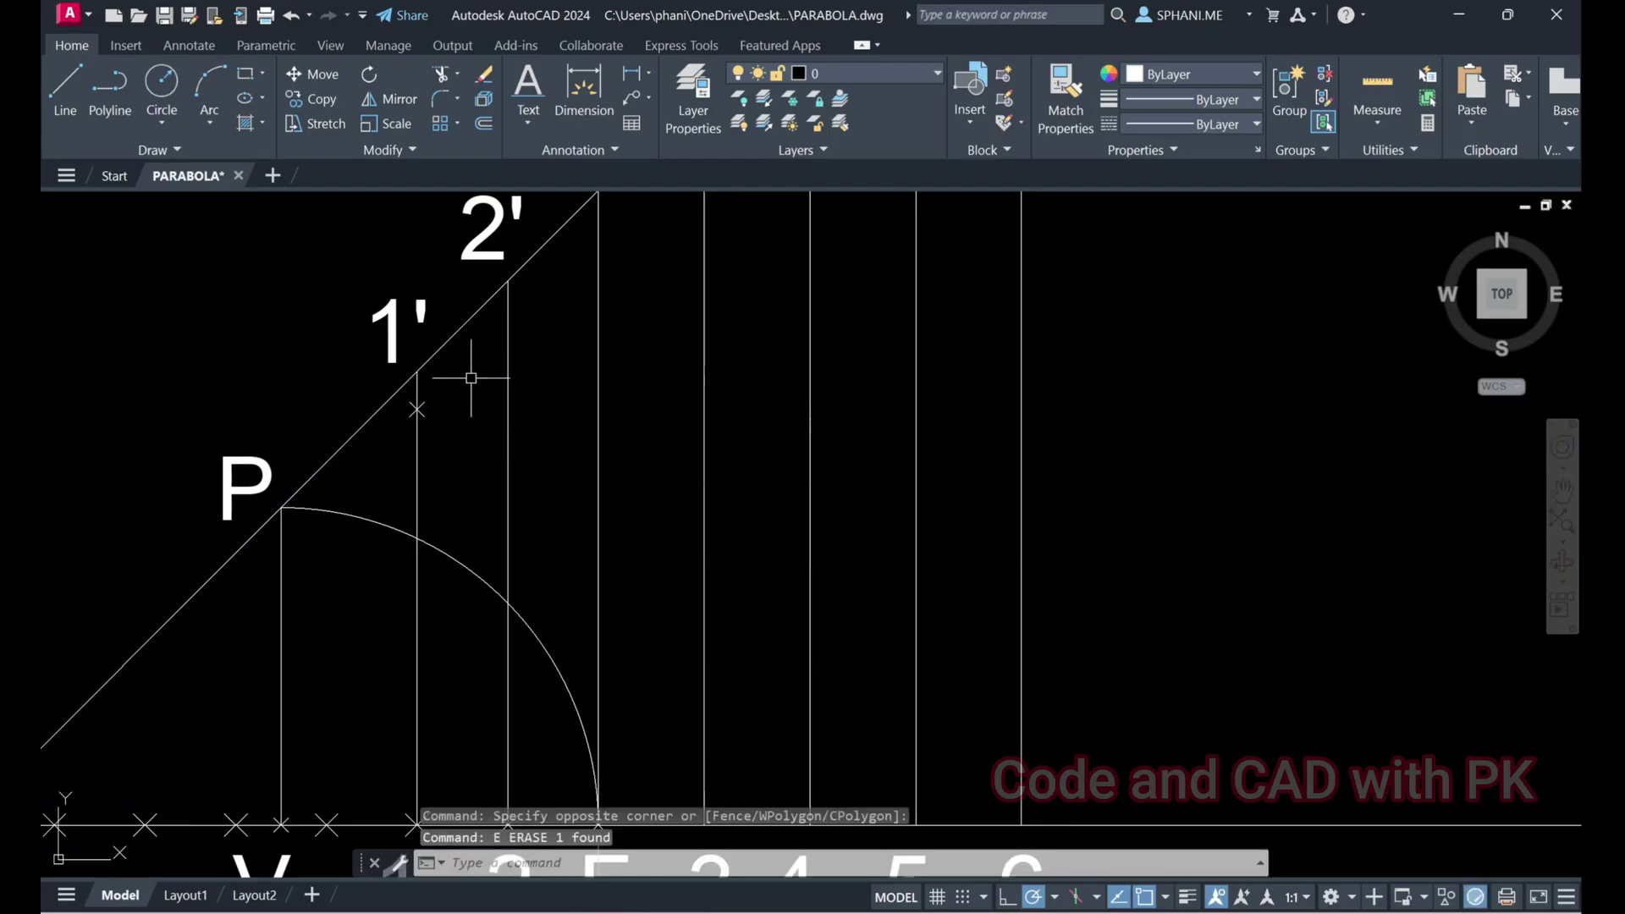
Draw a circle centred at point 2 on the axis with its radius reaching up to 2'
scroll(533, 576, "down", 2)
type("c")
key("Return")
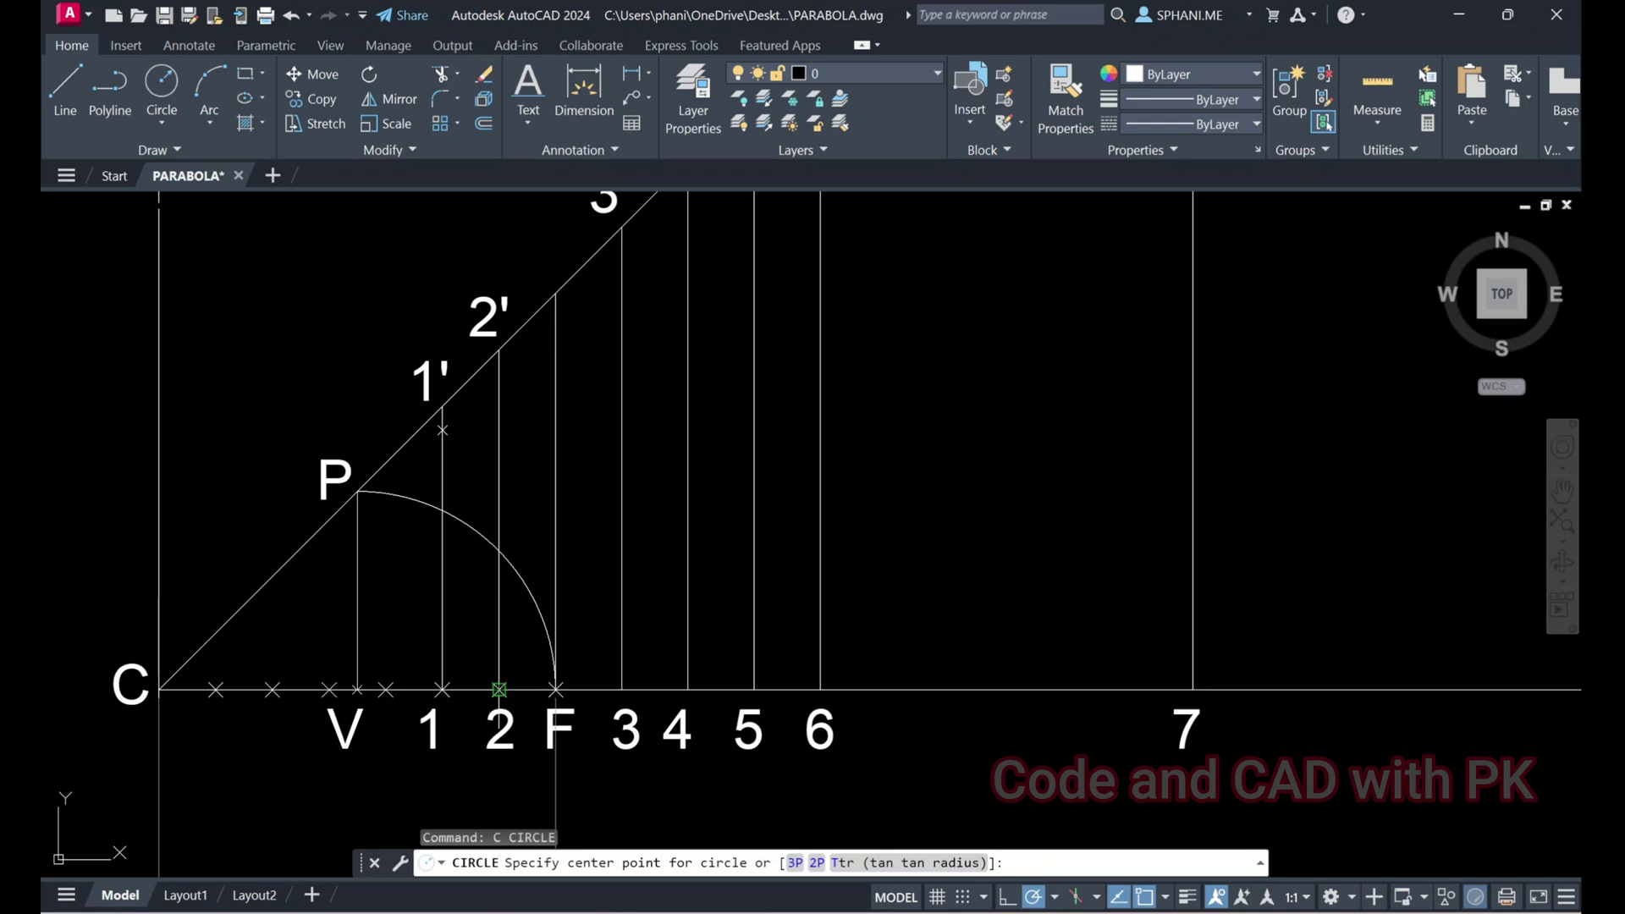
left_click(499, 690)
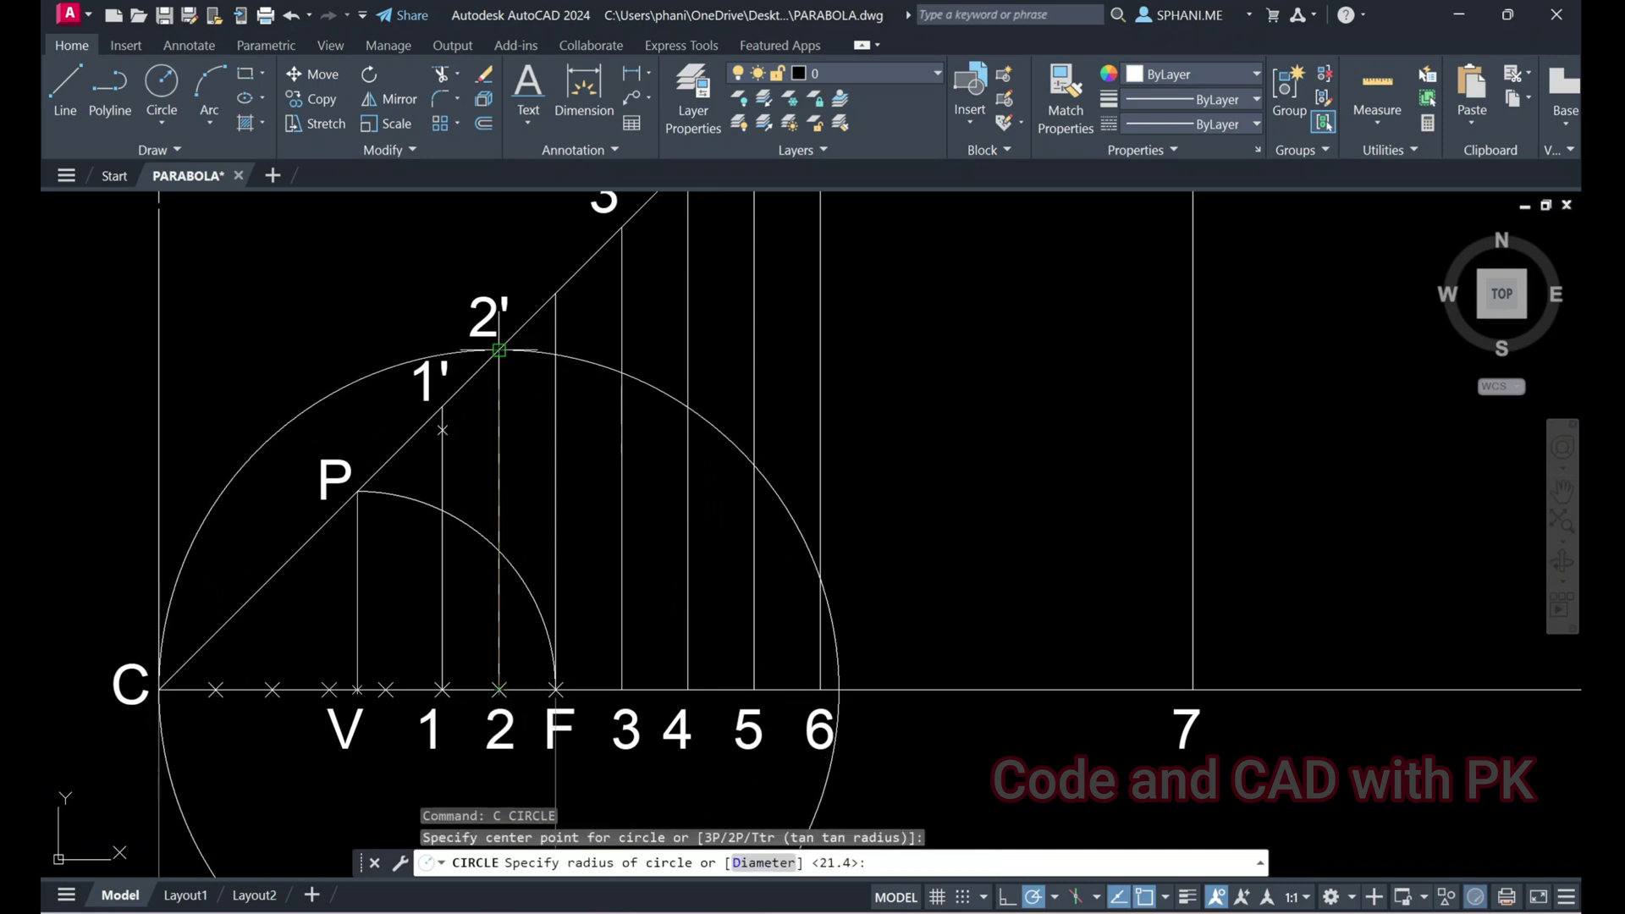
left_click(499, 349)
Move the second circle's centre to F and place a point where it crosses the ordinate 2-2'
left_click(602, 365)
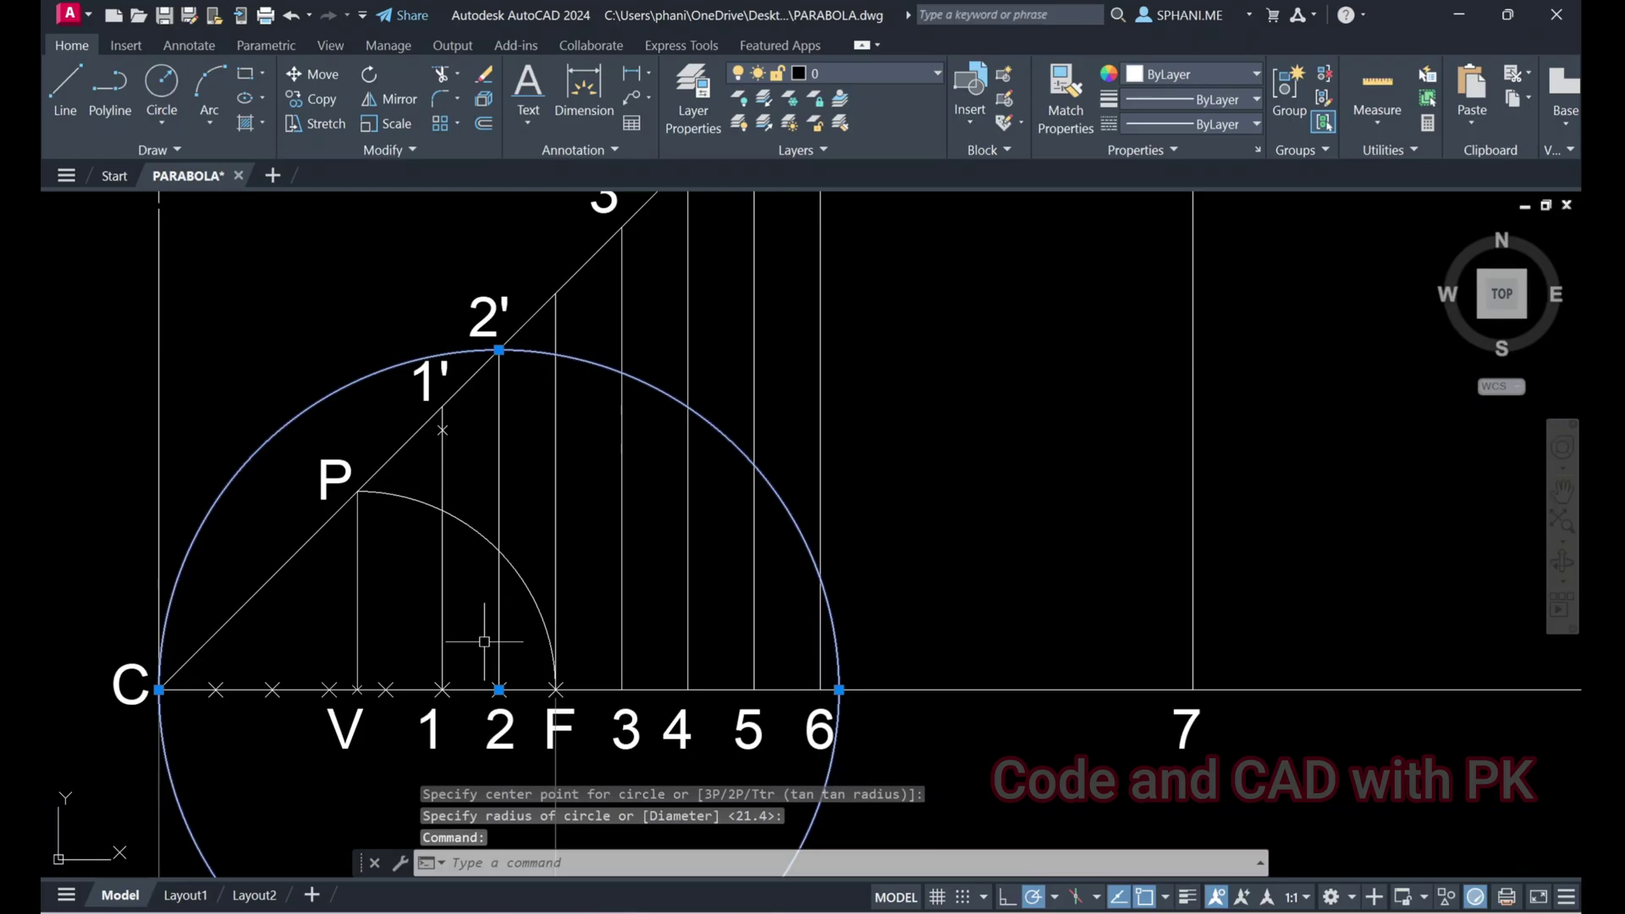
left_click(499, 689)
left_click(555, 689)
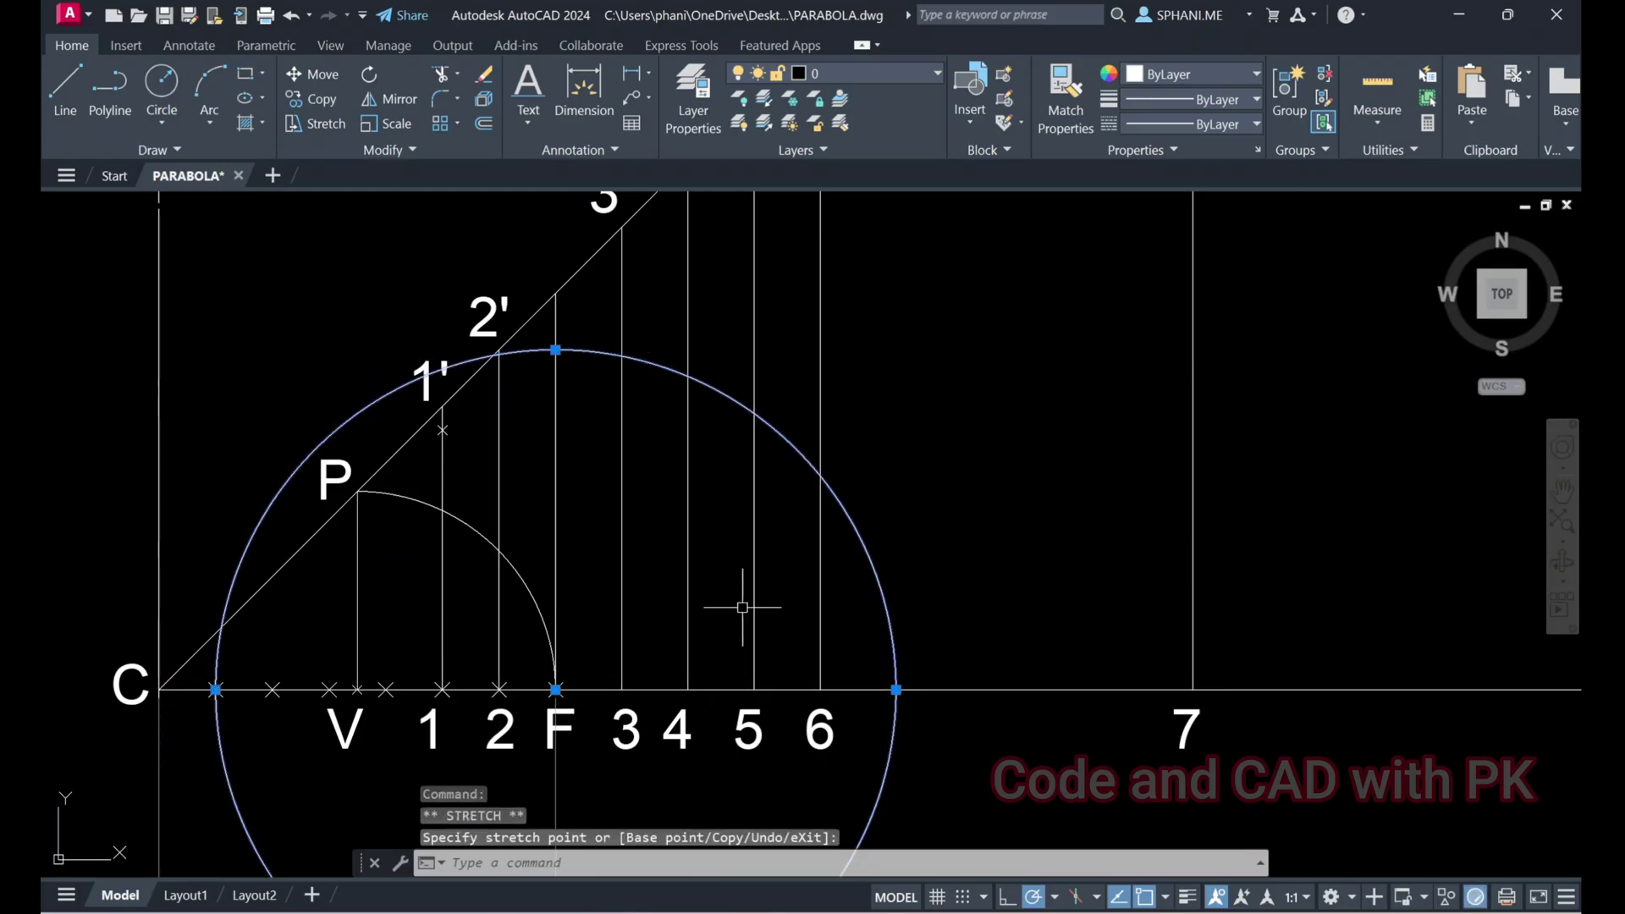
key("Escape")
key("Escape")
type("po")
key("Return")
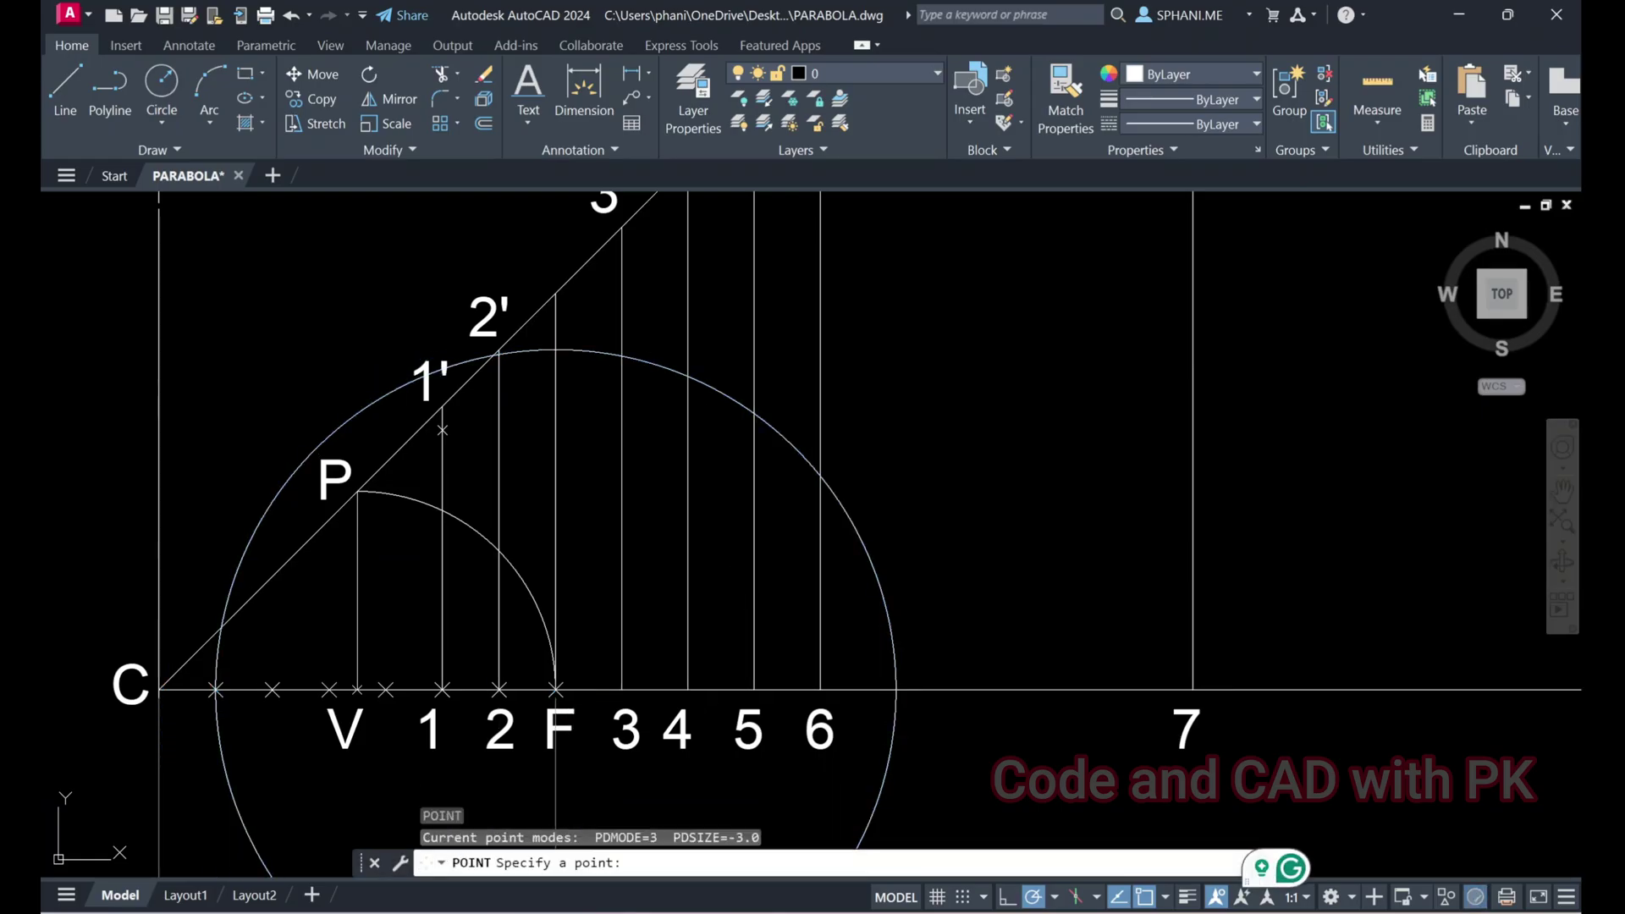
scroll(502, 308, "up", 4)
left_click(493, 423)
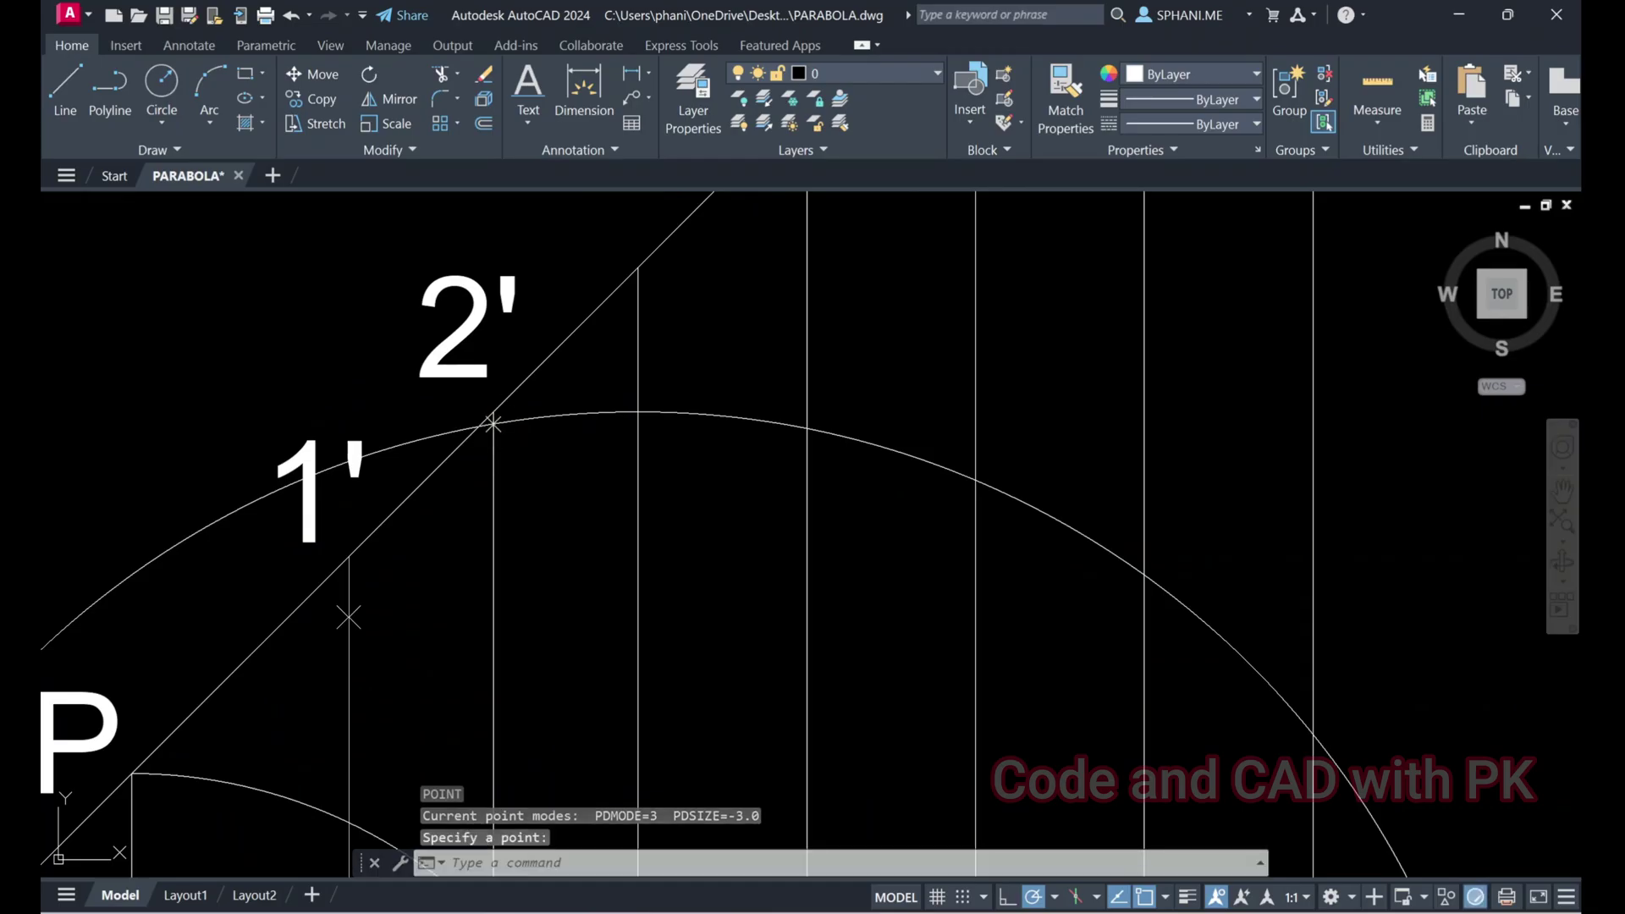
Erase the construction circle that crosses the ordinate 2-2', keeping the plotted point
key("Escape")
scroll(555, 472, "down", 4)
left_click(639, 453)
type("e")
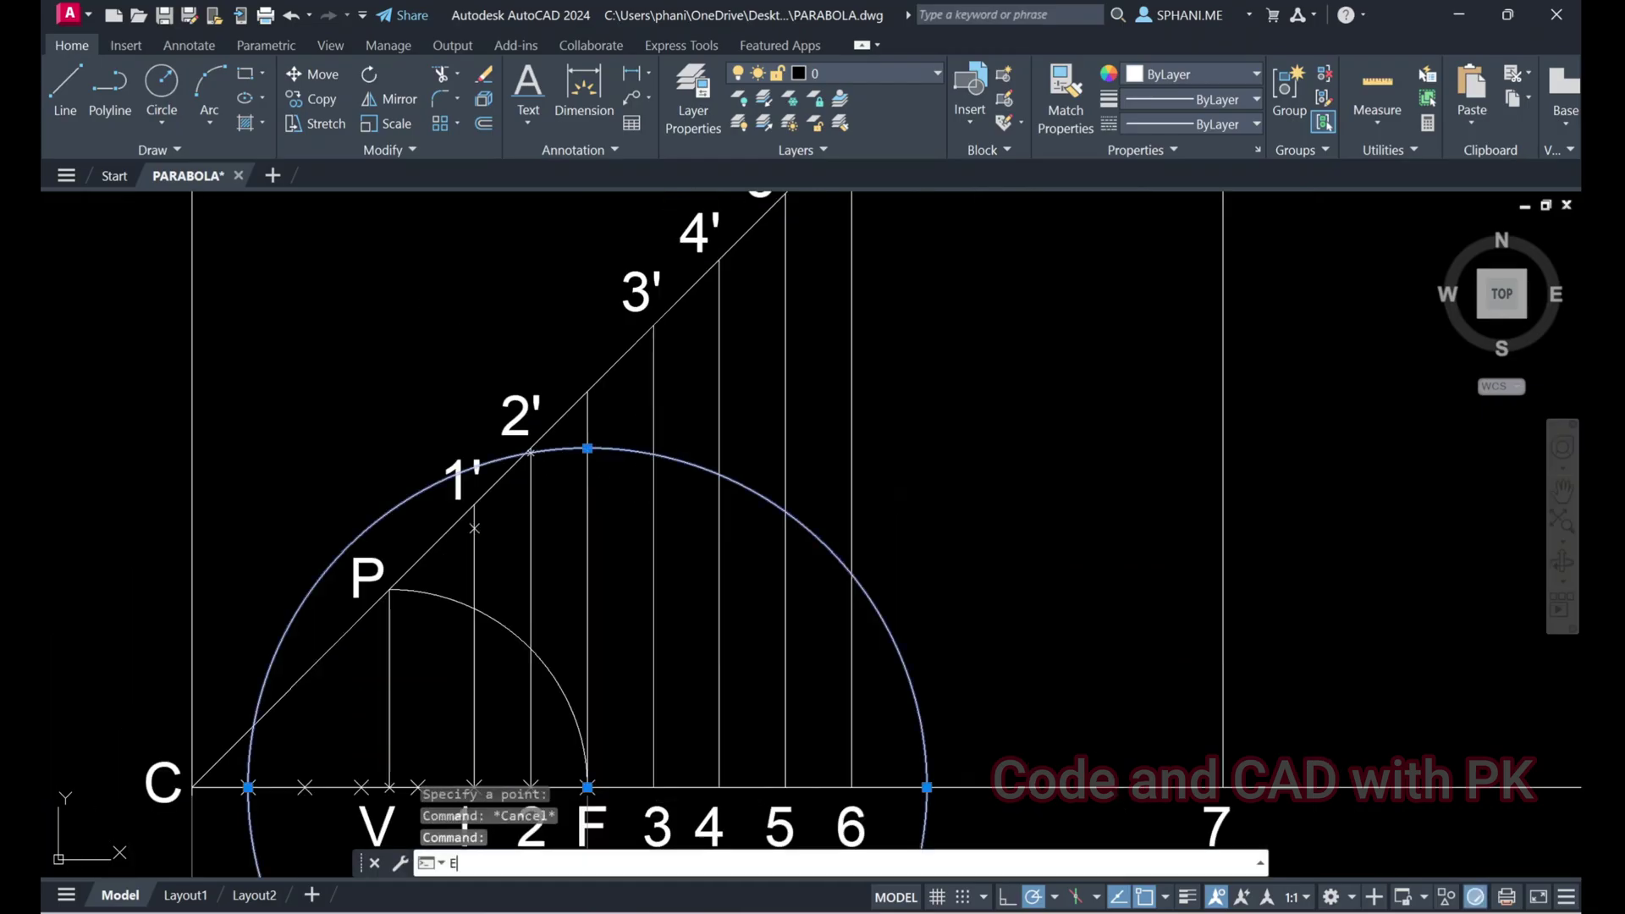
key("Return")
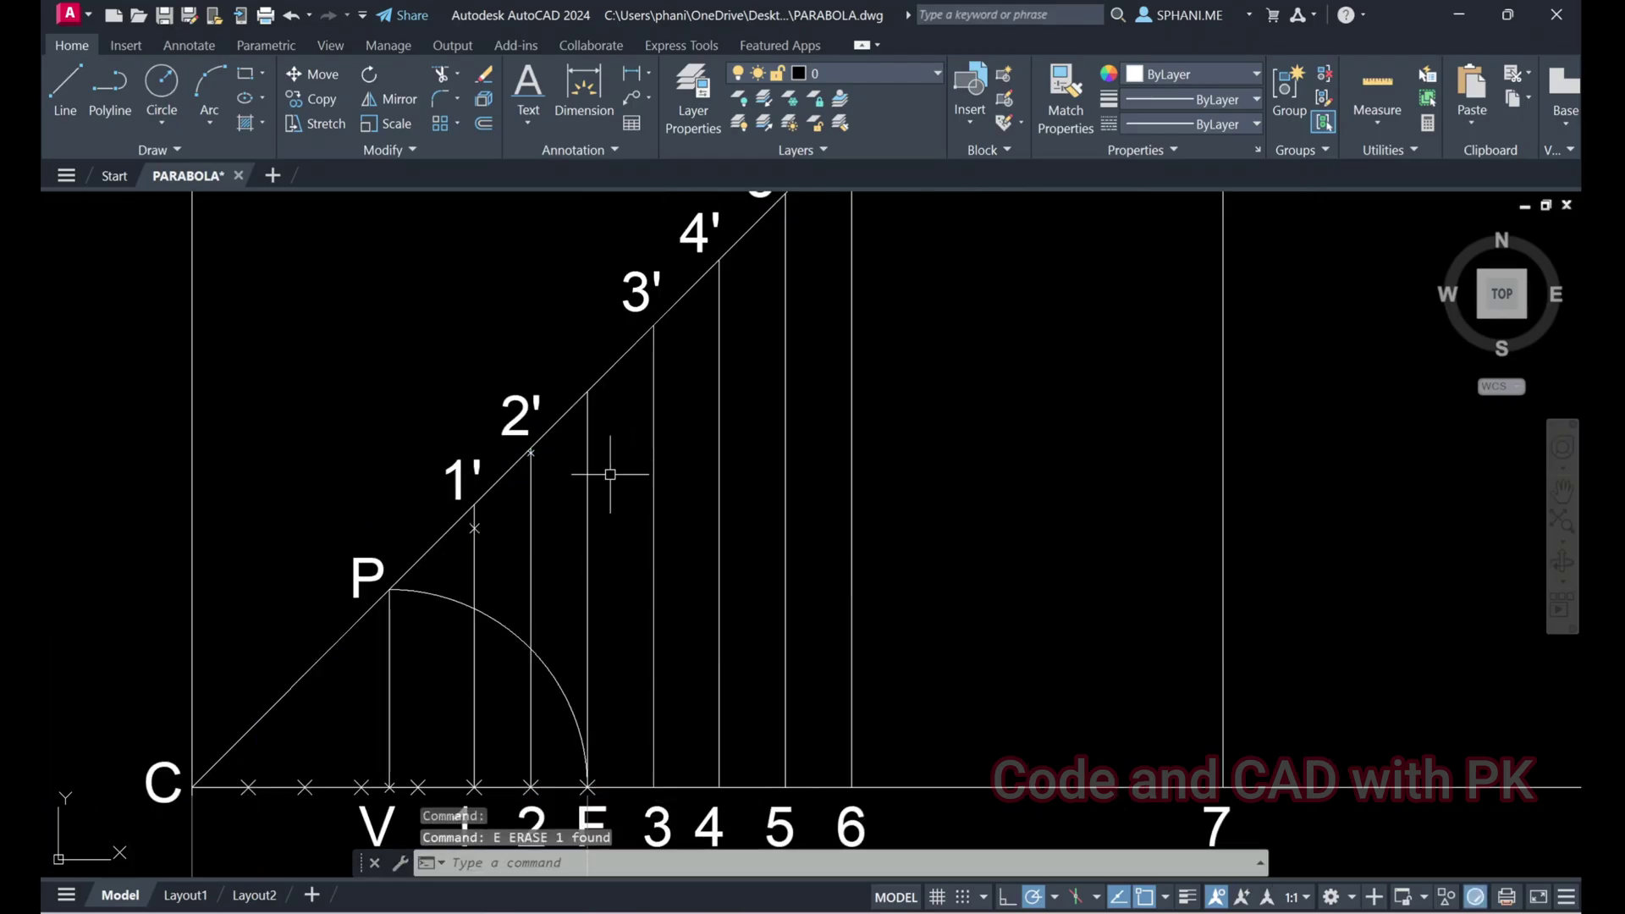
Place a point where the ordinate through F meets the inclined line and regenerate the drawing
middle_click_drag(627, 547, 610, 454)
scroll(585, 376, "up", 4)
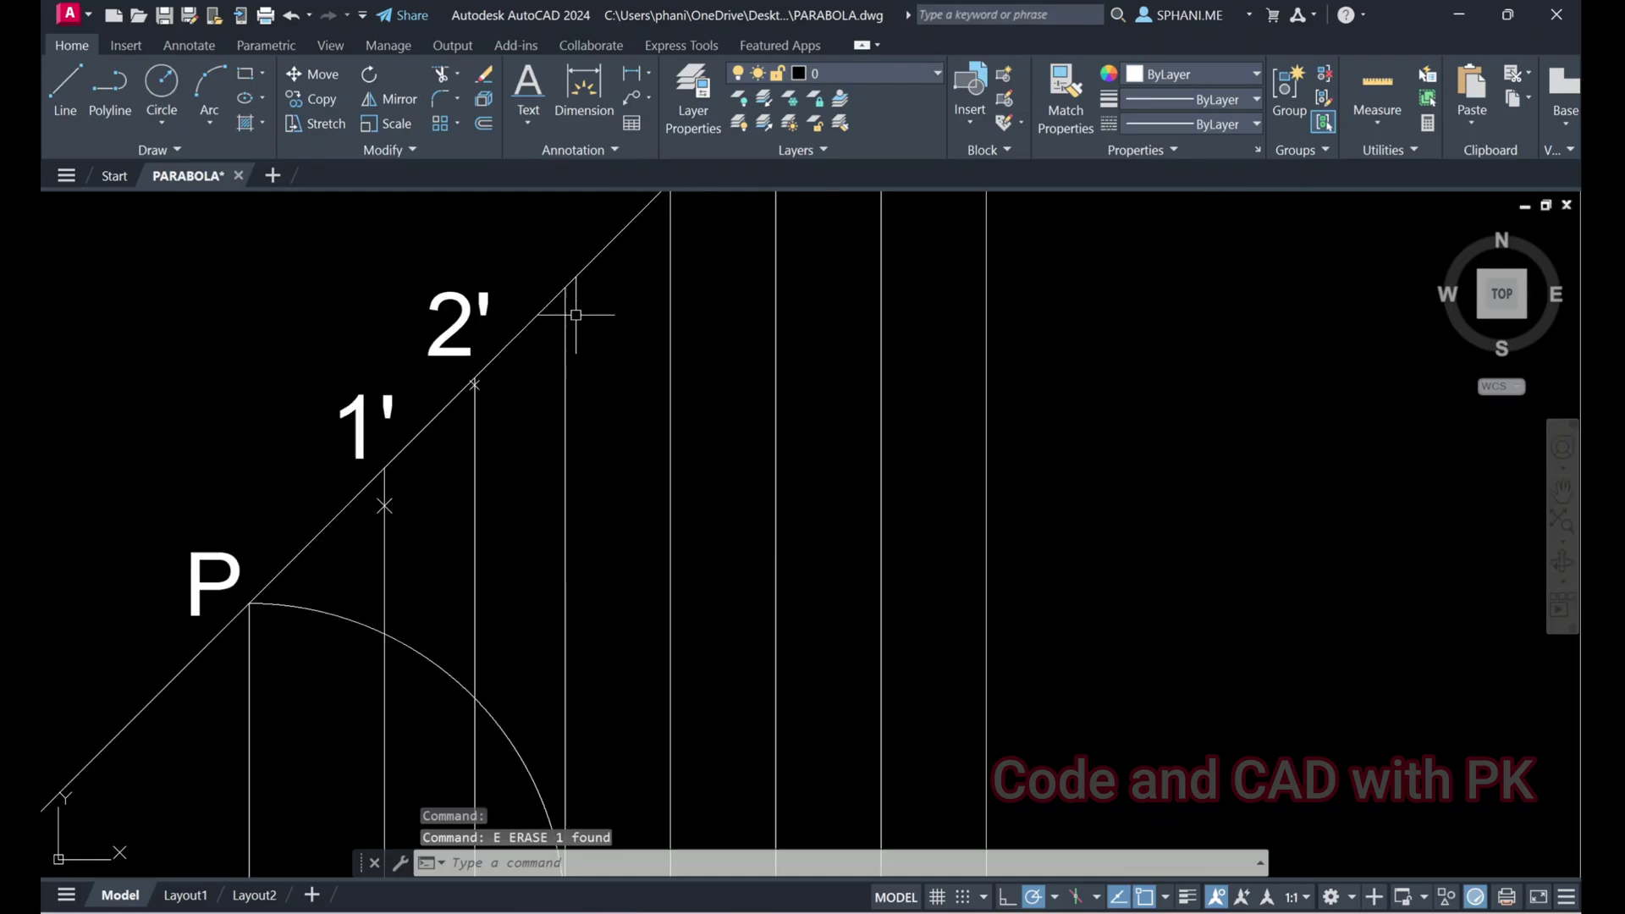
middle_click_drag(551, 280, 545, 384)
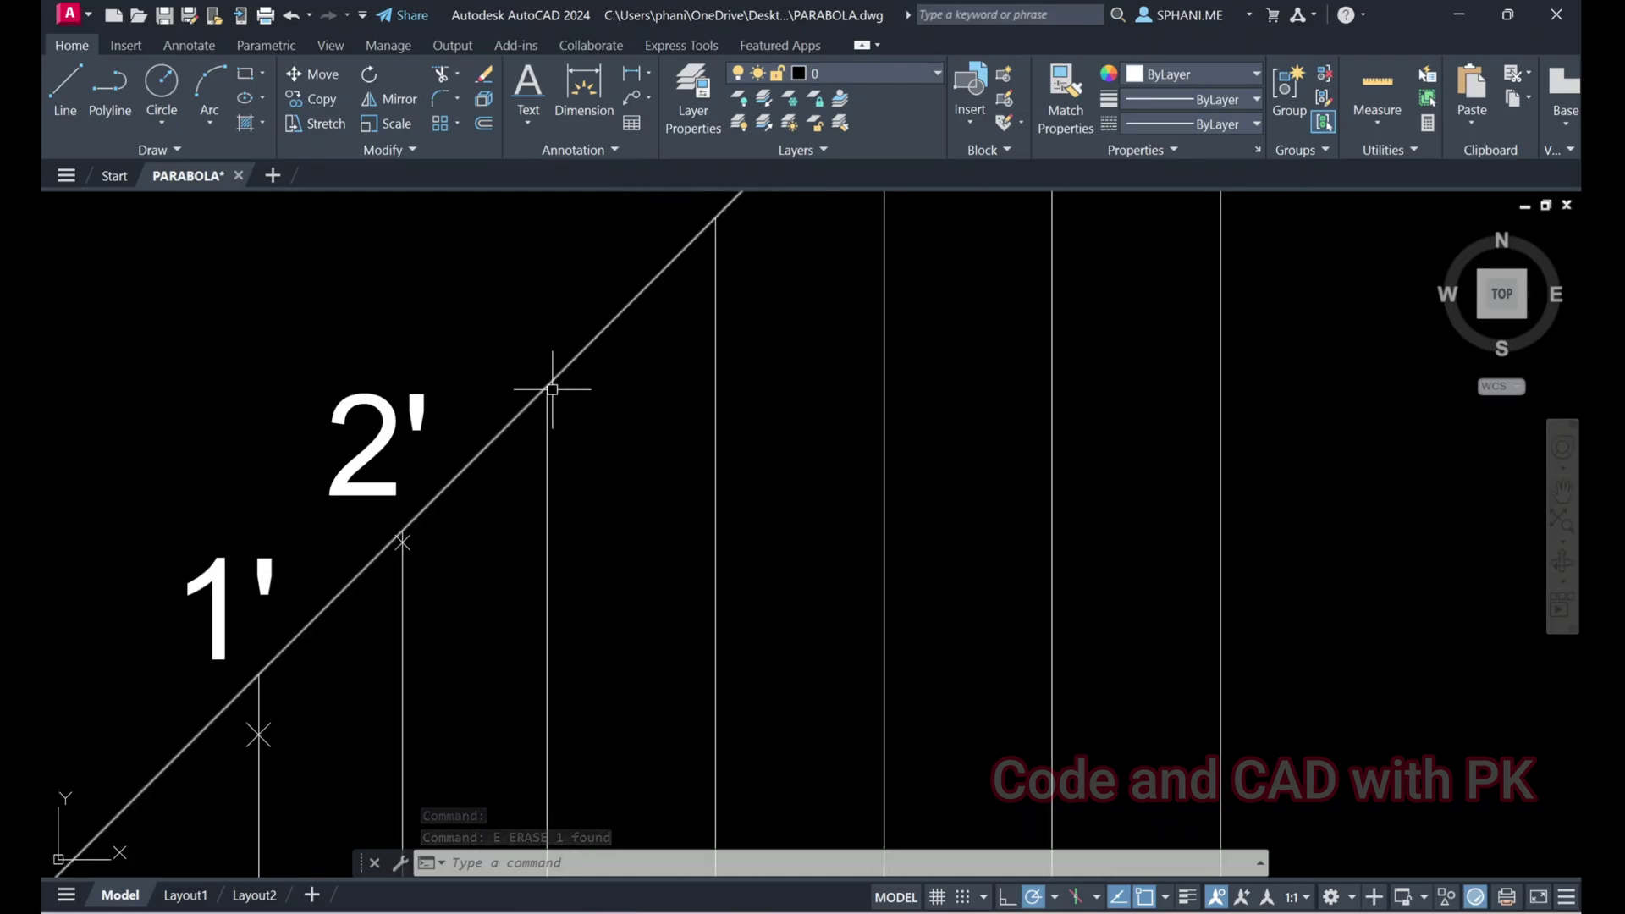
type("po")
key("Return")
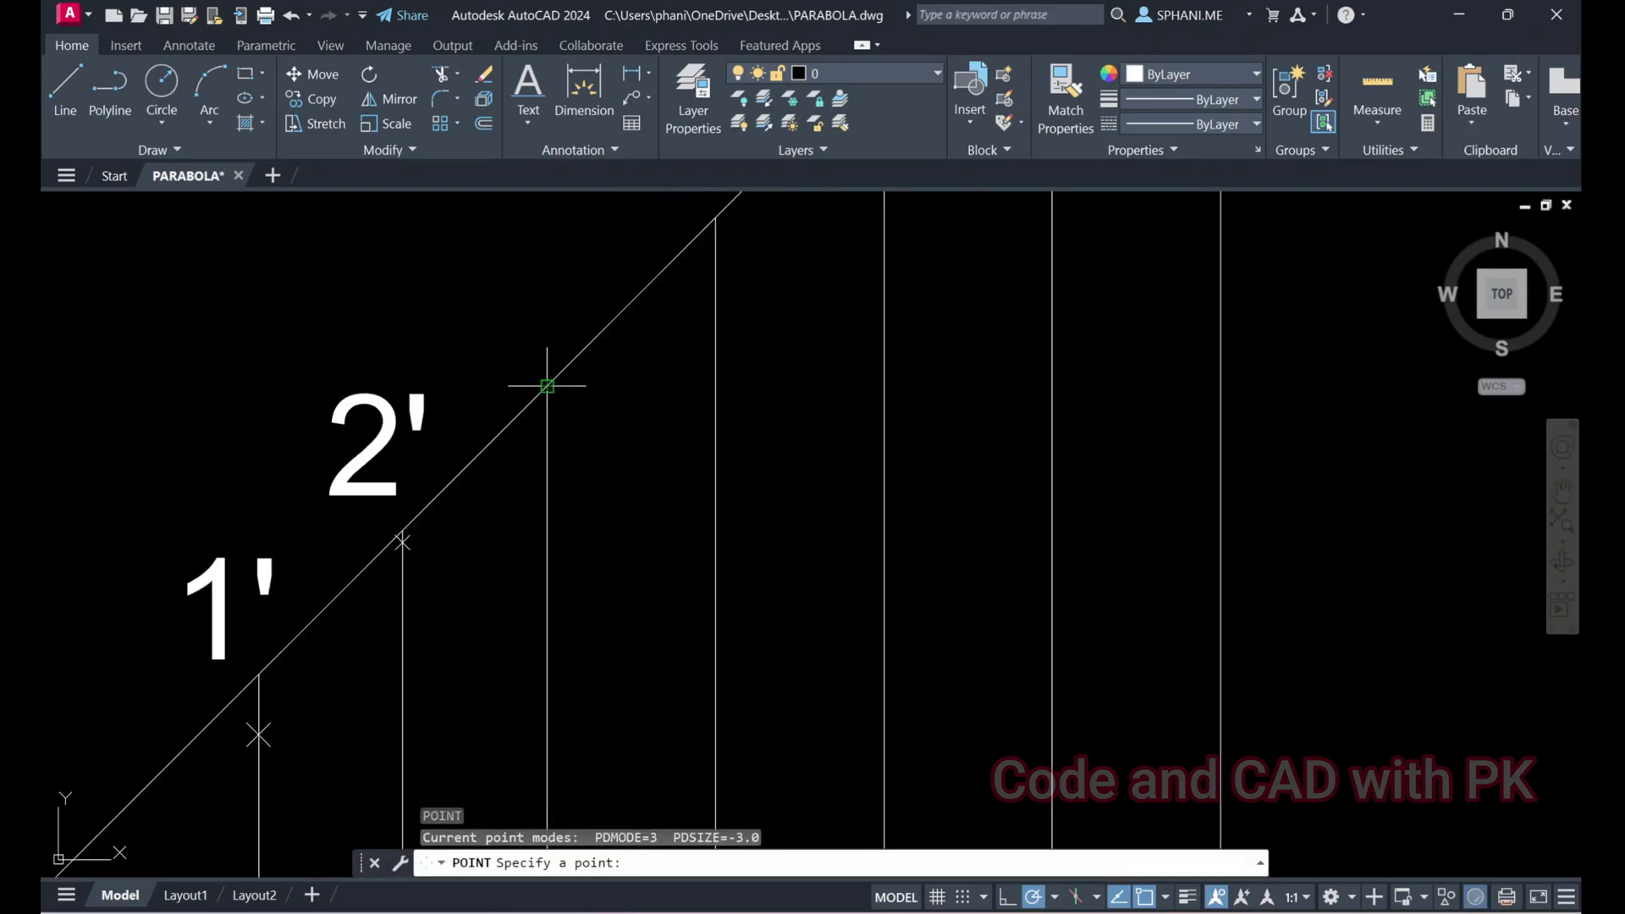
left_click(547, 387)
key("Escape")
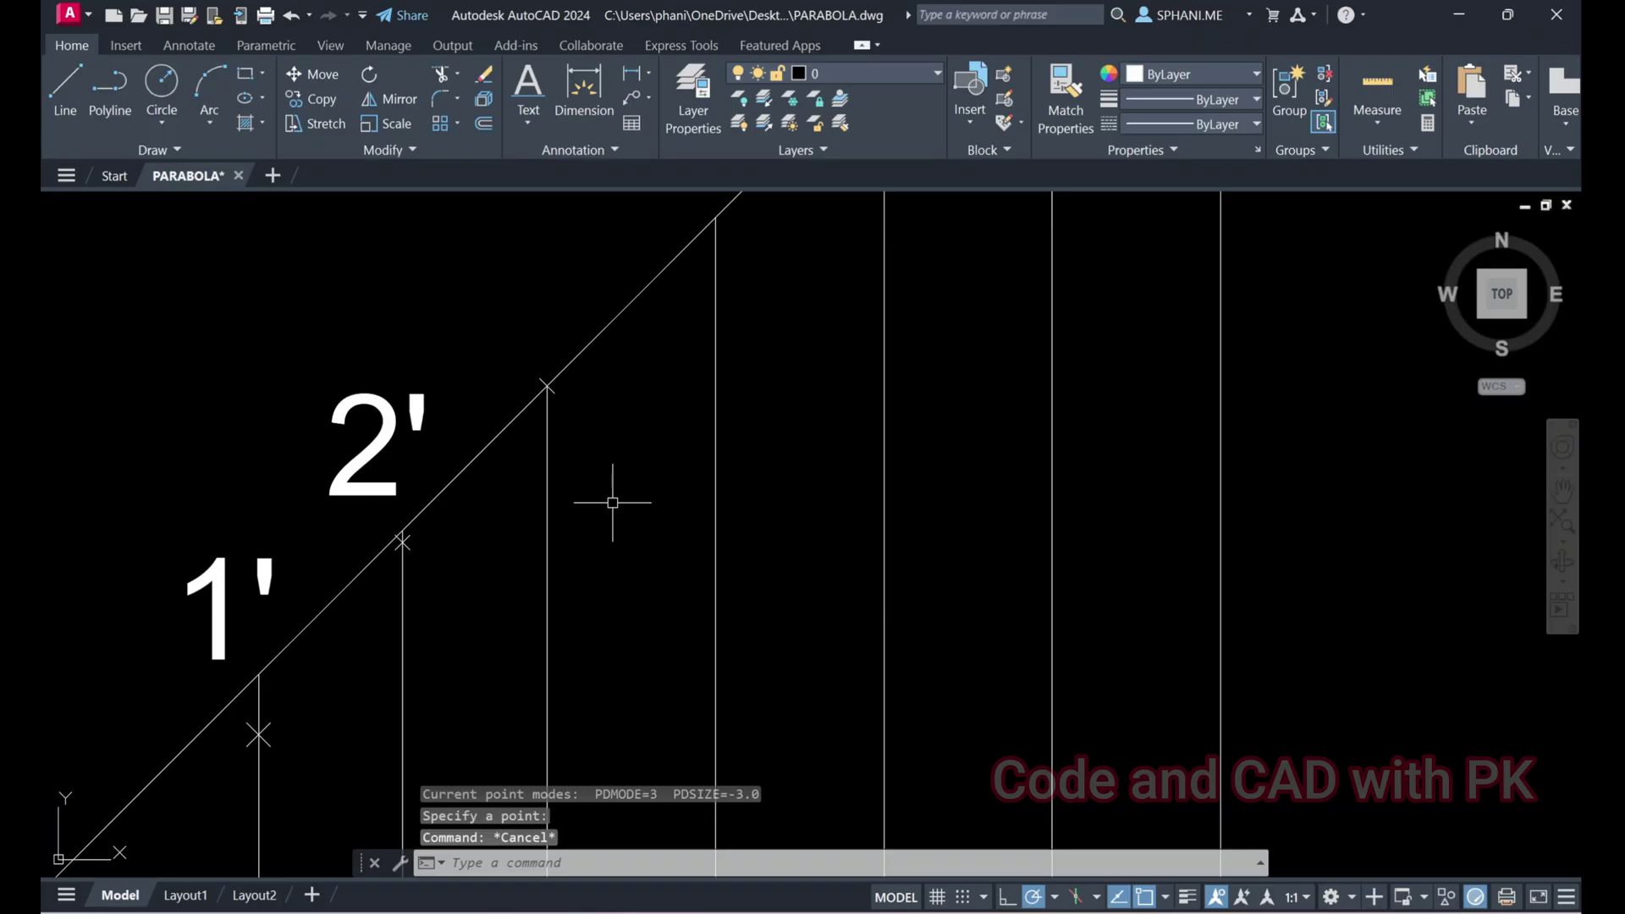
type("re")
key("Return")
scroll(612, 502, "down", 2)
key("Escape")
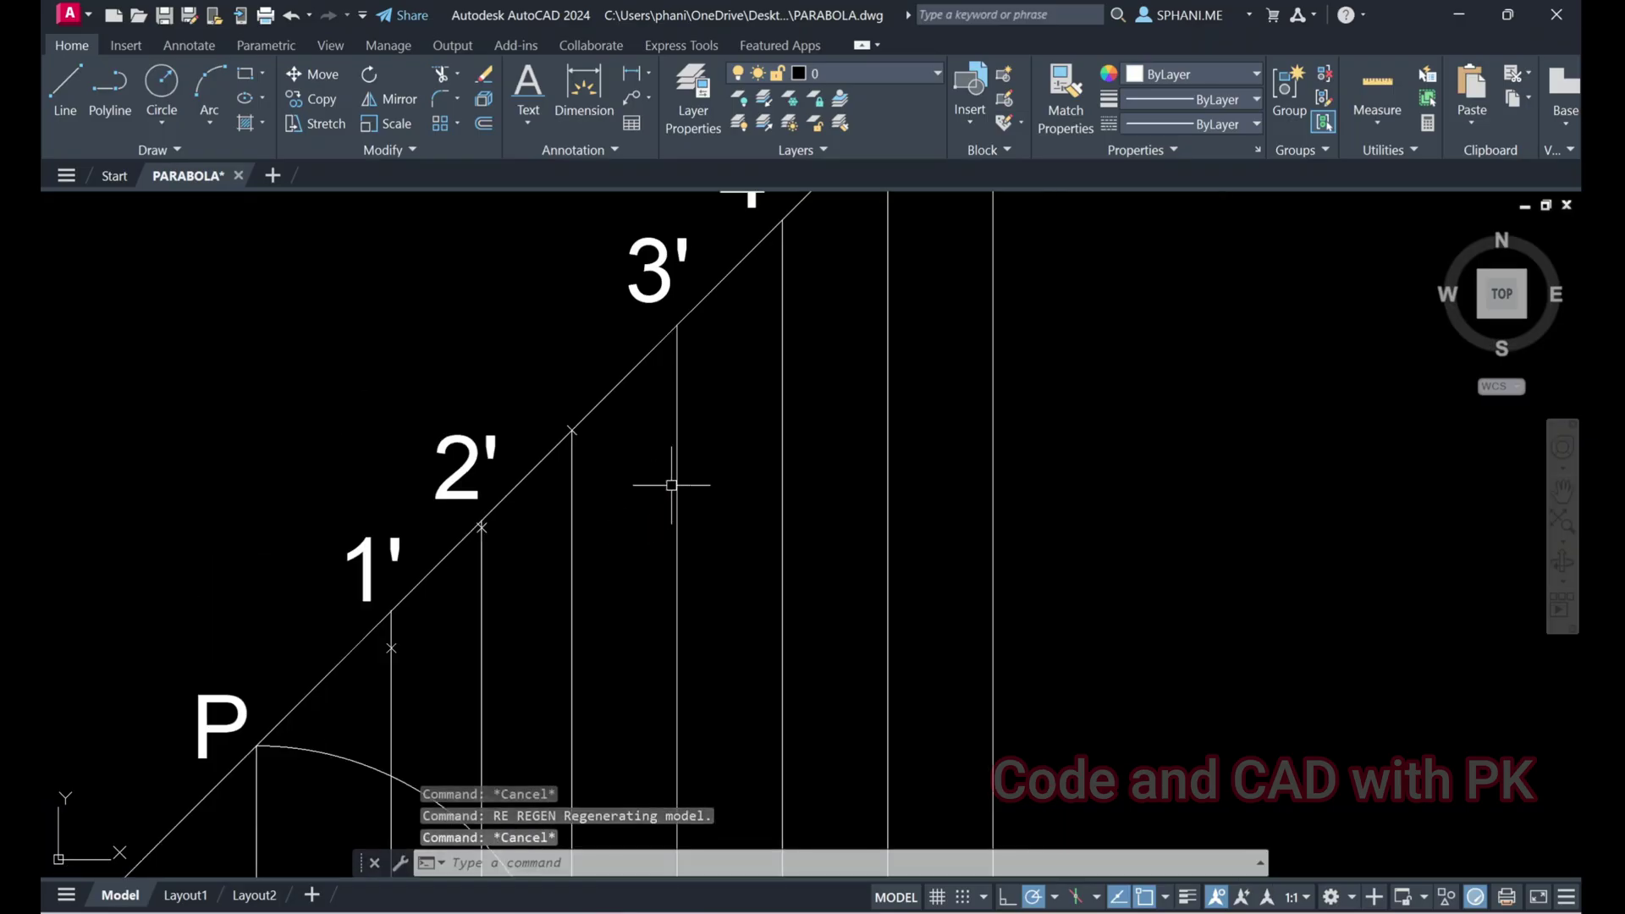
Draw a circle centred at point 3 on the axis with its radius reaching 3'
scroll(671, 484, "down", 4)
middle_click_drag(682, 530, 554, 429)
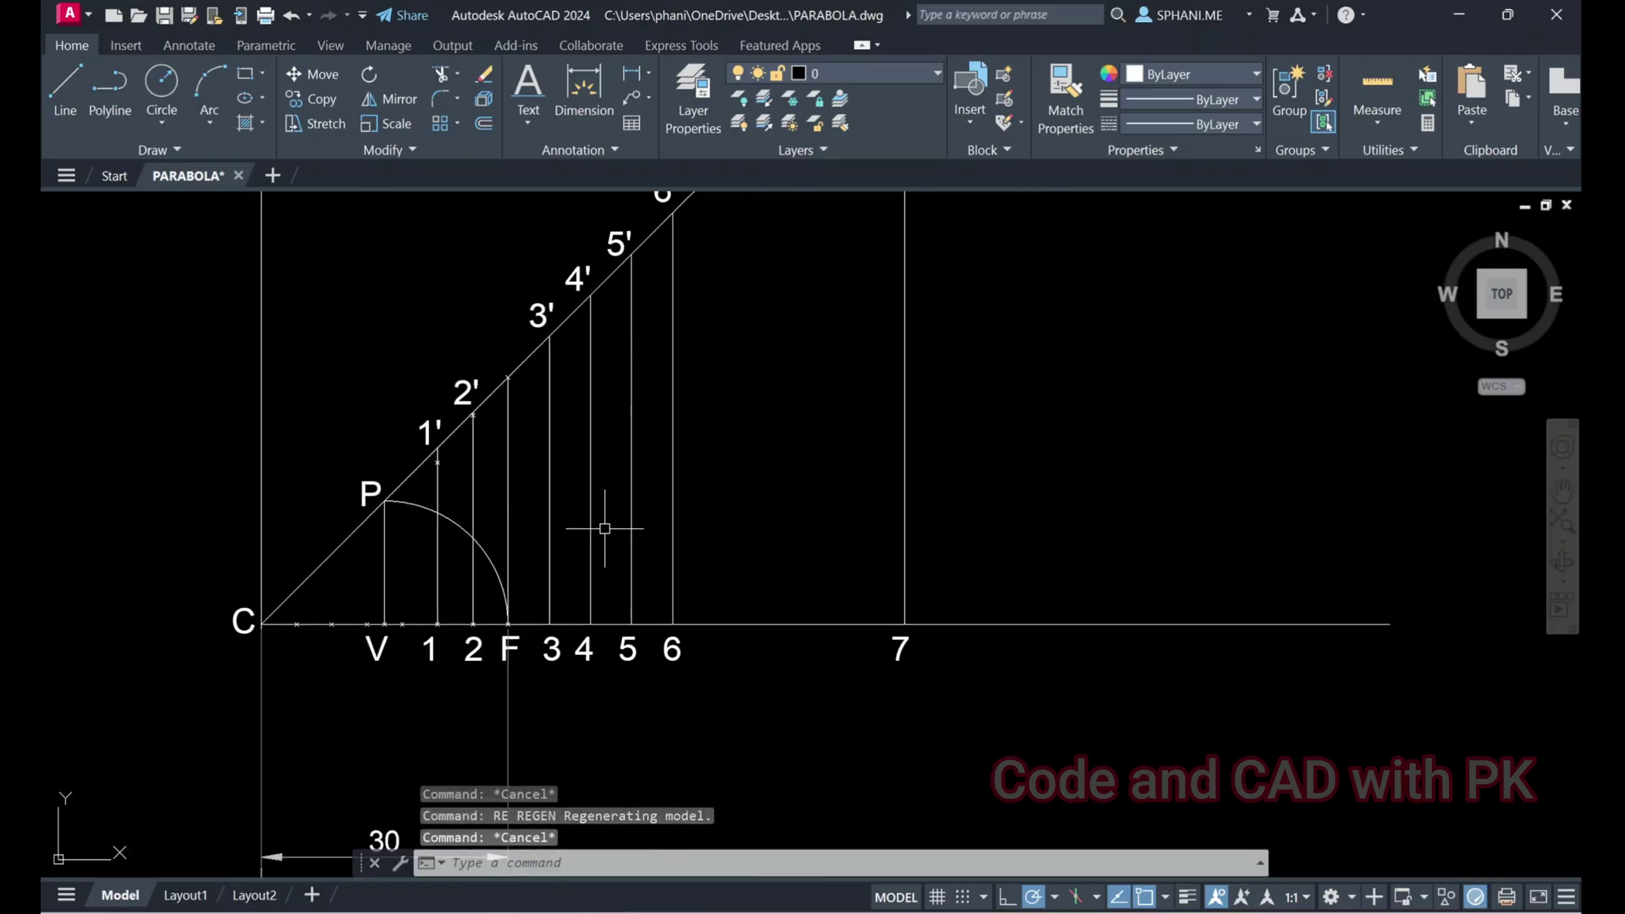
type("c")
key("Return")
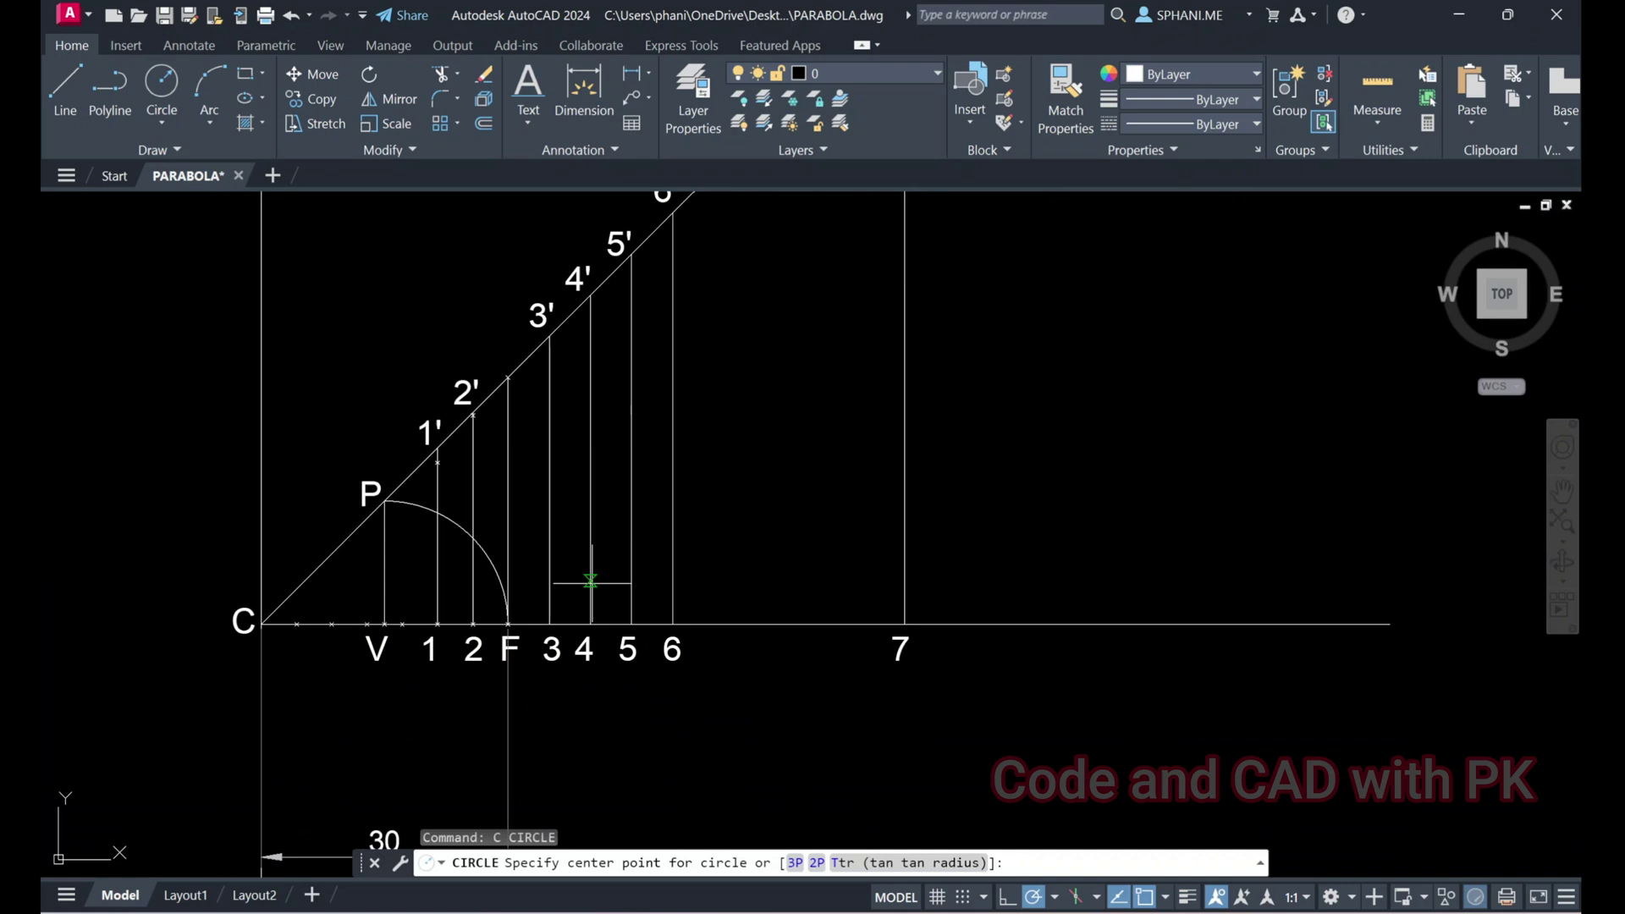
left_click(548, 624)
left_click(261, 623)
key("Escape")
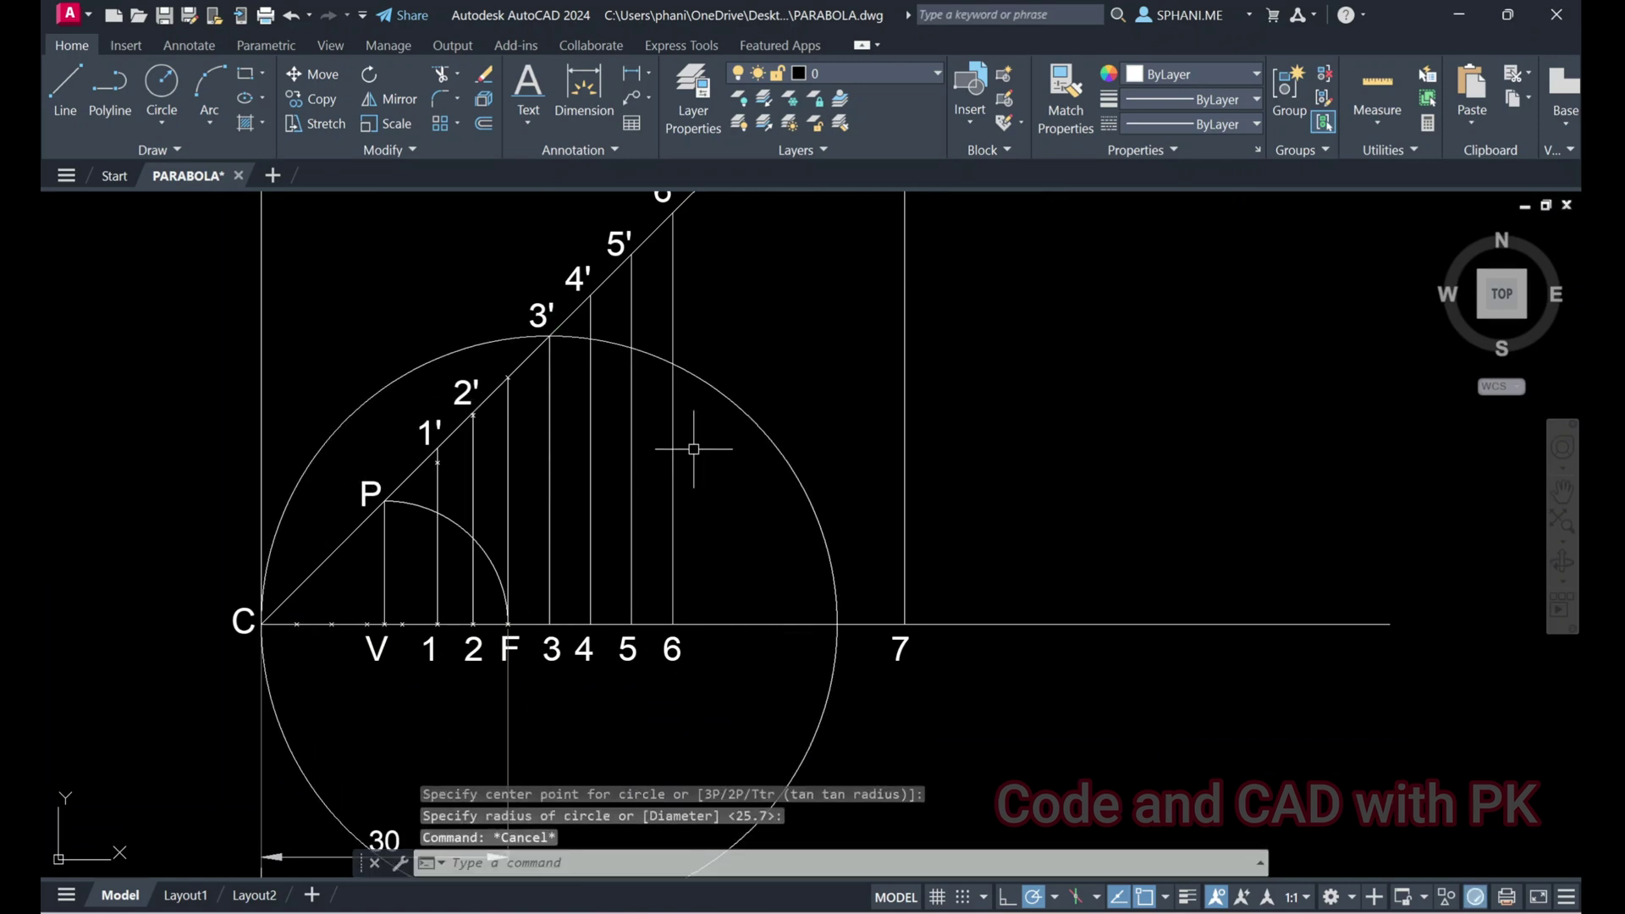
Move the circle's centre to F and place a point where it crosses the ordinate 3-3'
scroll(545, 321, "up", 10)
type("po")
key("Return")
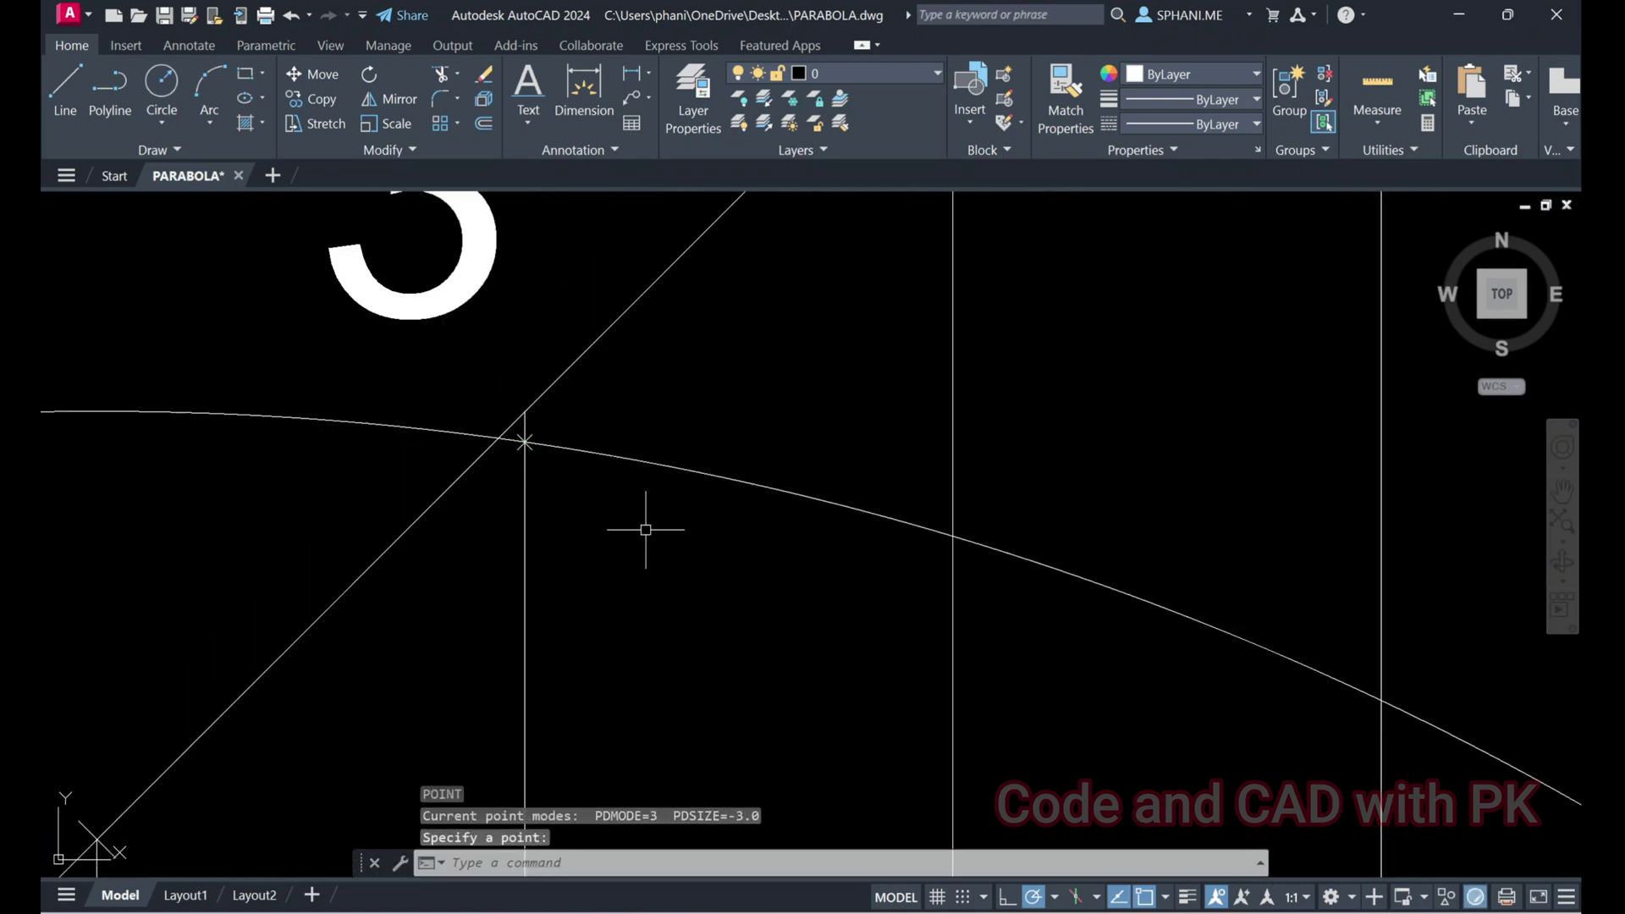
key("Escape")
Erase the circle used for ordinate 3-3' and draw a circle centred at point 4 with its radius reaching 4'
scroll(525, 474, "down", 10)
type("c")
key("Return")
left_click(487, 727)
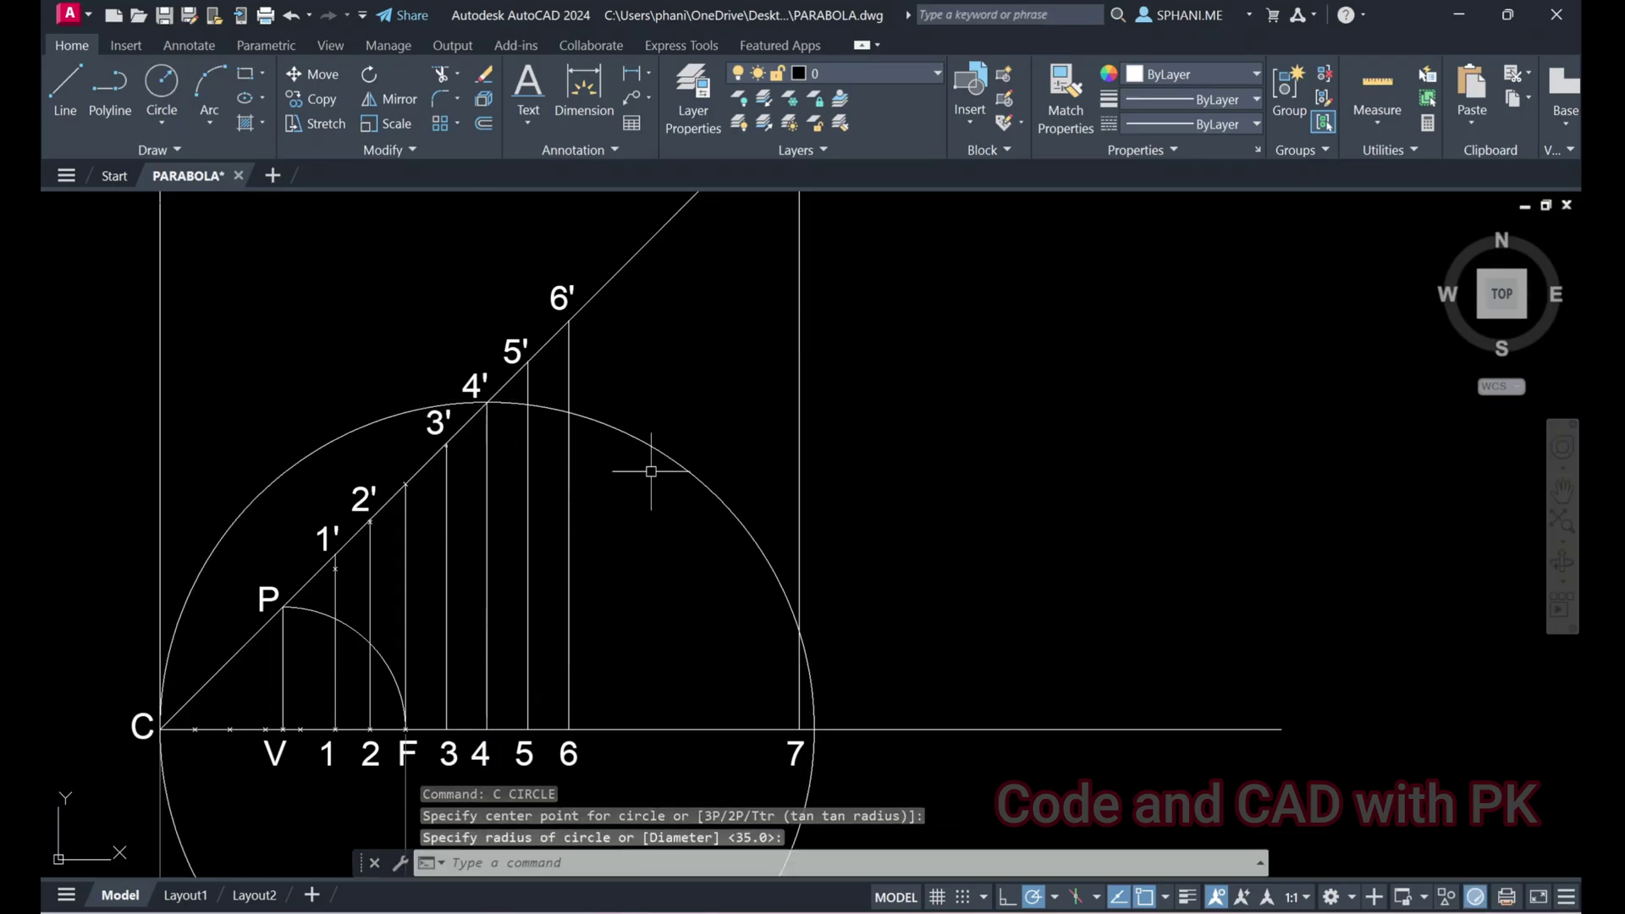
Move the circle's centre to F and place a point where it crosses the ordinate 4-4'
left_click(650, 472)
scroll(519, 297, "up", 5)
type("po")
key("Return")
left_click(466, 677)
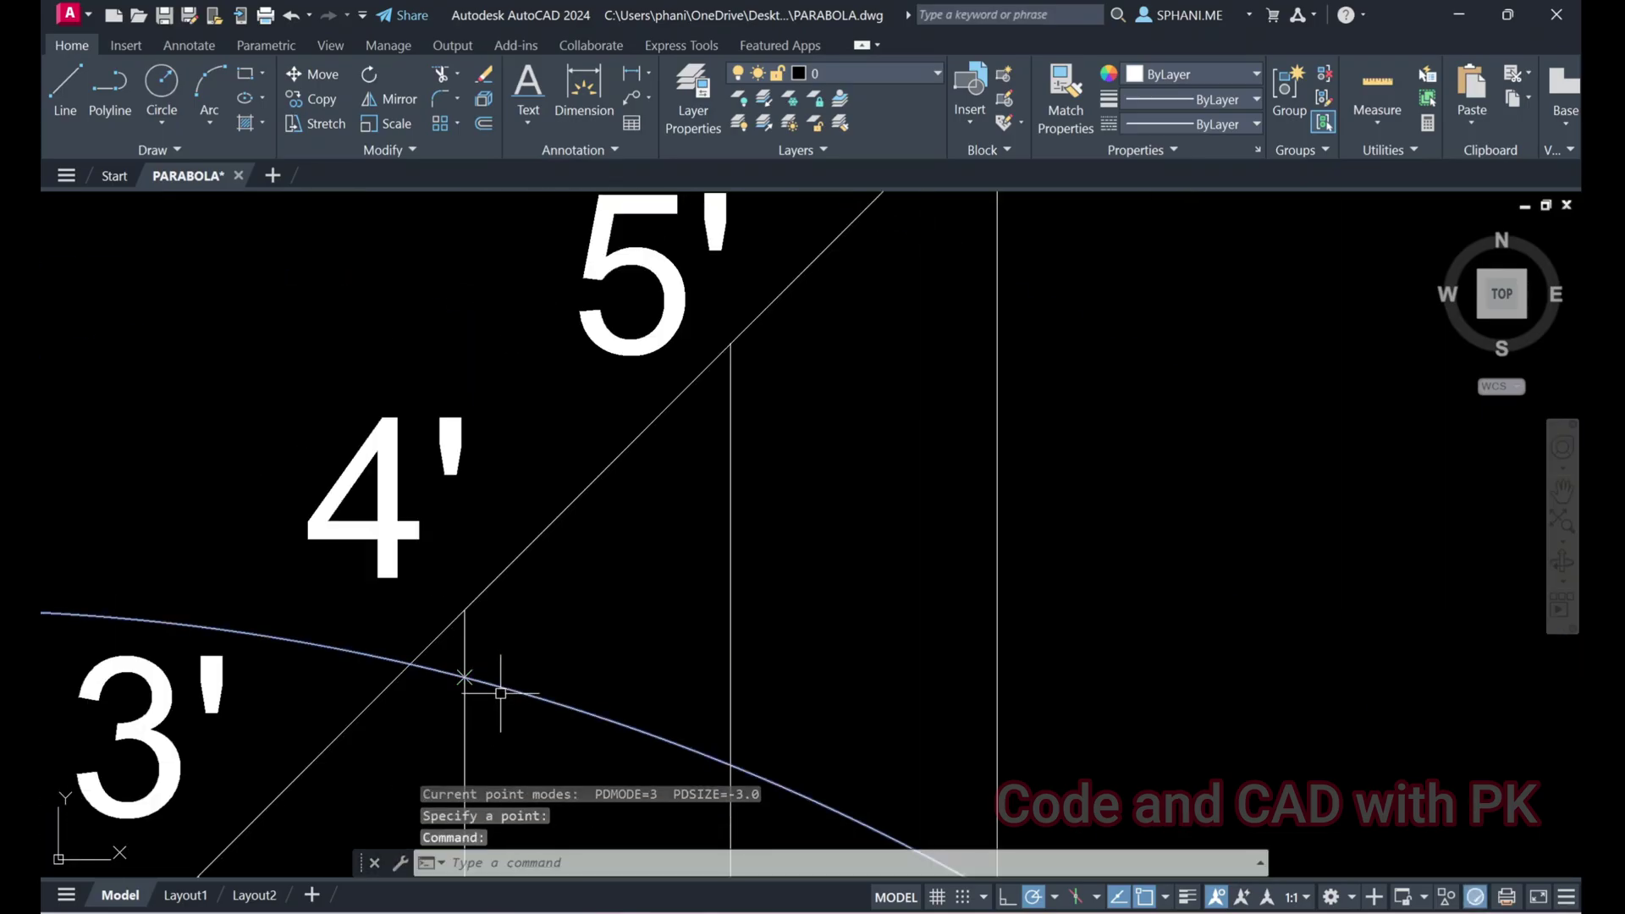
Erase the construction circle that crosses the ordinate 4-4' and regenerate the drawing
left_click(501, 693)
type("e")
key("Return")
scroll(501, 692, "down", 3)
middle_click_drag(525, 668, 589, 611)
type("Re")
key("Return")
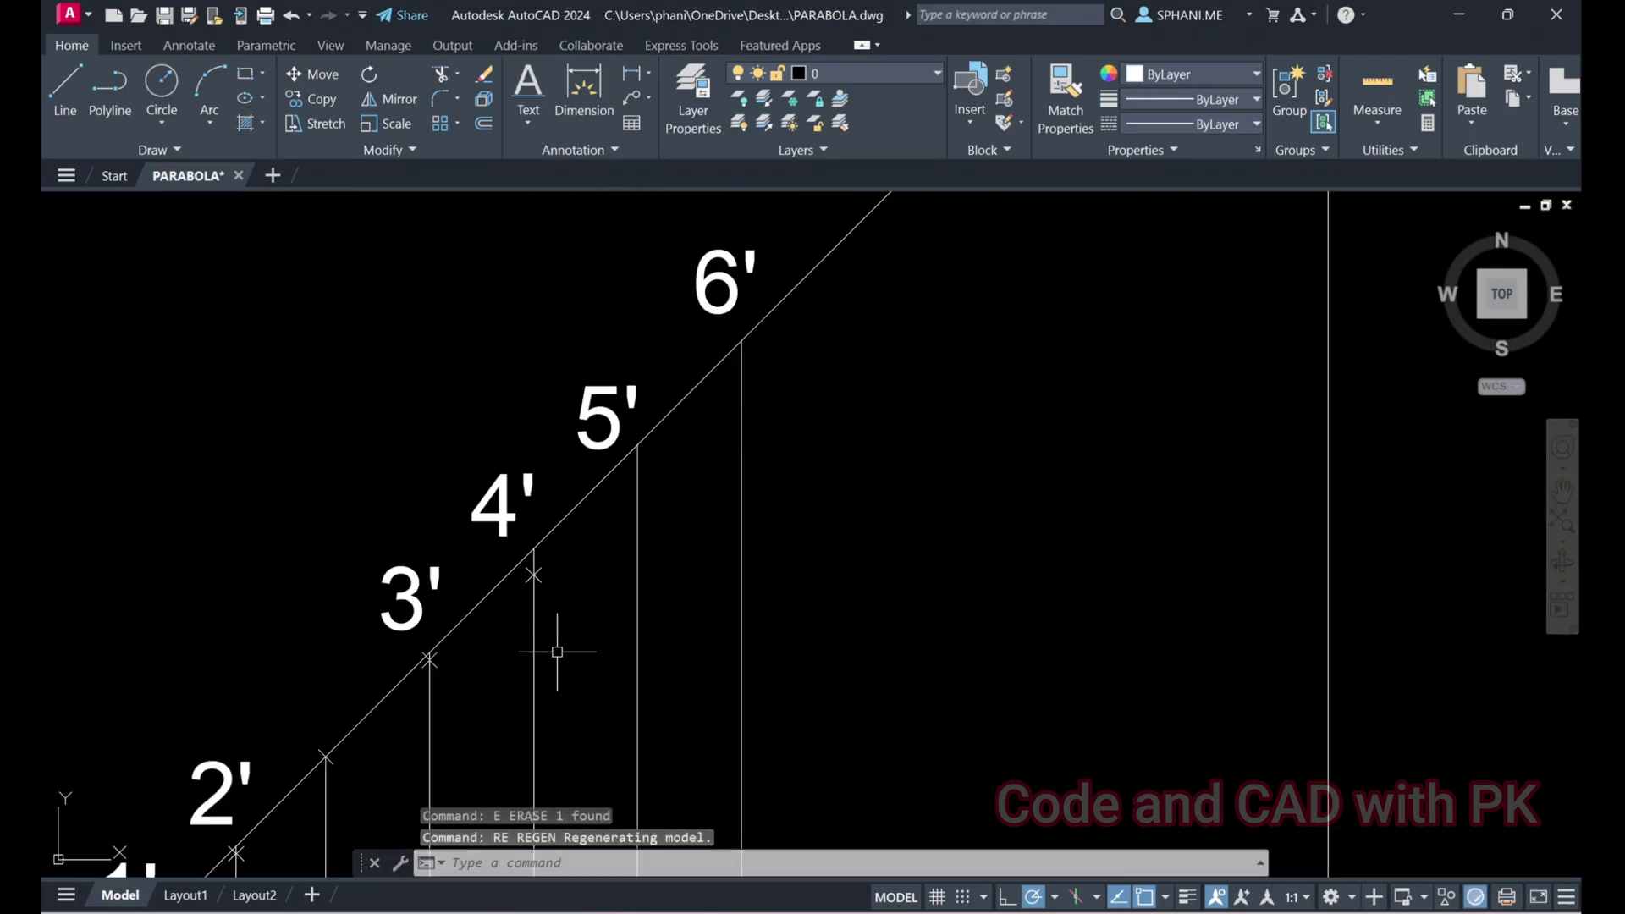
Draw a circle centred at point 5 on the axis with its radius reaching 5'
scroll(402, 524, "down", 4)
middle_click_drag(606, 479, 563, 553)
type("c")
key("Return")
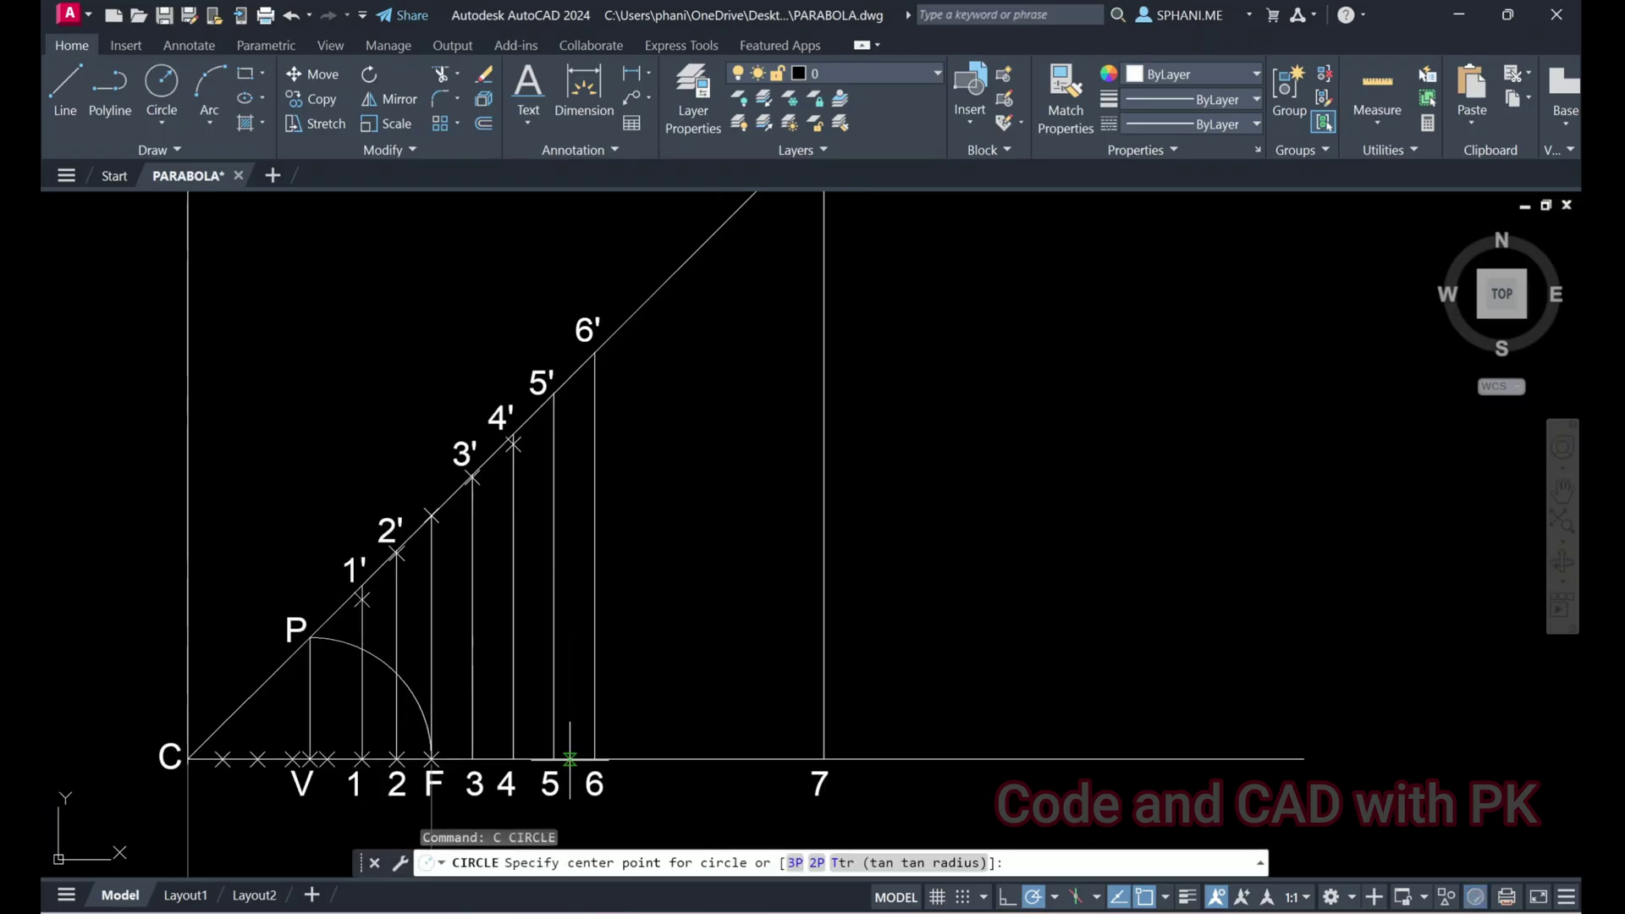
left_click(590, 686)
left_click(227, 686)
Move the circle's centre to F and place a point where it crosses the ordinate 5-5'
left_click(227, 687)
left_click(590, 686)
scroll(550, 454, "up", 5)
key("Escape")
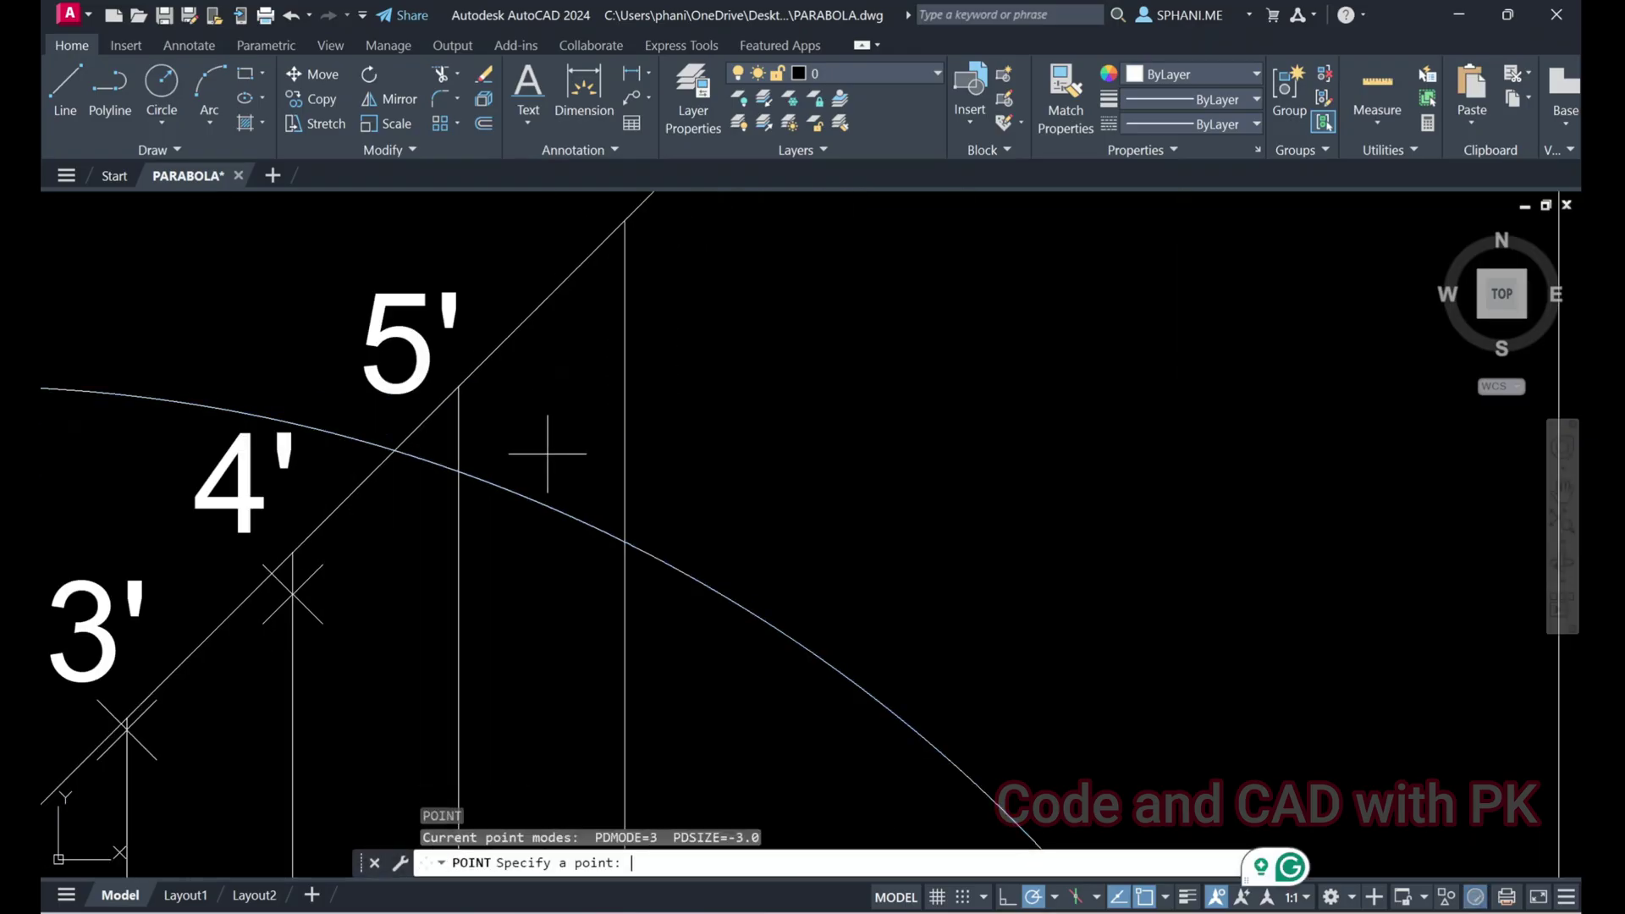
Erase the circle used for ordinate 5-5' and draw a circle centred at point 6 with its radius reaching 6'
scroll(549, 454, "down", 5)
type("e")
key("Return")
scroll(632, 555, "down", 2)
type("c")
key("Return")
left_click(601, 587)
left_click(601, 345)
middle_click_drag(601, 345, 550, 451)
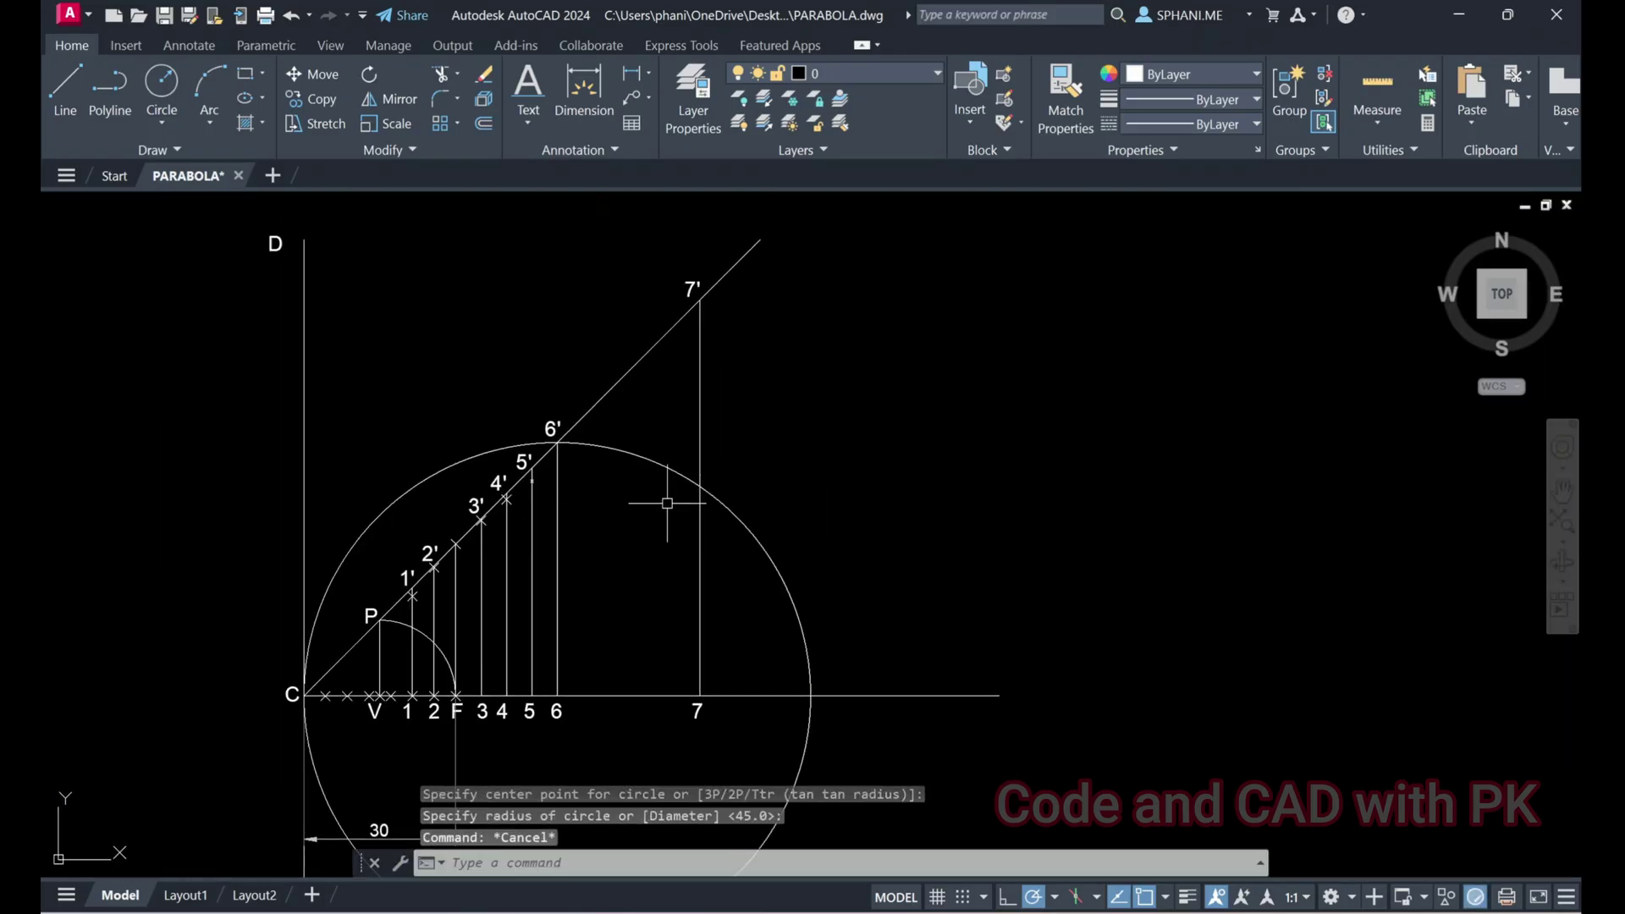
Move the circle's centre to F and place a point where it crosses the ordinate 6-6'
left_click(563, 417)
left_click(563, 417)
key("Escape")
key("Escape")
scroll(635, 472, "up", 5)
type("po")
key("Return")
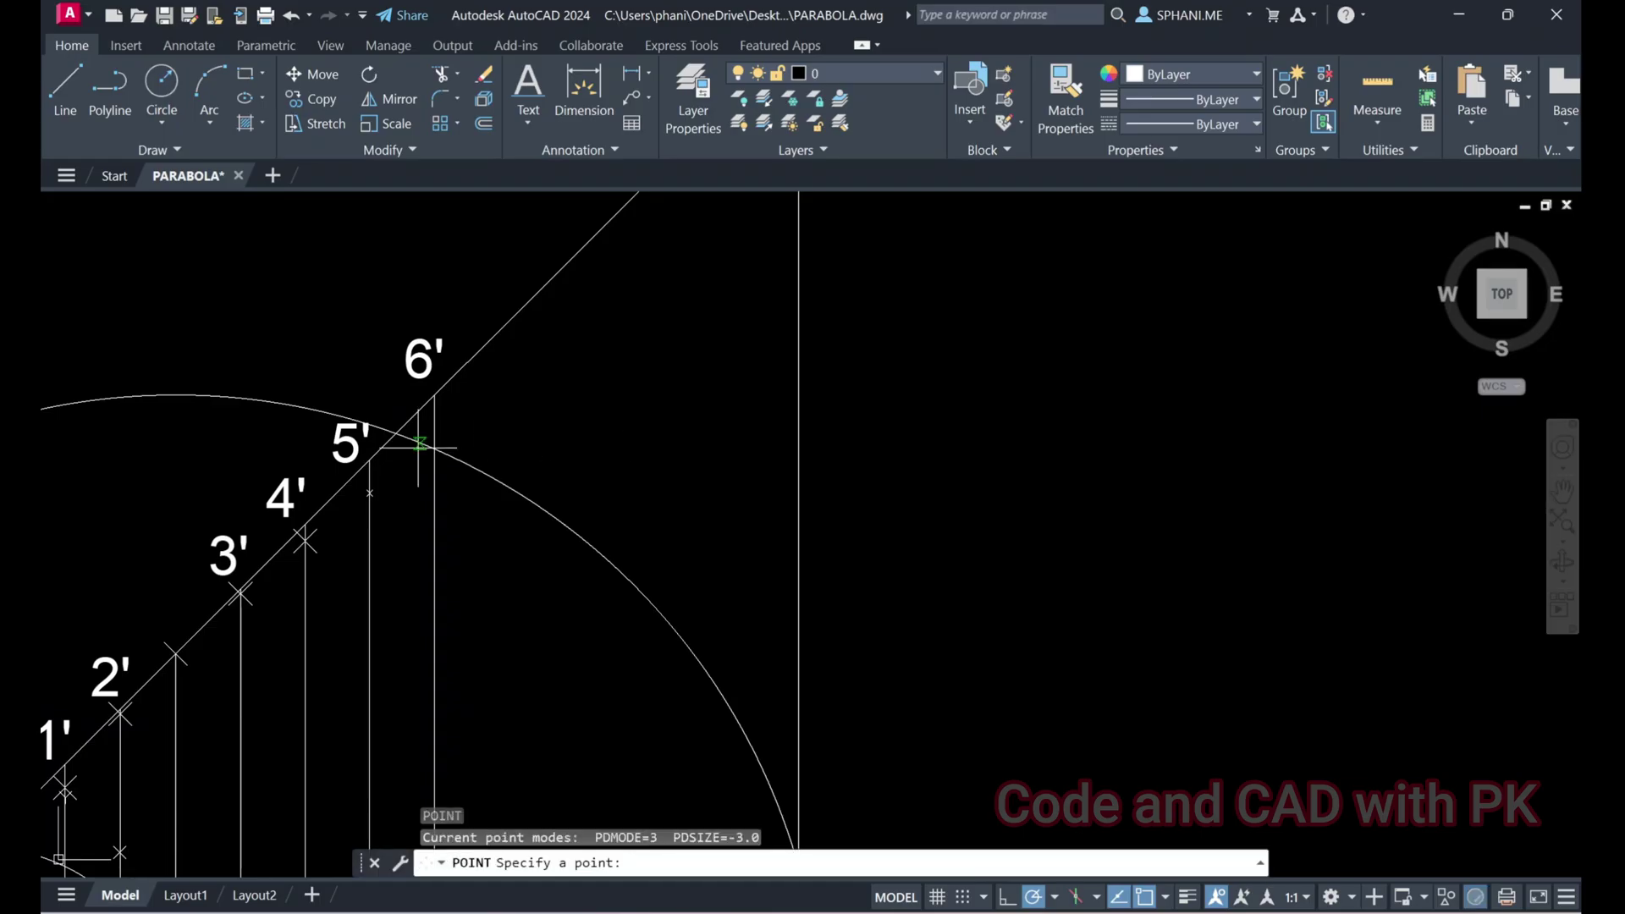
left_click(434, 446)
Erase the construction circle that crosses the ordinate 6-6', keeping the plotted point
left_click(541, 482)
left_click(514, 508)
type("e")
key("Return")
scroll(513, 507, "down", 5)
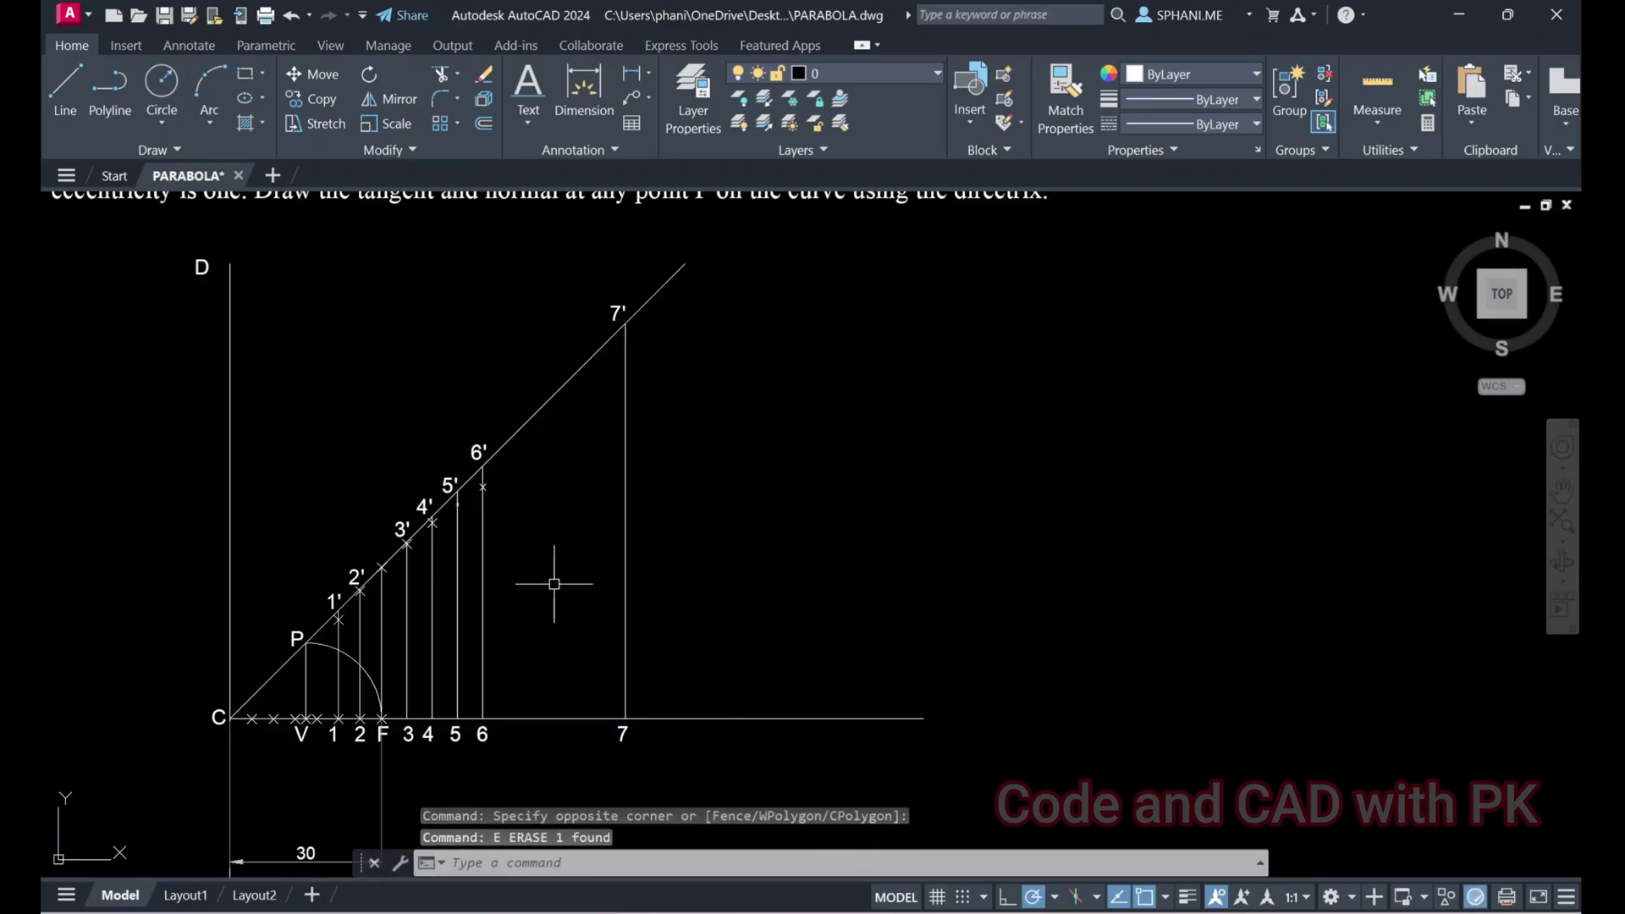
Draw a circle centred at point 7 on the axis with its radius reaching 7'
type("c")
key("Return")
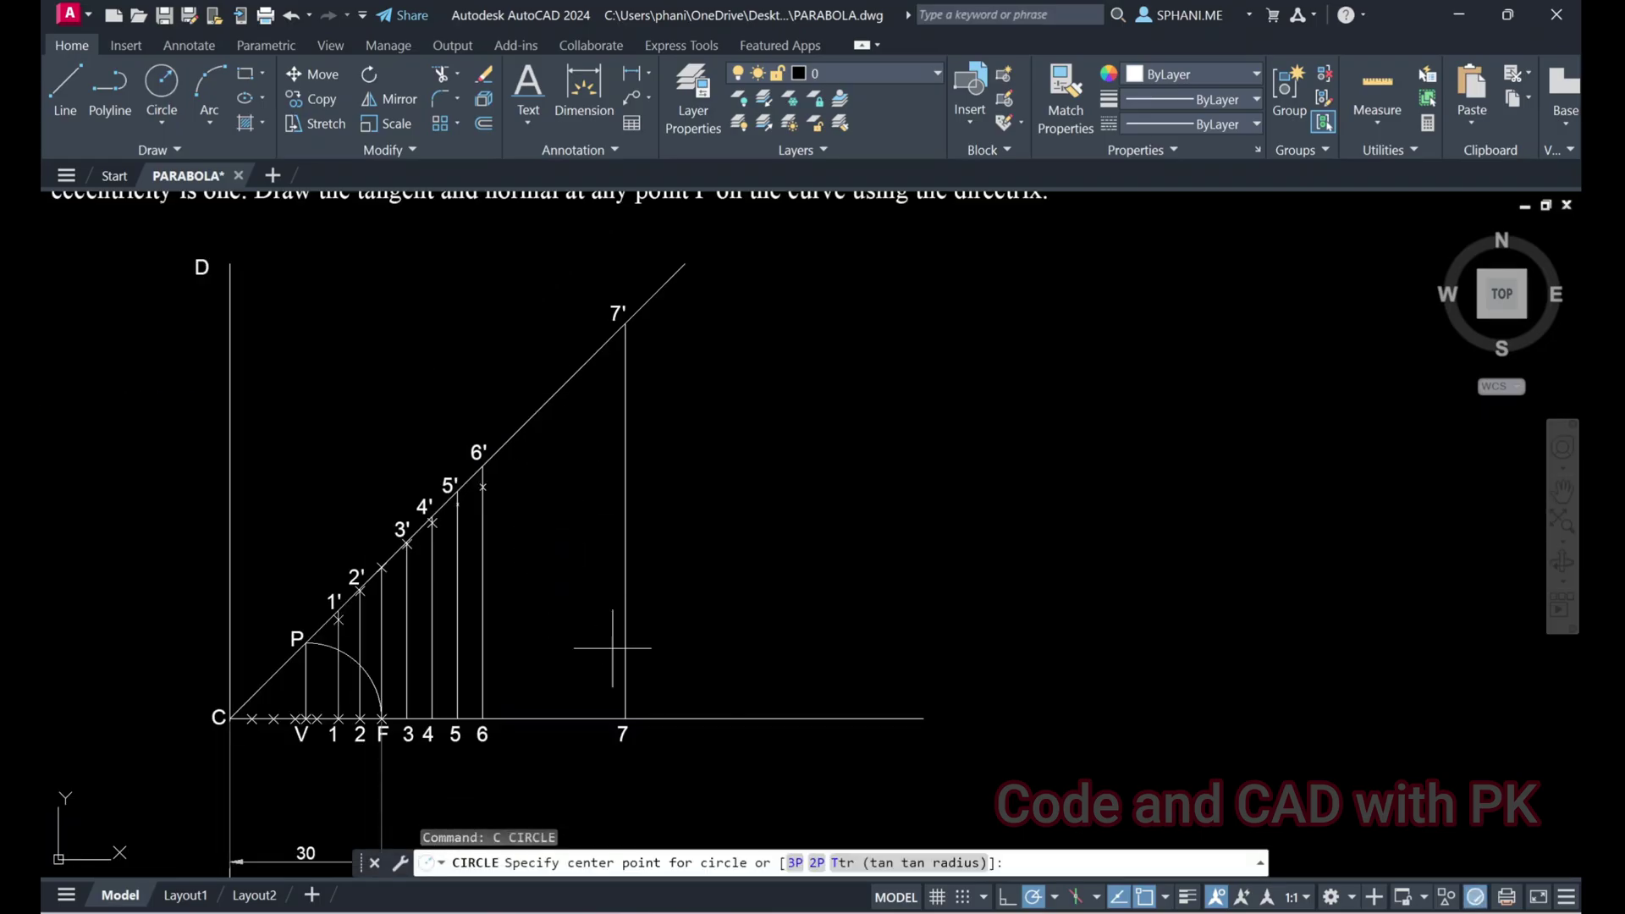
left_click(624, 719)
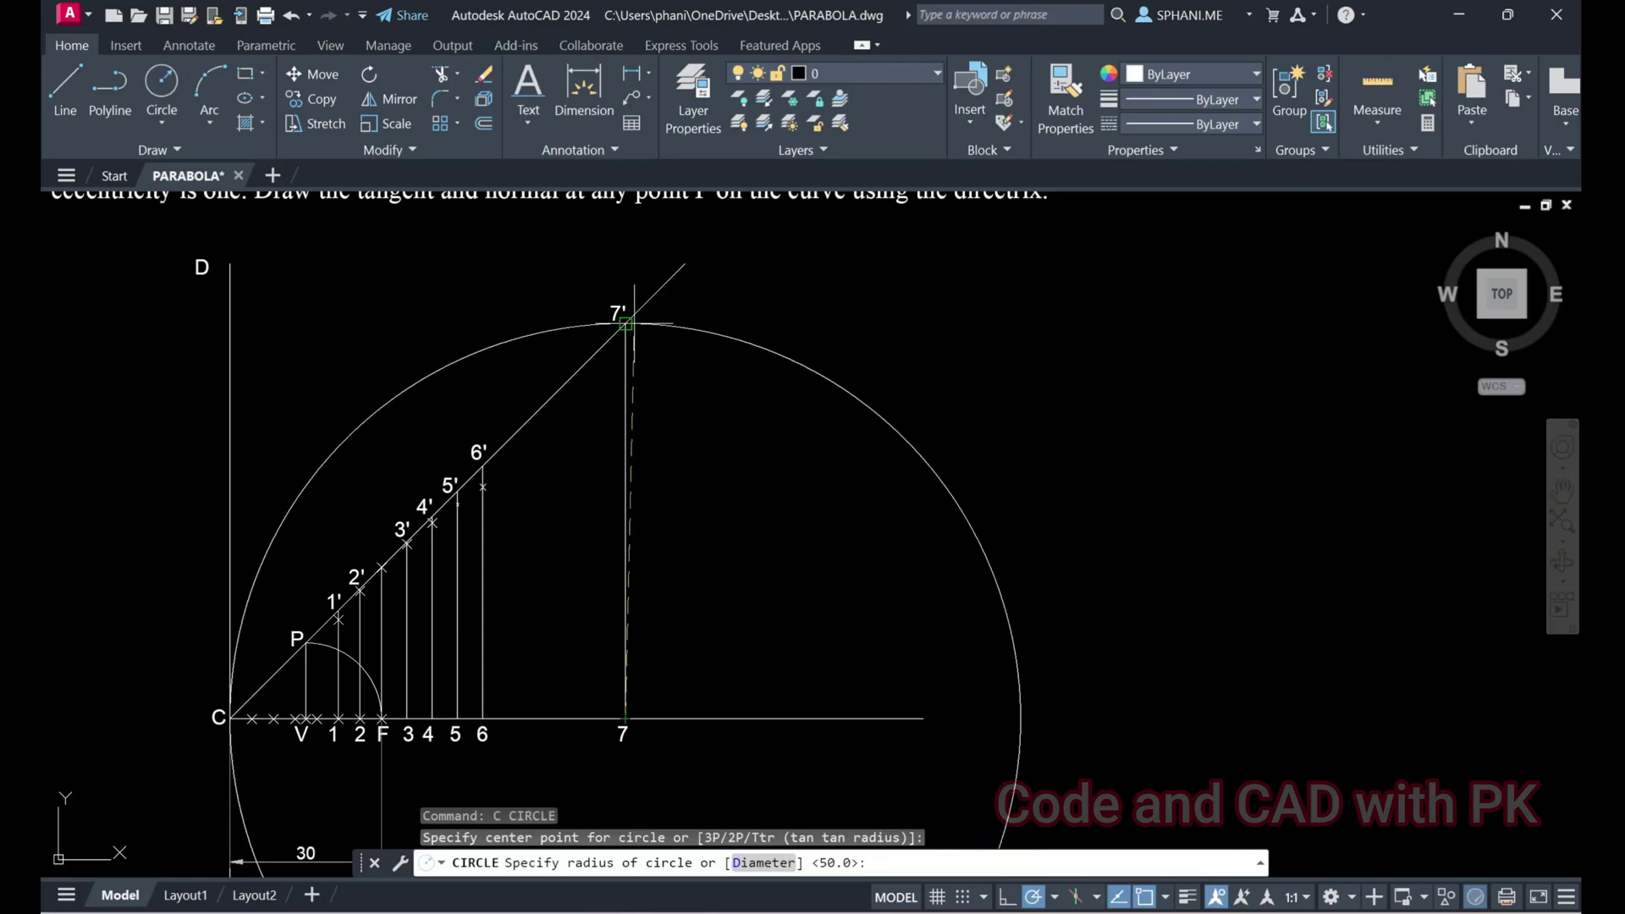
left_click(622, 326)
Move the circle's centre to F and place a point where it crosses the ordinate 7-7'
left_click(826, 357)
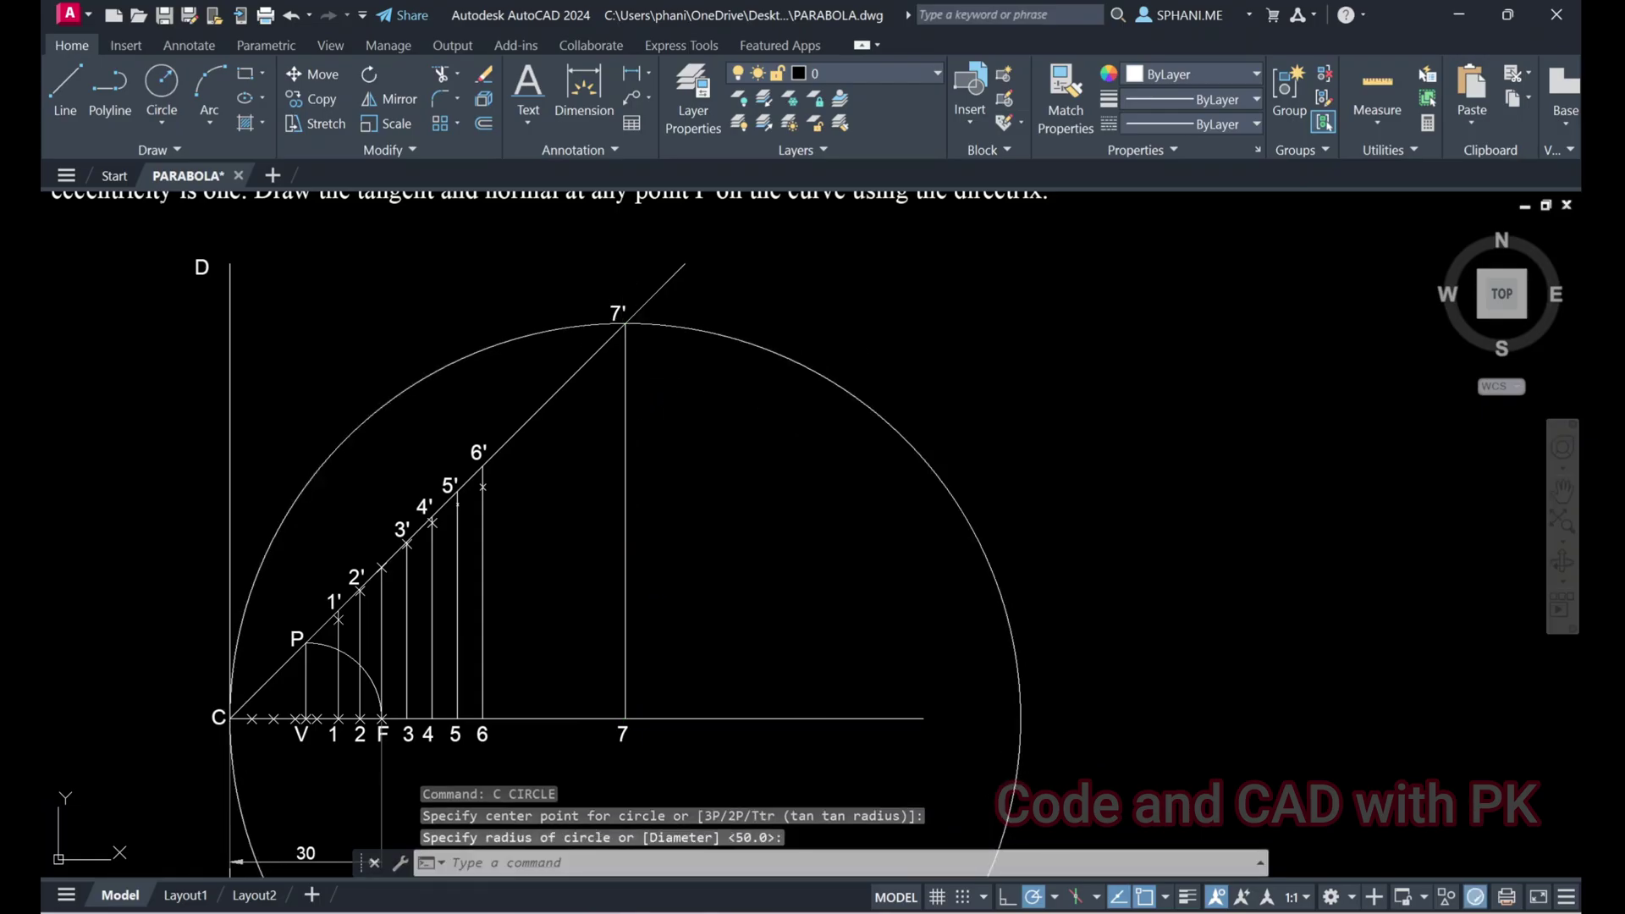
left_click(826, 357)
left_click(626, 719)
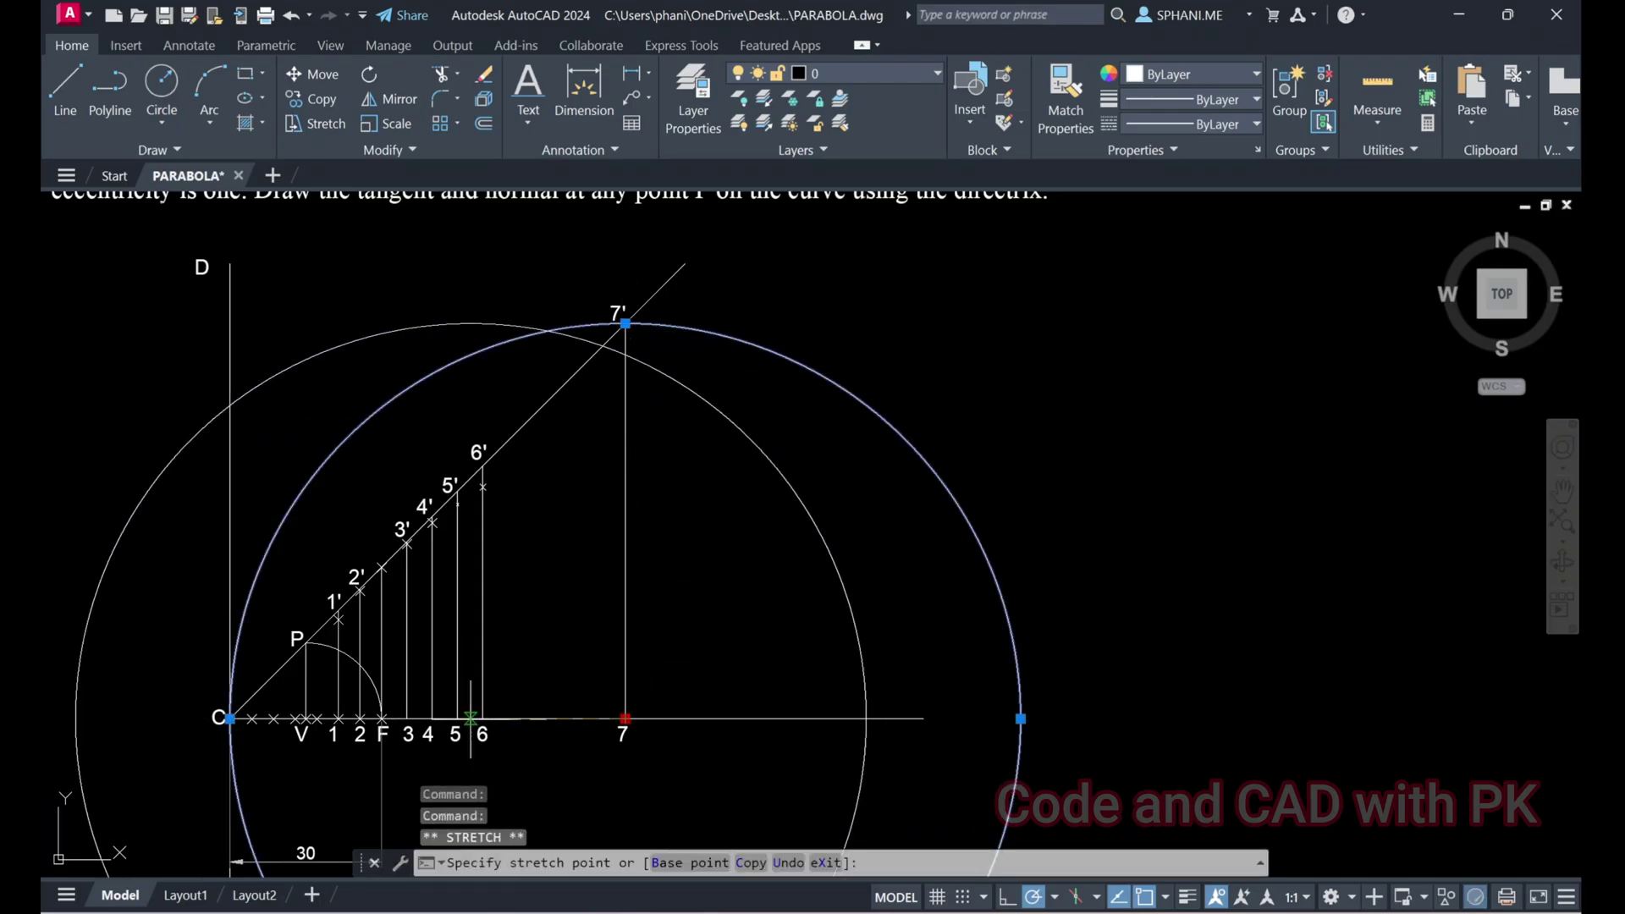
left_click(382, 718)
key("Escape")
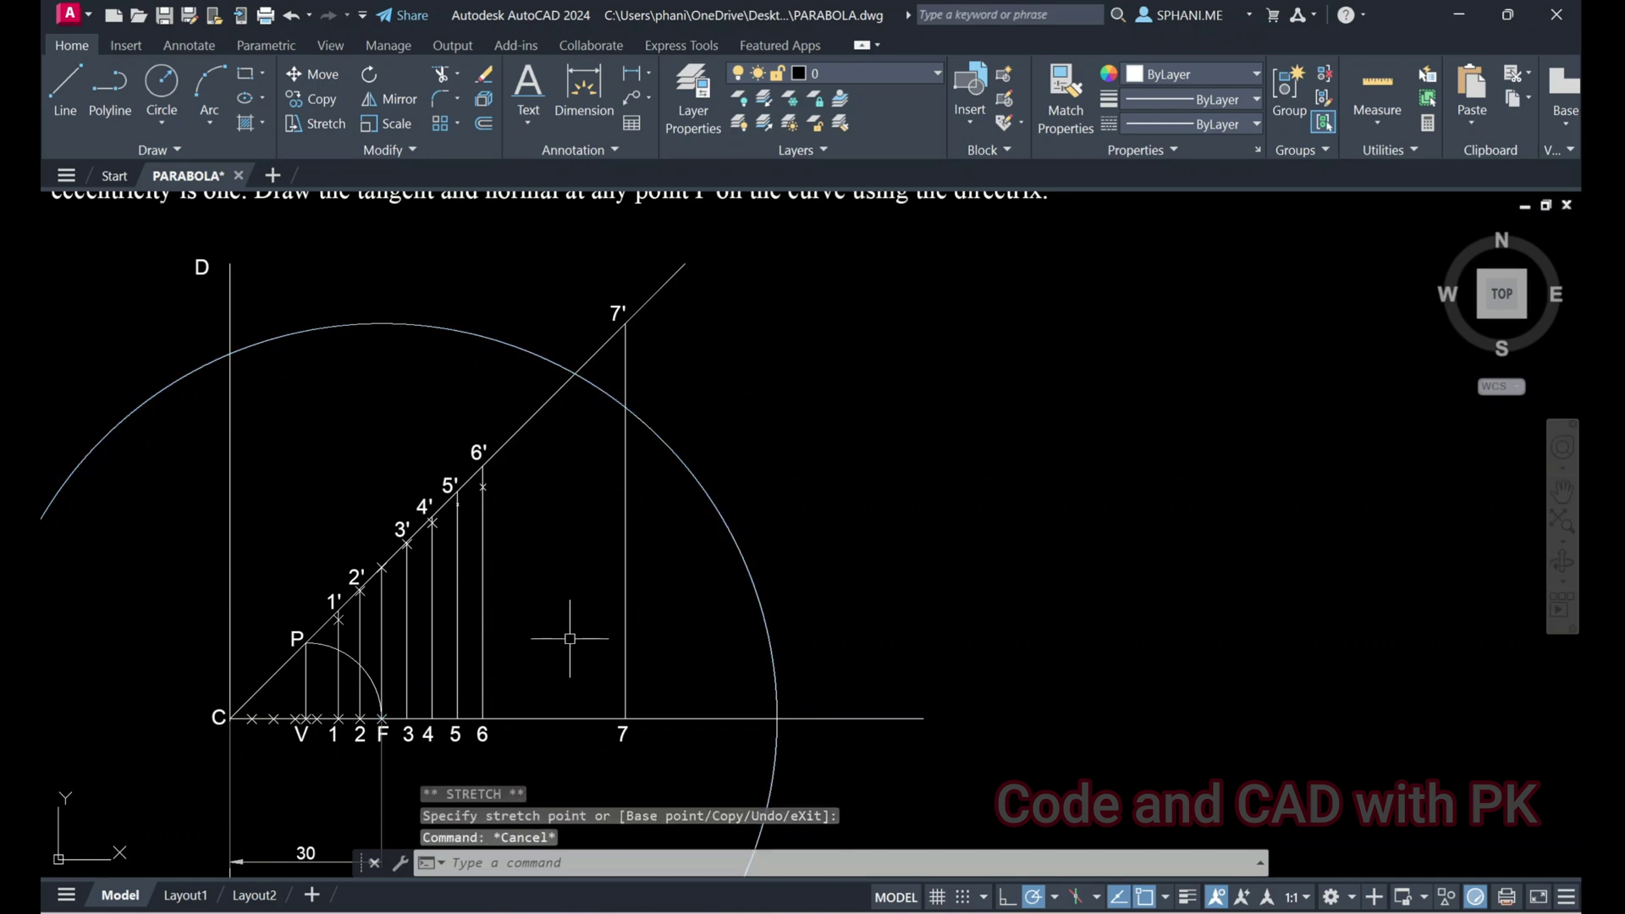
type("point")
key("Return")
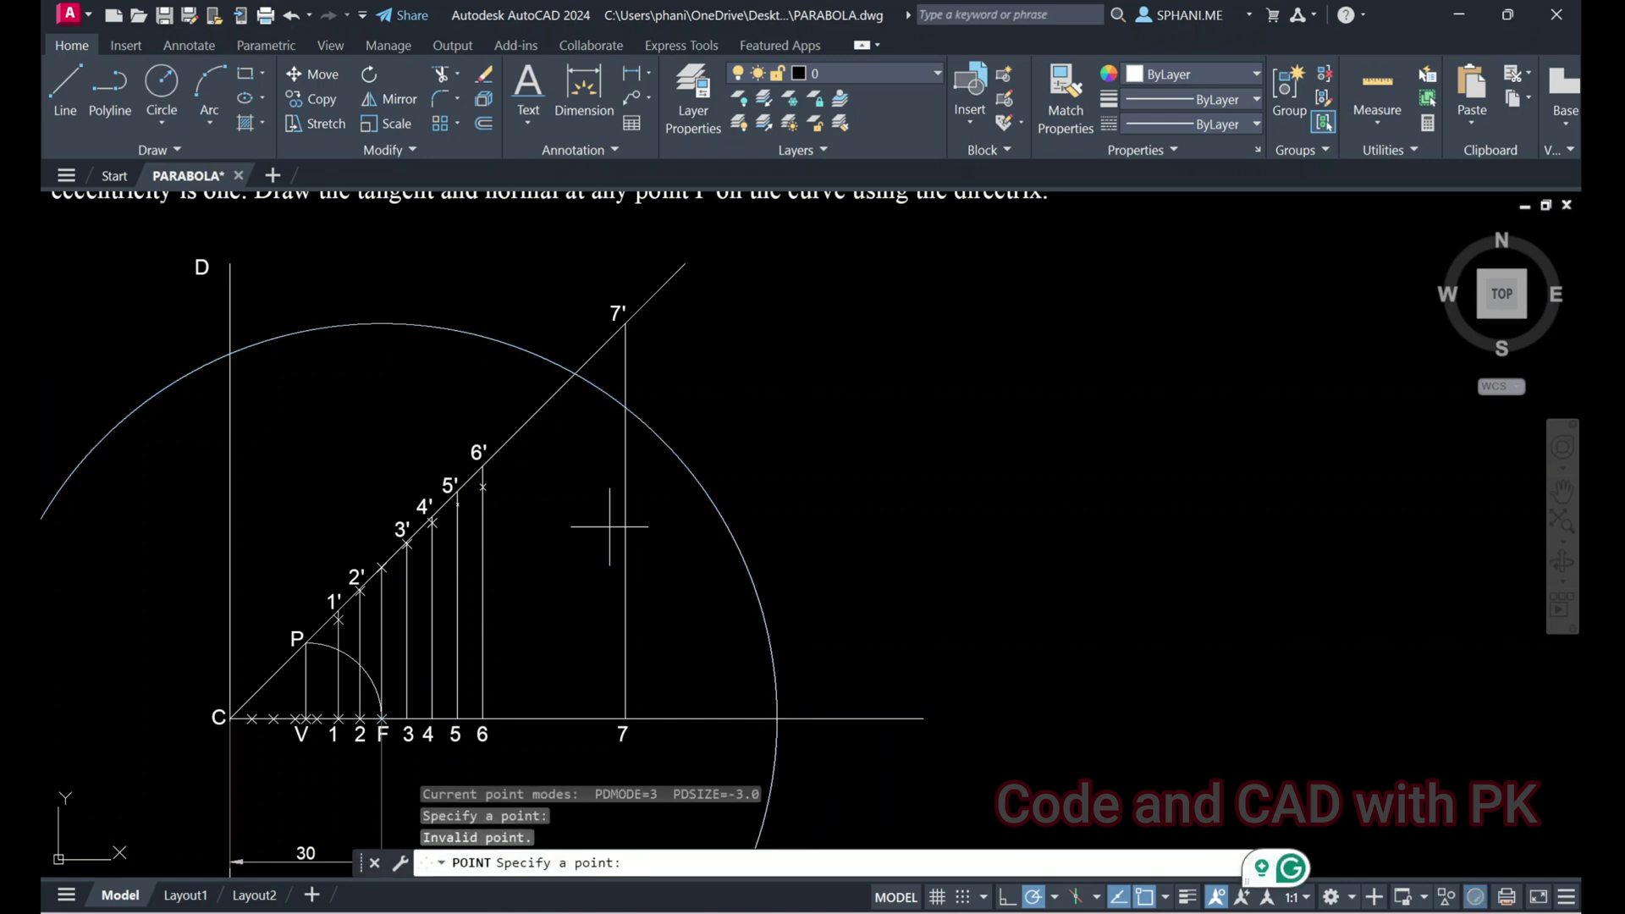
key("Return")
Erase the construction circle that crosses the ordinate 7-7' and regenerate the drawing
left_click(673, 454)
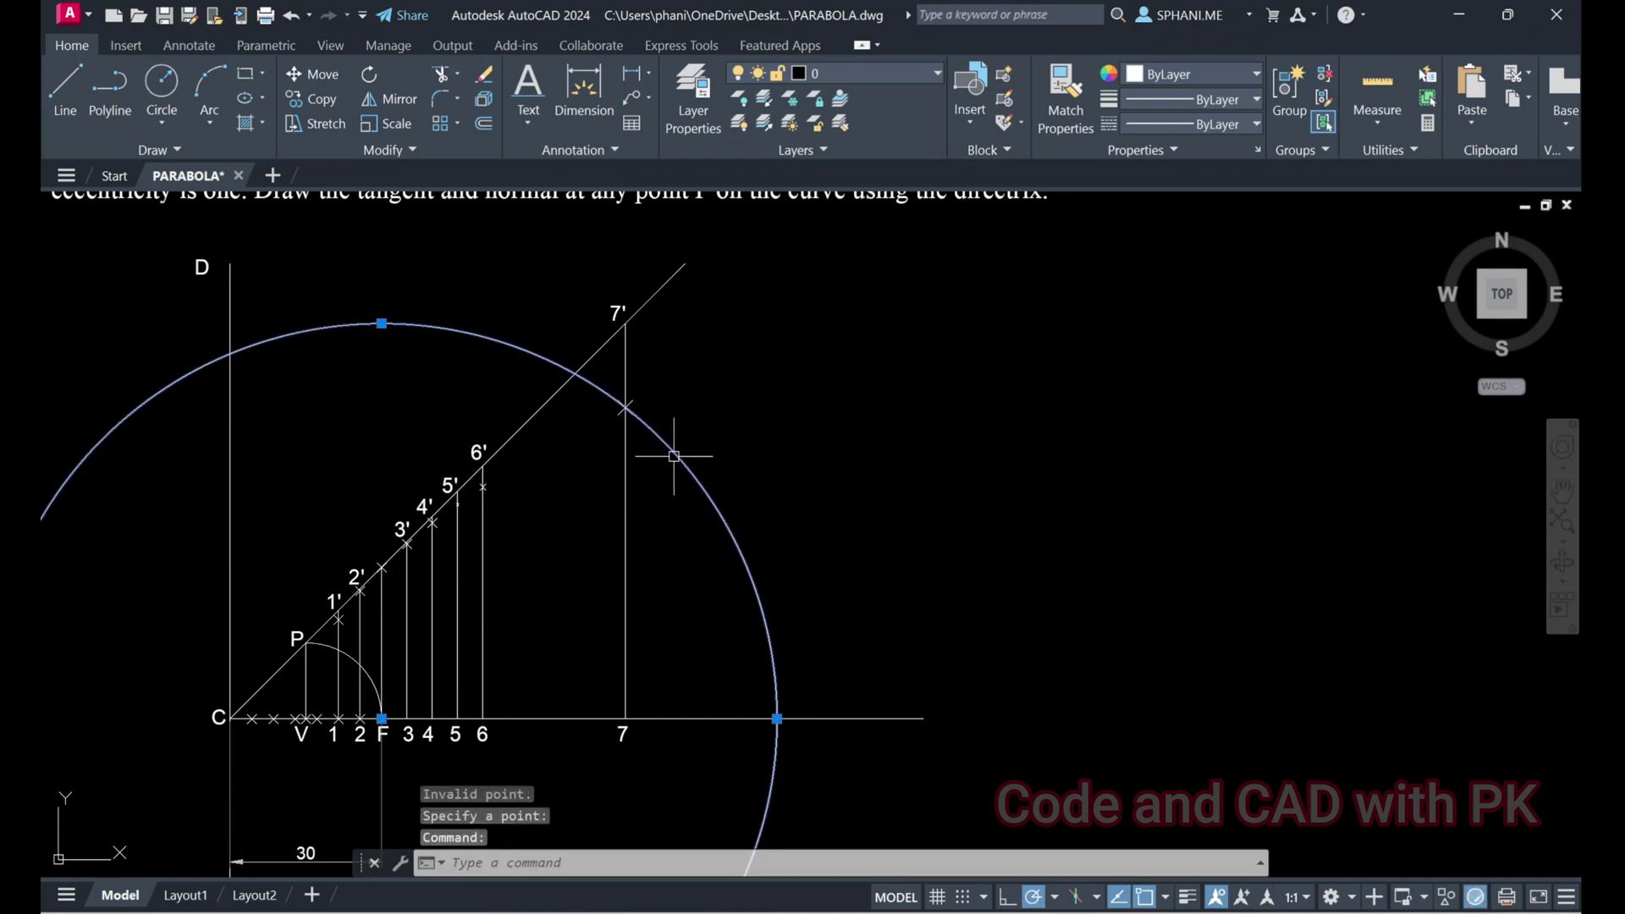
type("e")
key("Return")
scroll(569, 561, "up", 2)
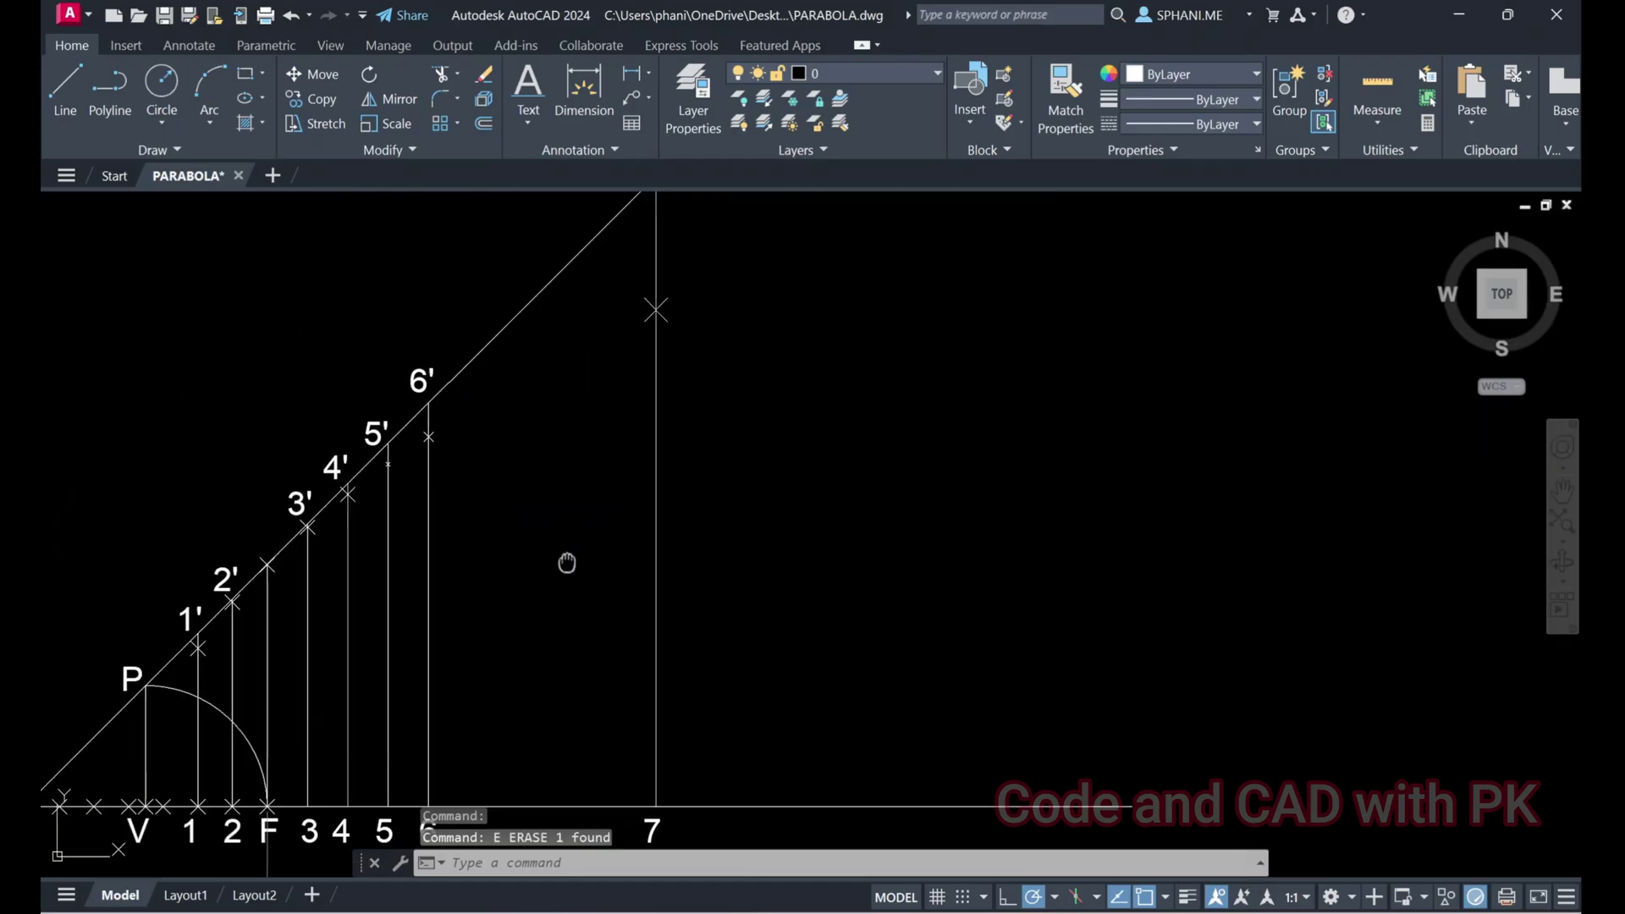
type("re")
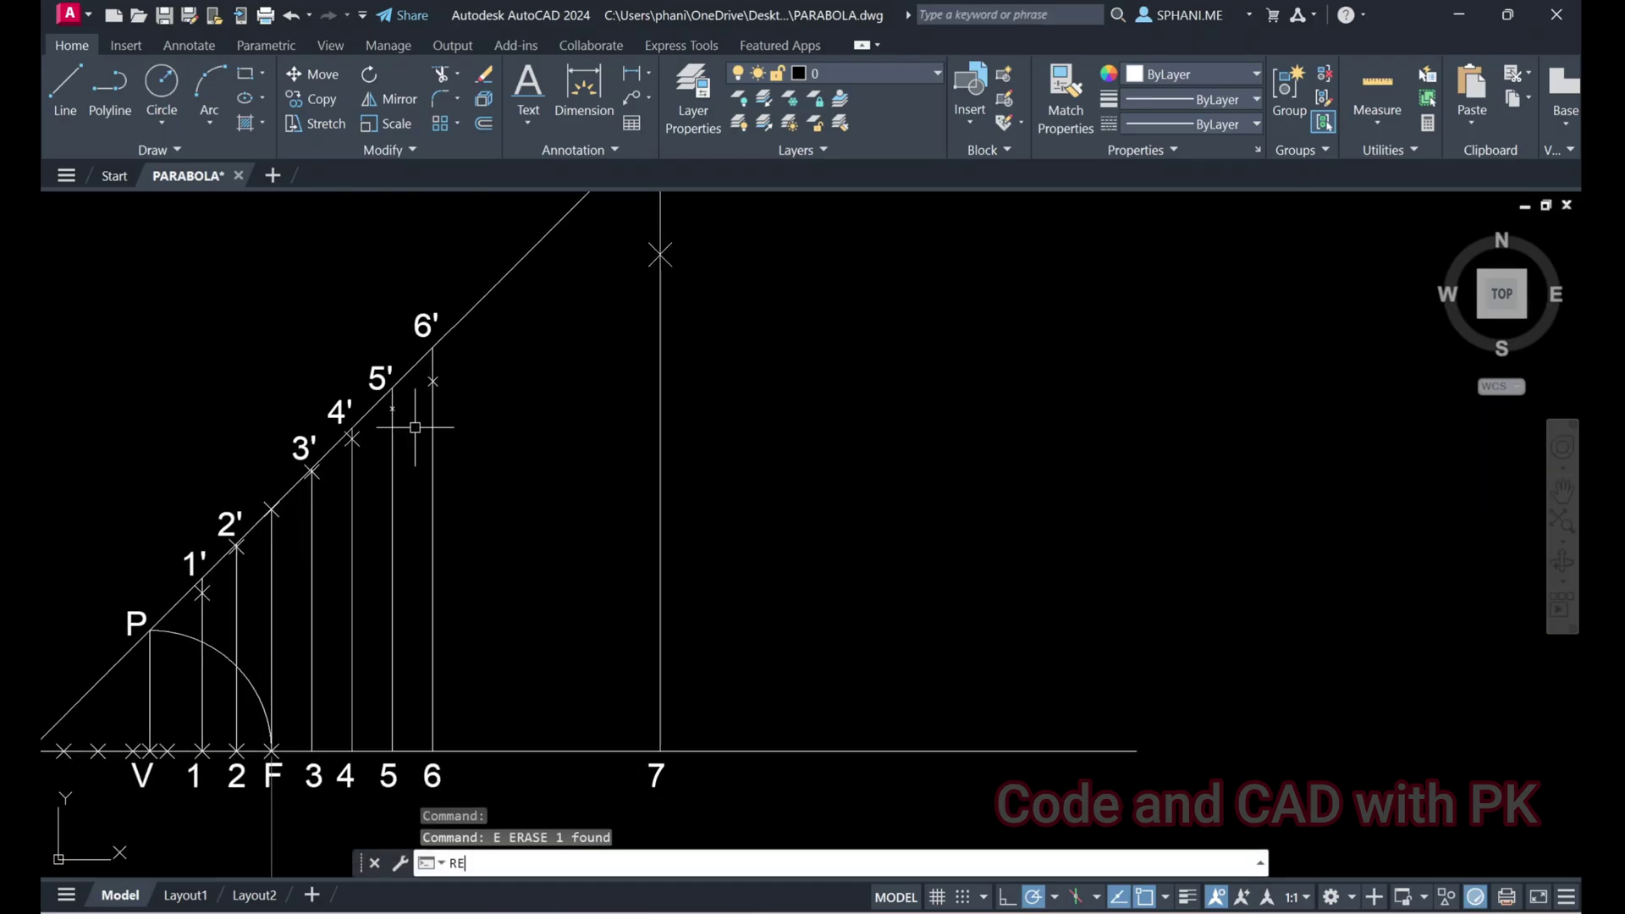
key("Return")
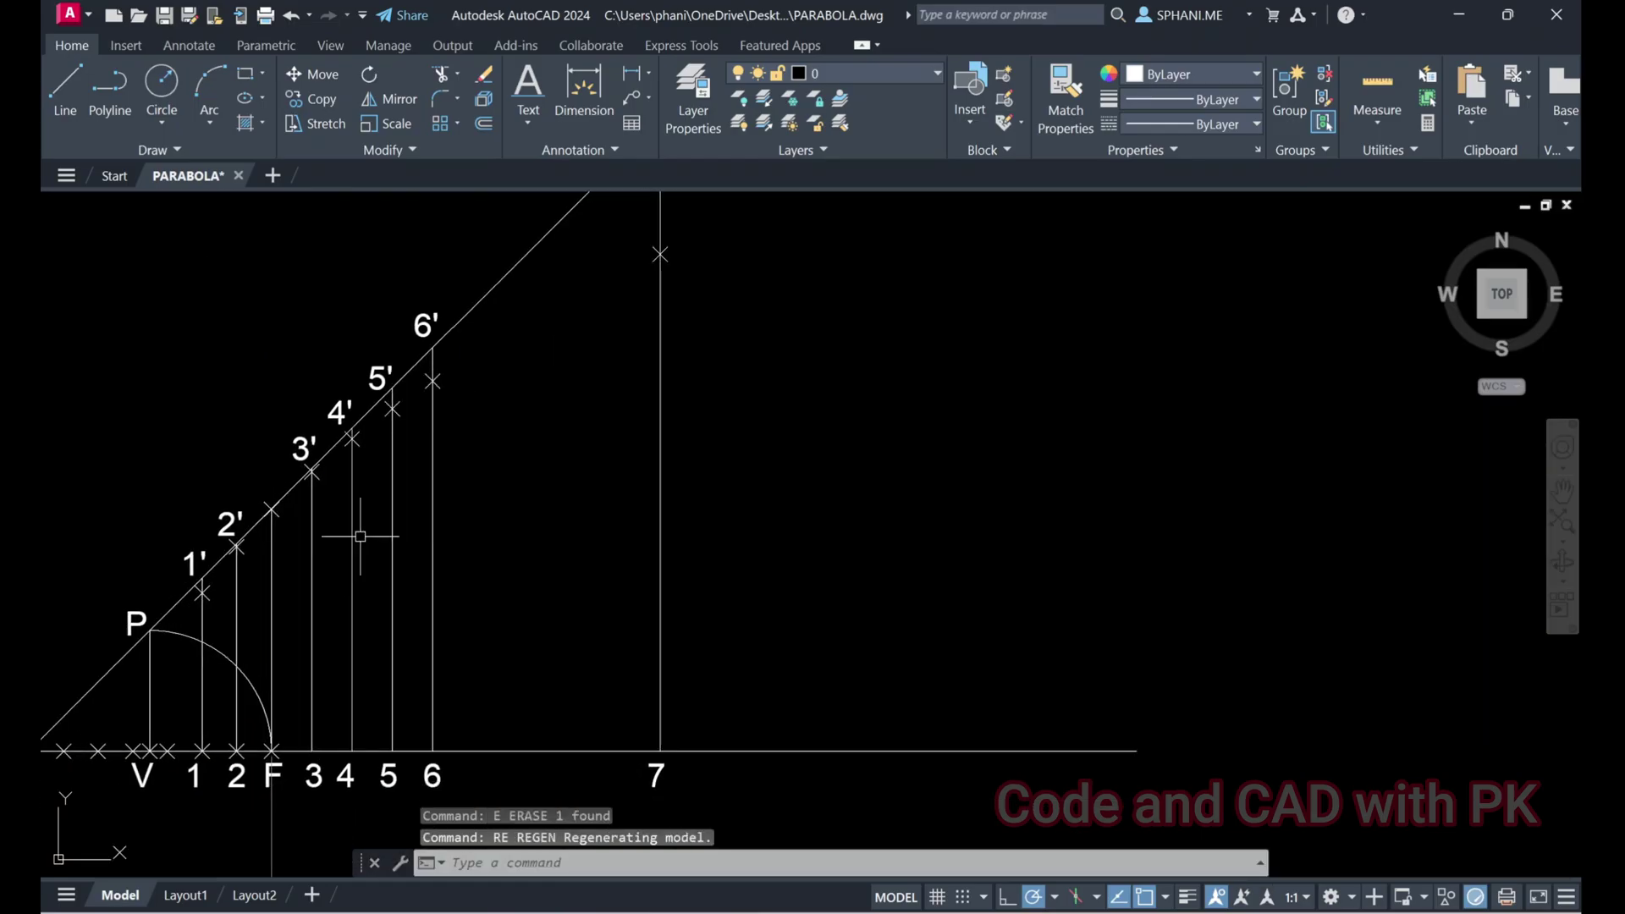
Mirror the eight plotted points on the ordinates from 1-1' to 7-7' about the horizontal axis, keeping the source points
scroll(363, 471, "down", 3)
middle_click_drag(440, 476, 385, 502)
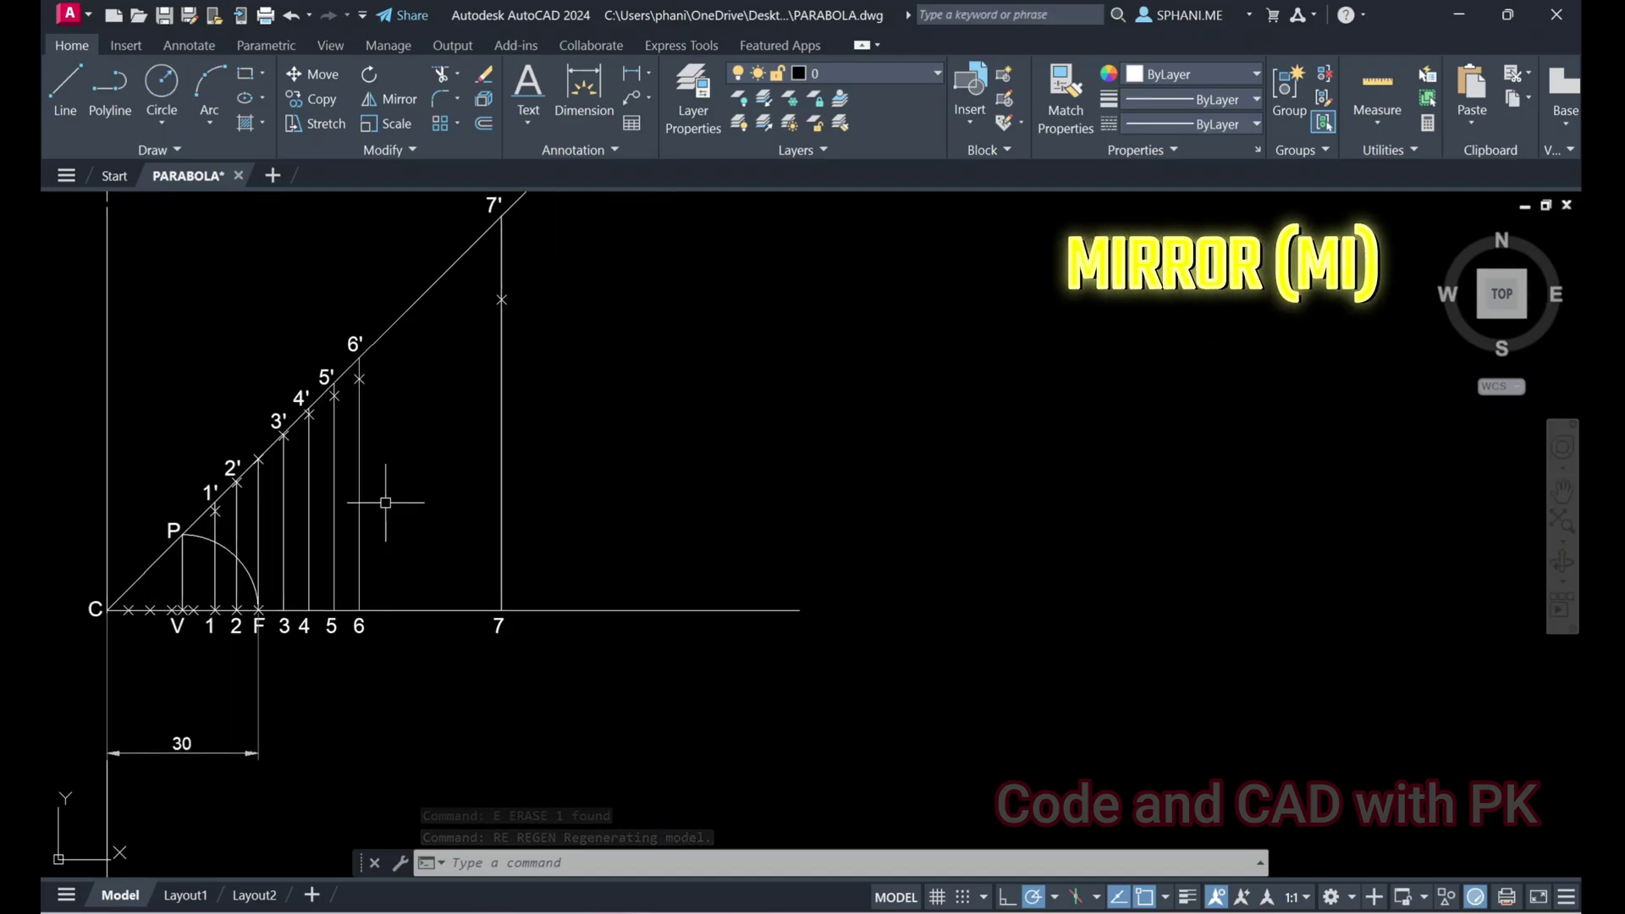
type("mi")
key("Return")
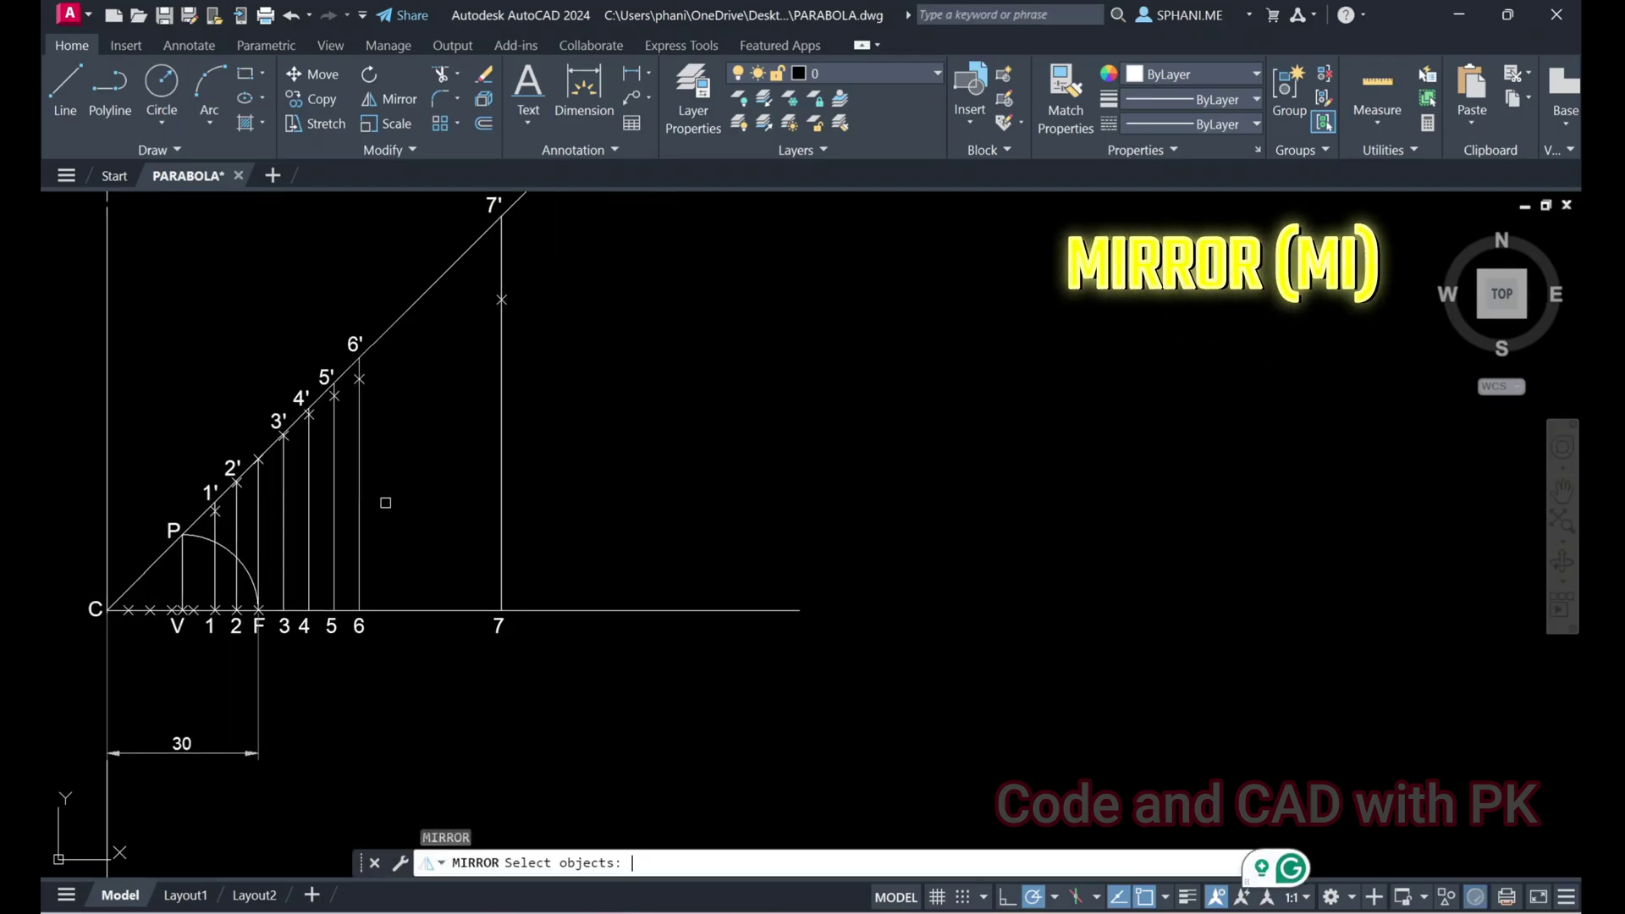
scroll(200, 501, "up", 6)
left_click(277, 566)
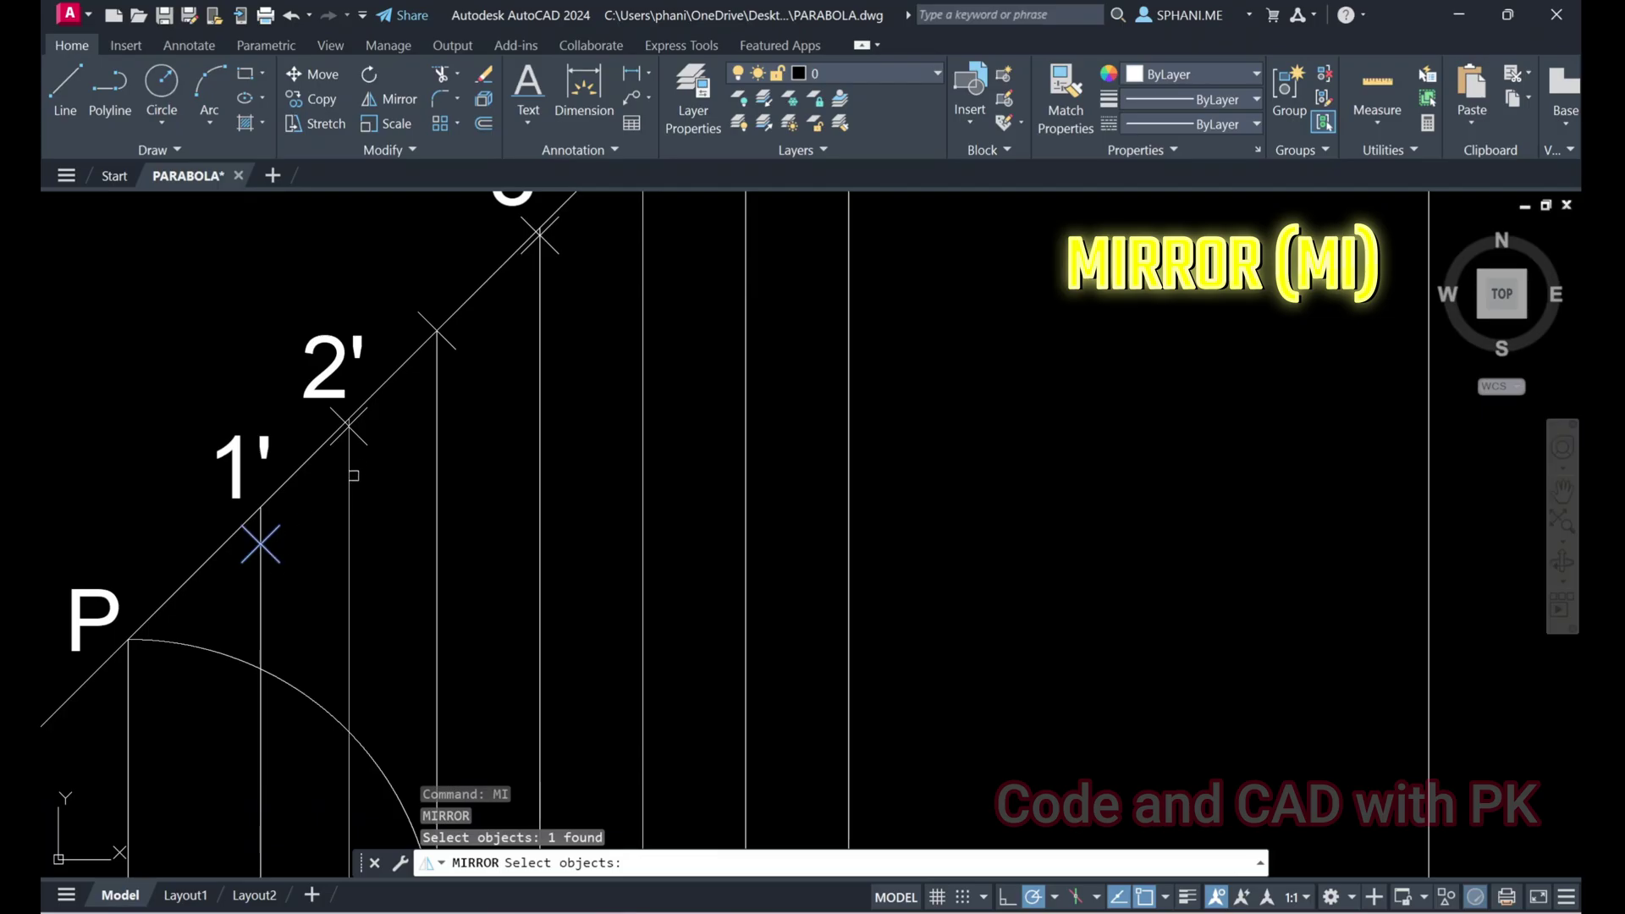
left_click(365, 437)
left_click(450, 341)
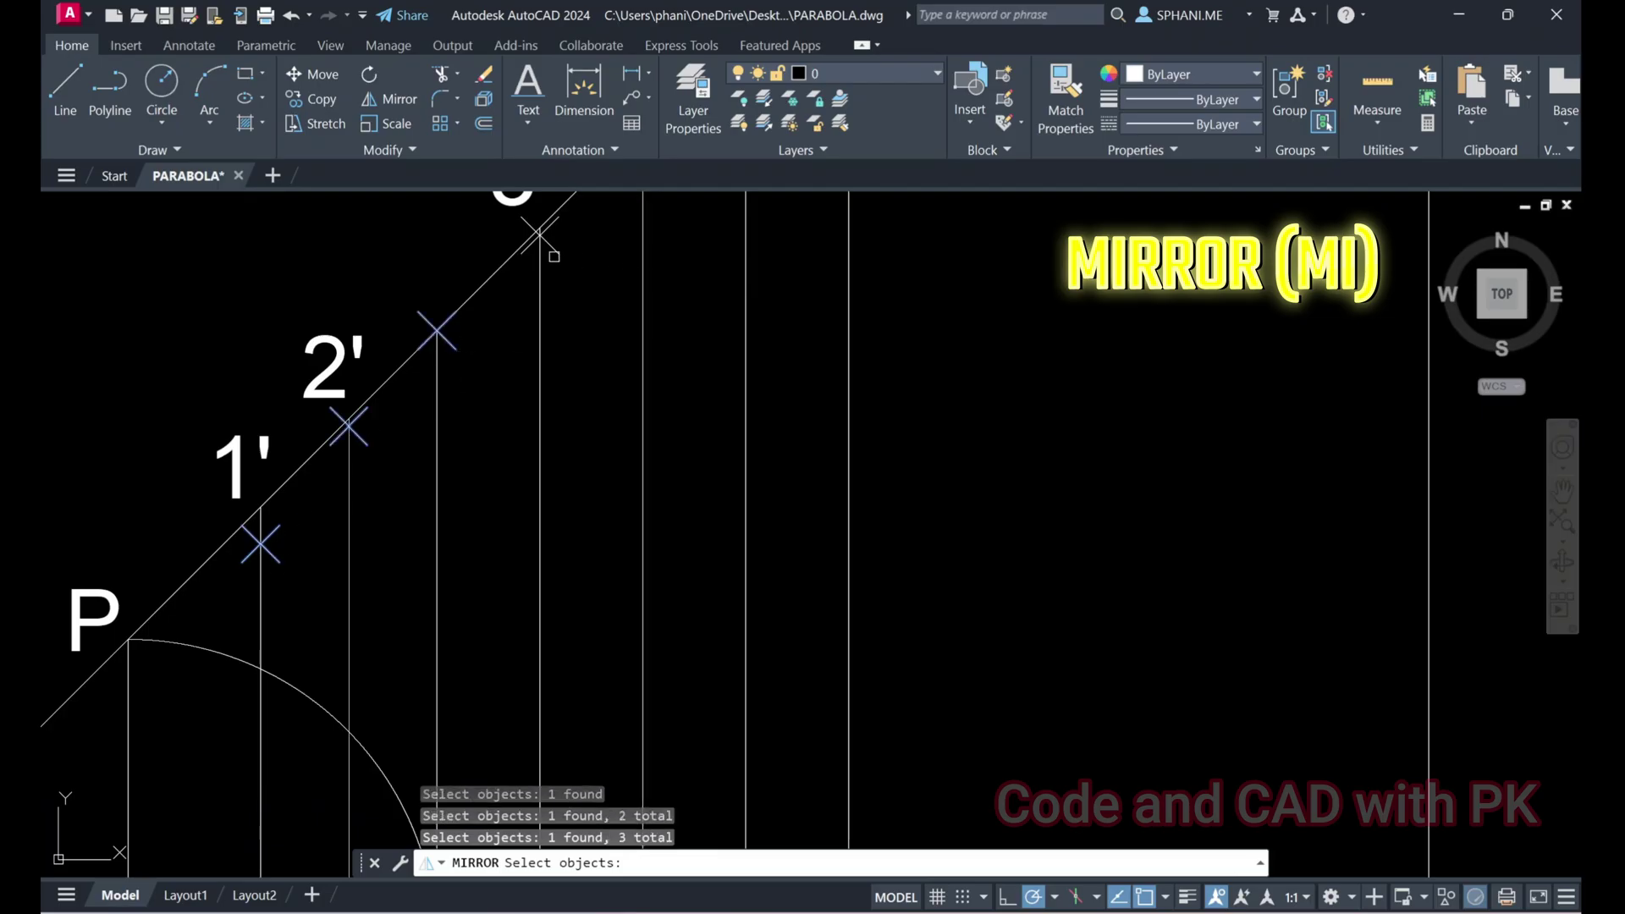
mouse_move(558, 252)
middle_mouse_down()
mouse_move(548, 486)
mouse_move(274, 717)
middle_mouse_up()
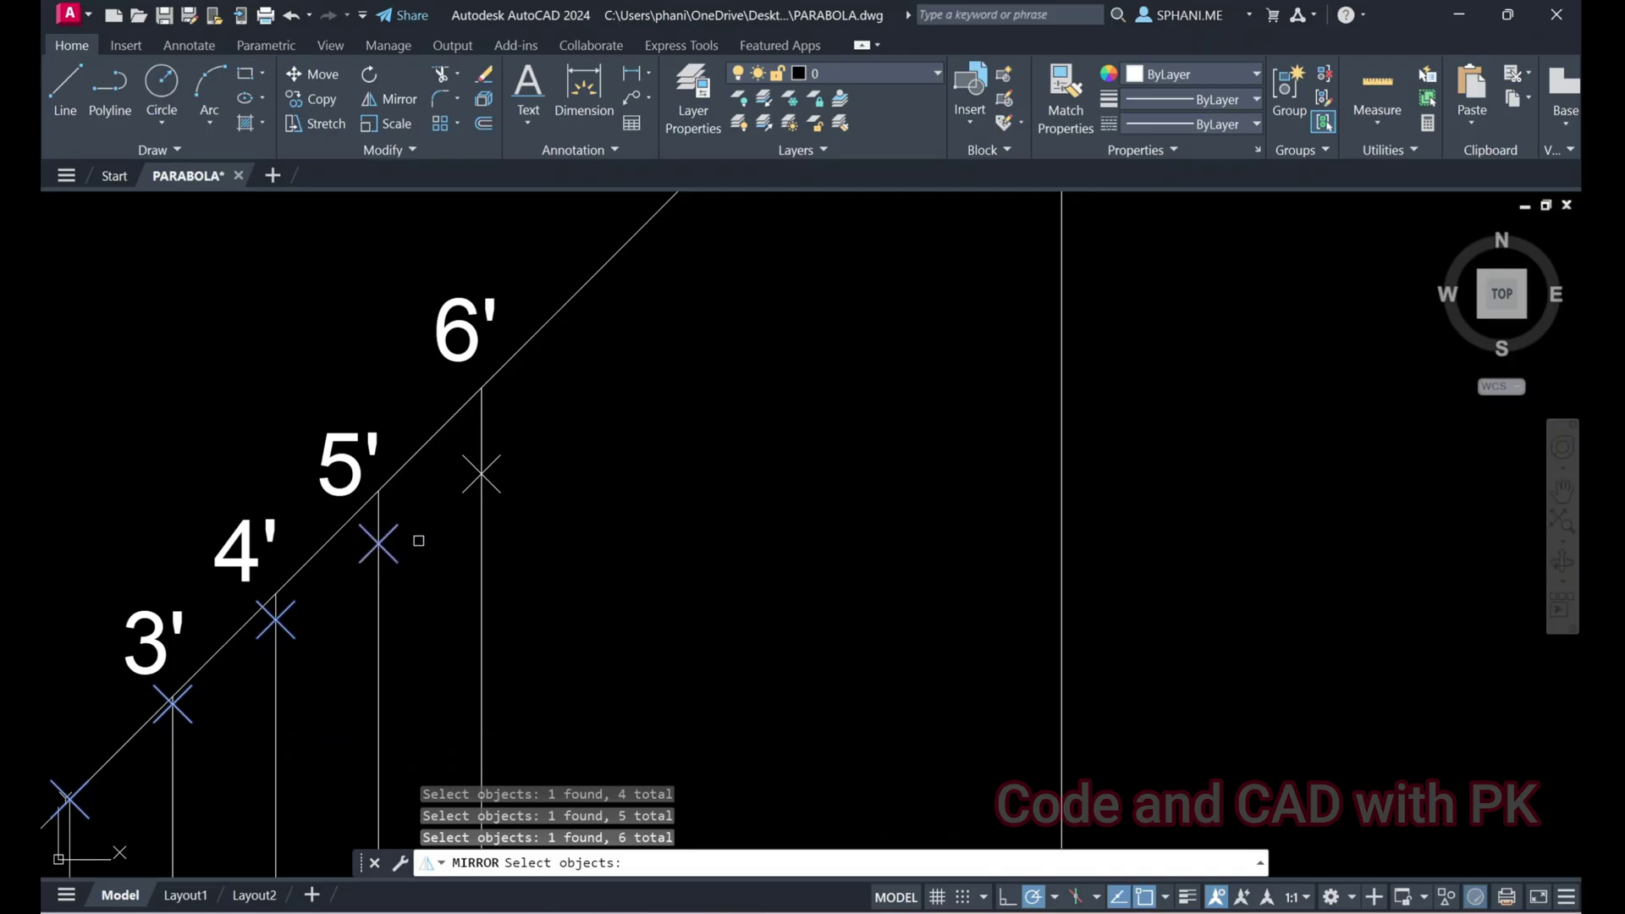
scroll(712, 456, "down", 4)
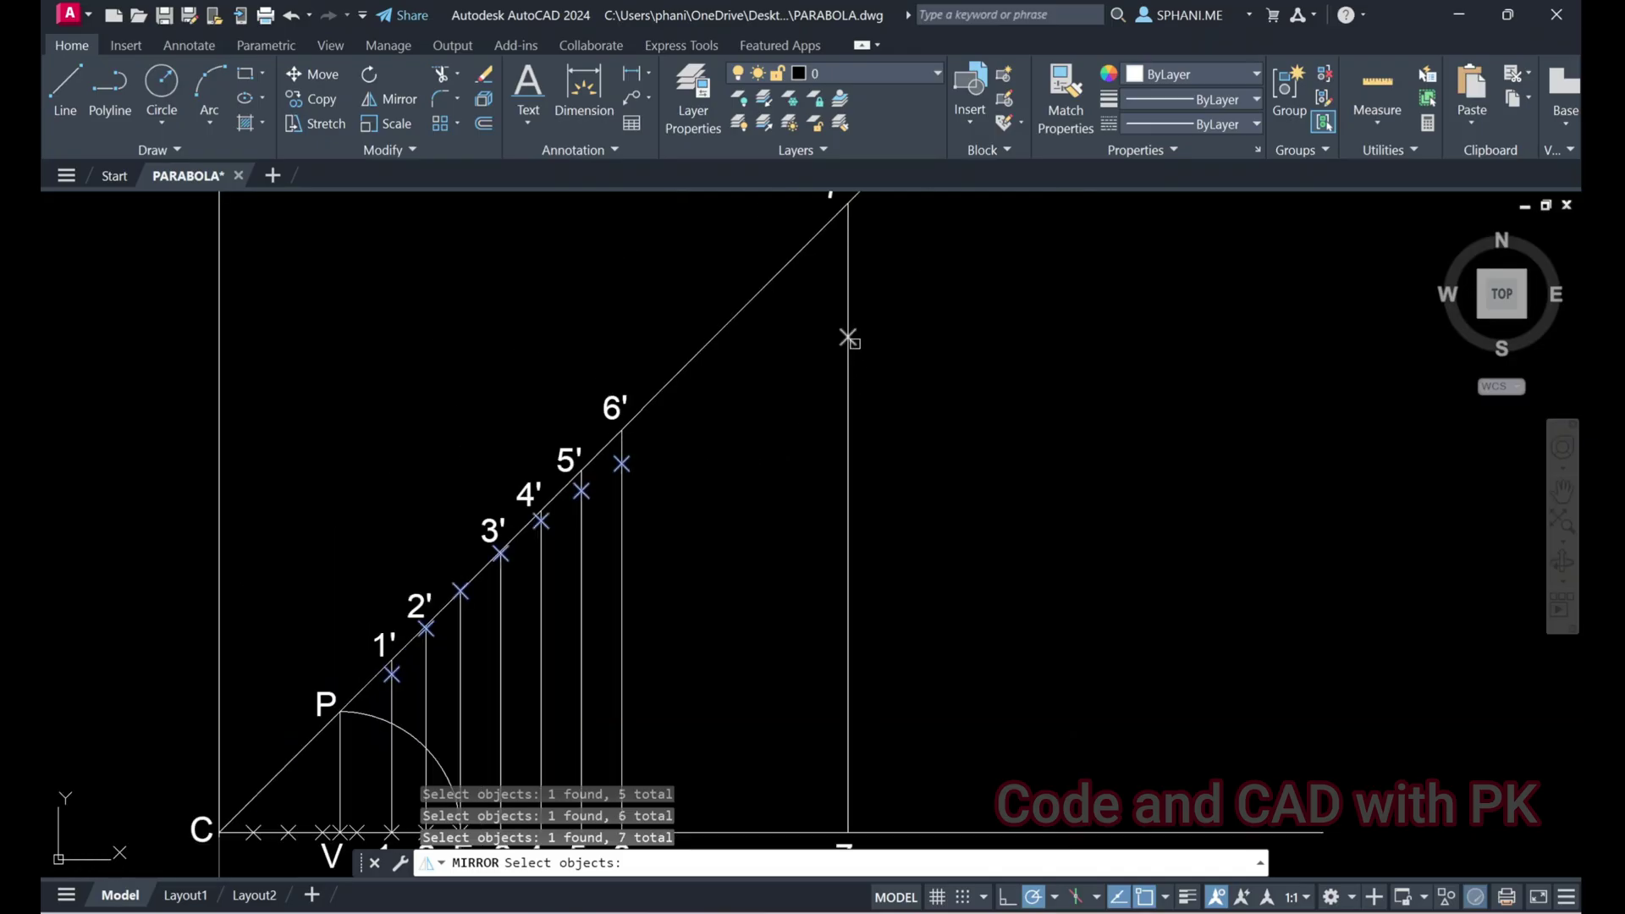
key("Return")
scroll(942, 550, "down", 3)
middle_click_drag(943, 551, 744, 575)
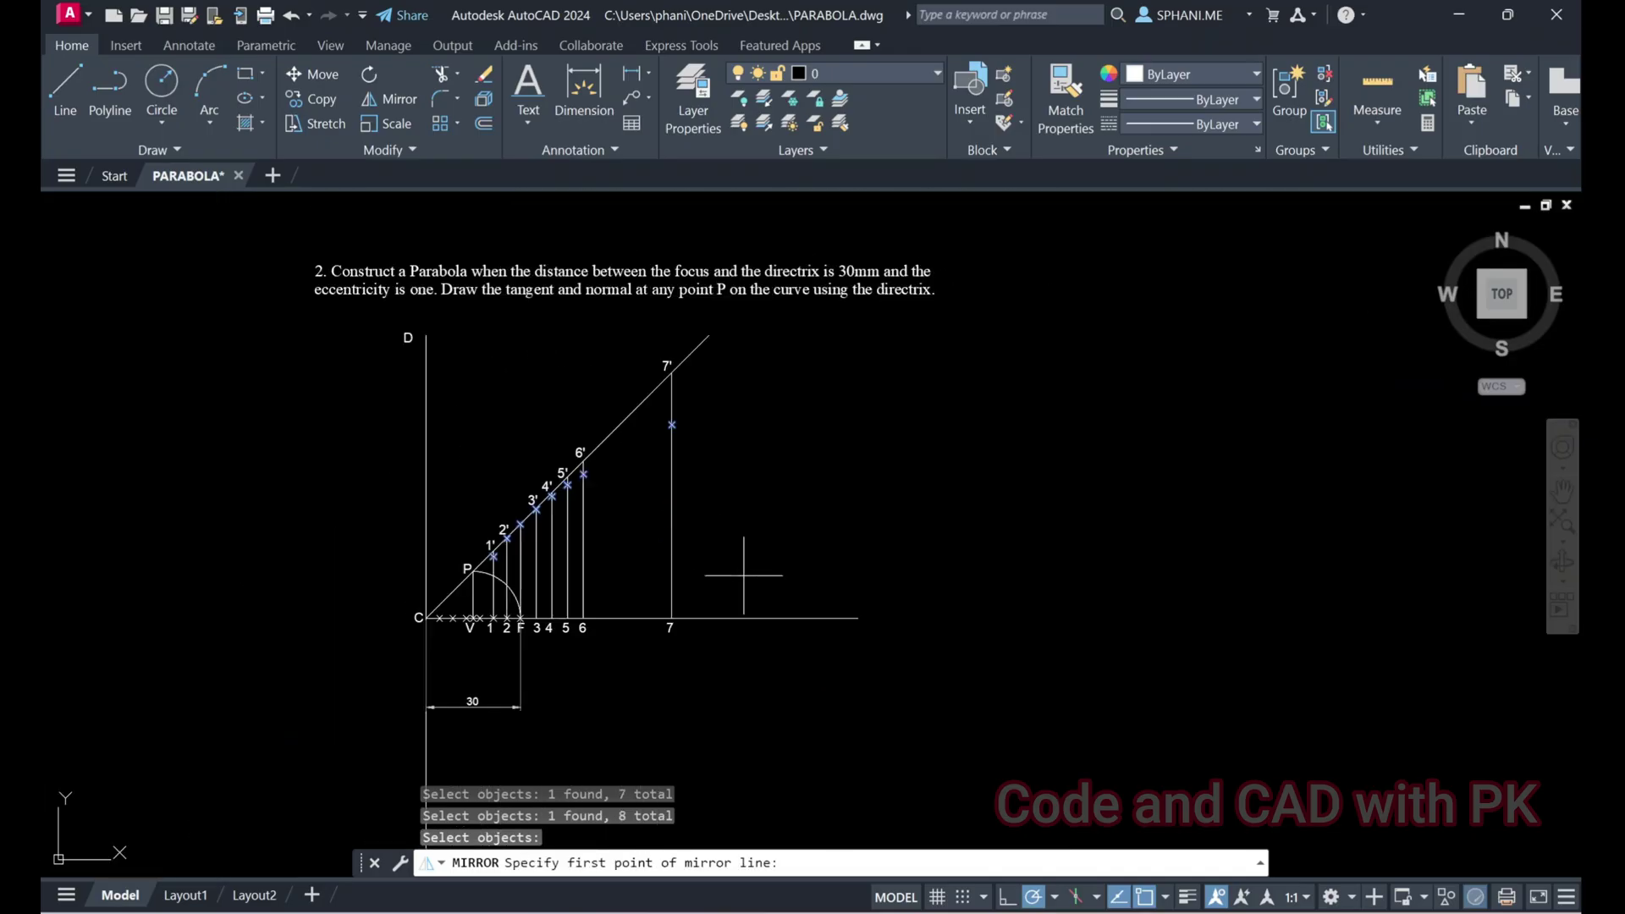
left_click(781, 618)
left_click(857, 618)
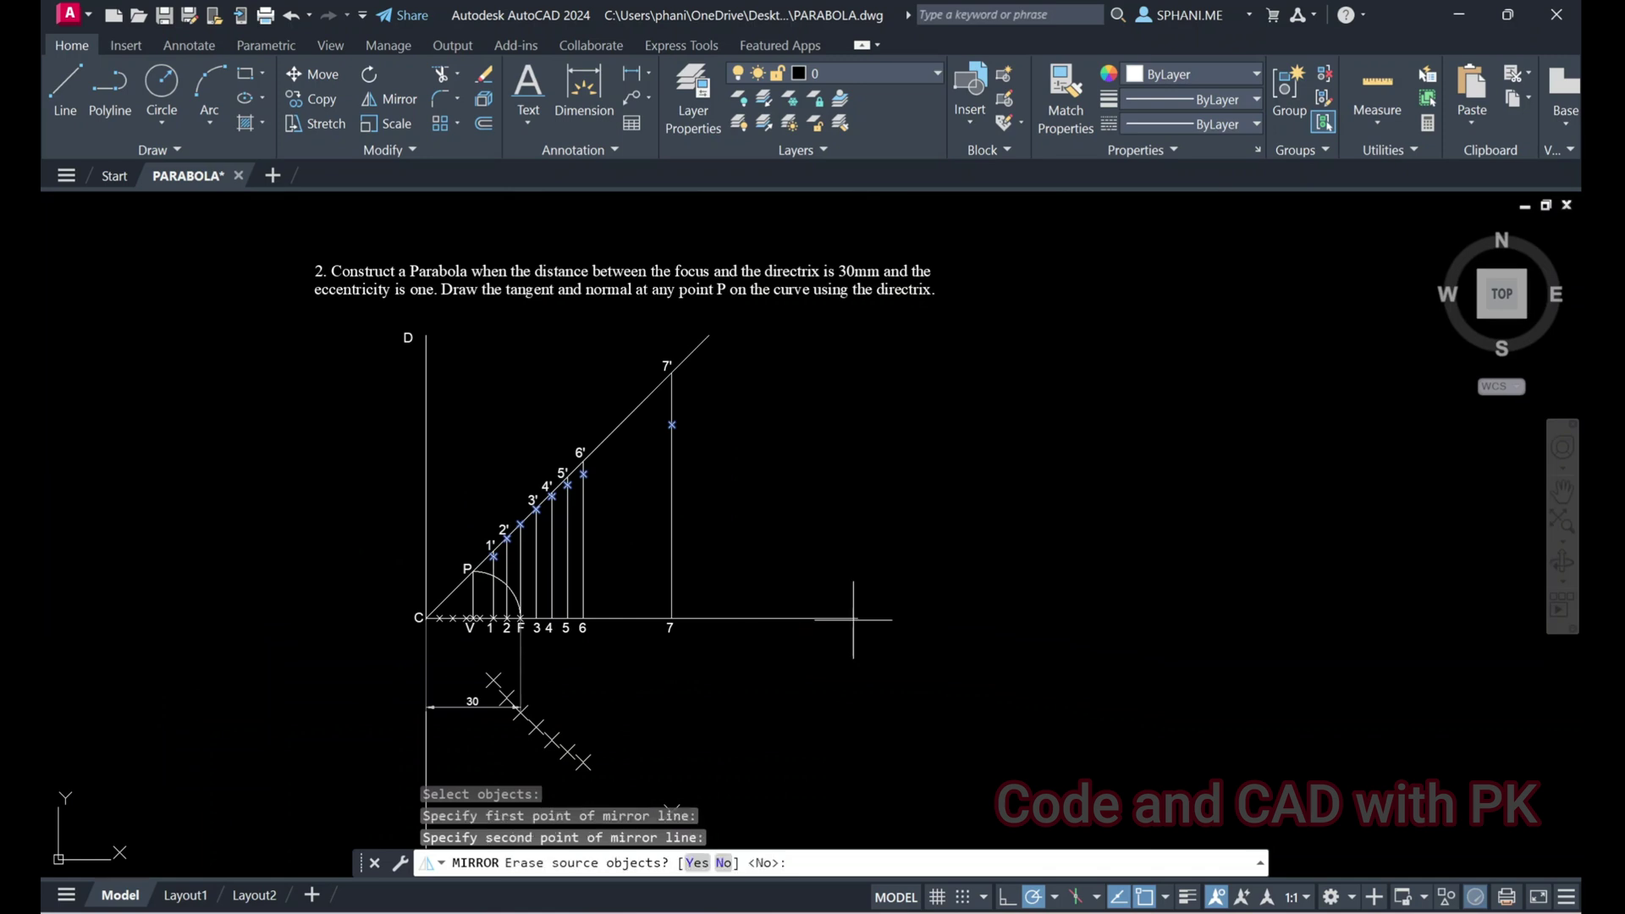
key("Return")
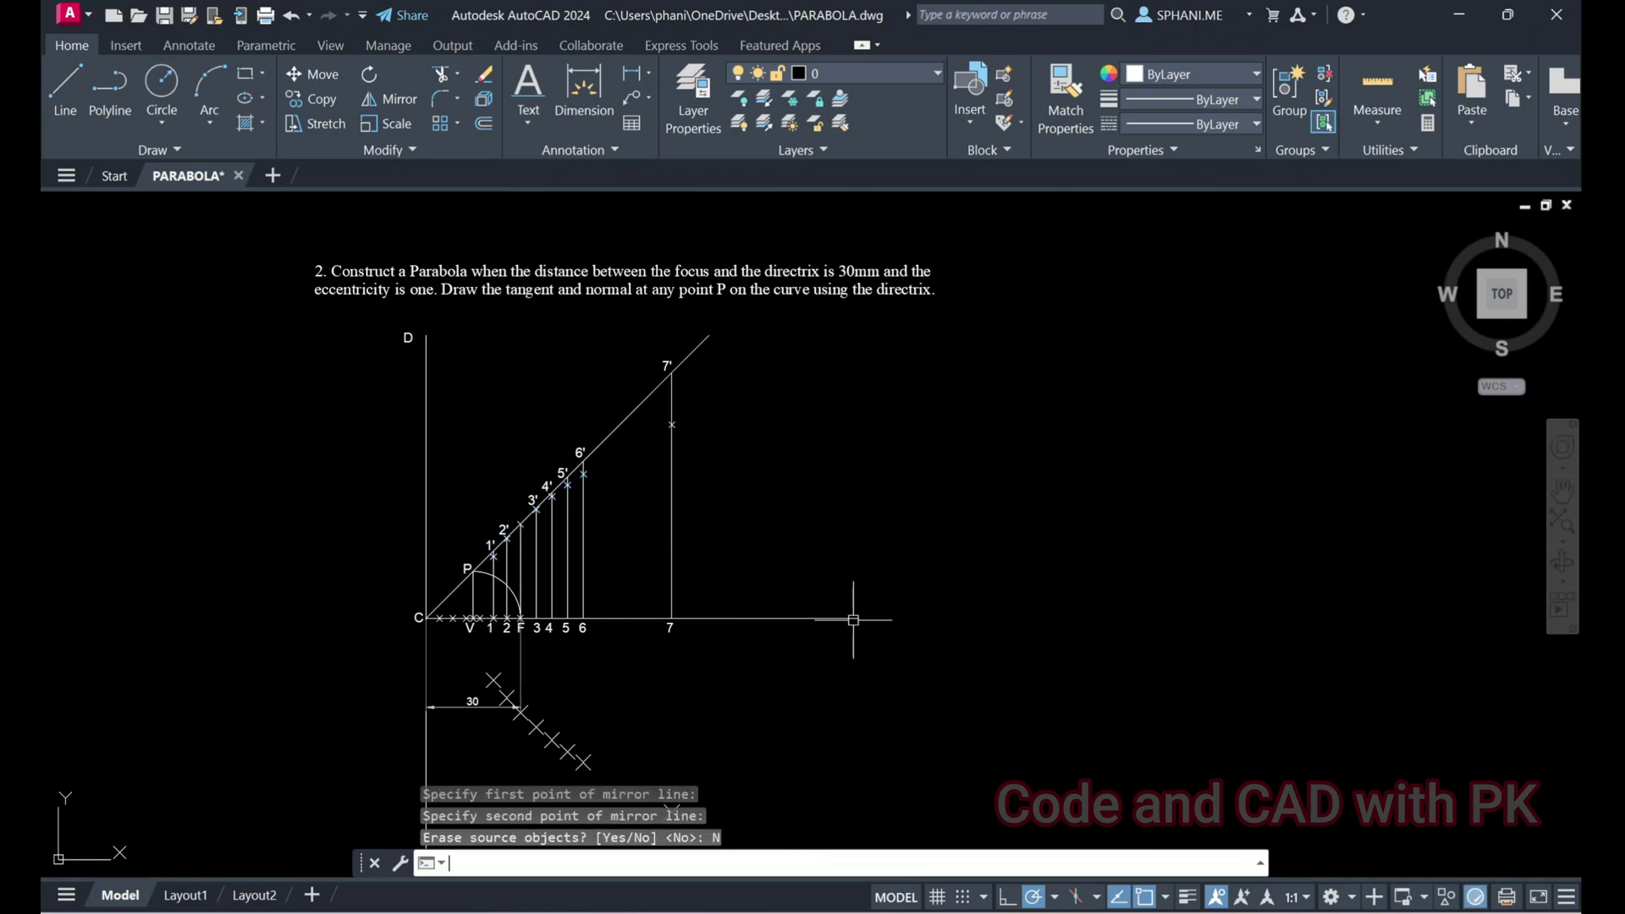
Start a fit spline at the mirrored point below 7 and run it through the mirrored points below 6, 5, 4, 3, F, 2 and 1
scroll(853, 619, "up", 3)
scroll(820, 584, "down", 3)
mouse_move(820, 574)
middle_mouse_down()
mouse_move(754, 276)
mouse_move(762, 404)
mouse_move(741, 474)
middle_mouse_up()
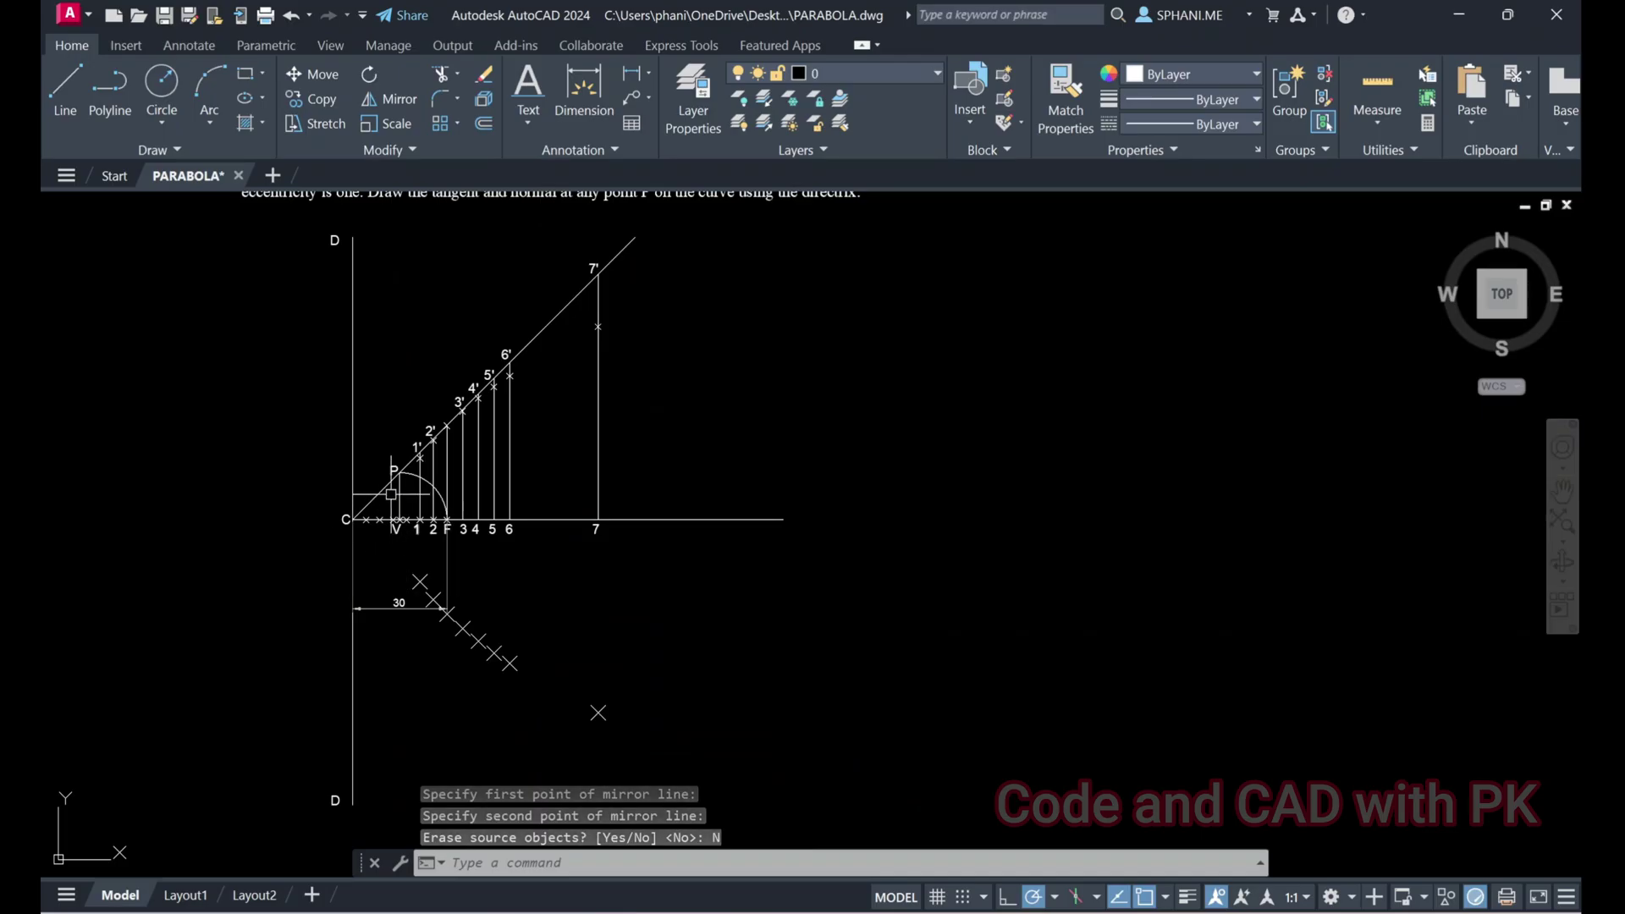
scroll(450, 551, "up", 2)
type("spl")
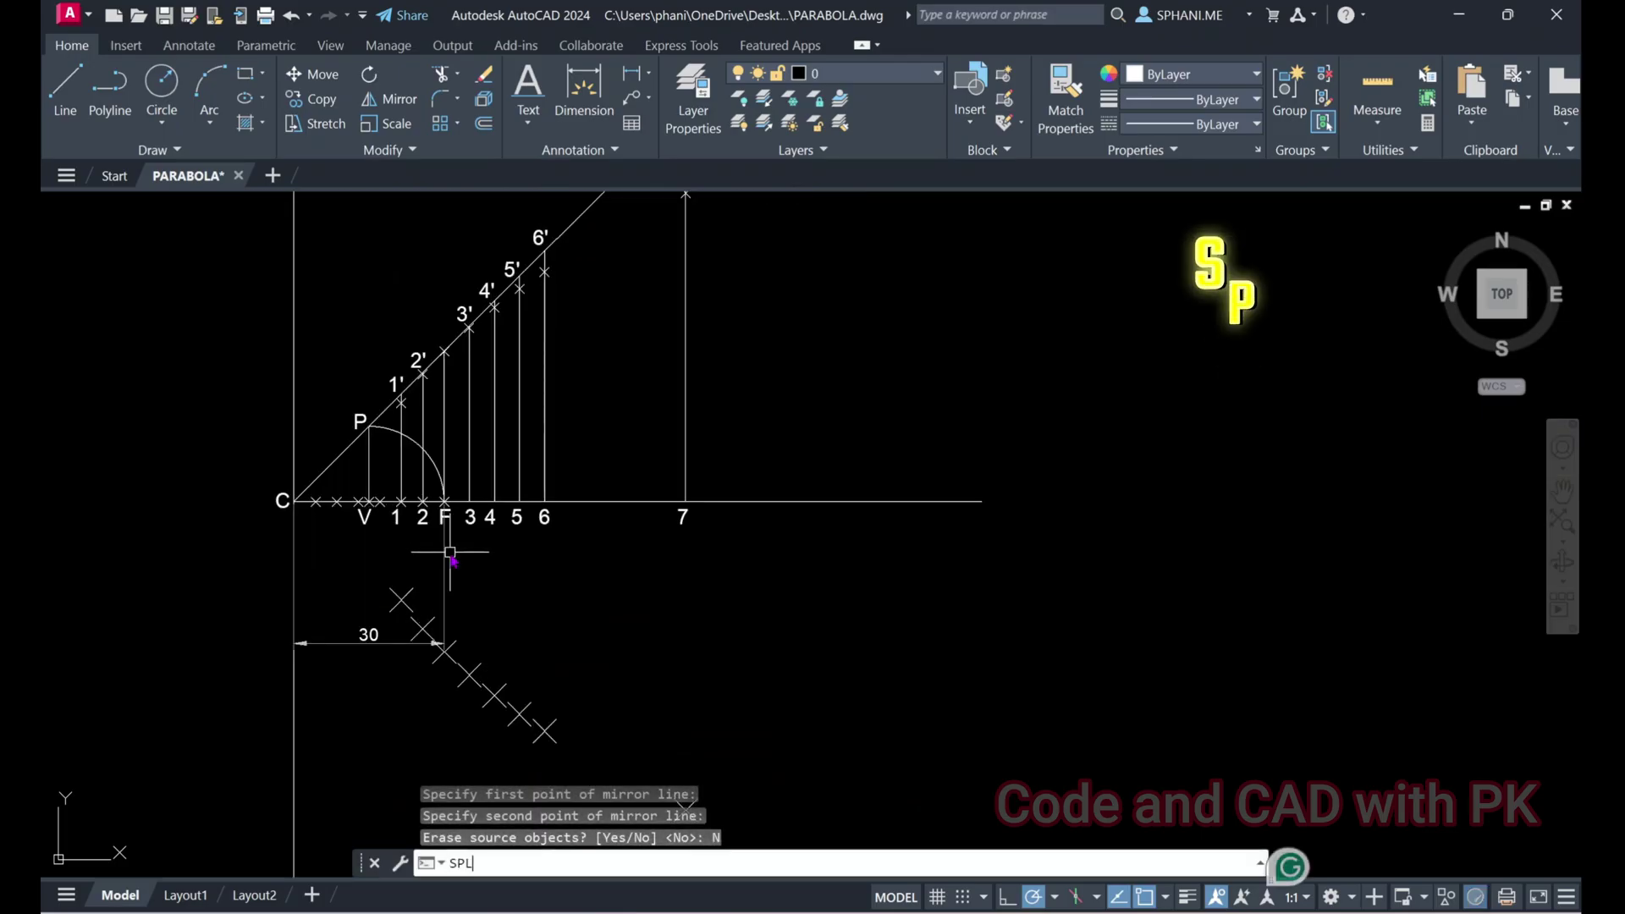
key("Return")
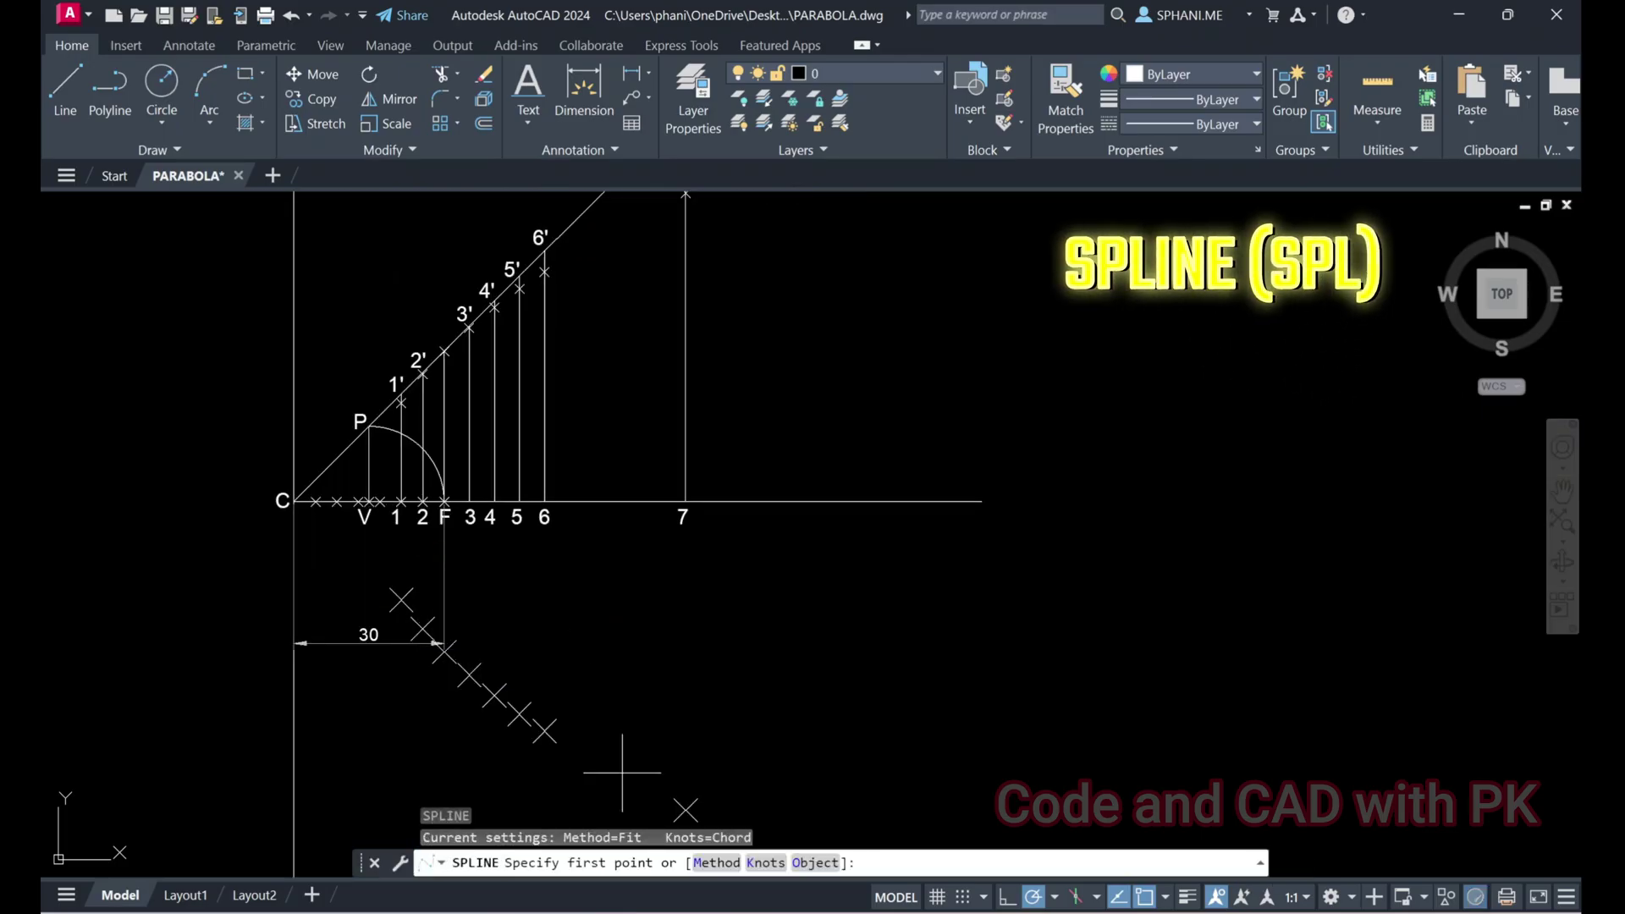
left_click(684, 809)
left_click(545, 730)
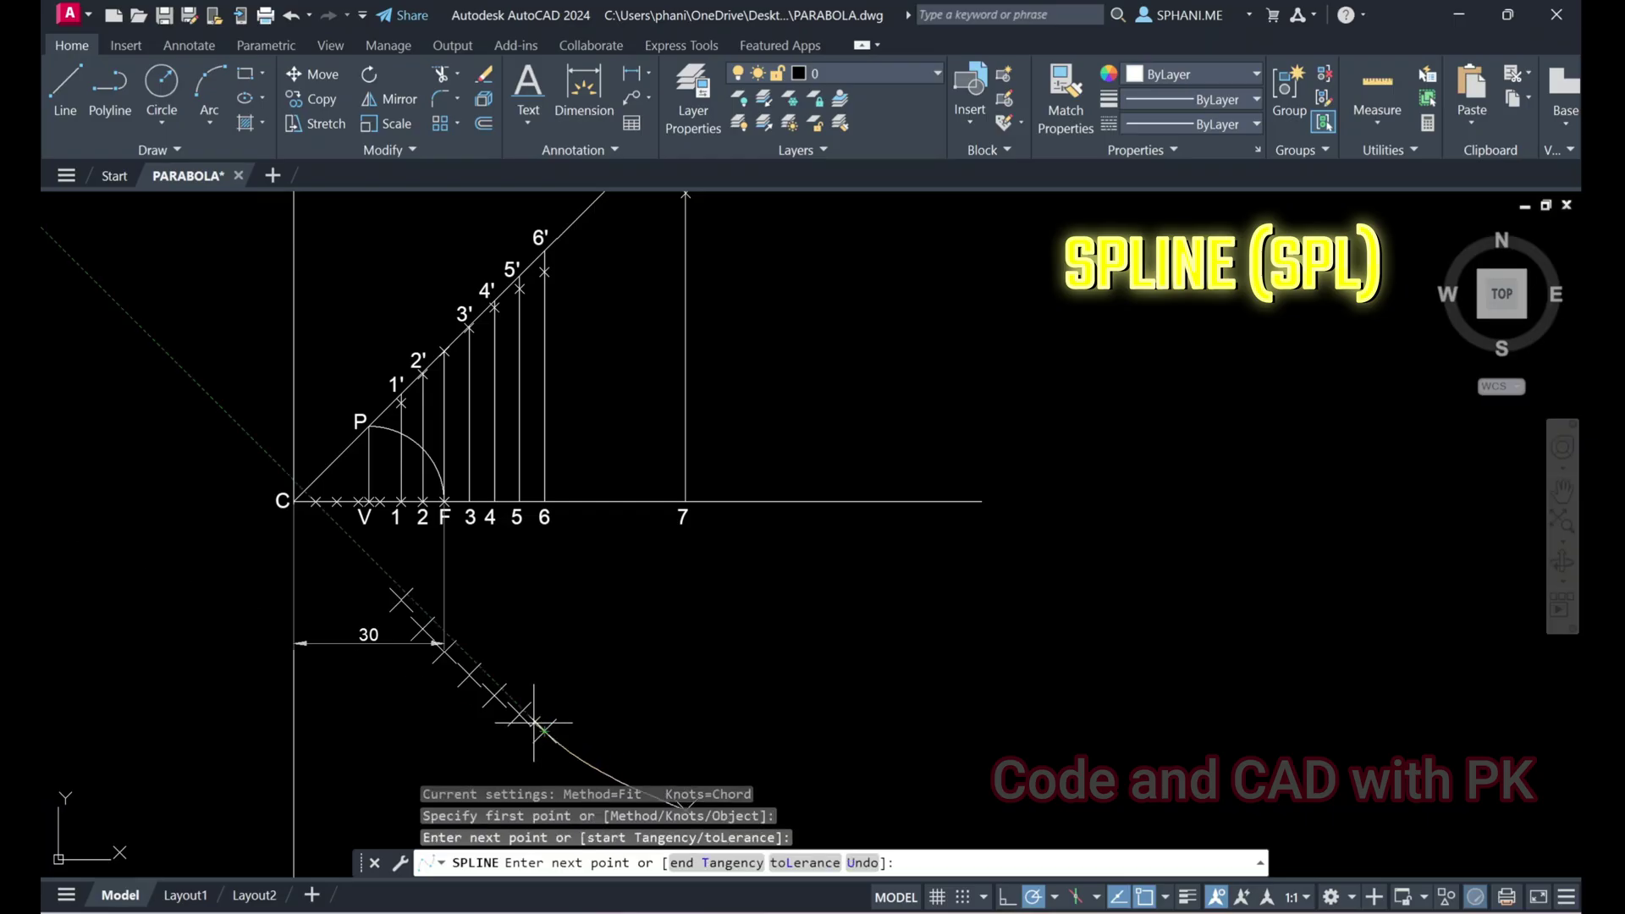
left_click(519, 714)
left_click(494, 695)
left_click(469, 675)
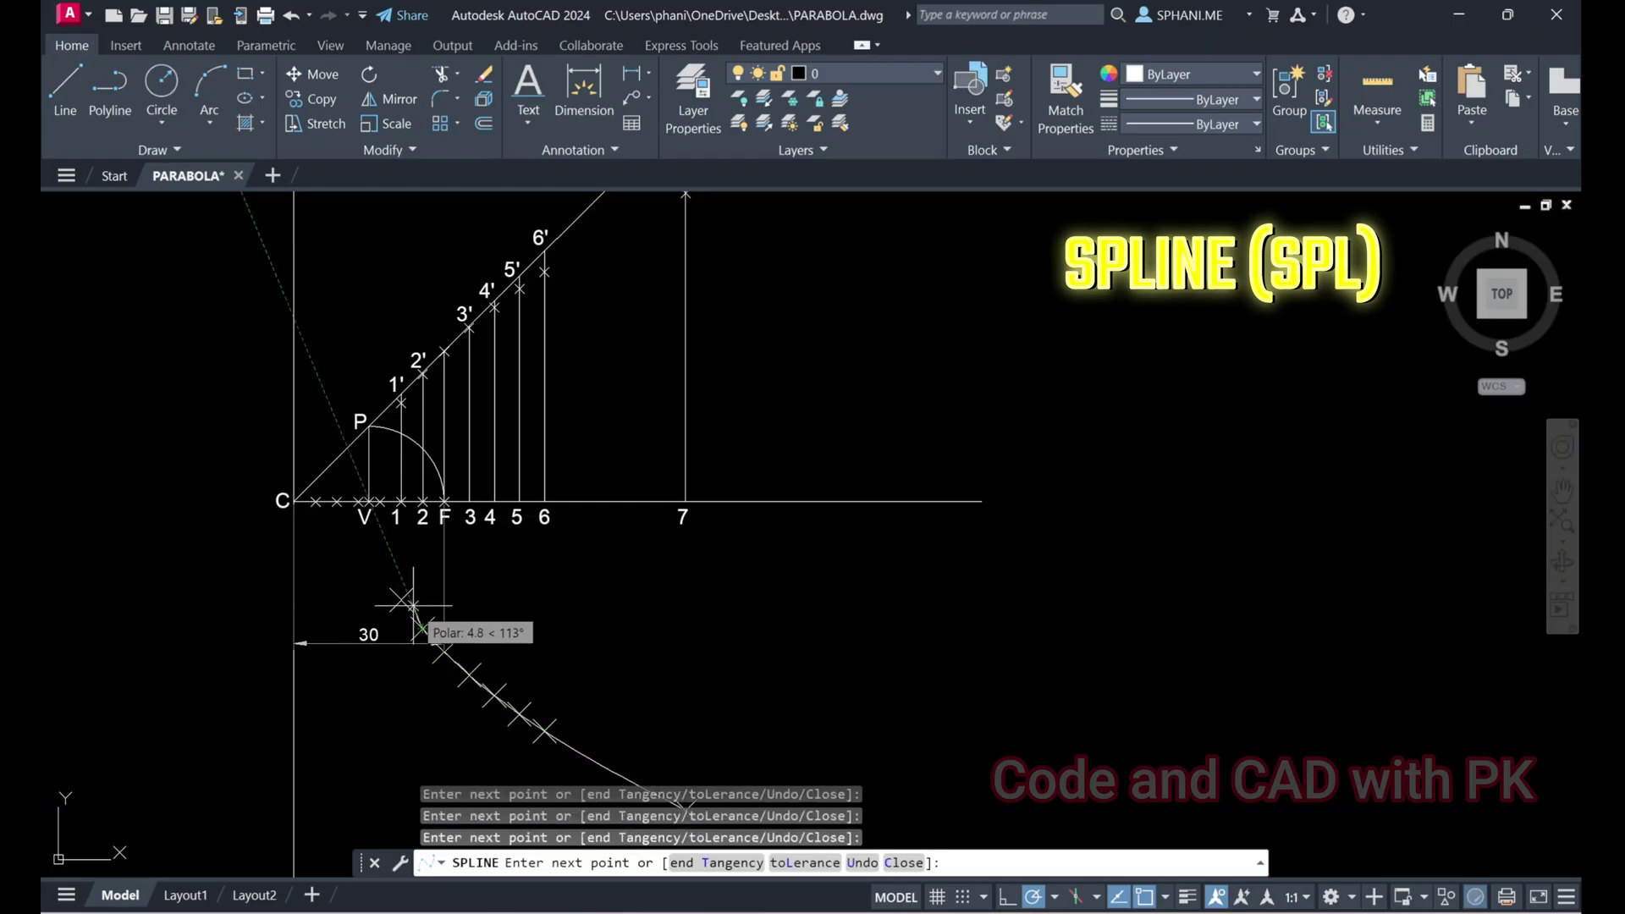
scroll(380, 518, "up", 8)
scroll(381, 506, "up", 4)
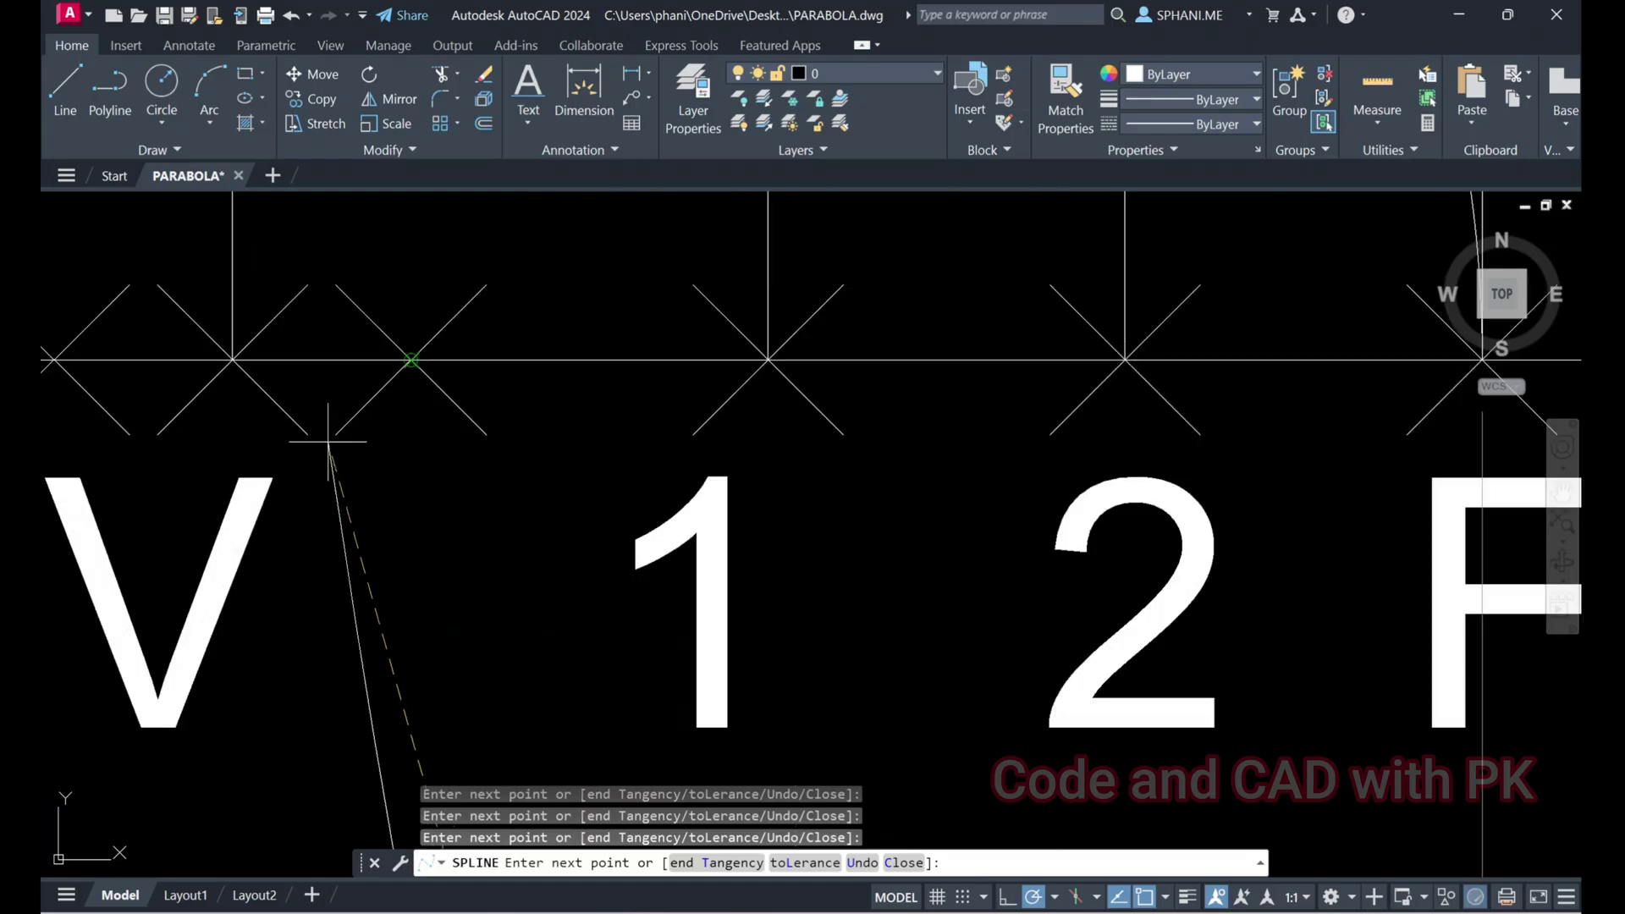
Continue the spline through vertex V and the upper plotted points on the ordinates at 1, 2 and F
left_click(226, 363)
scroll(296, 362, "down", 4)
middle_click_drag(296, 362, 298, 812)
left_click(378, 437)
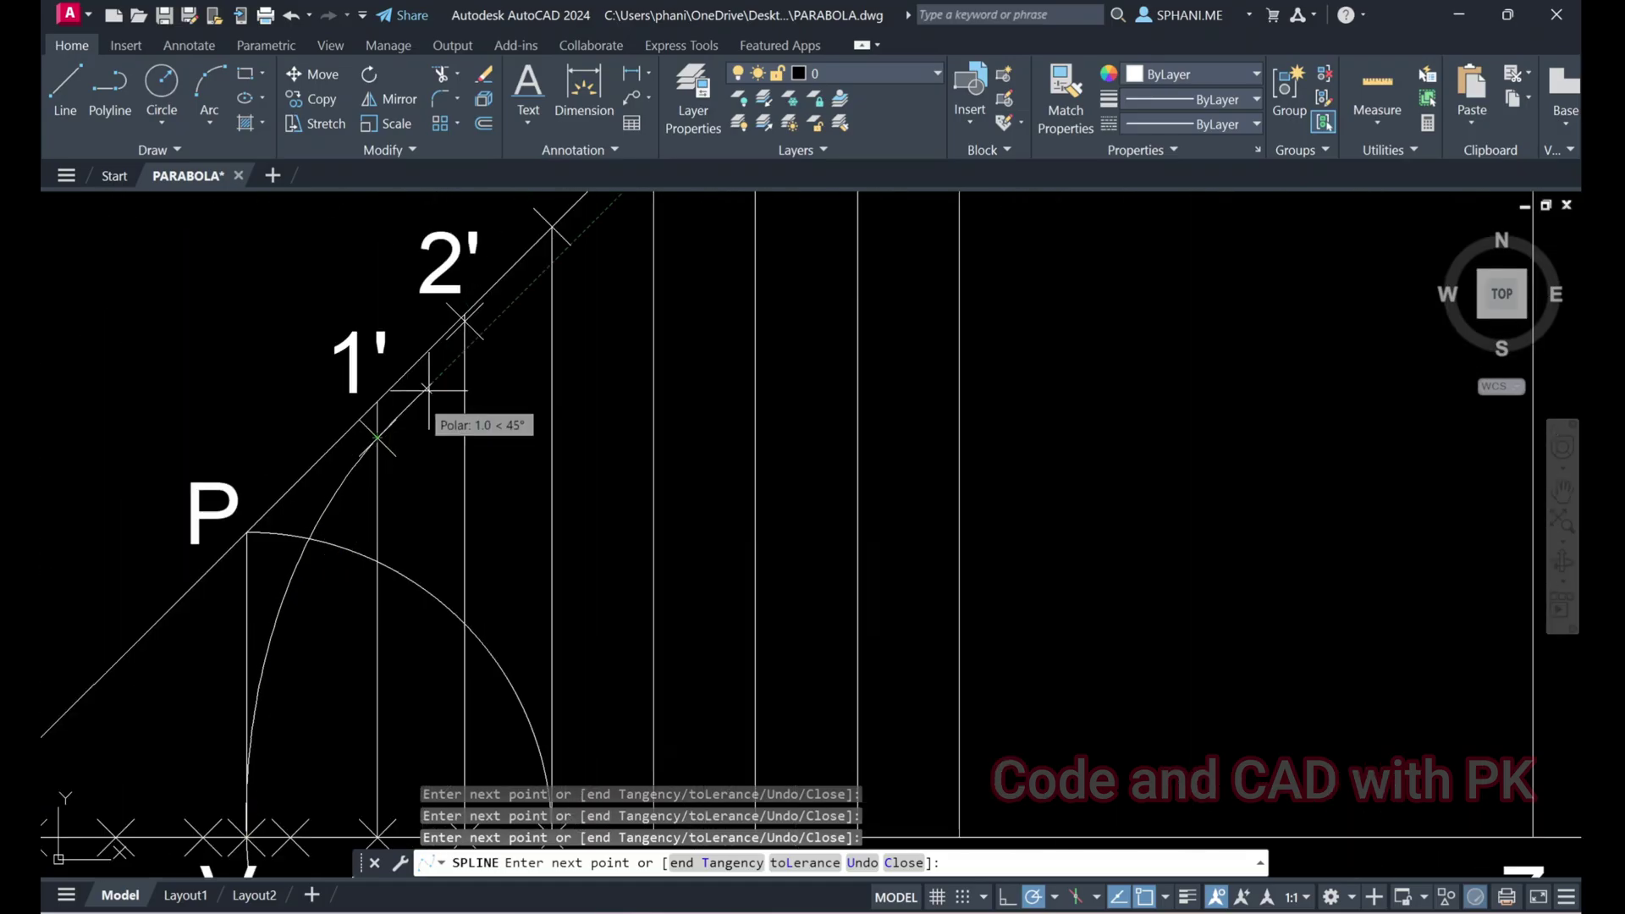
left_click(464, 320)
scroll(458, 423, "down", 2)
middle_click_drag(458, 423, 237, 688)
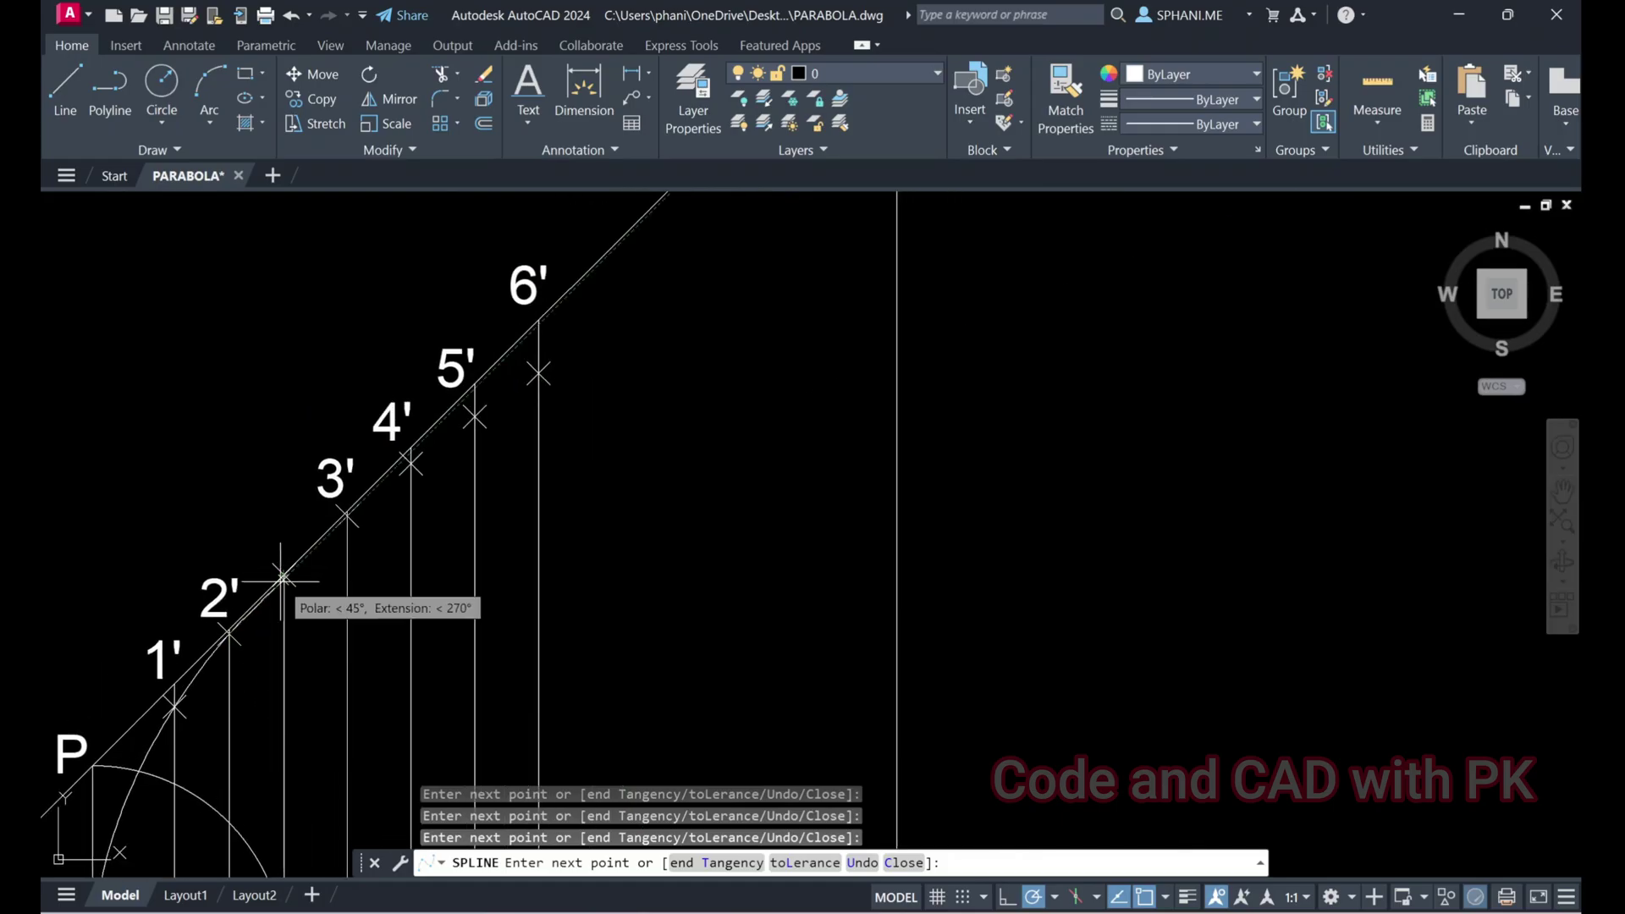
scroll(288, 575, "up", 6)
scroll(288, 625, "down", 5)
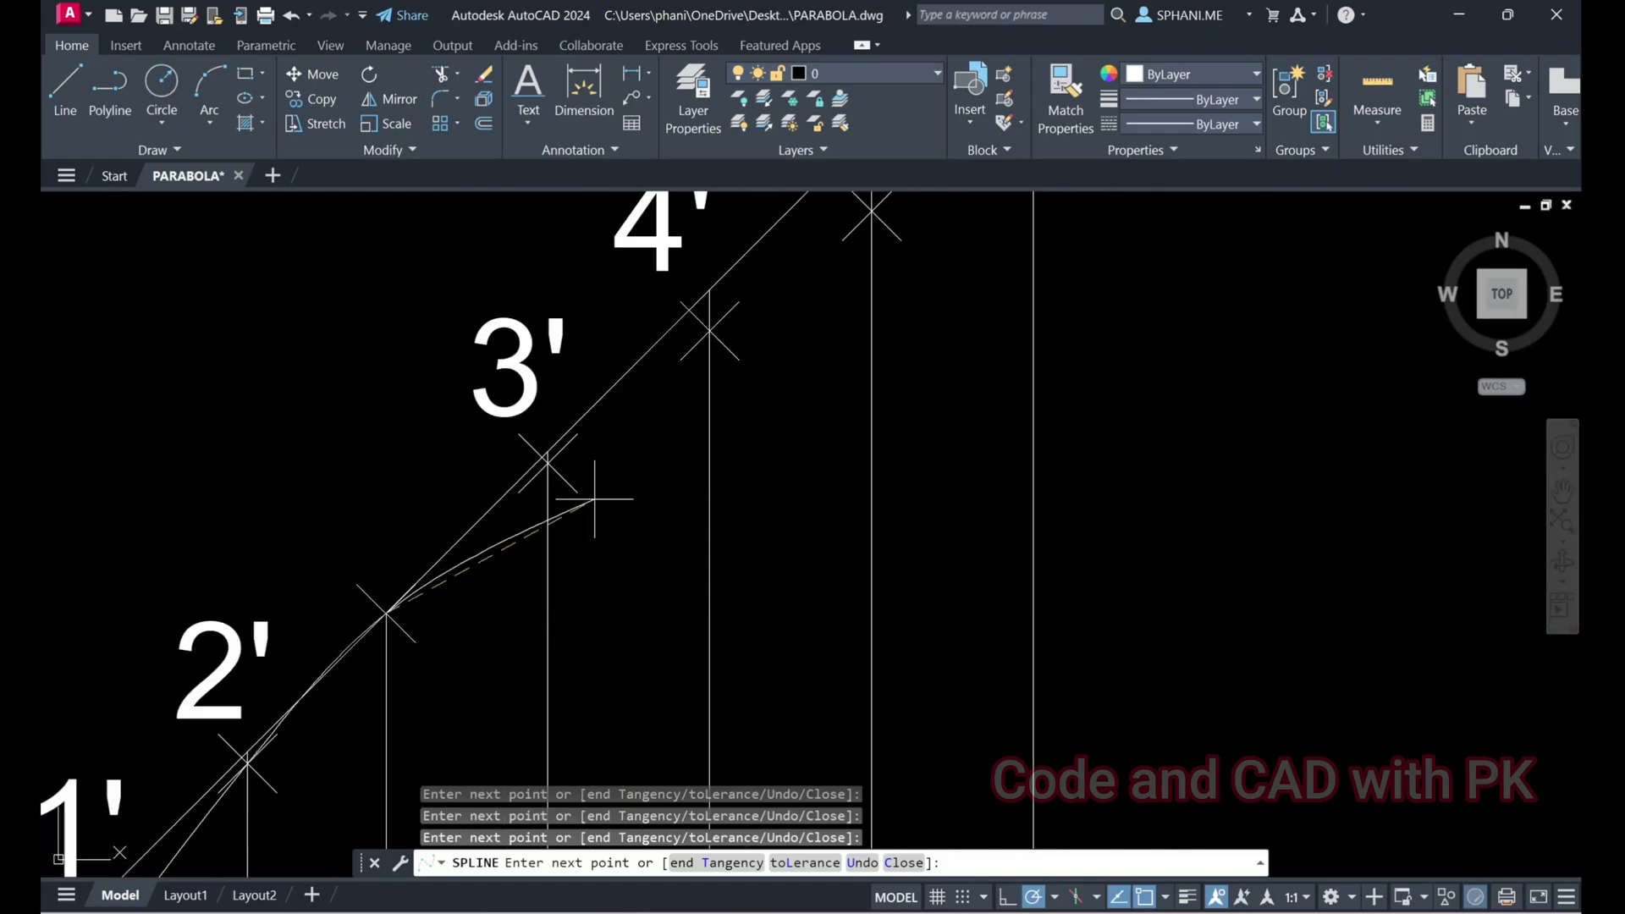
Continue the spline through the upper plotted points on ordinates 3, 4, 5, 6 and 7, and end it there
left_click(544, 466)
mouse_move(592, 509)
middle_mouse_down()
mouse_move(421, 680)
mouse_move(235, 798)
middle_mouse_up()
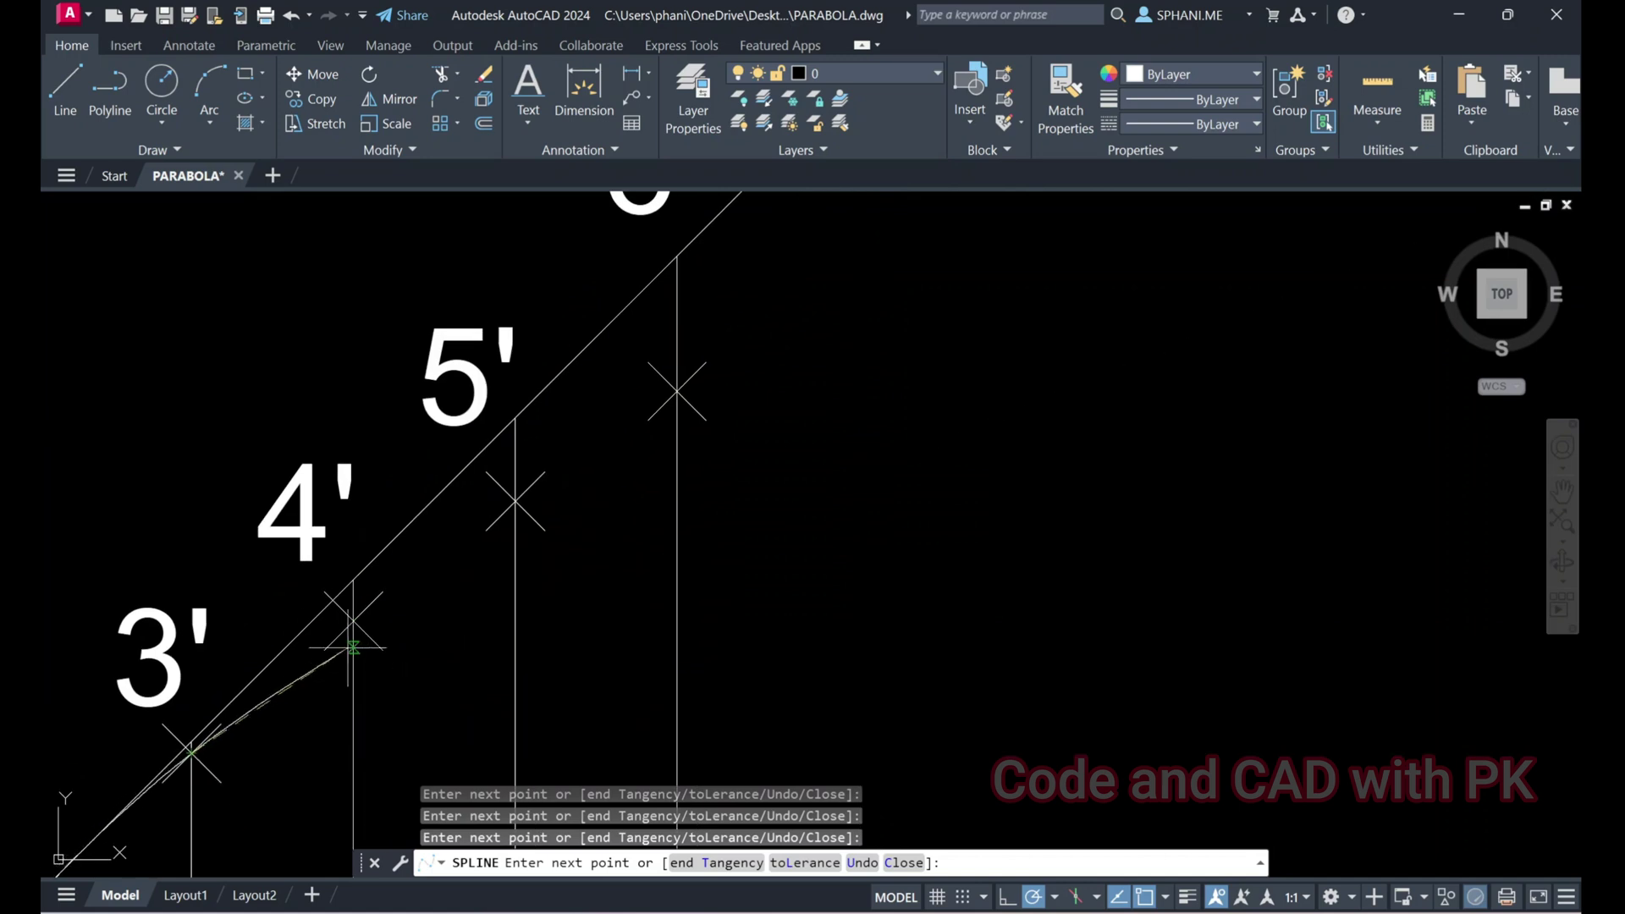
left_click(353, 622)
left_click(514, 502)
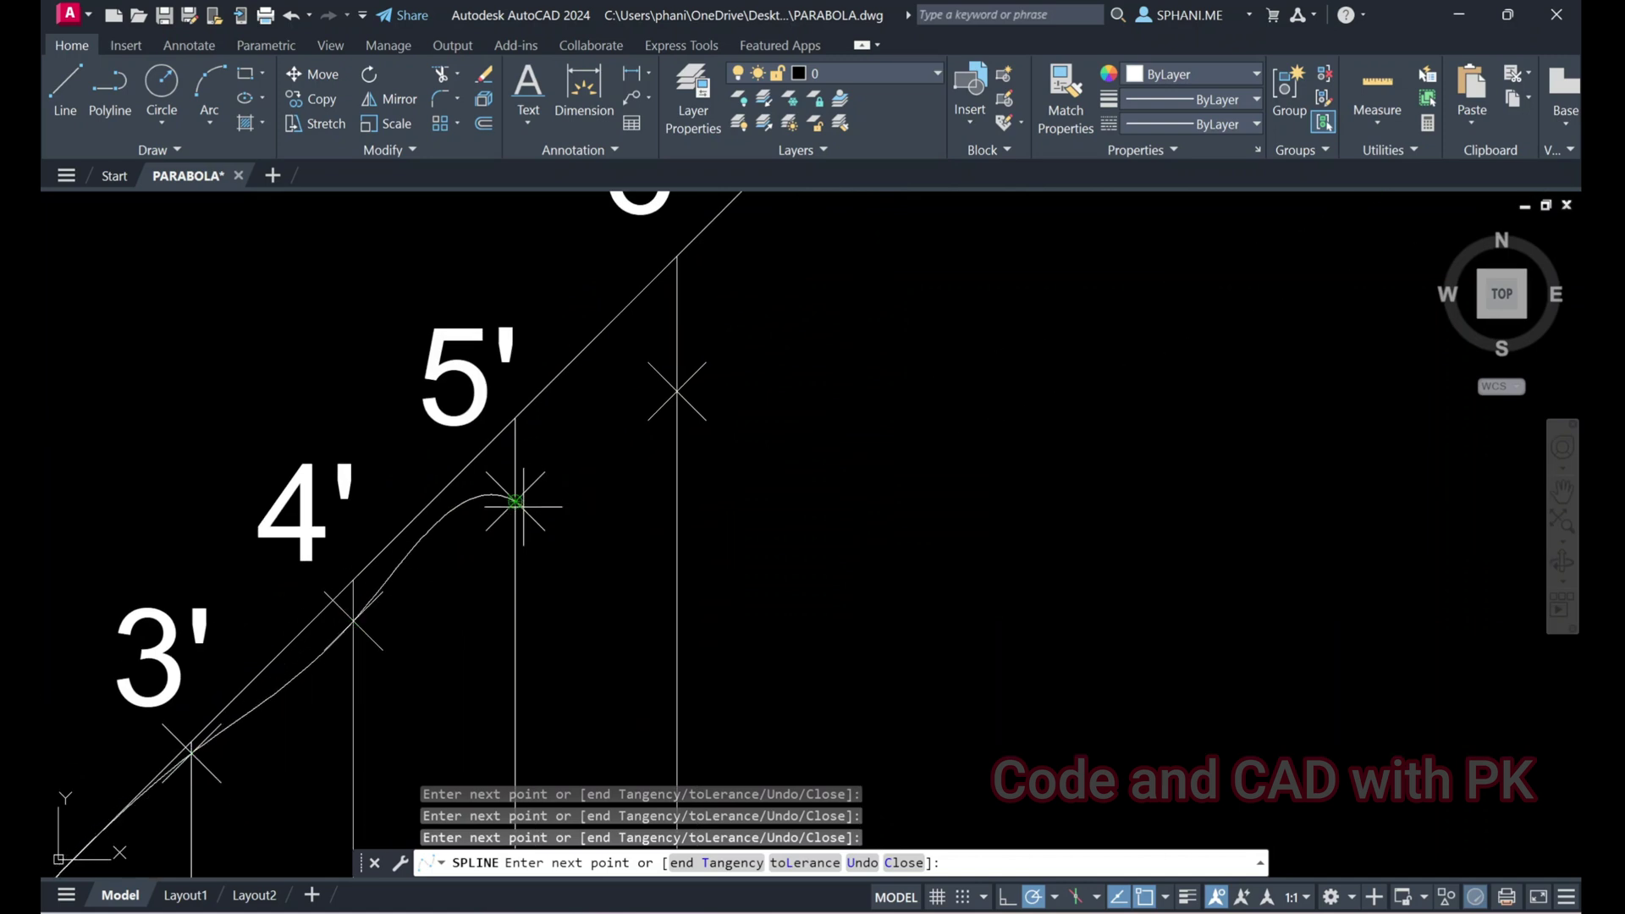
scroll(728, 420, "down", 4)
scroll(727, 420, "down", 3)
left_click(262, 654)
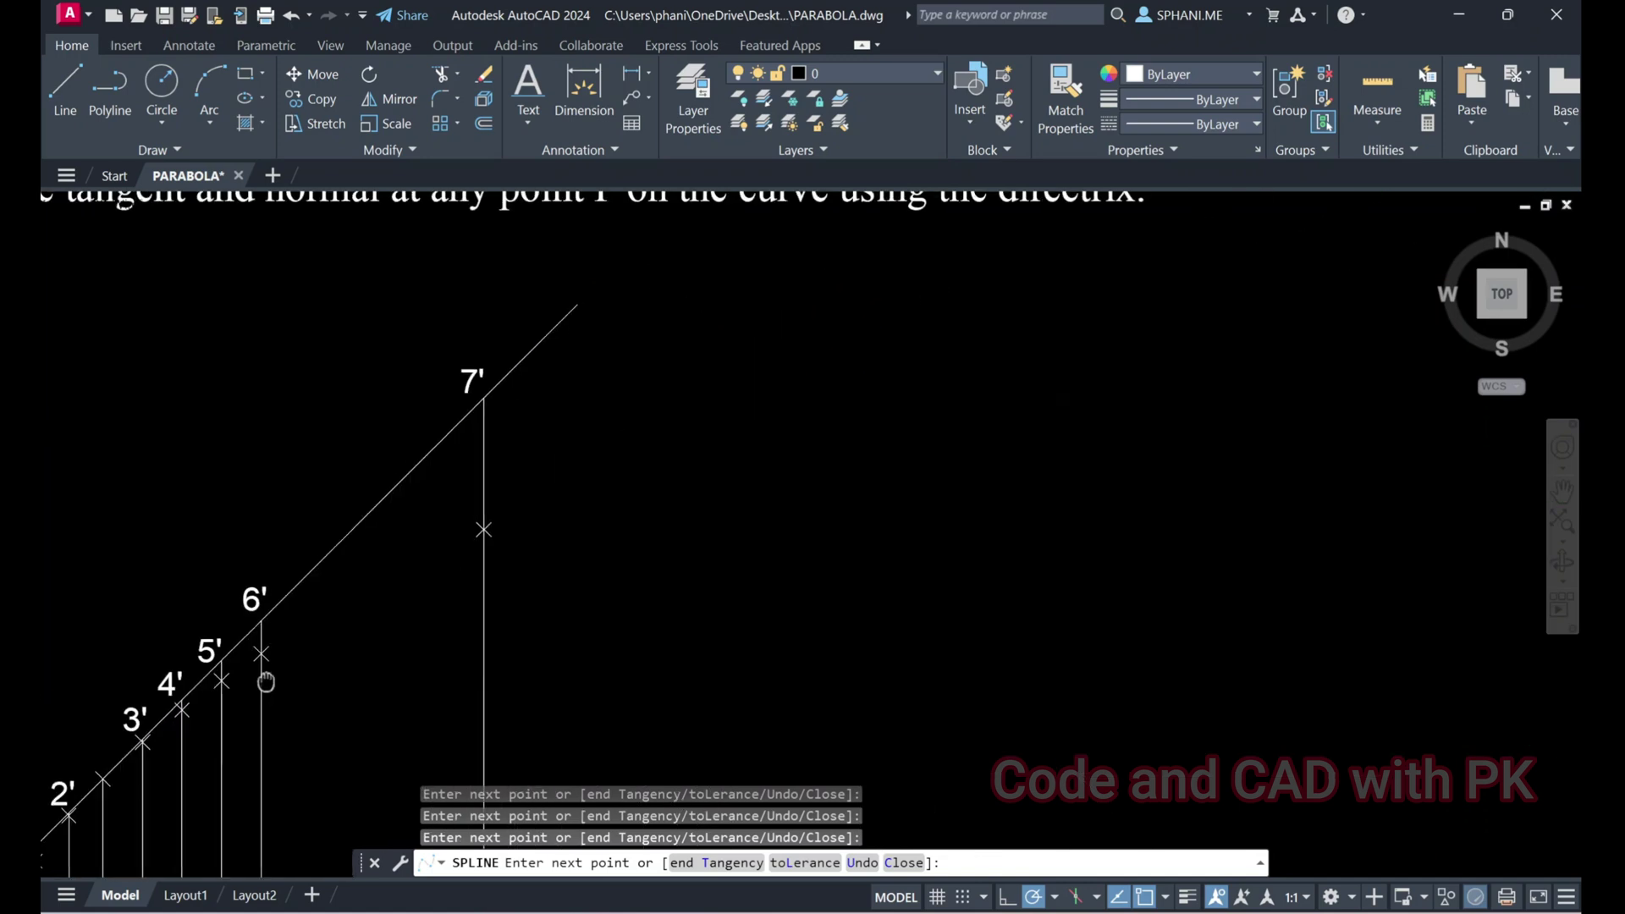
left_click(483, 529)
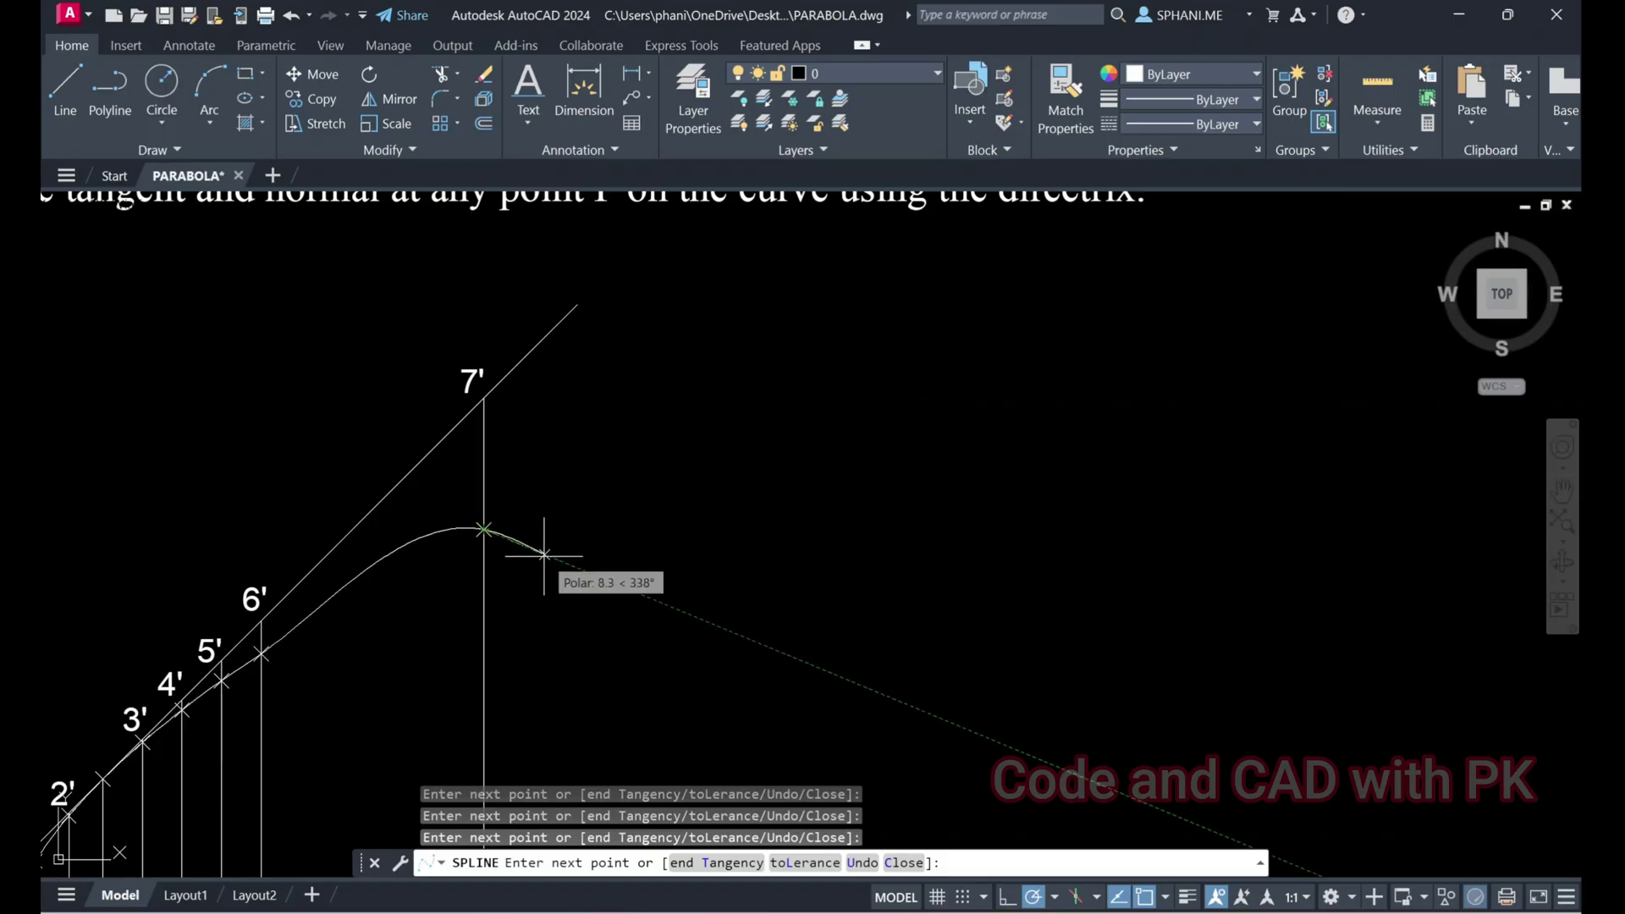
key("Return")
Place a point on the upper branch of the parabola about midway between ordinates 6-6' and 7-7'
scroll(558, 567, "down", 5)
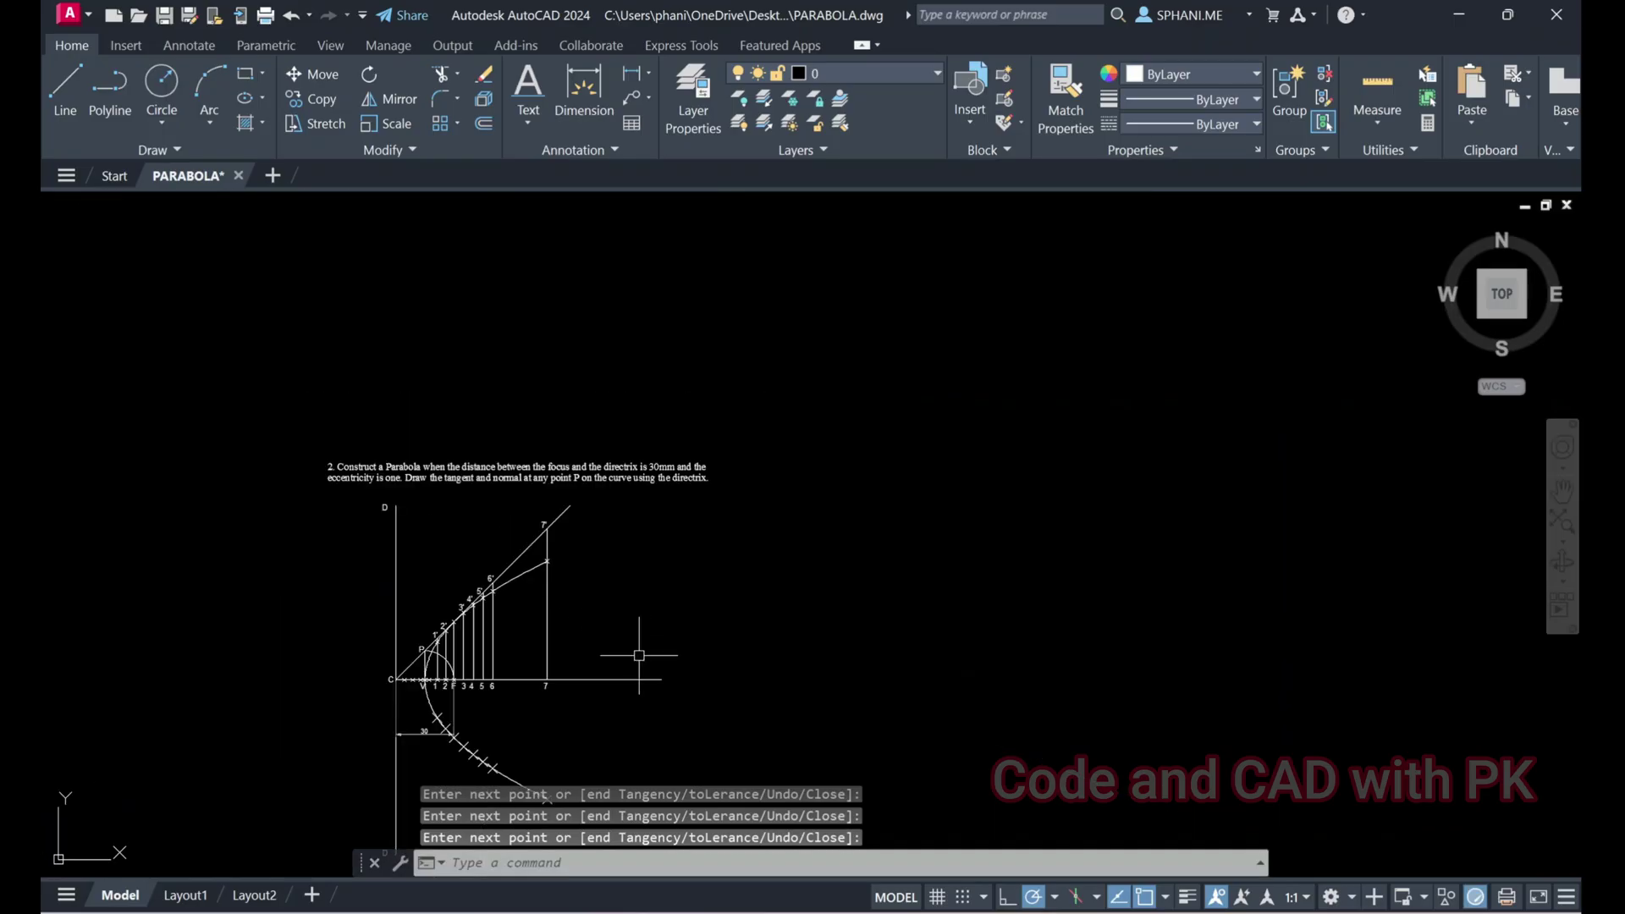
type("Z")
key("Return")
type("E")
key("Return")
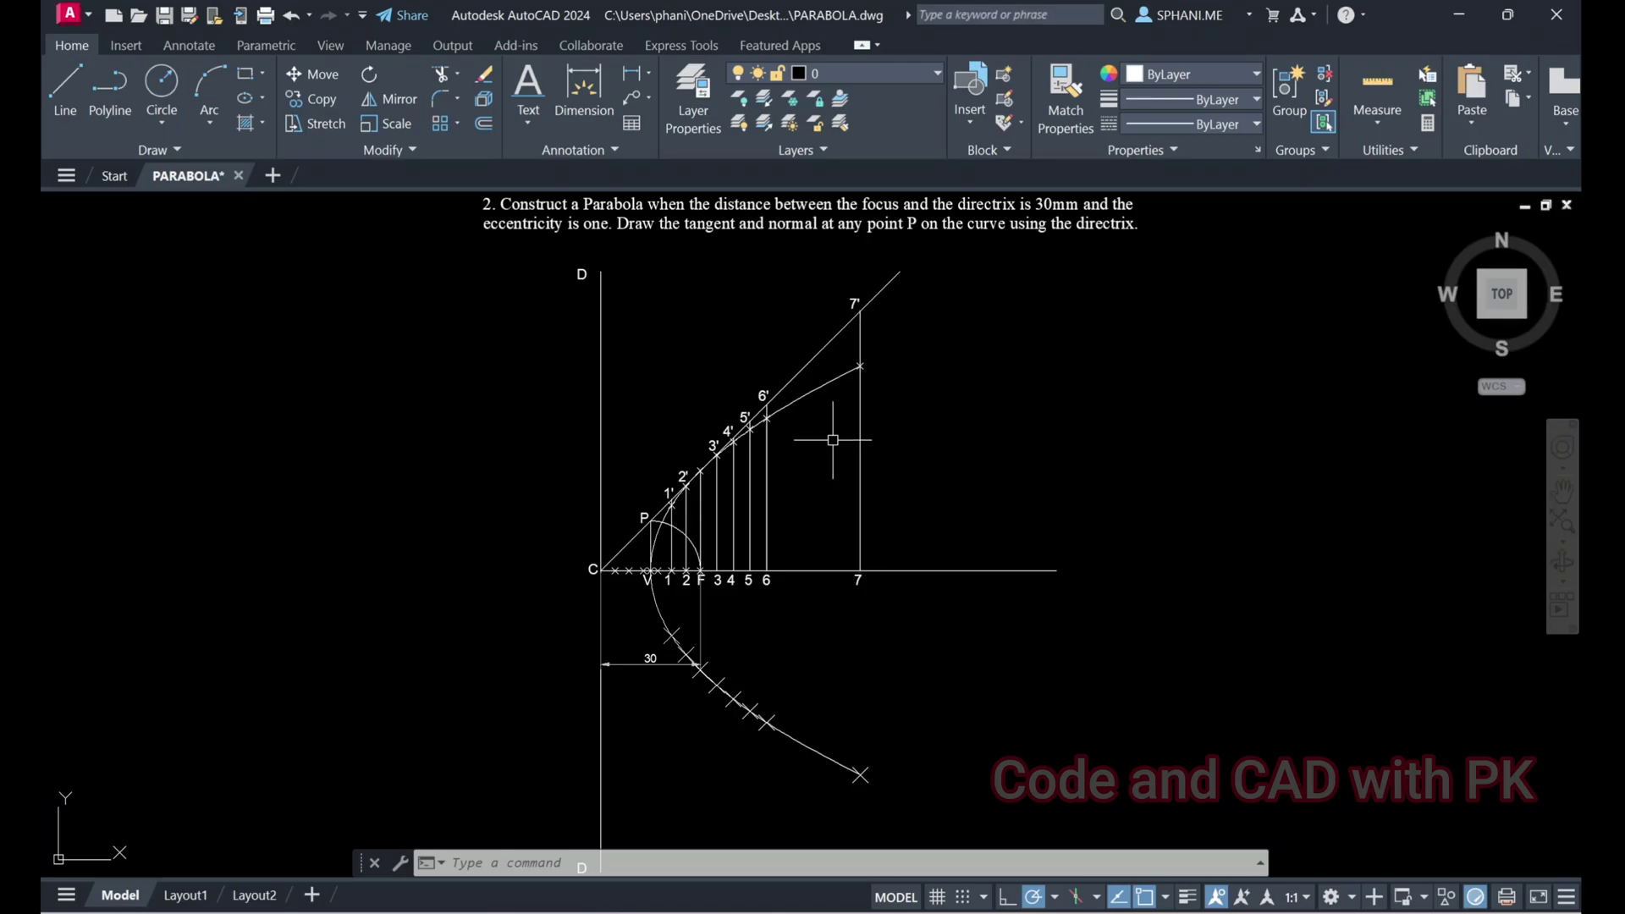
scroll(830, 433, "up", 5)
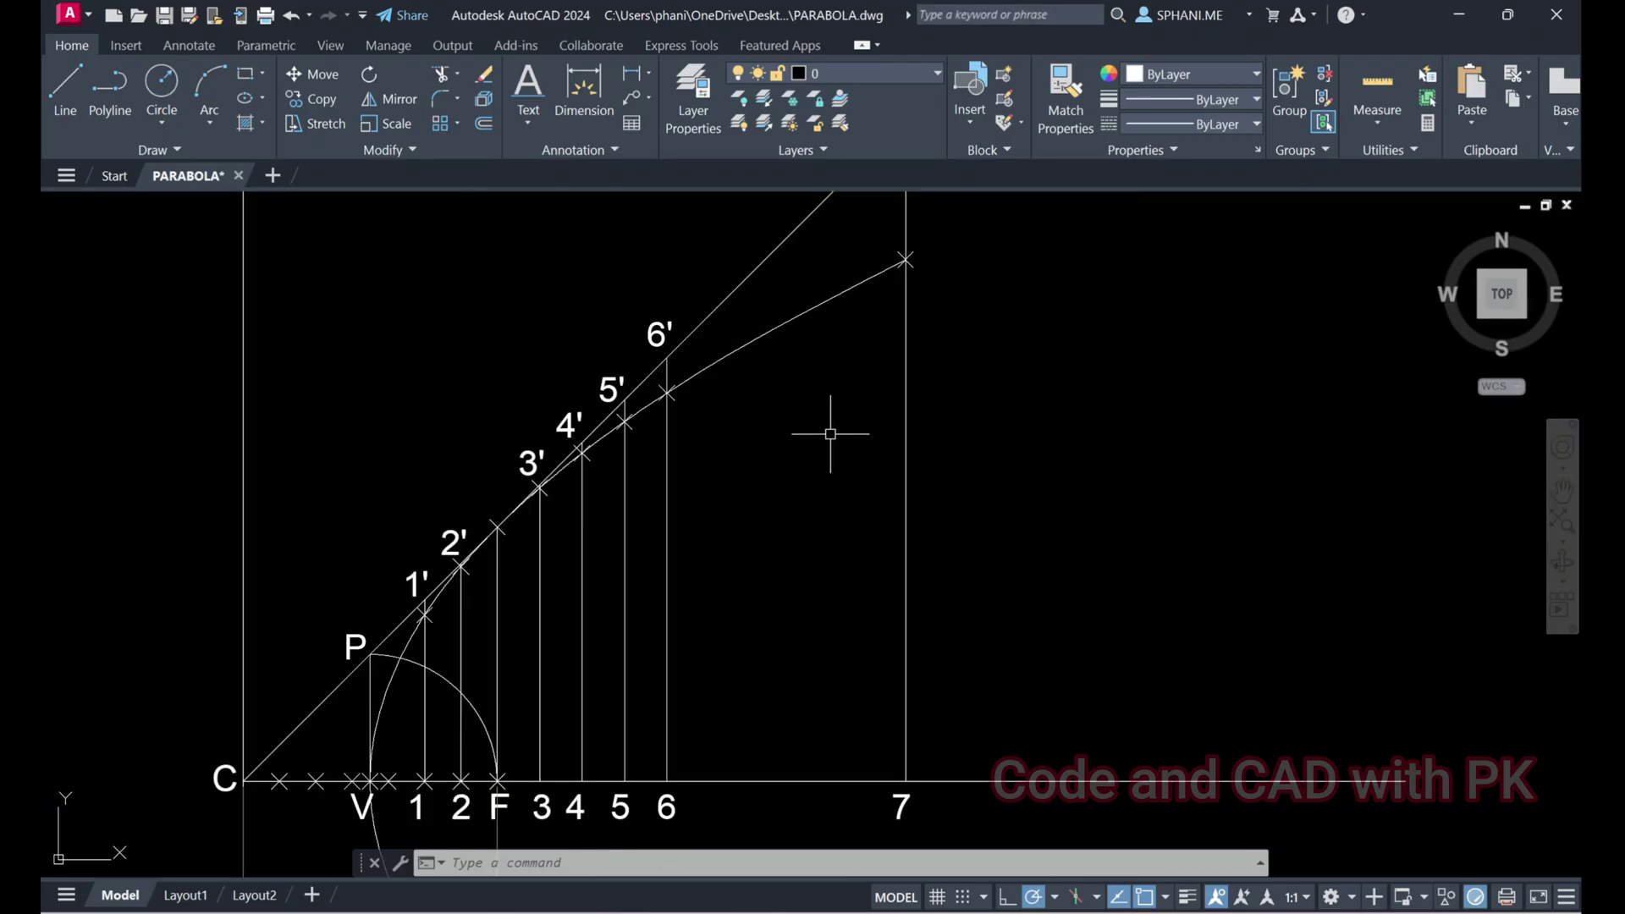
type("po")
key("Return")
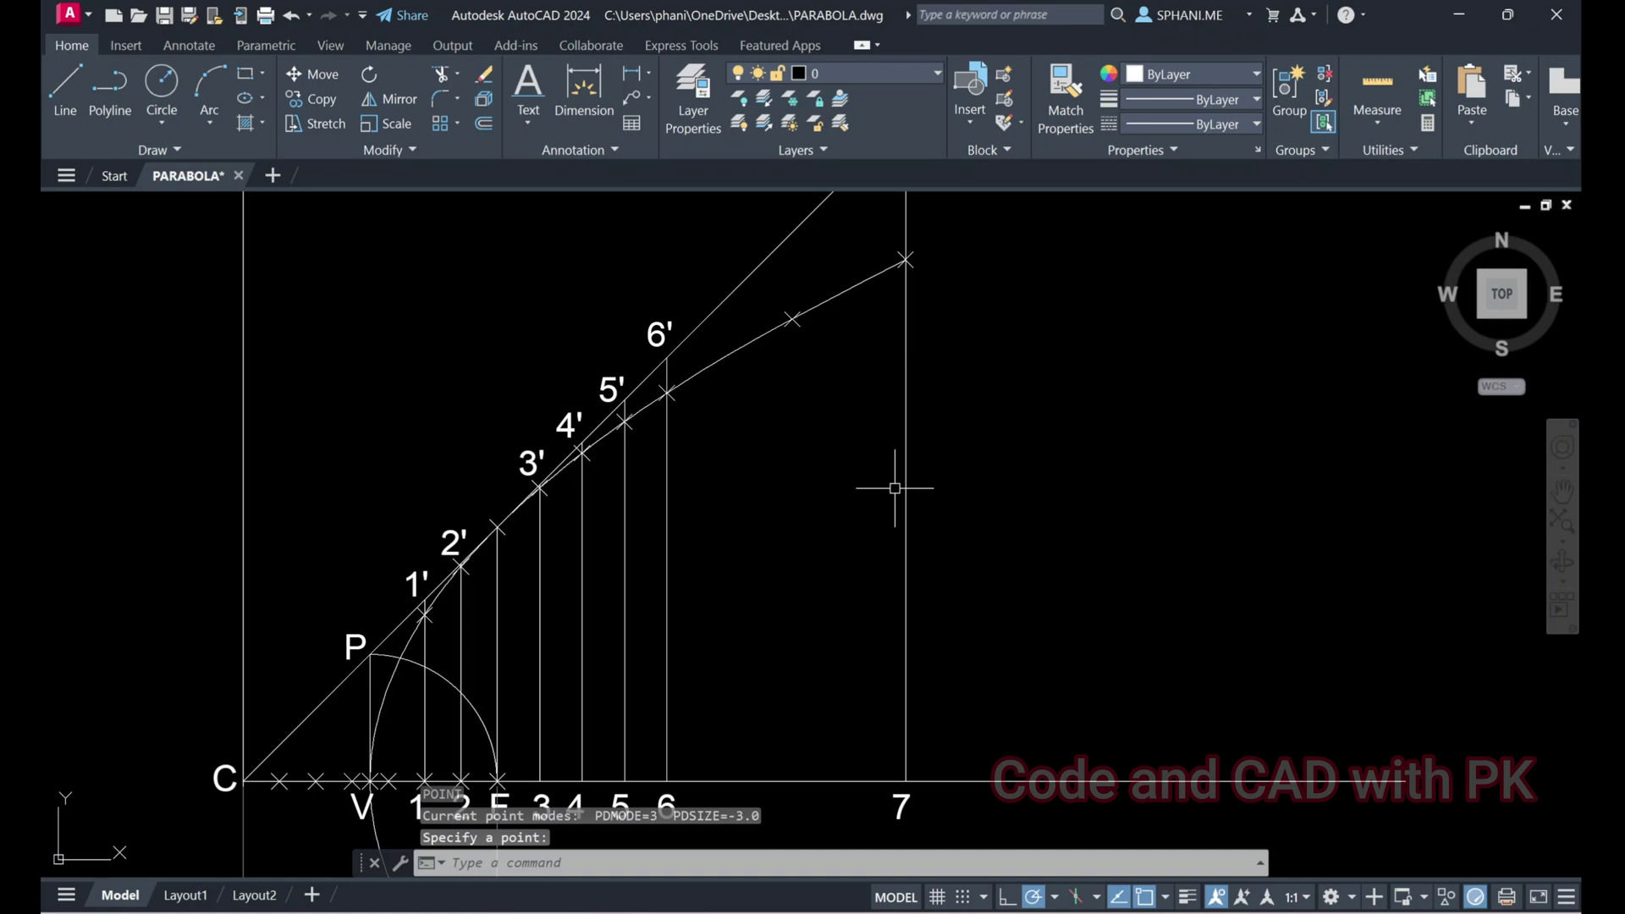
Copy the label 6 from the axis to just below the new point on the curve
type("co")
key("Return")
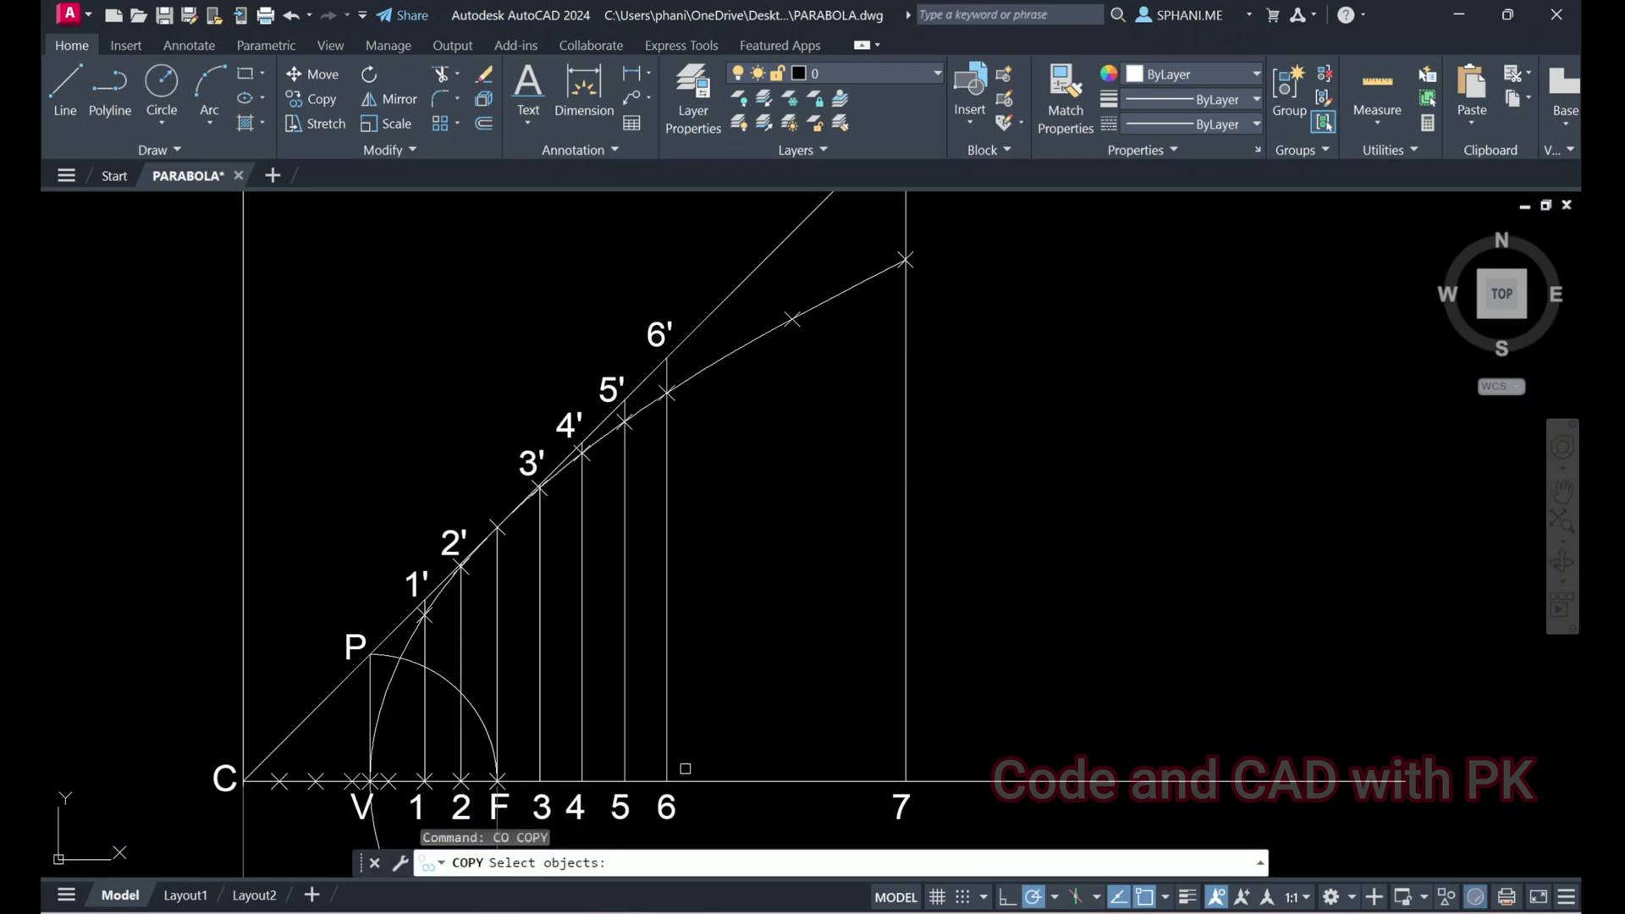
left_click(673, 804)
key("Return")
left_click(1053, 678)
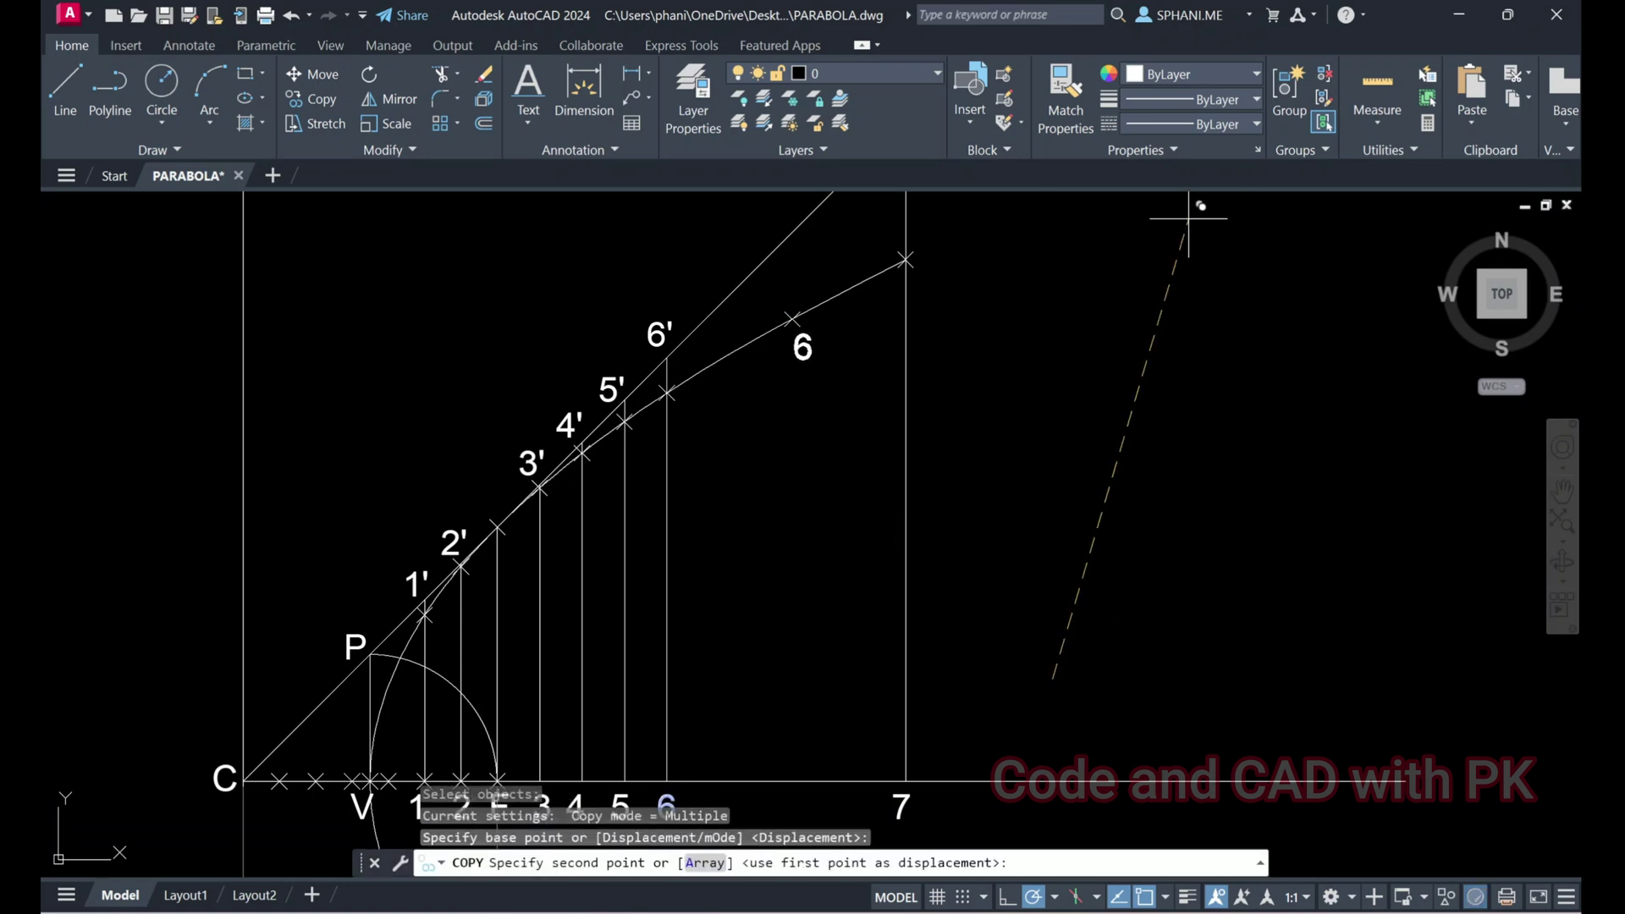
left_click(1182, 227)
key("Escape")
Change the copied label below the curve point to R
type("e")
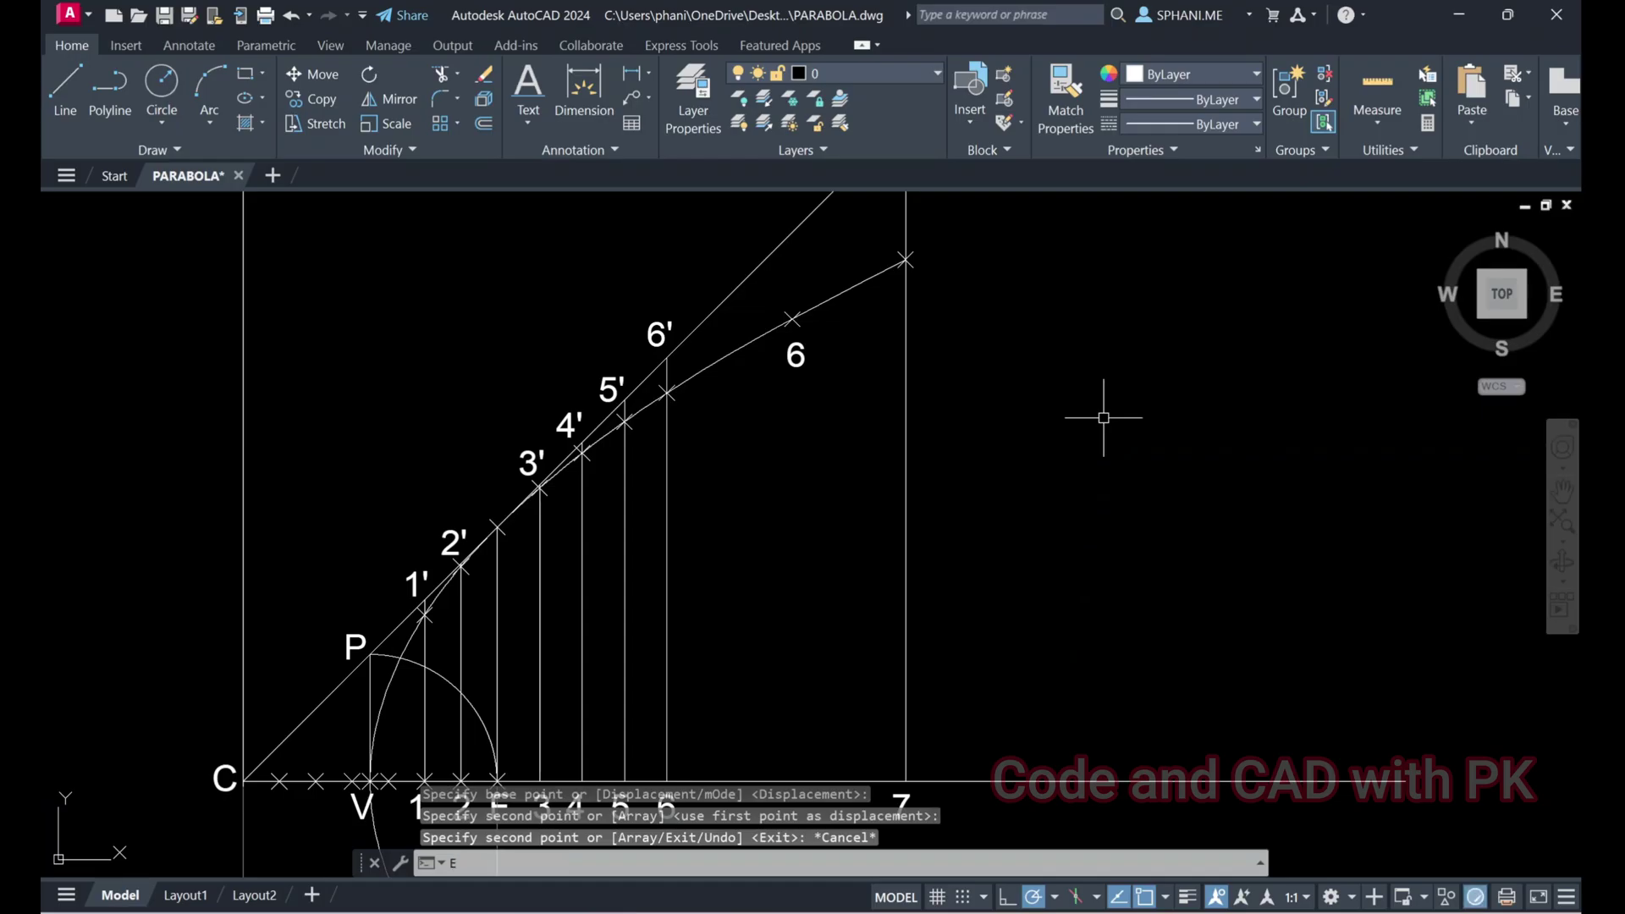
type("d")
key("Return")
left_click(804, 359)
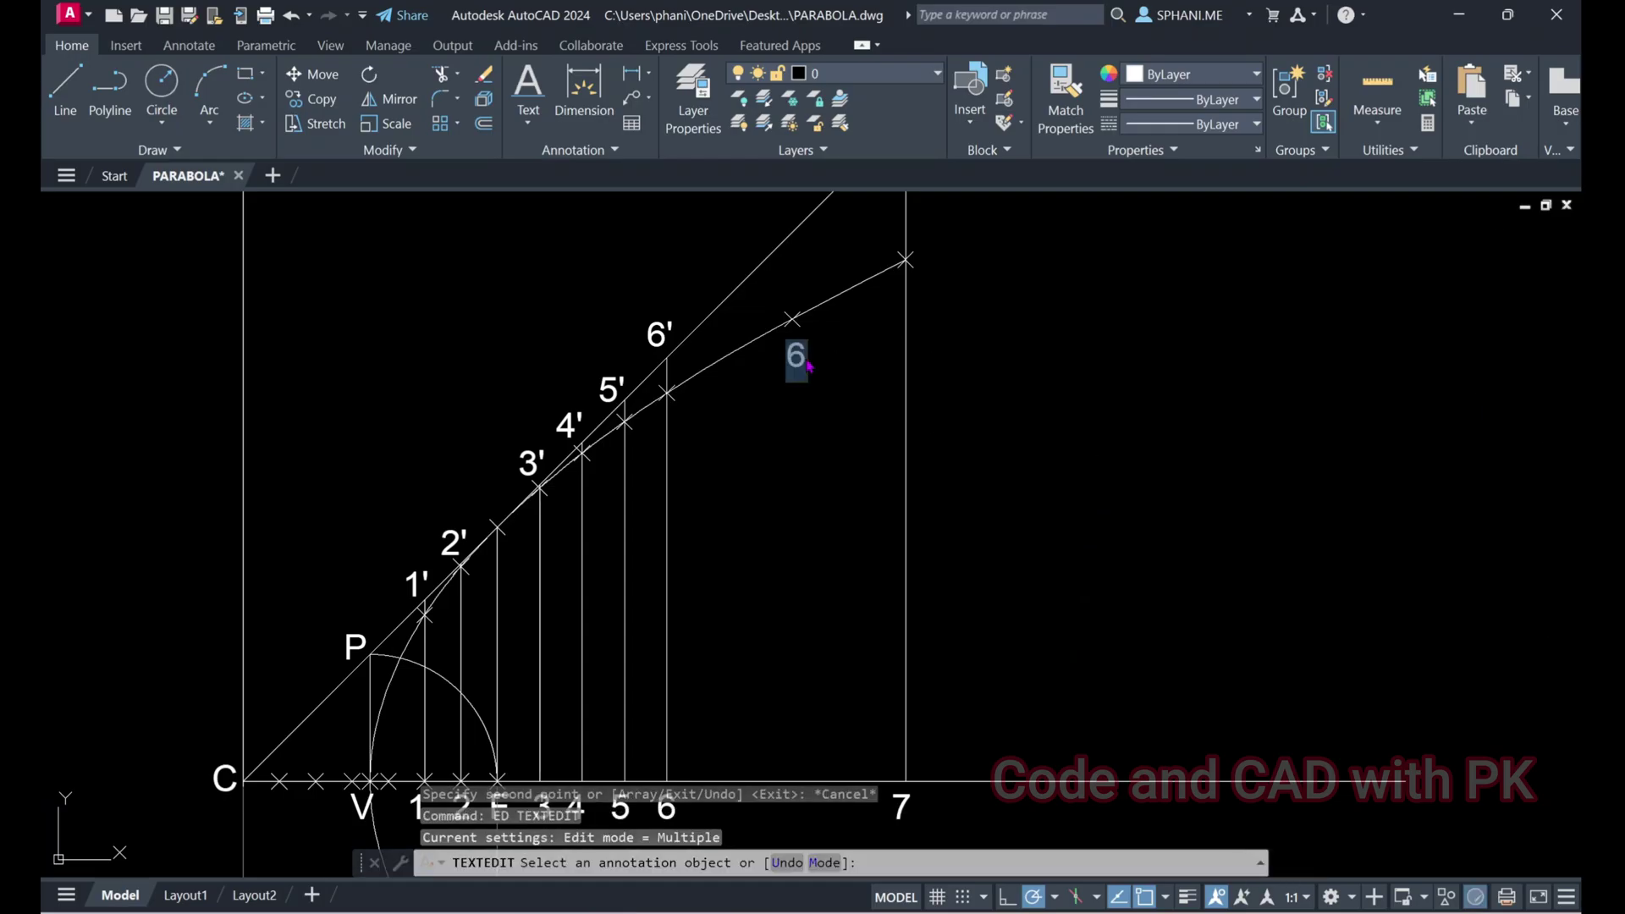
type("p")
key("BackSpace")
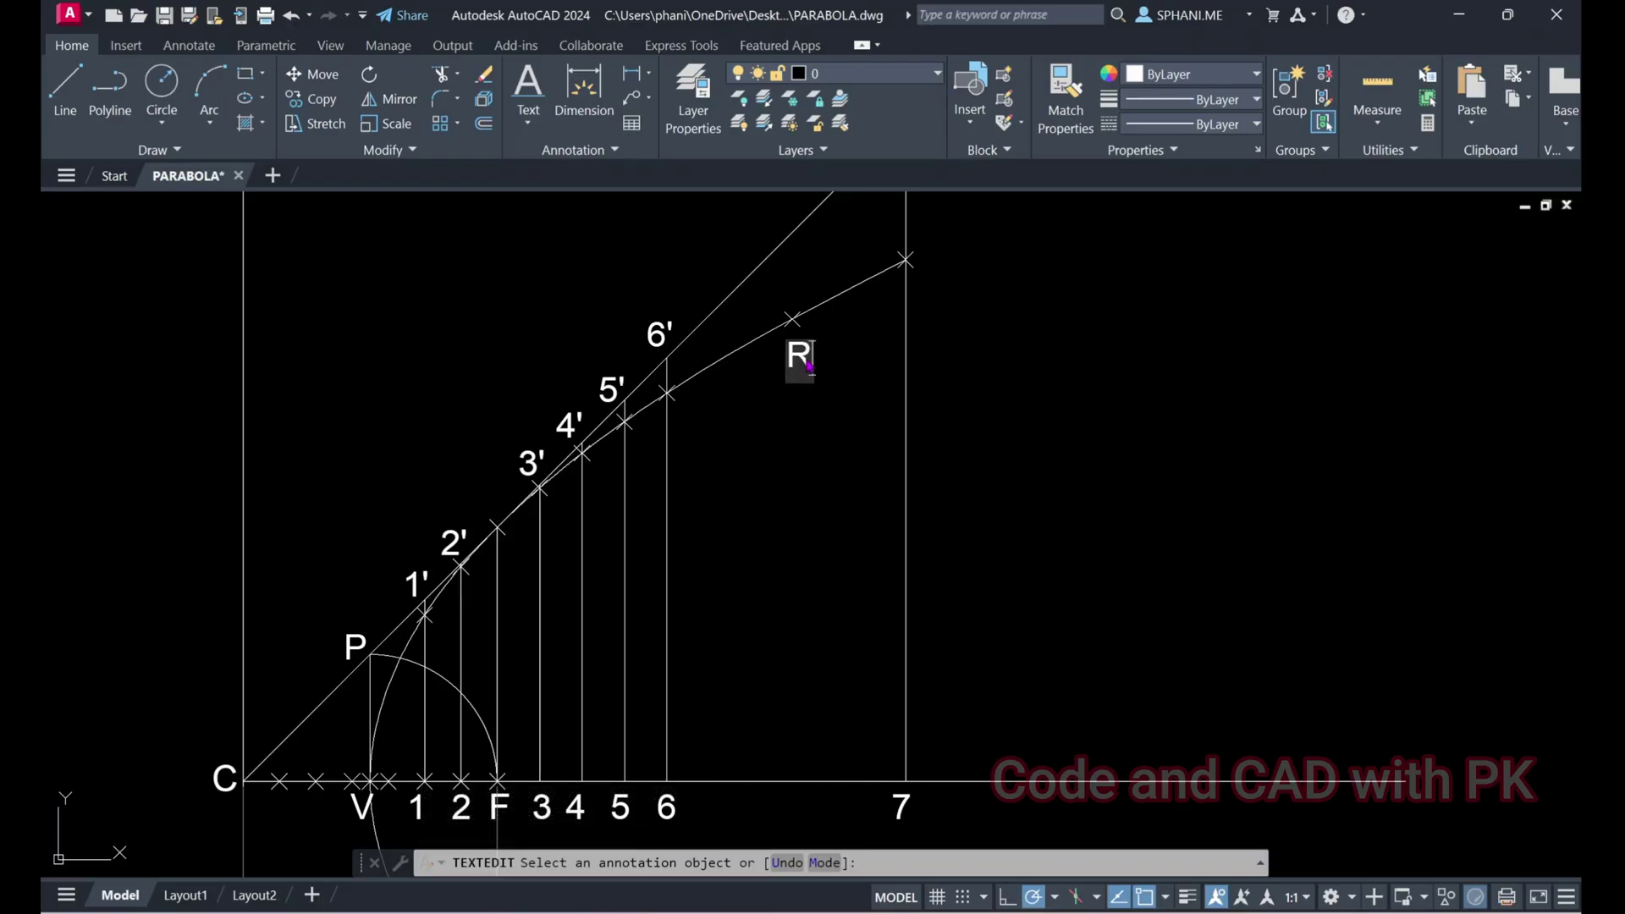
right_click(799, 454)
left_click(845, 472)
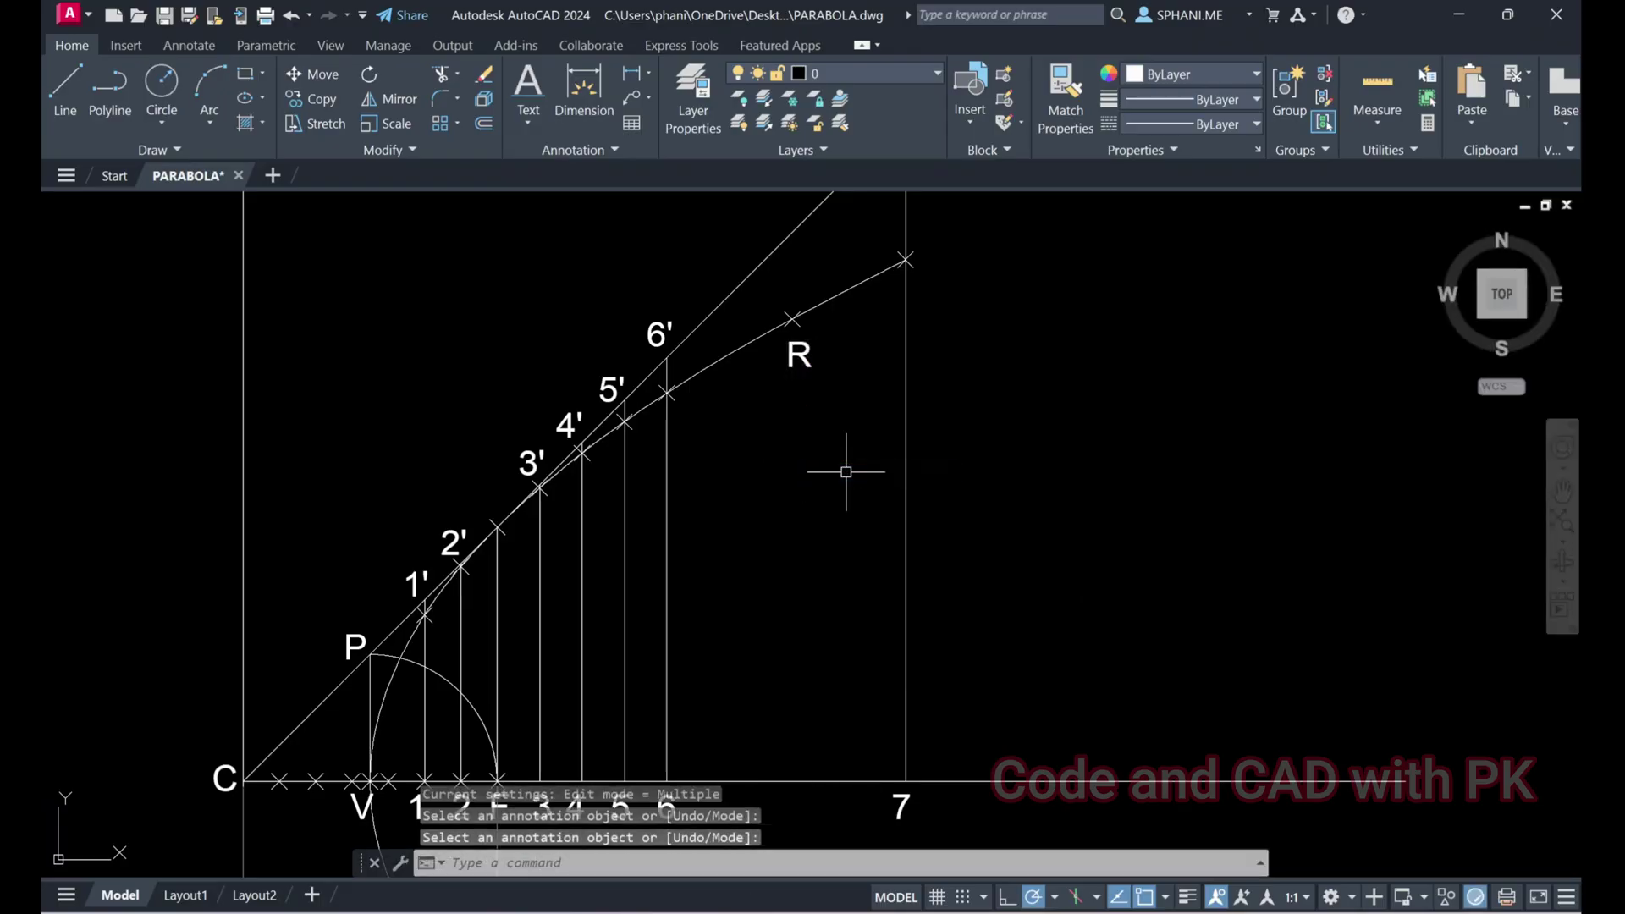
Draw a line from the focus F to point R on the curve
middle_click_drag(645, 606, 630, 526)
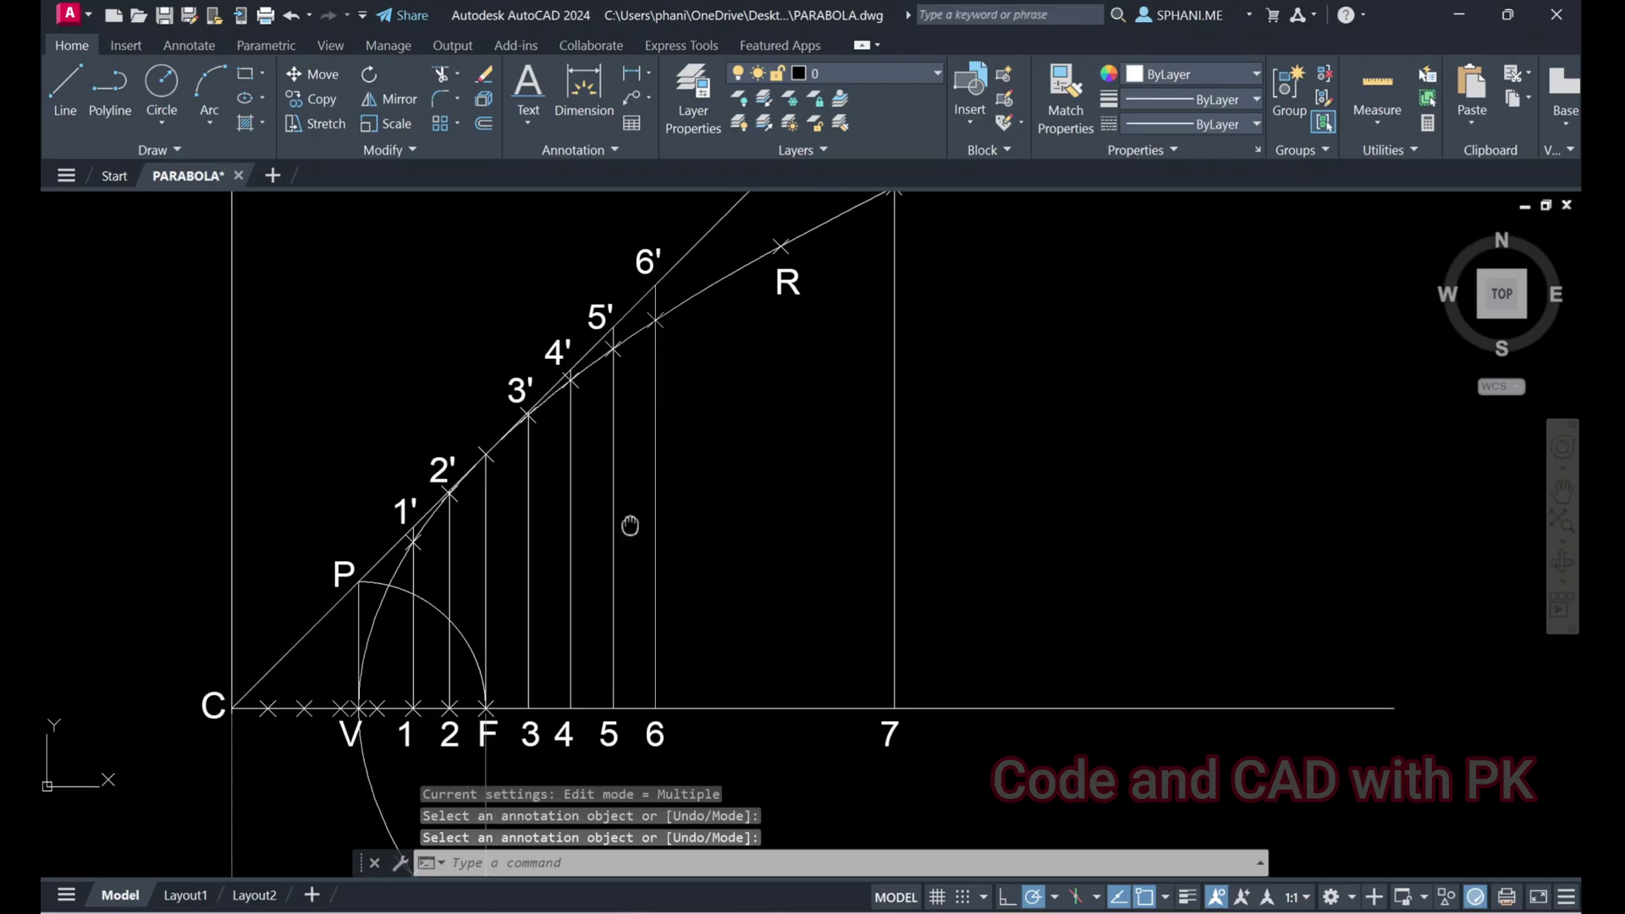
key("Escape")
type("L")
key("Return")
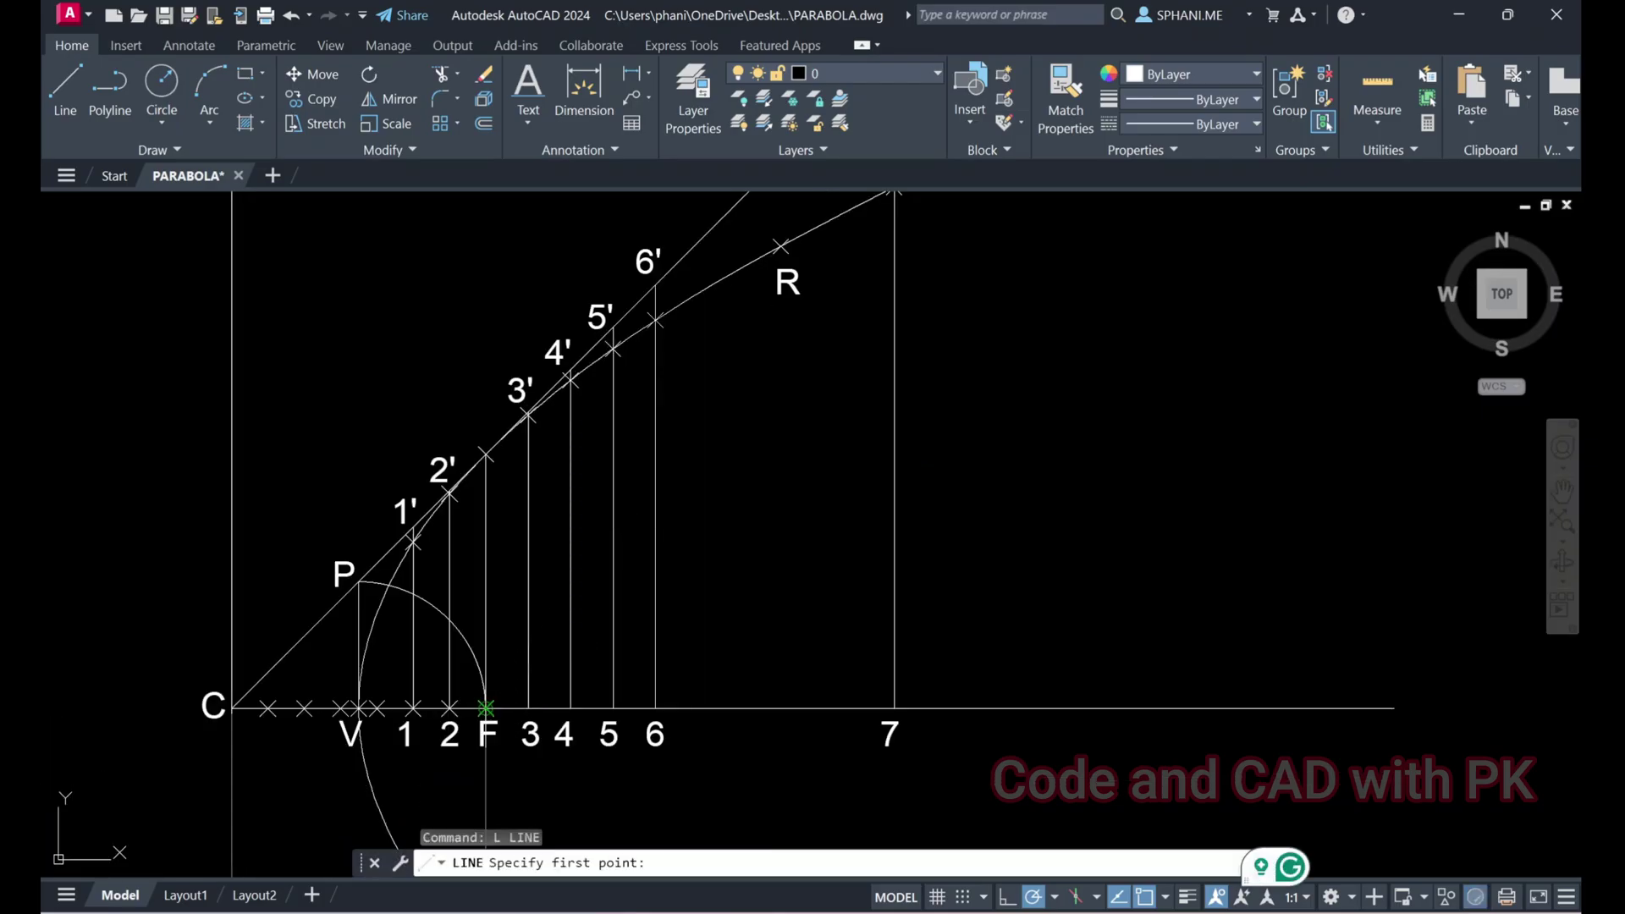
left_click(486, 706)
left_click(780, 246)
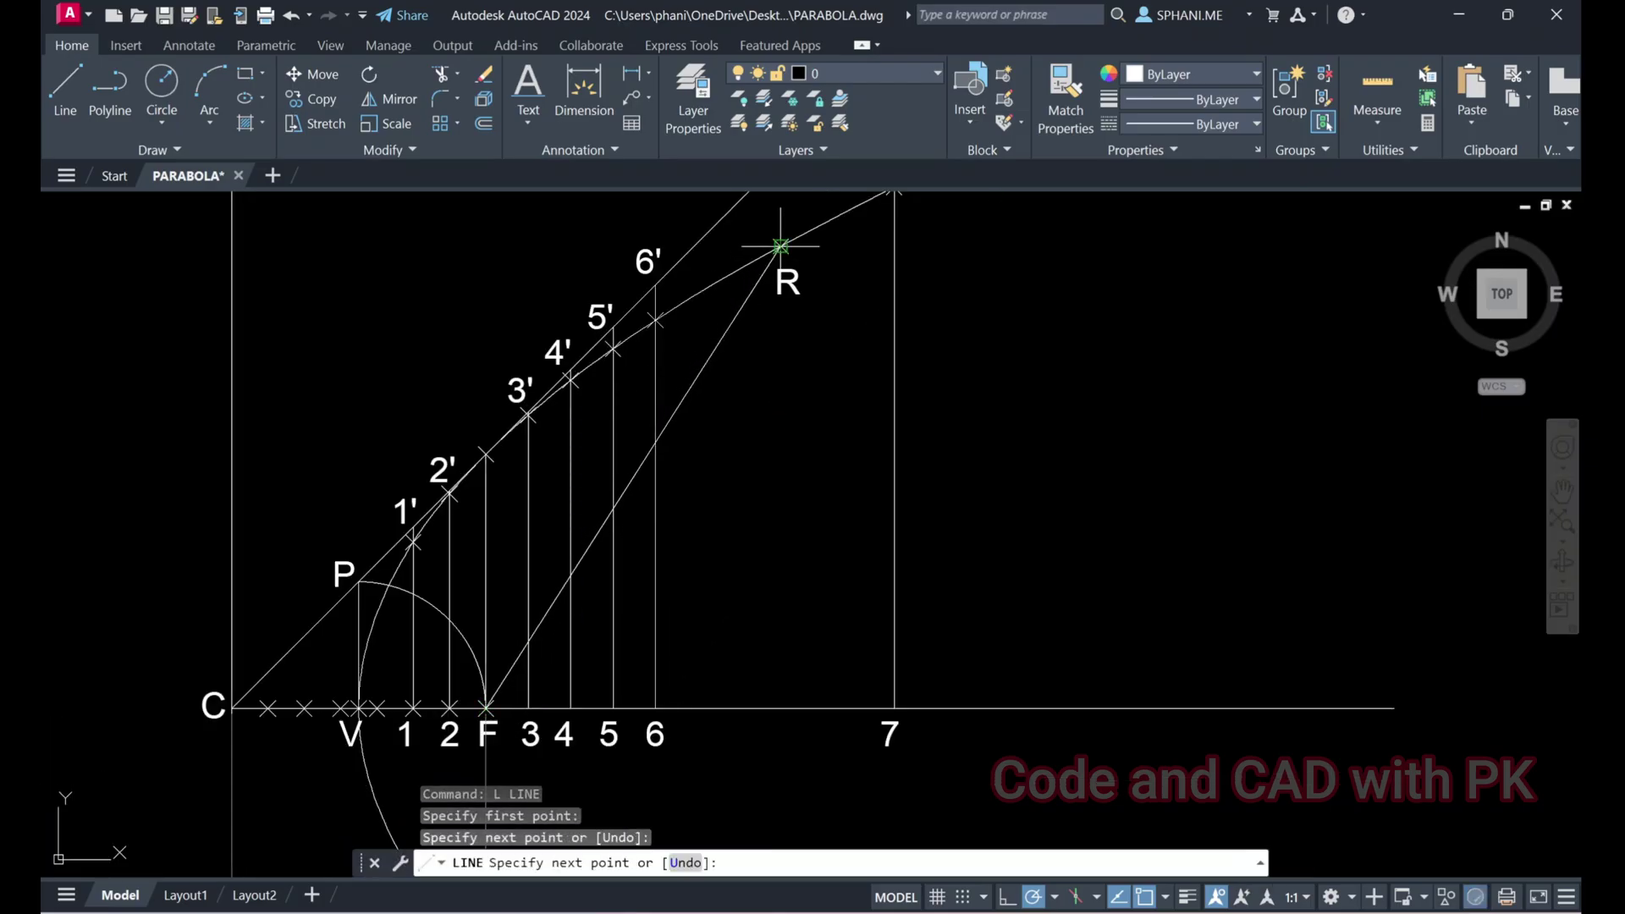
Draw a line from the focus F perpendicular to line FR, ending beyond the directrix
middle_click_drag(780, 438, 730, 556)
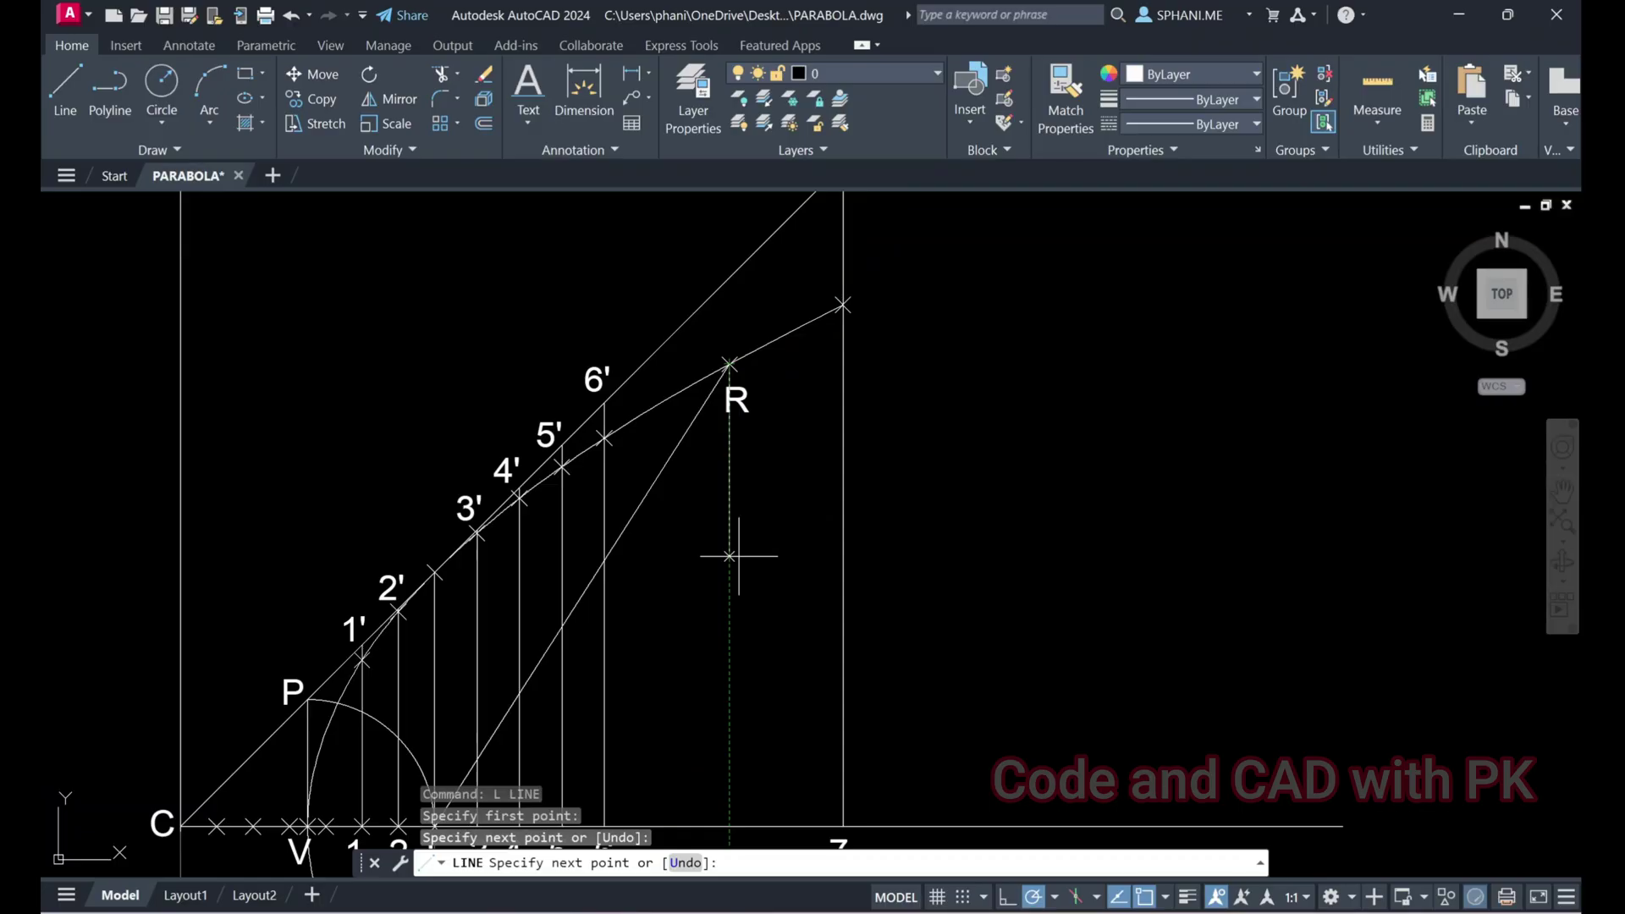
key("Escape")
scroll(734, 554, "down", 2)
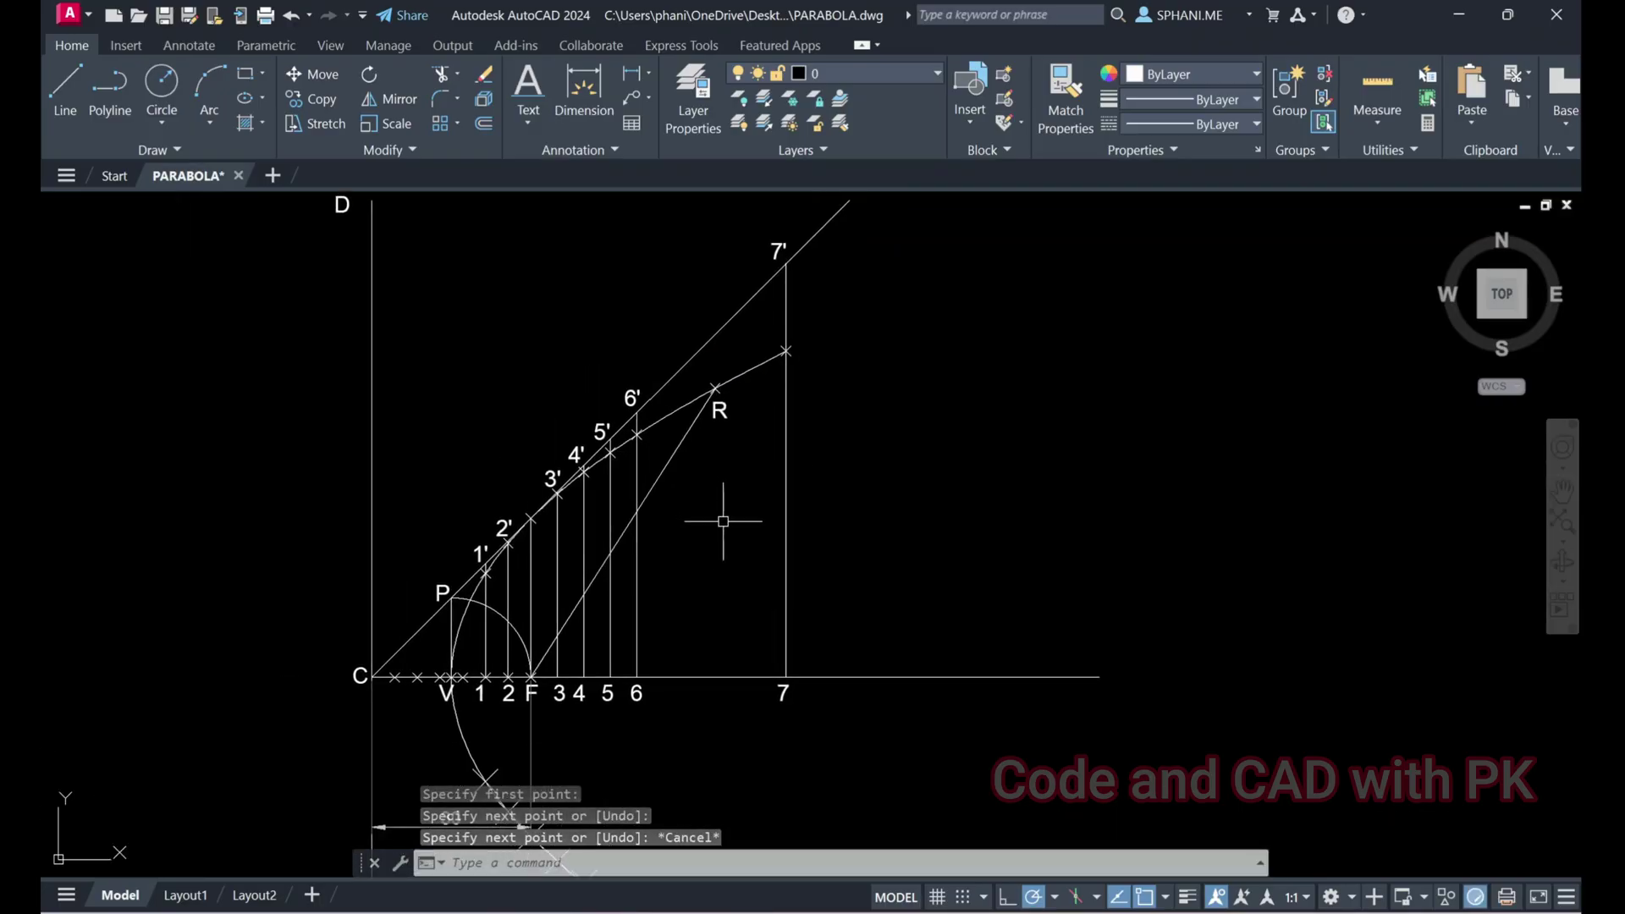
type("l")
key("Return")
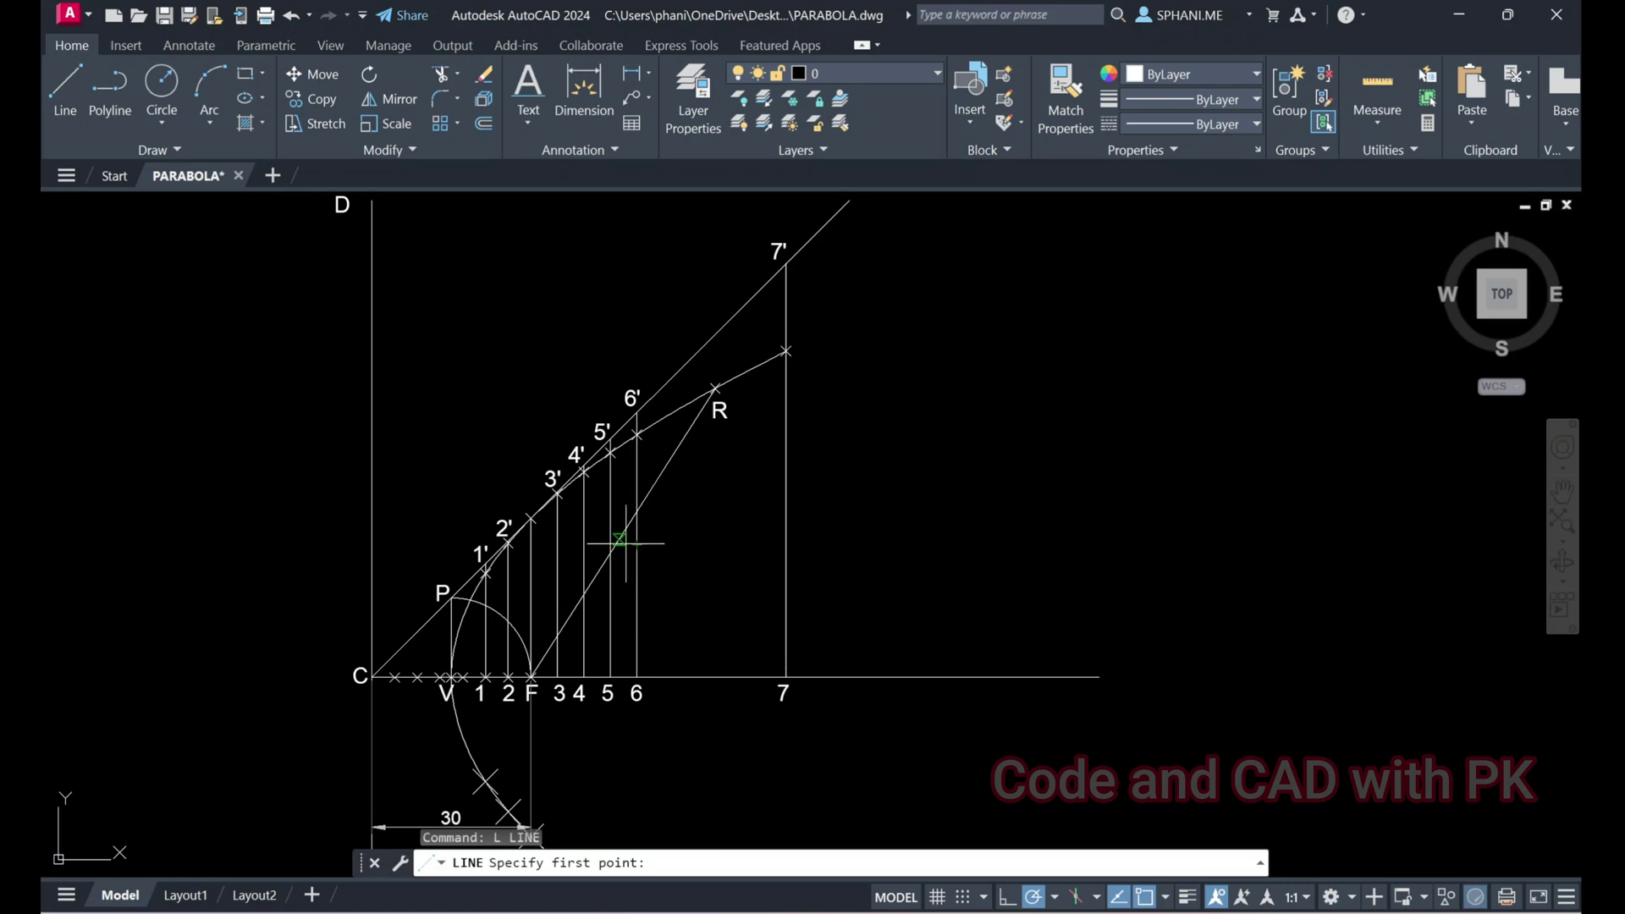
left_click(531, 676)
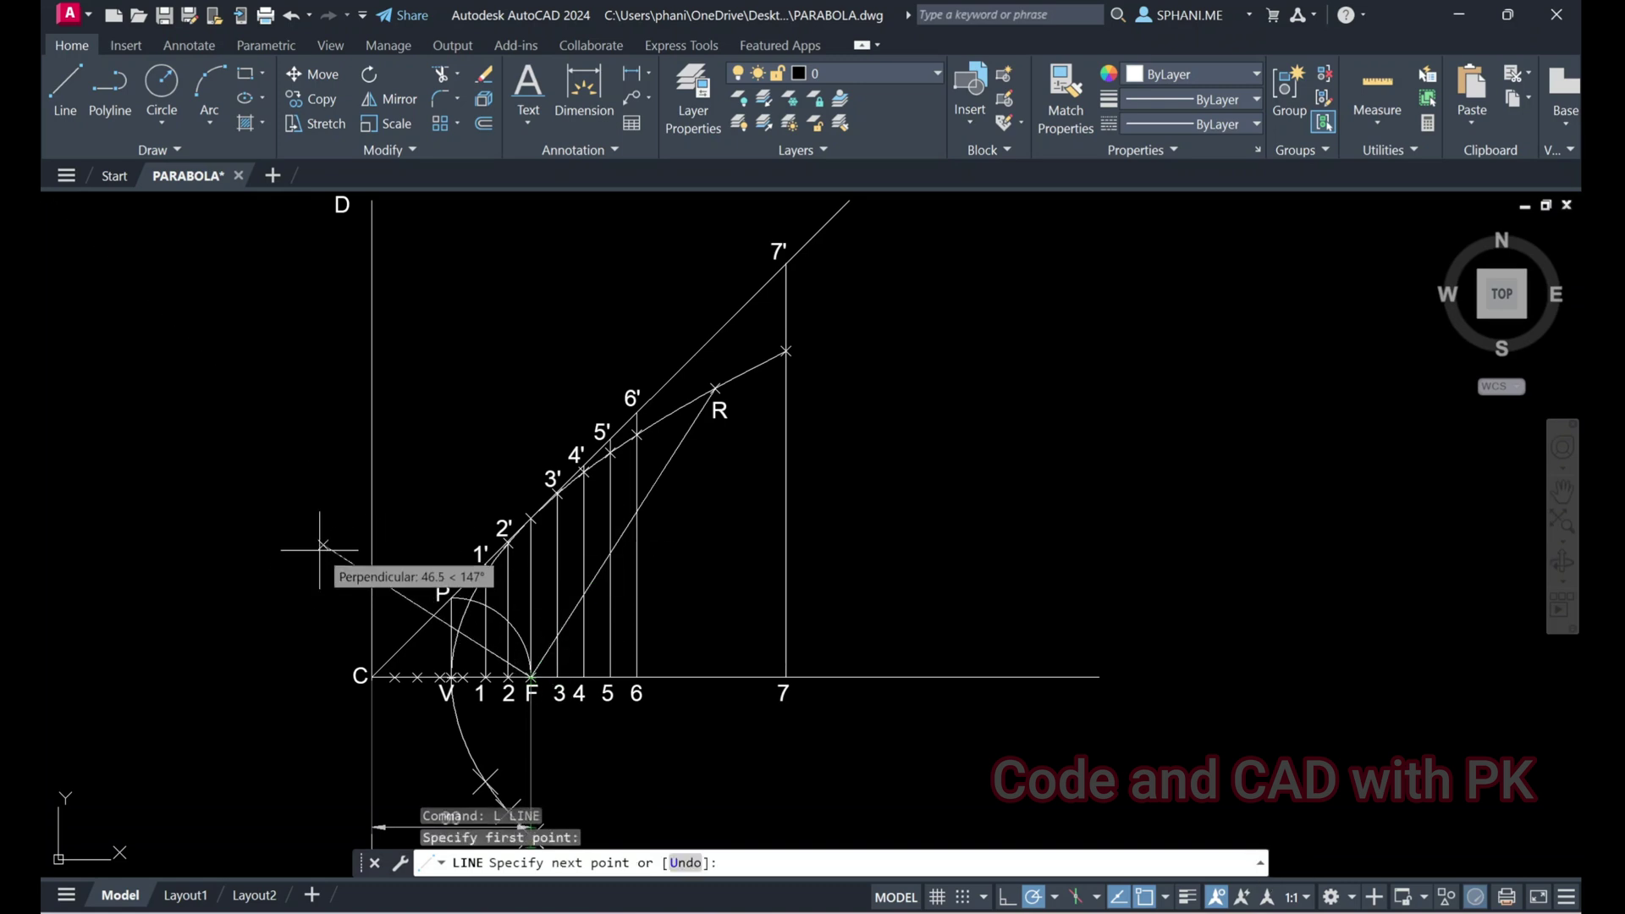
left_click(300, 522)
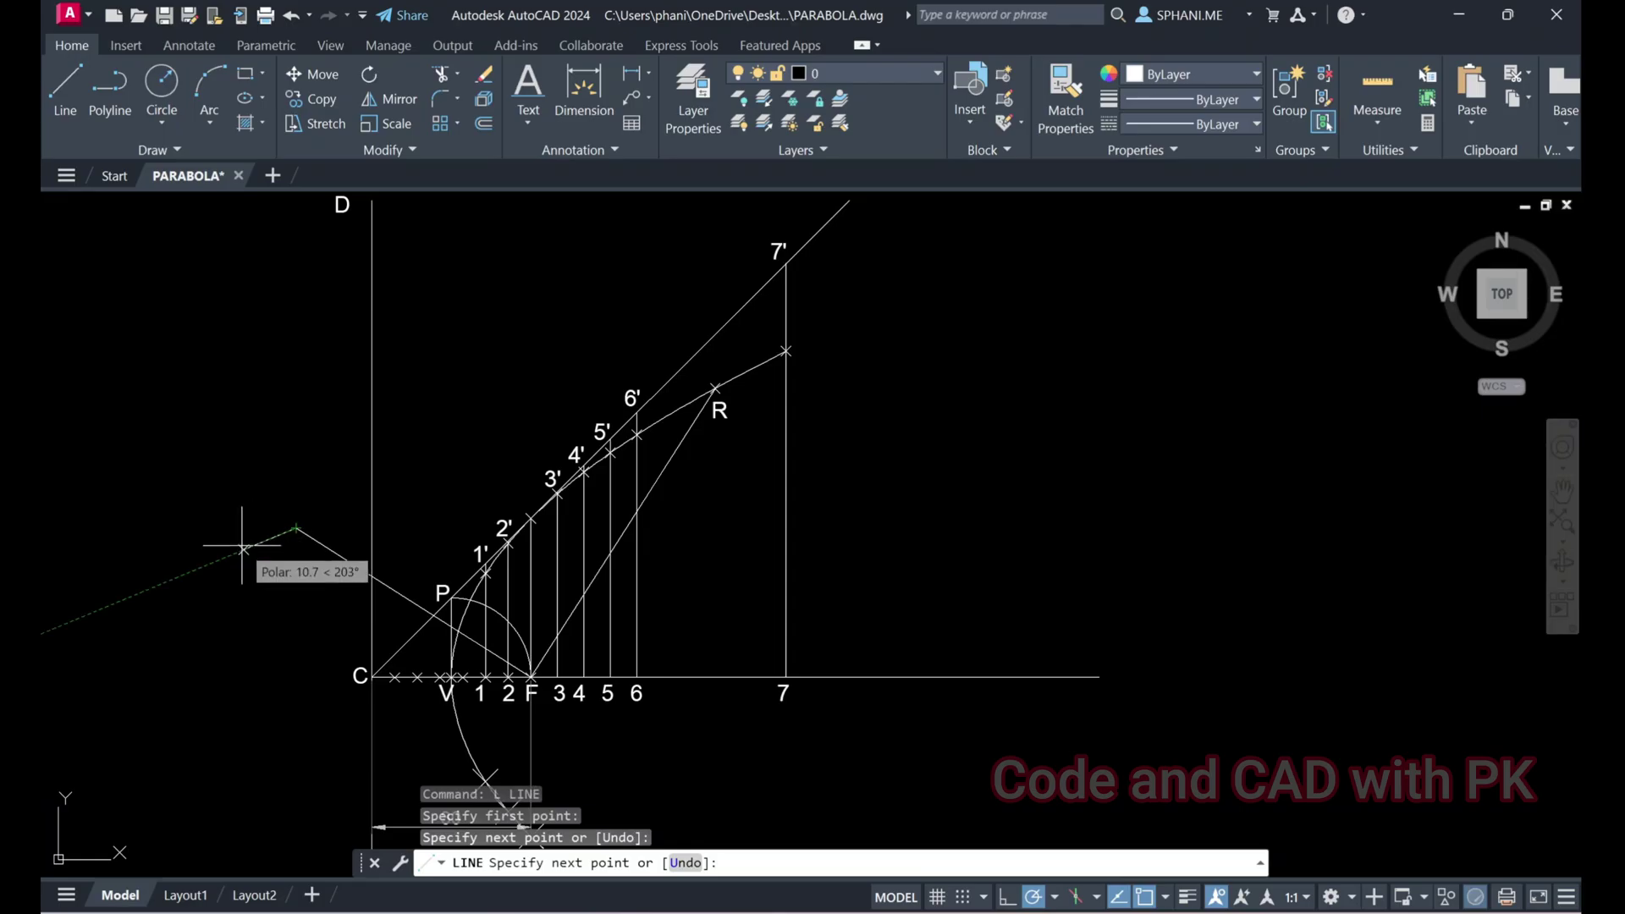
key("Escape")
Trim off the part of the perpendicular line that lies beyond the directrix
type("TR")
key("Return")
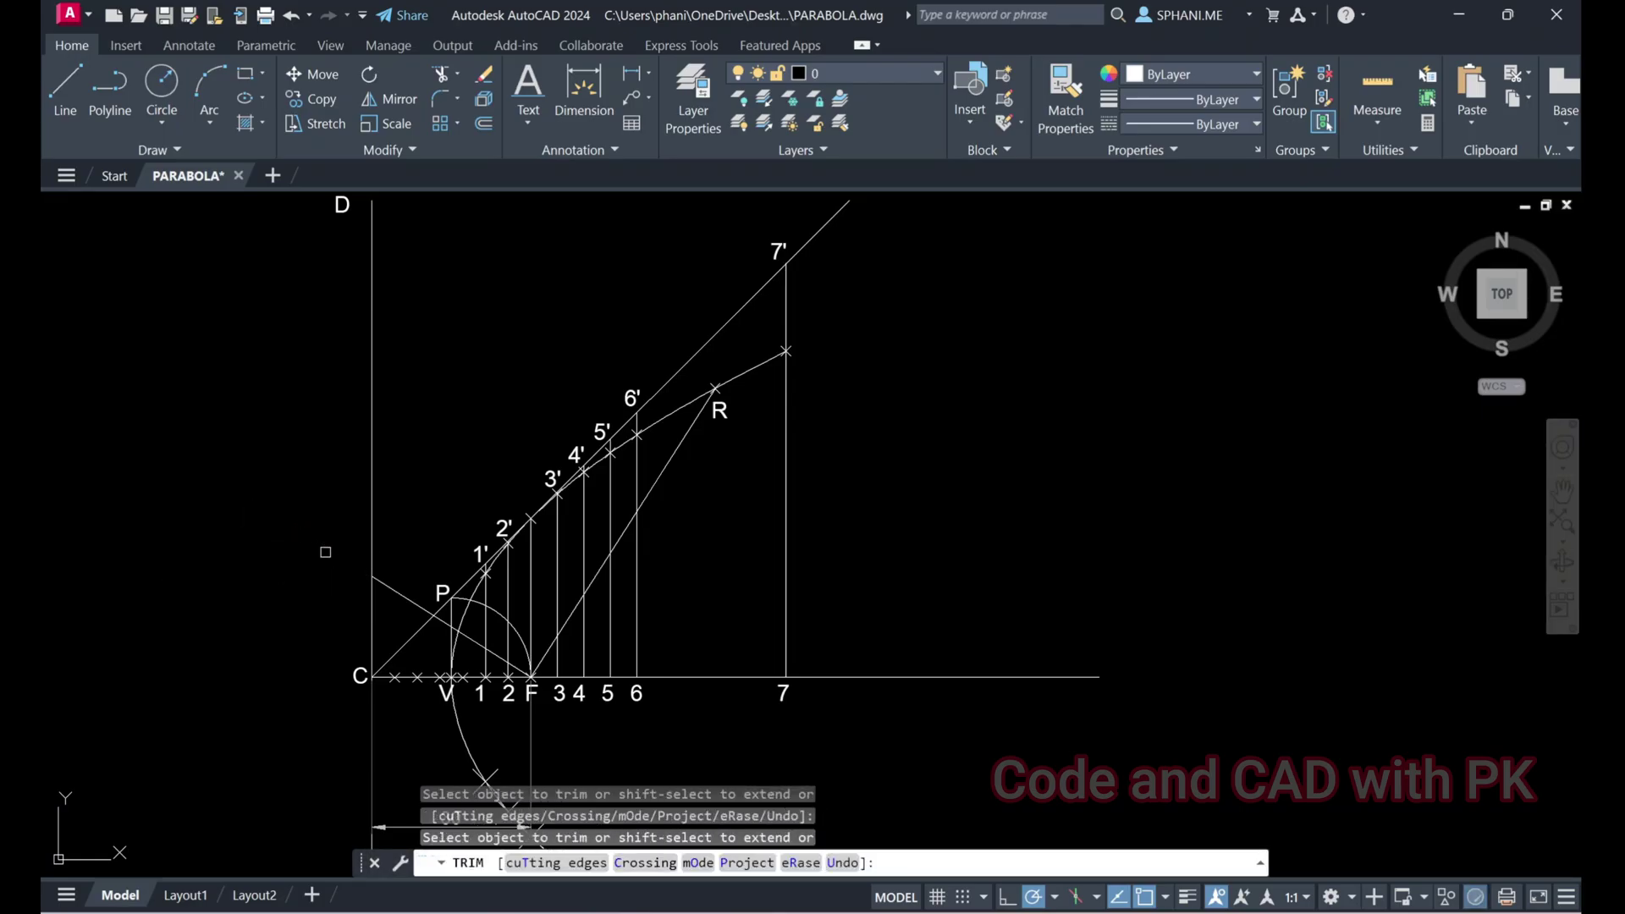
key("Escape")
Add an angular dimension at F between line FR and the perpendicular line, placing its arc above F
scroll(485, 680, "up", 5)
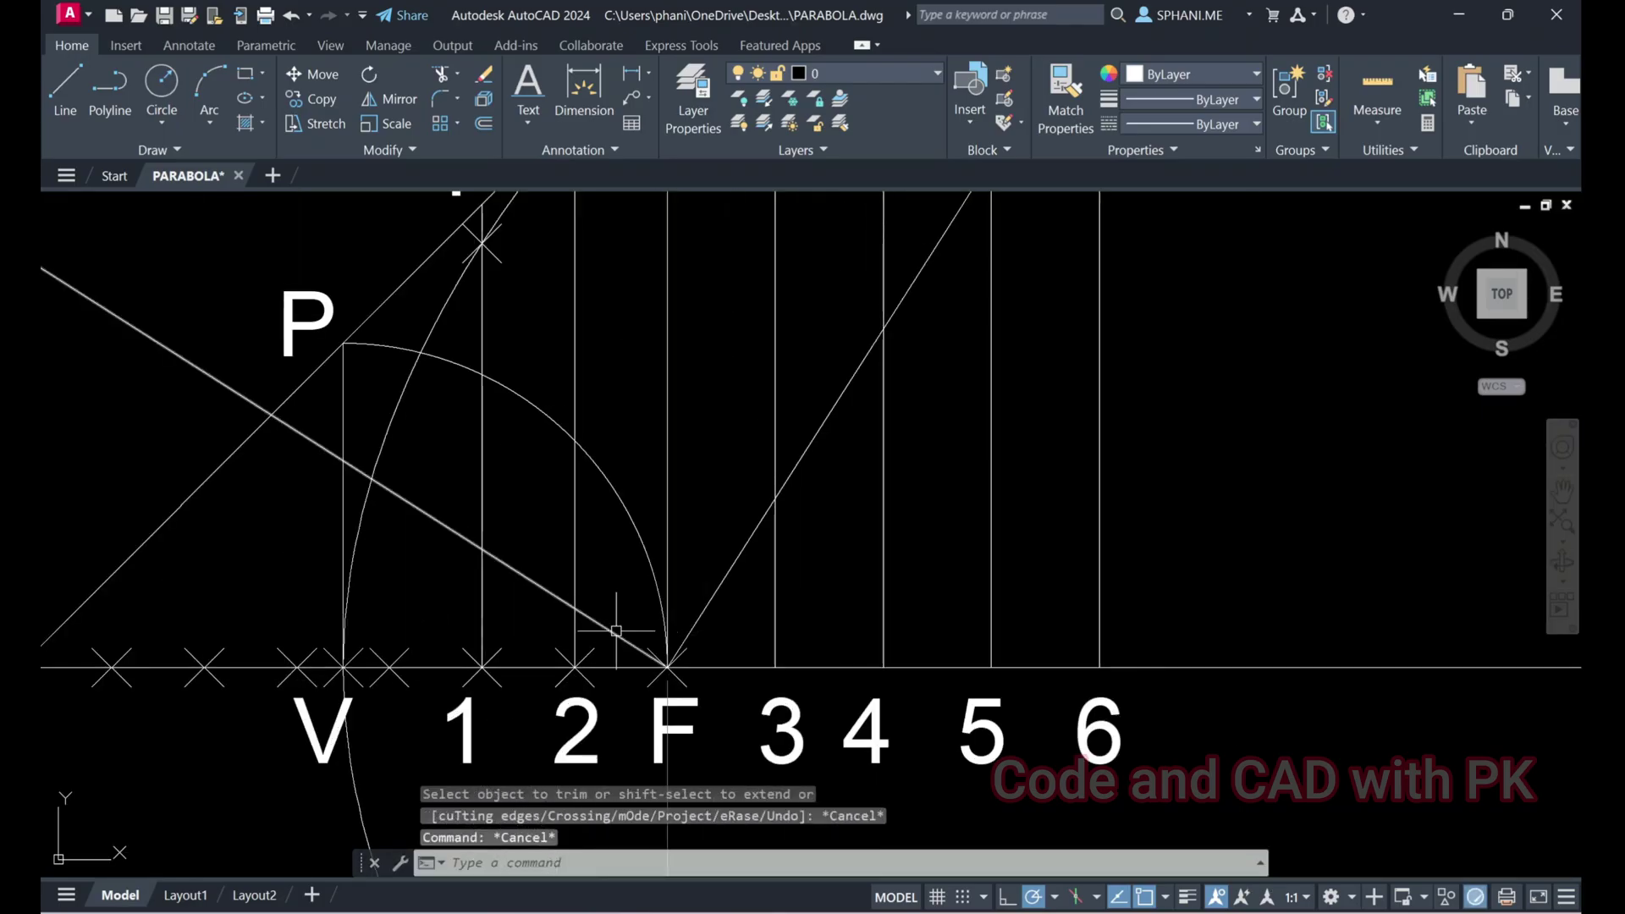
type("DIMAN")
key("Return")
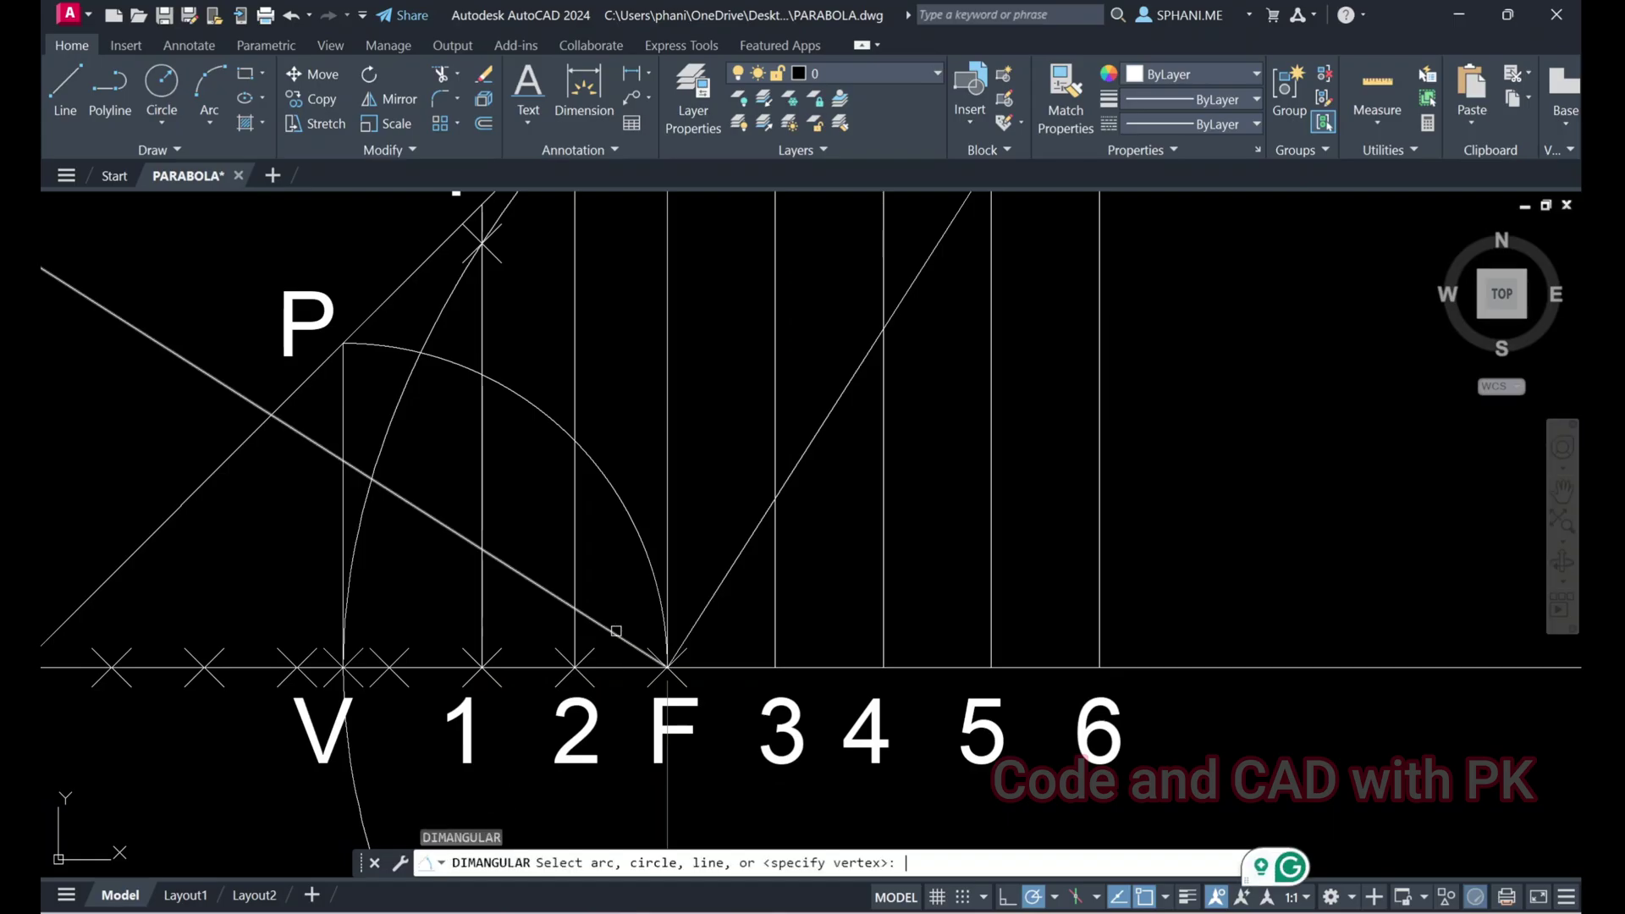
left_click(706, 599)
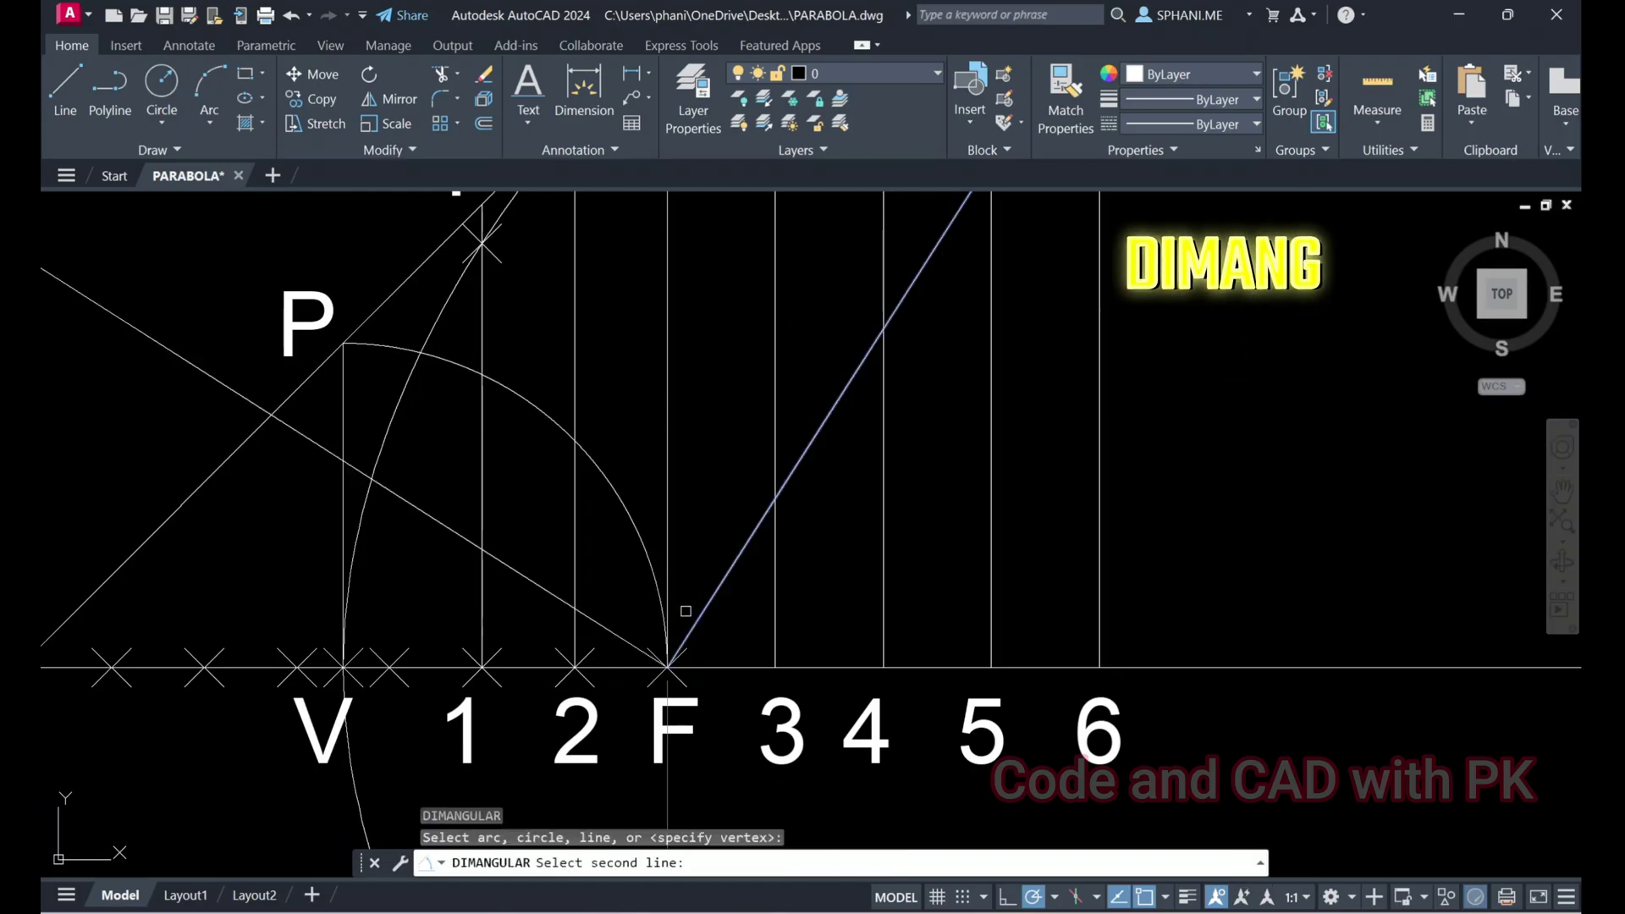
left_click(624, 636)
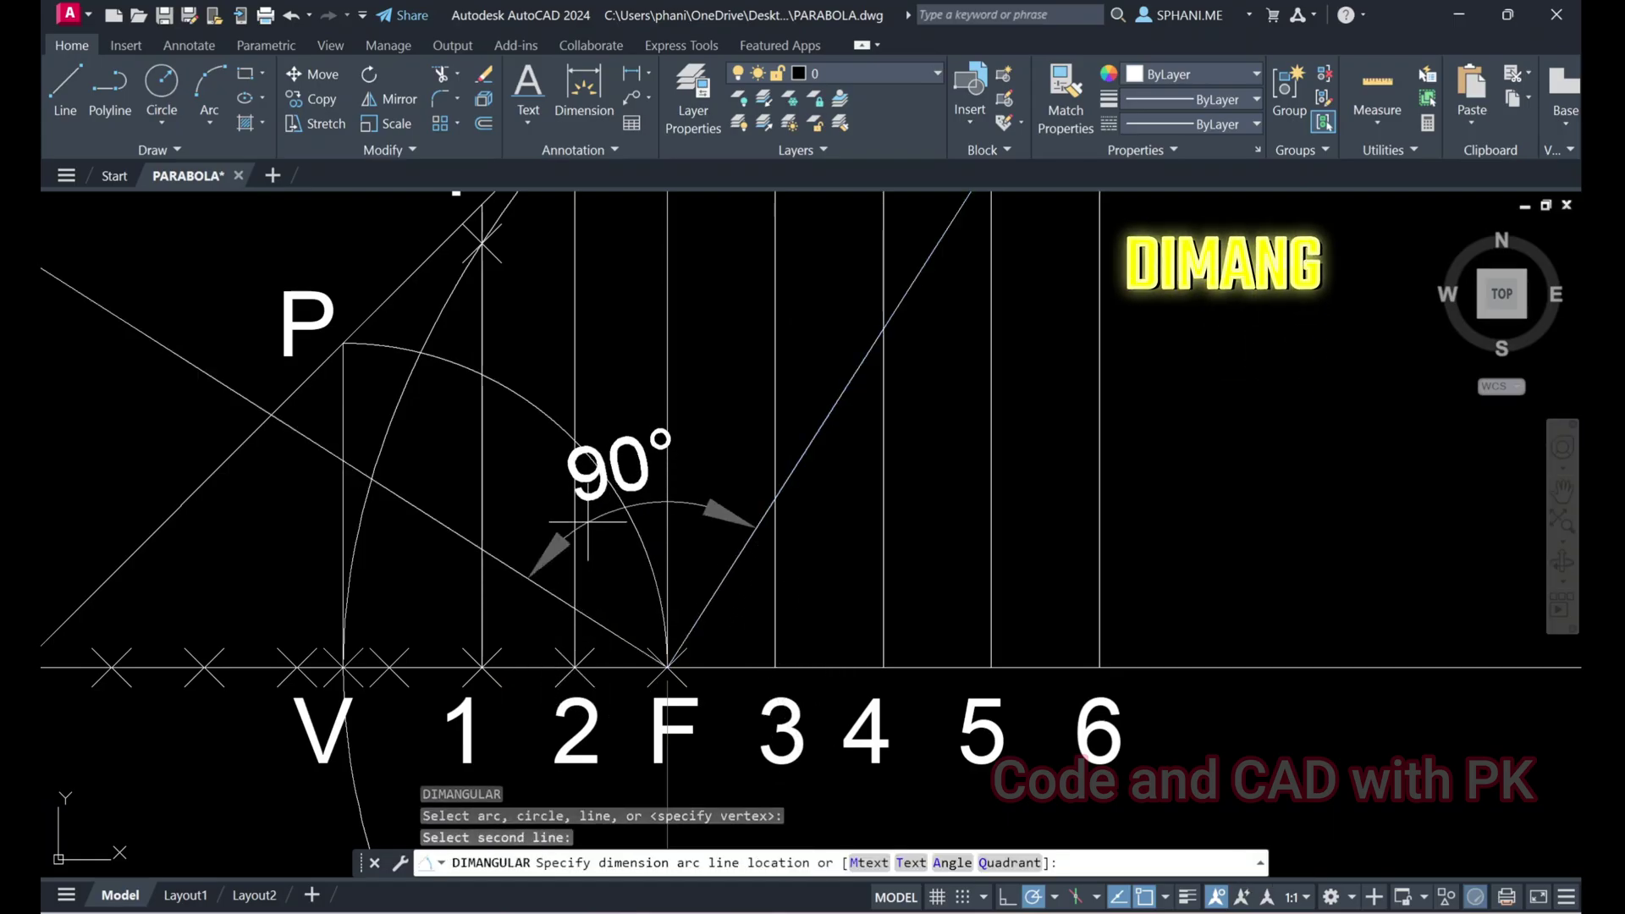
left_click(615, 403)
Draw the tangent line from the perpendicular's endpoint on the directrix to point R on the curve
scroll(616, 402, "down", 5)
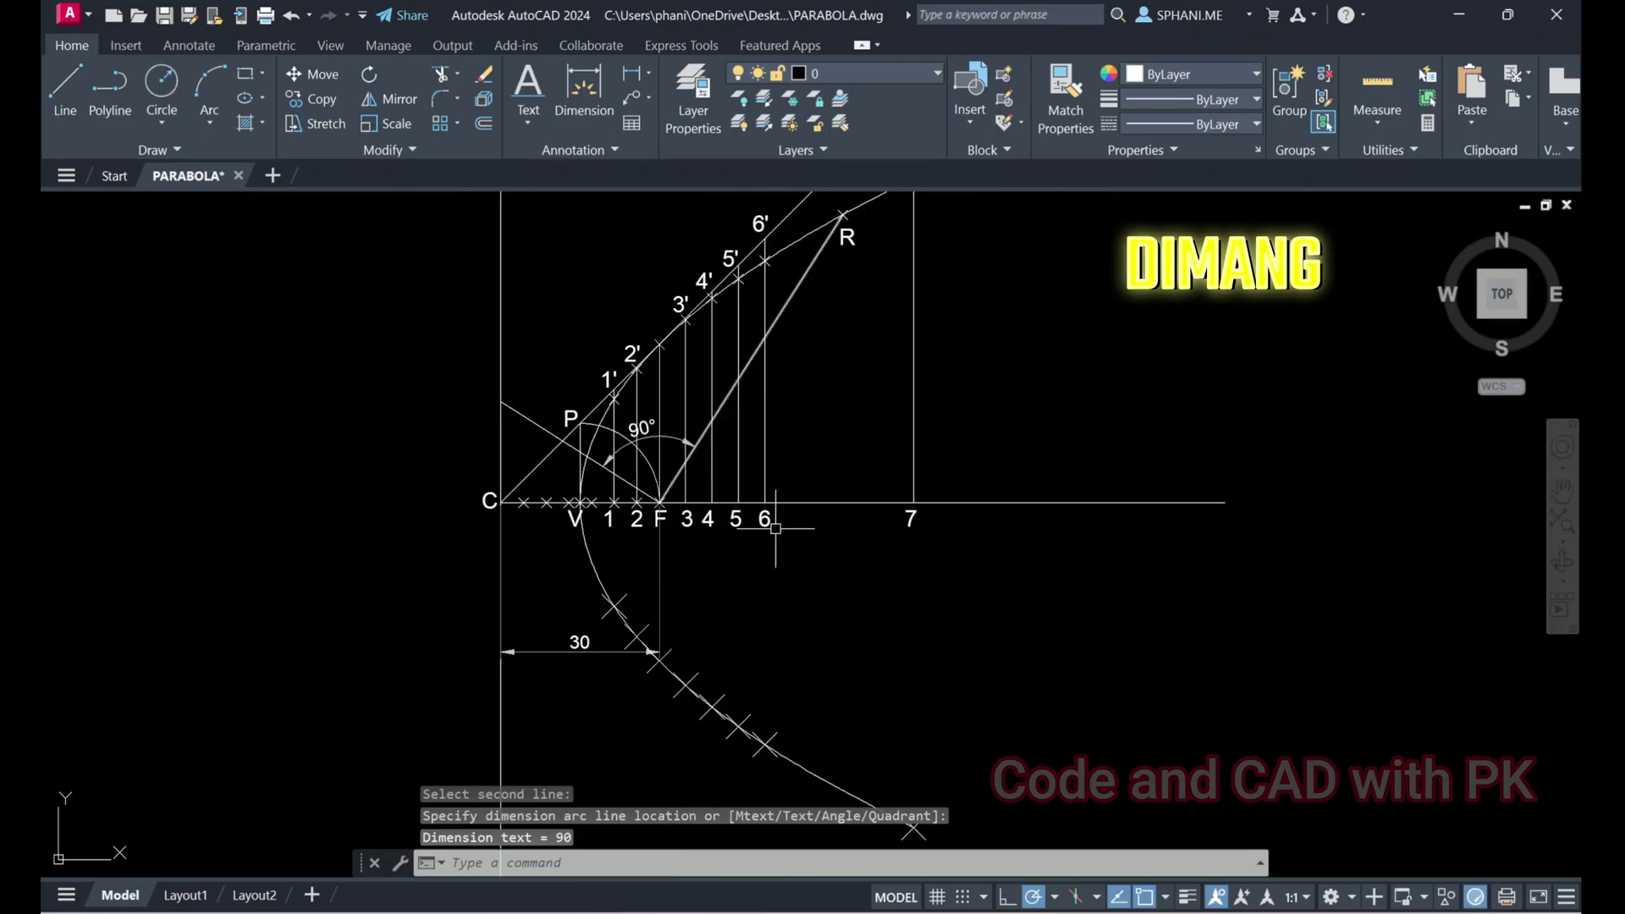
scroll(826, 533, "down", 2)
middle_click_drag(807, 543, 712, 593)
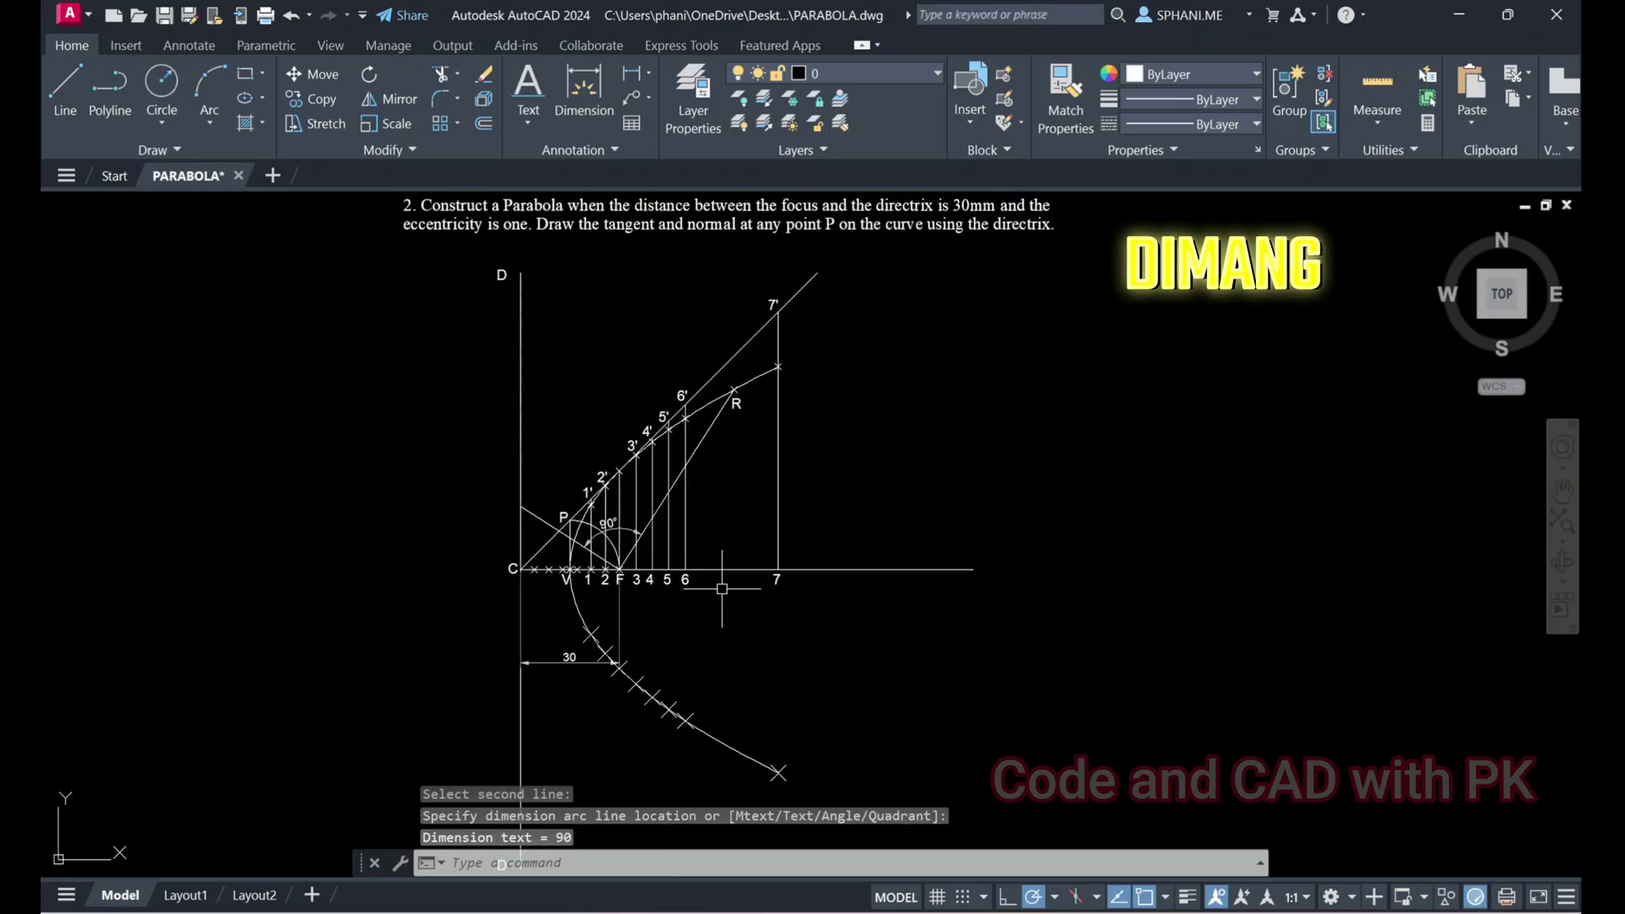
type("L")
key("Return")
left_click(519, 506)
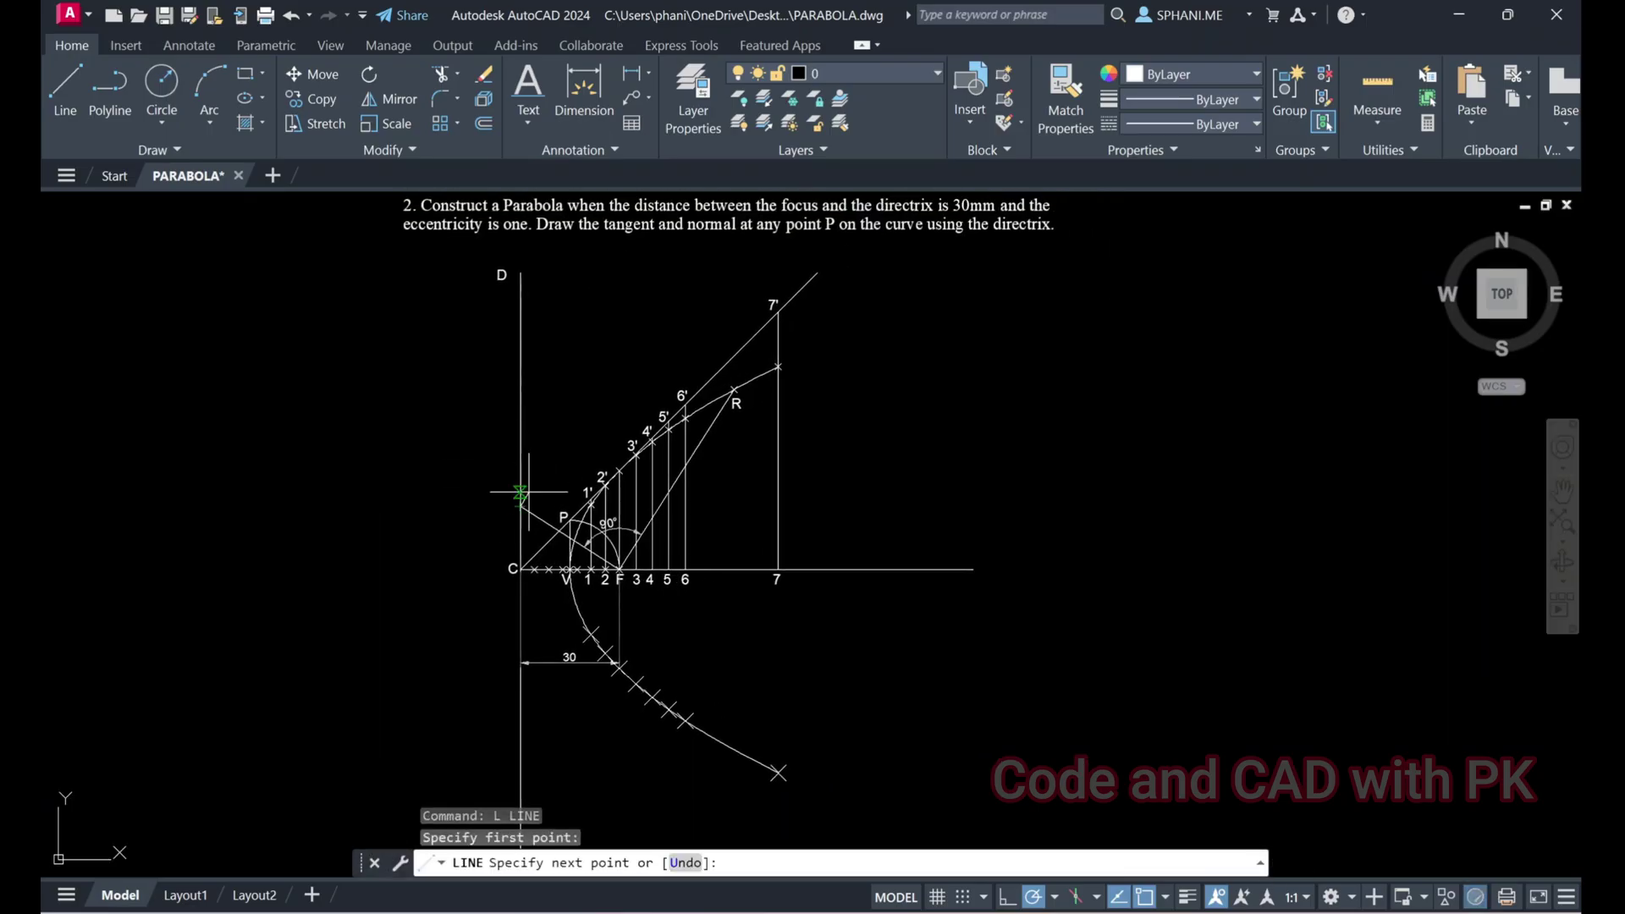
left_click(734, 390)
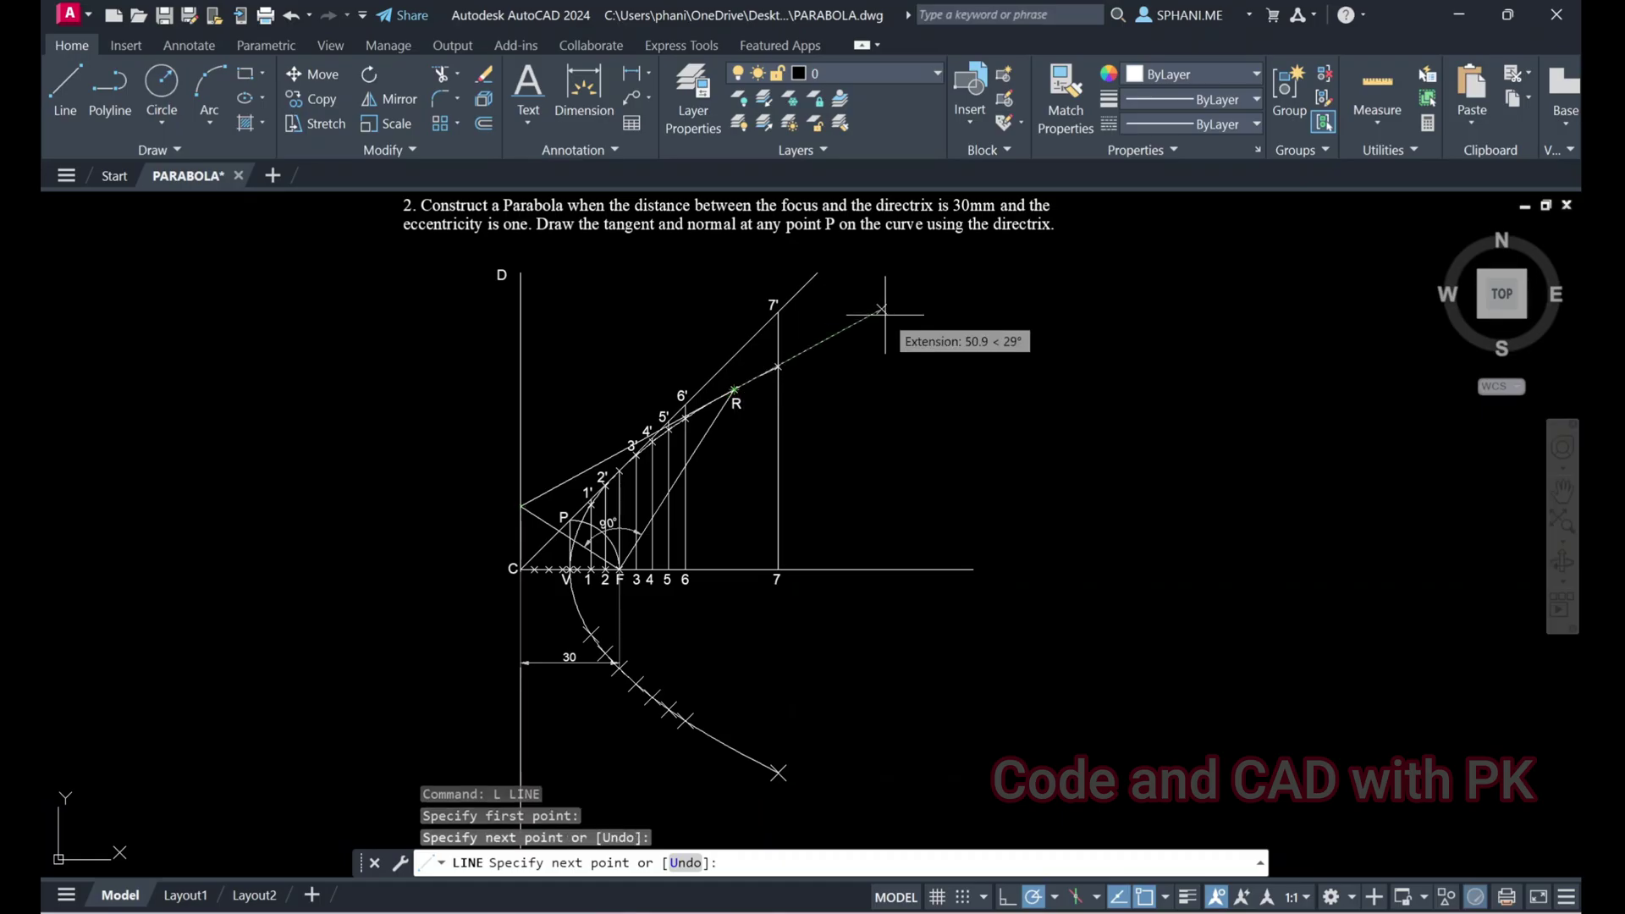
key("Escape")
Extend the tangent line past point R up to ordinate 7-7'
scroll(636, 396, "up", 4)
type("EX")
key("Return")
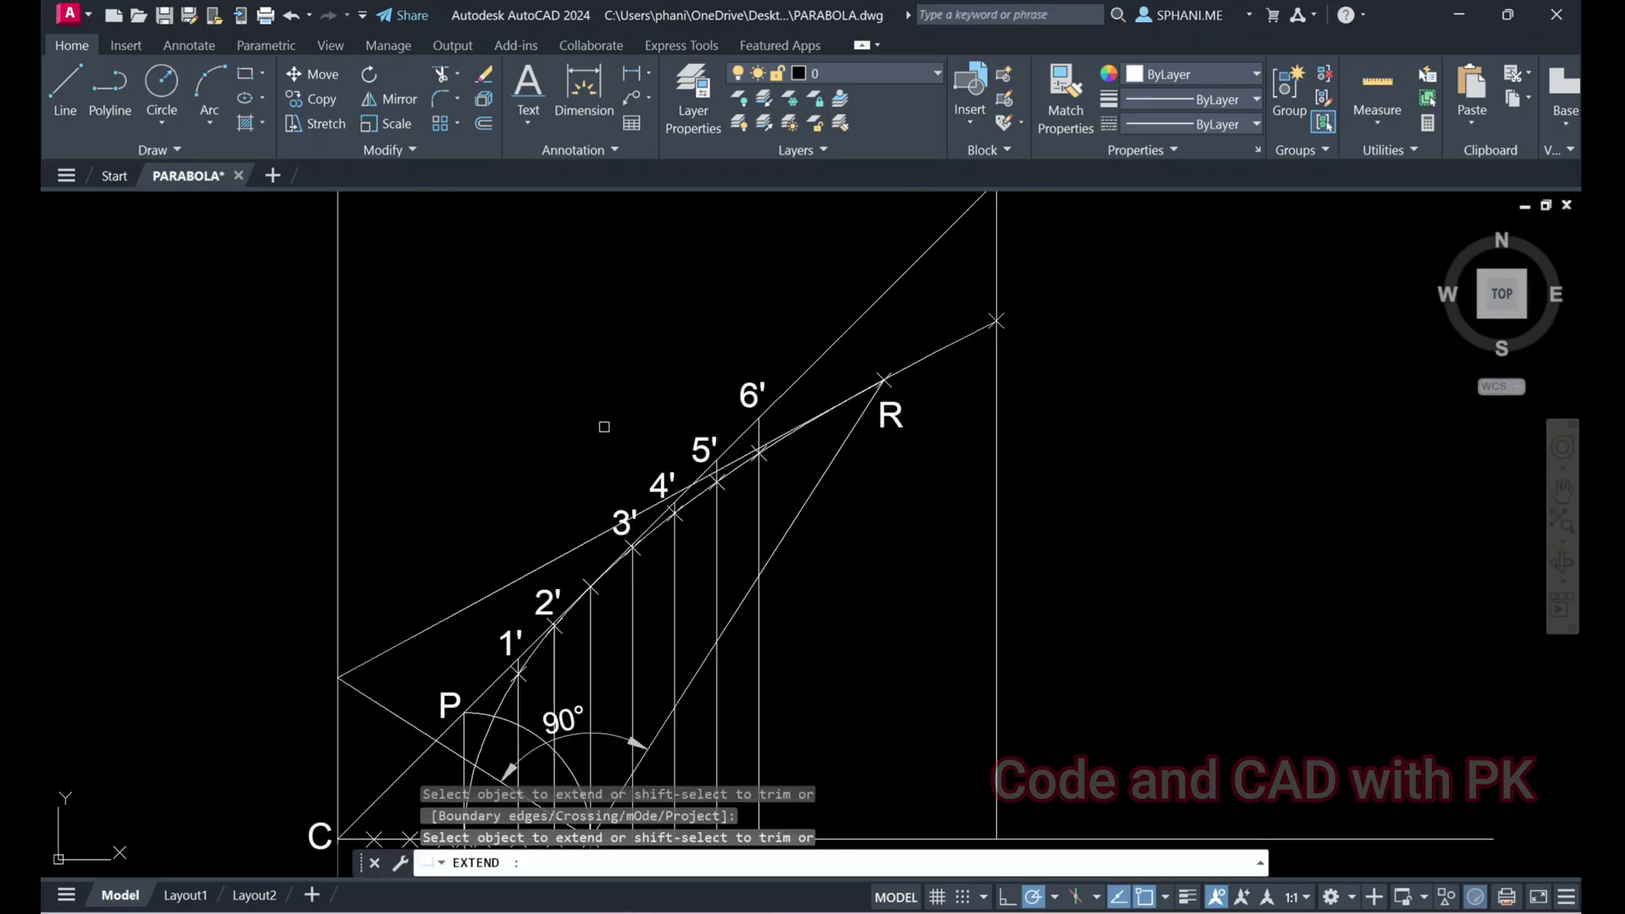
left_click(783, 431)
left_click(783, 431)
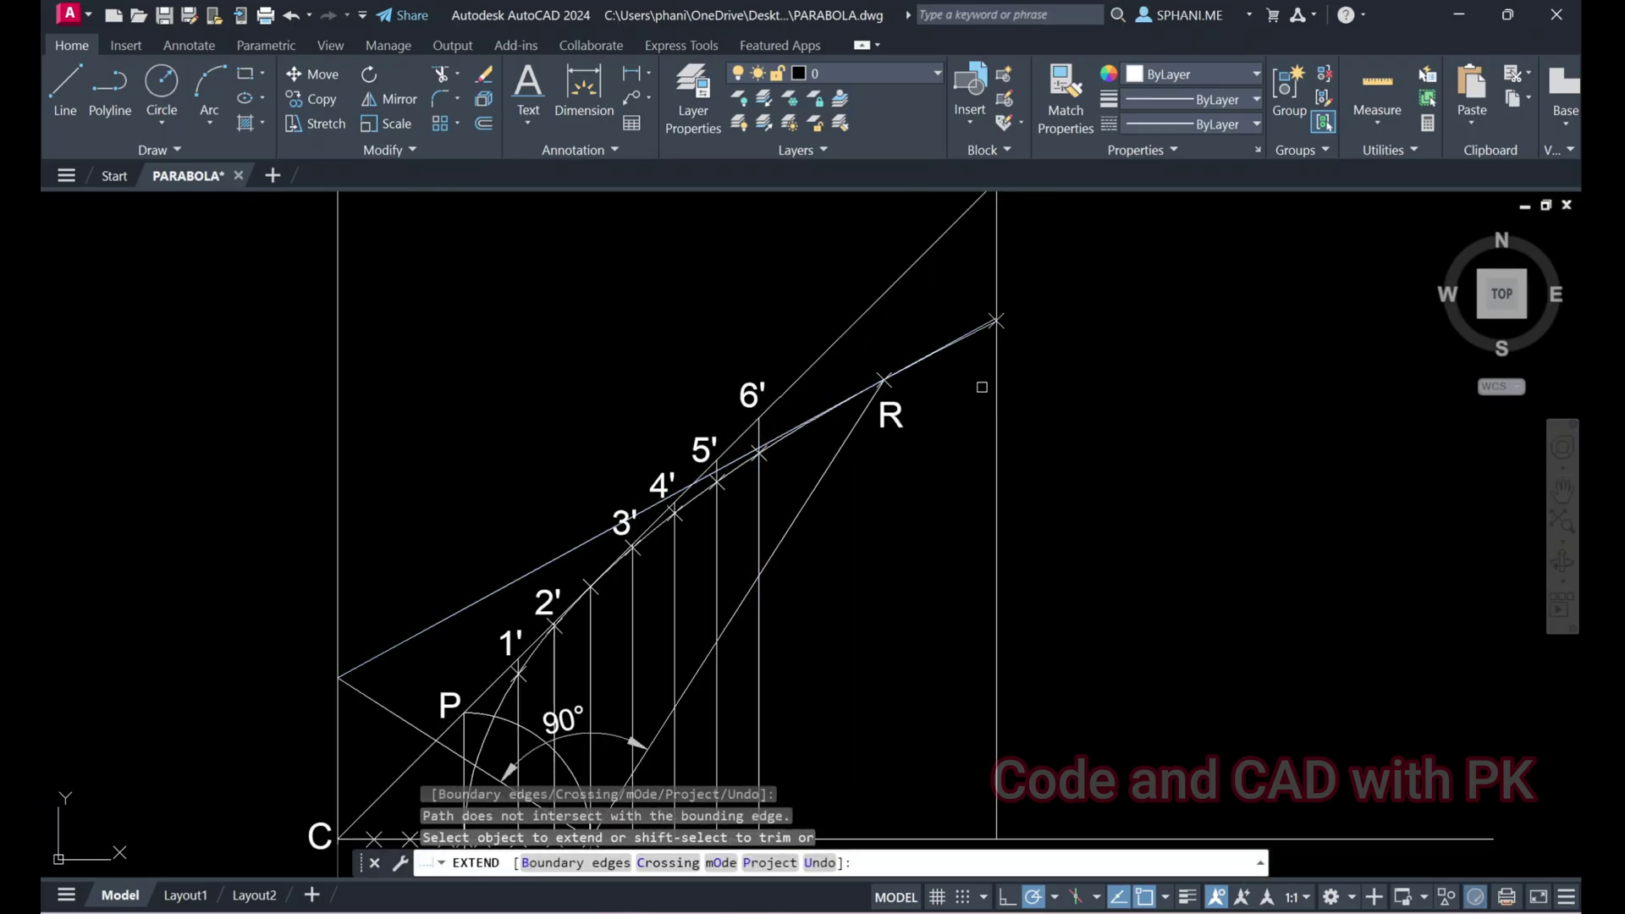
scroll(982, 376, "up", 3)
scroll(925, 417, "down", 3)
key("Escape")
key("Escape")
key("Escape")
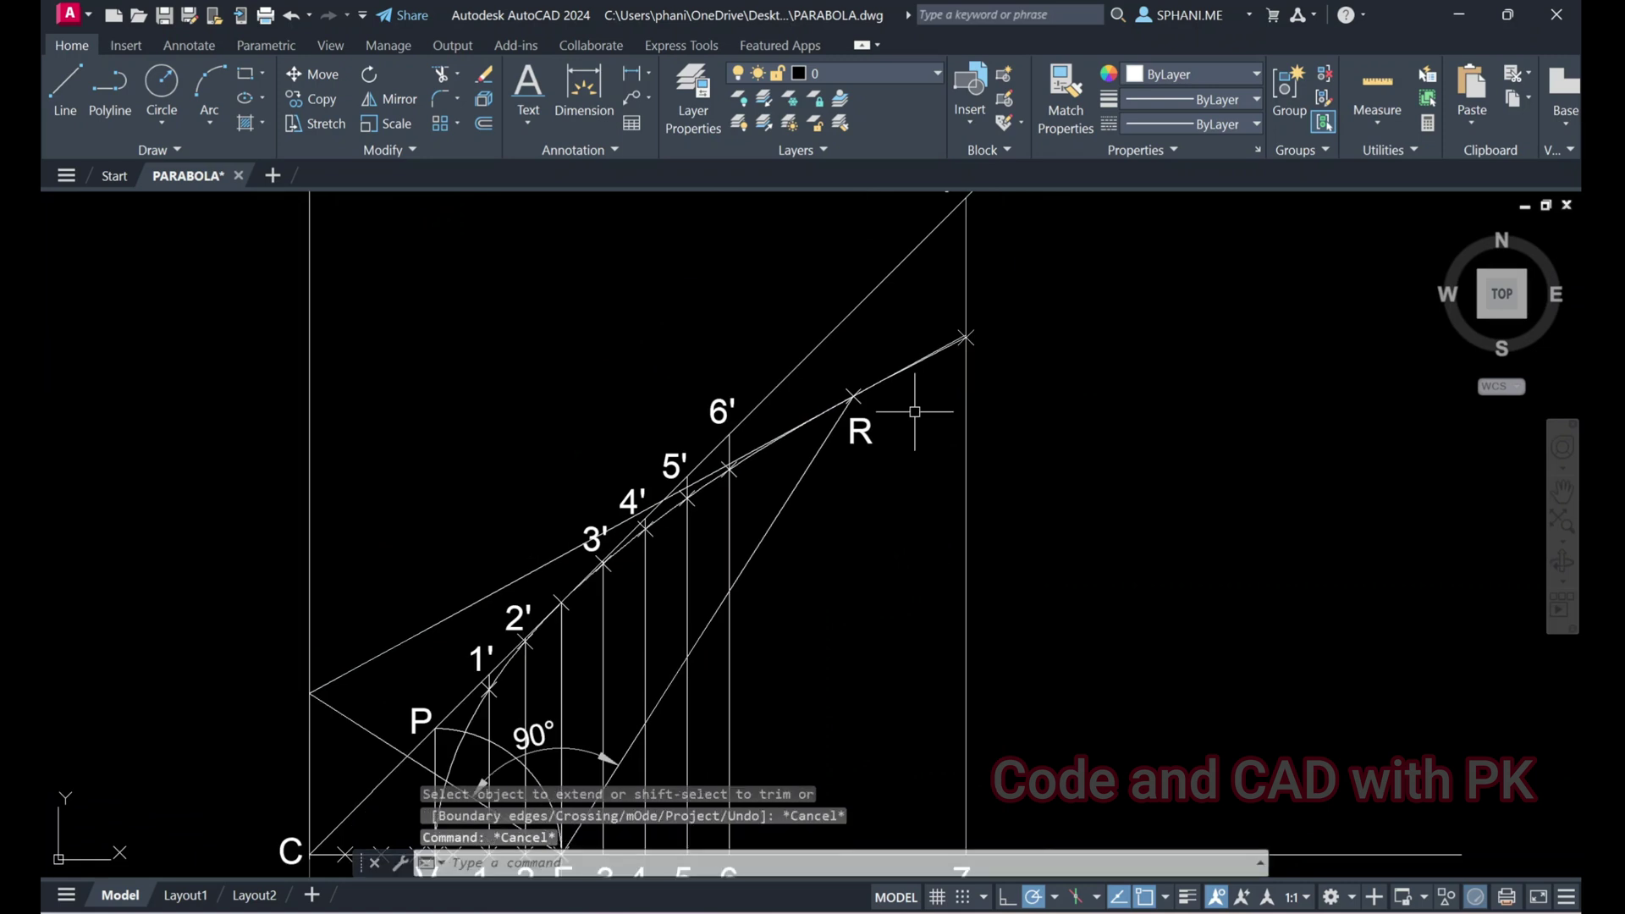
Draw a line from a free point beyond ordinate 7-7' perpendicular to the tangent just past R
scroll(874, 548, "down", 2)
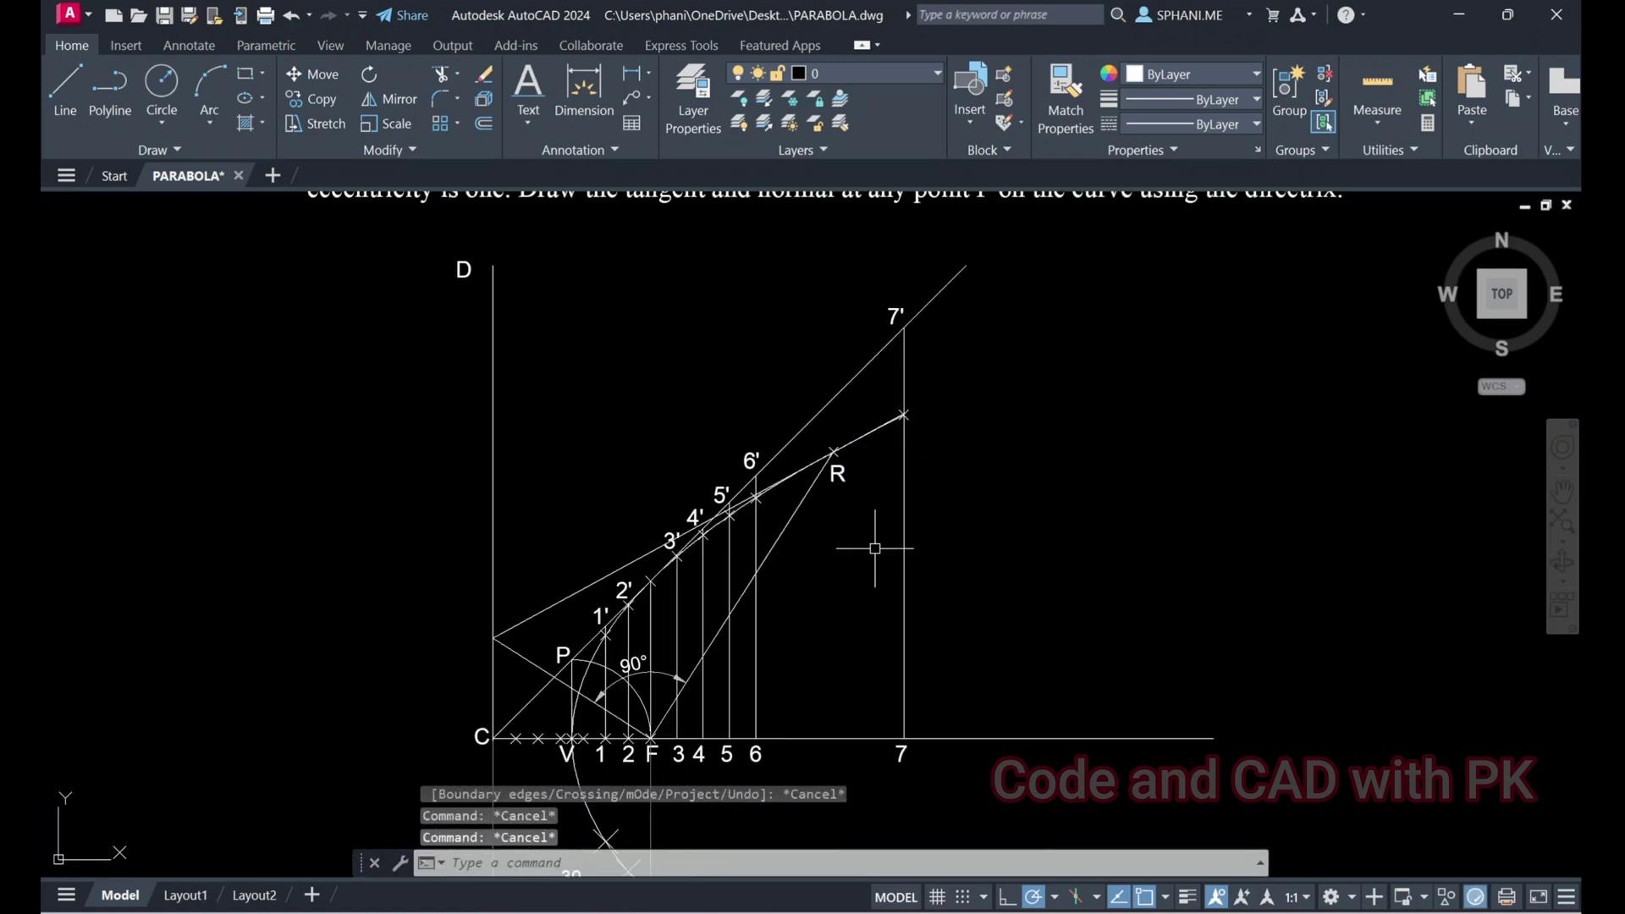
type("l")
key("Return")
left_click(994, 673)
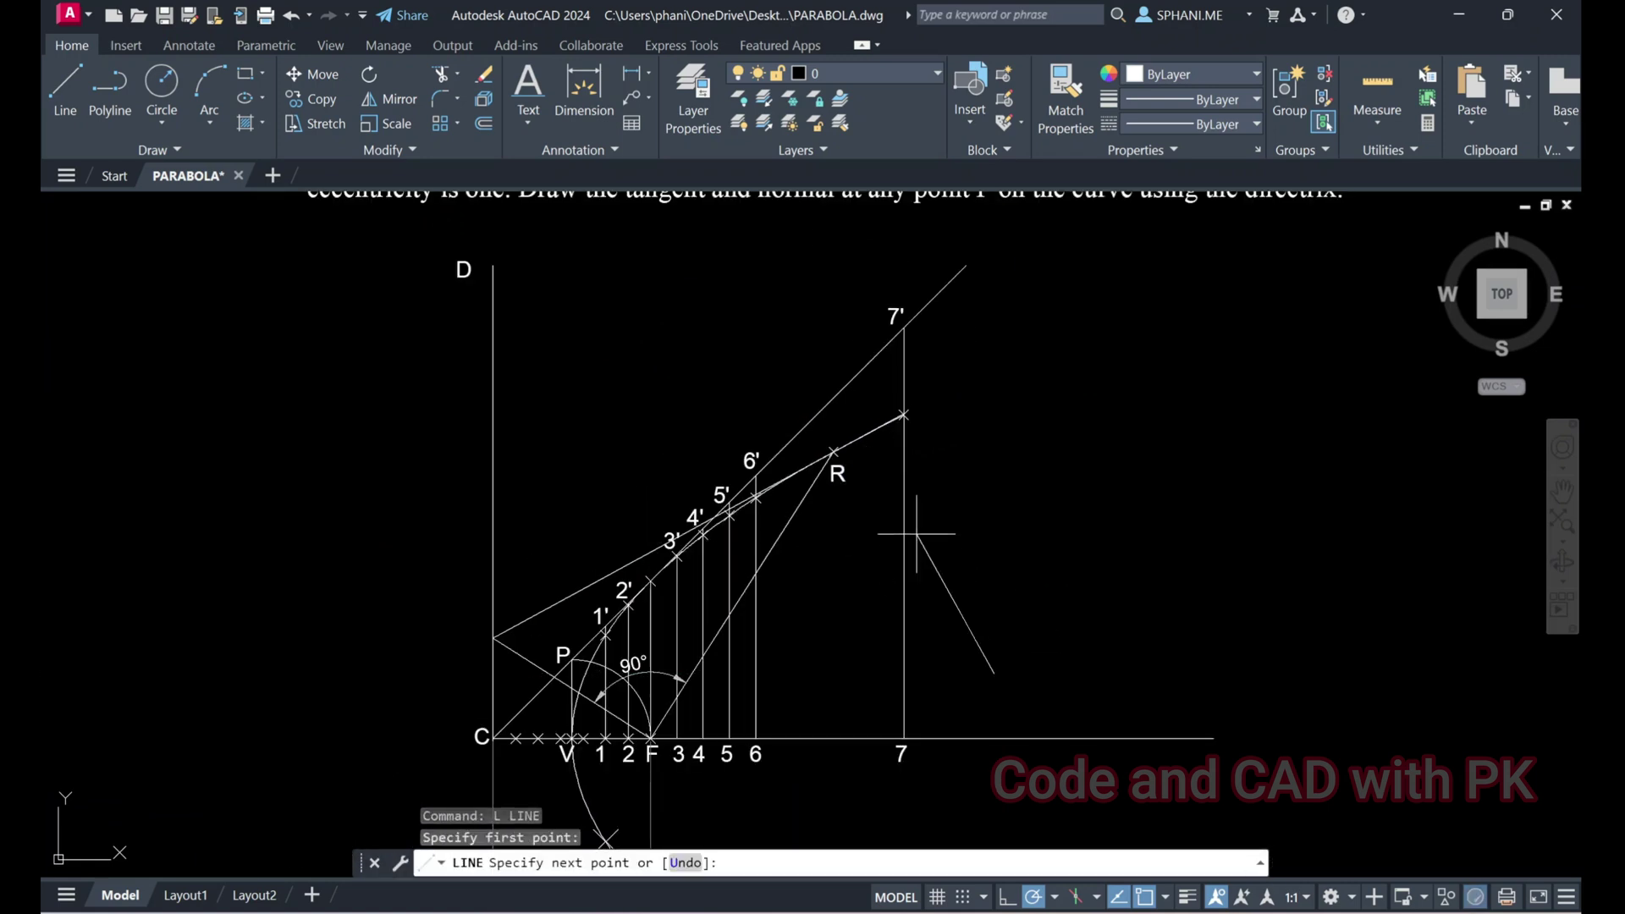
left_click(868, 433)
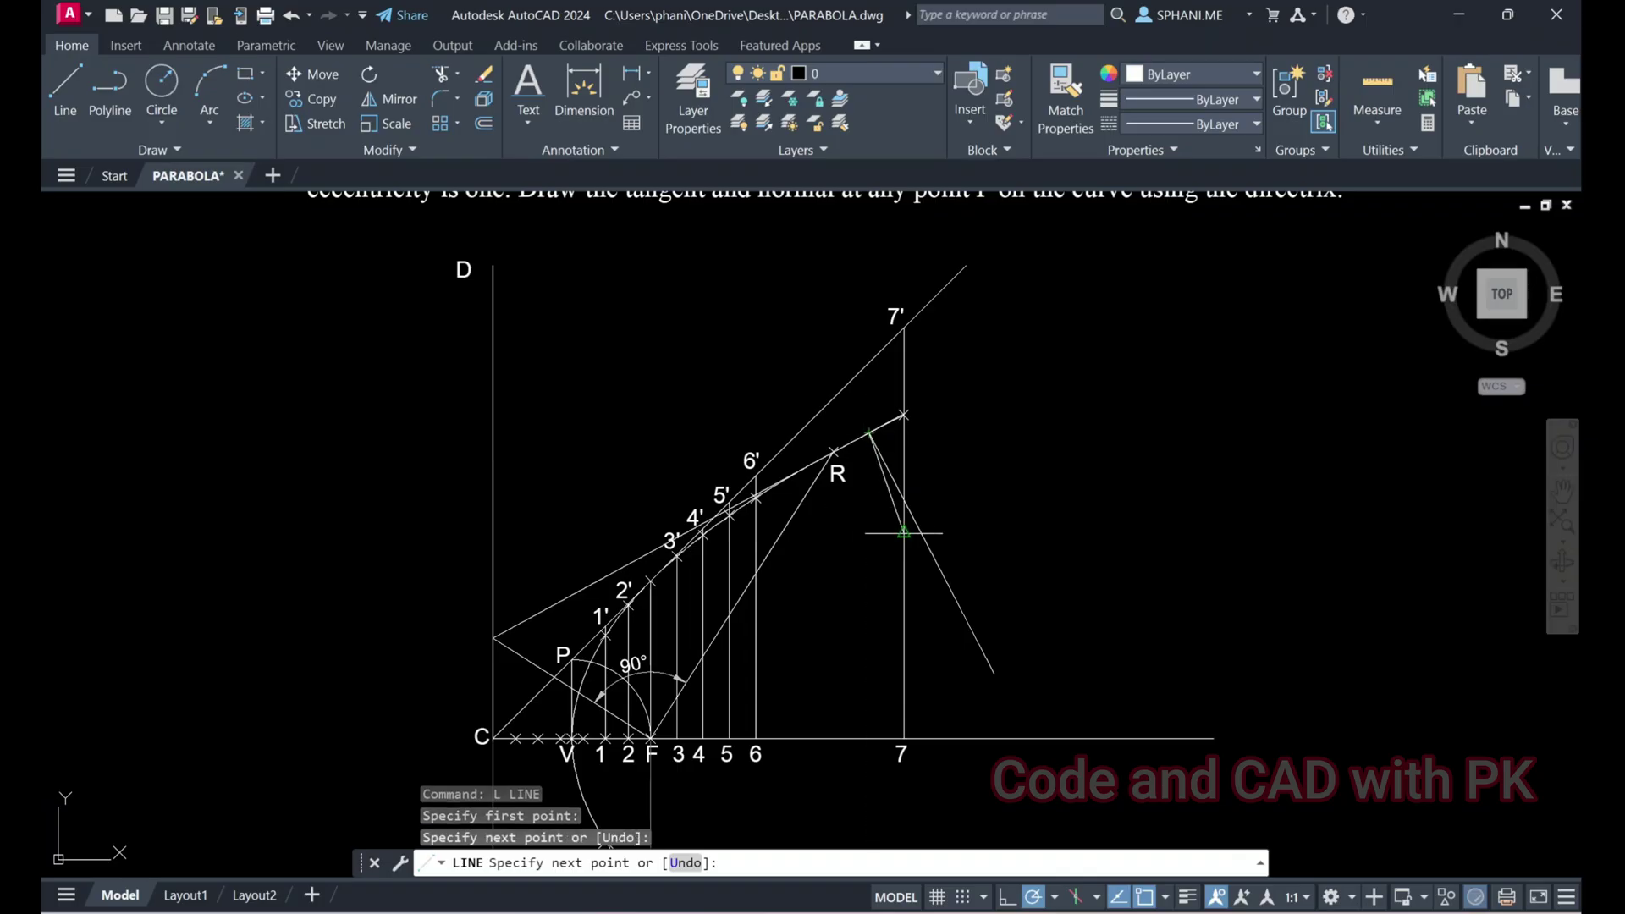
key("Escape")
Move the perpendicular line by its midpoint onto point R to form the normal
left_click(933, 549)
left_click(932, 553)
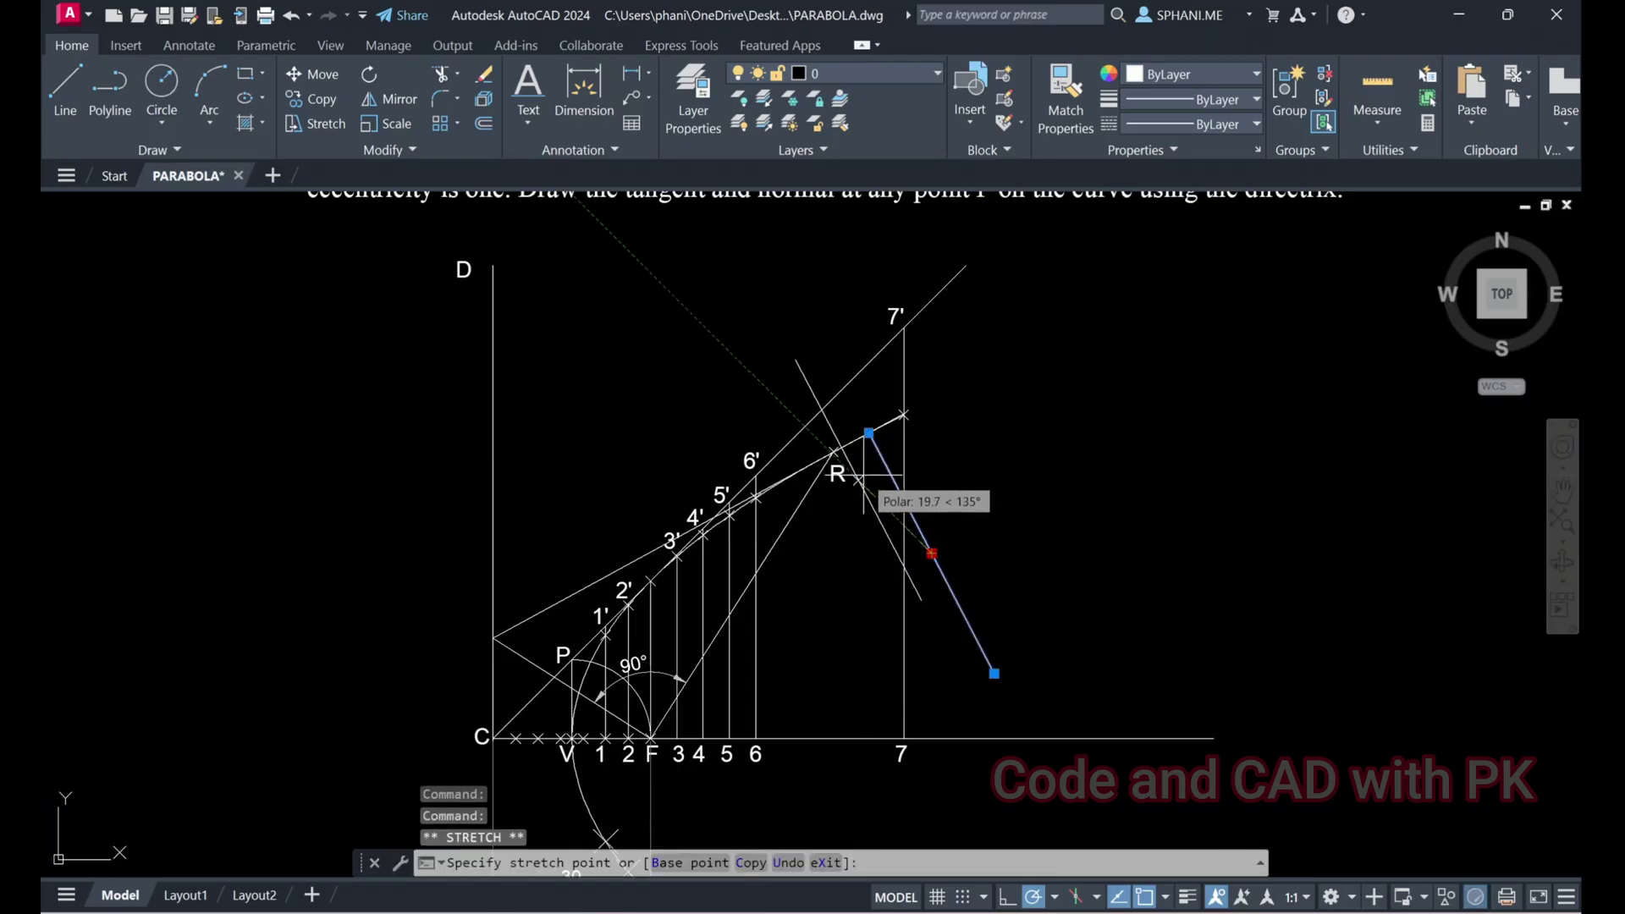
left_click(835, 454)
key("Escape")
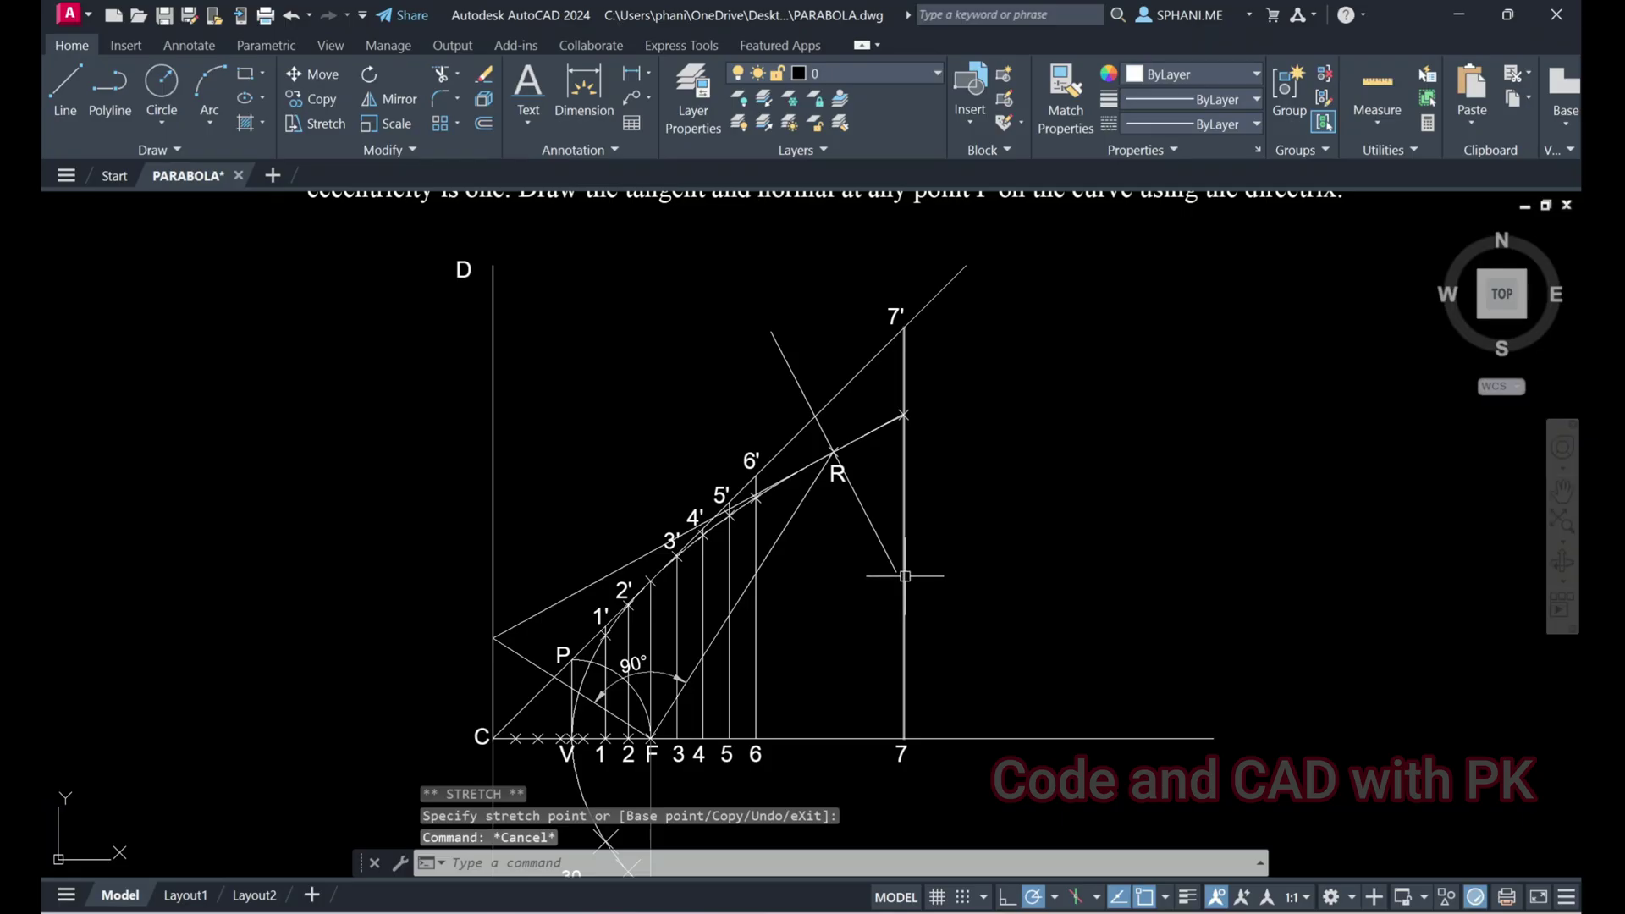
type("C")
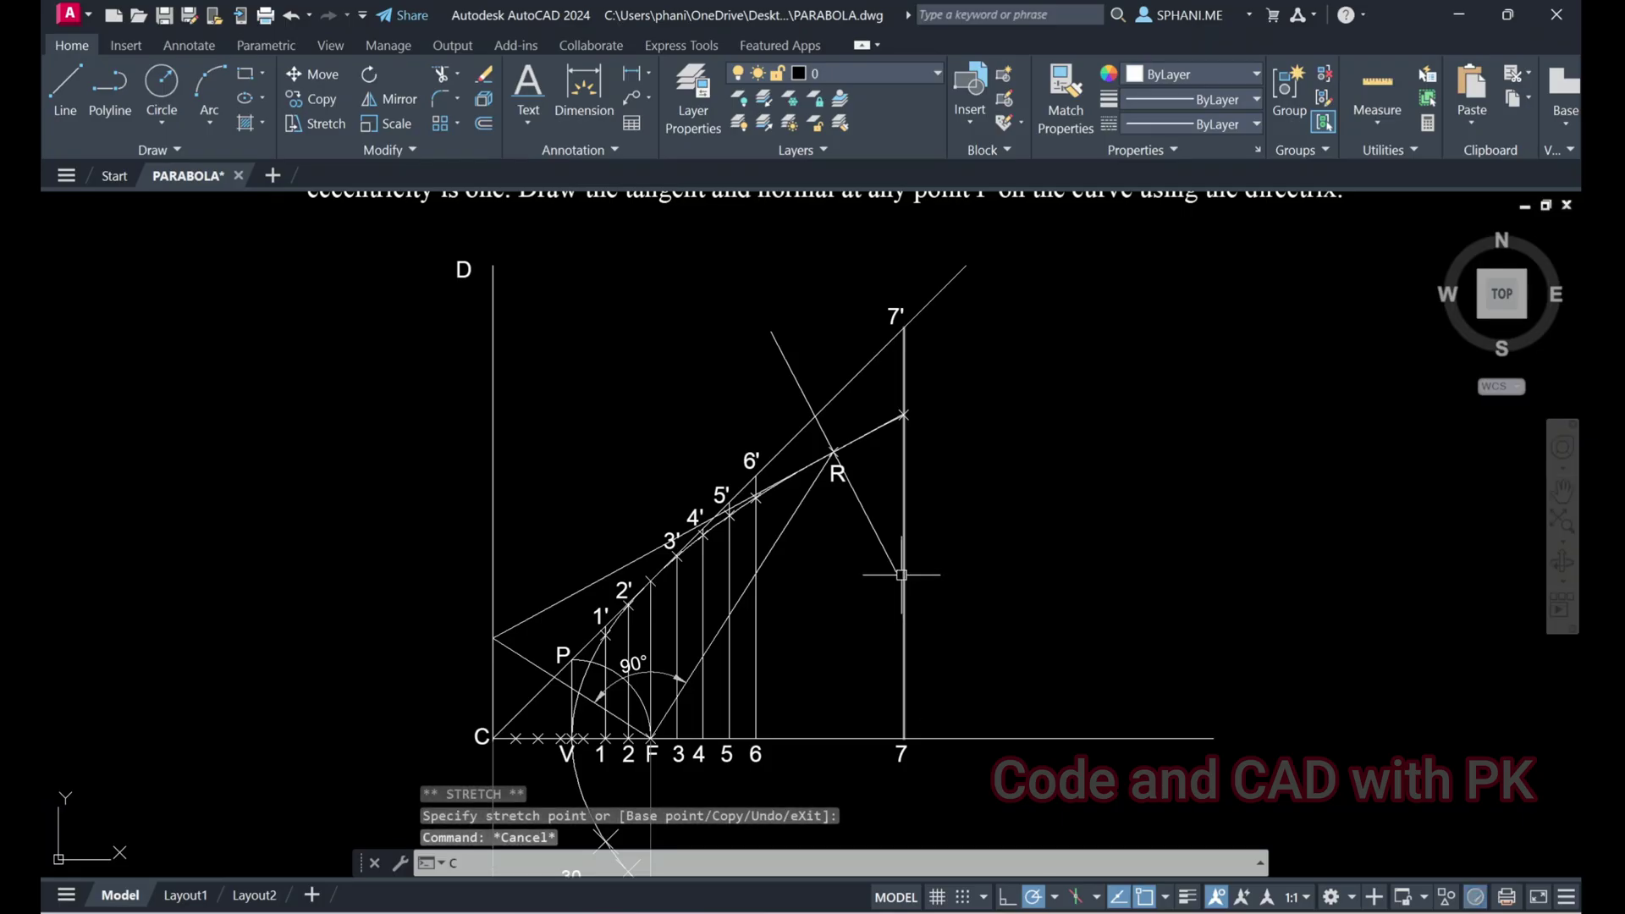
type("O")
key("Return")
left_click(887, 550)
key("Return")
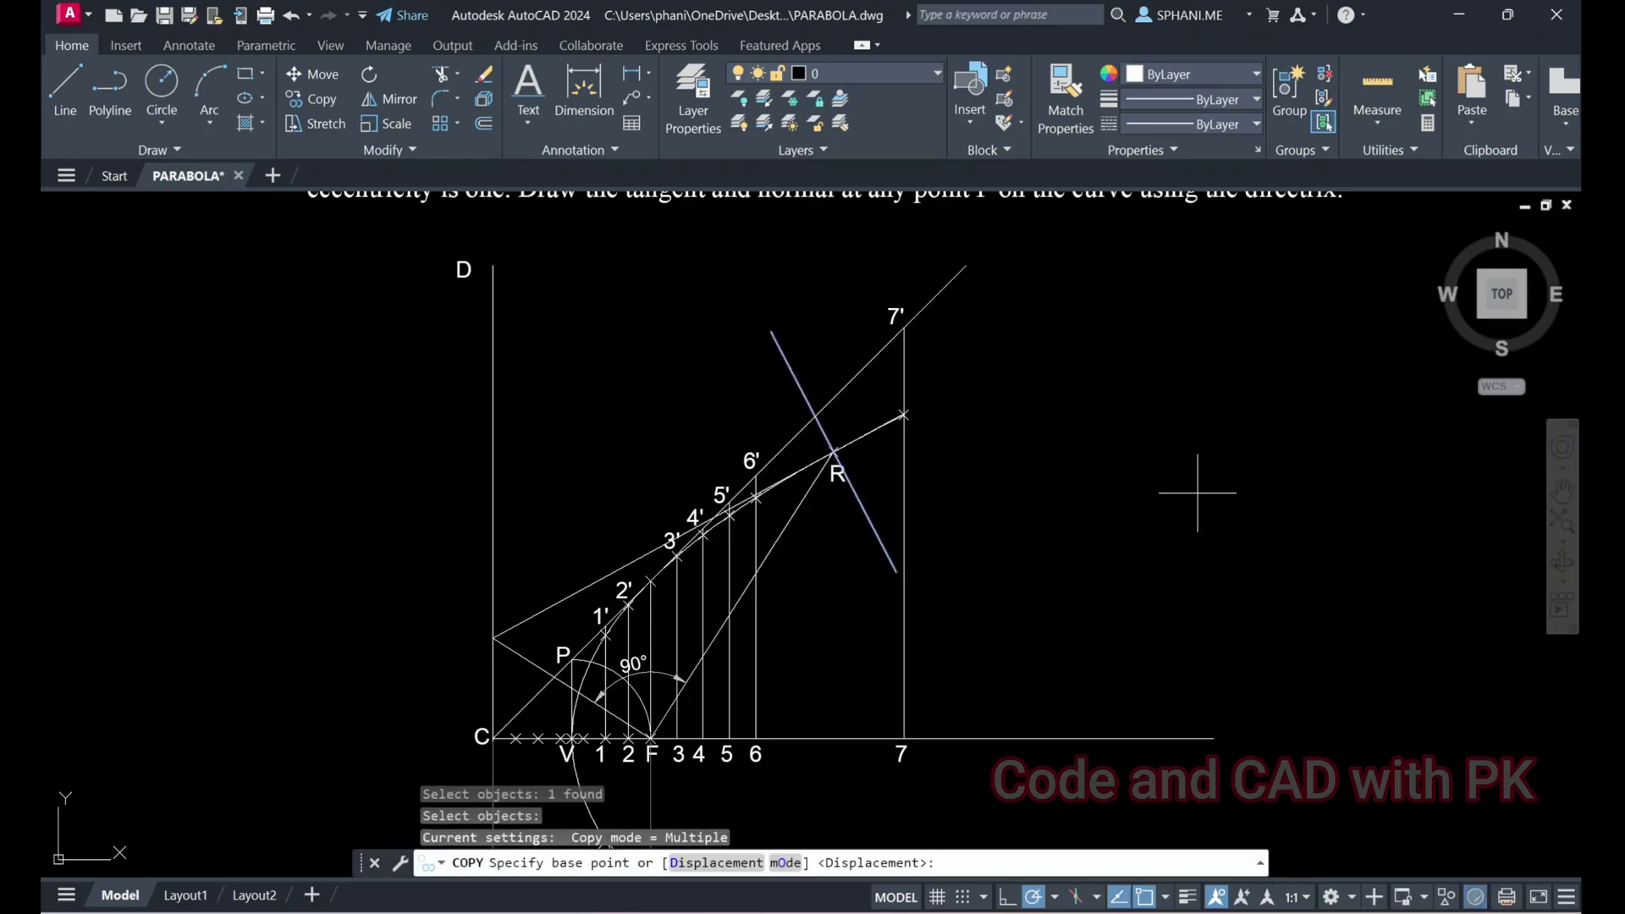
left_click(975, 502)
key("Escape")
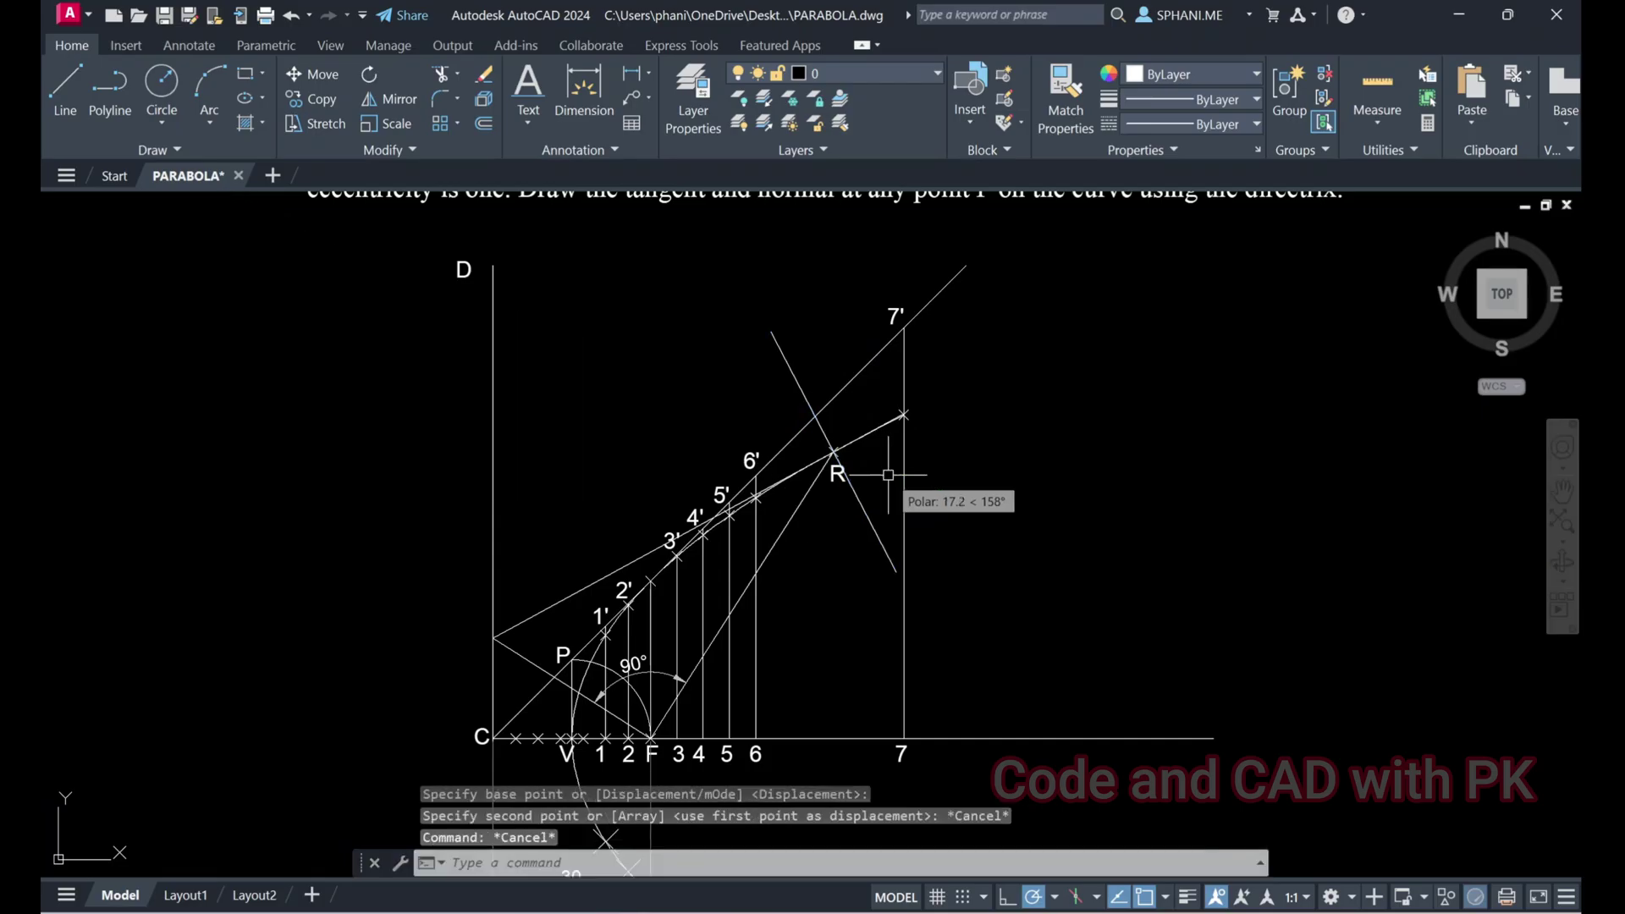
Copy the label R to the lower and upper ends of the normal line
type("CO")
key("Return")
left_click(837, 474)
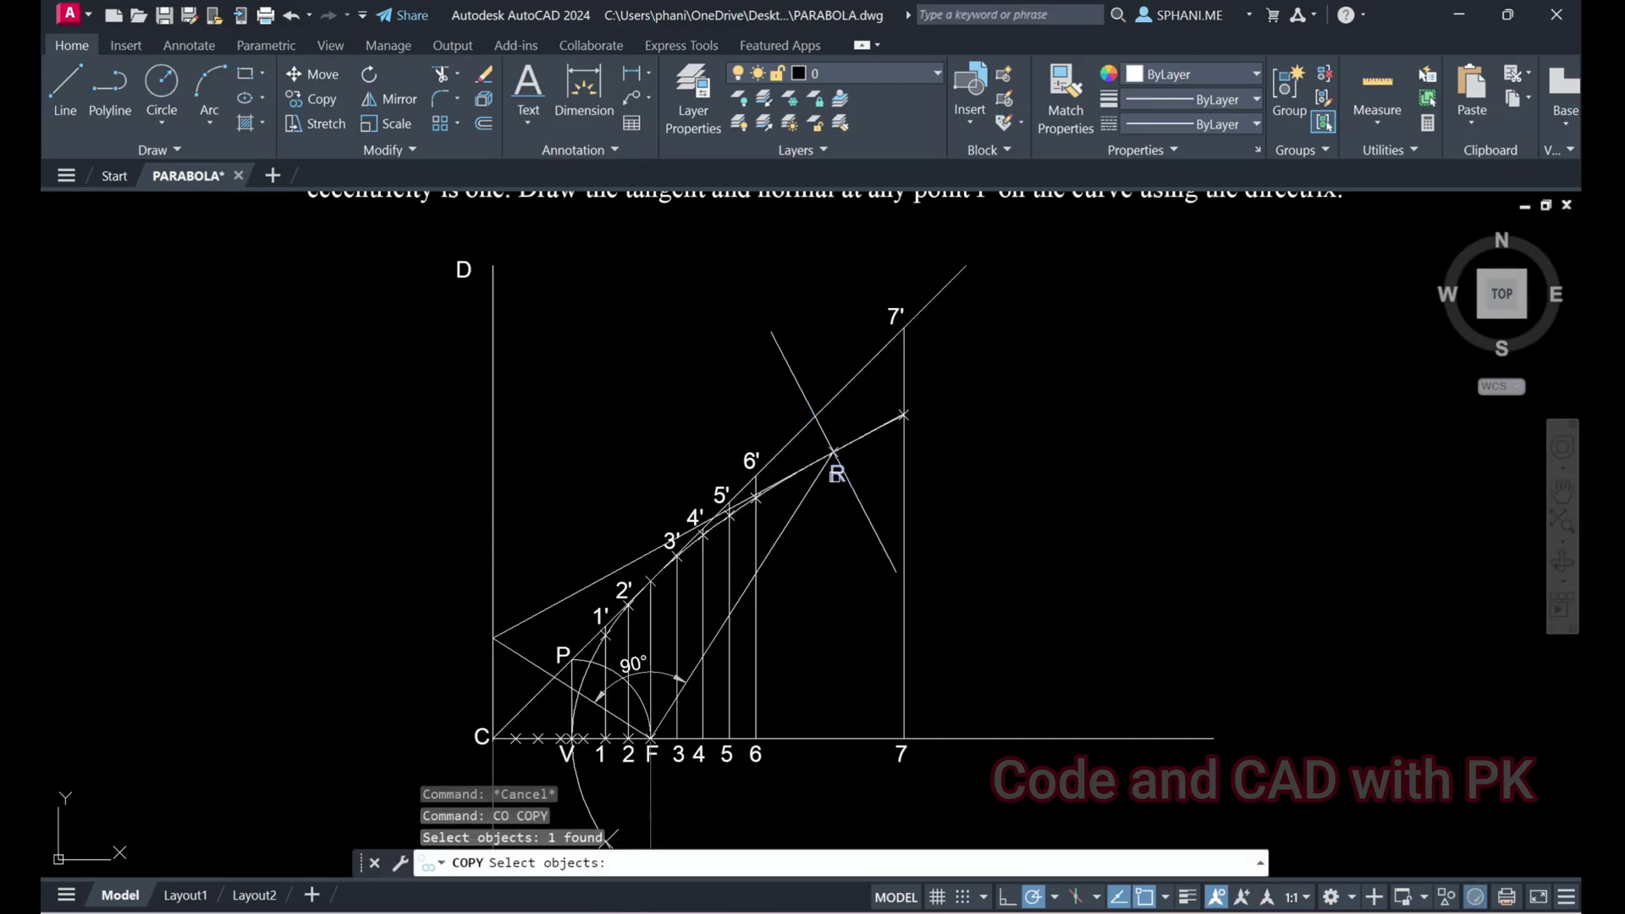
key("Return")
left_click(1040, 497)
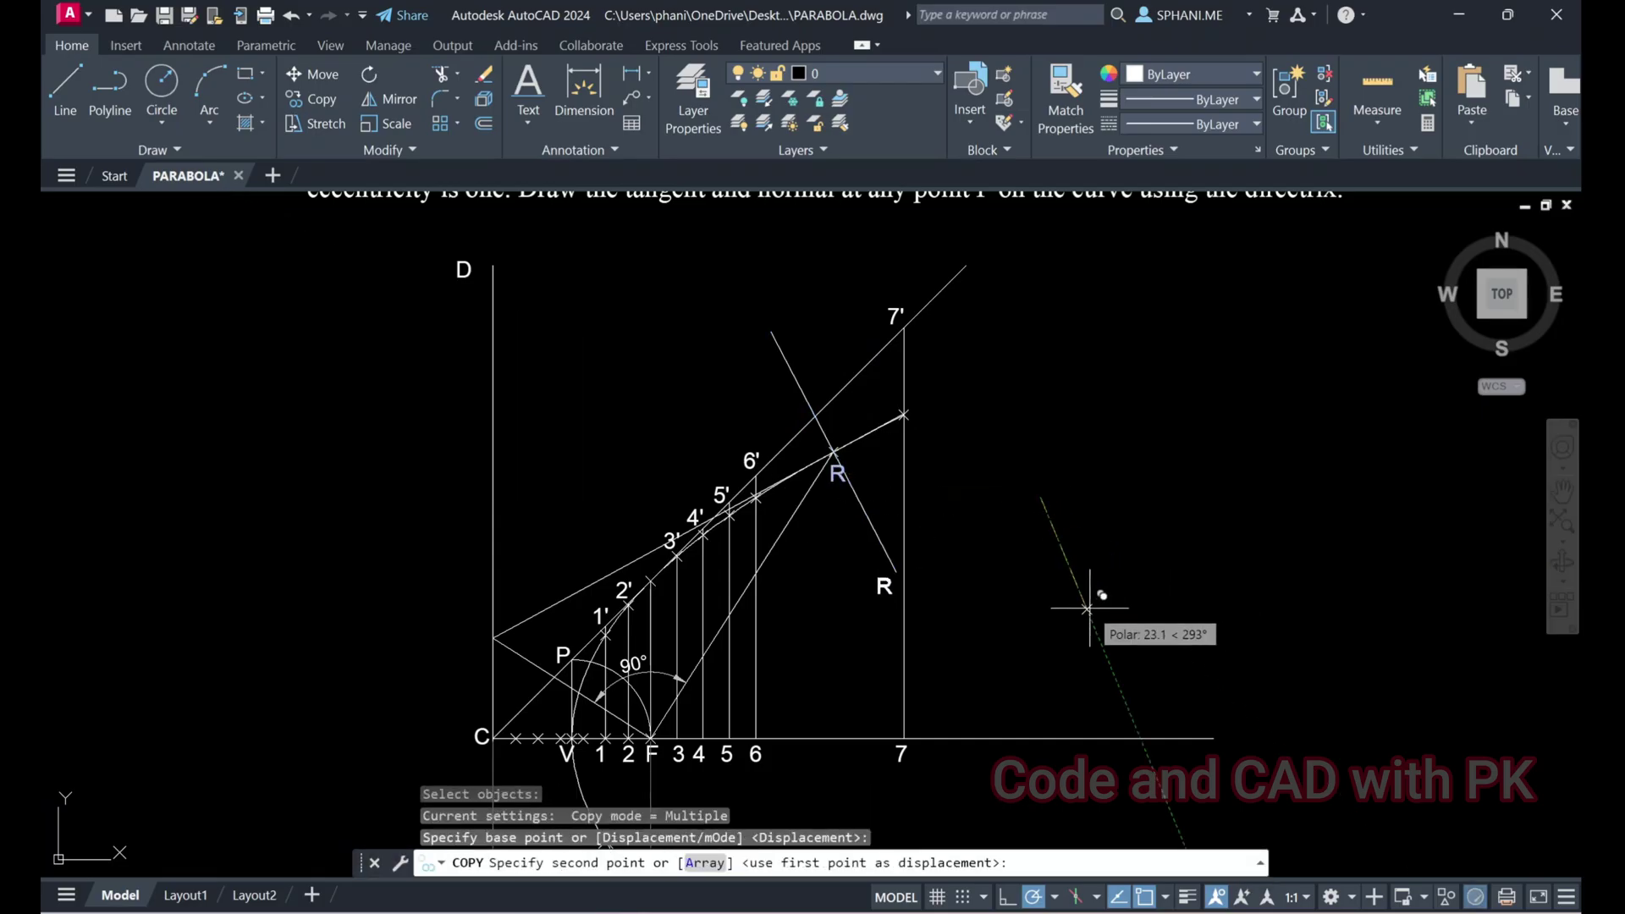
left_click(1087, 607)
left_click(958, 362)
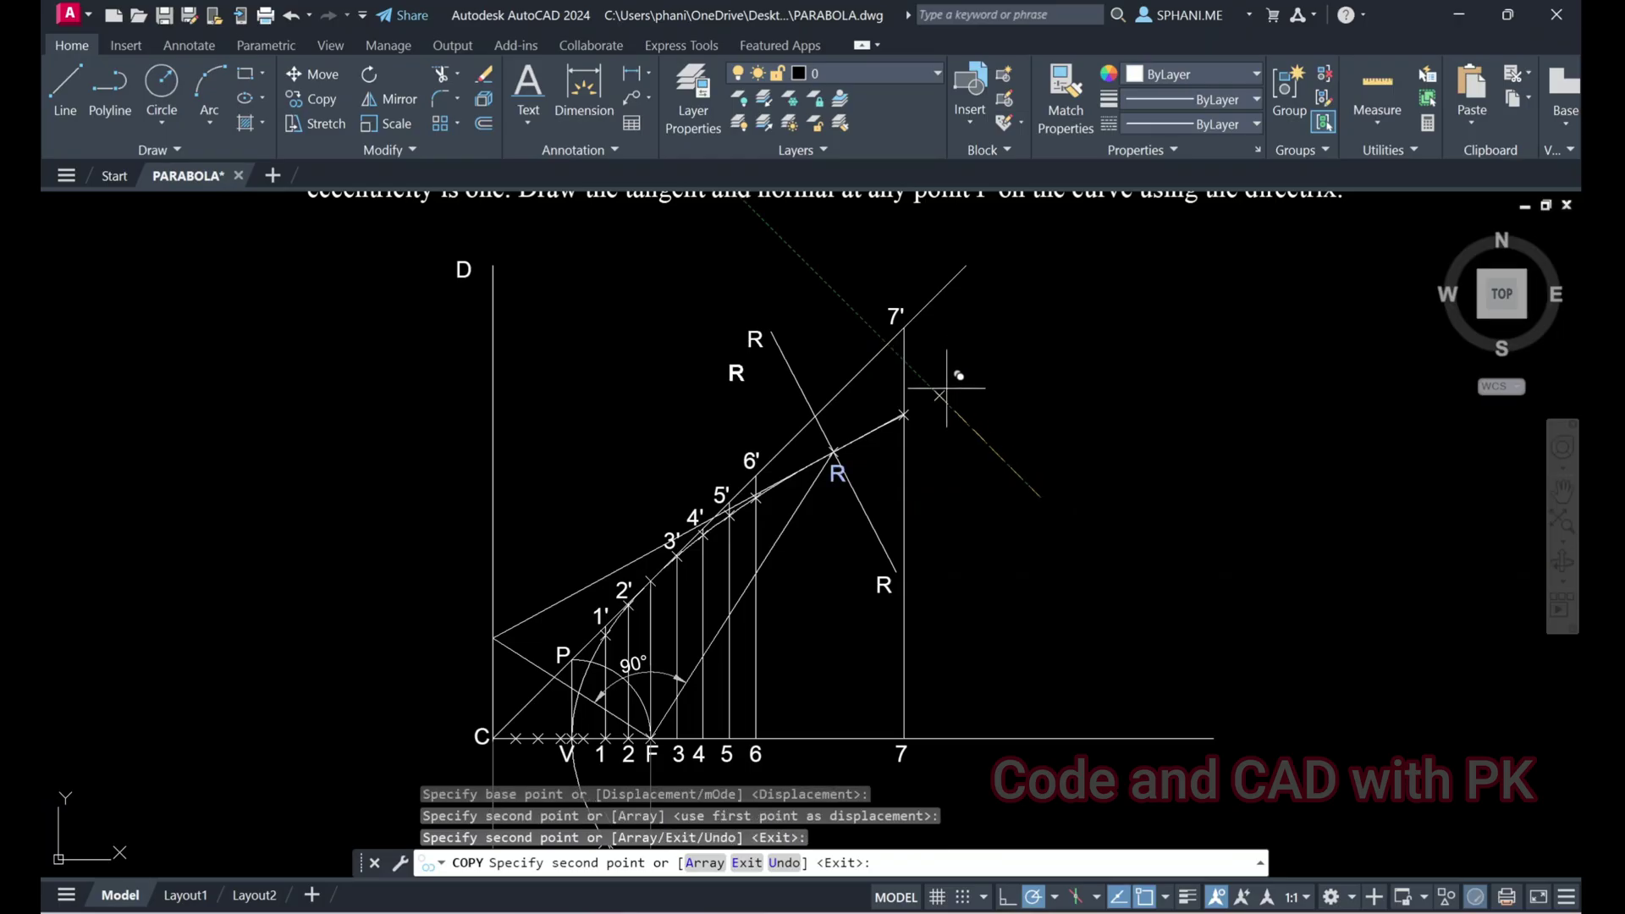
key("Escape")
Change the label at the normal's upper end to N and the one at its lower end to M
key("Return")
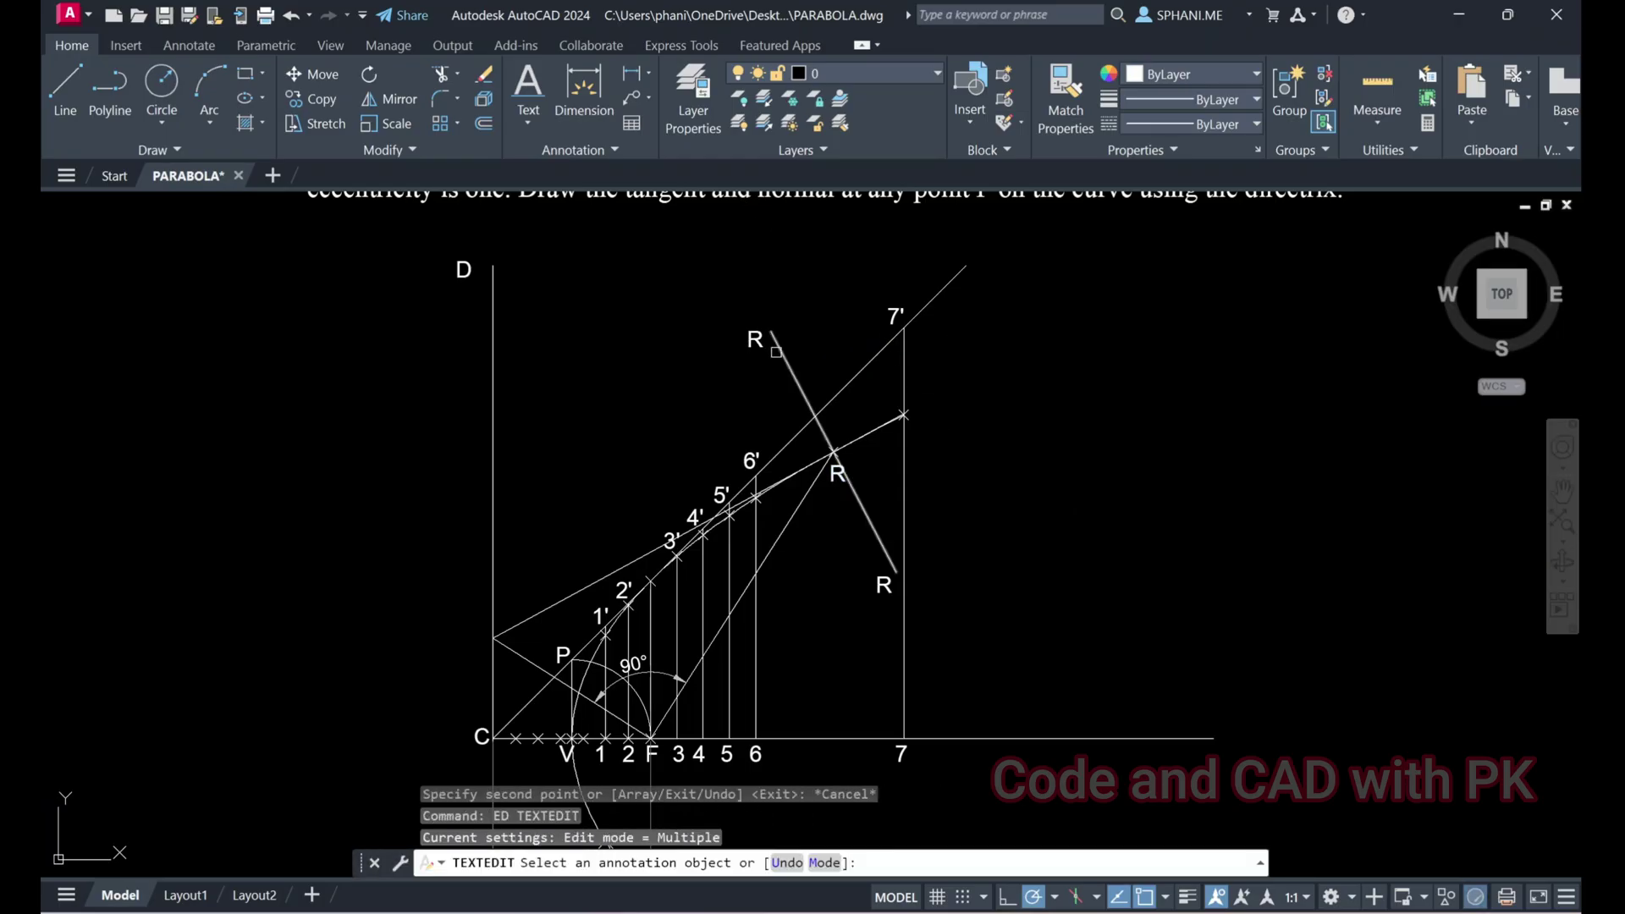
left_click(765, 353)
left_click(870, 579)
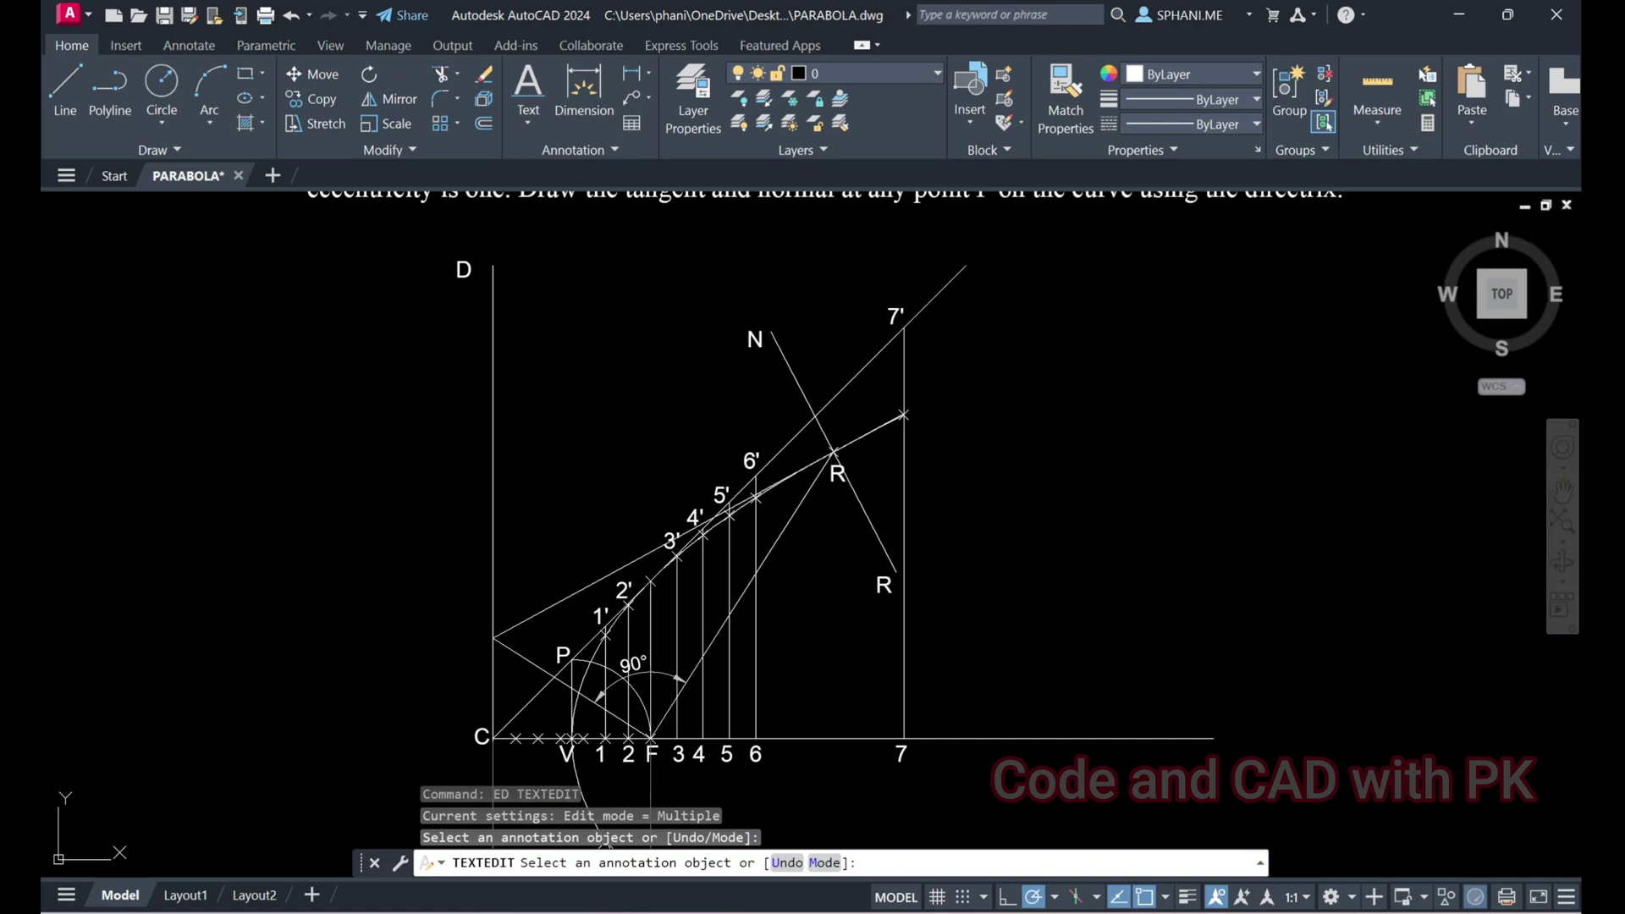
right_click(986, 480)
left_click(996, 491)
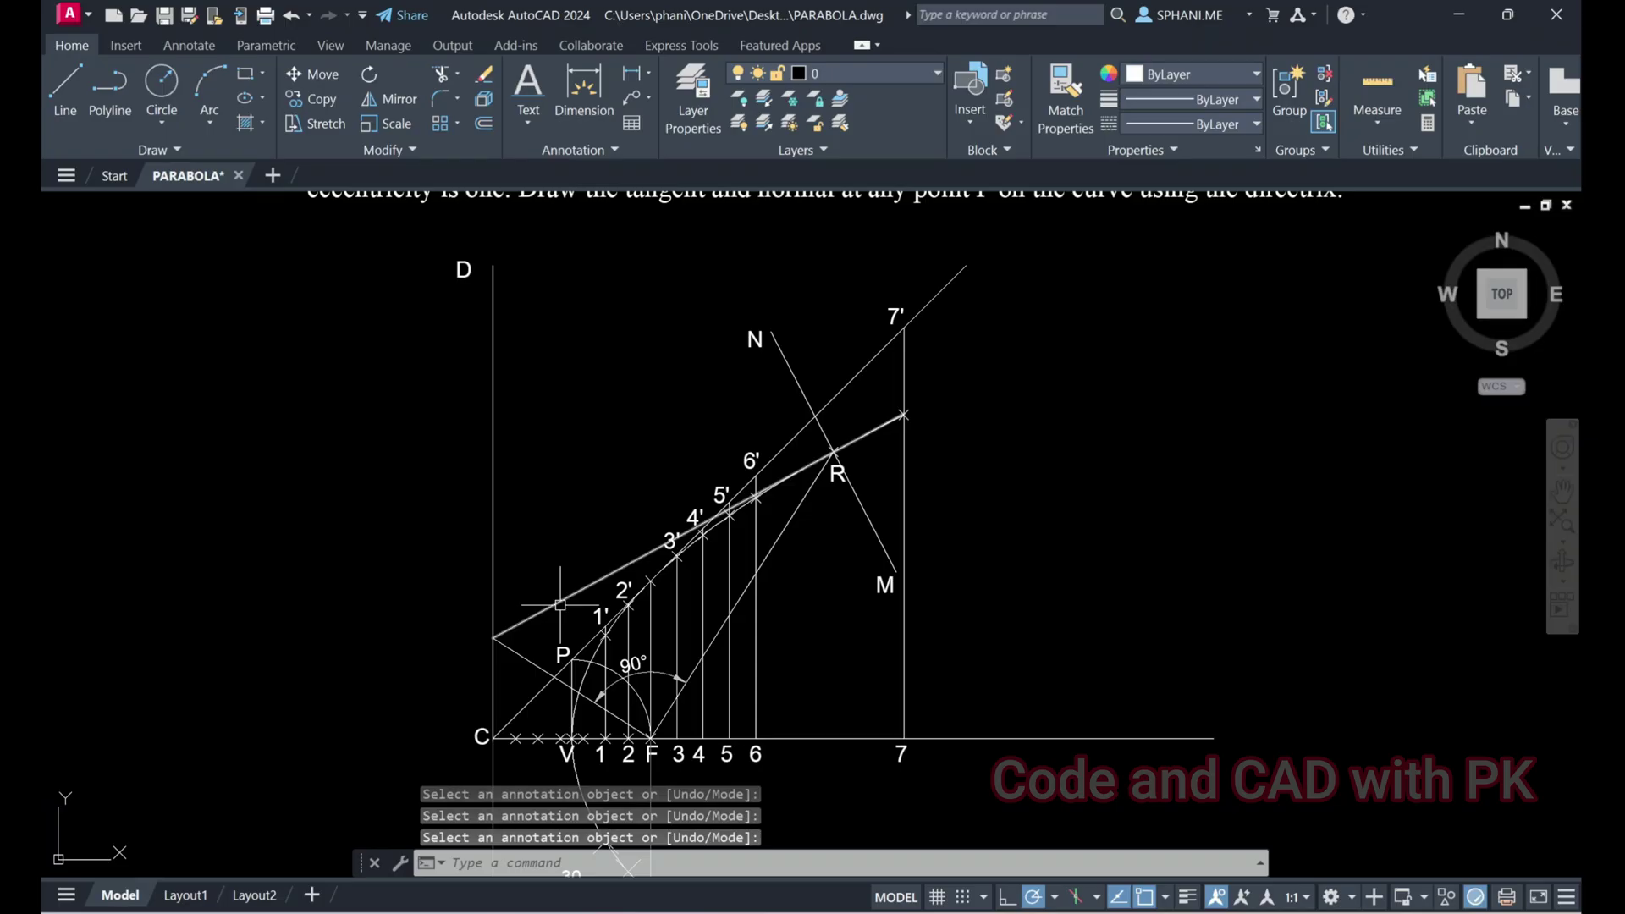
Copy the label M to beside the tangent's endpoint on the directrix
type("CO")
key("Return")
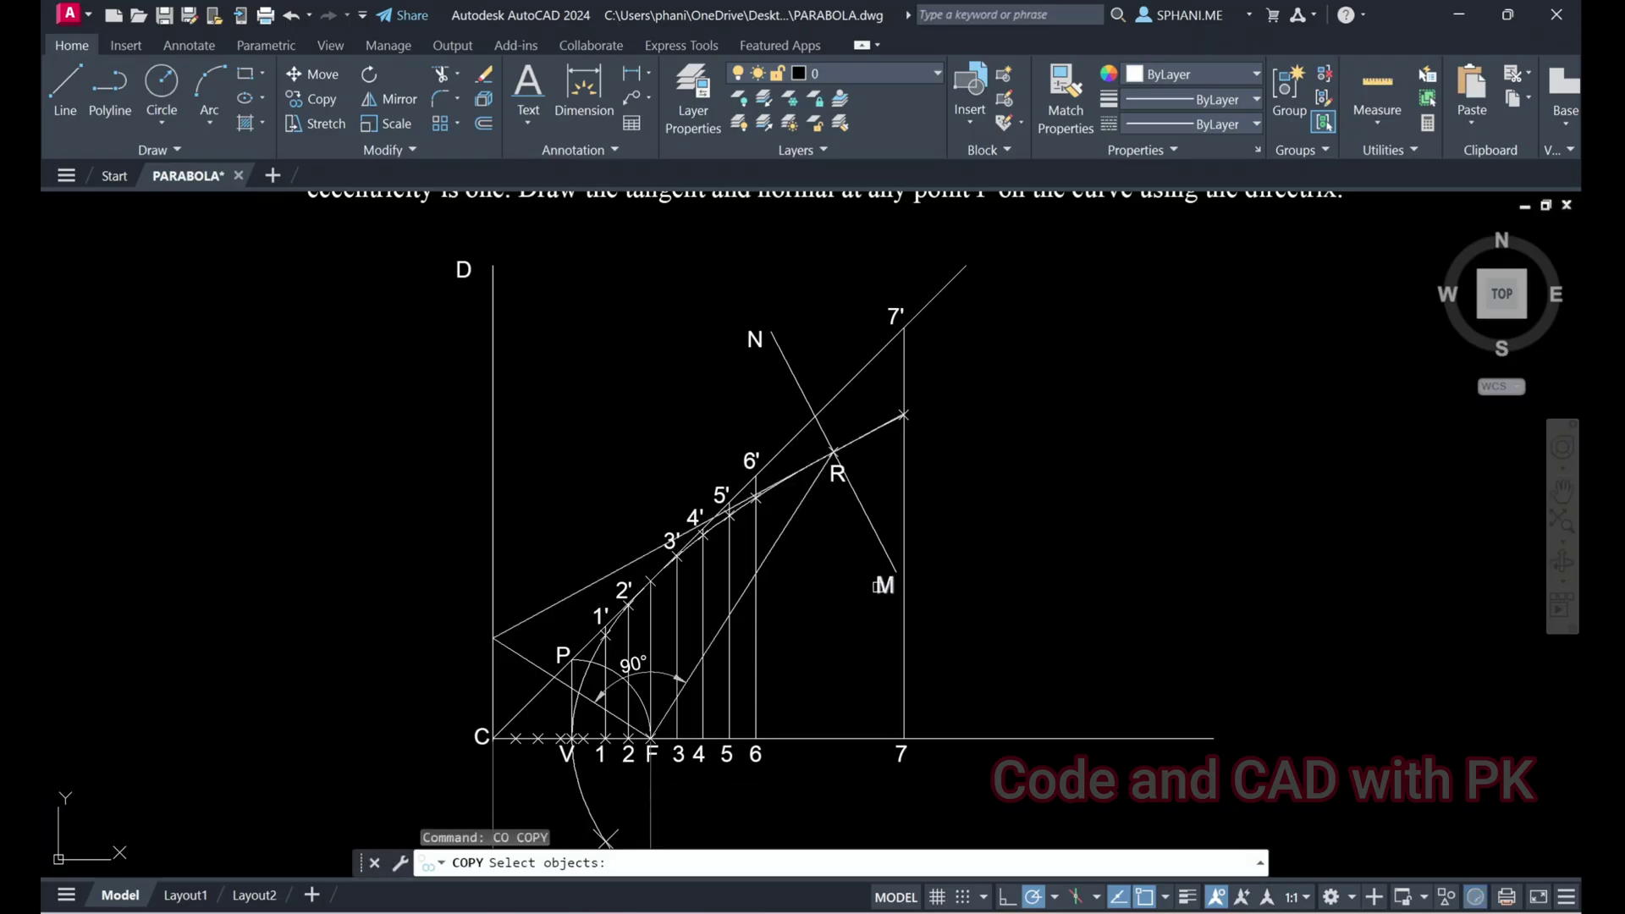
left_click(880, 585)
key("Return")
left_click(1211, 566)
left_click(799, 618)
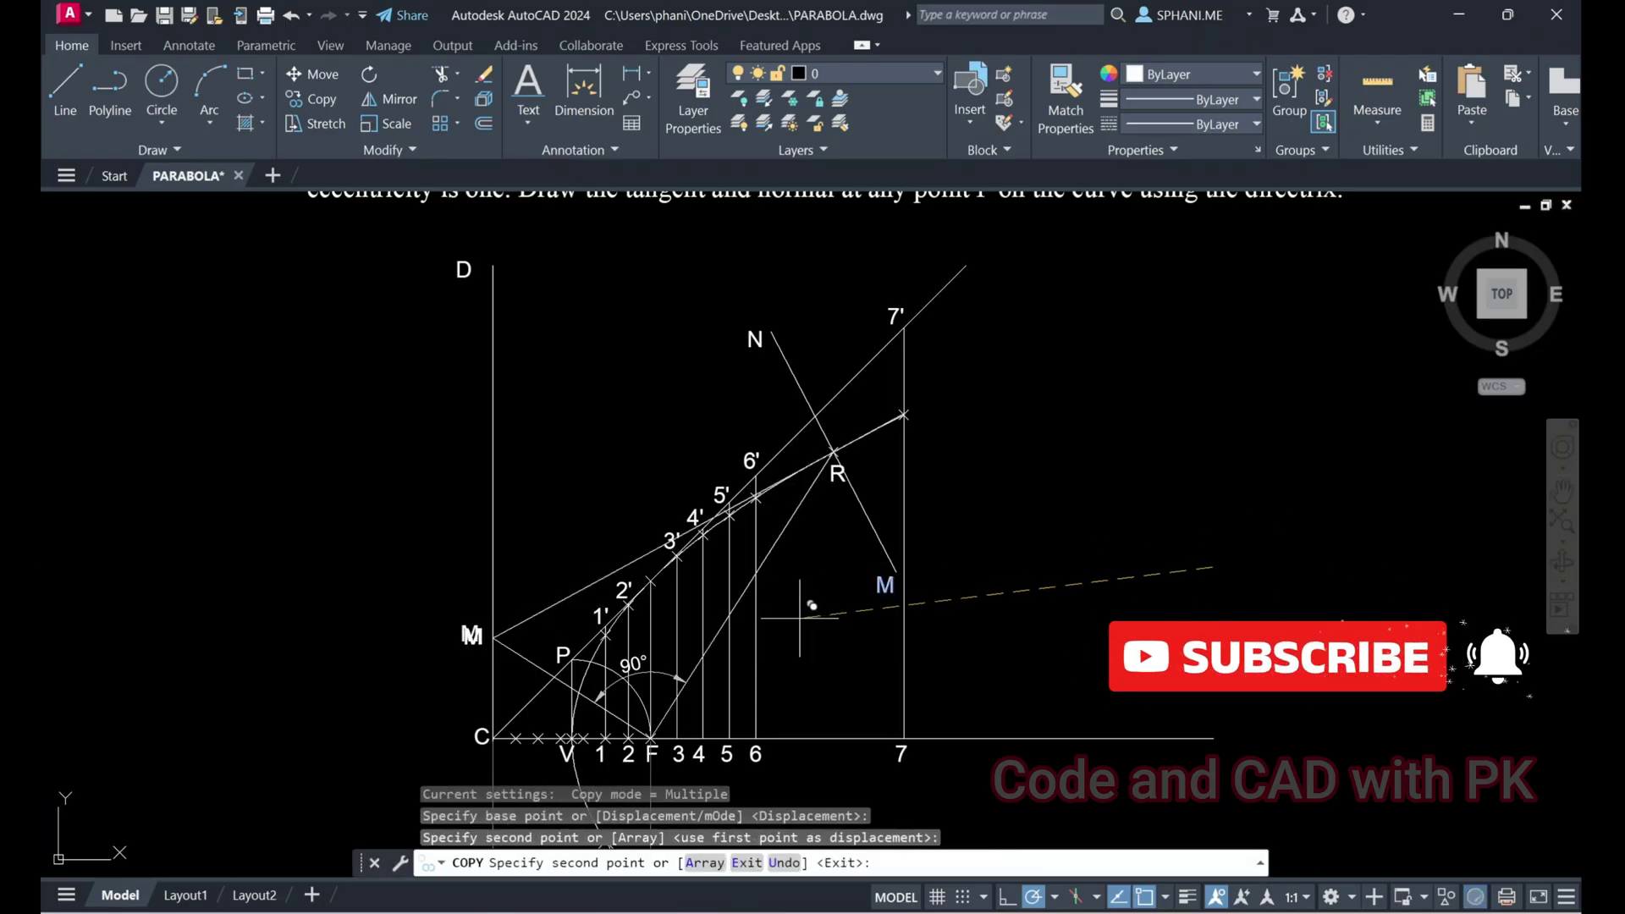
key("Escape")
Change the copied label beside the directrix to Q
type("ED")
key("Return")
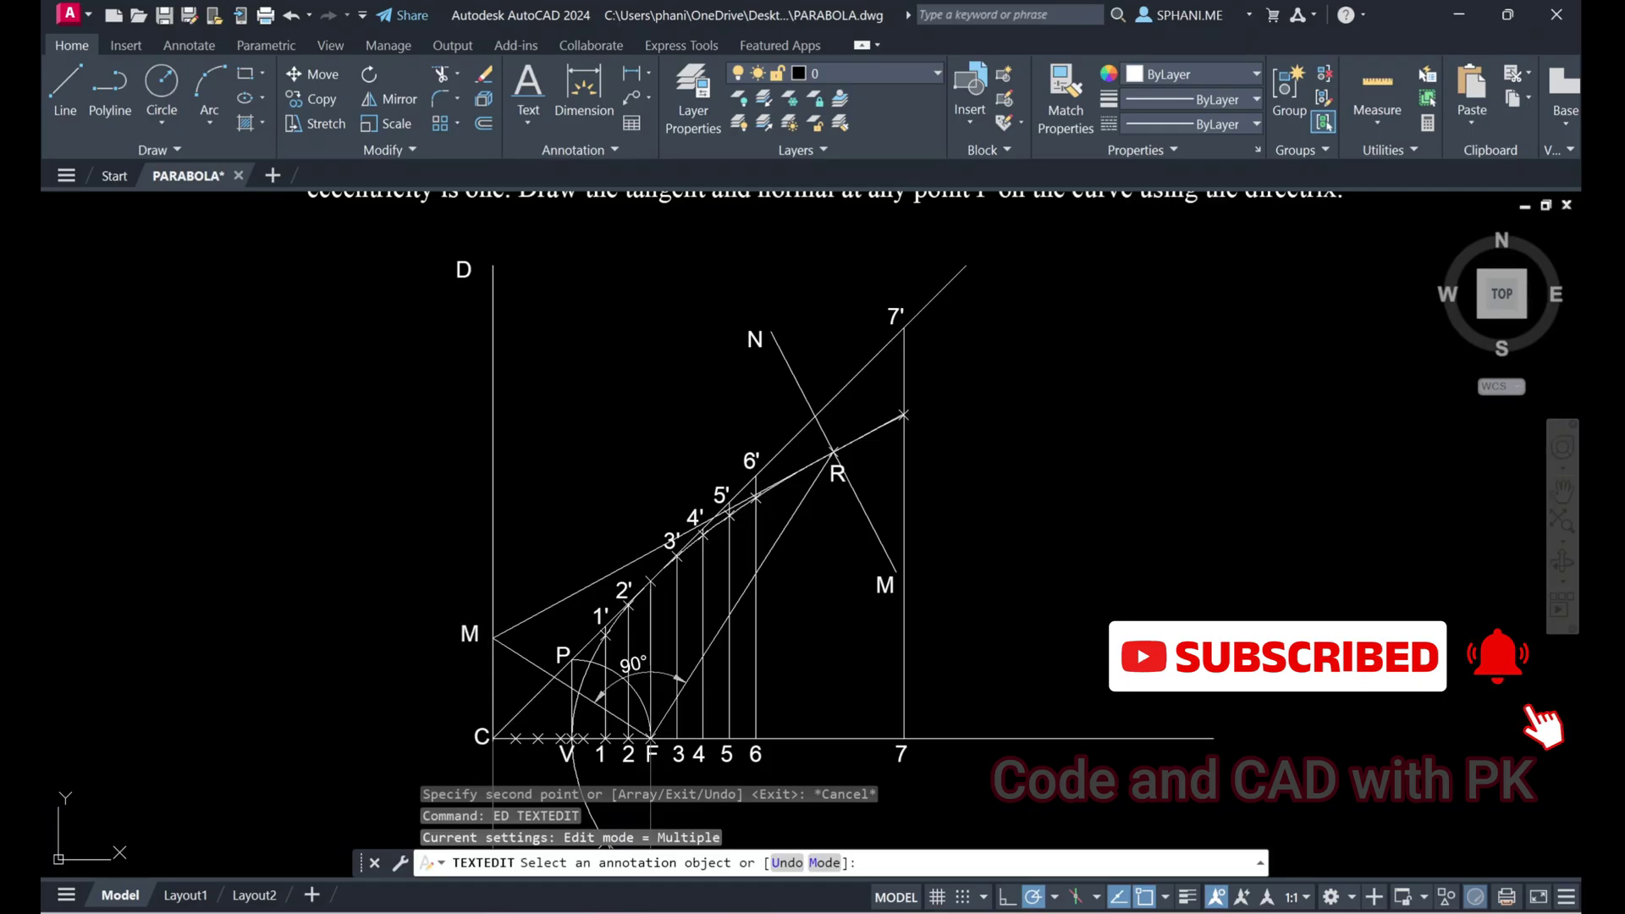
left_click(476, 641)
type("Q")
left_click(1135, 560)
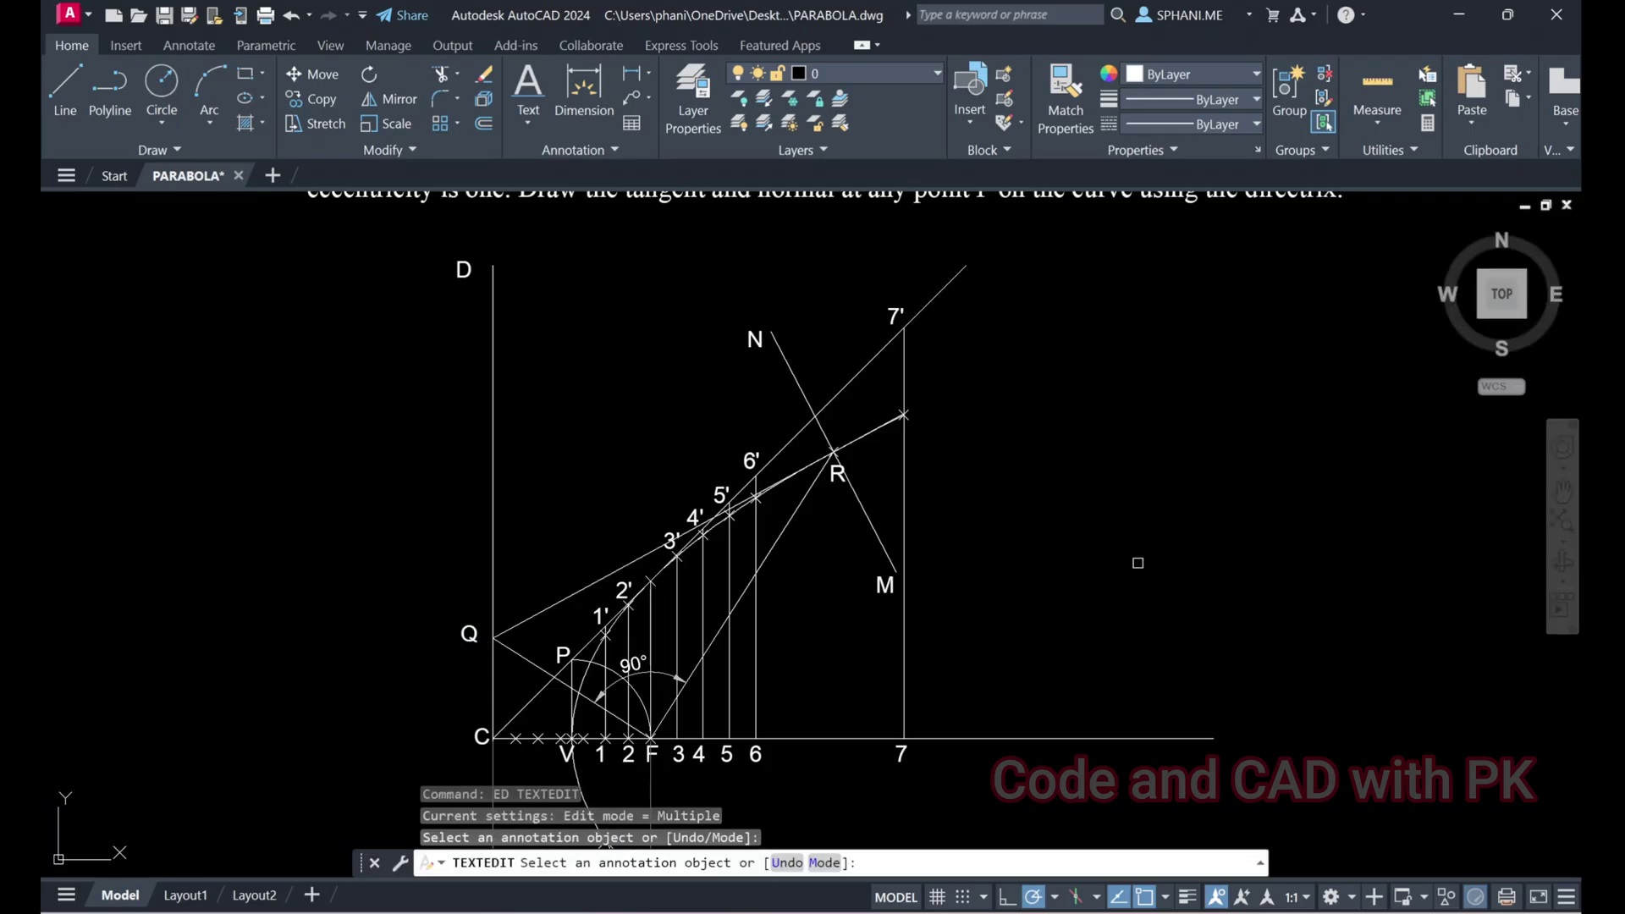
Finish the label editing and fit the whole parabola drawing in view
right_click(1134, 562)
left_click(1147, 575)
key("Return")
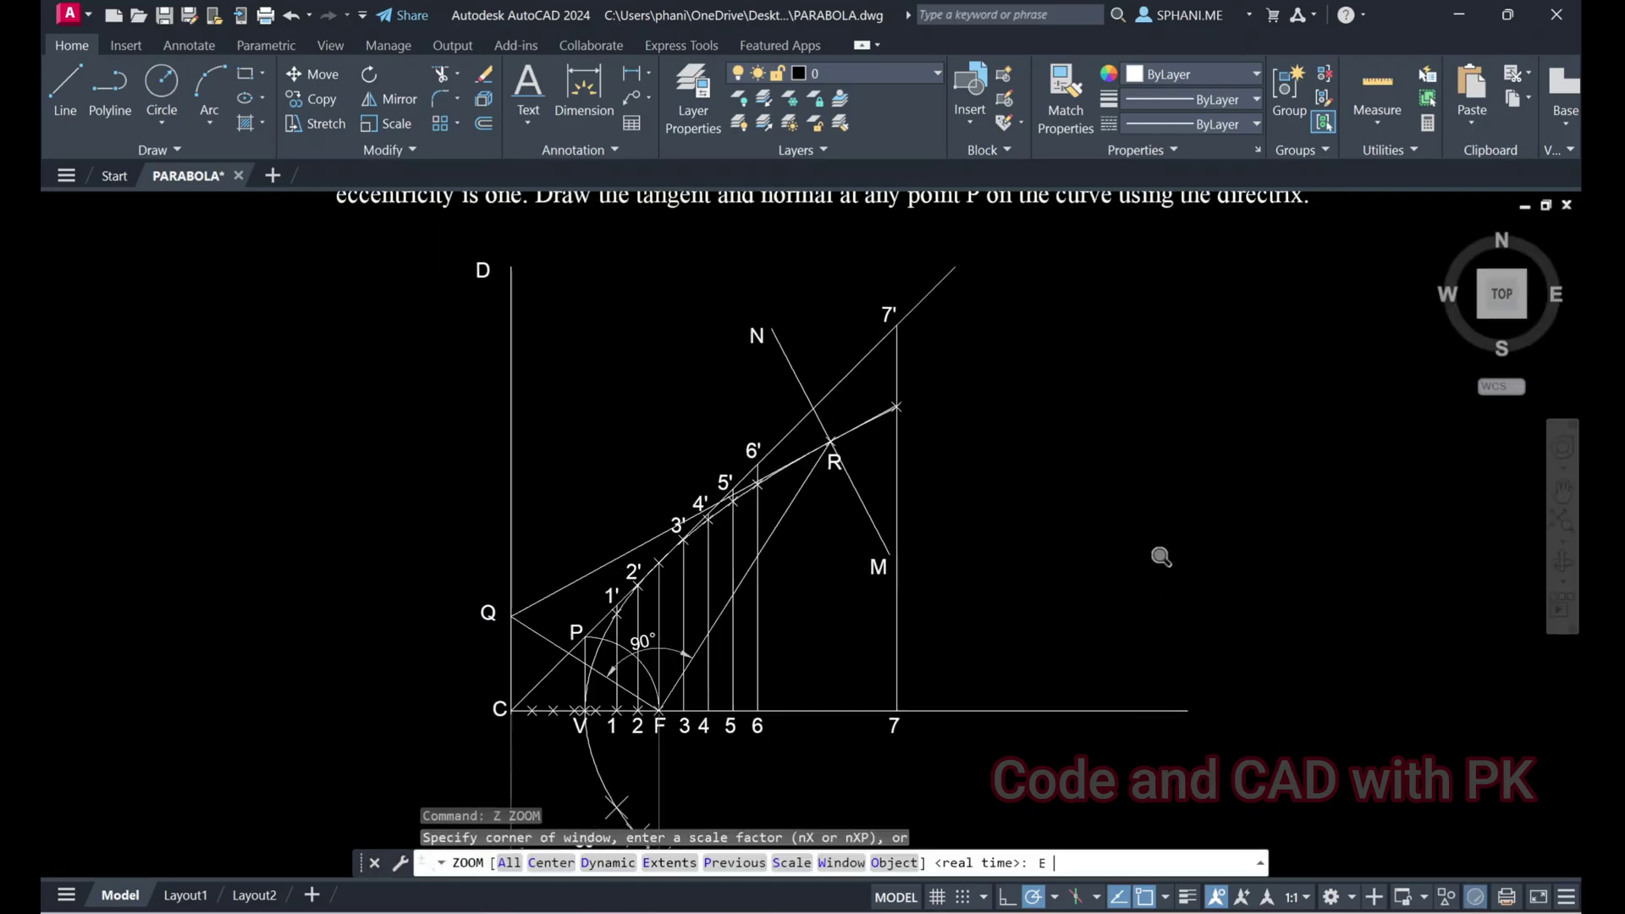
type("e")
key("Return")
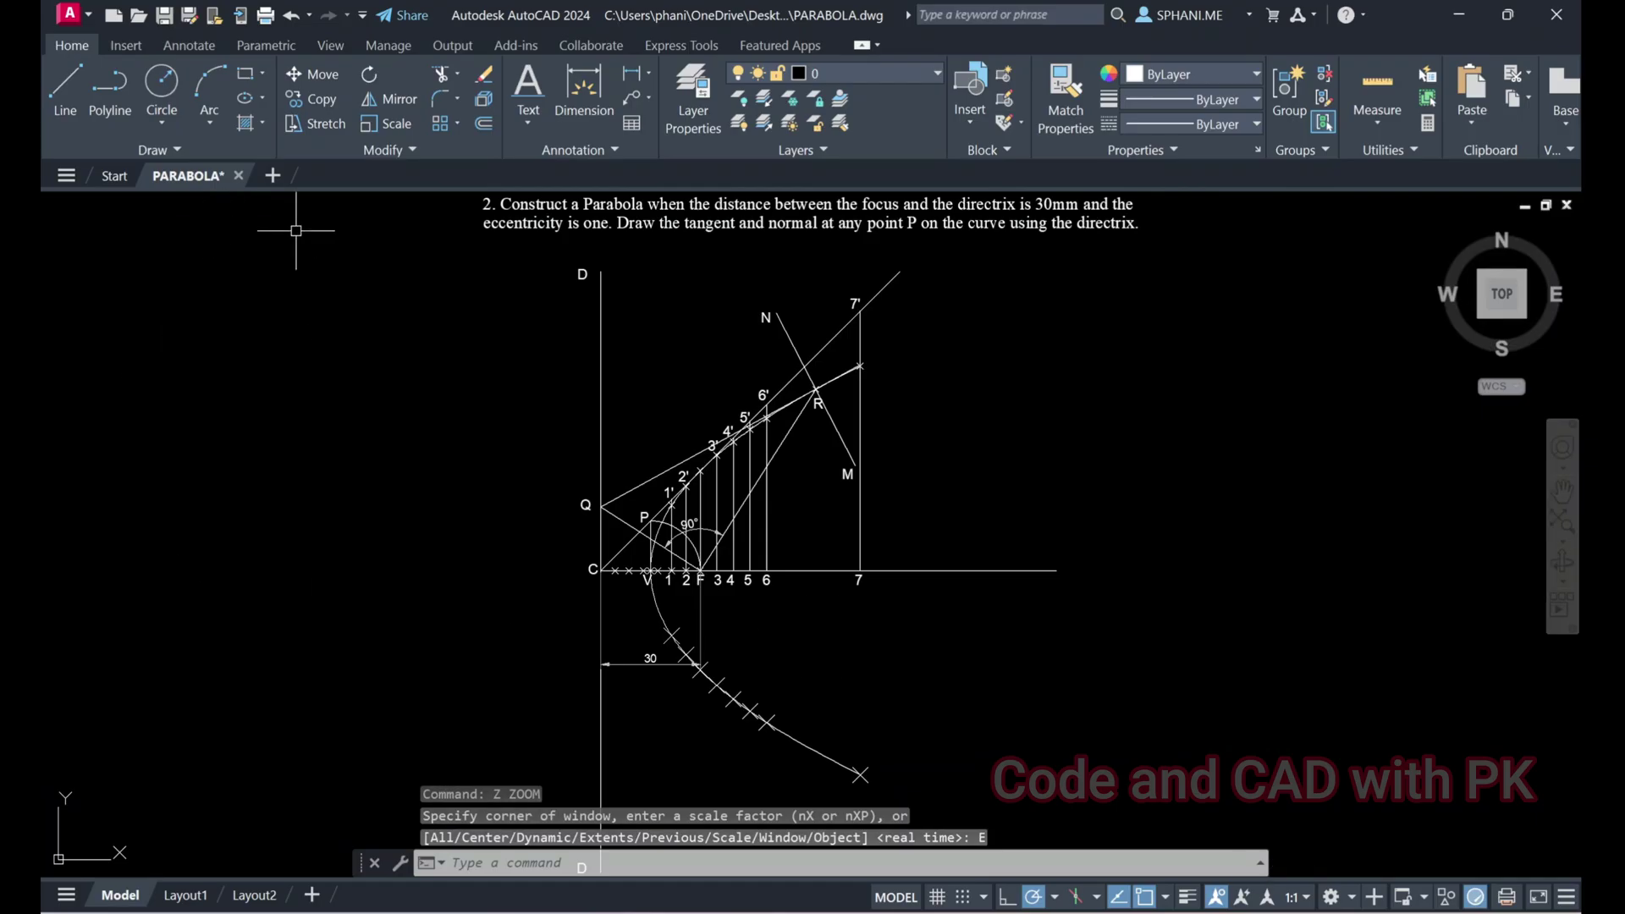
Open the existing ELLIPSE drawing from the AUTOCAD -DIAGRAMS-YOUTUBE folder
left_click(271, 175)
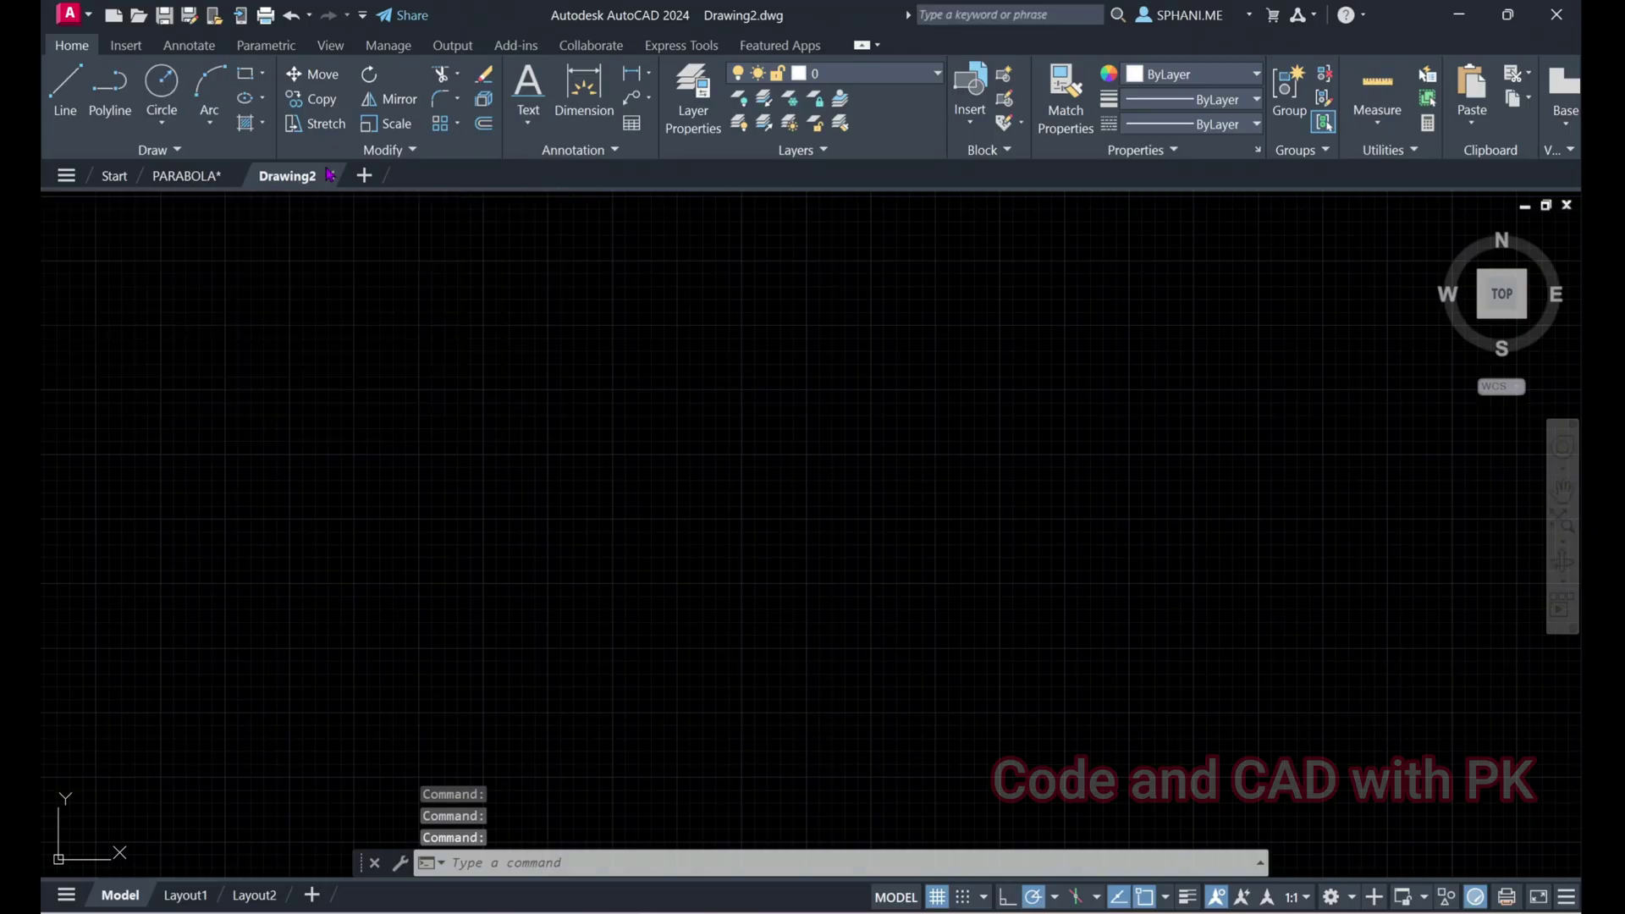
left_click(330, 176)
left_click(70, 14)
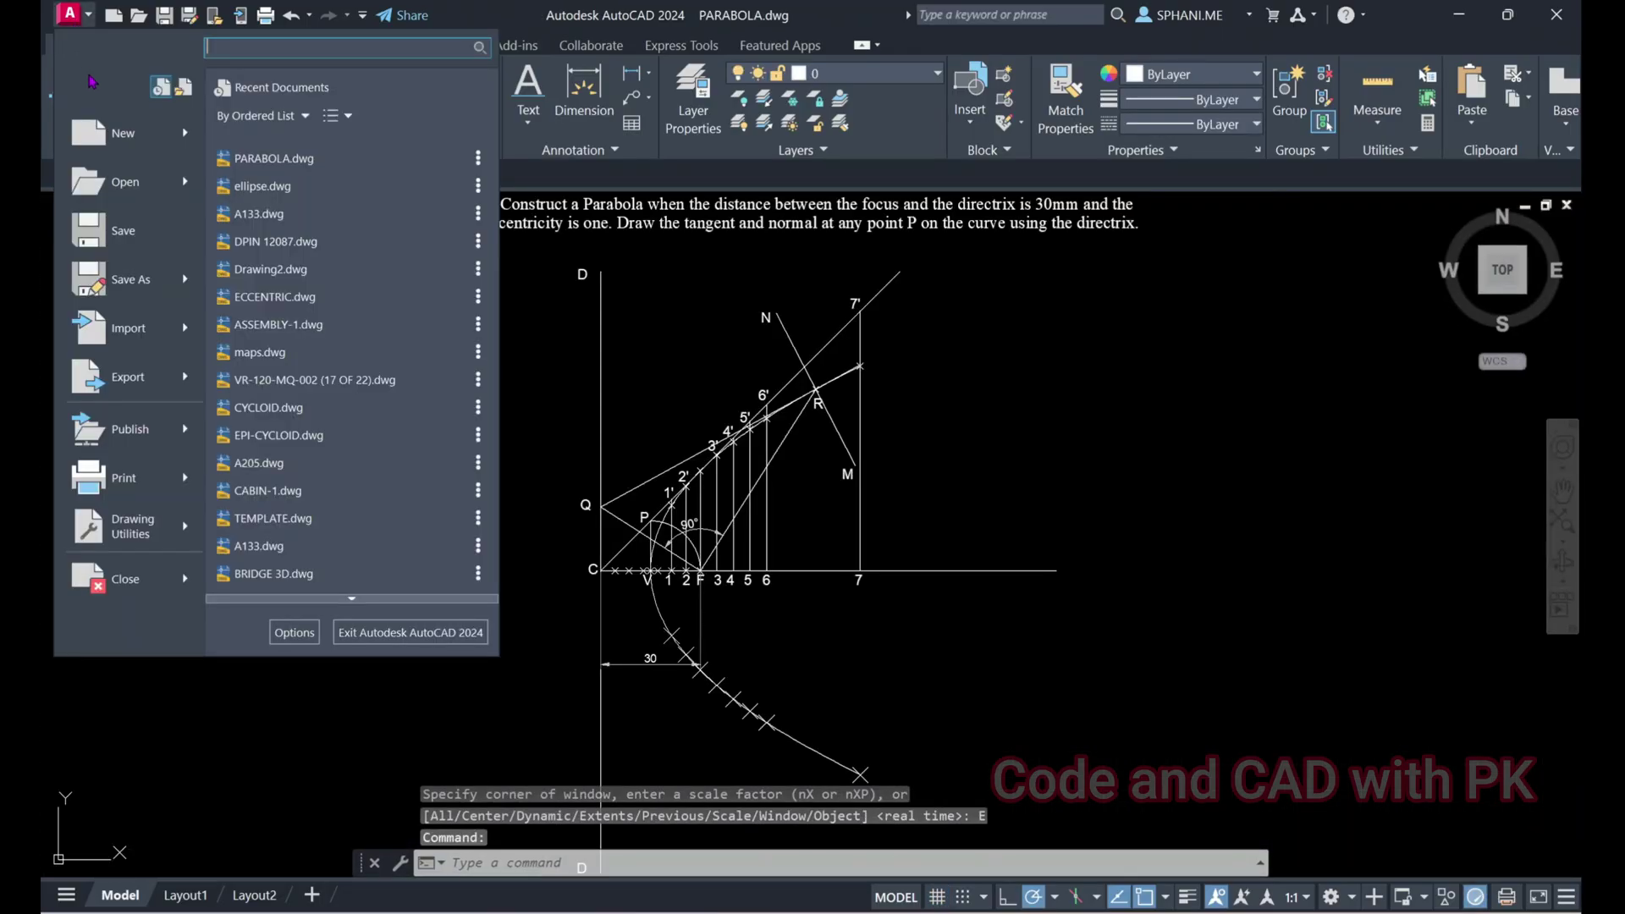
left_click(141, 198)
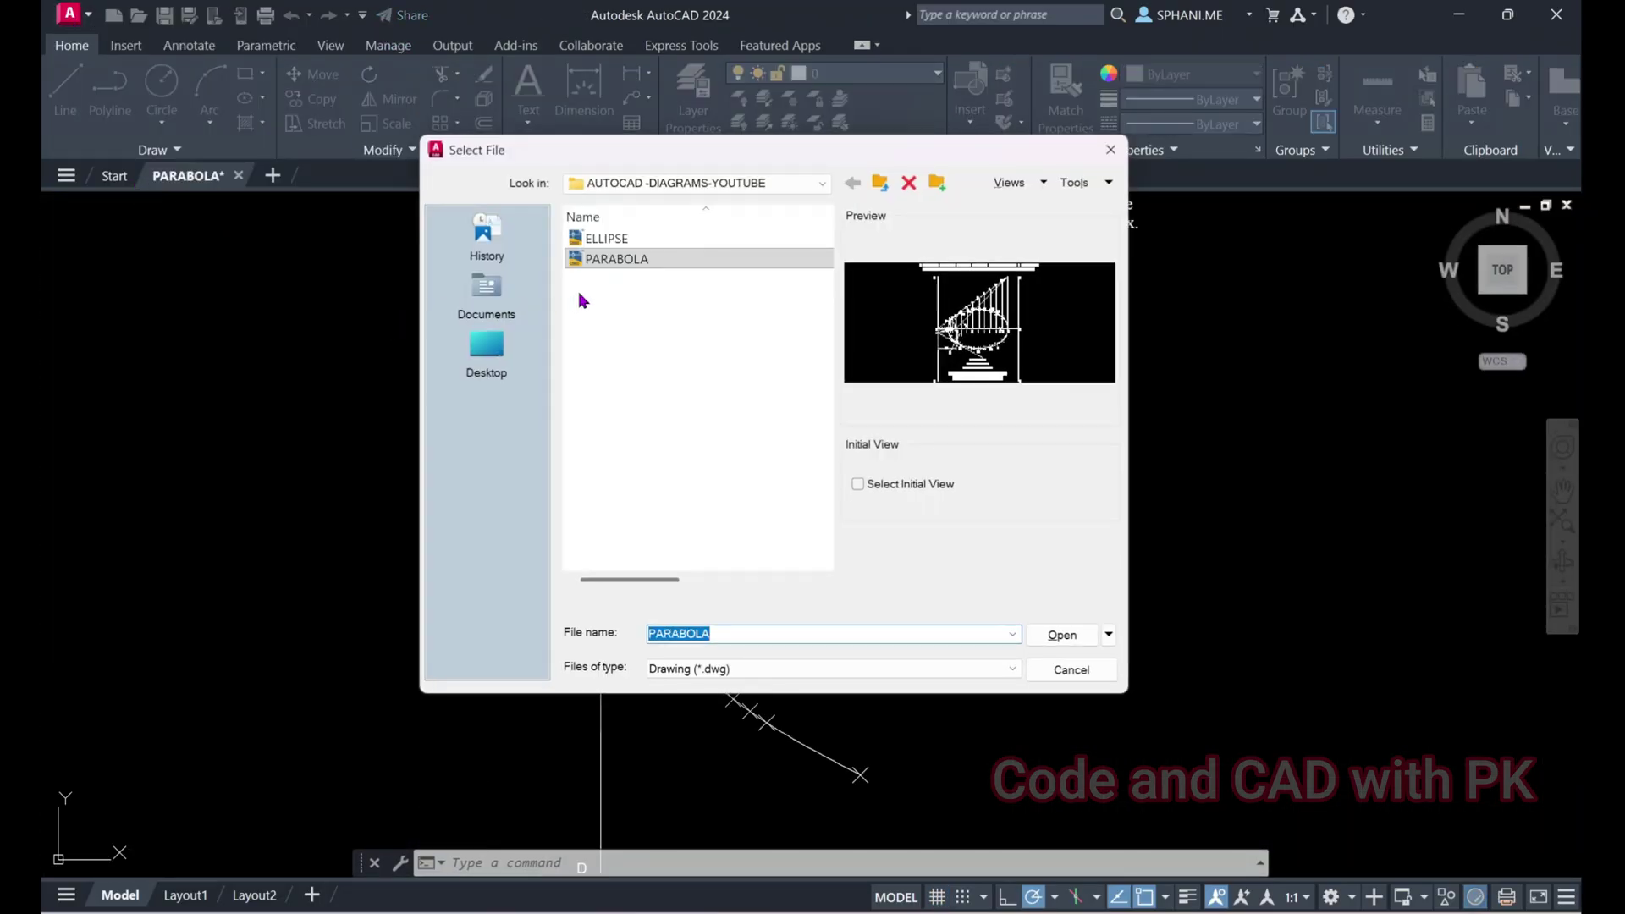
left_click(602, 245)
left_click(1042, 633)
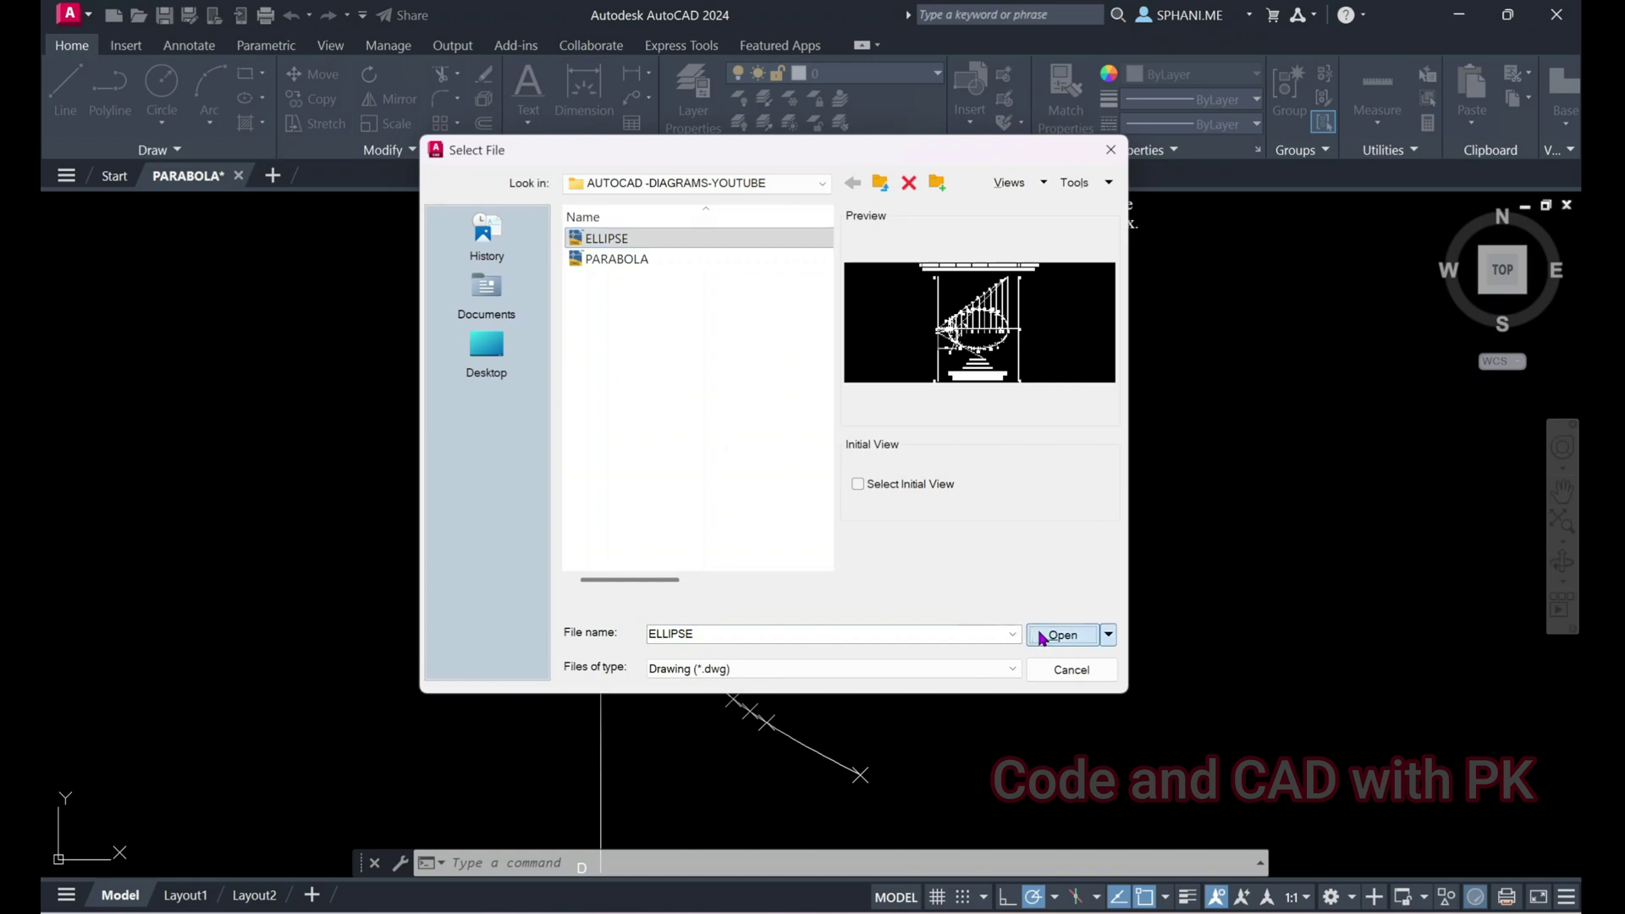
Copy the title lines ELLIPSE (GENERAL METHOD) and (ECCENTRICITY METHOD) from the ELLIPSE drawing to the clipboard
scroll(854, 641, "up", 4)
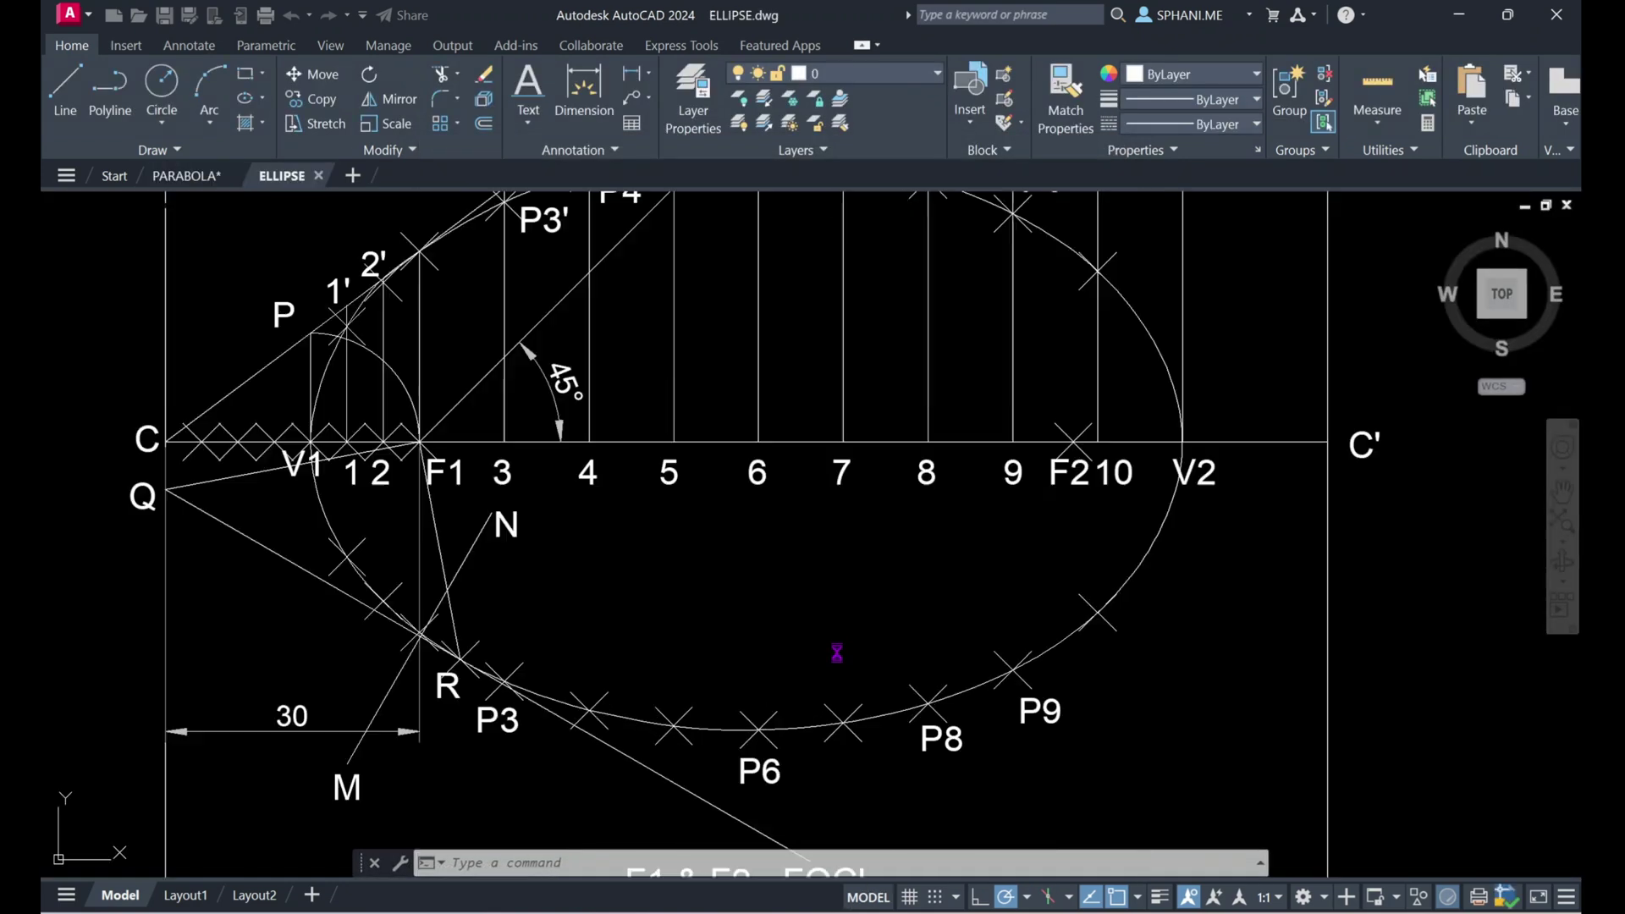
scroll(838, 652, "down", 5)
scroll(846, 617, "up", 1)
scroll(787, 539, "up", 2)
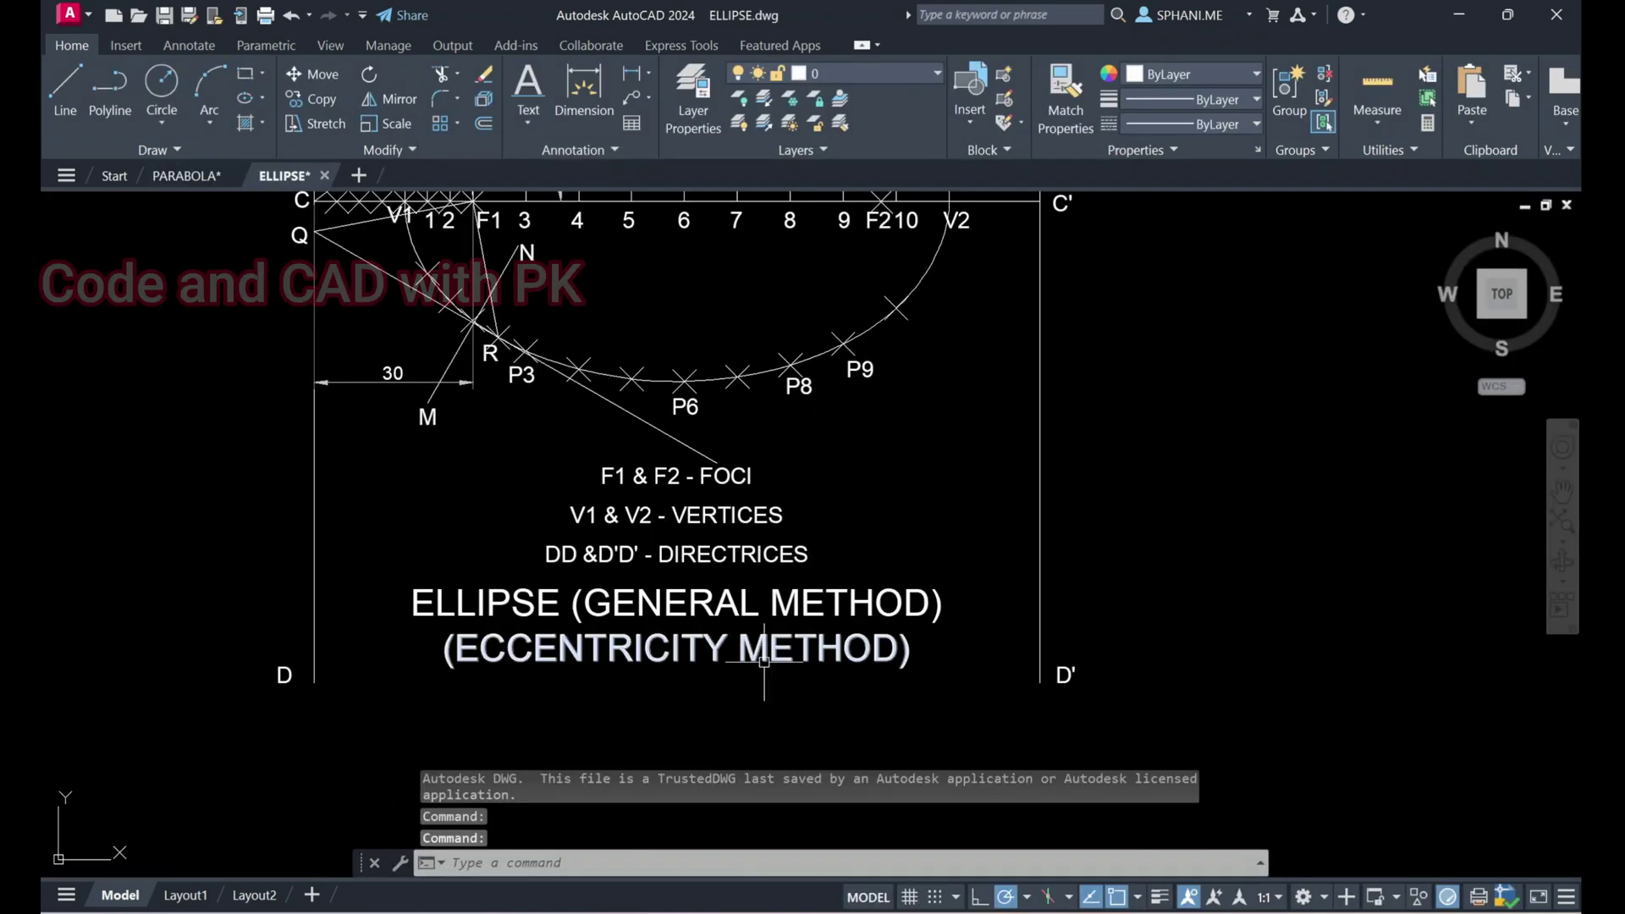
left_click(743, 657)
left_click(699, 596)
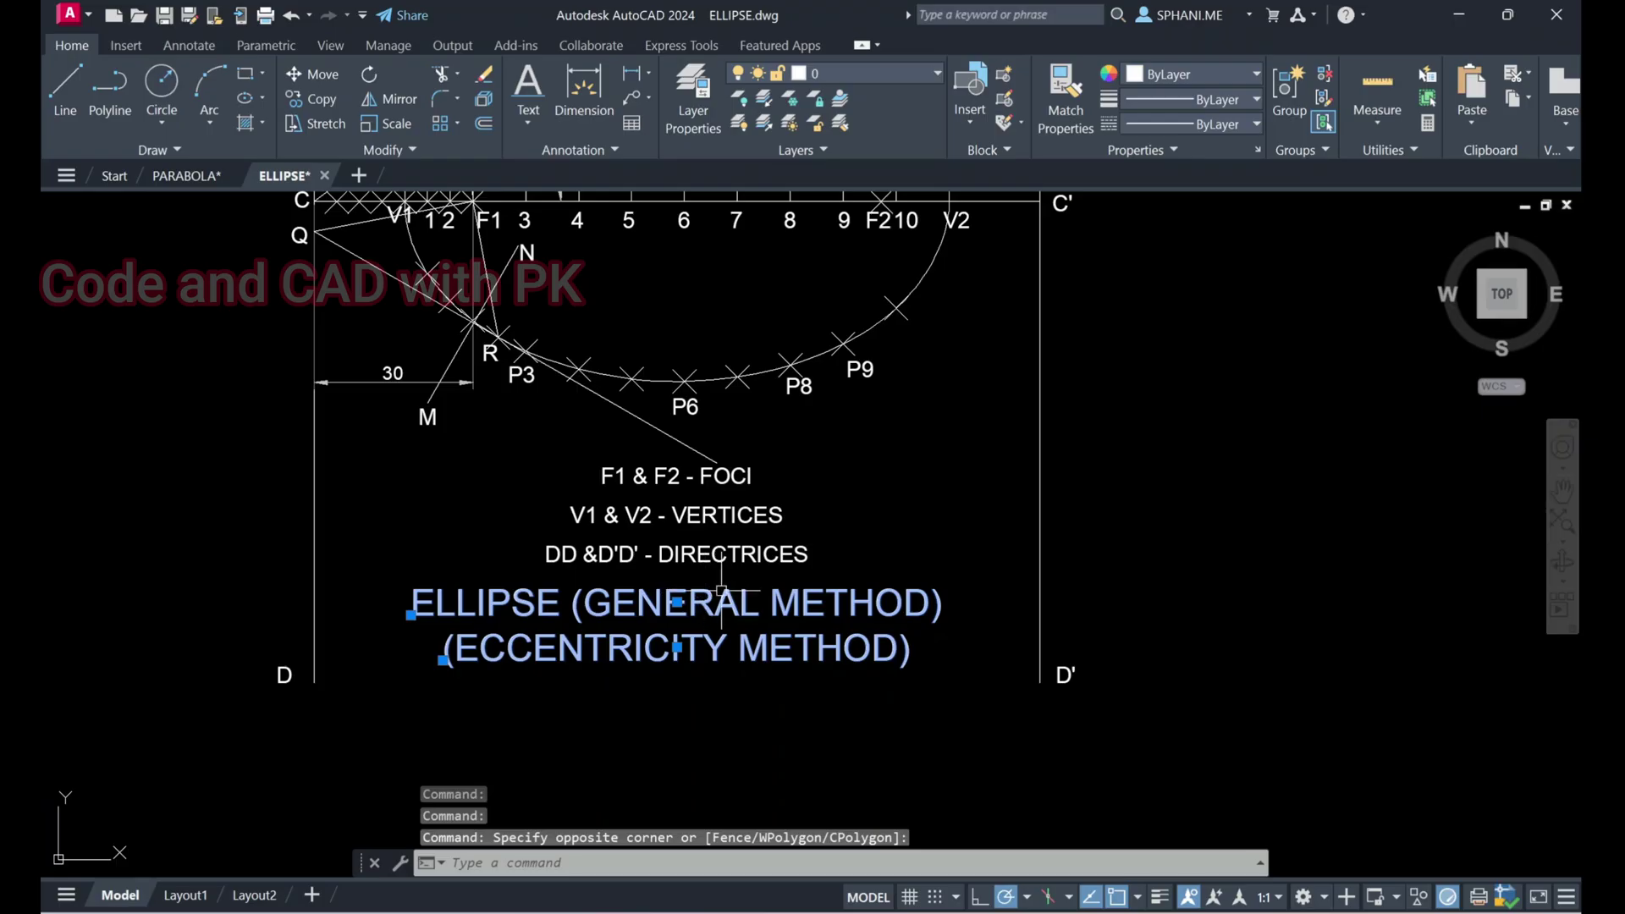
Paste the two copied title lines below the curve in the PARABOLA drawing
left_click(186, 175)
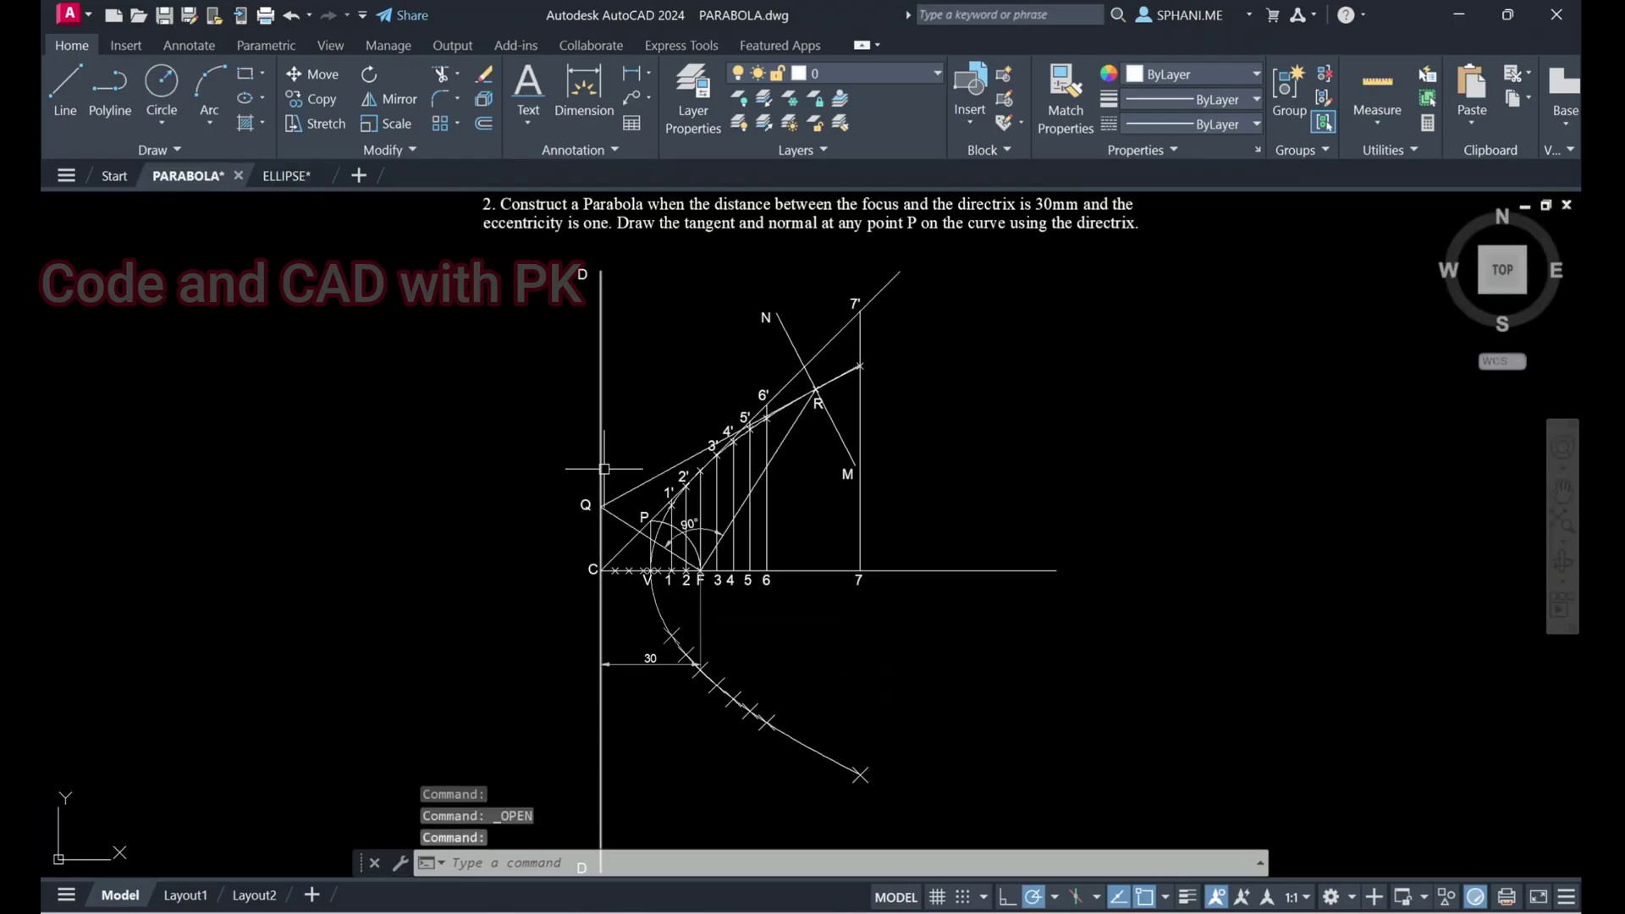
key("ctrl+v")
middle_click_drag(761, 767, 642, 692)
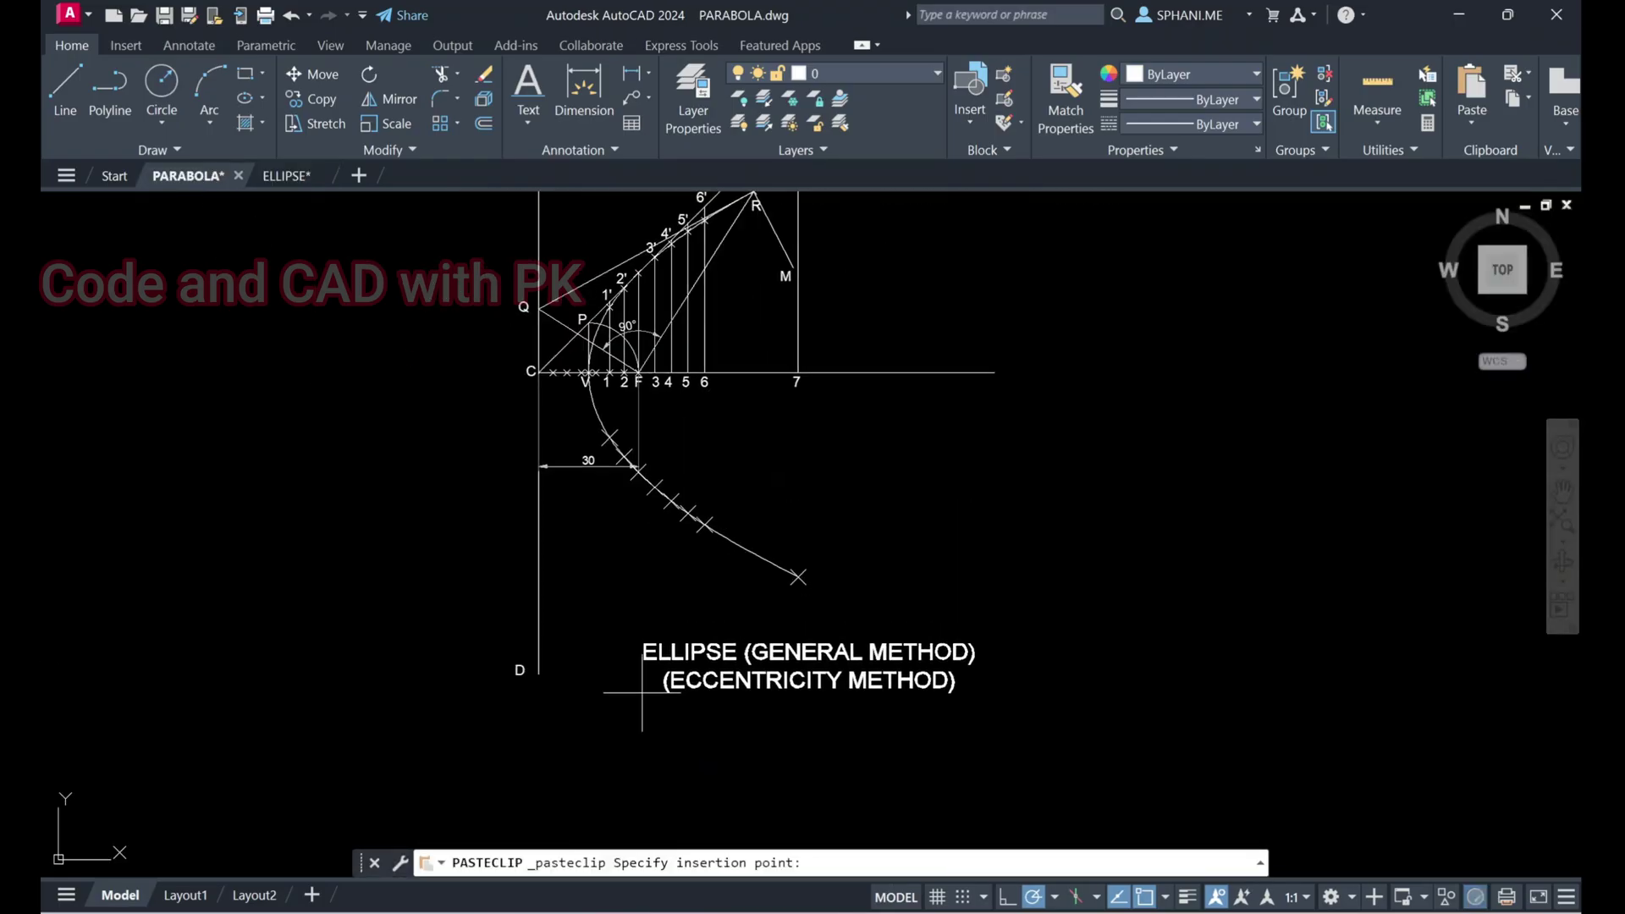
left_click(632, 691)
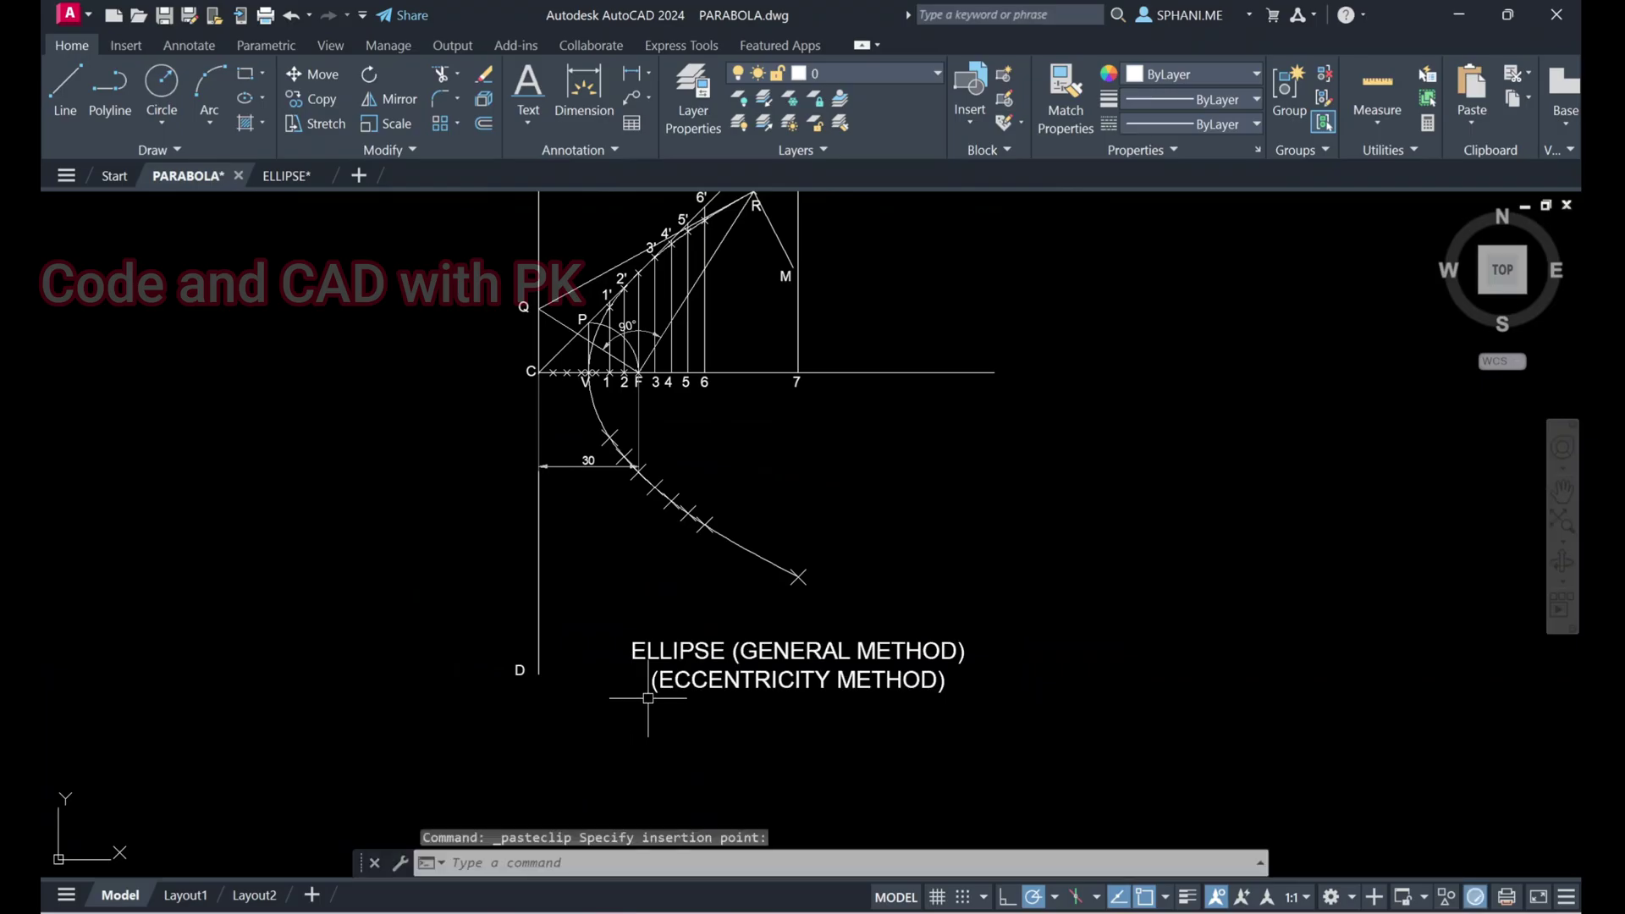
key("Escape")
Change the pasted title's first line to PARABOLA (GENERAL METHOD) and fit the whole drawing in view
type("E")
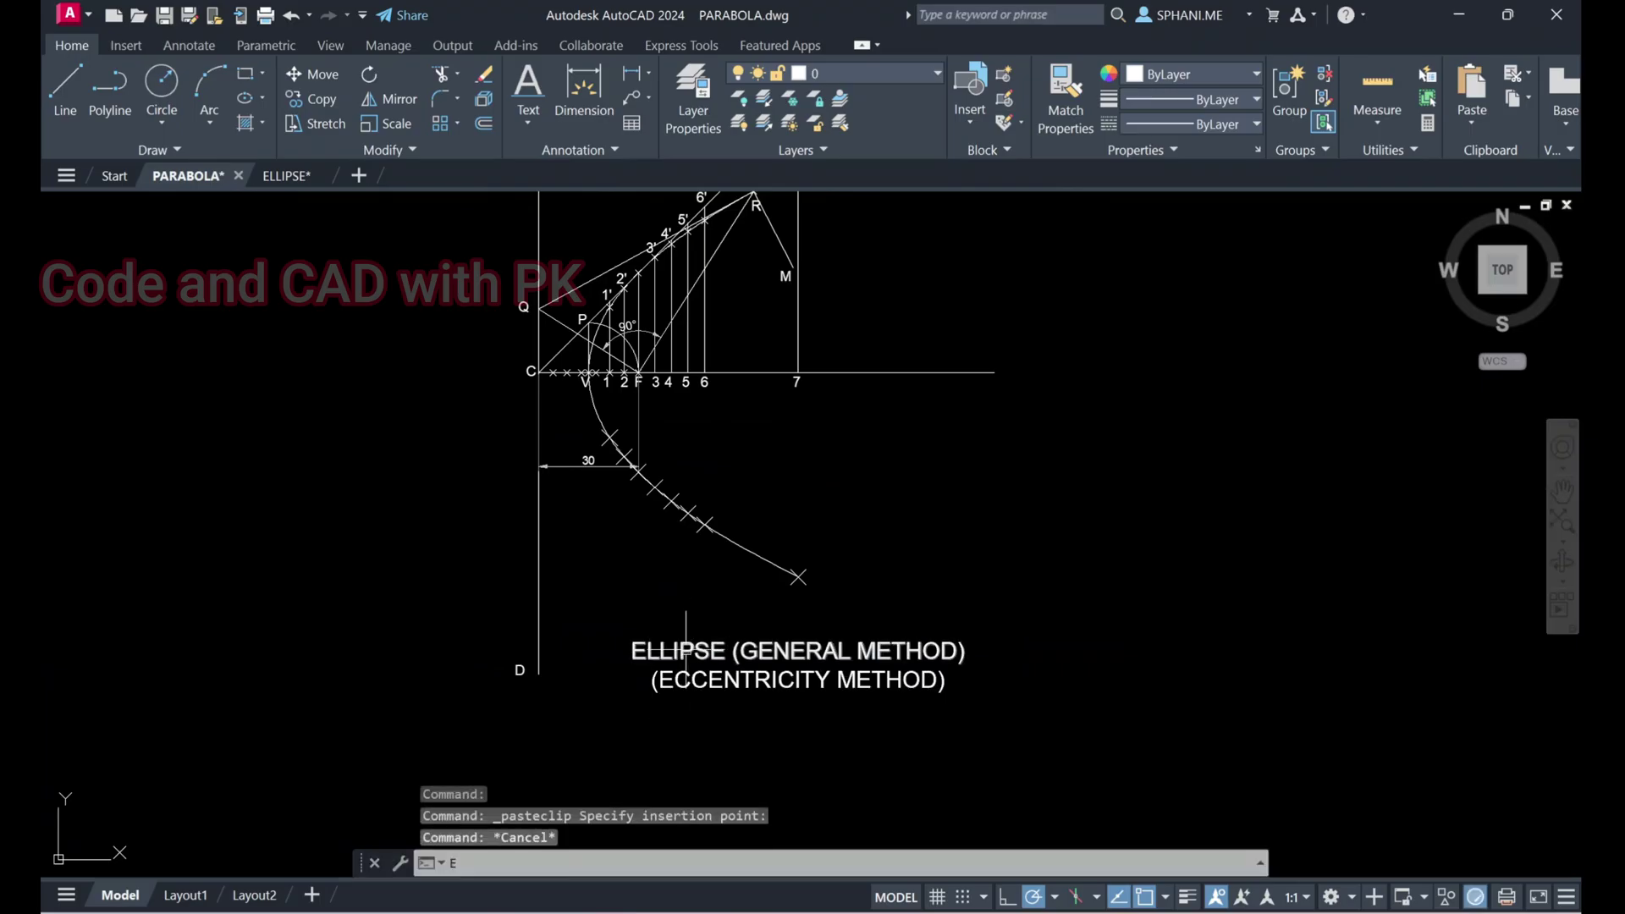
type("D")
key("Return")
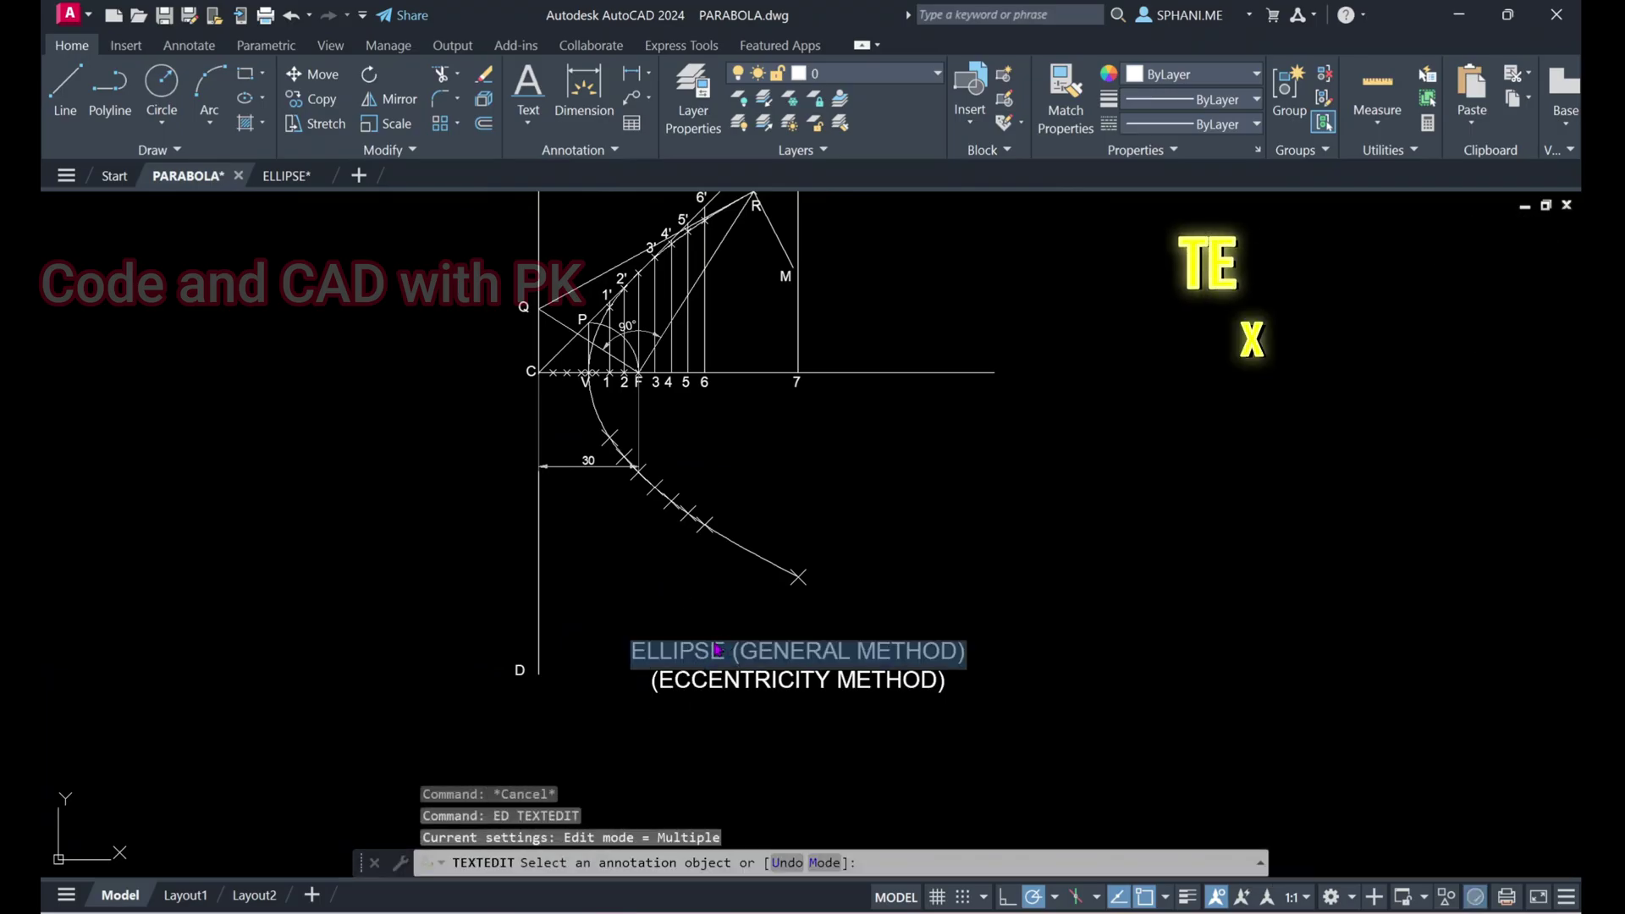
left_click(720, 657)
left_click(726, 654)
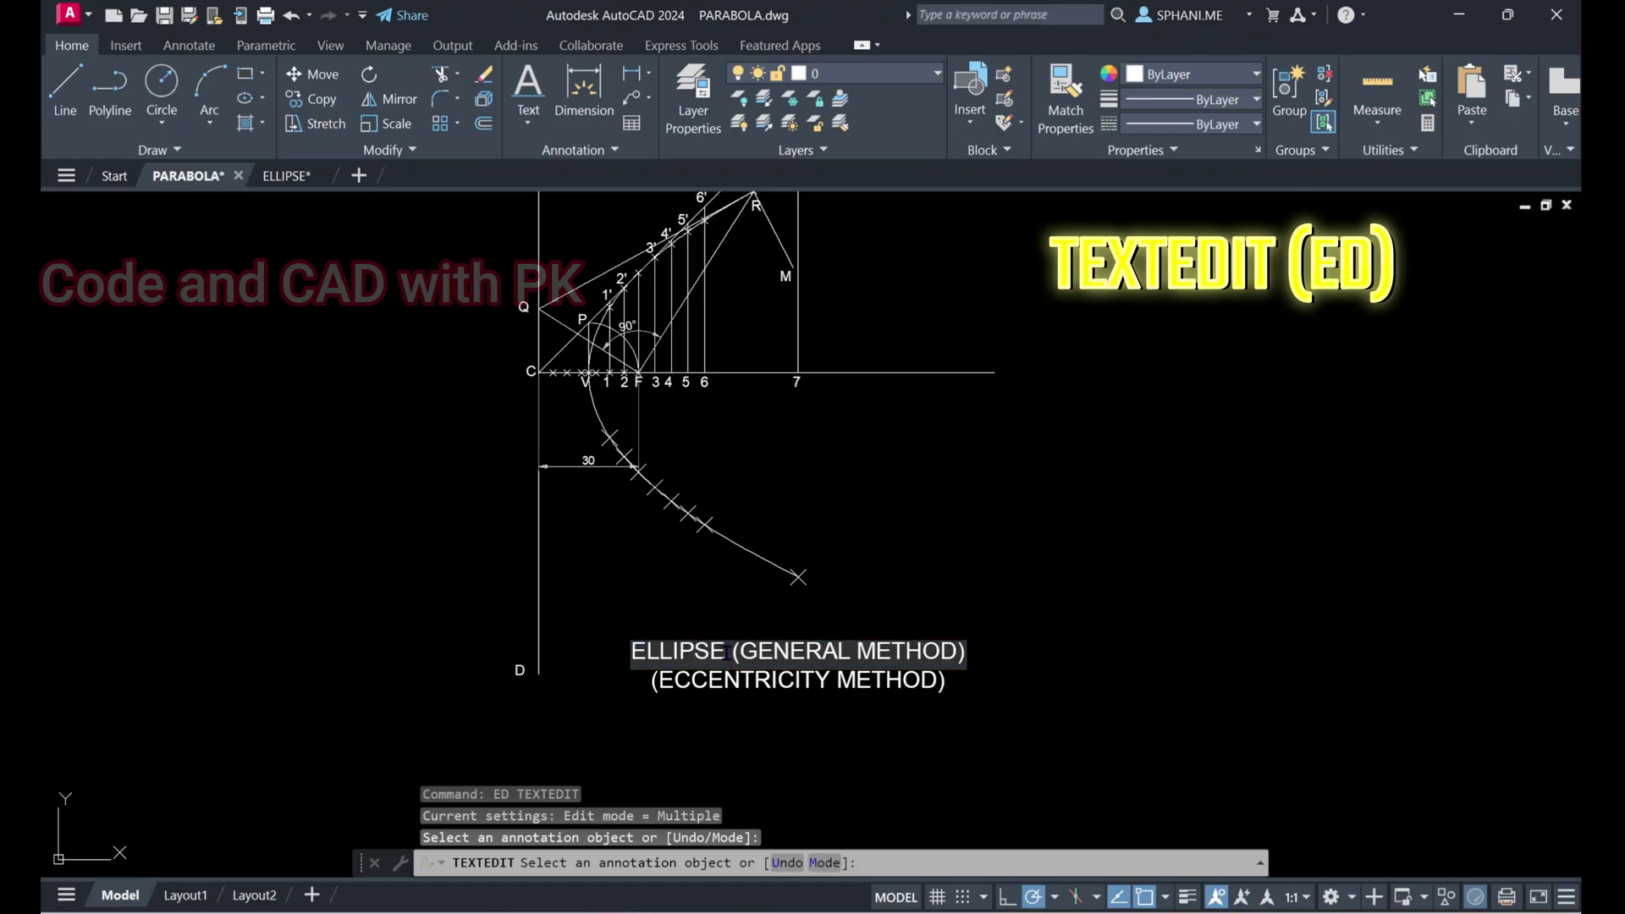
type("PARABOLA")
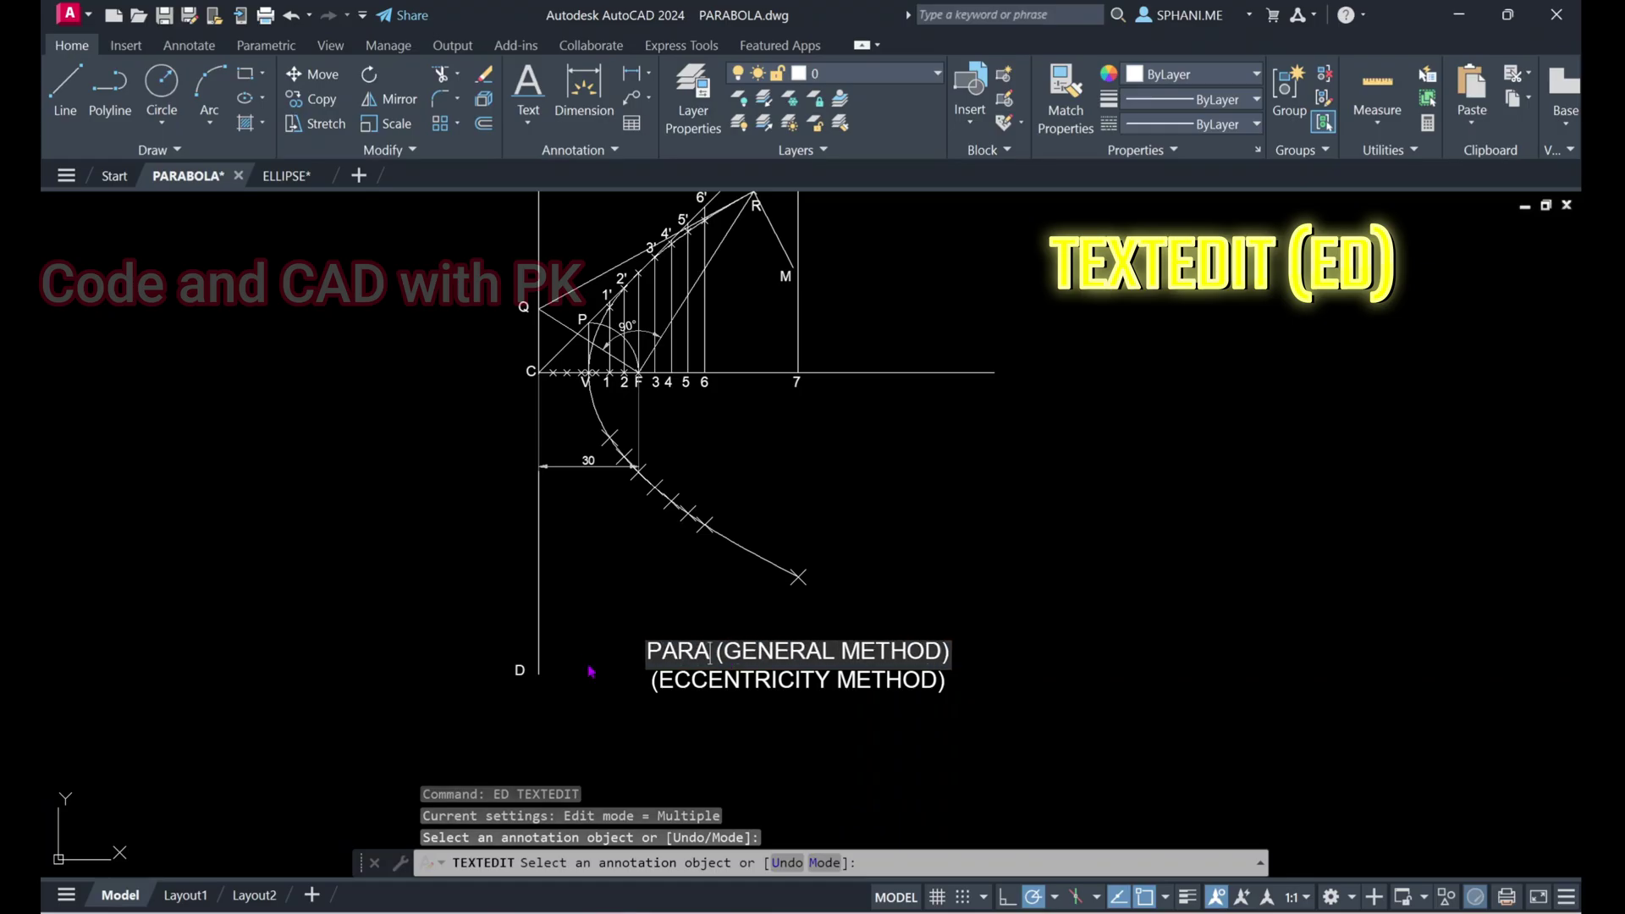
left_click(1283, 534)
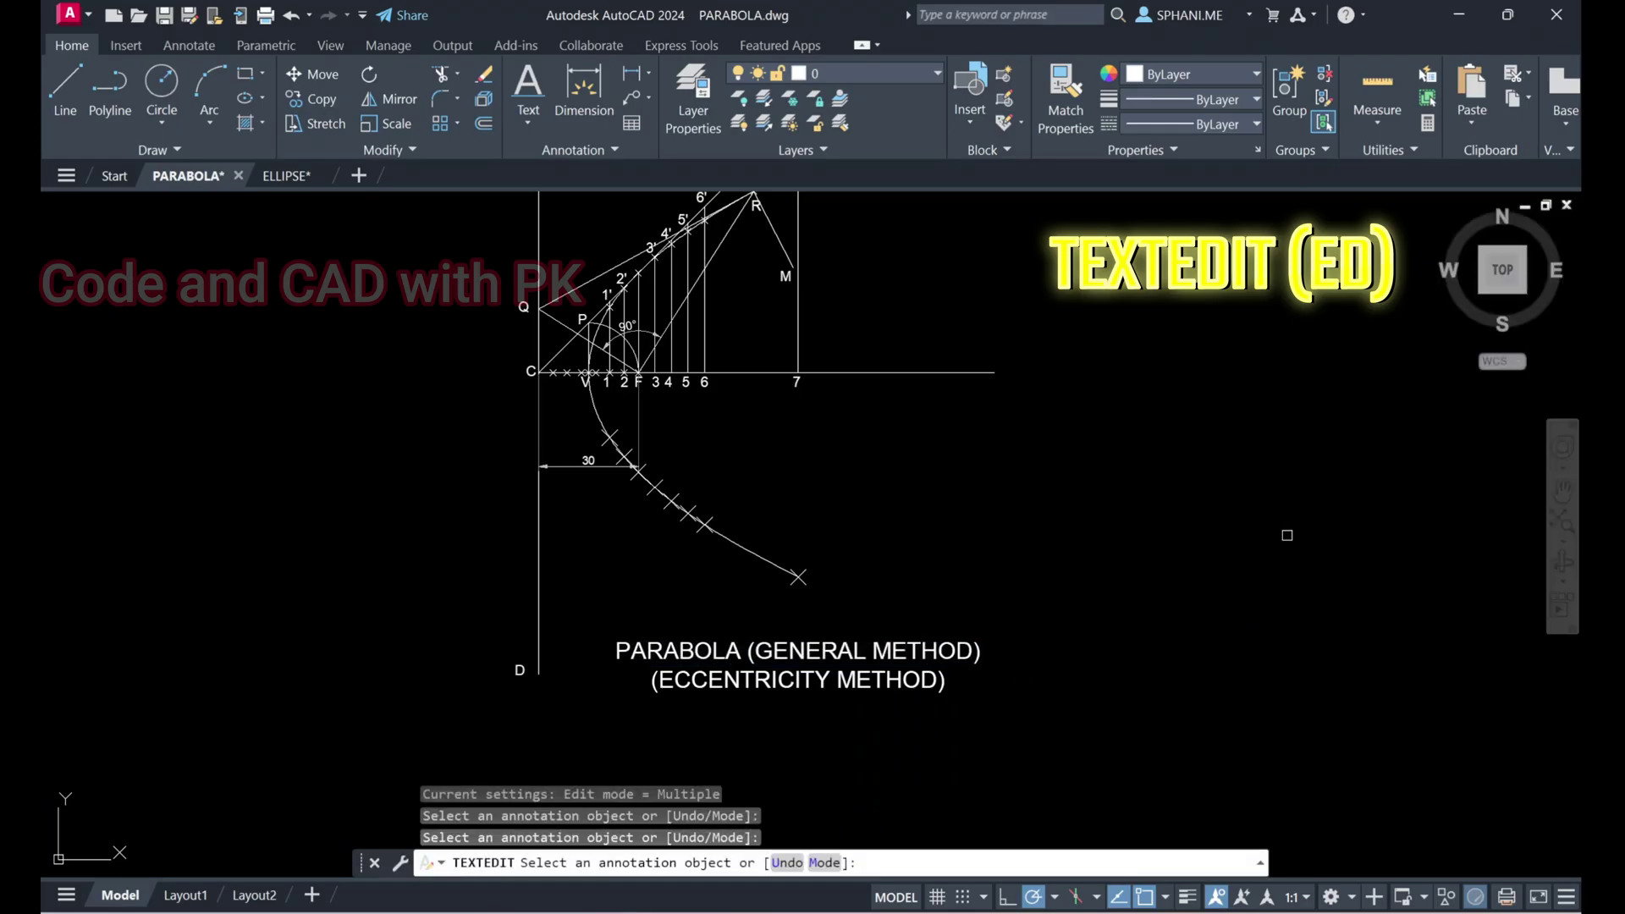
right_click(1285, 536)
left_click(1370, 567)
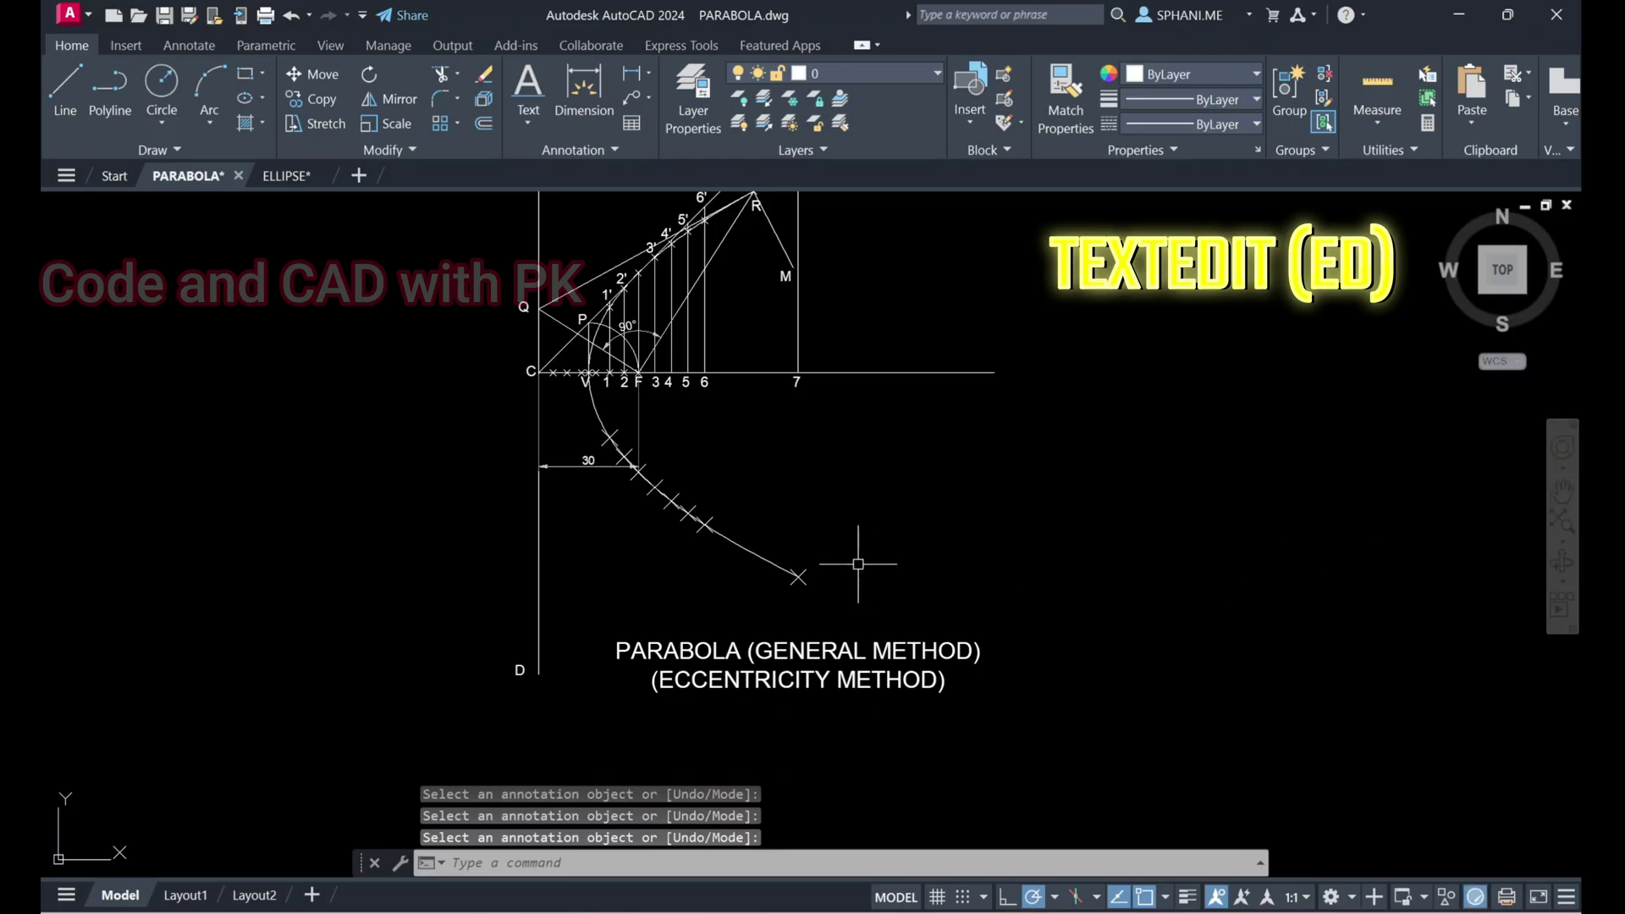
type("z")
key("Return")
type("e")
key("Return")
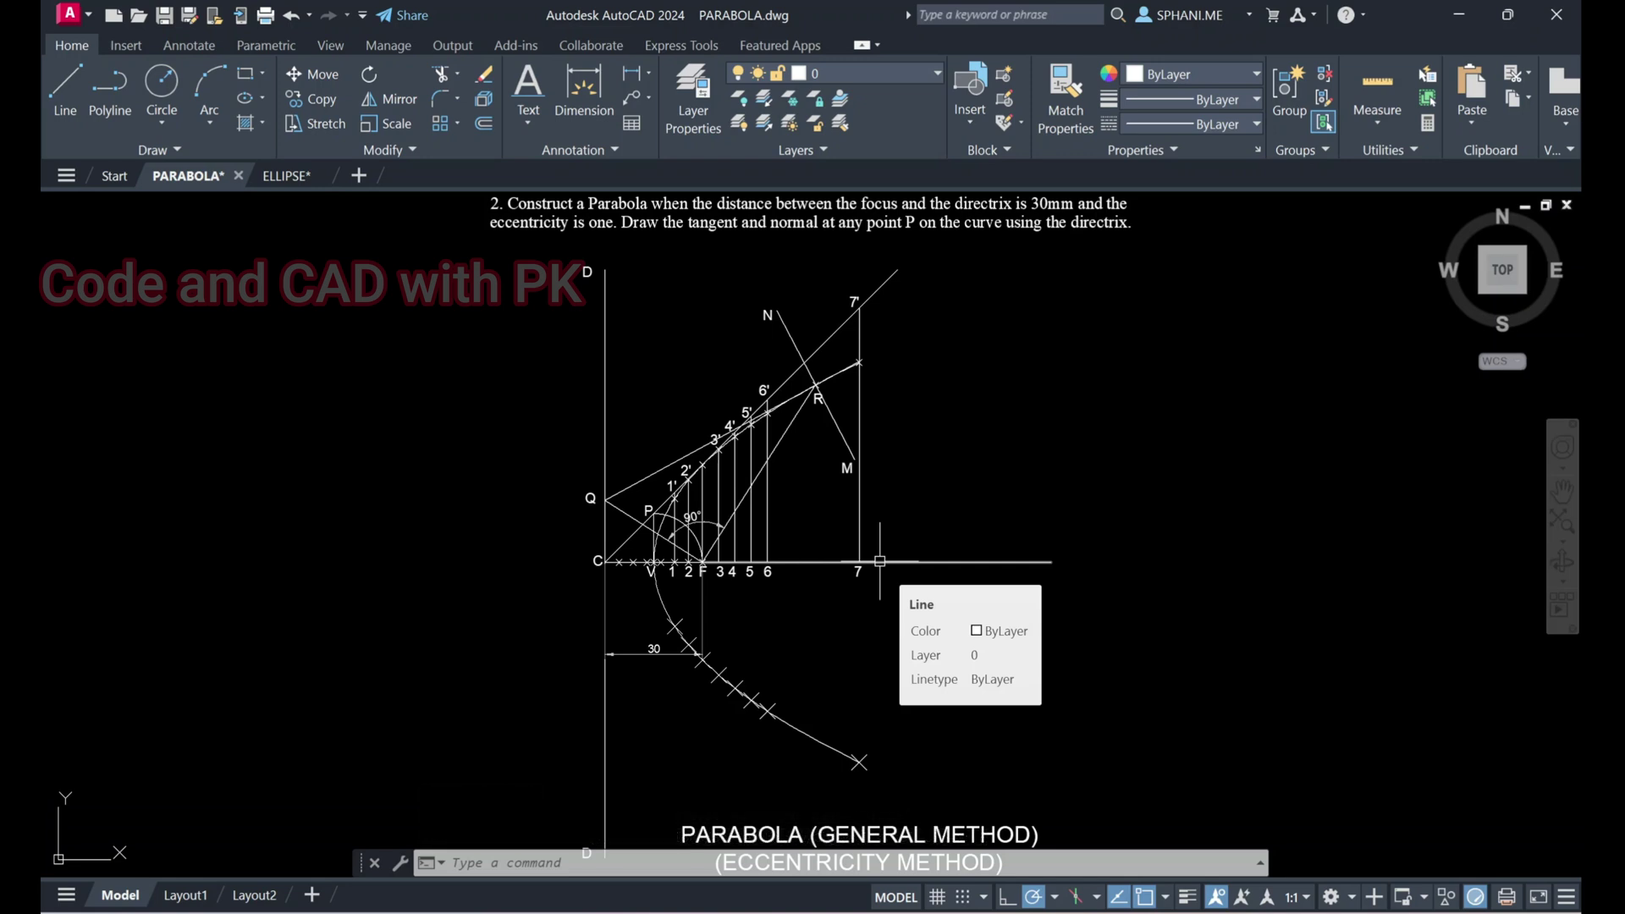
Copy the three legend lines for foci, vertices and directrices from the ELLIPSE drawing to the clipboard
left_click(297, 179)
left_click(562, 454)
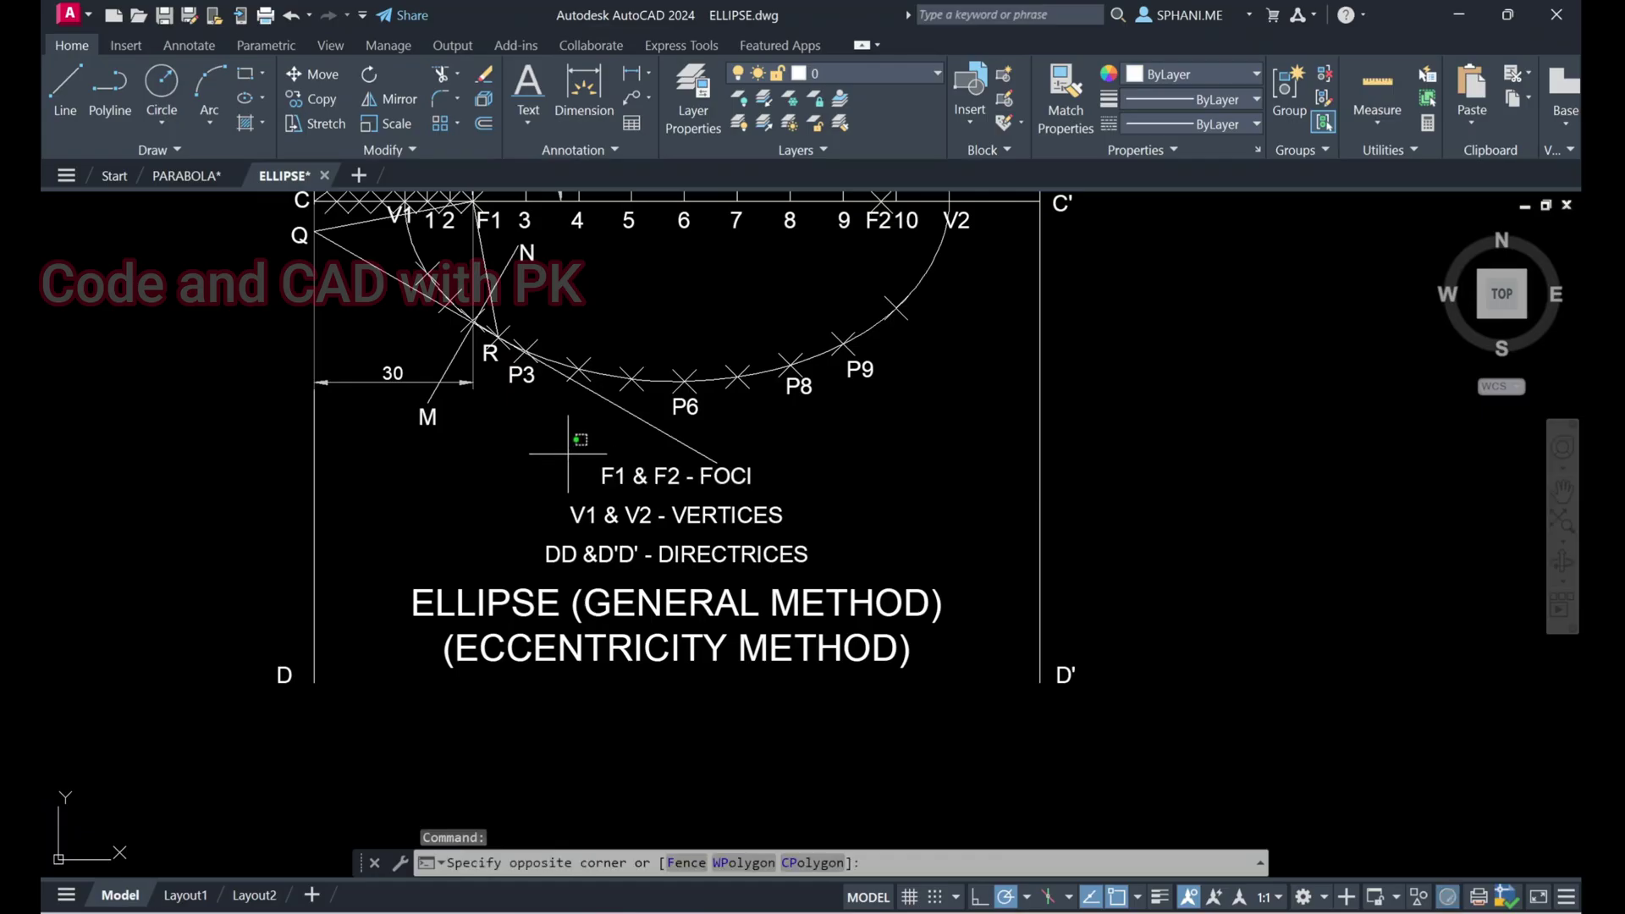
left_click(754, 580)
left_click(872, 578)
left_click(549, 489)
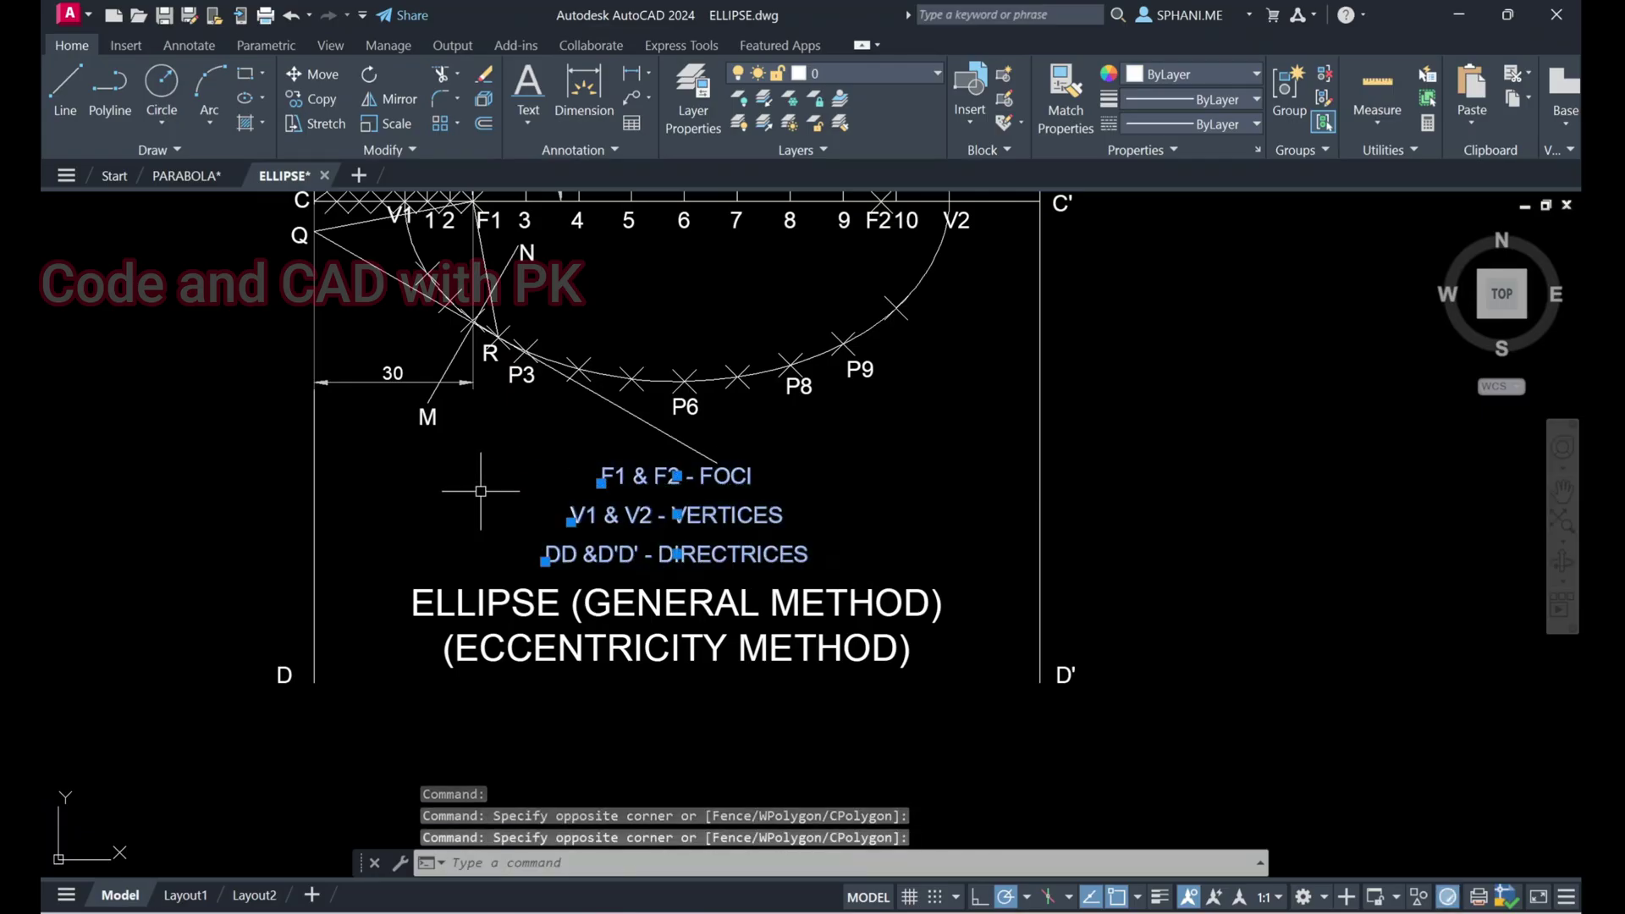
key("ctrl+c")
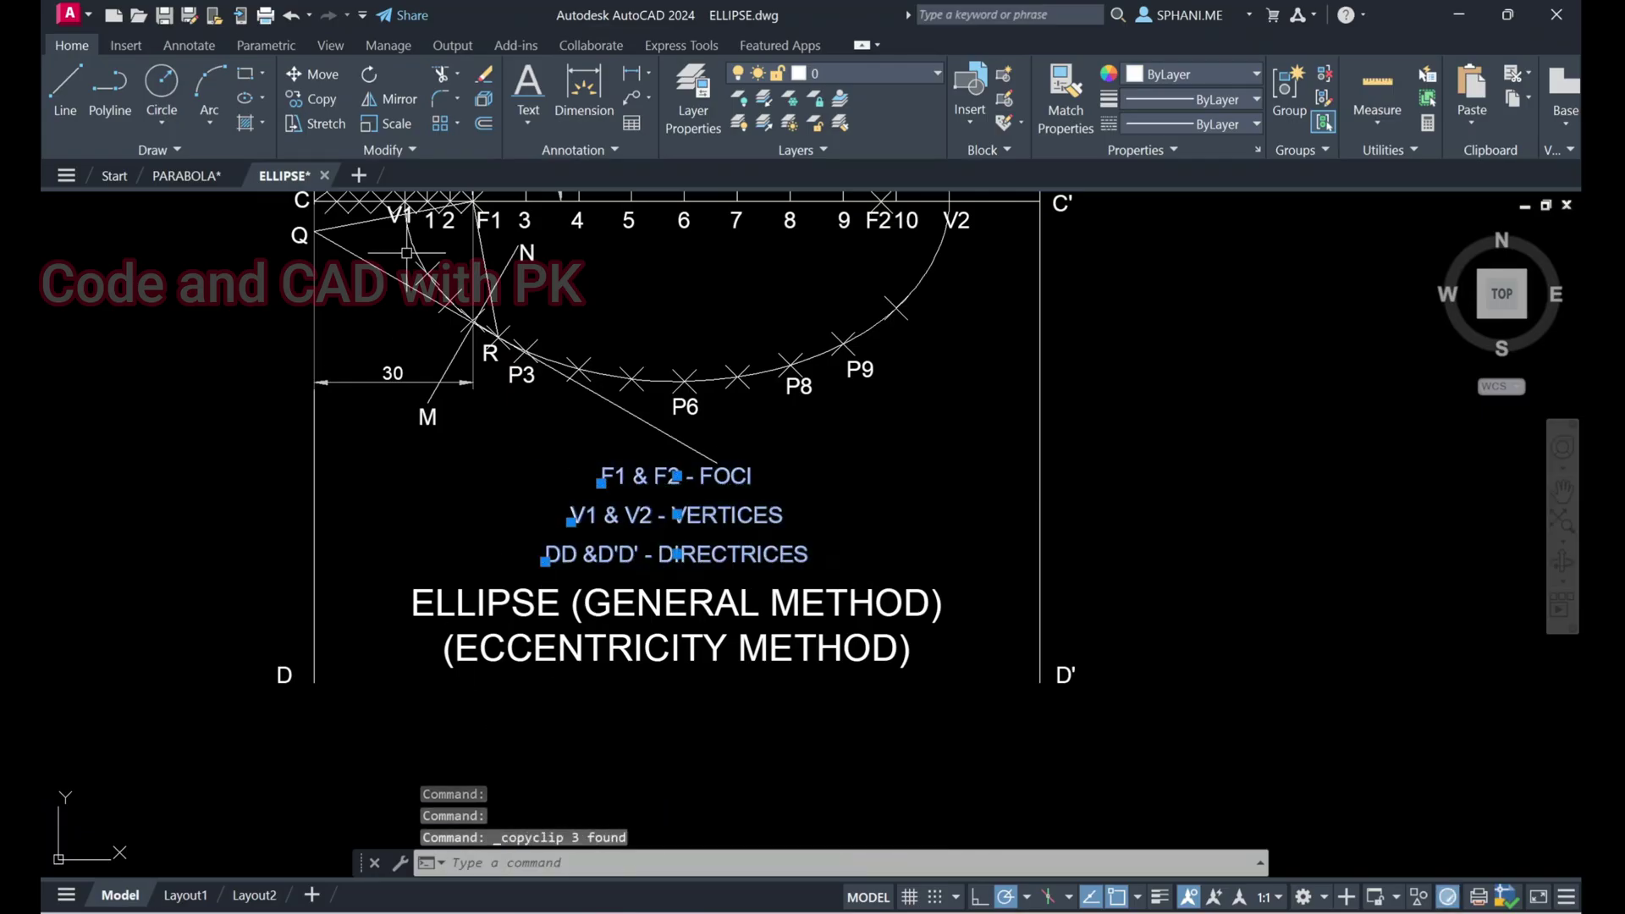
Paste the three legend lines in the PARABOLA drawing, to the right of the curve's lower half
left_click(223, 177)
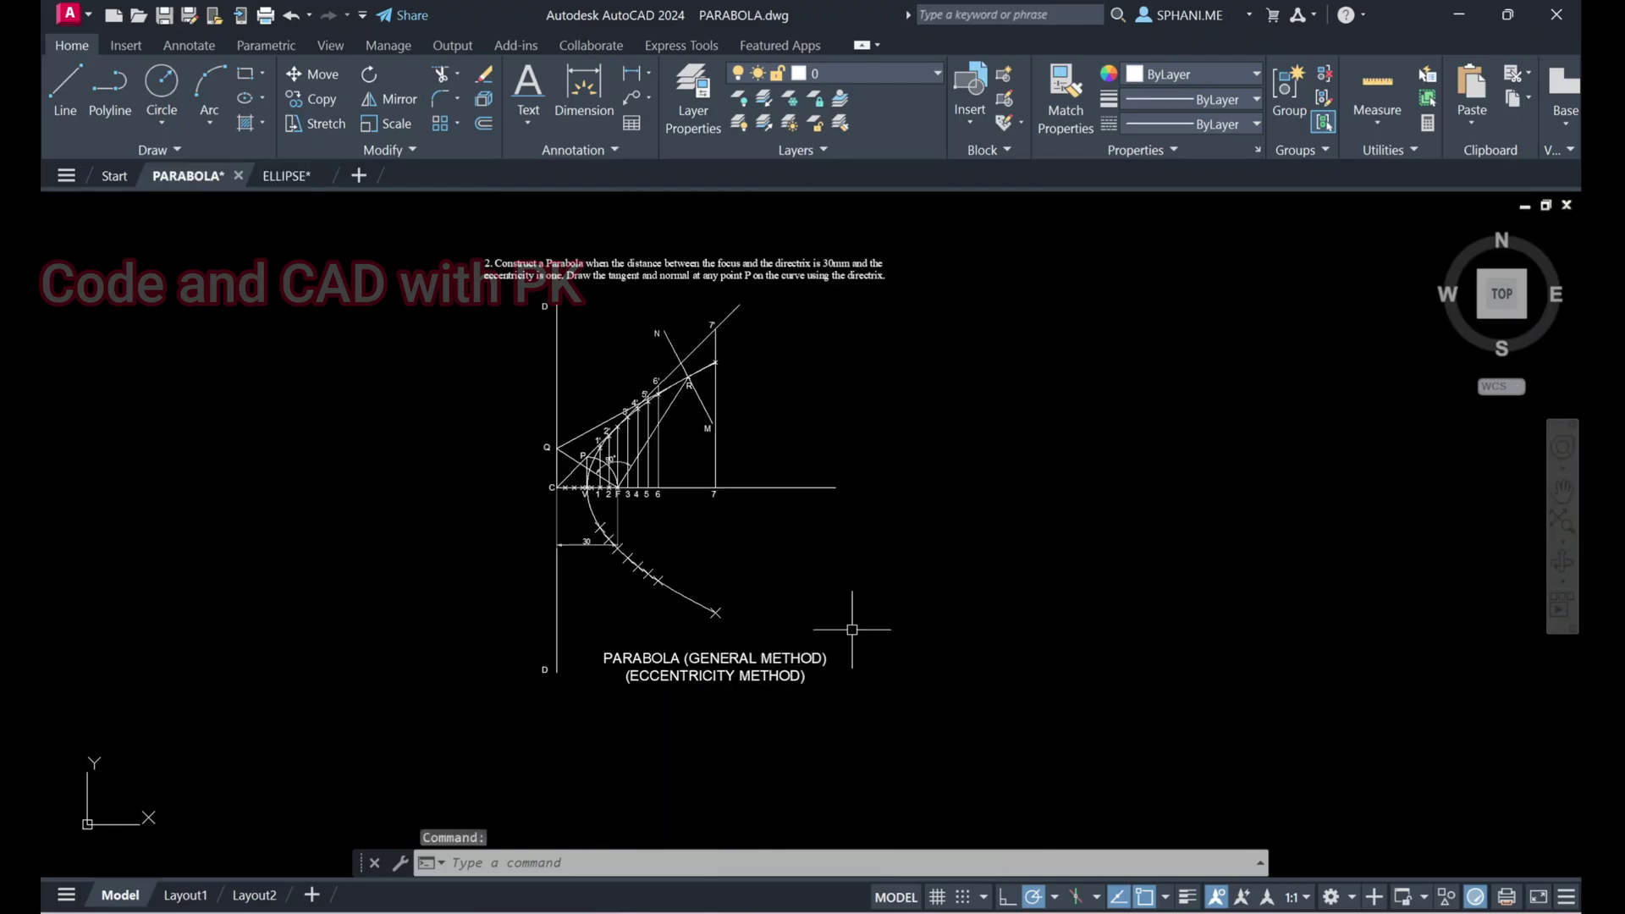
key("ctrl+v")
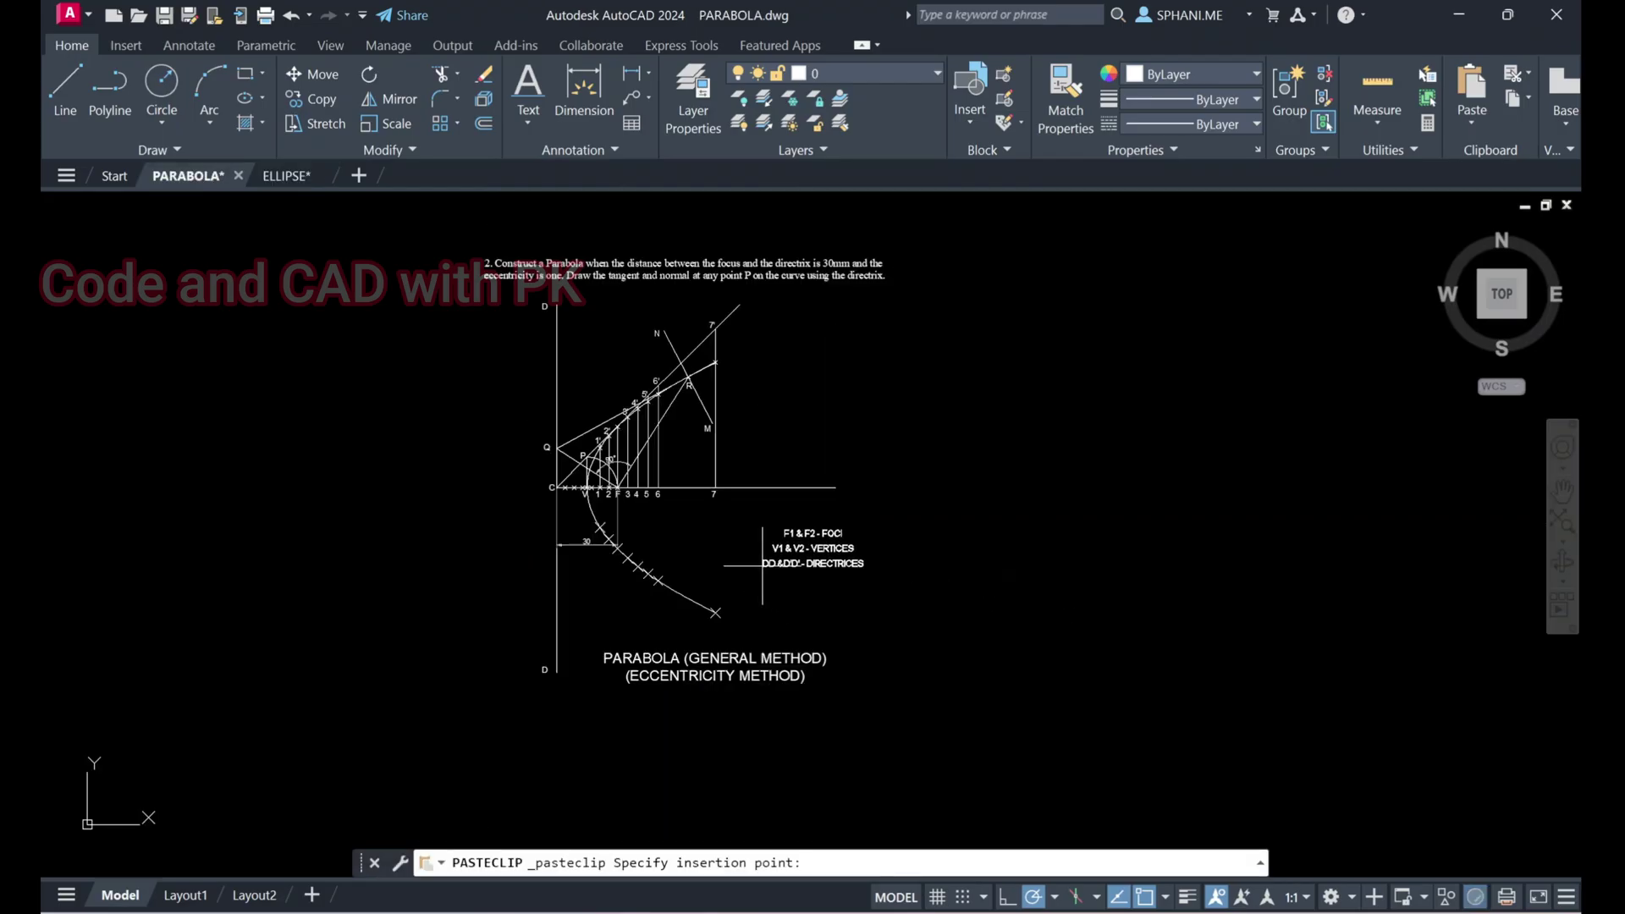
key("Escape")
Change the first pasted legend line to F- FOCUS
scroll(817, 524, "up", 4)
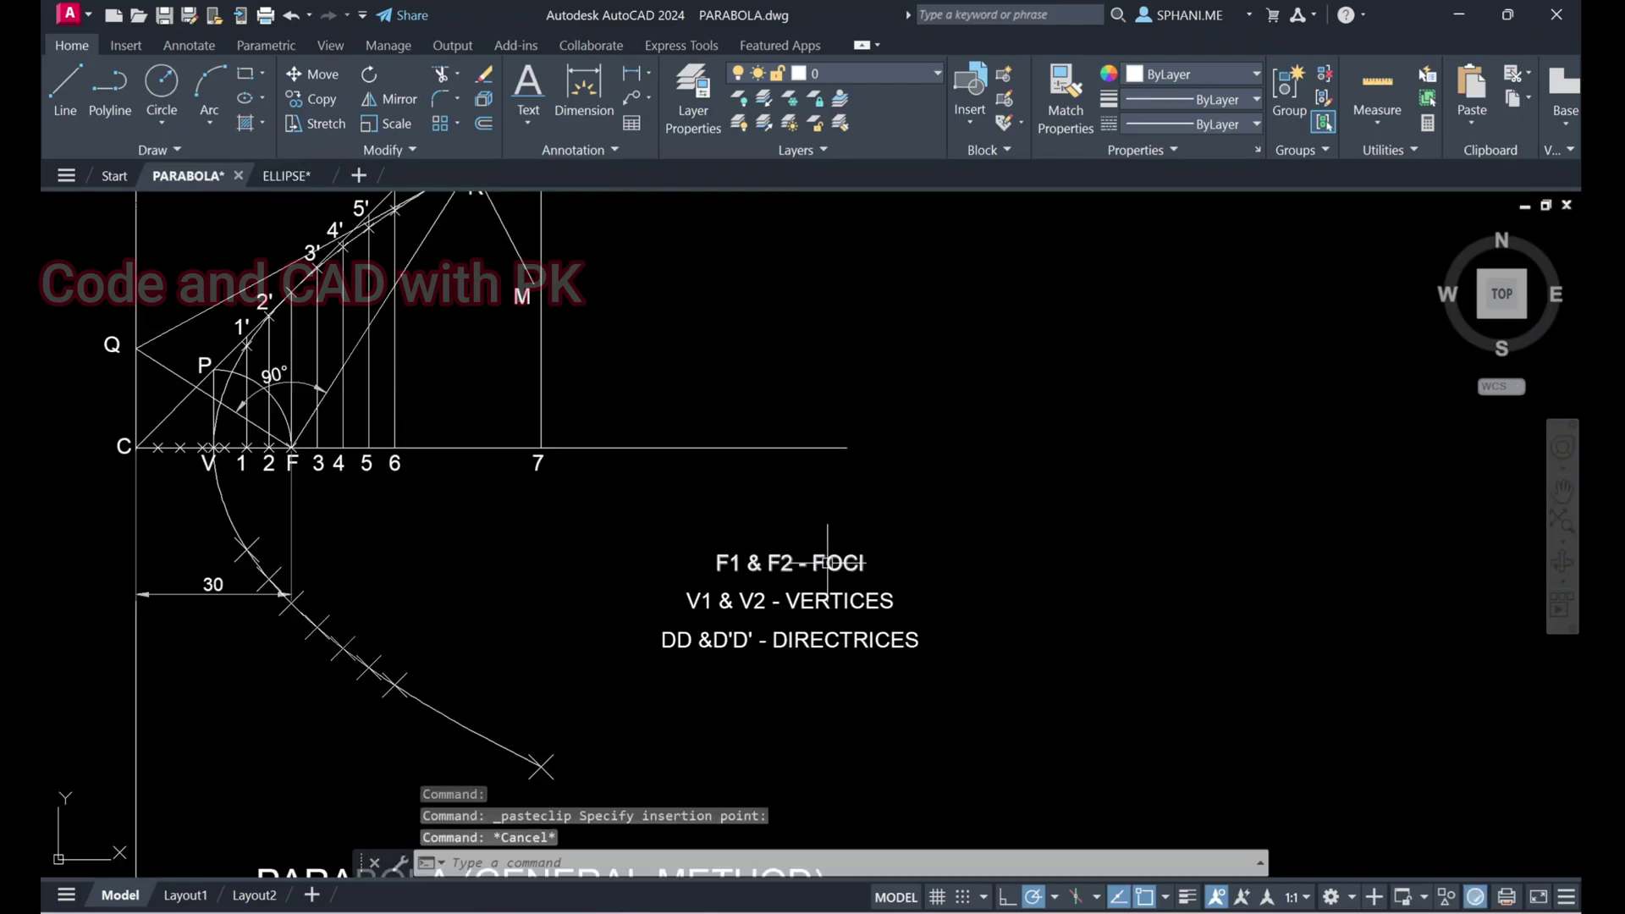
type("ed")
key("Return")
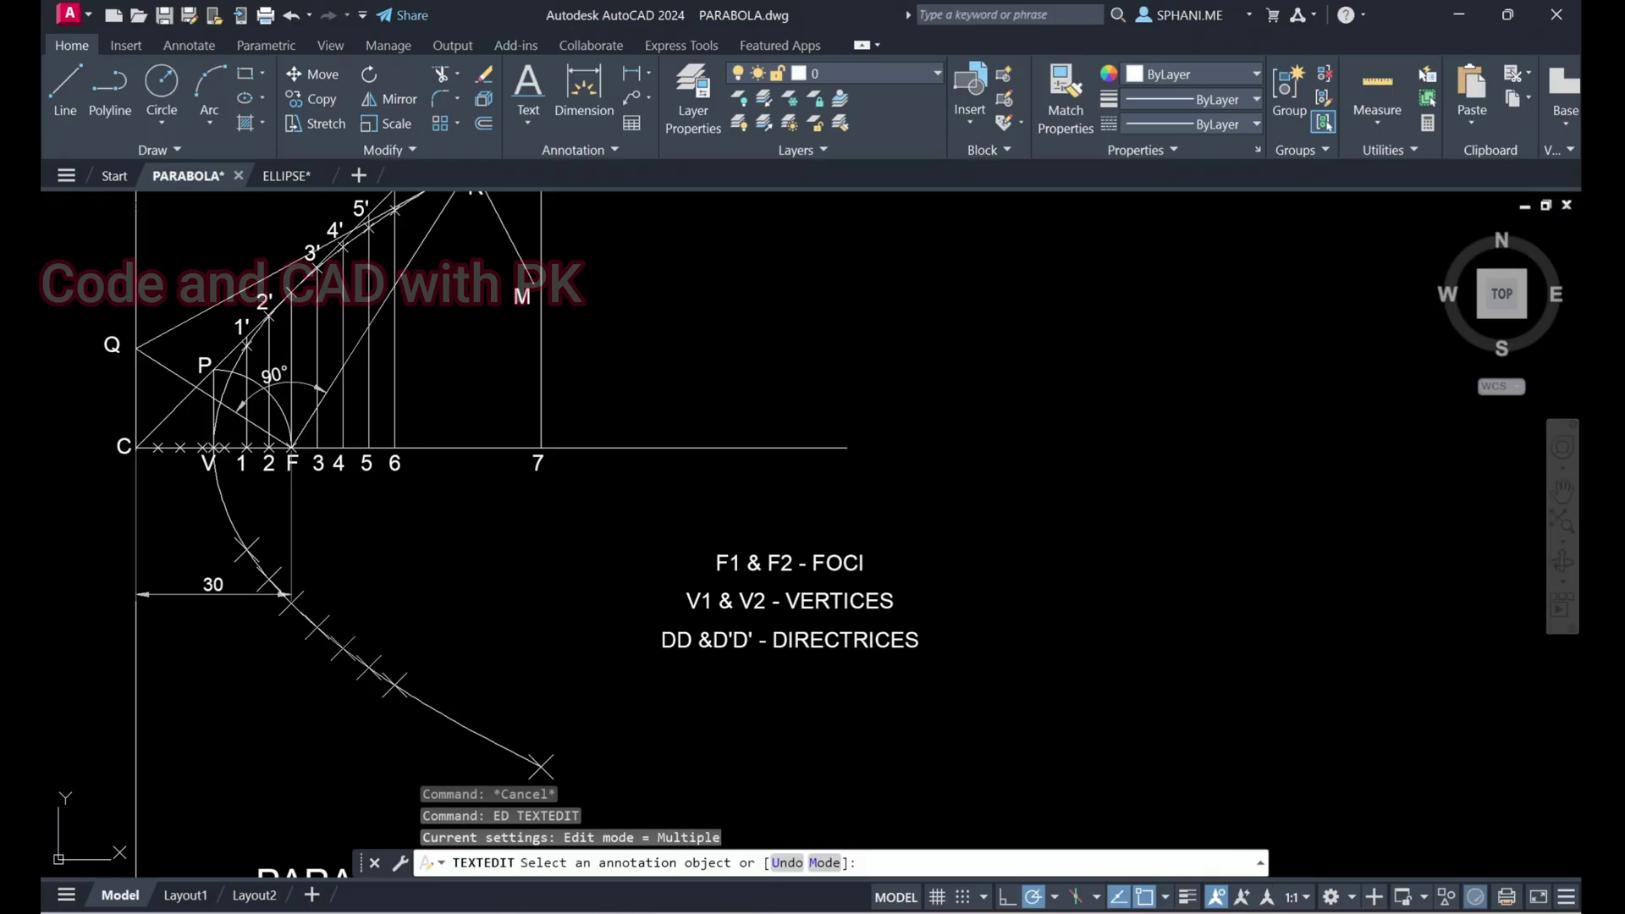
left_click(793, 572)
type("F- FOCUS")
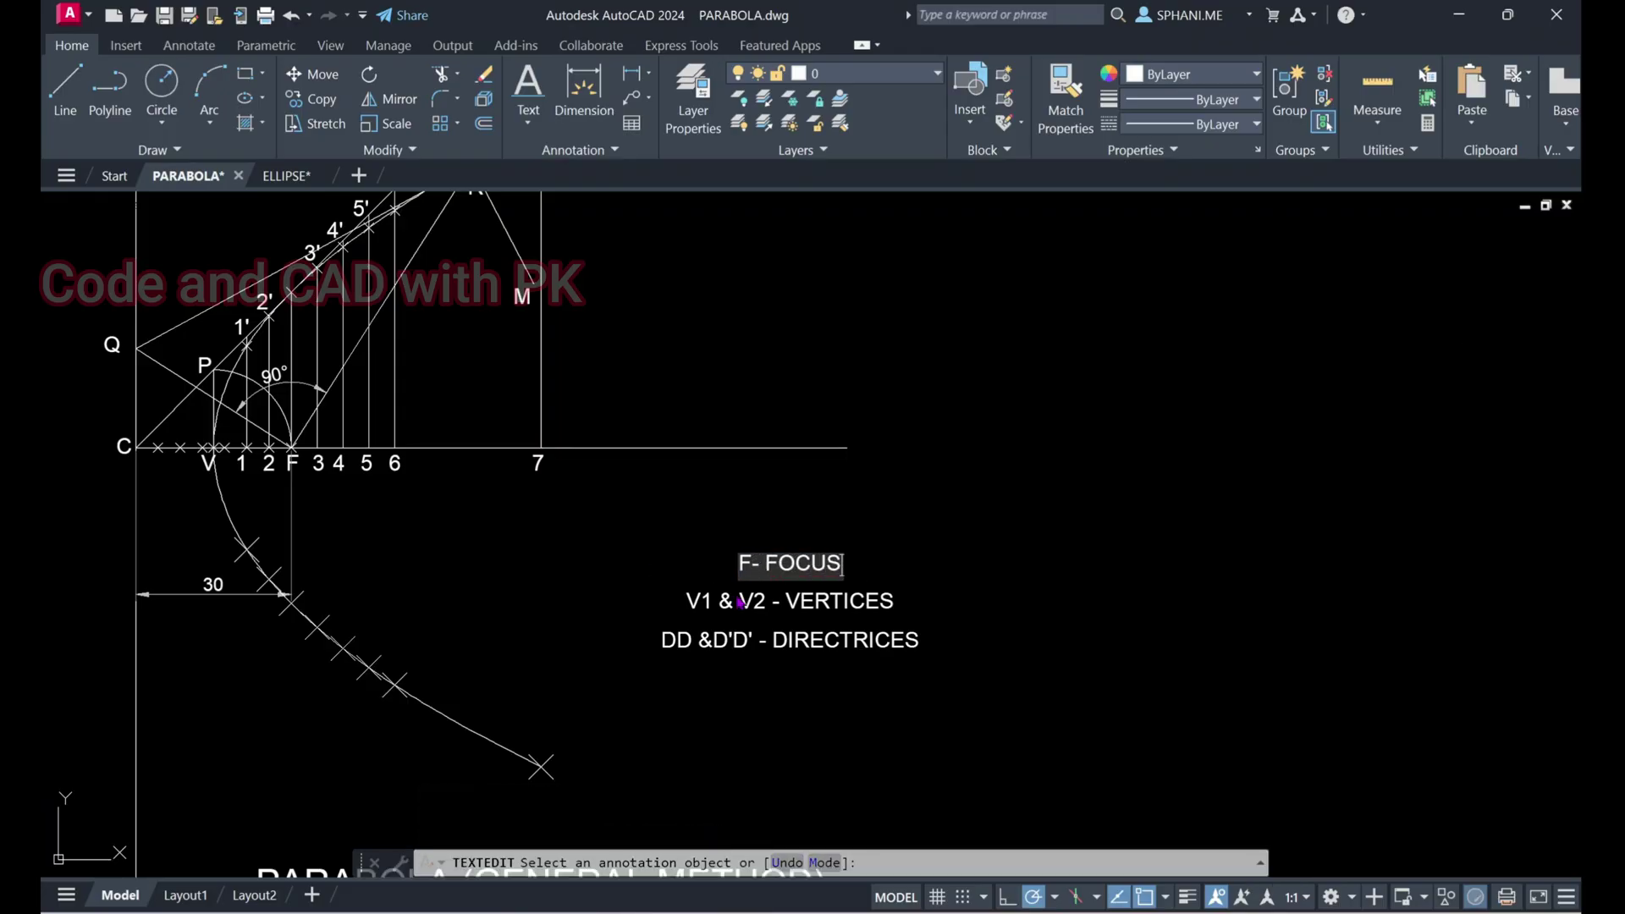
key("Return")
Change the second legend line to V - VERTEX and the third to DD - DIRECTRIX
left_click(741, 603)
type("V-VERTEX")
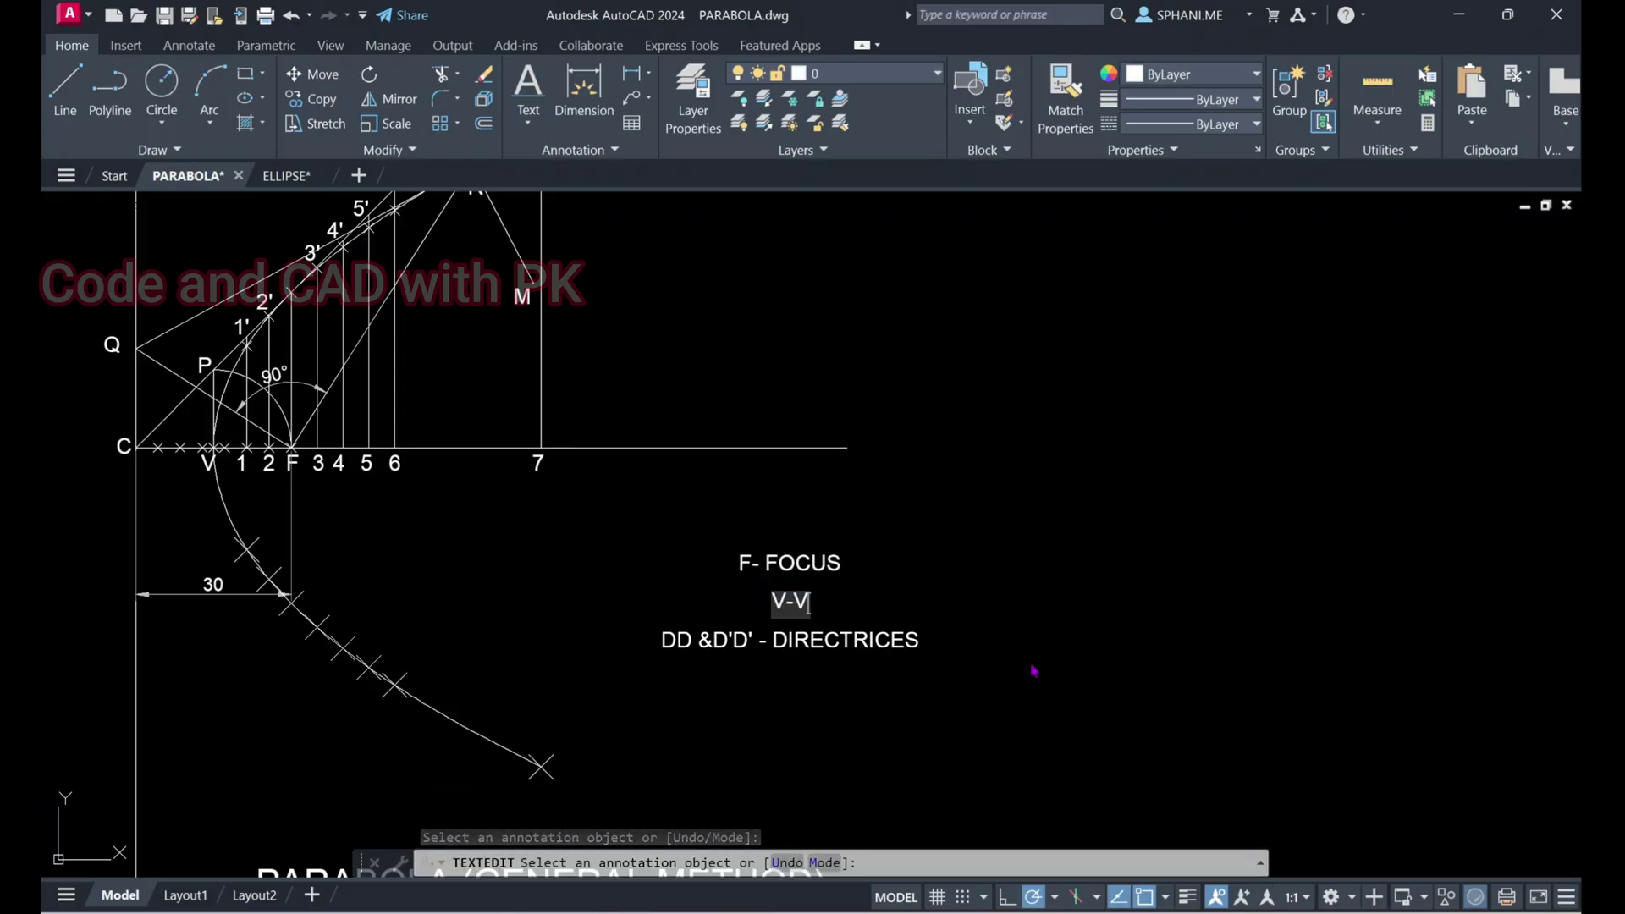
left_click(1034, 670)
left_click(743, 645)
type("DD")
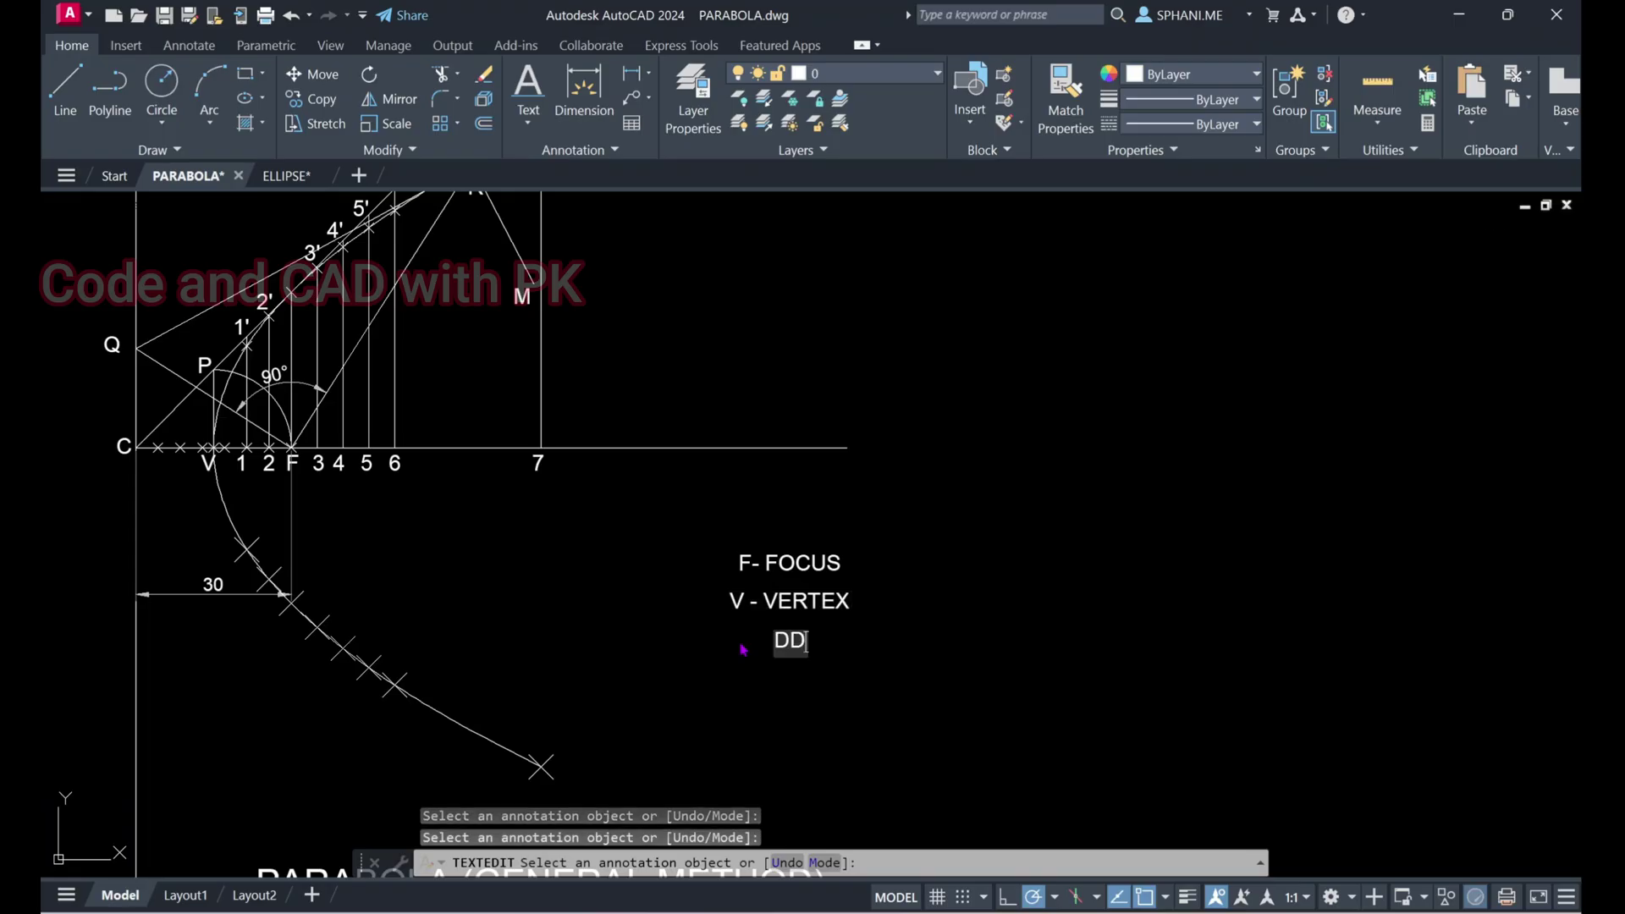
type(" - DIRECTRIX")
left_click(960, 499)
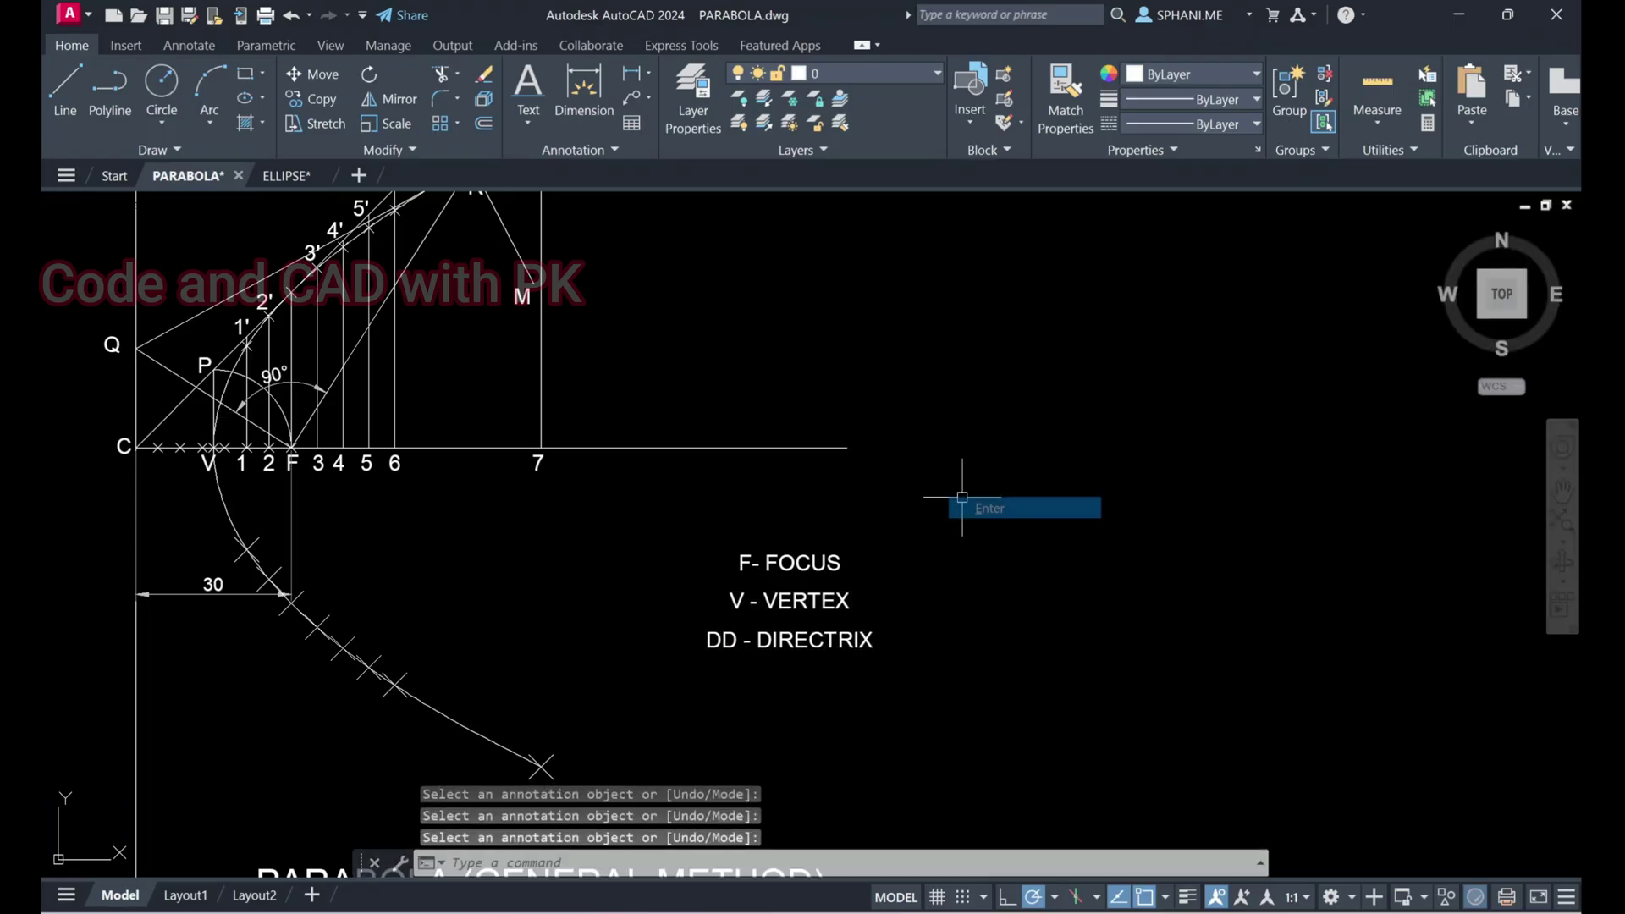
key("Escape")
Regenerate the model to refresh the point markers and fit the whole finished drawing in view
type("z")
key("Return")
type("e")
key("Return")
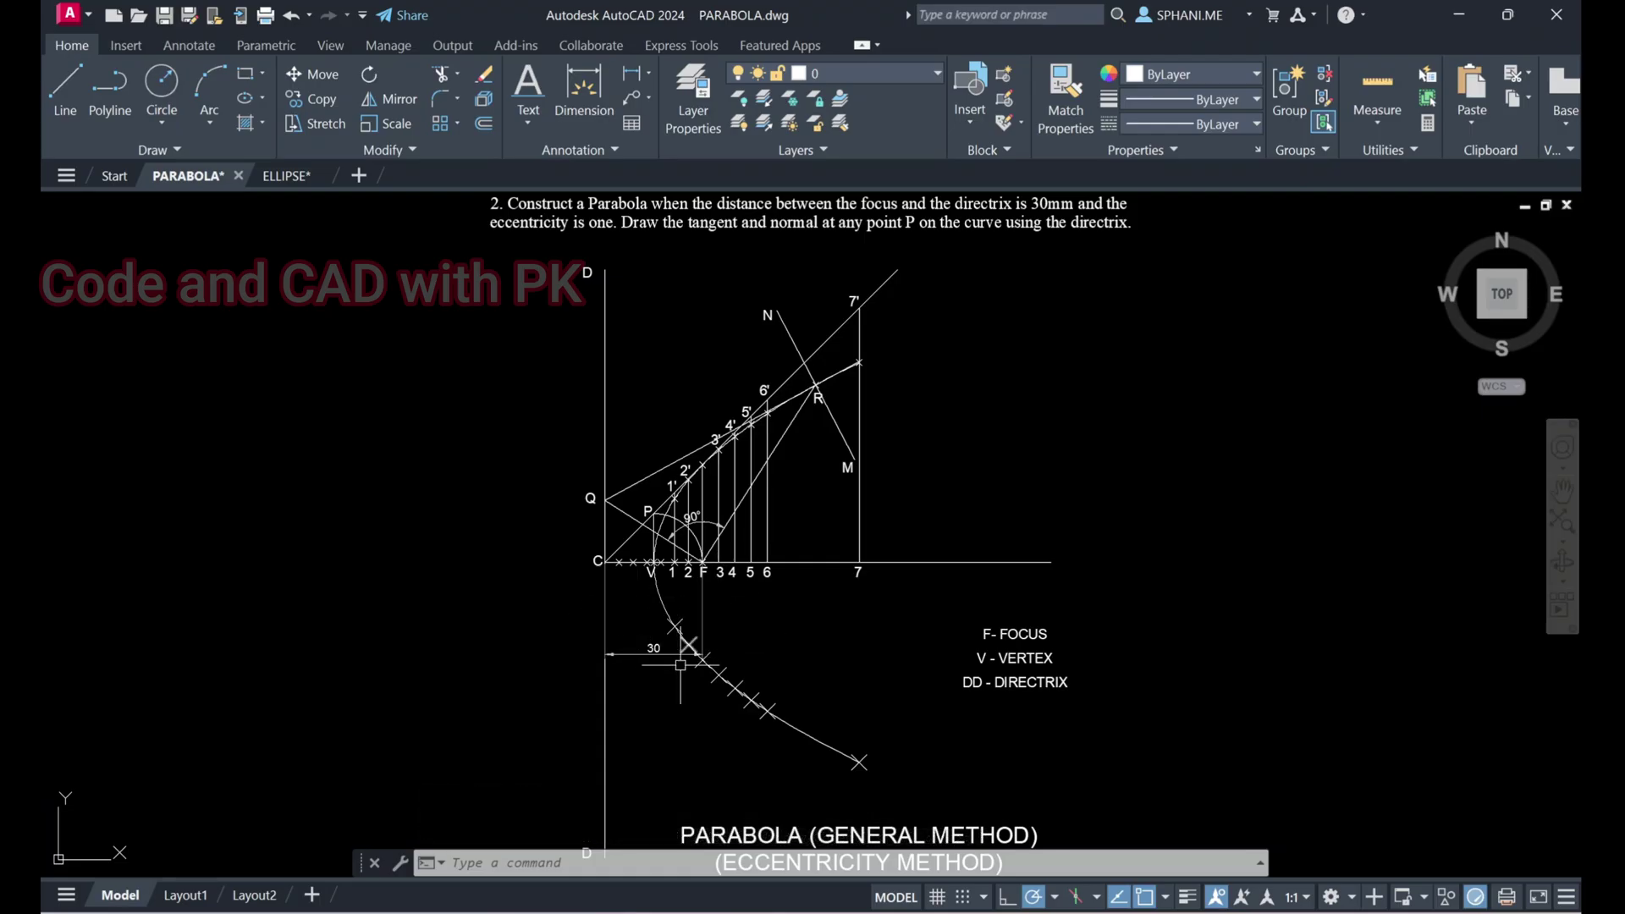
scroll(671, 588, "up", 5)
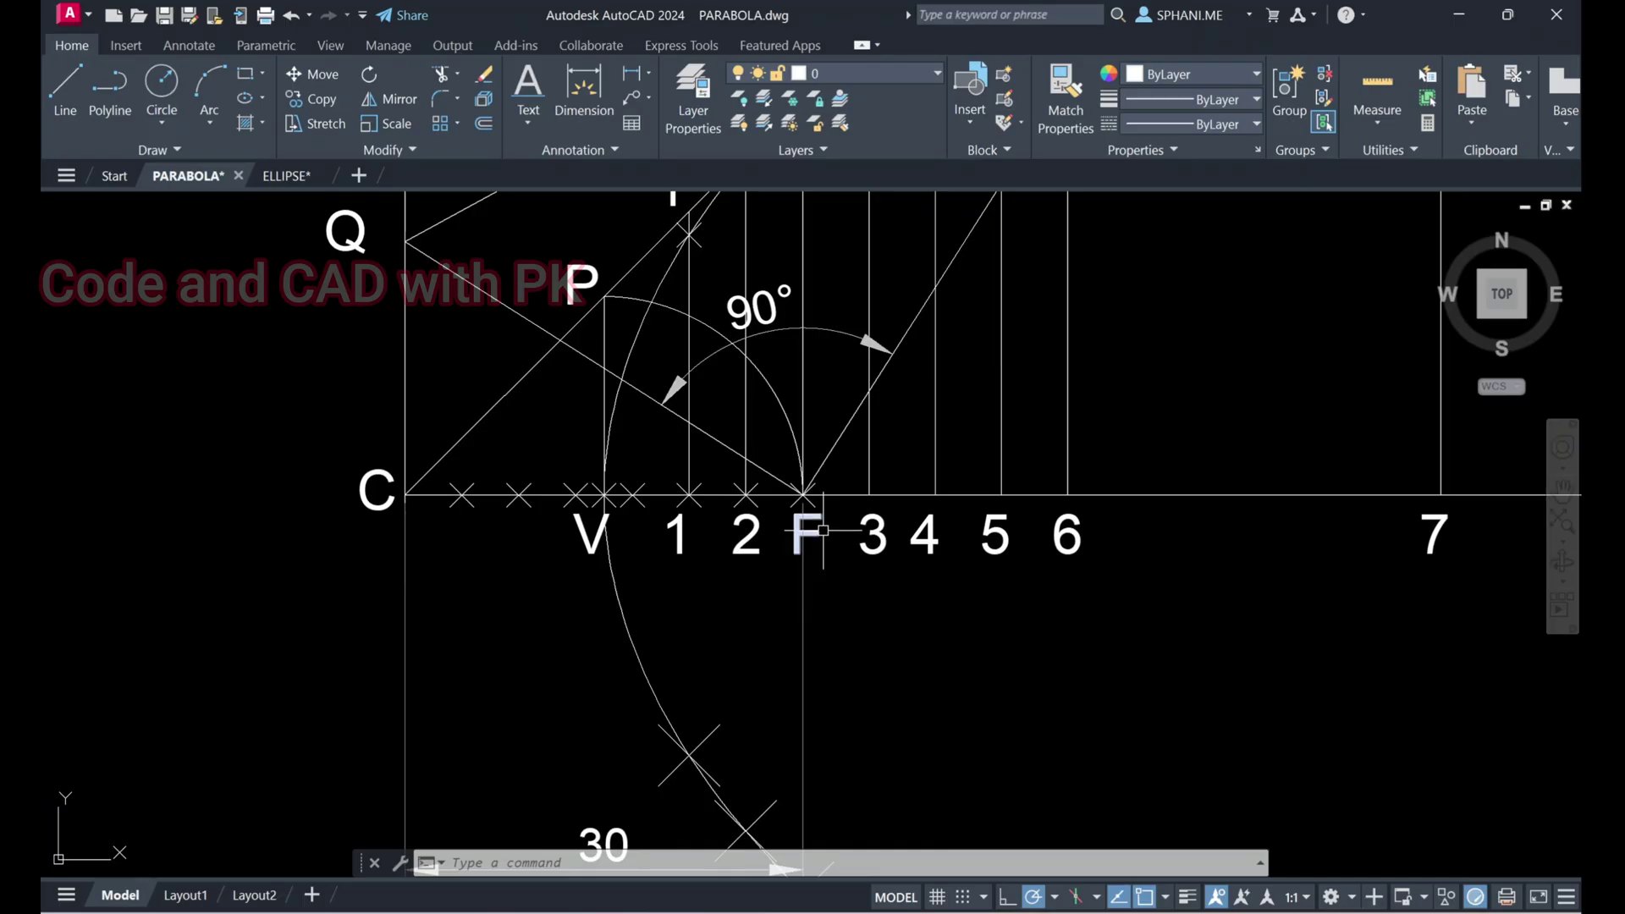
type("z")
key("Return")
type("e")
key("Return")
type("re")
key("Return")
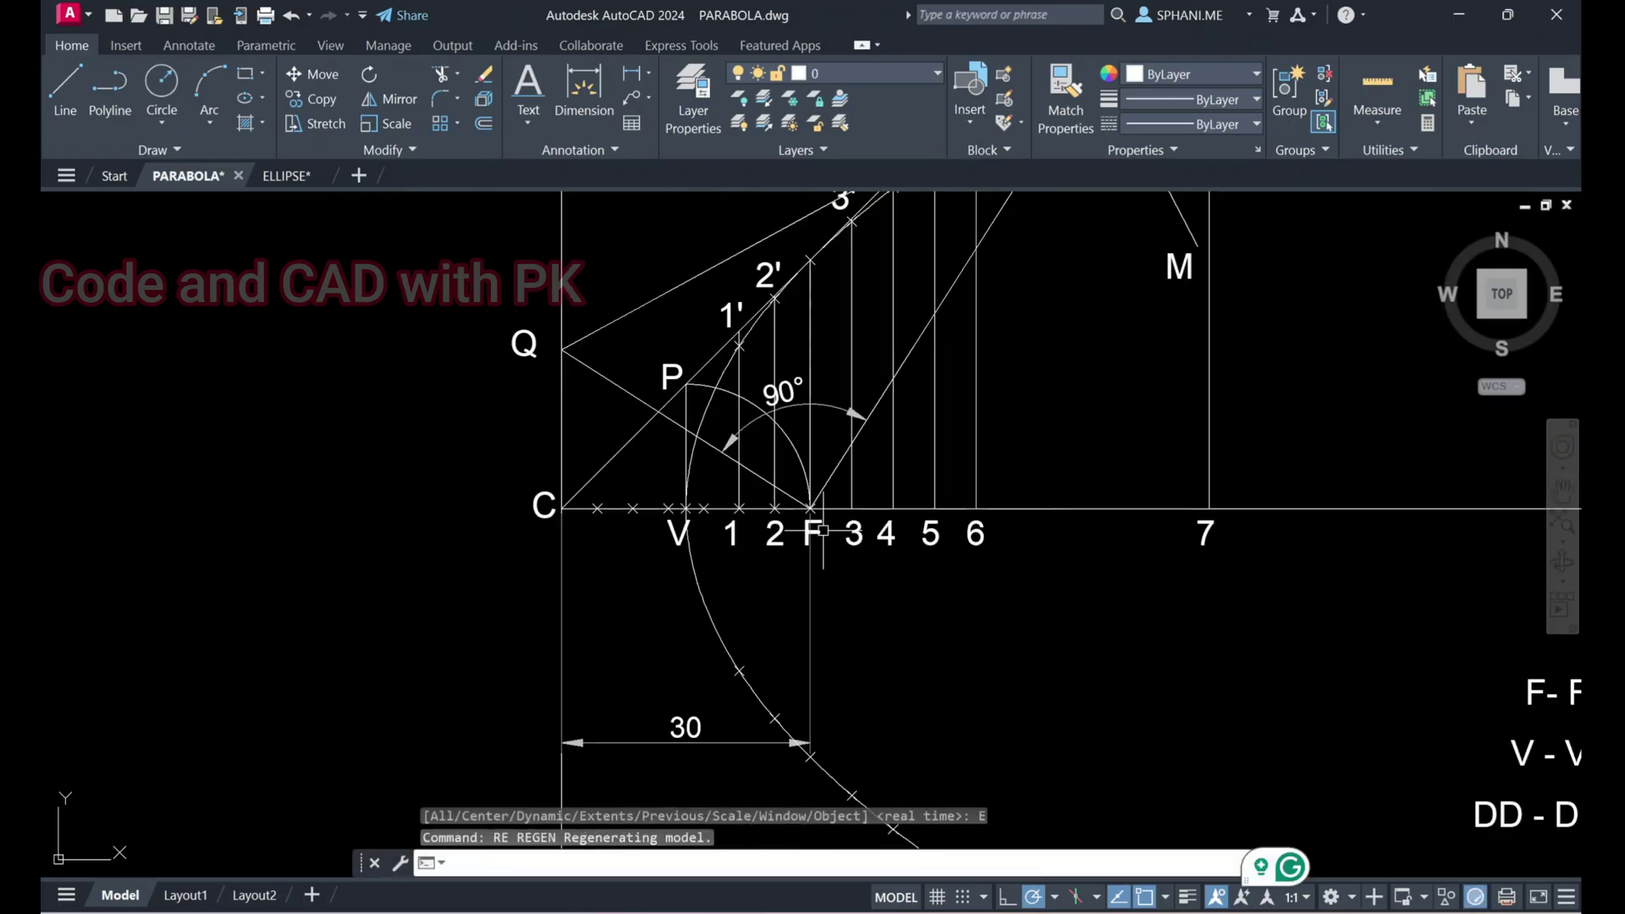
type("z")
key("Return")
type("e")
key("Return")
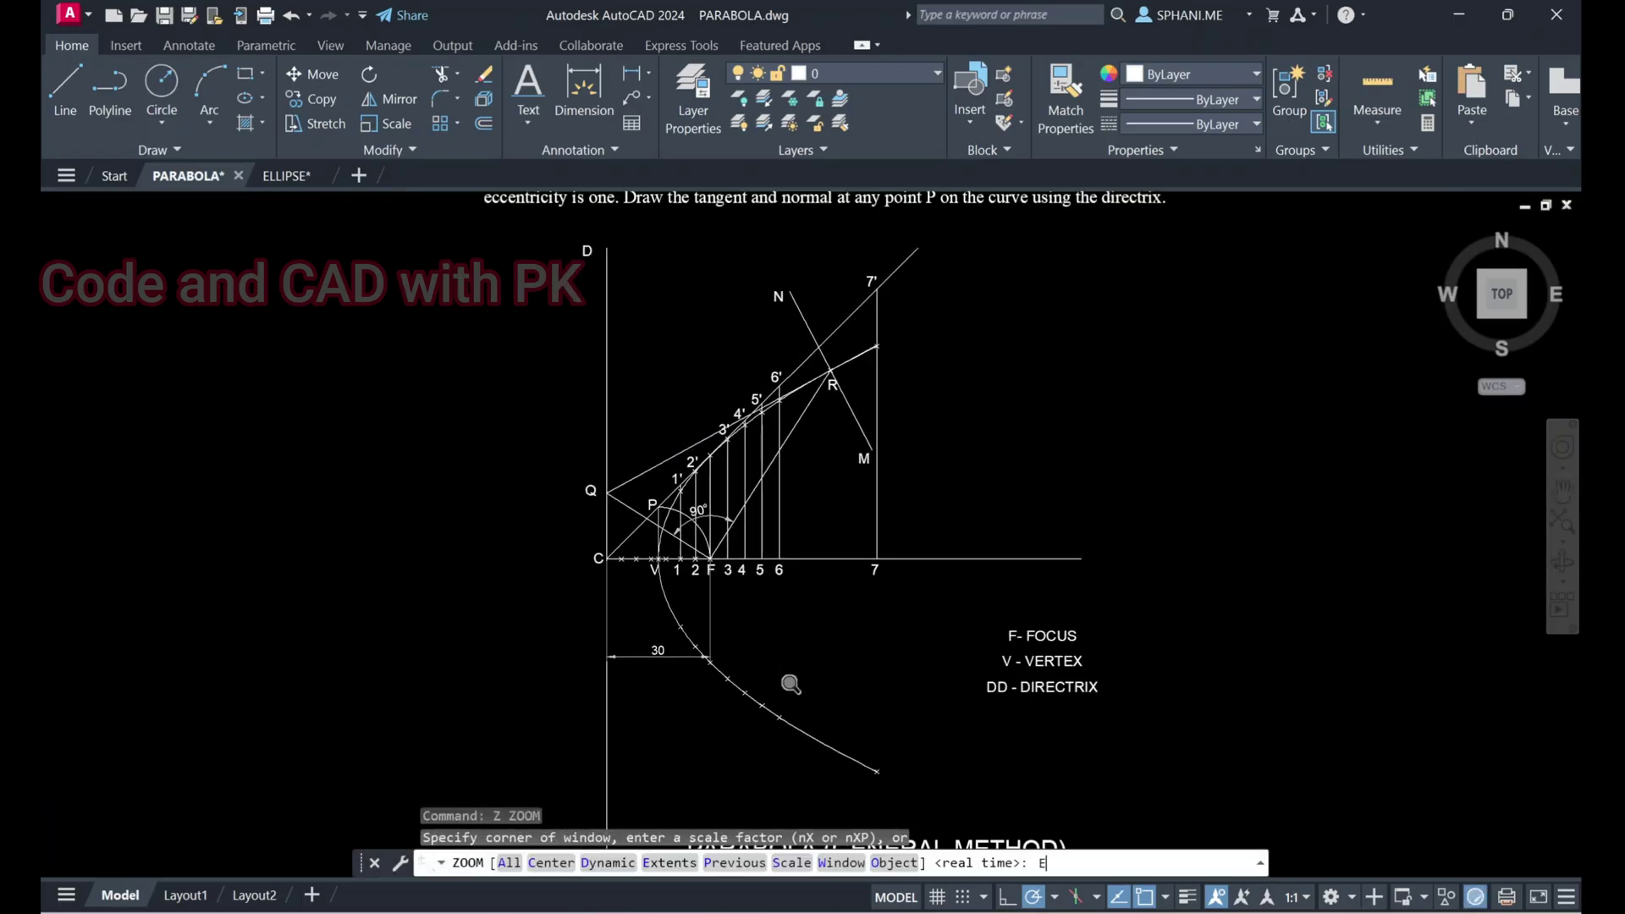
key("Return")
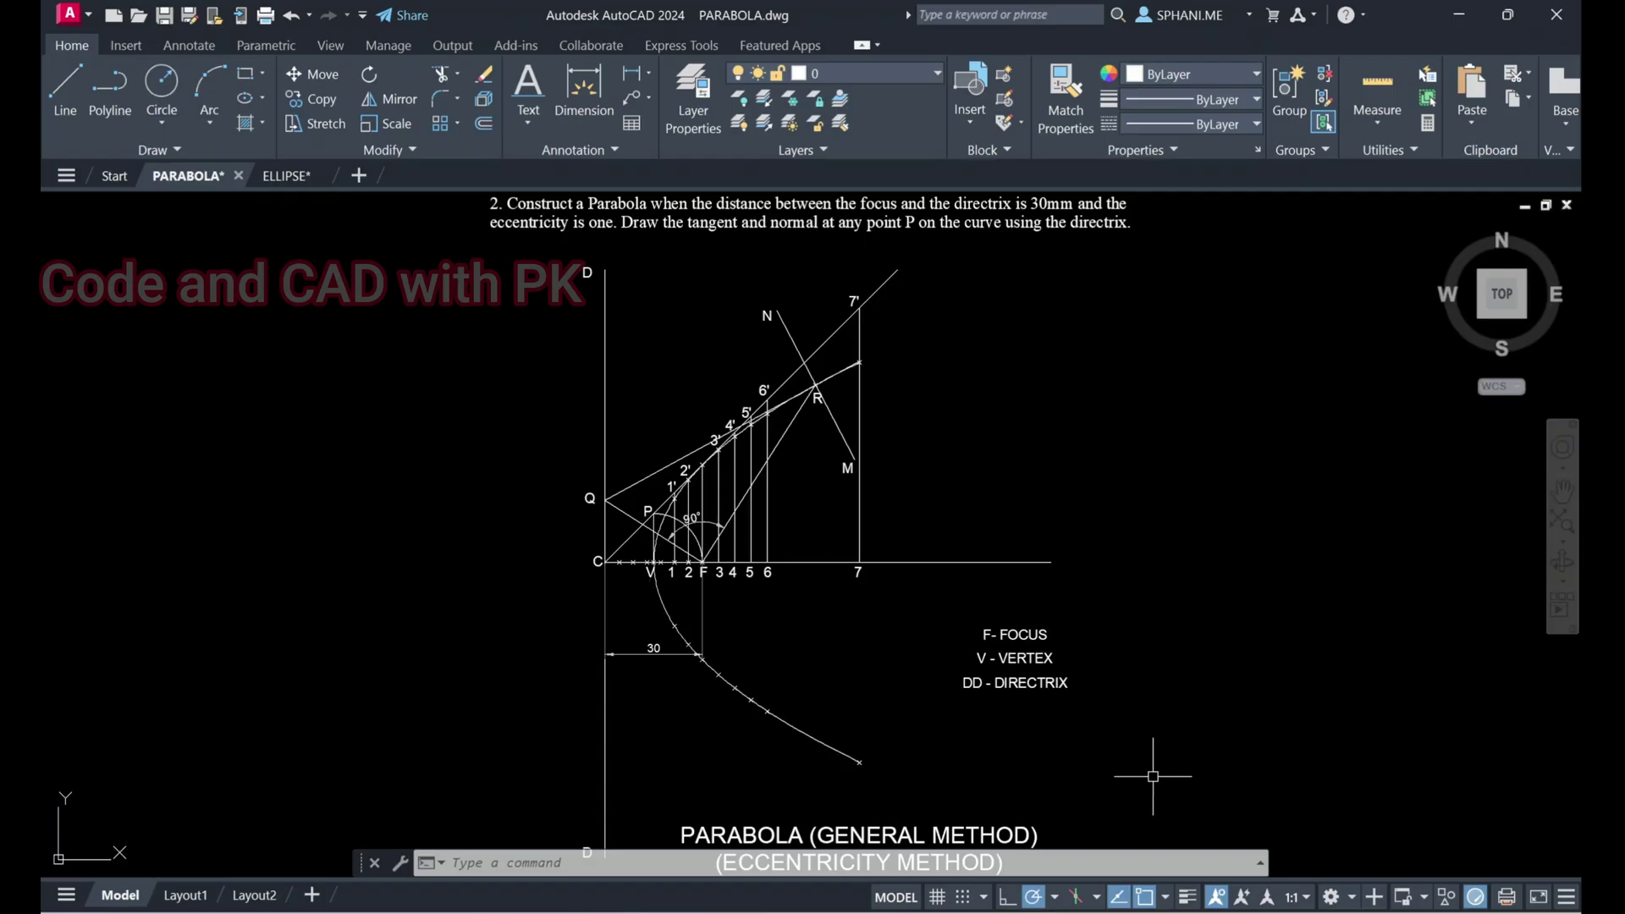
Copy the DD - DIRECTRIX legend line twice straight below itself, keeping the legend's line spacing
type("CO")
key("Return")
left_click(1031, 682)
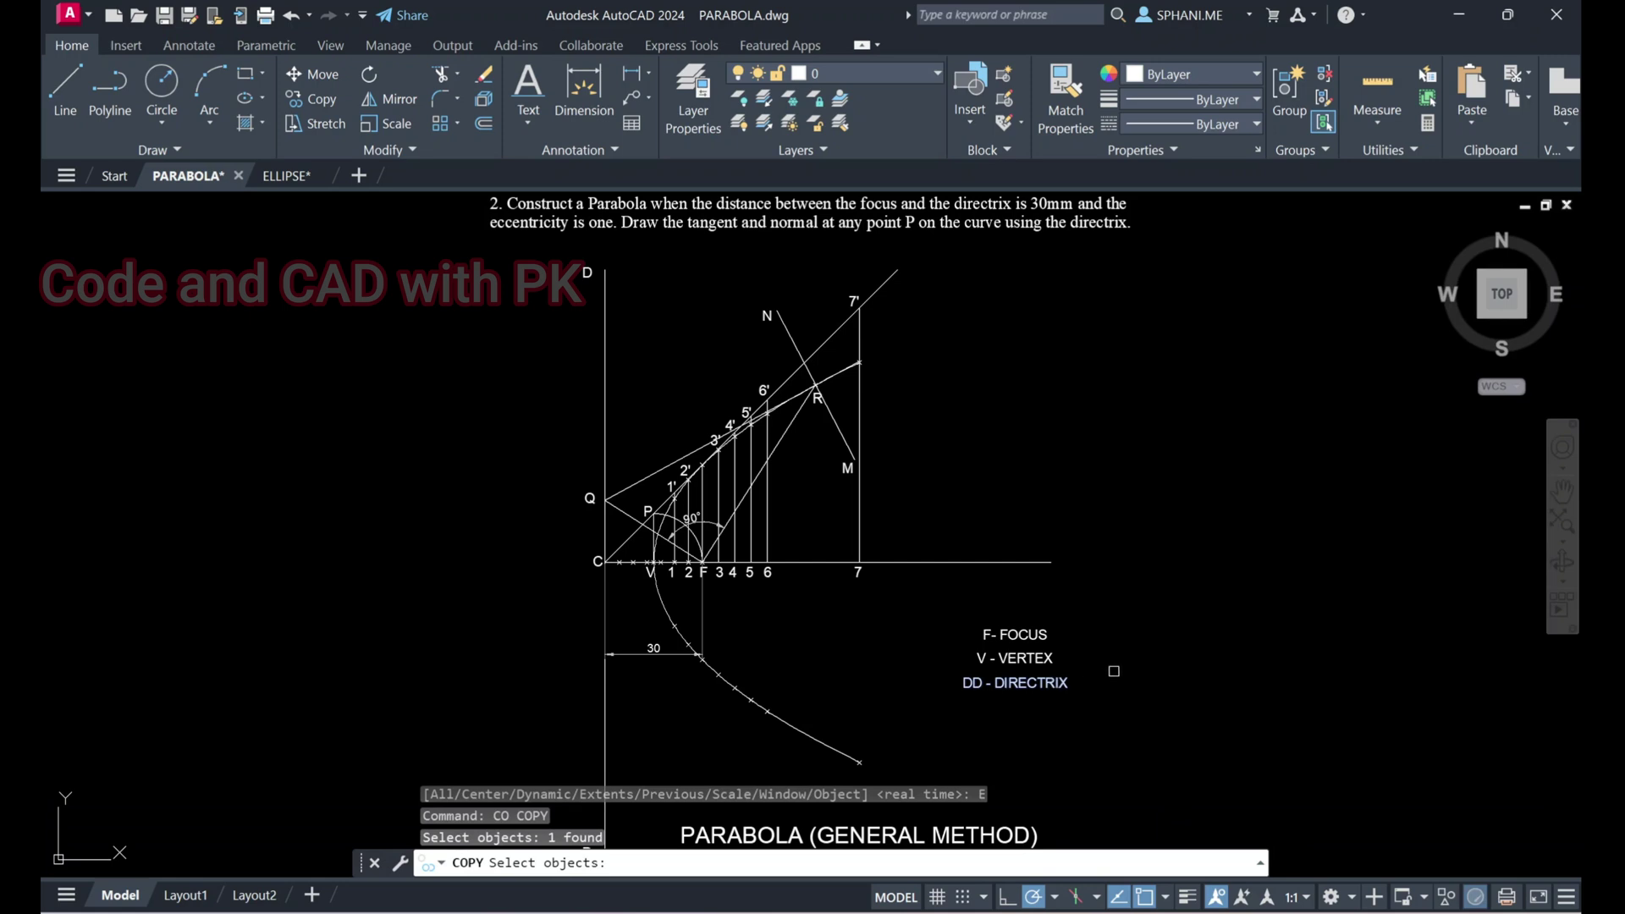
key("Return")
left_click(1114, 671)
left_click(1113, 694)
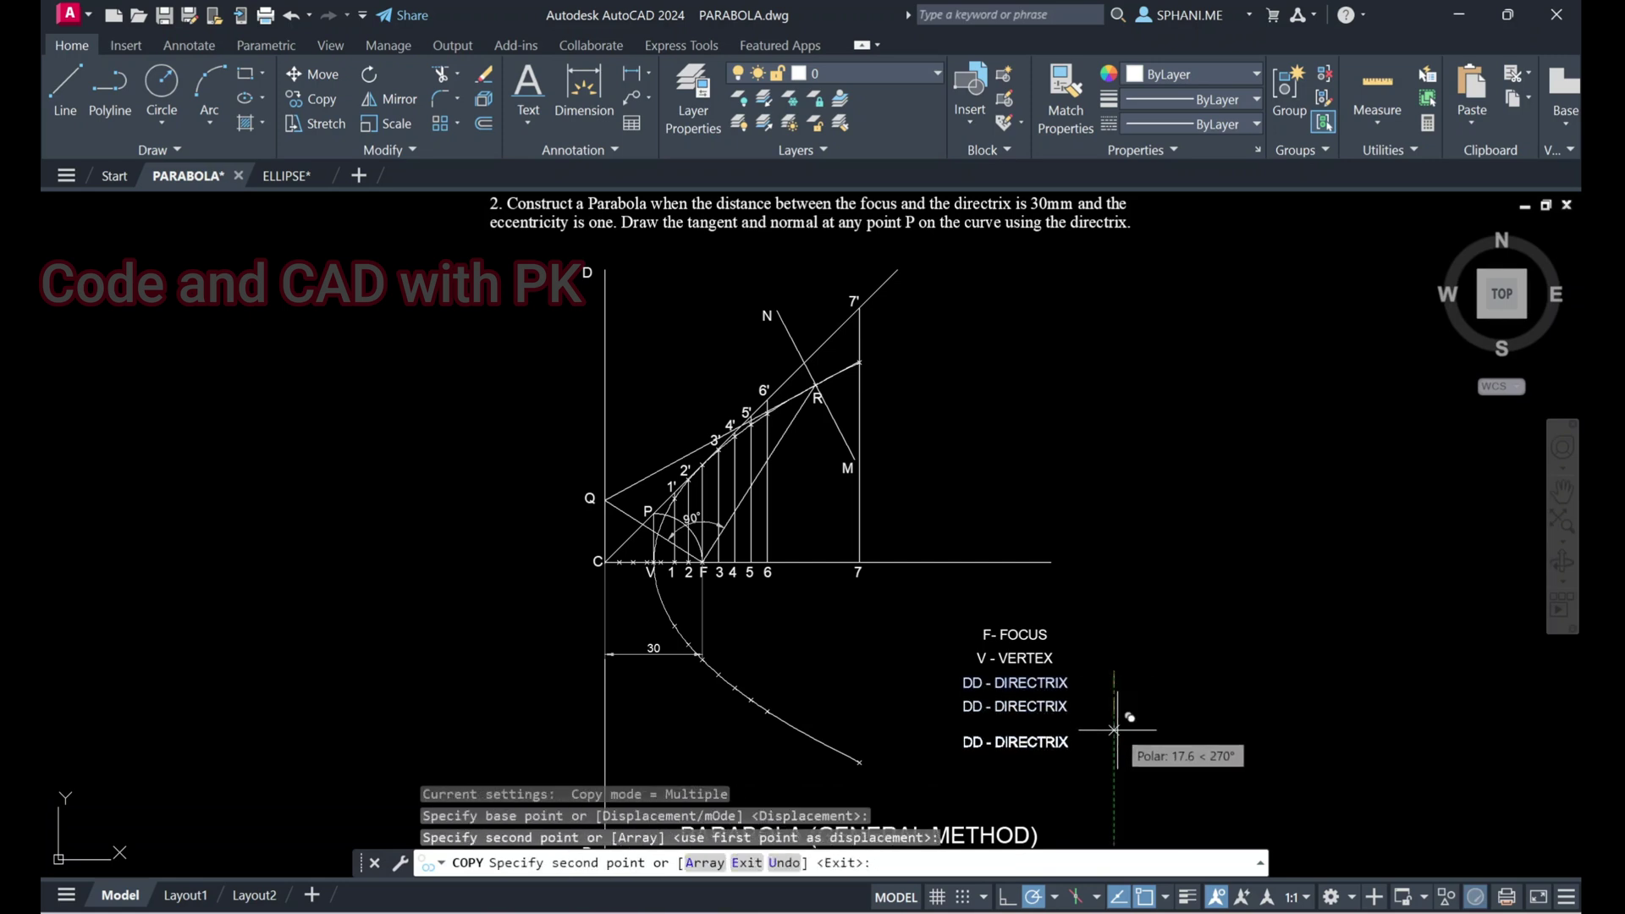
left_click(1114, 730)
key("Escape")
Change the fourth legend line to QR - TANGENT
type("E")
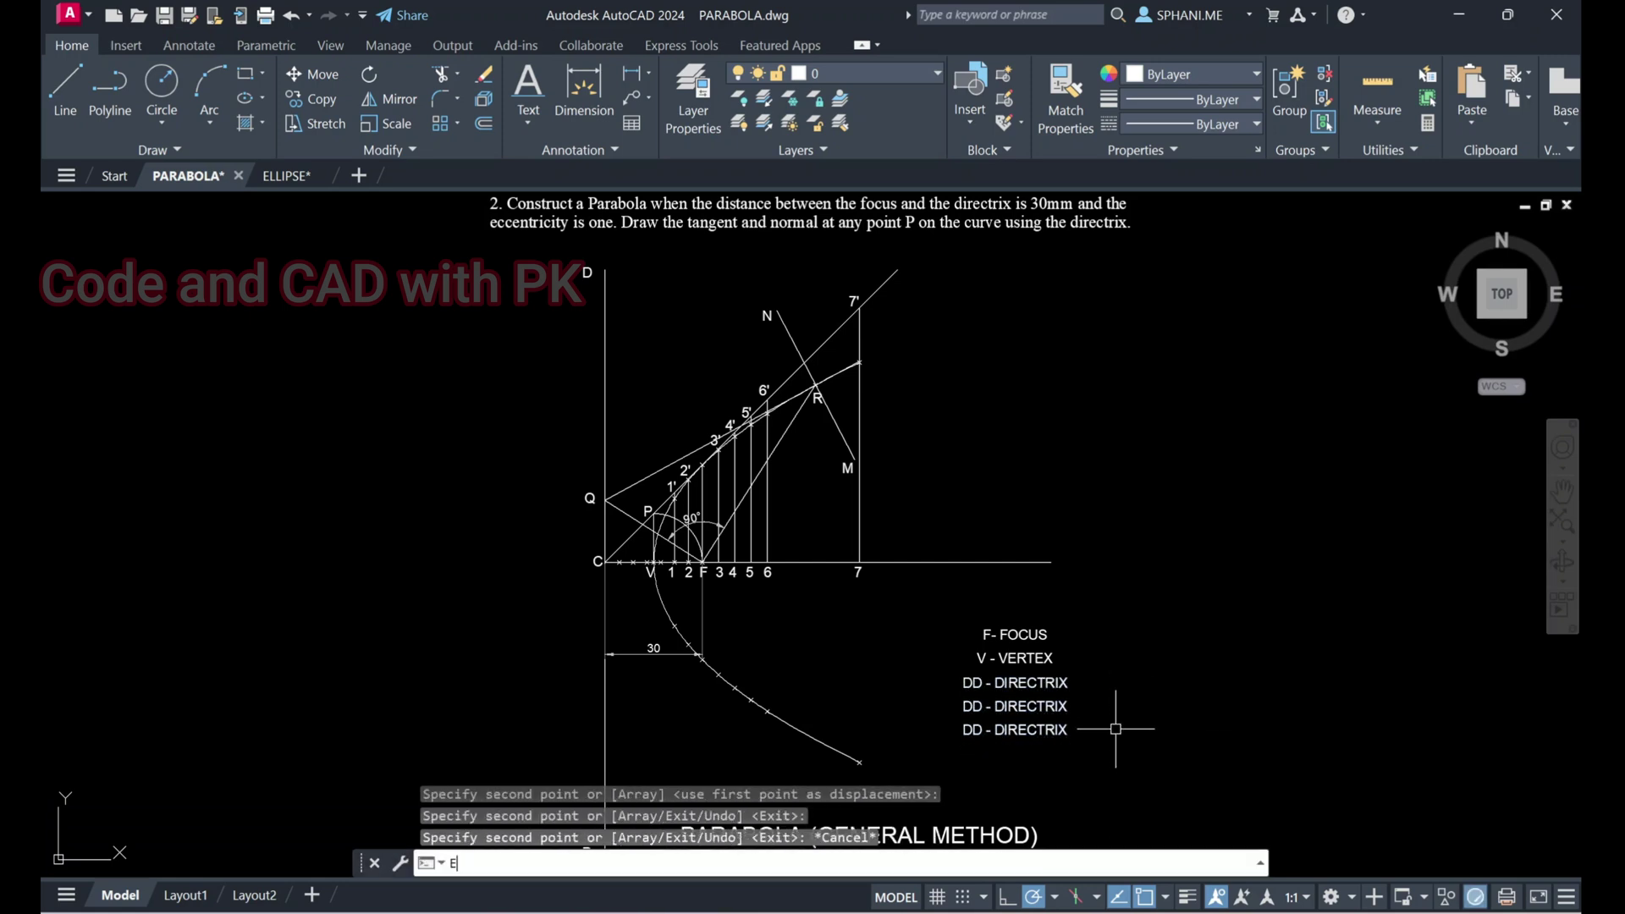
type("D")
key("Return")
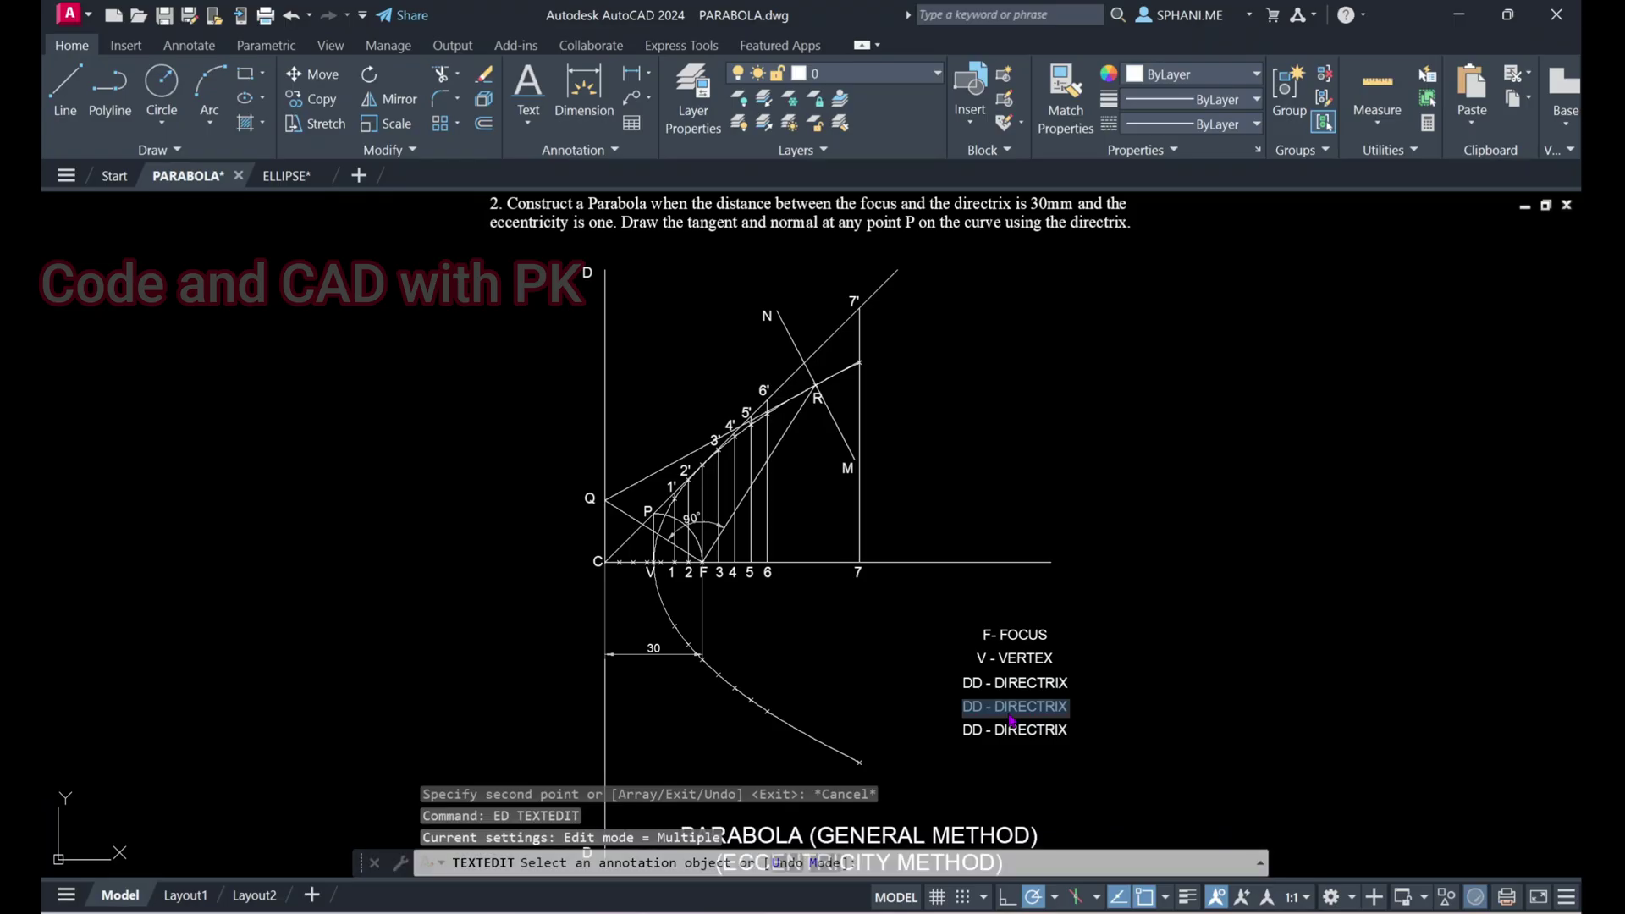
left_click(1012, 720)
type("Q")
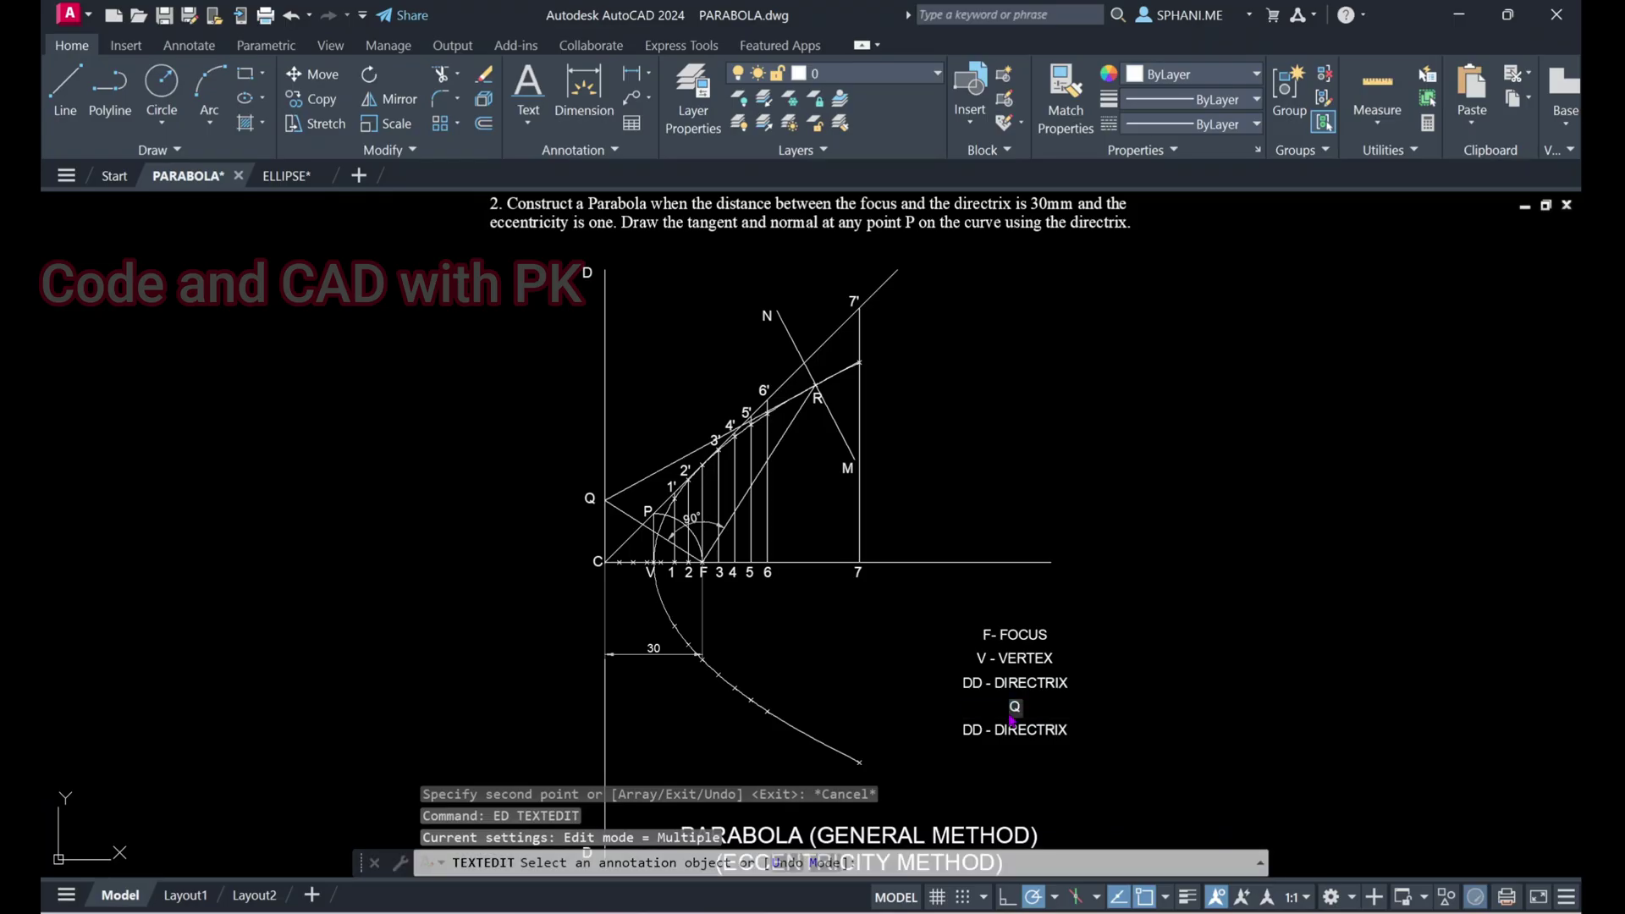
type("R -")
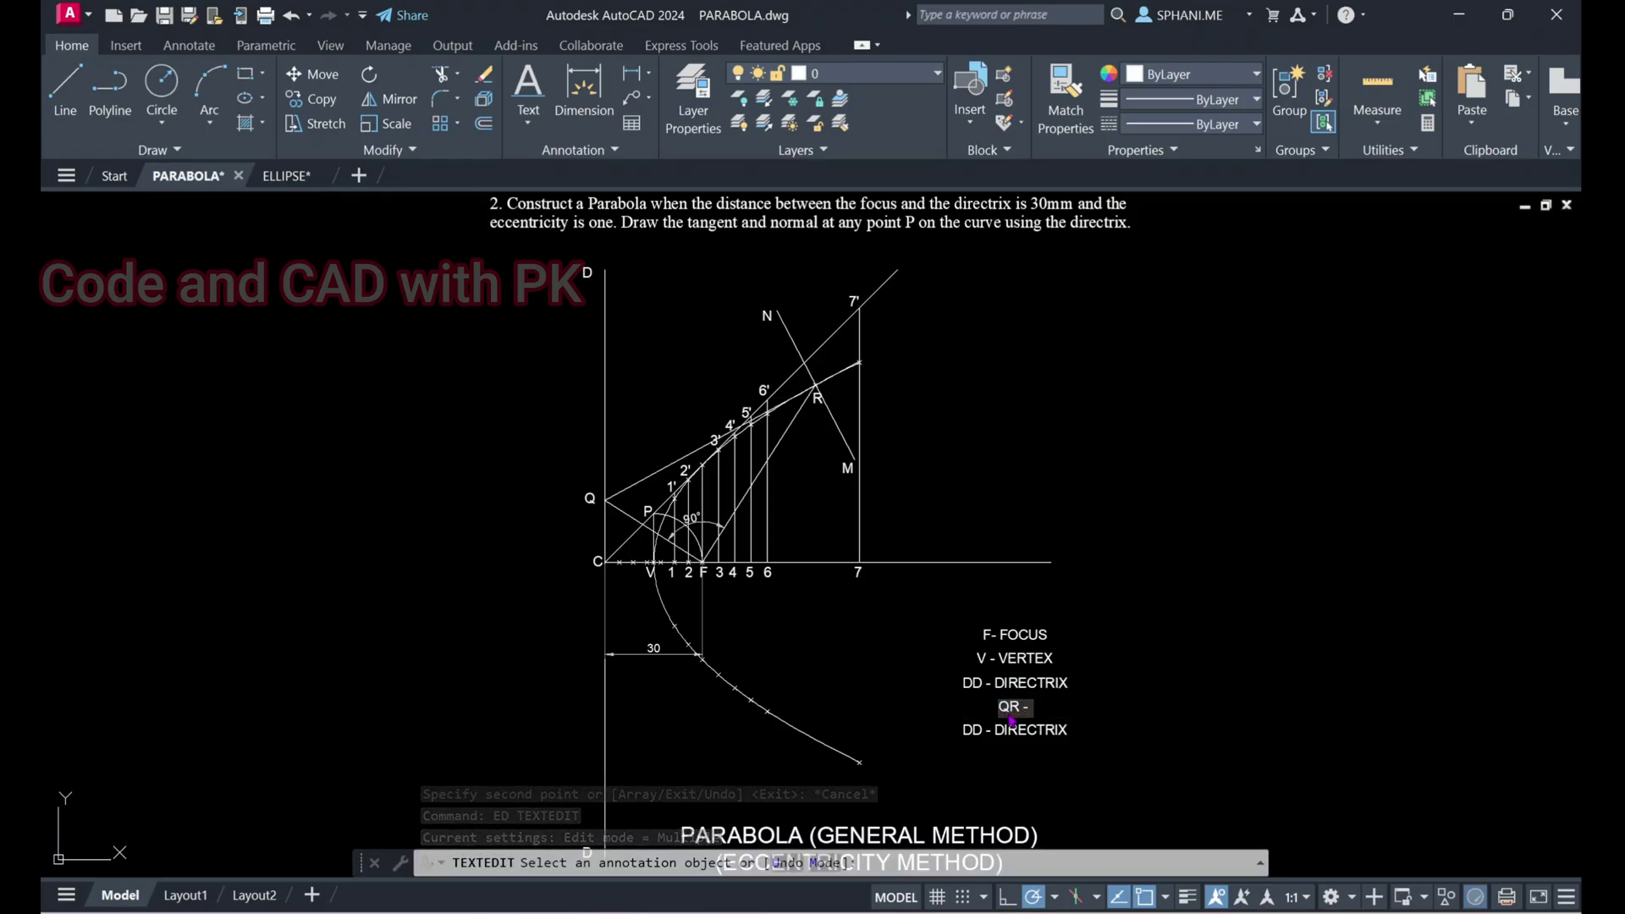
left_click_drag(999, 707, 1009, 708)
type("C")
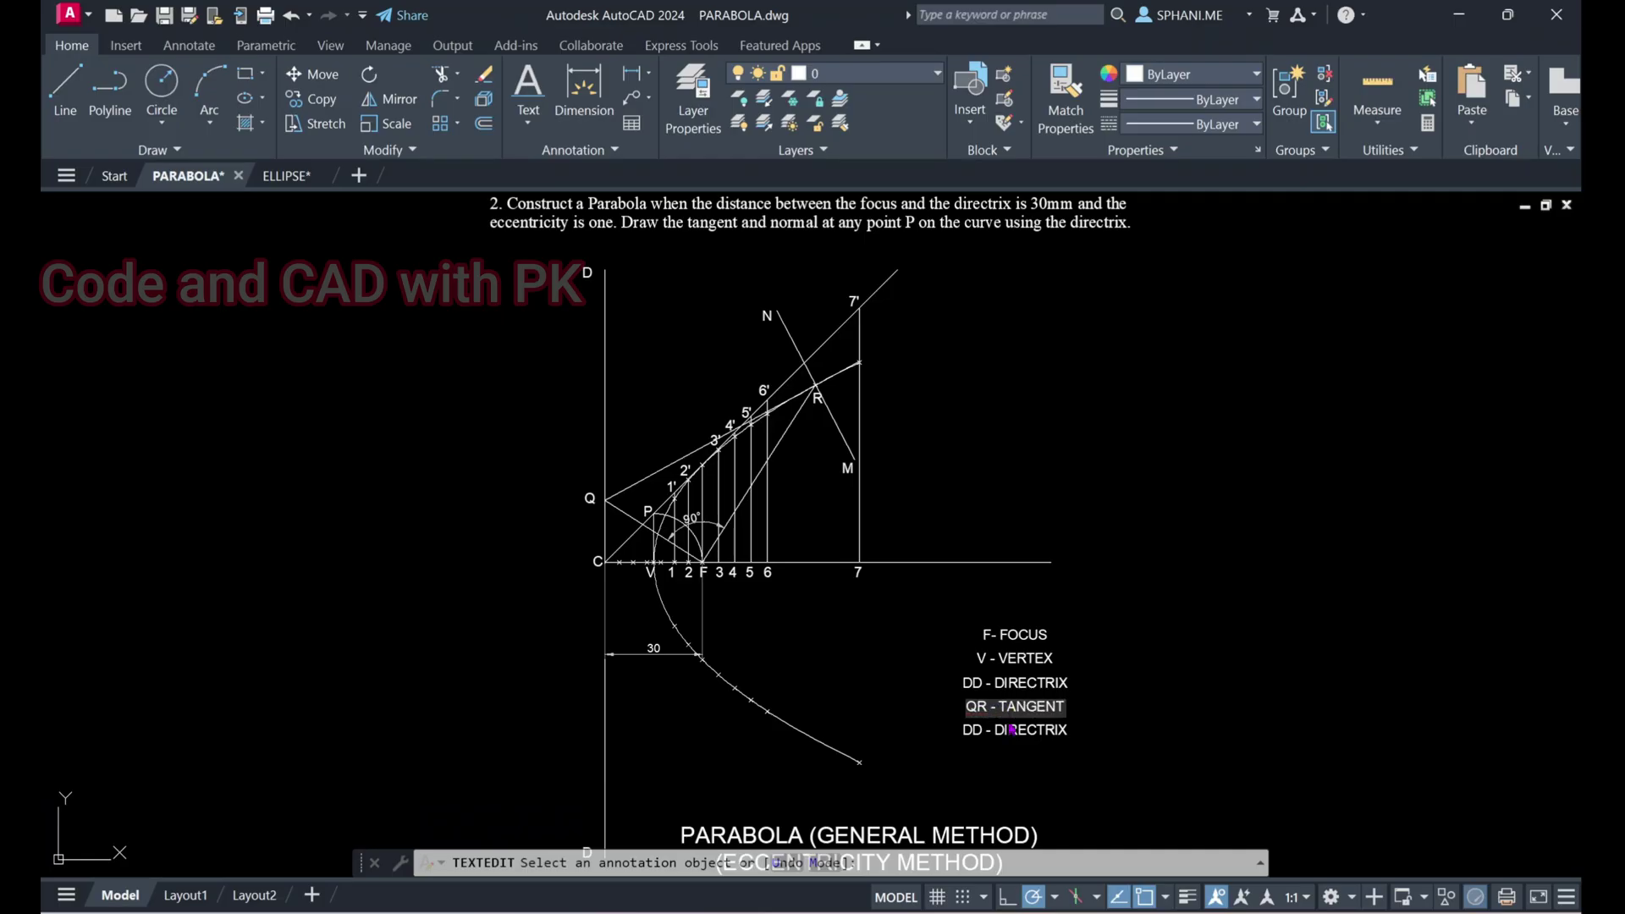
left_click(1010, 744)
Change the last legend line to NM - NORMAL and finish text editing
left_click(1022, 734)
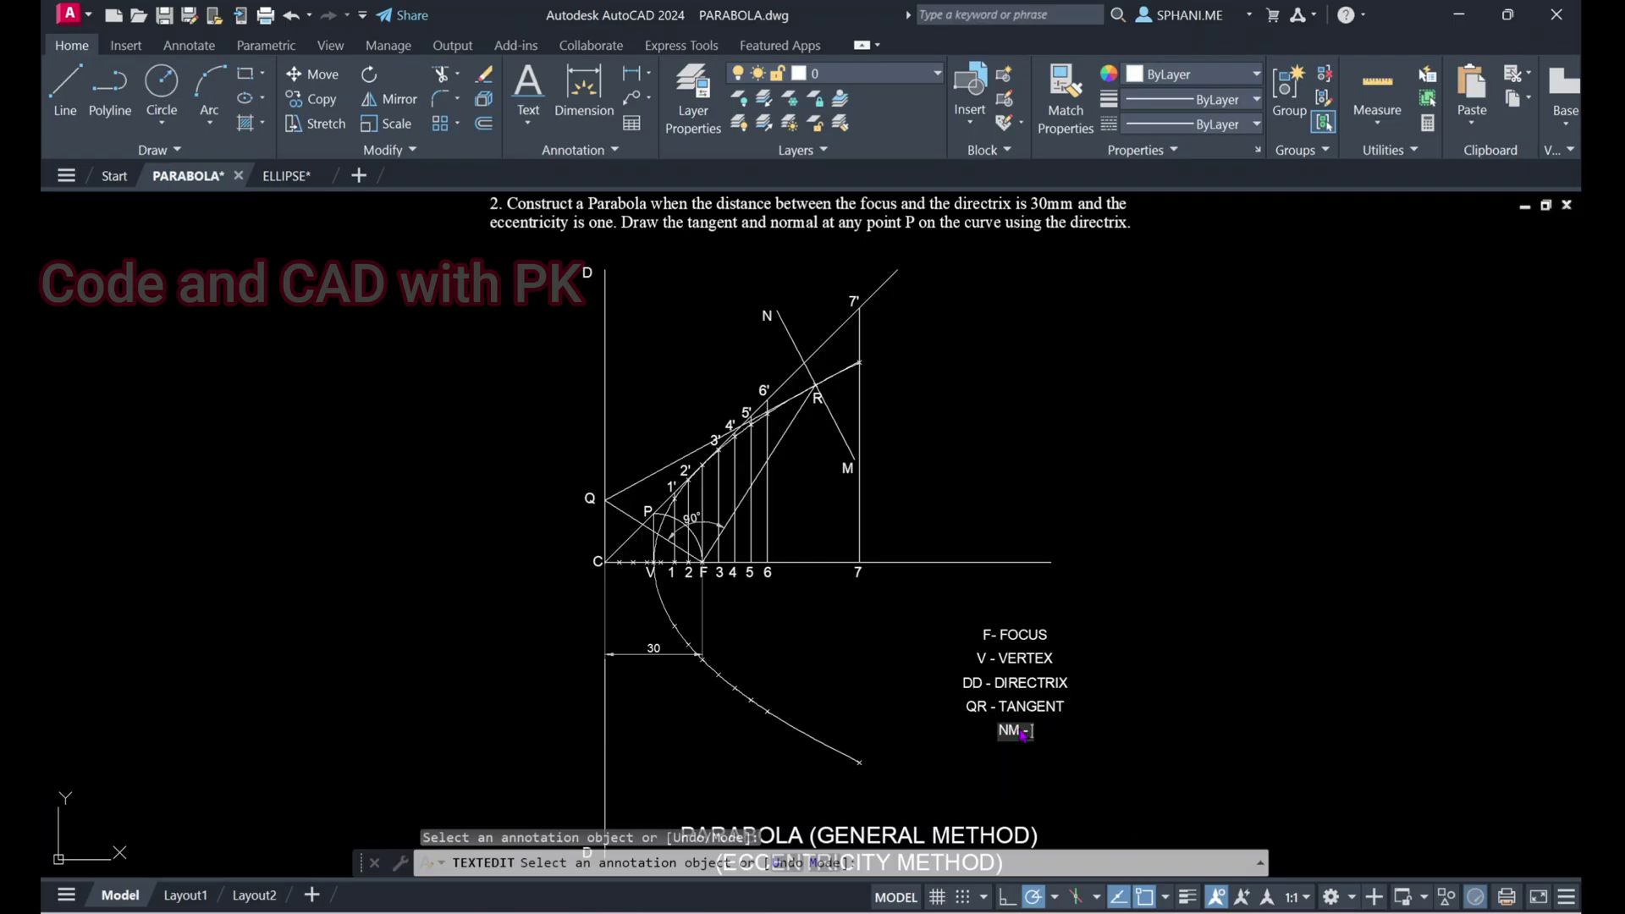
type("NM - NORMAL")
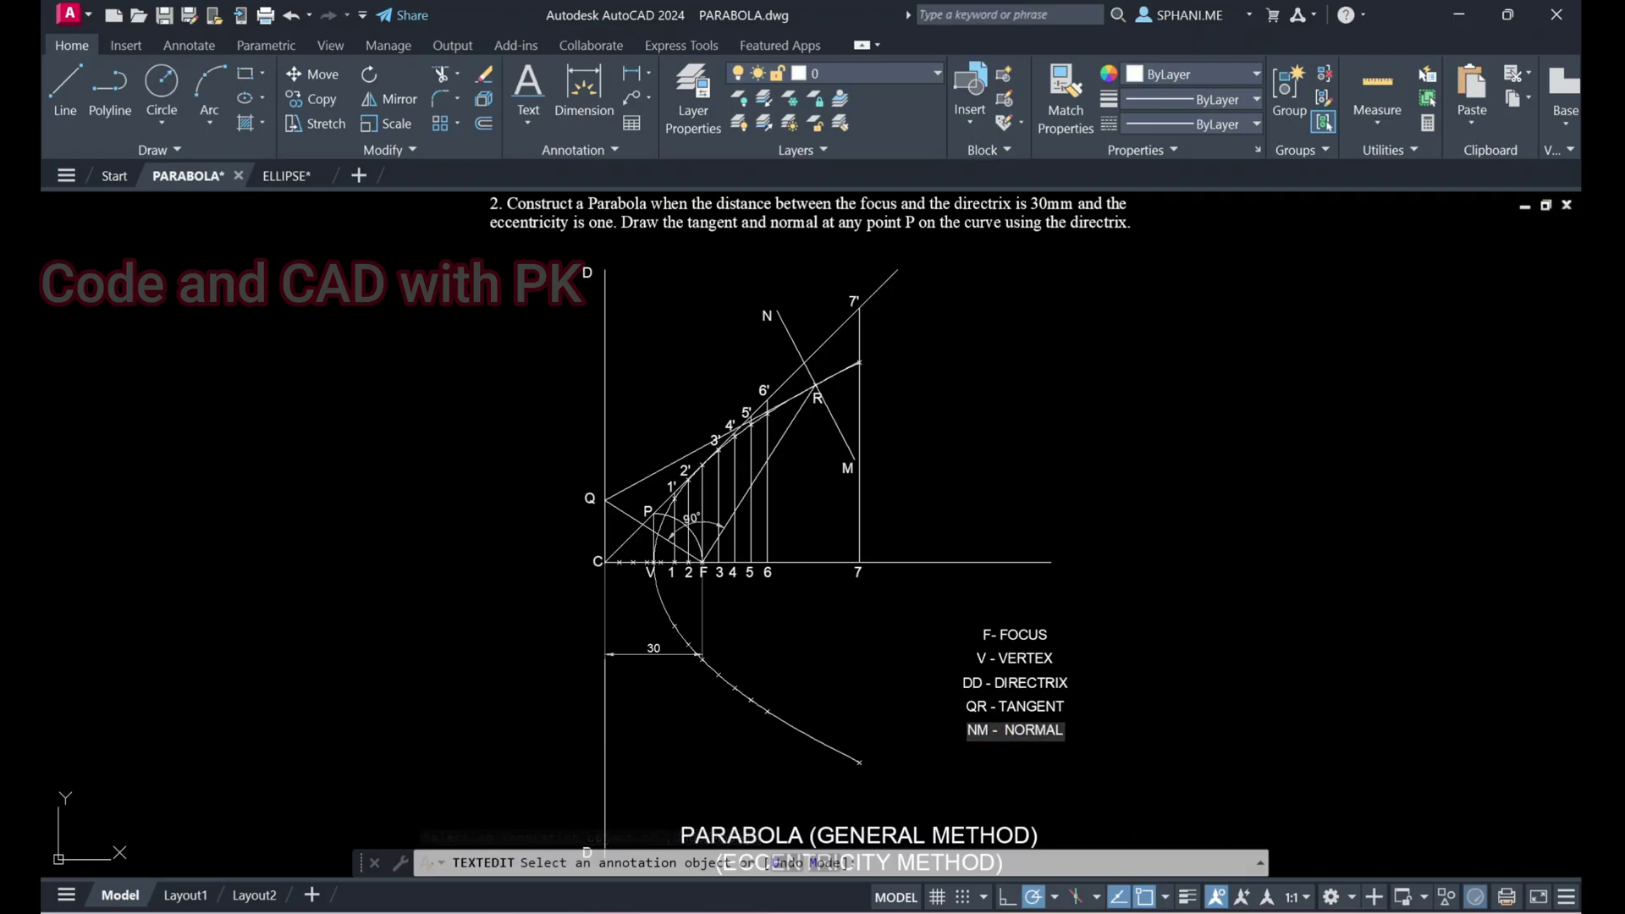
left_click(1152, 640)
right_click(1152, 641)
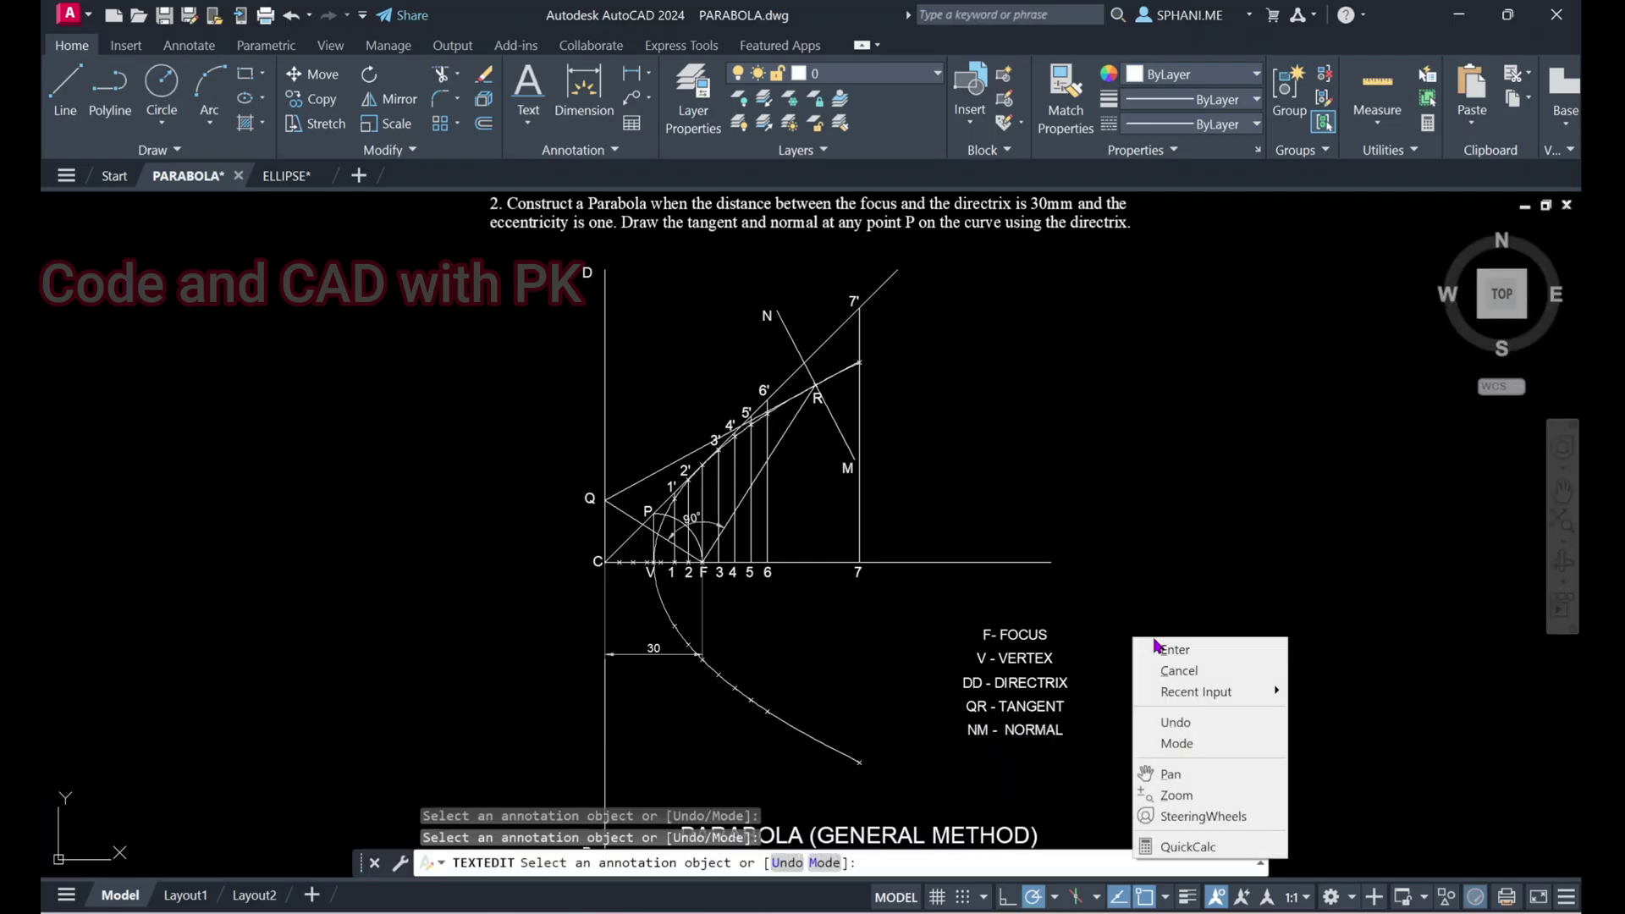
left_click(1168, 649)
Open Layout1 and zoom its viewport to extents so the whole parabola drawing with its title fits inside
type("z")
key("Return")
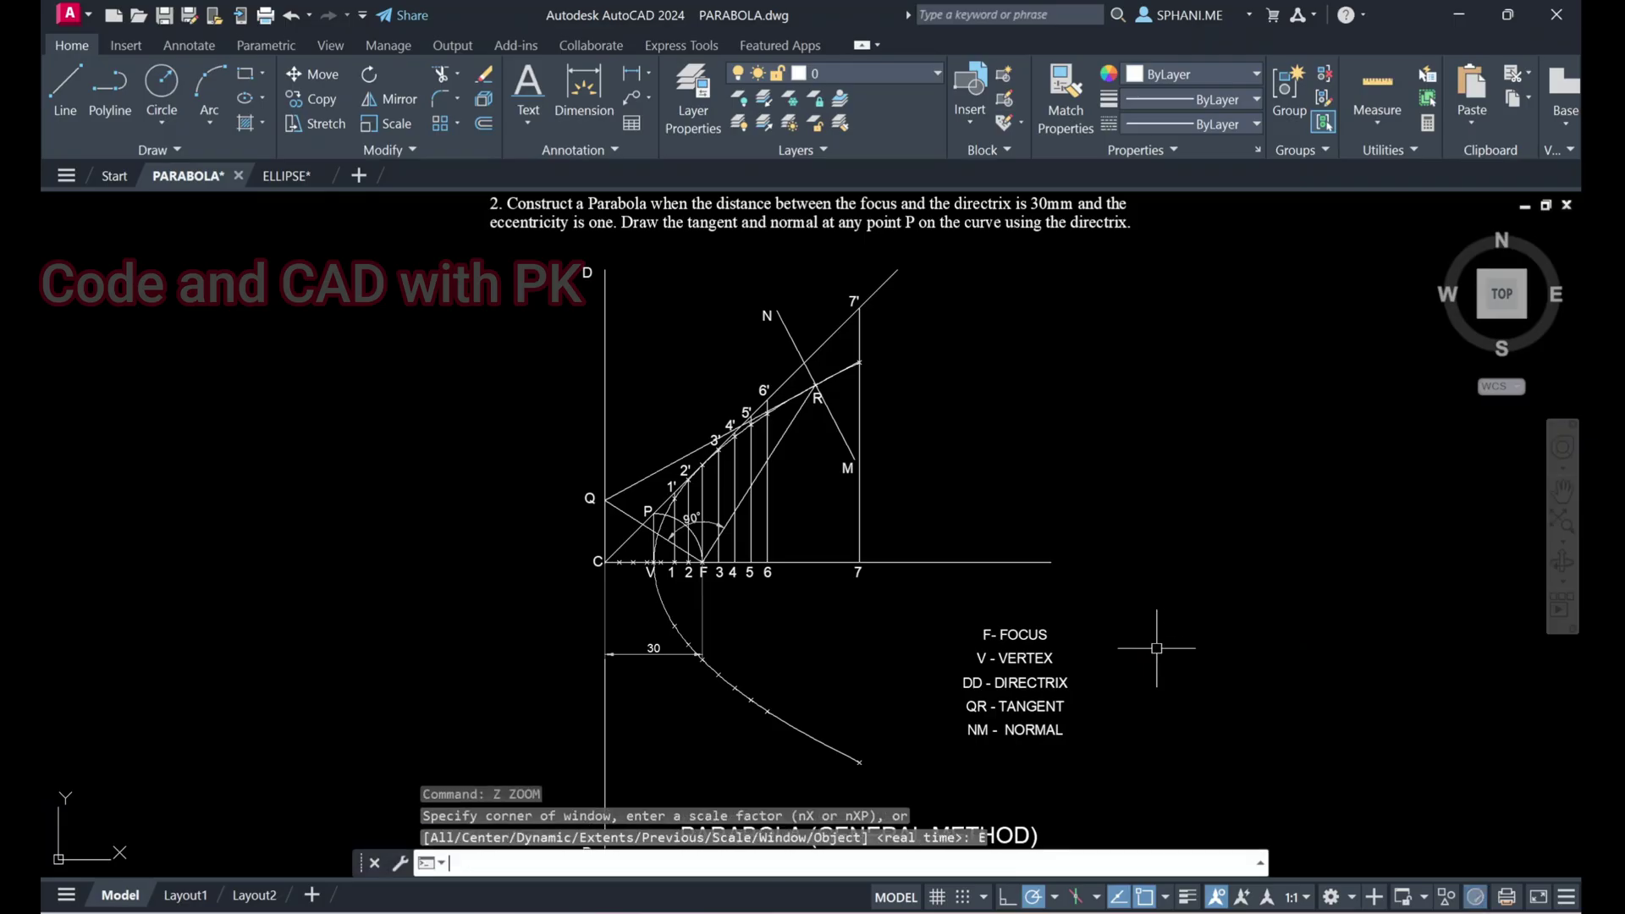
left_click(188, 896)
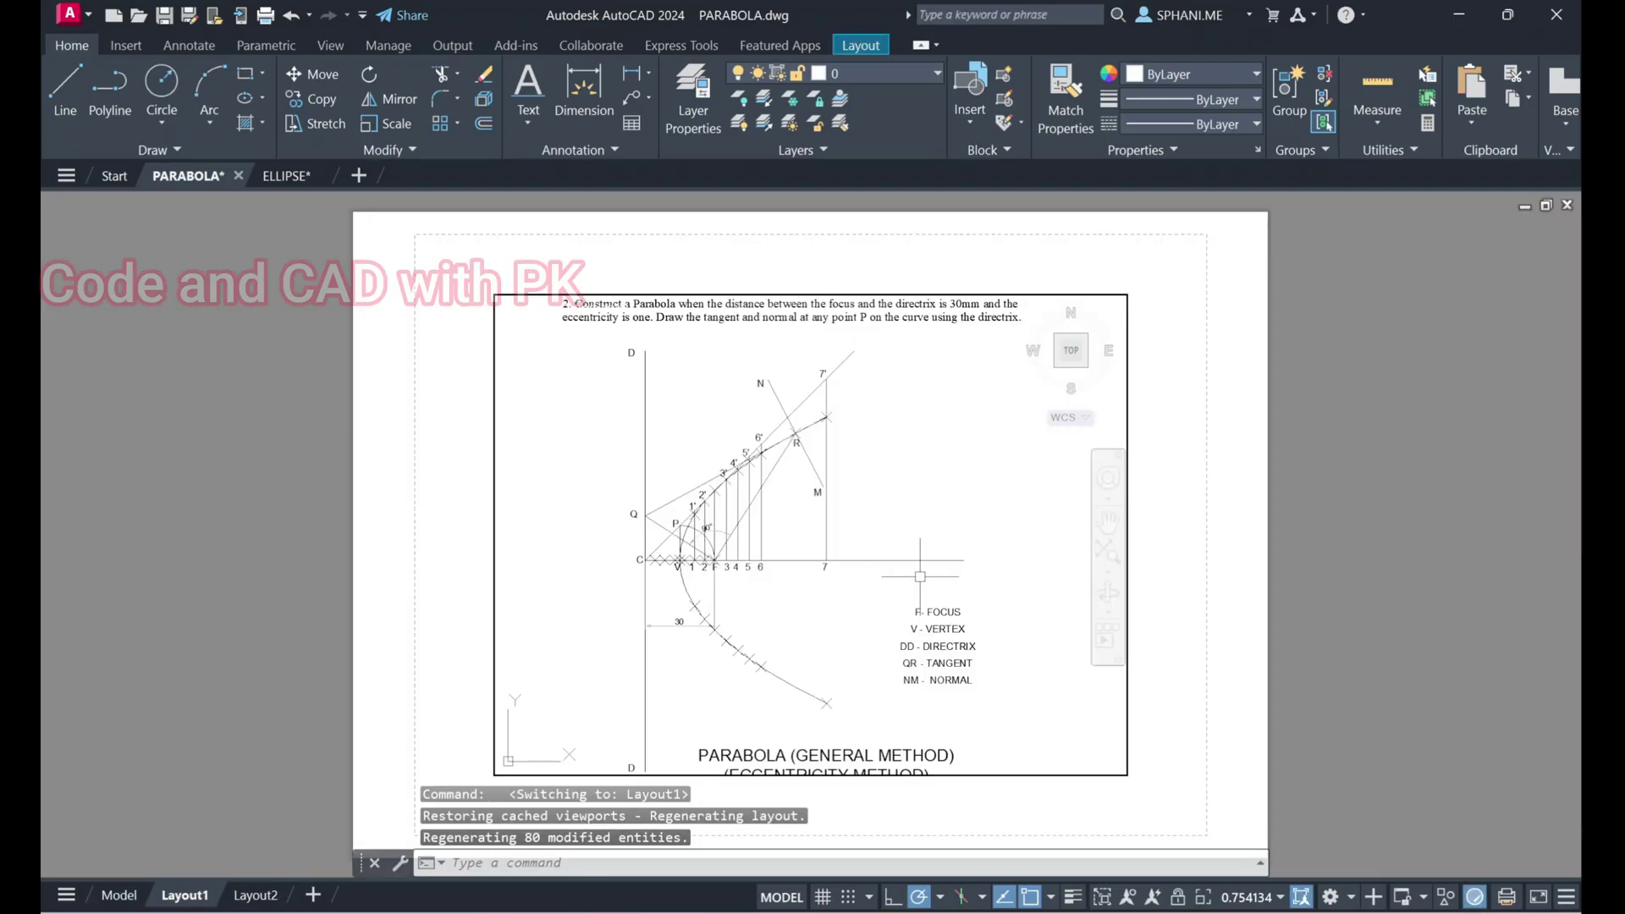
left_click(931, 539)
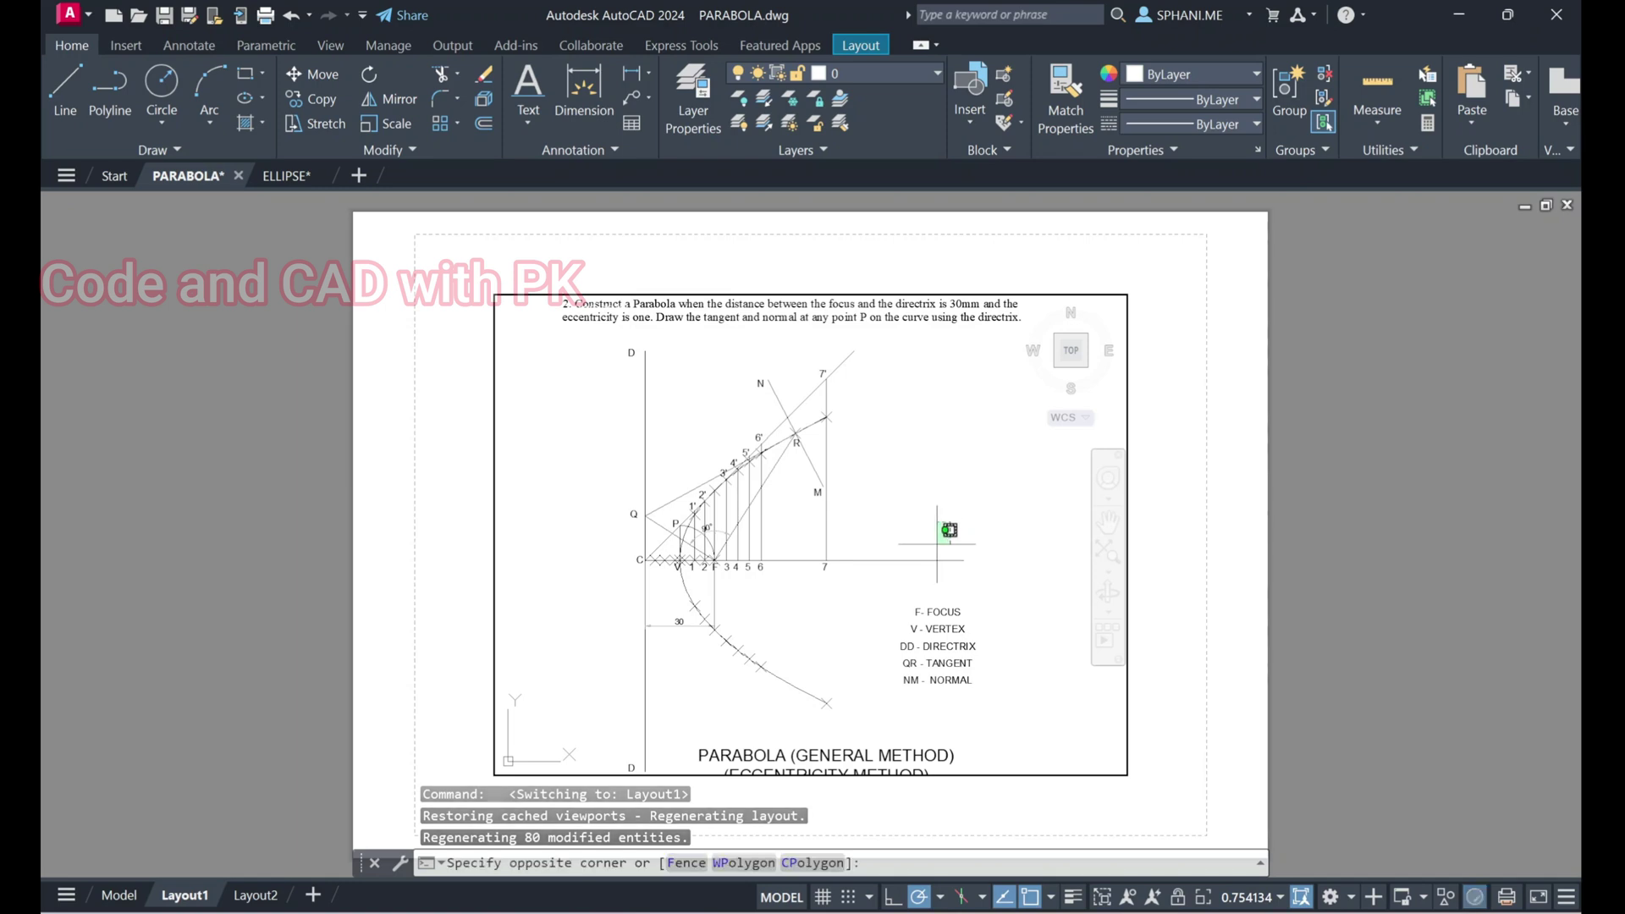
type("Z")
key("Return")
type("E")
key("Return")
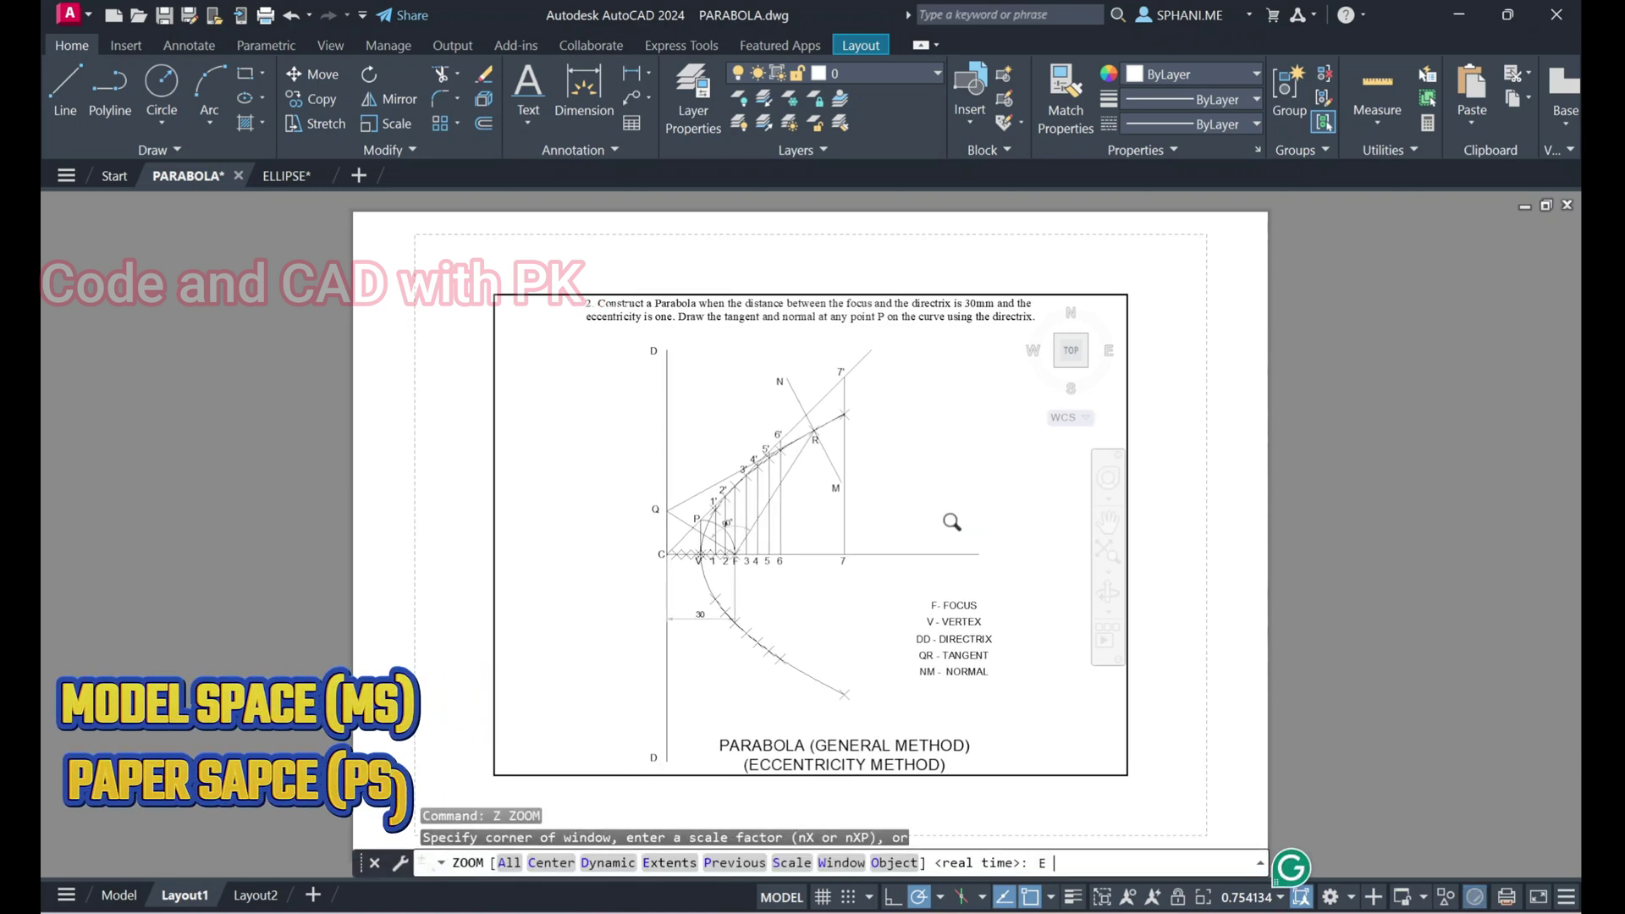
Export the current layout as PARABOLA.pdf to the Desktop folder
left_click(82, 17)
mouse_move(126, 376)
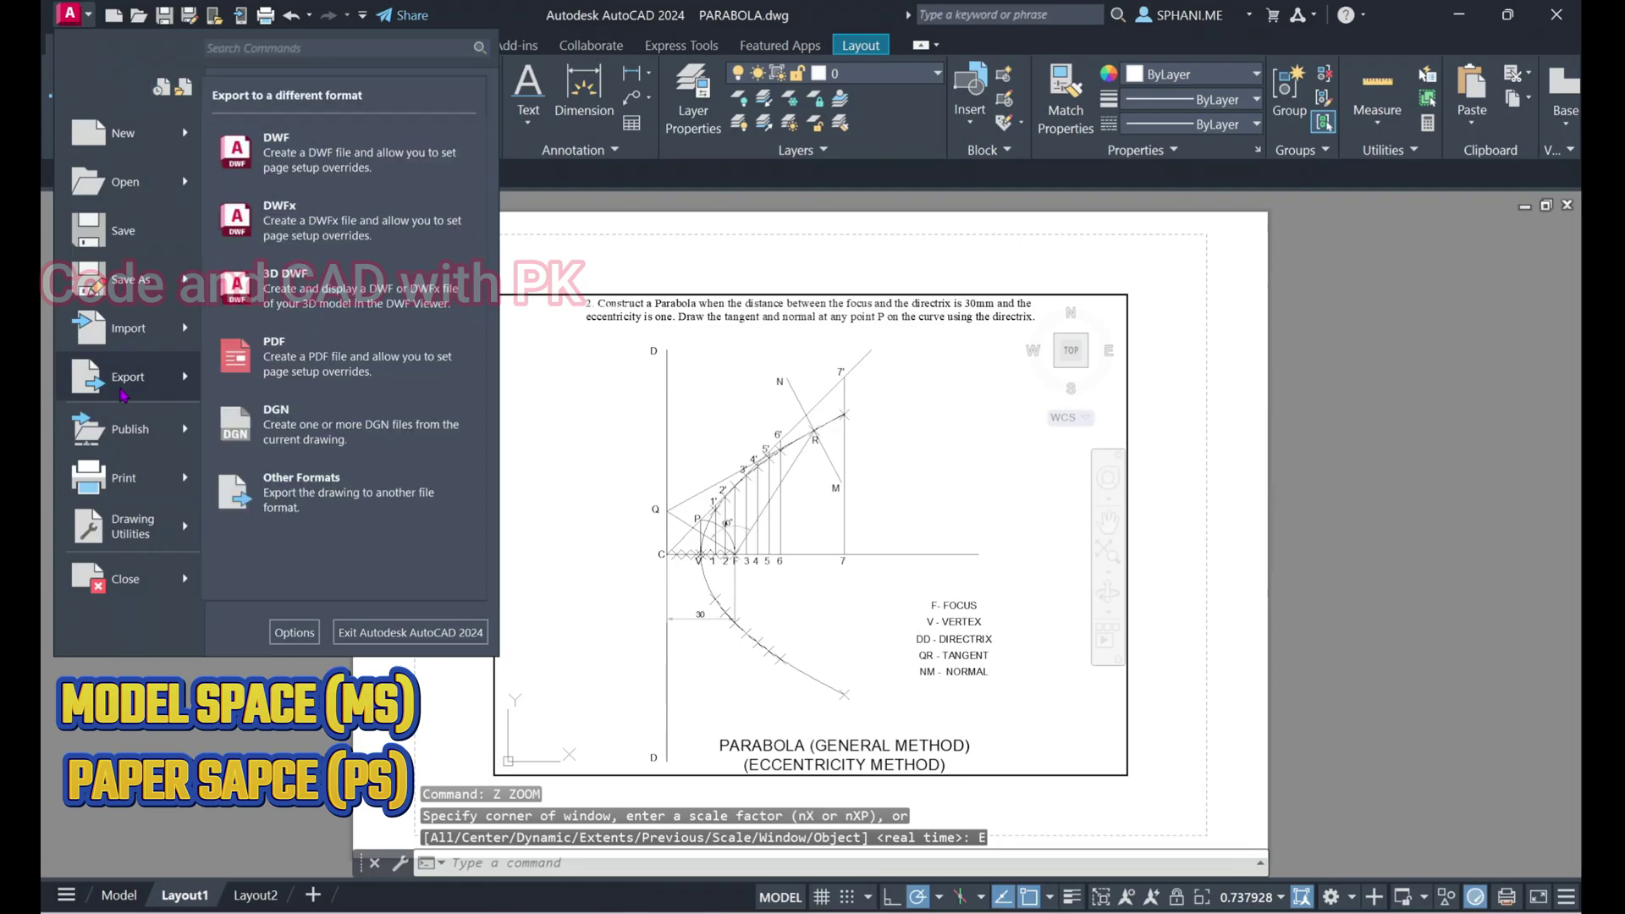
left_click(262, 368)
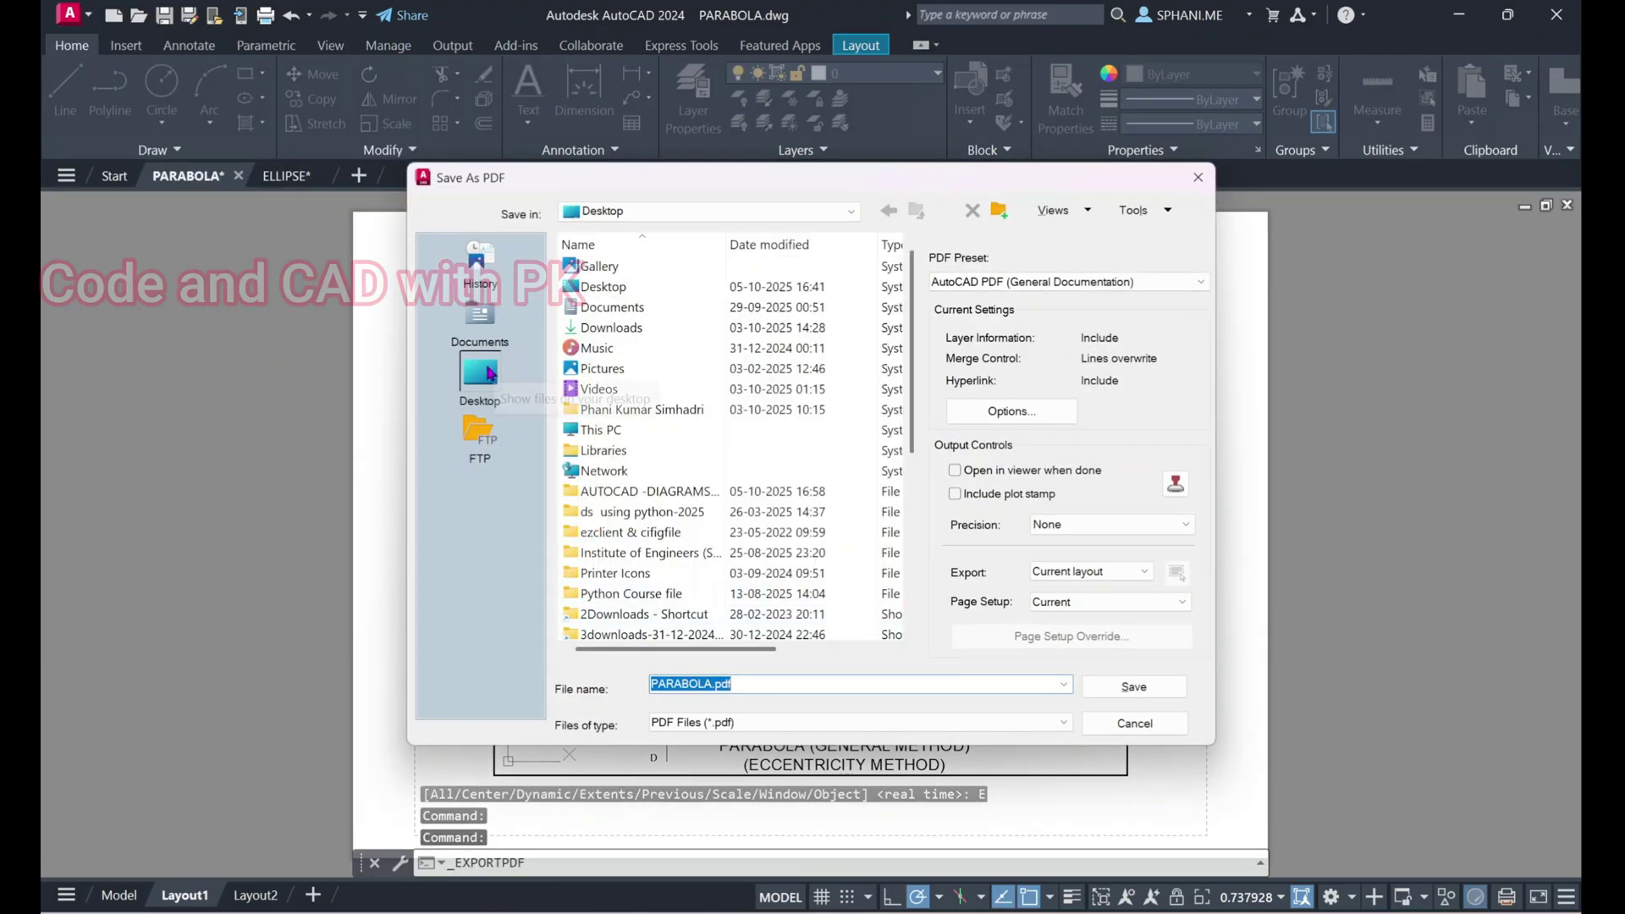
left_click(1134, 686)
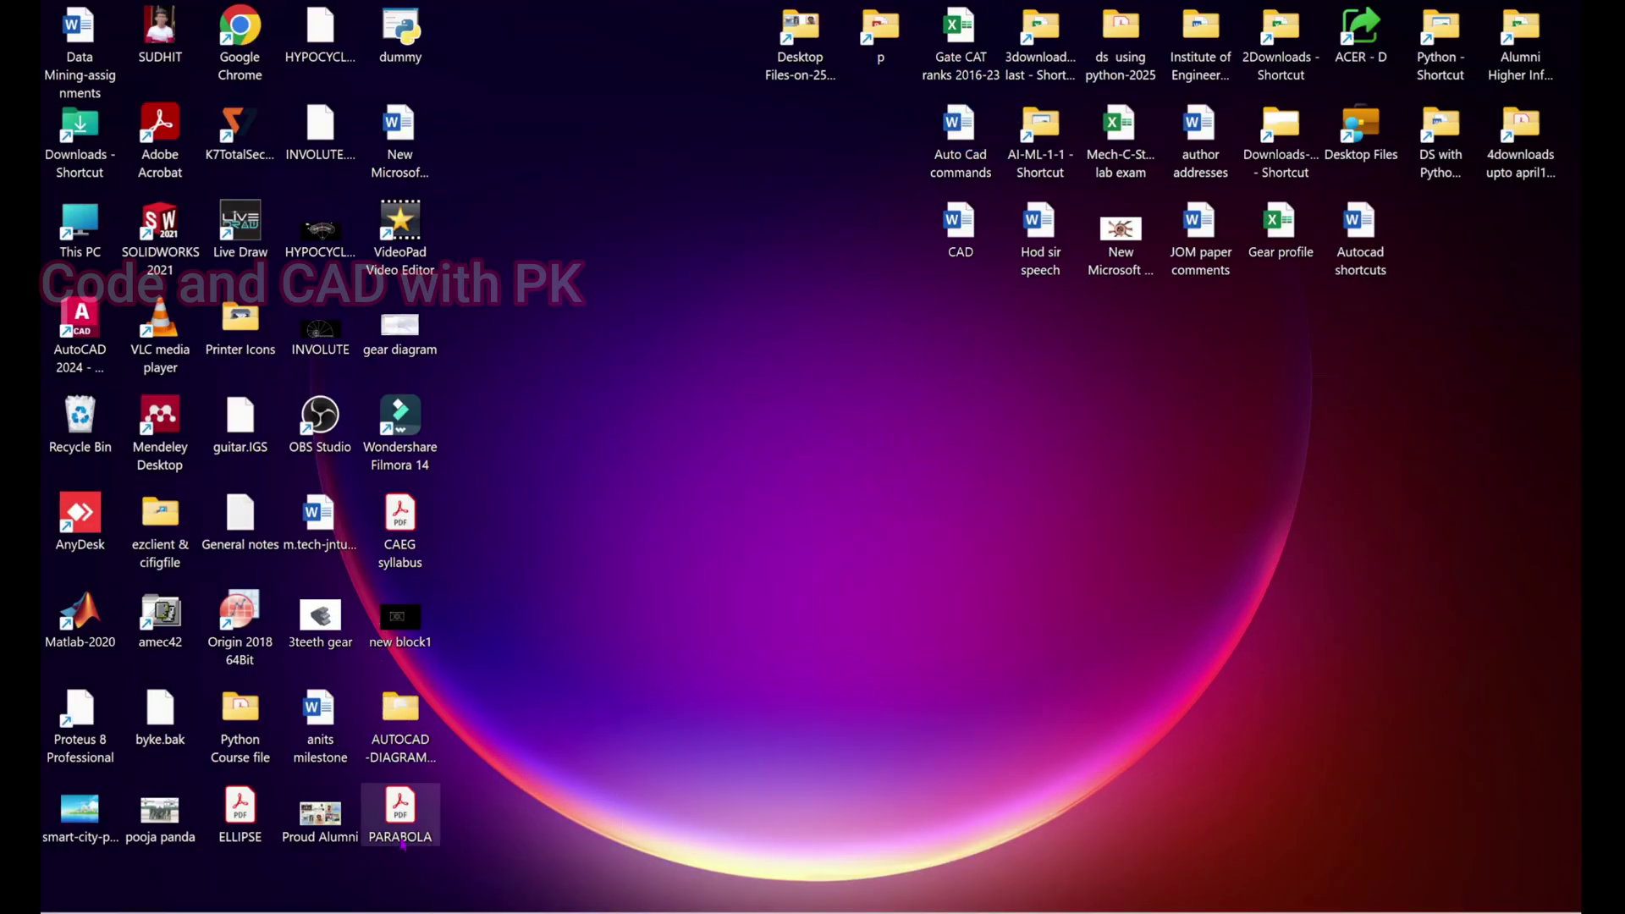
Open the exported PARABOLA.pdf from the desktop in Adobe Acrobat and close the Bookmarks and All tools panes
double_click(400, 825)
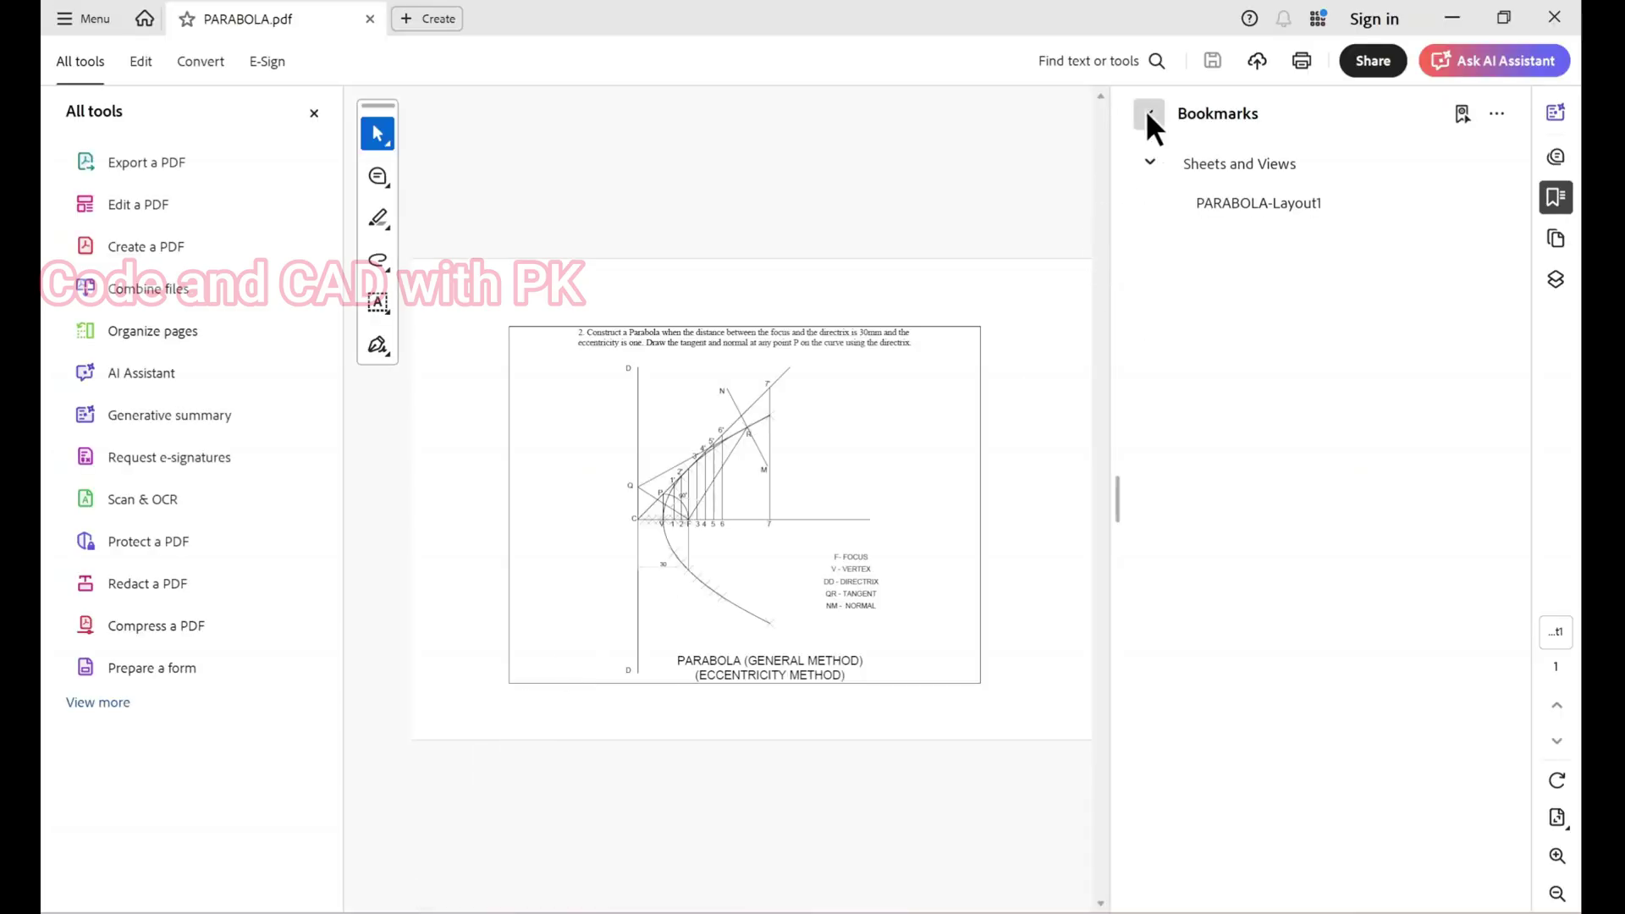
left_click(1148, 115)
left_click(313, 113)
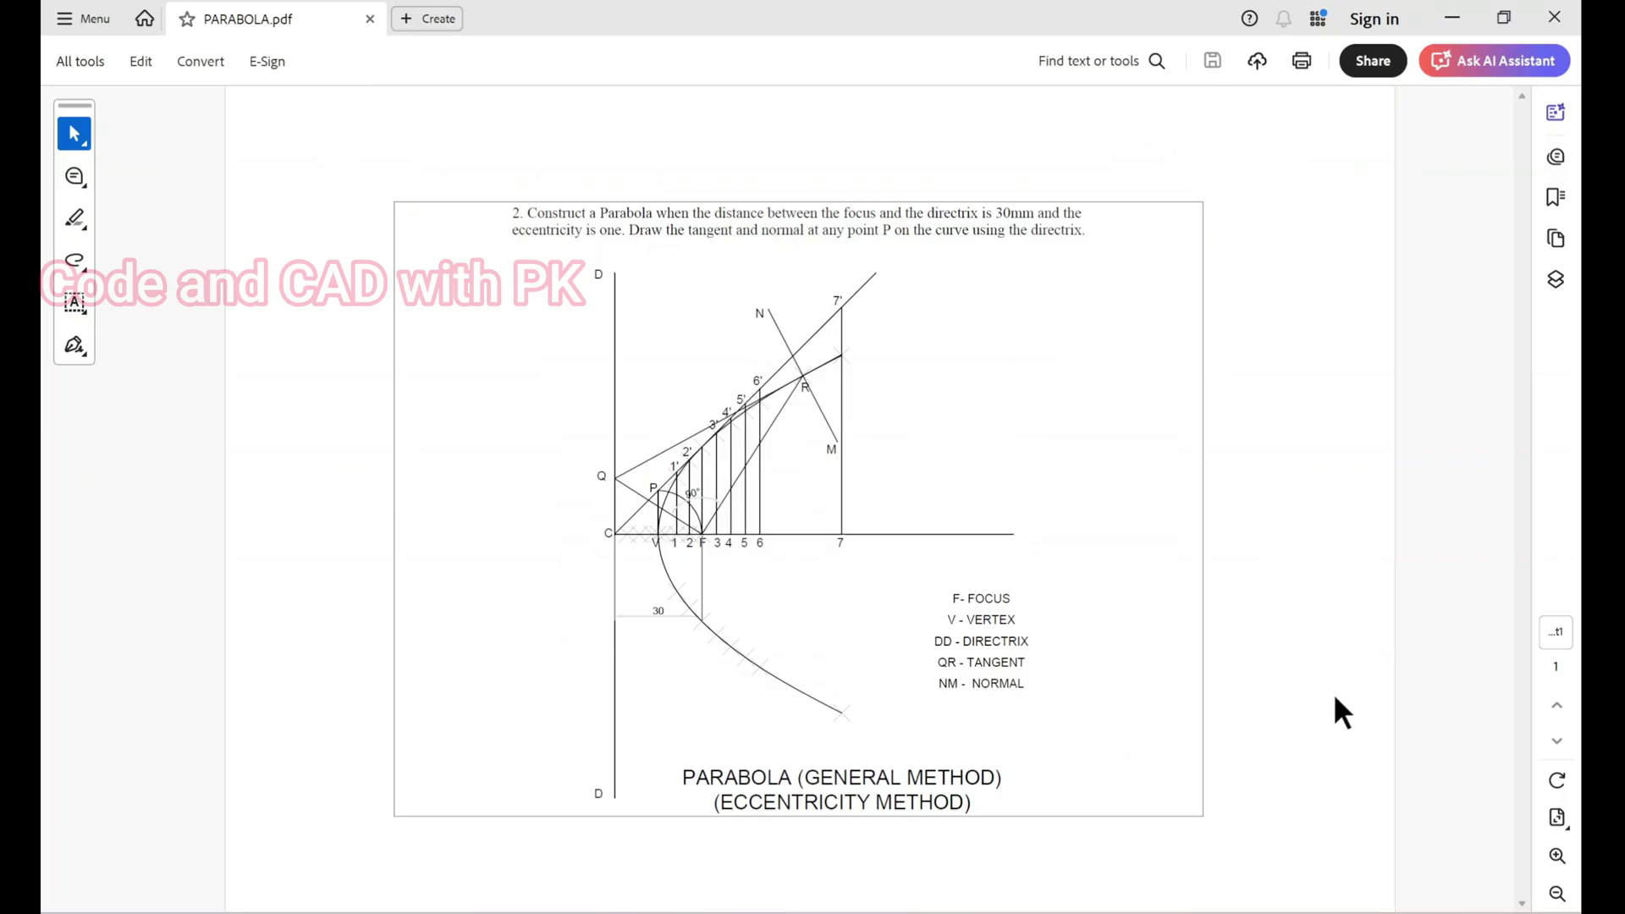
Examine the exported parabola sheet at several magnifications, checking the problem statement, curve, labels, legend and title
left_click(1562, 860)
scroll(1075, 540, "down", 2)
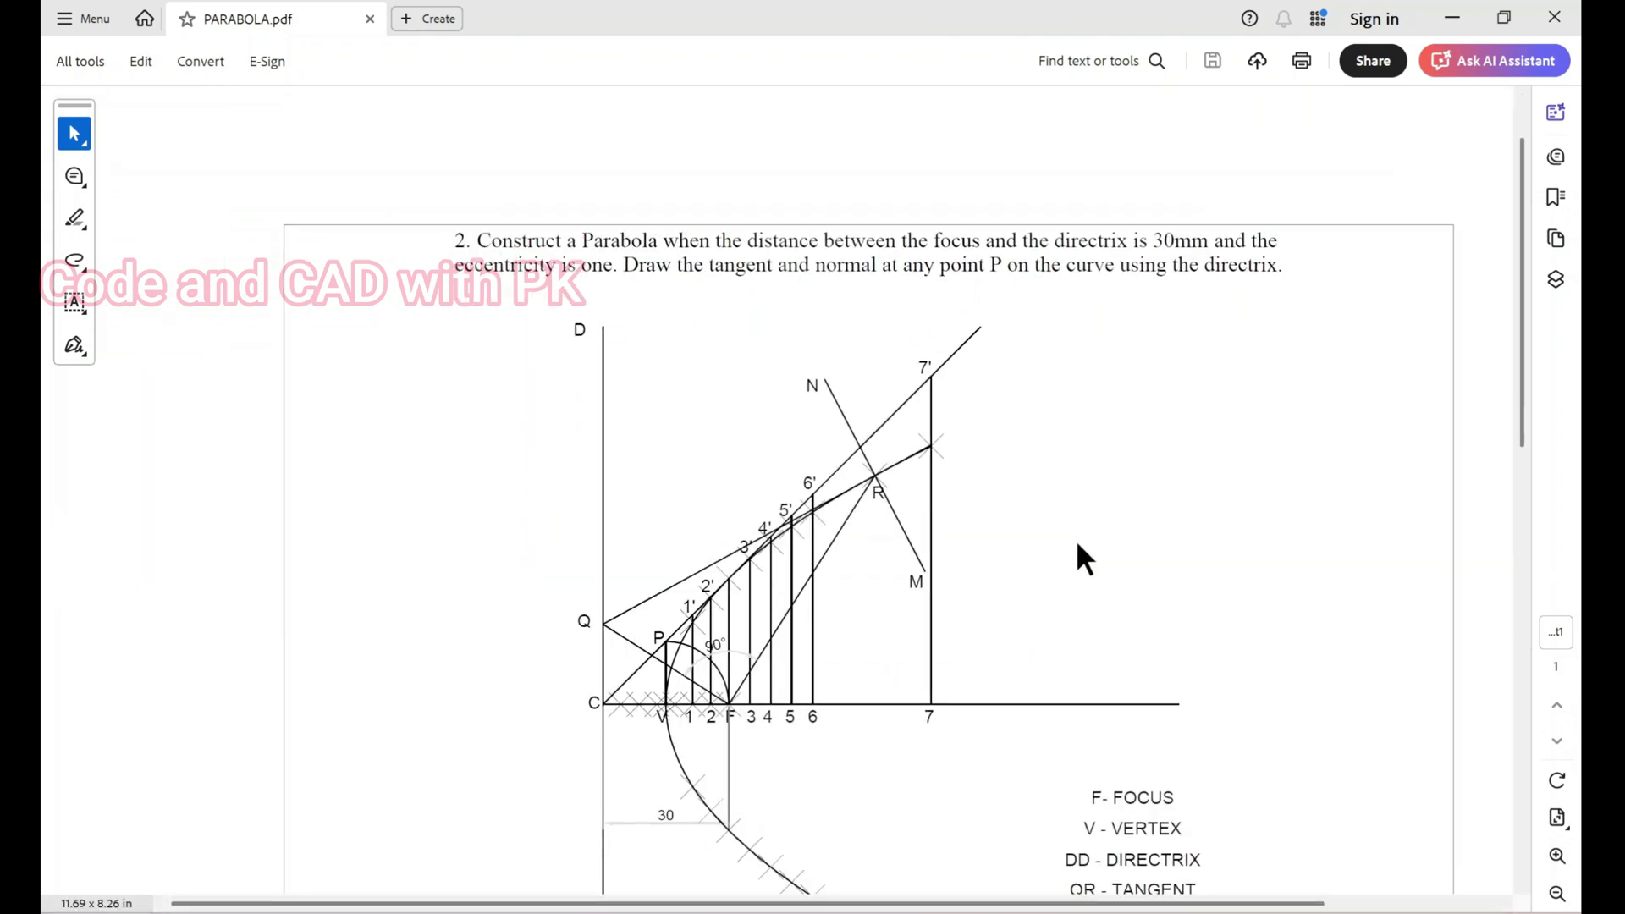
scroll(1071, 546, "down", 3)
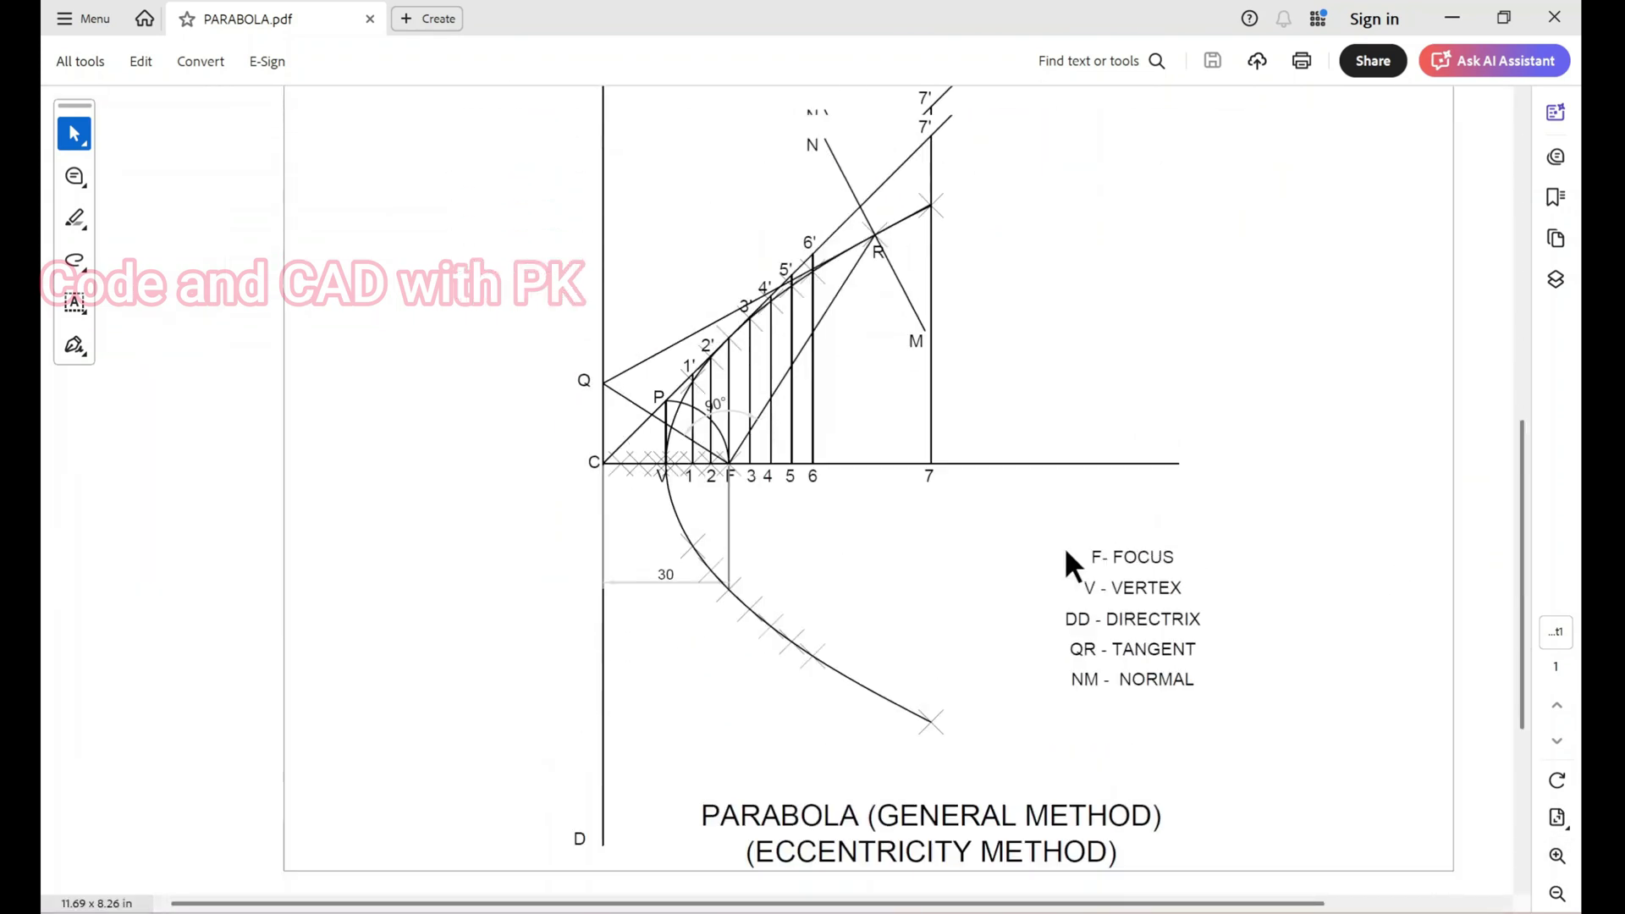
scroll(1064, 546, "up", 2)
scroll(1068, 535, "up", 1)
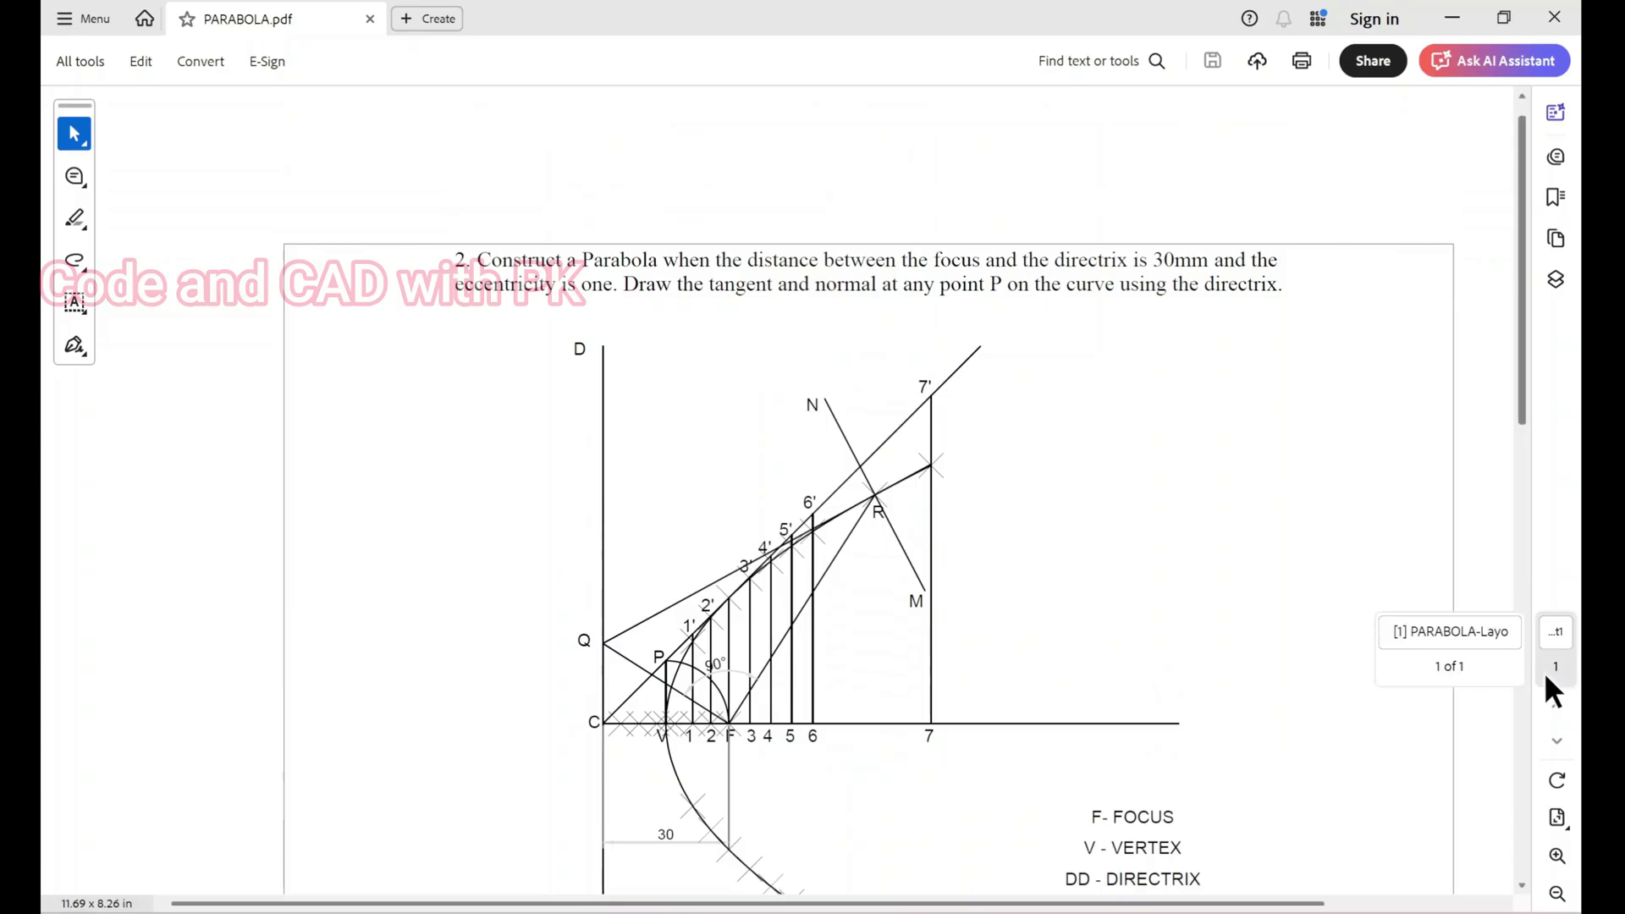
left_click(1560, 852)
left_click(1561, 852)
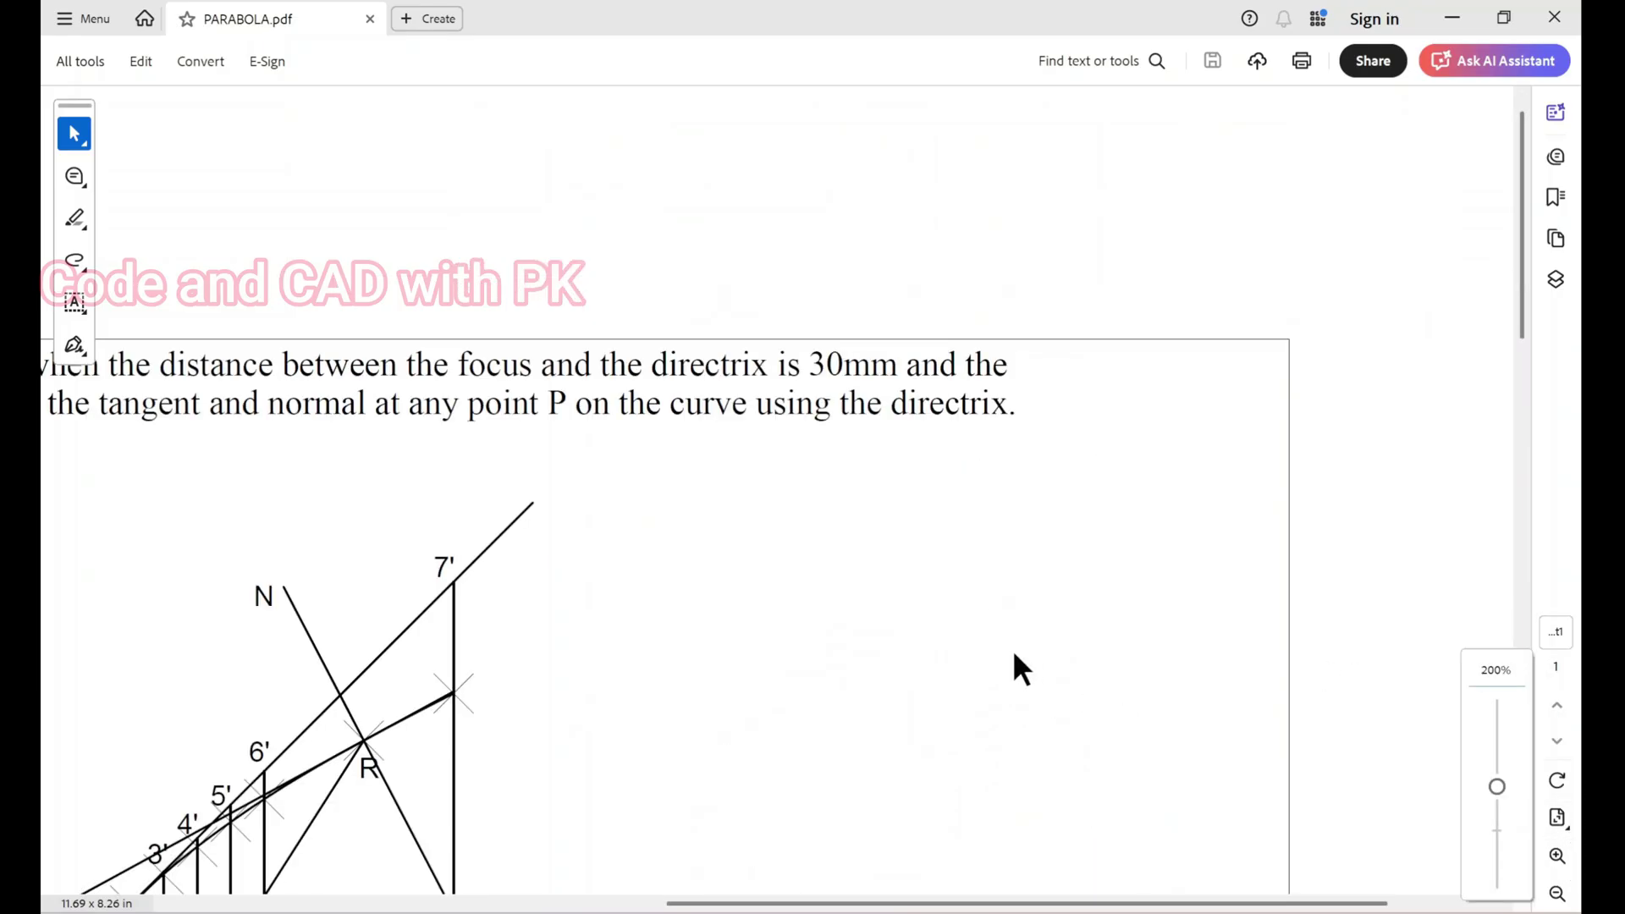
scroll(1019, 668, "down", 3)
left_click(1557, 894)
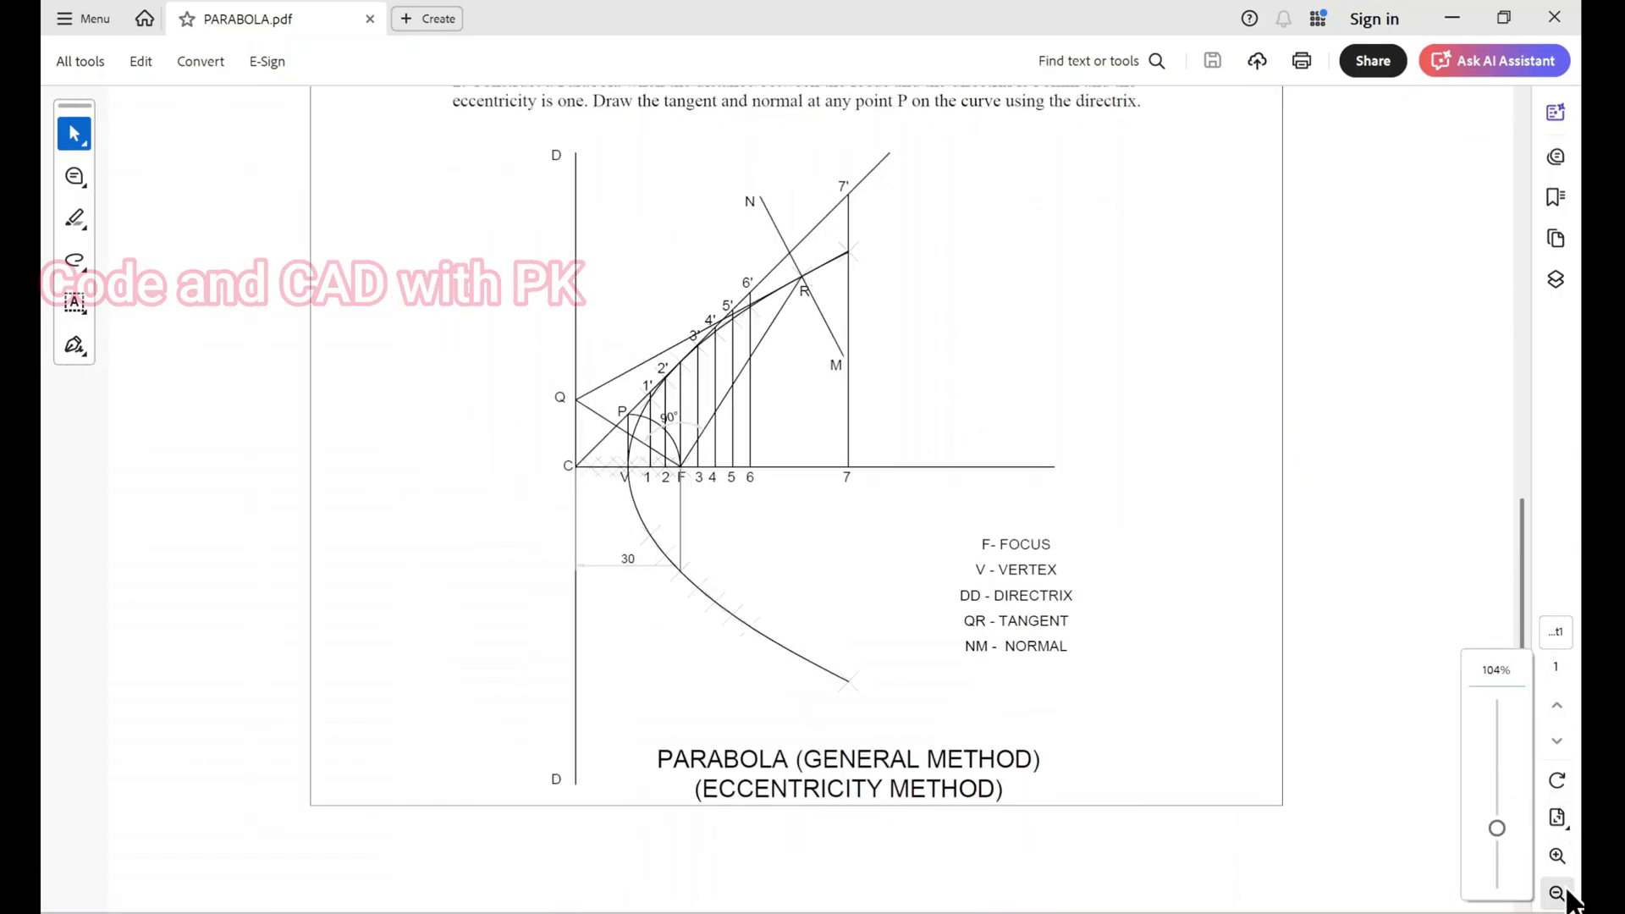
left_click(1496, 815)
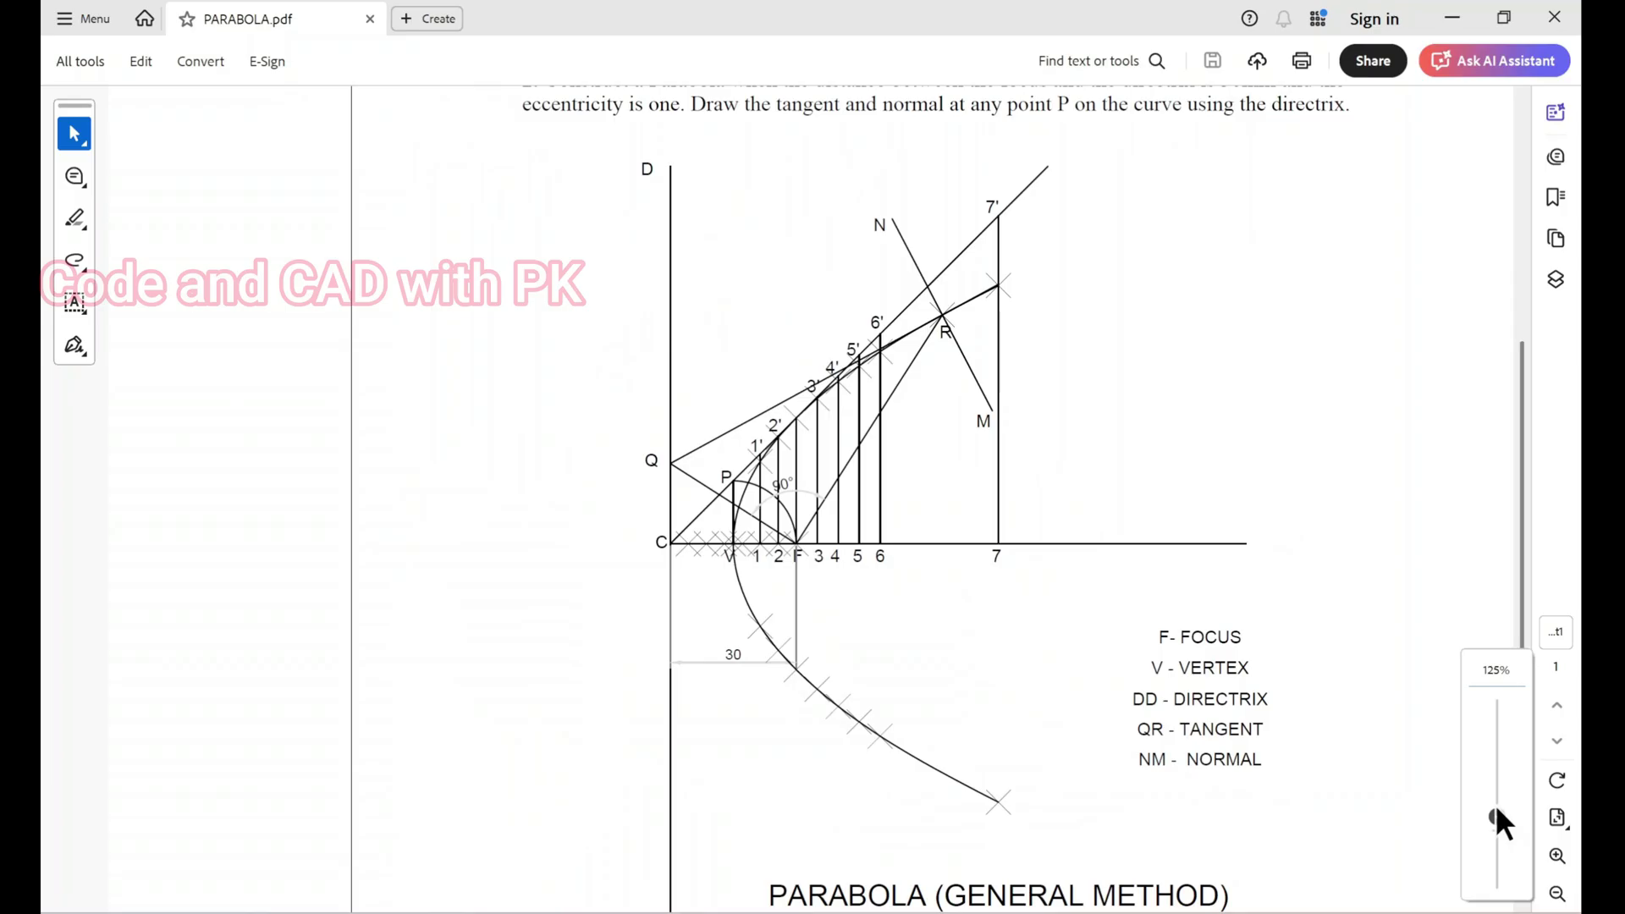
left_click_drag(1495, 809, 1495, 819)
scroll(1007, 630, "up", 1)
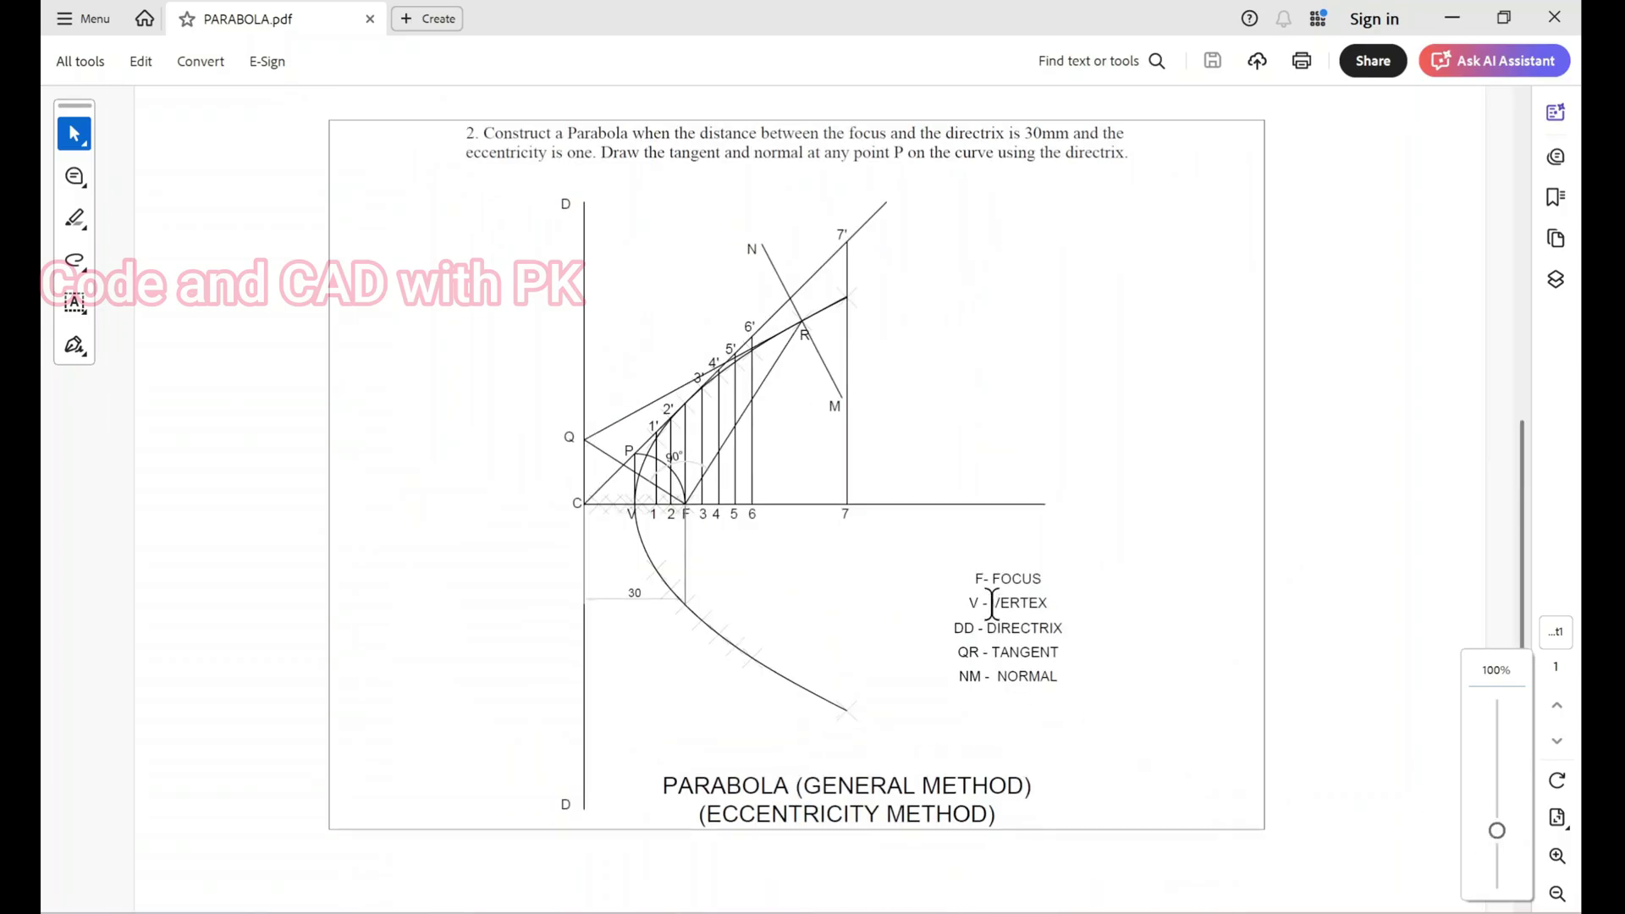
scroll(992, 603, "up", 1)
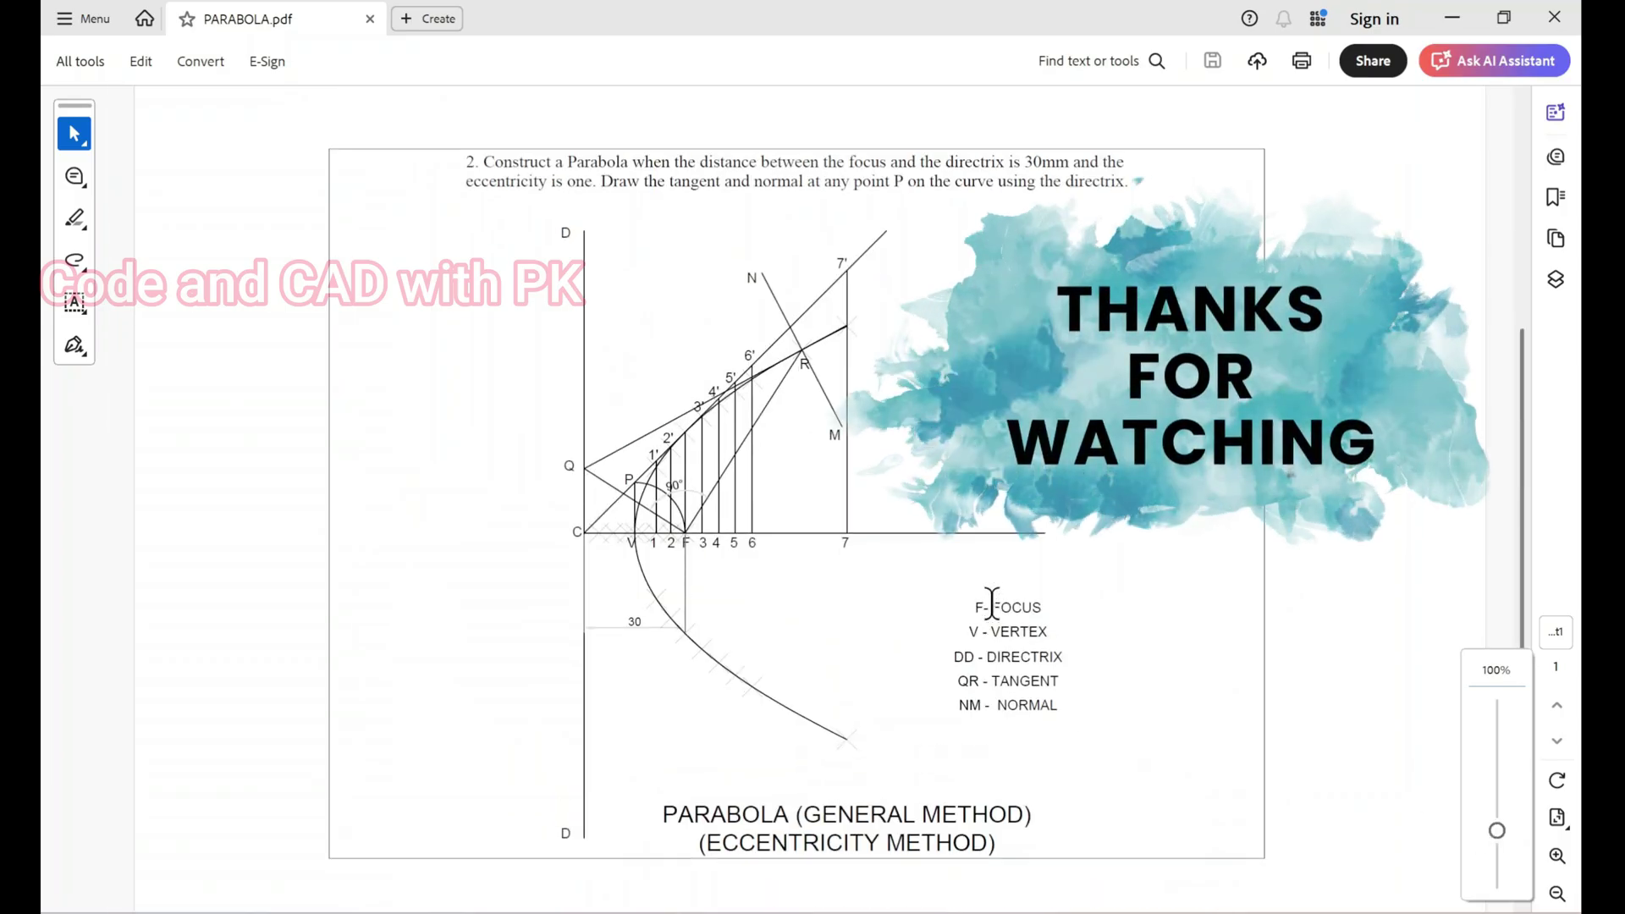